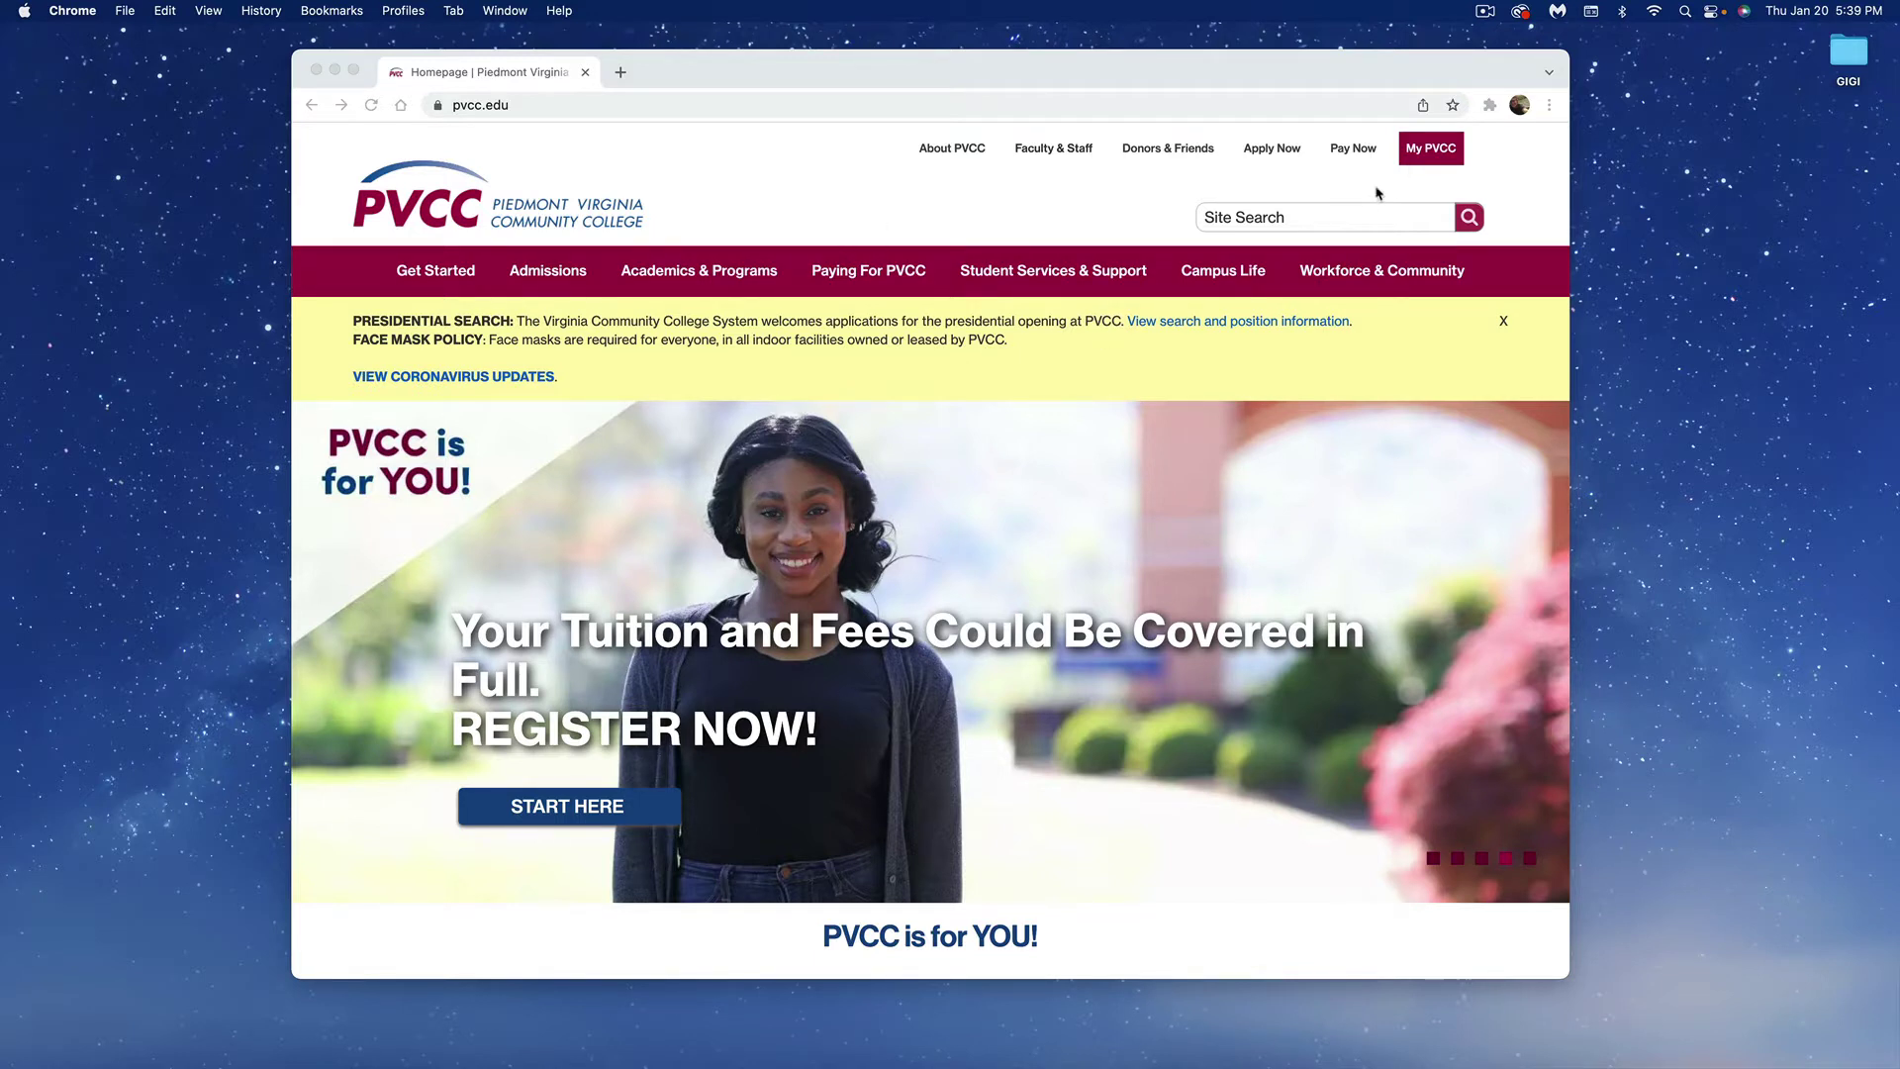
Step: Go through My PVCC to the learning dashboard and open the Spring 2022 Typography I course (PV282.ART.141.40.SP22)
left_click(1425, 155)
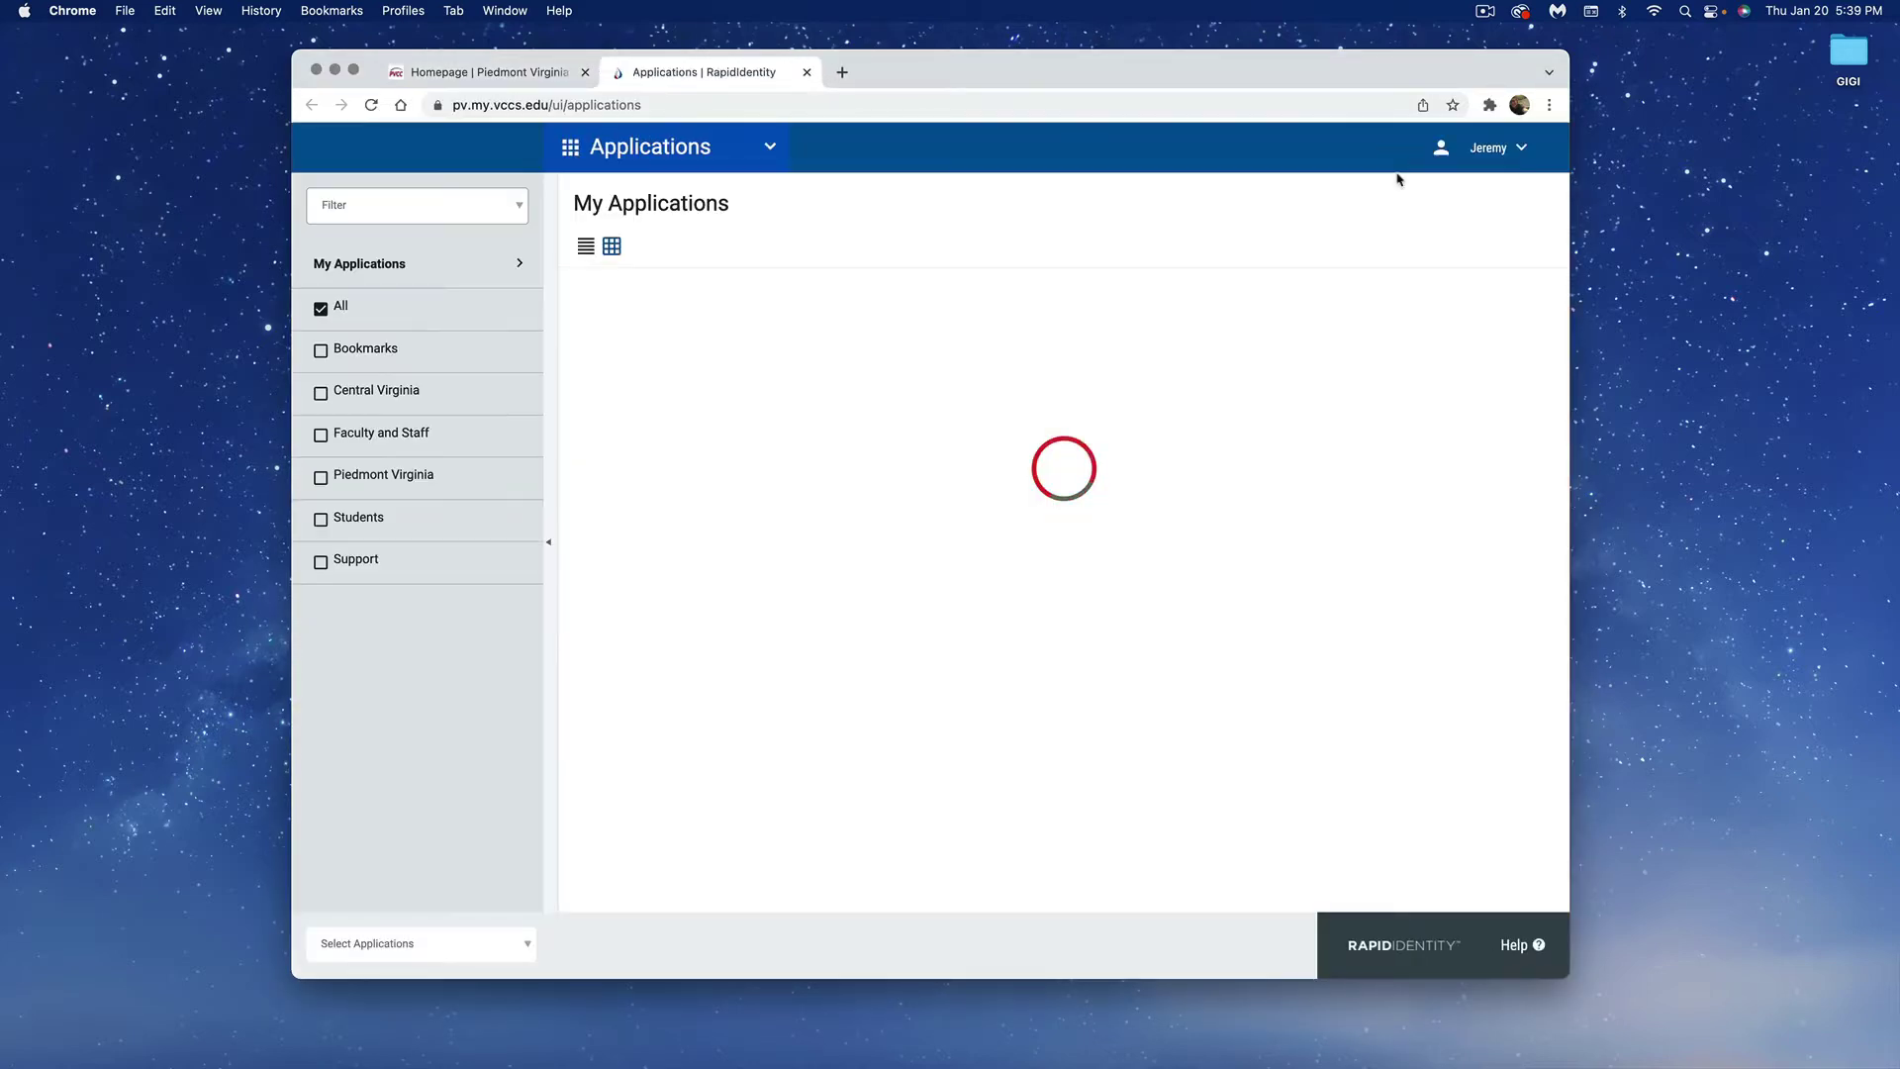
left_click(727, 504)
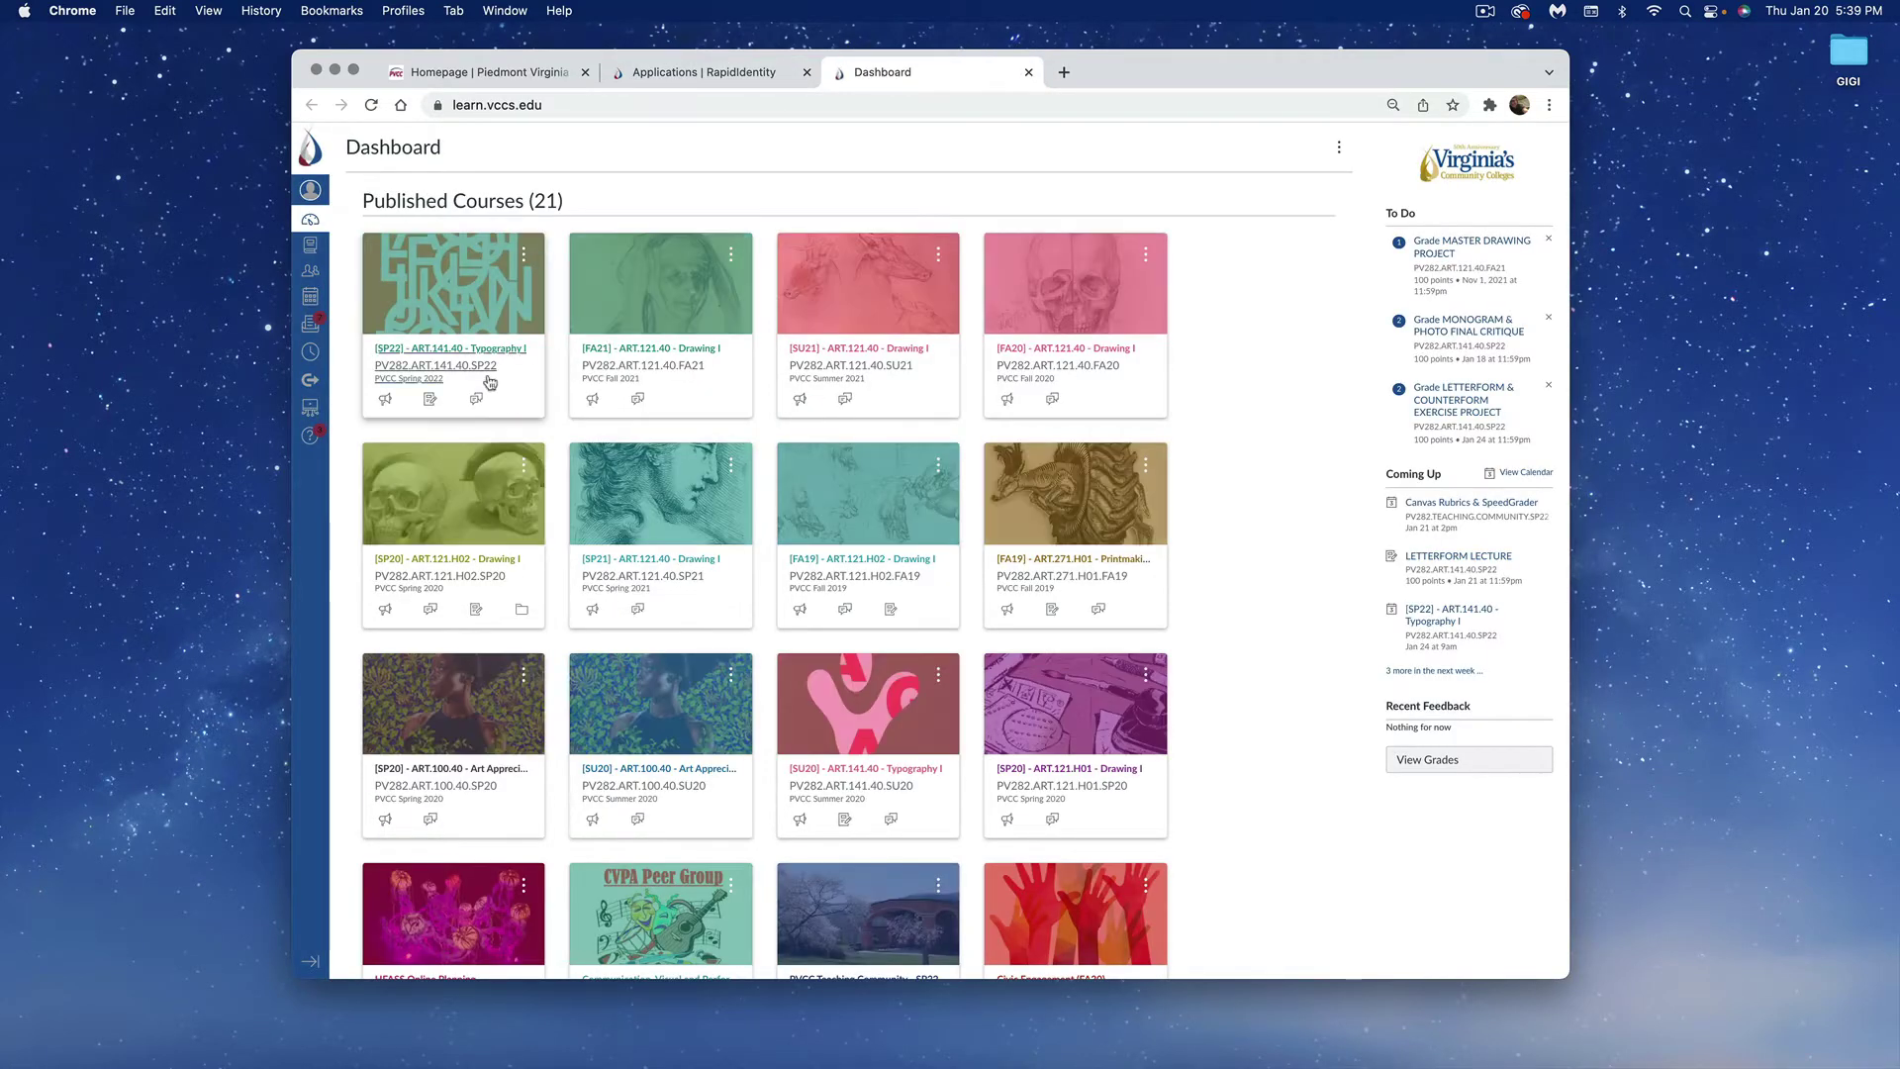
left_click(485, 359)
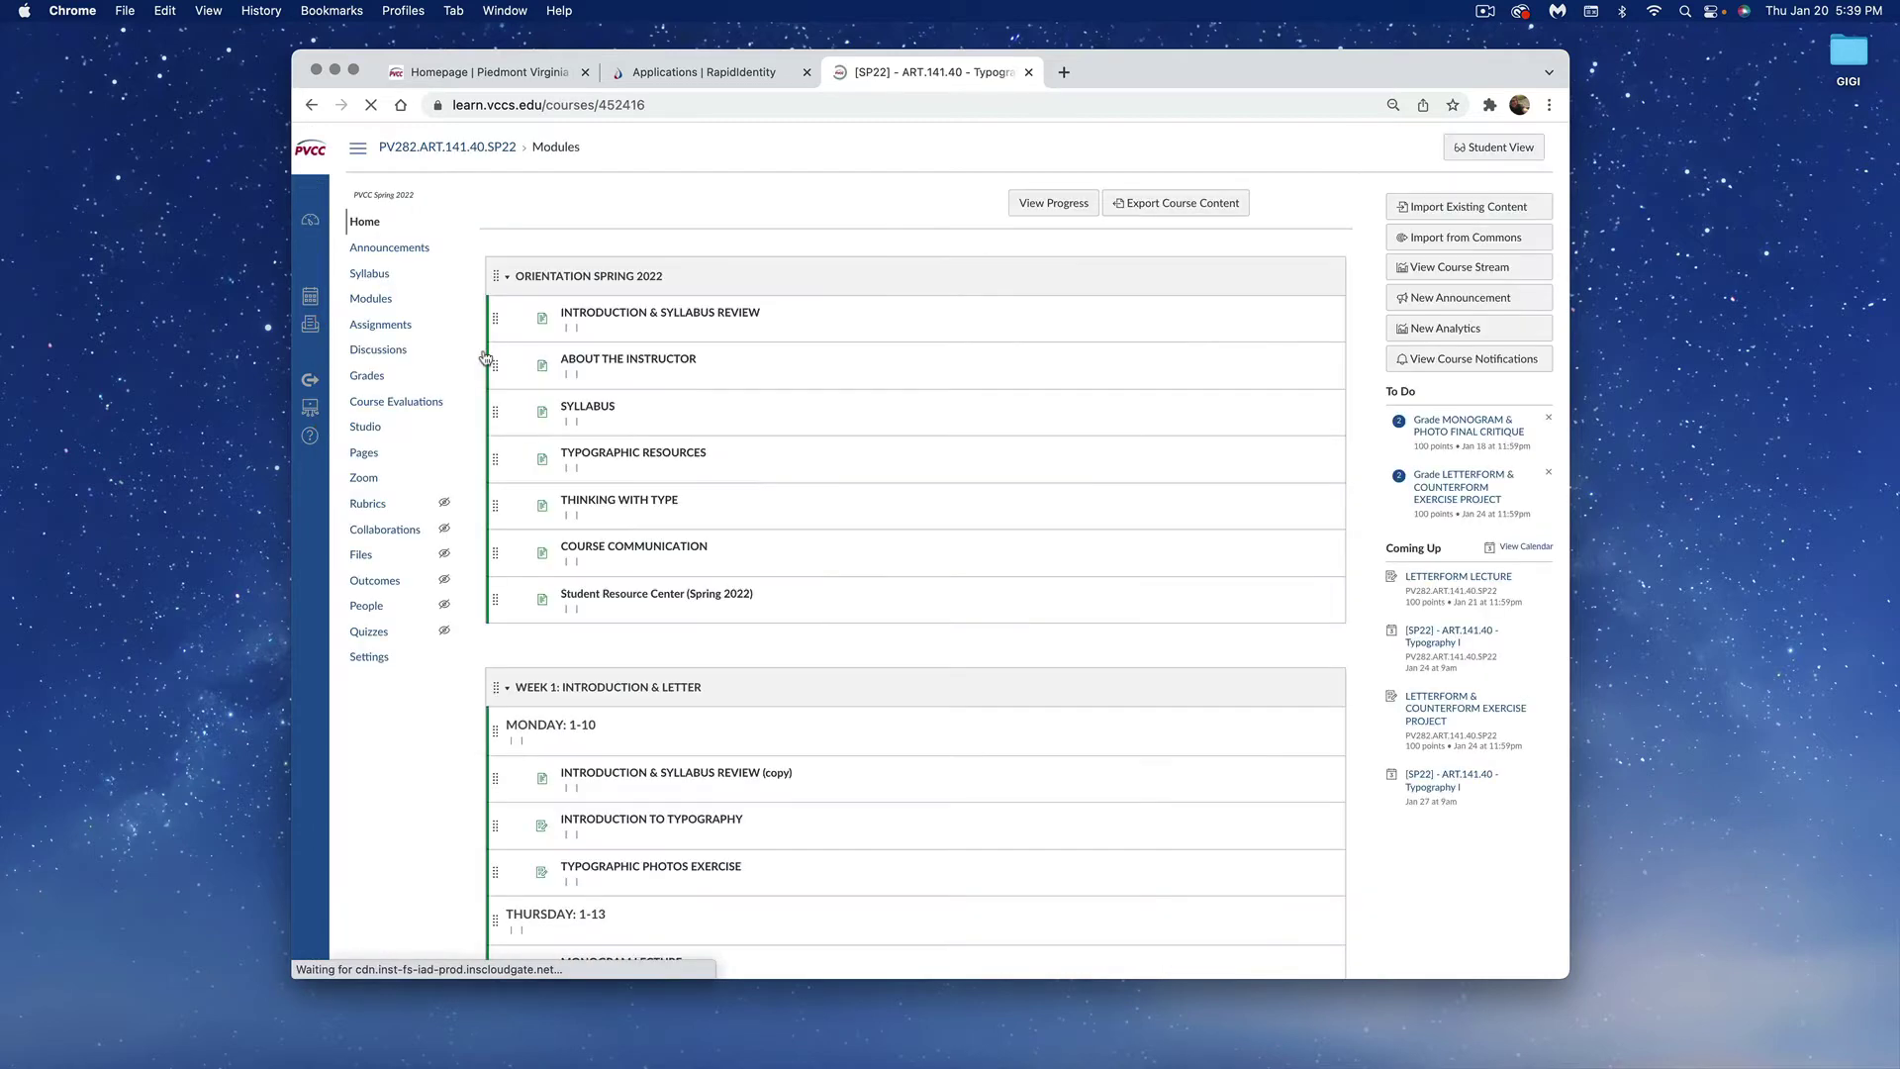
Step: Open the PROTOTYPE DEMO page in the Week 3 Word Study module
scroll(693, 564, "down", 3)
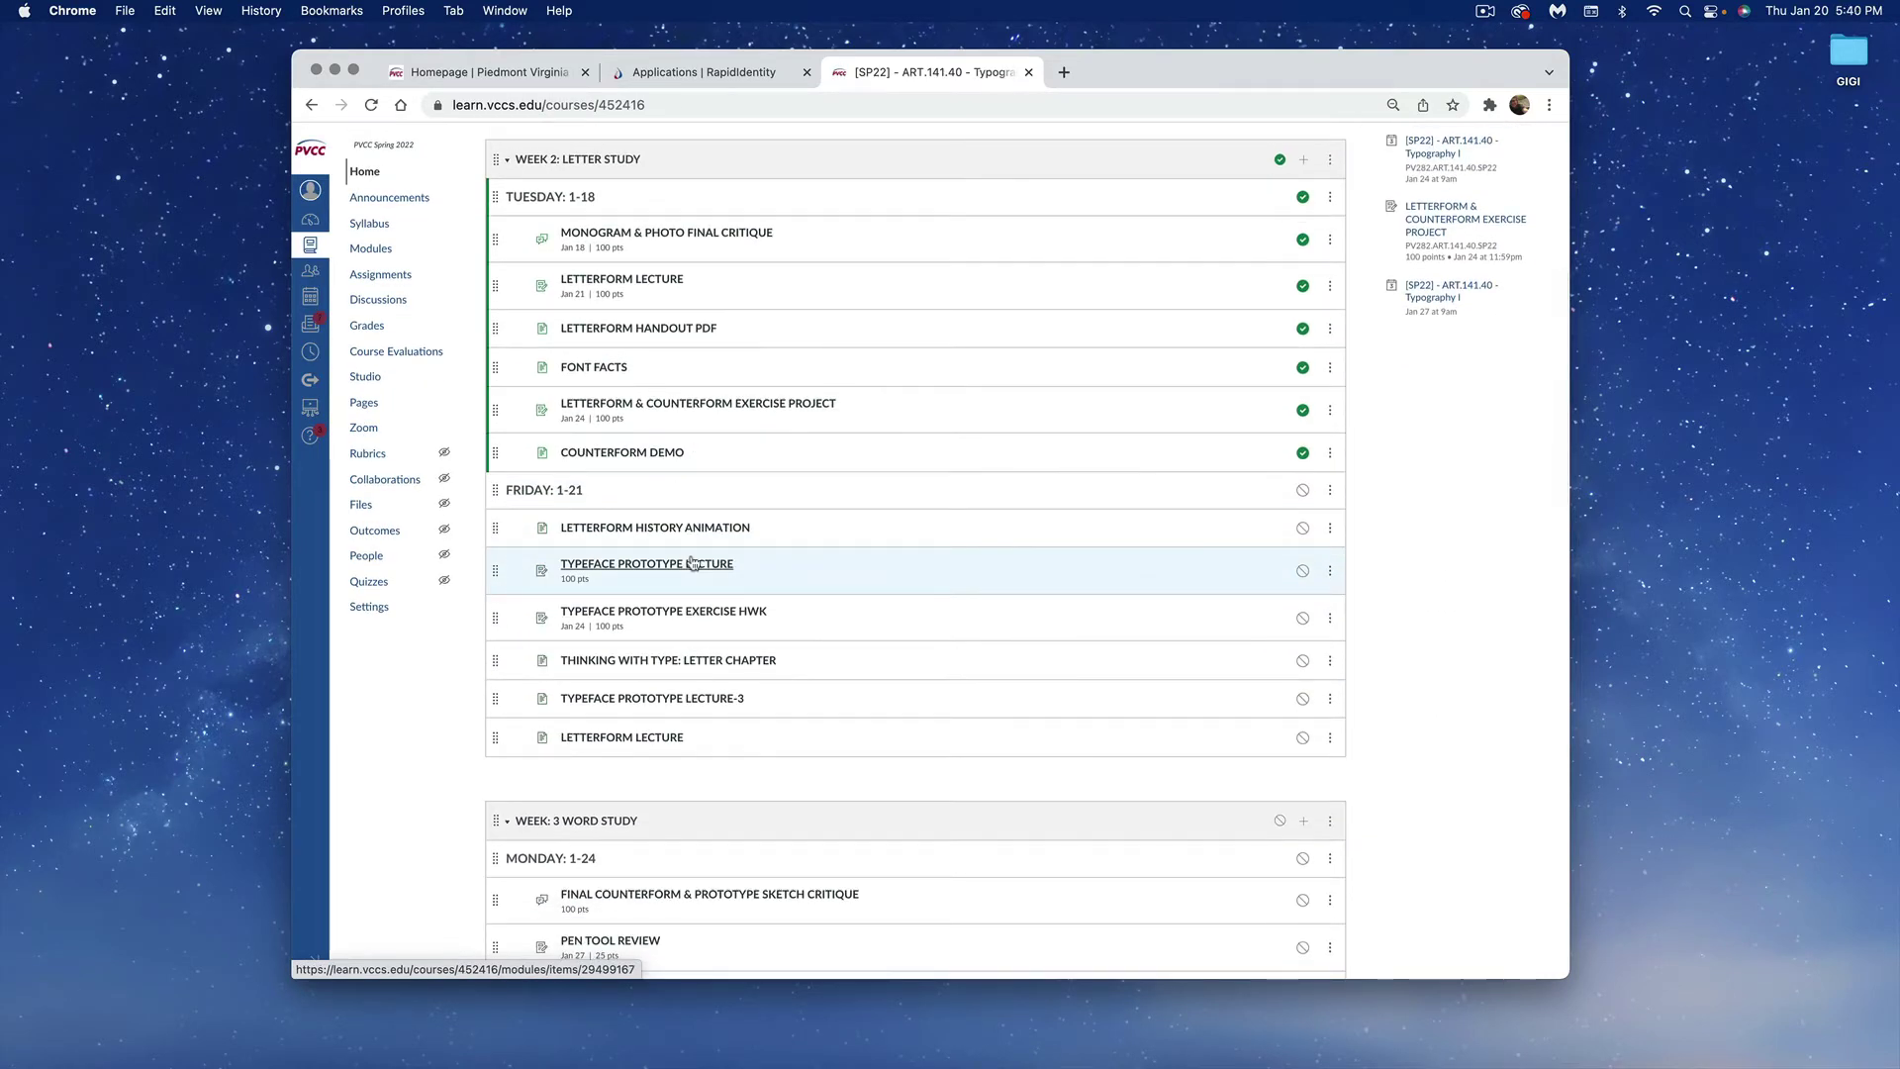
scroll(693, 563, "down", 3)
scroll(693, 563, "down", 3)
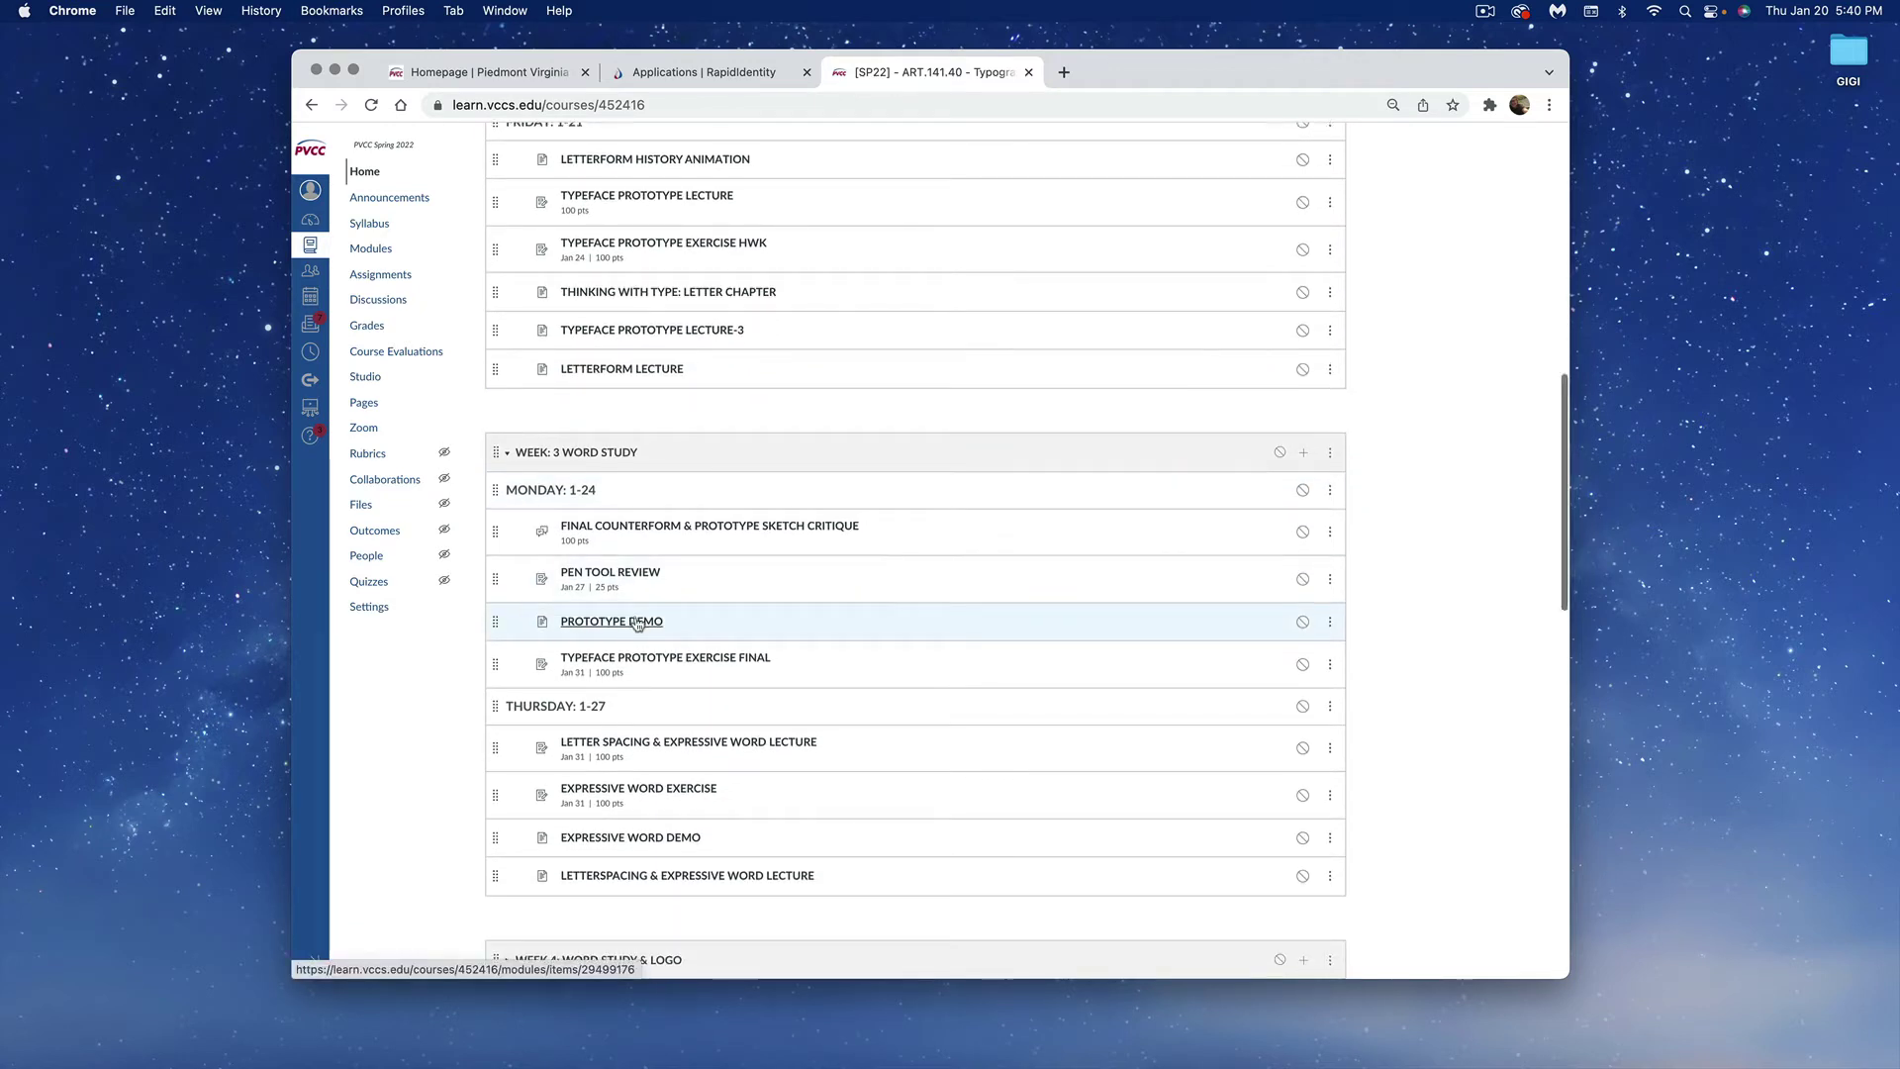
left_click(635, 631)
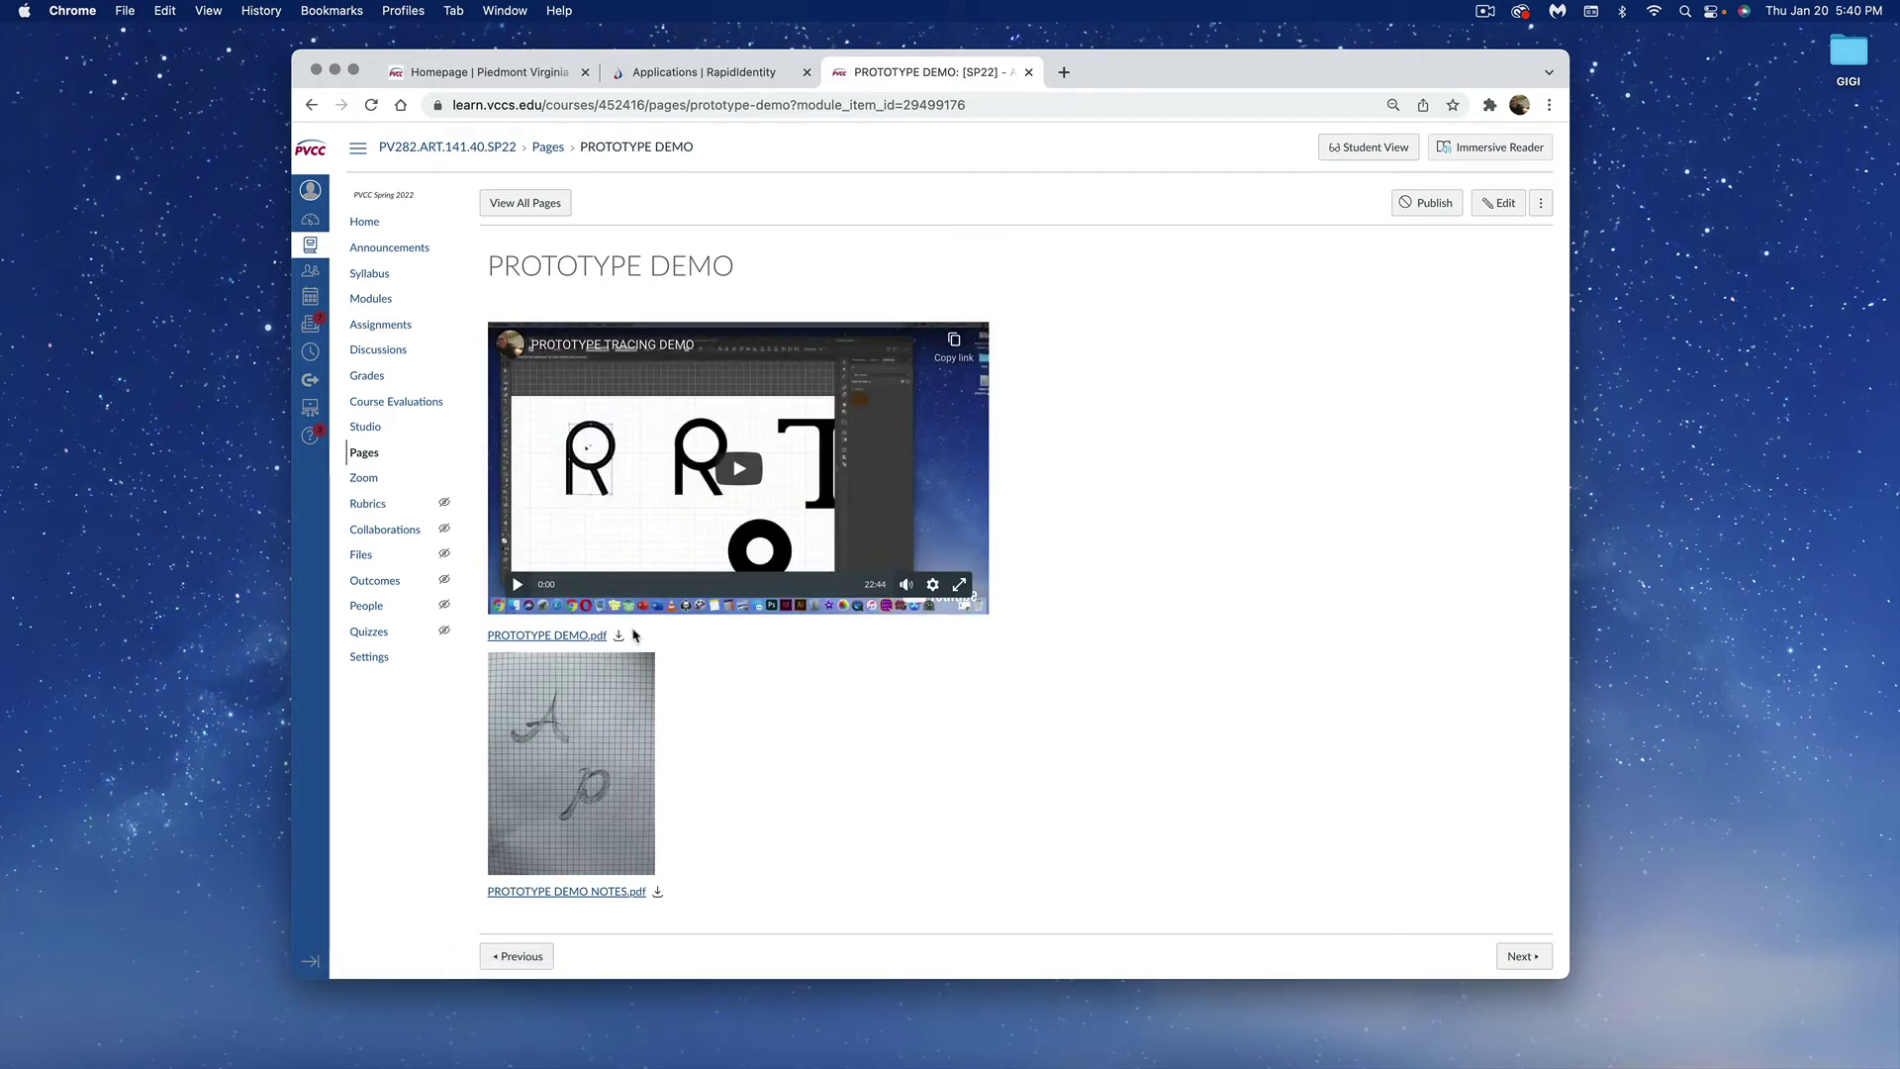
Step: Save the linked PROTOTYPE DEMO.pdf to the Desktop under its existing name
right_click(579, 640)
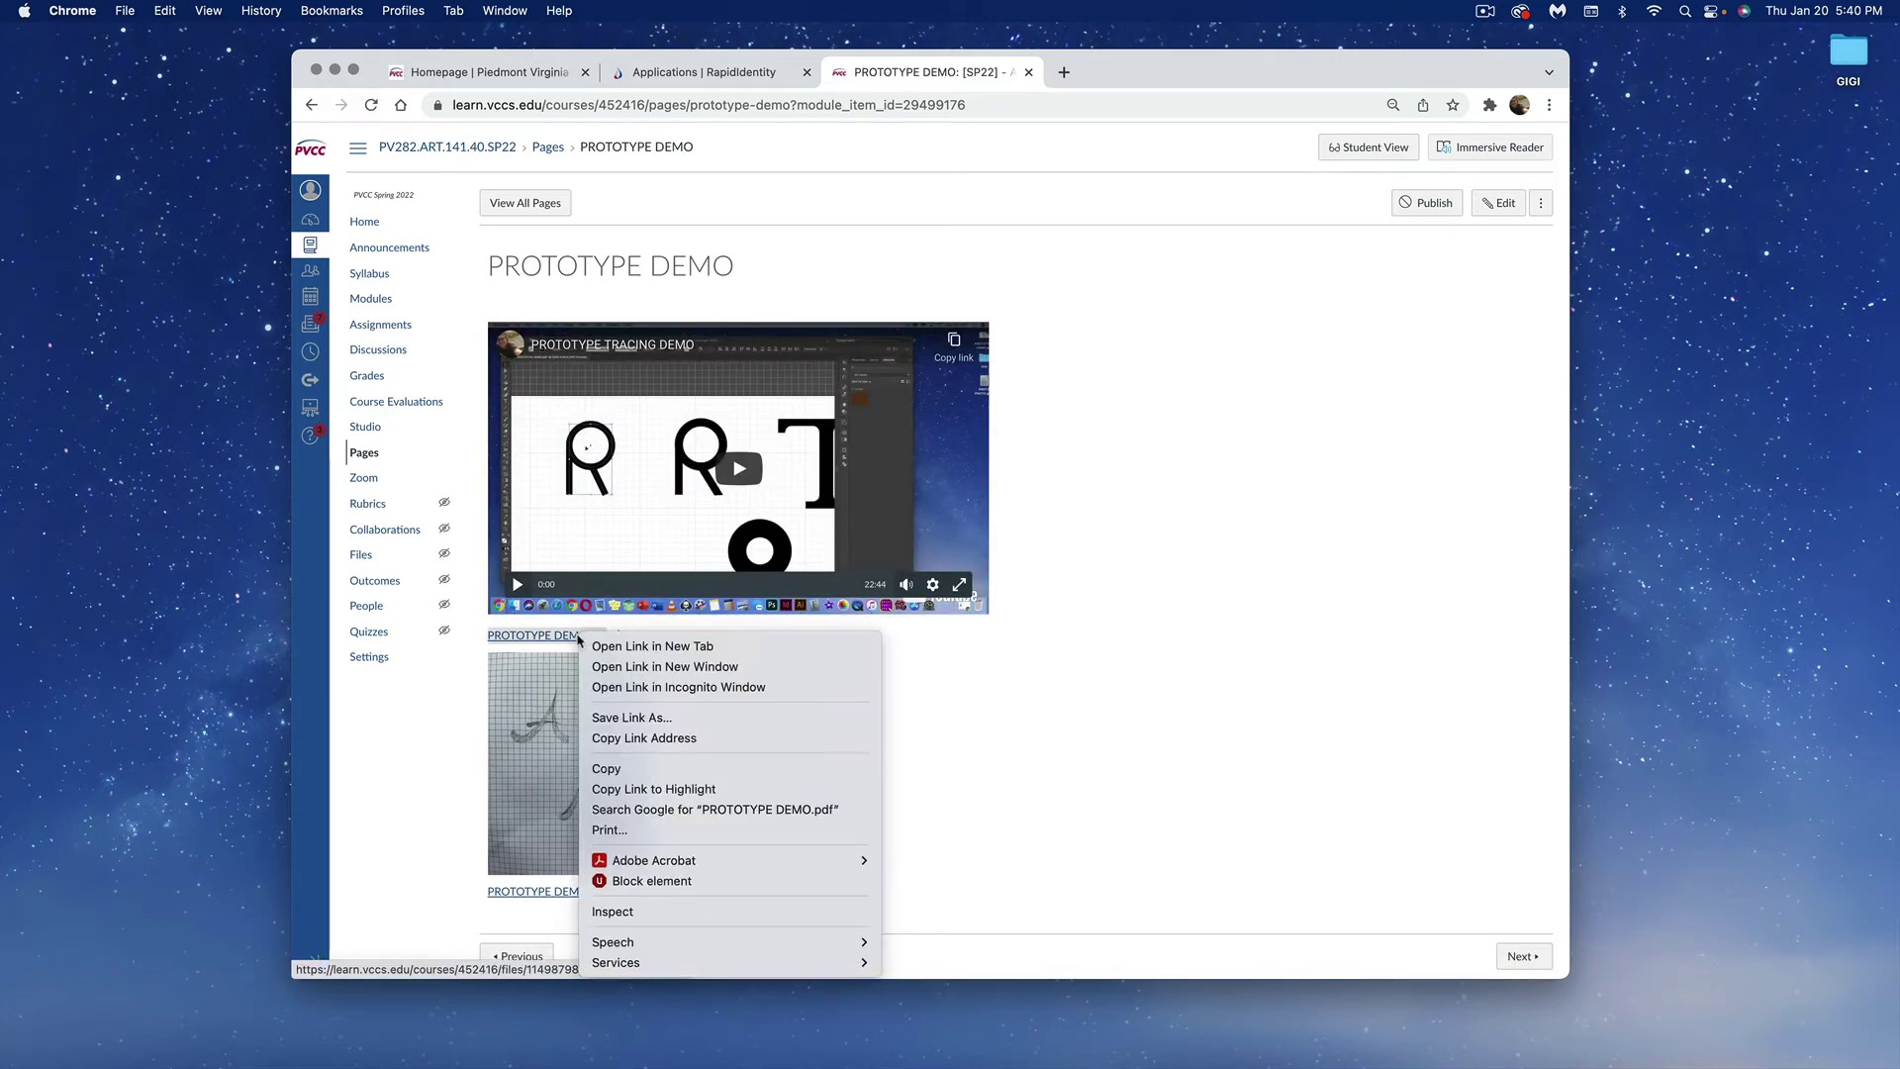
left_click(661, 715)
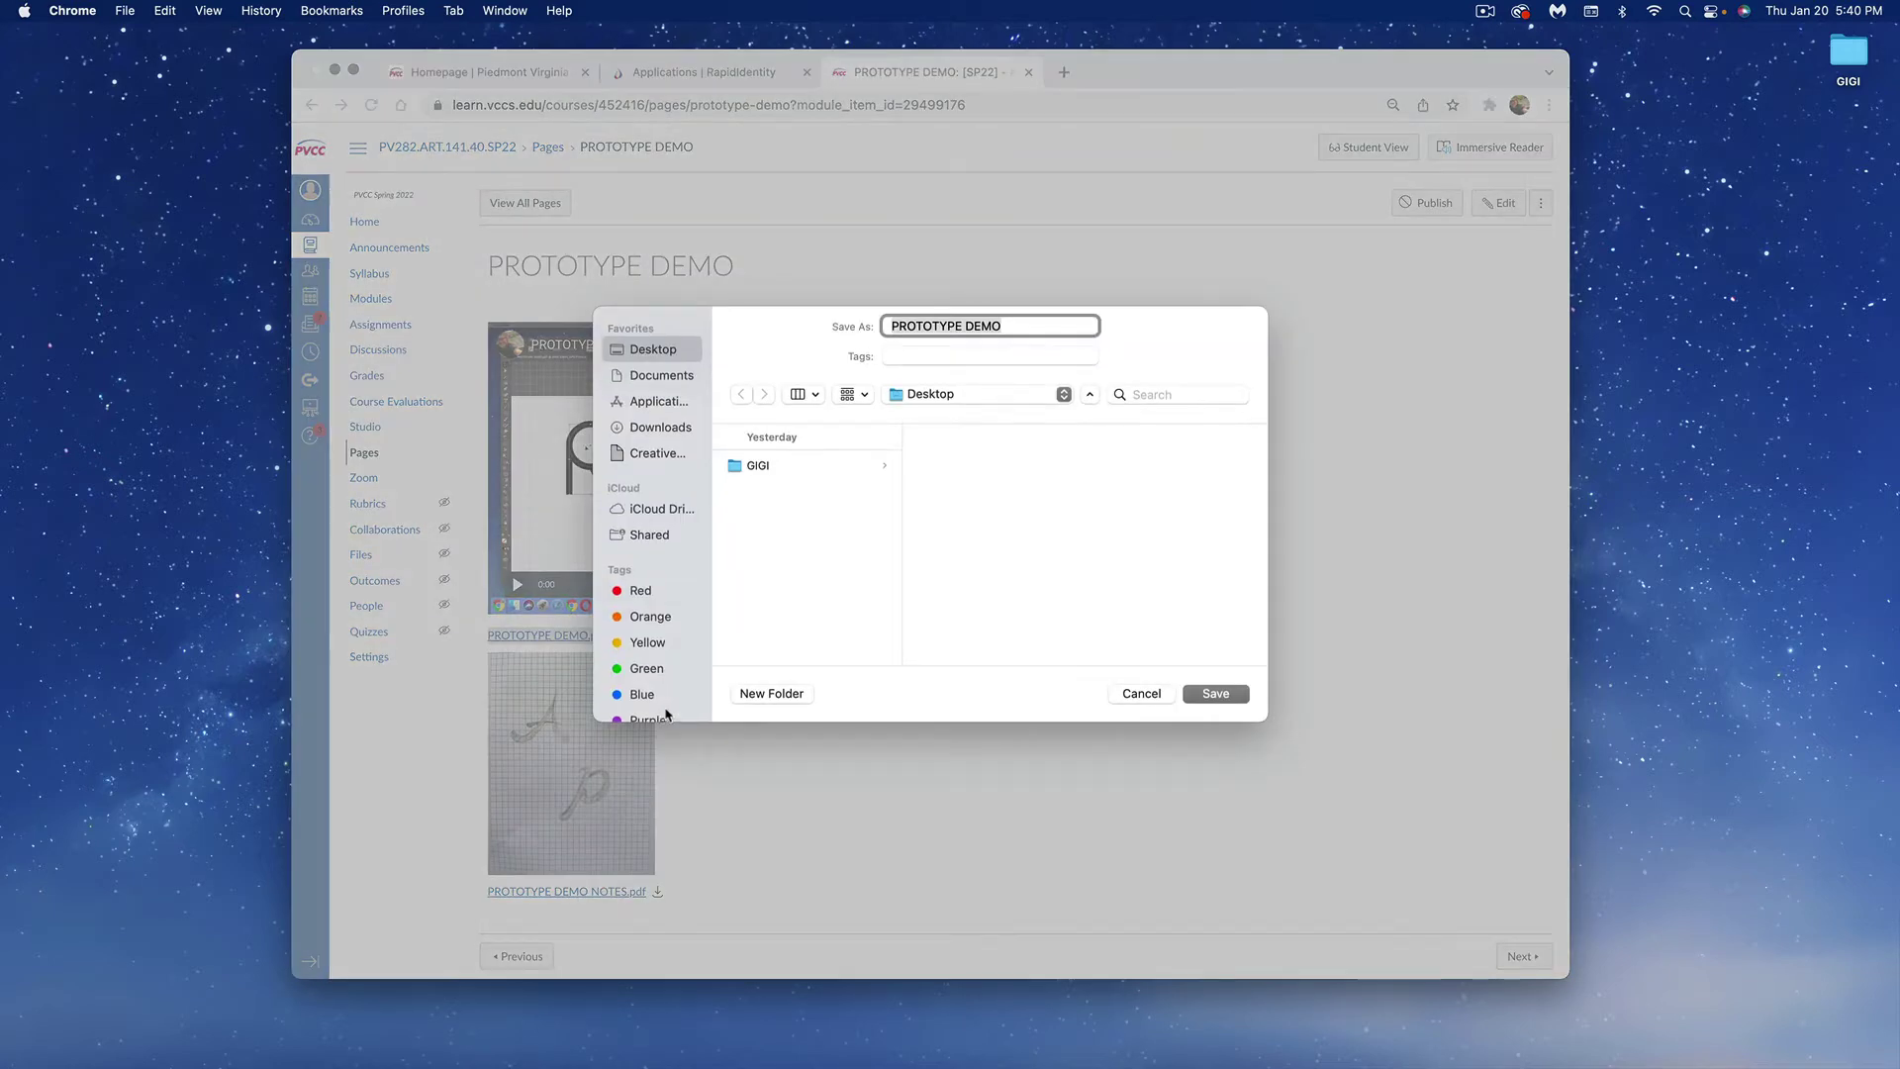
left_click(1227, 693)
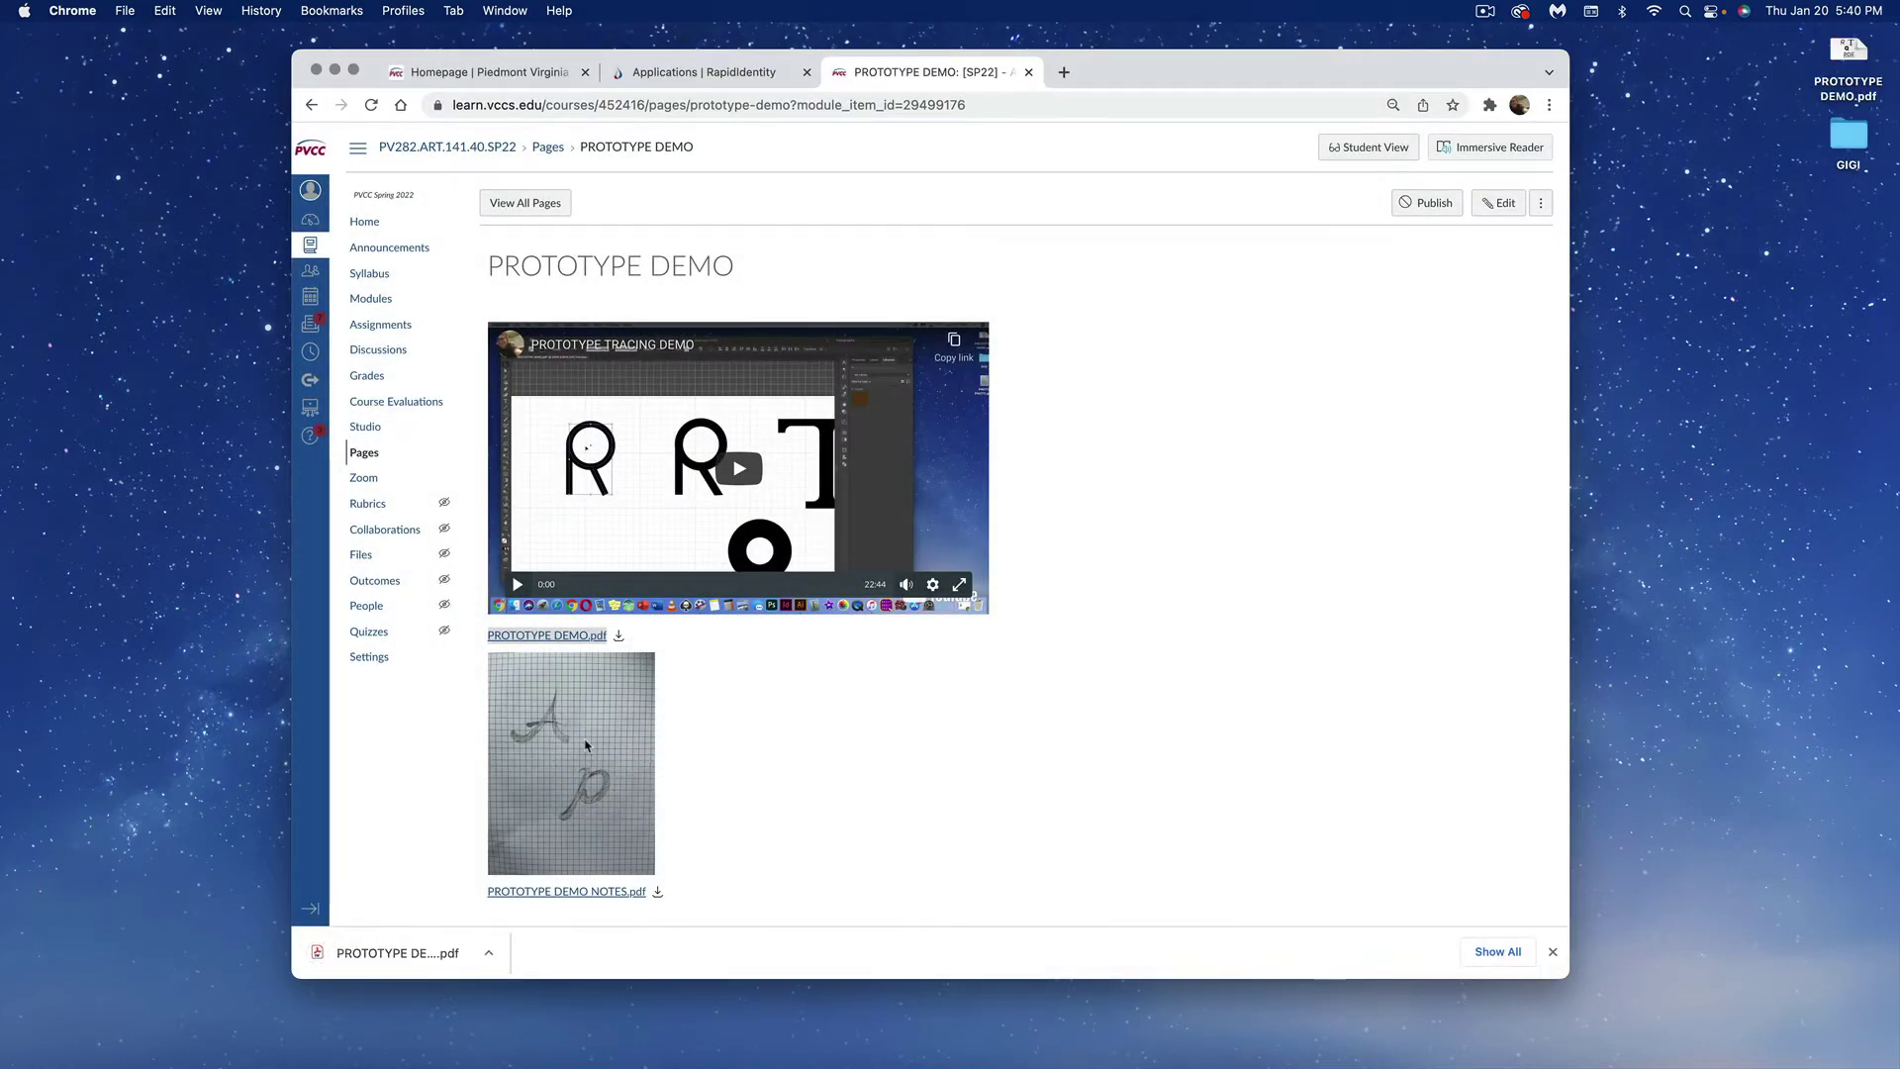
Step: Save the graph-paper letter sketch image to the Desktop as PROTO PHOTO
right_click(586, 743)
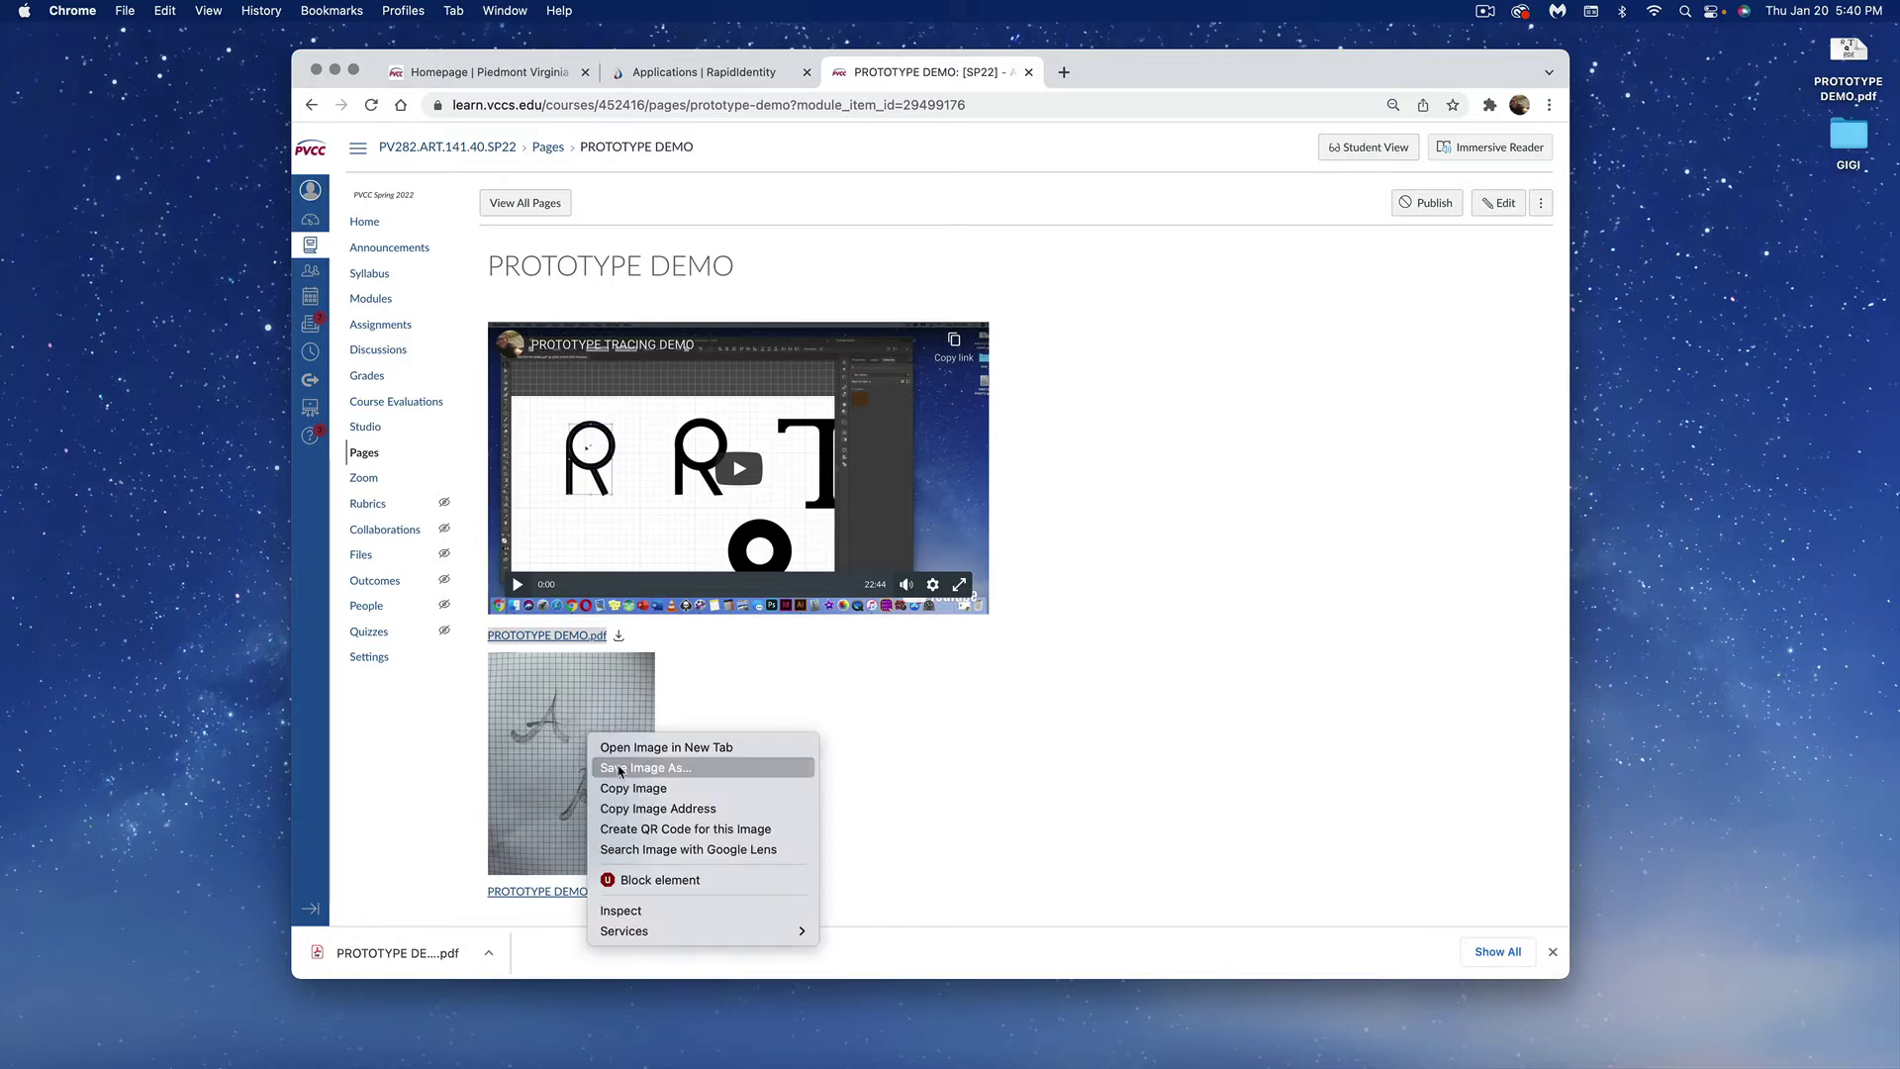
left_click(620, 770)
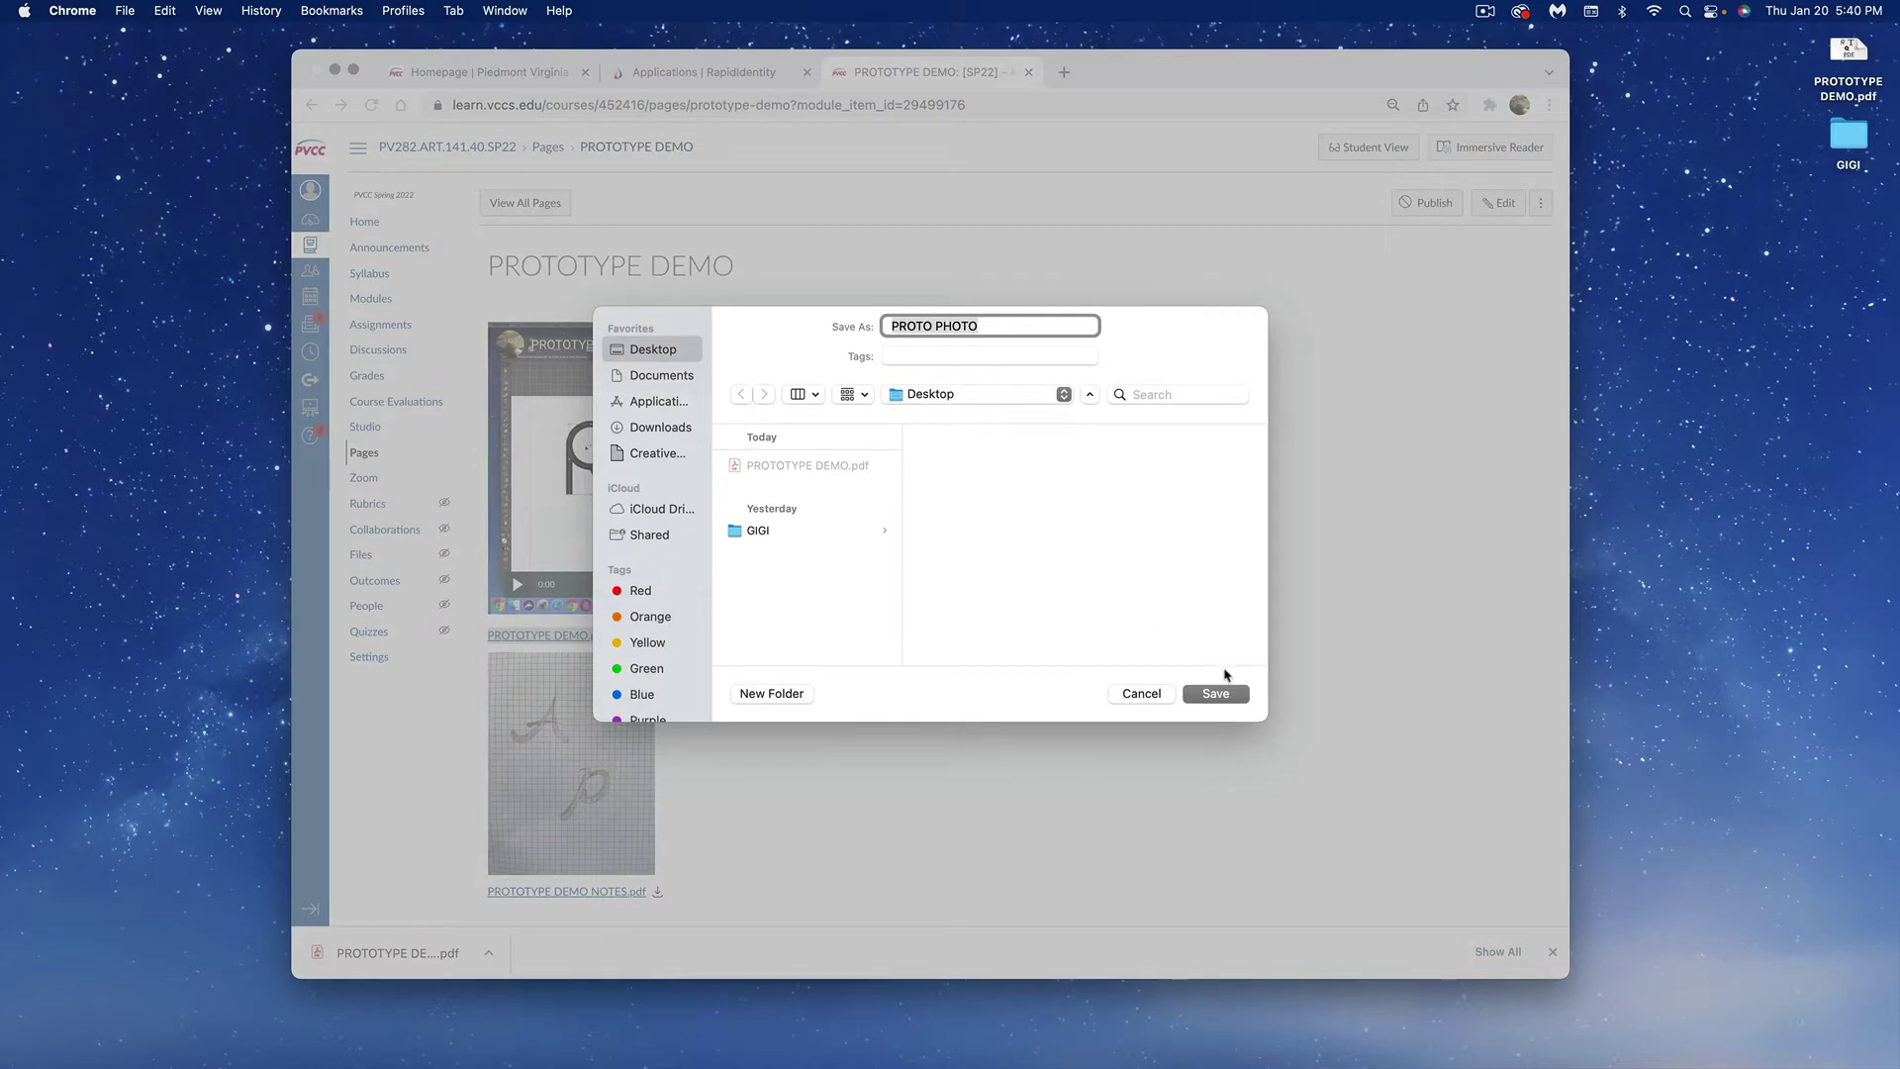
left_click(1204, 694)
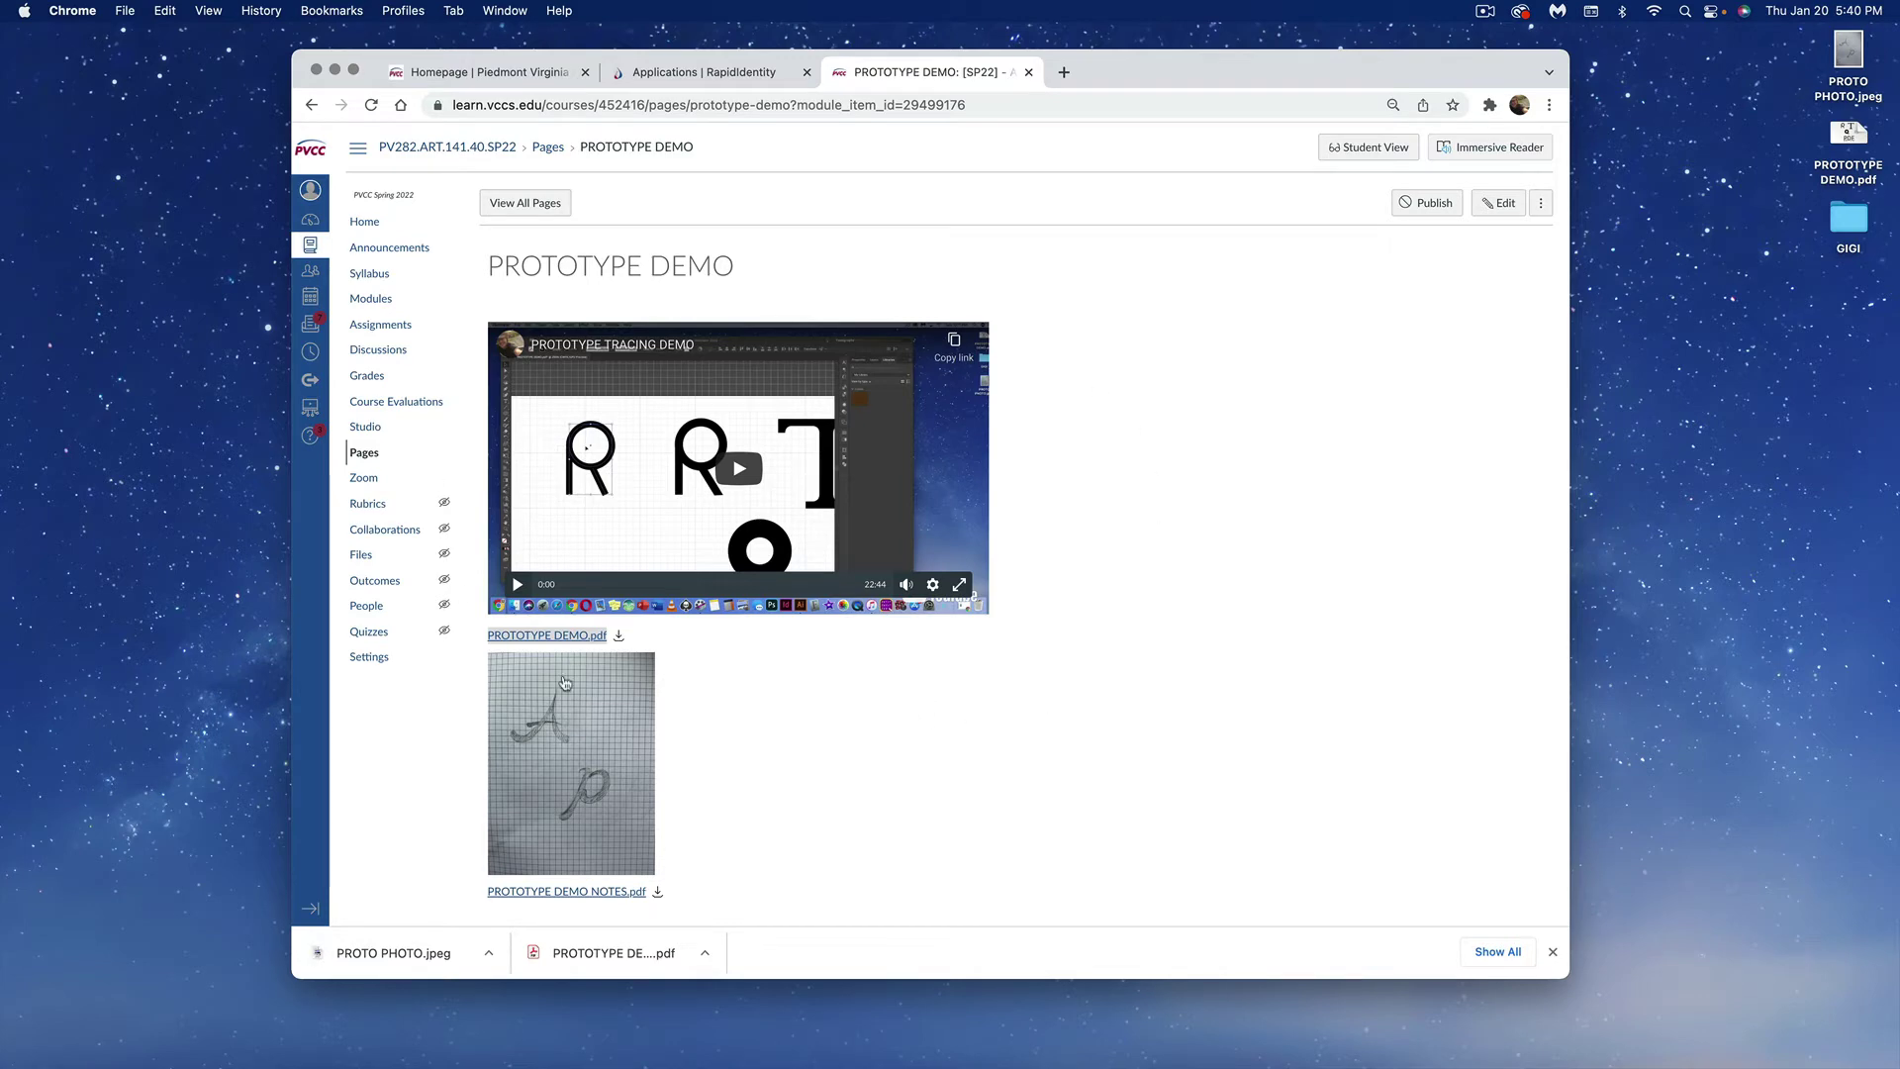
Step: Minimize the browser window and launch Adobe Illustrator 2022
left_click(335, 69)
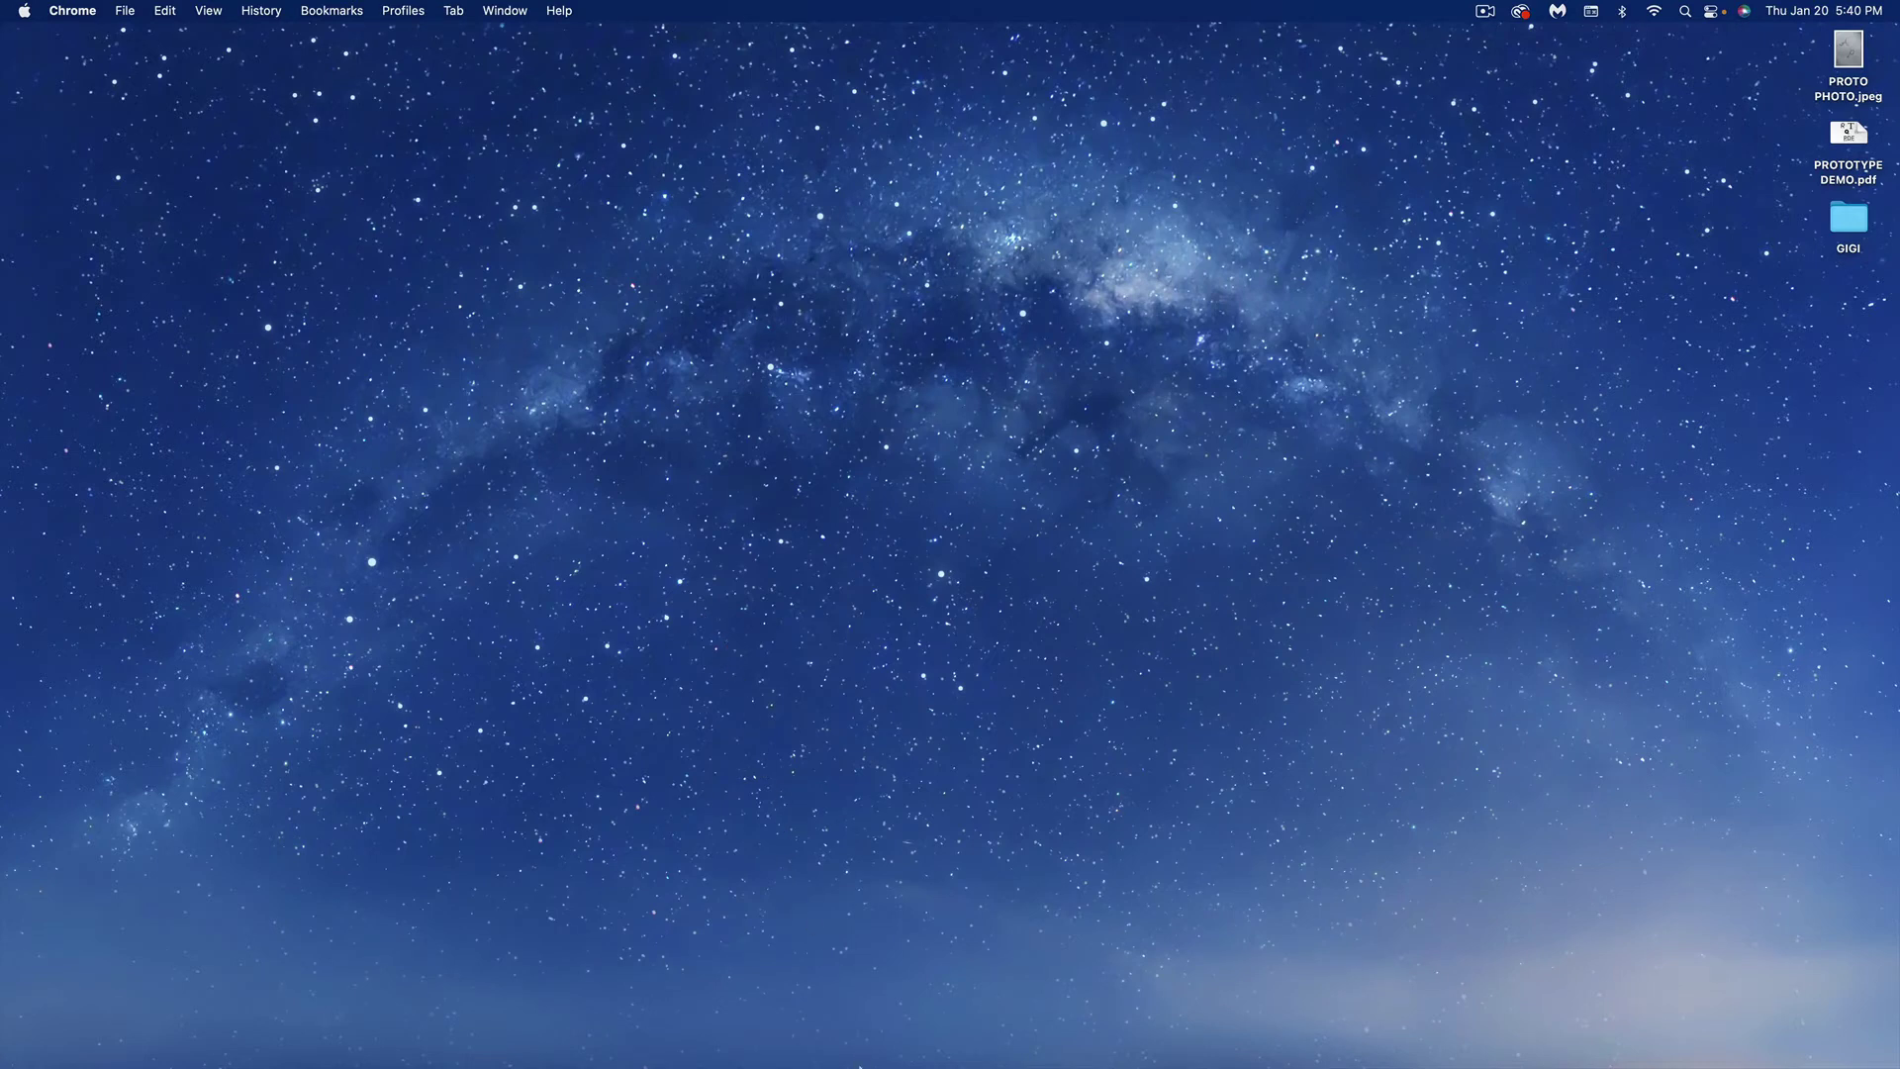
mouse_move(861, 1065)
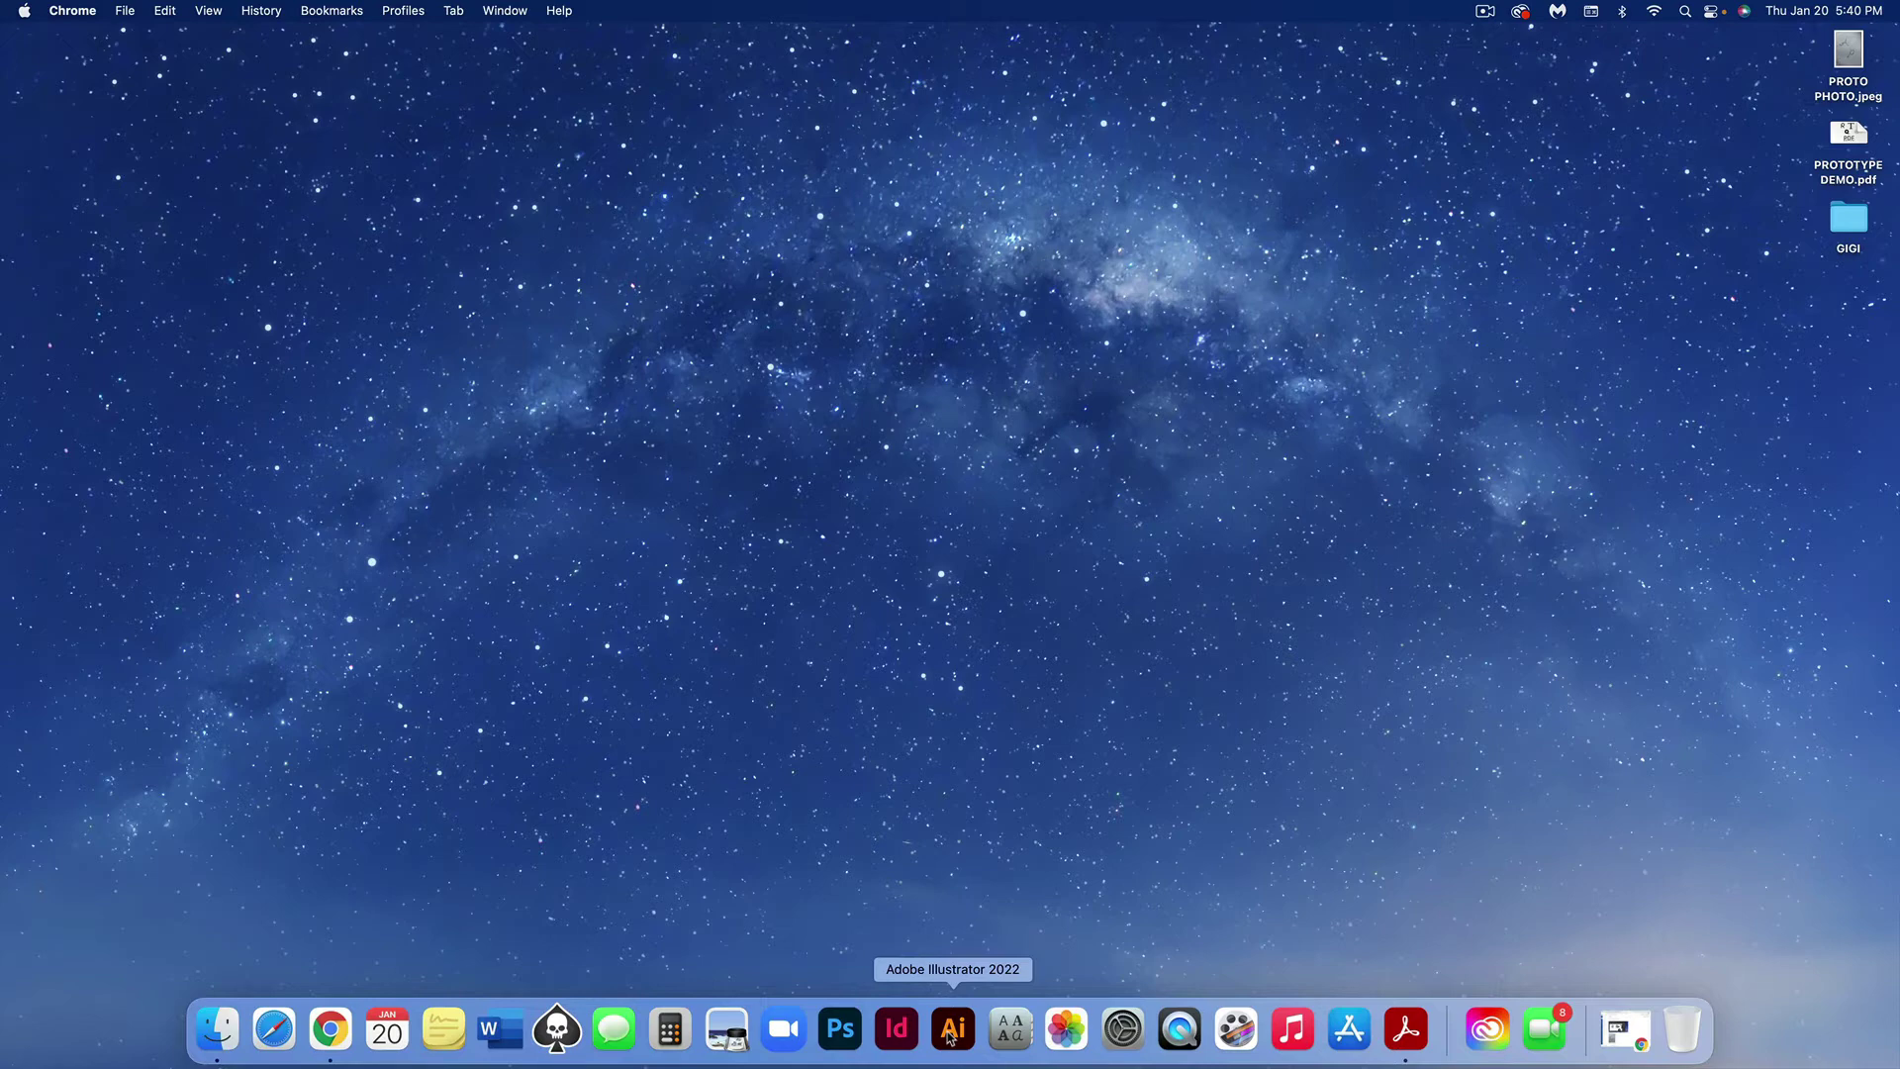
right_click(949, 1036)
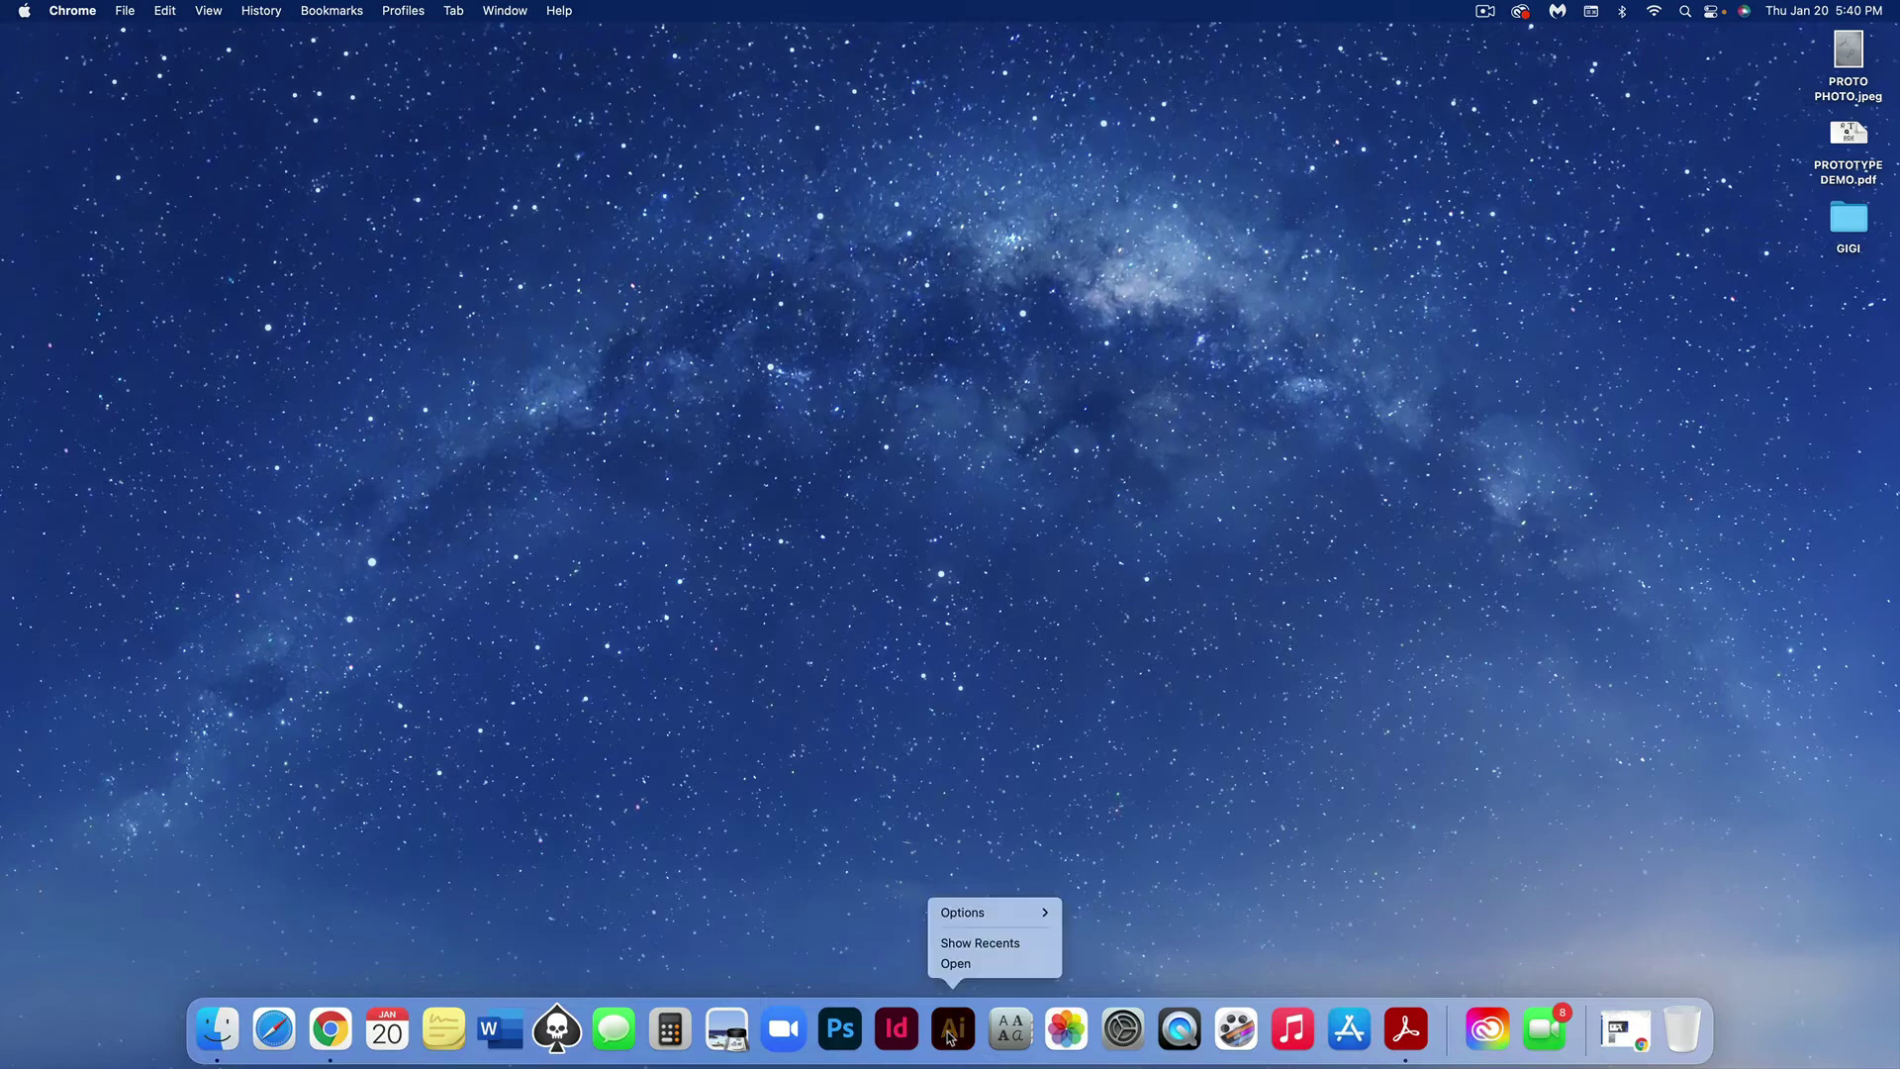
left_click(952, 968)
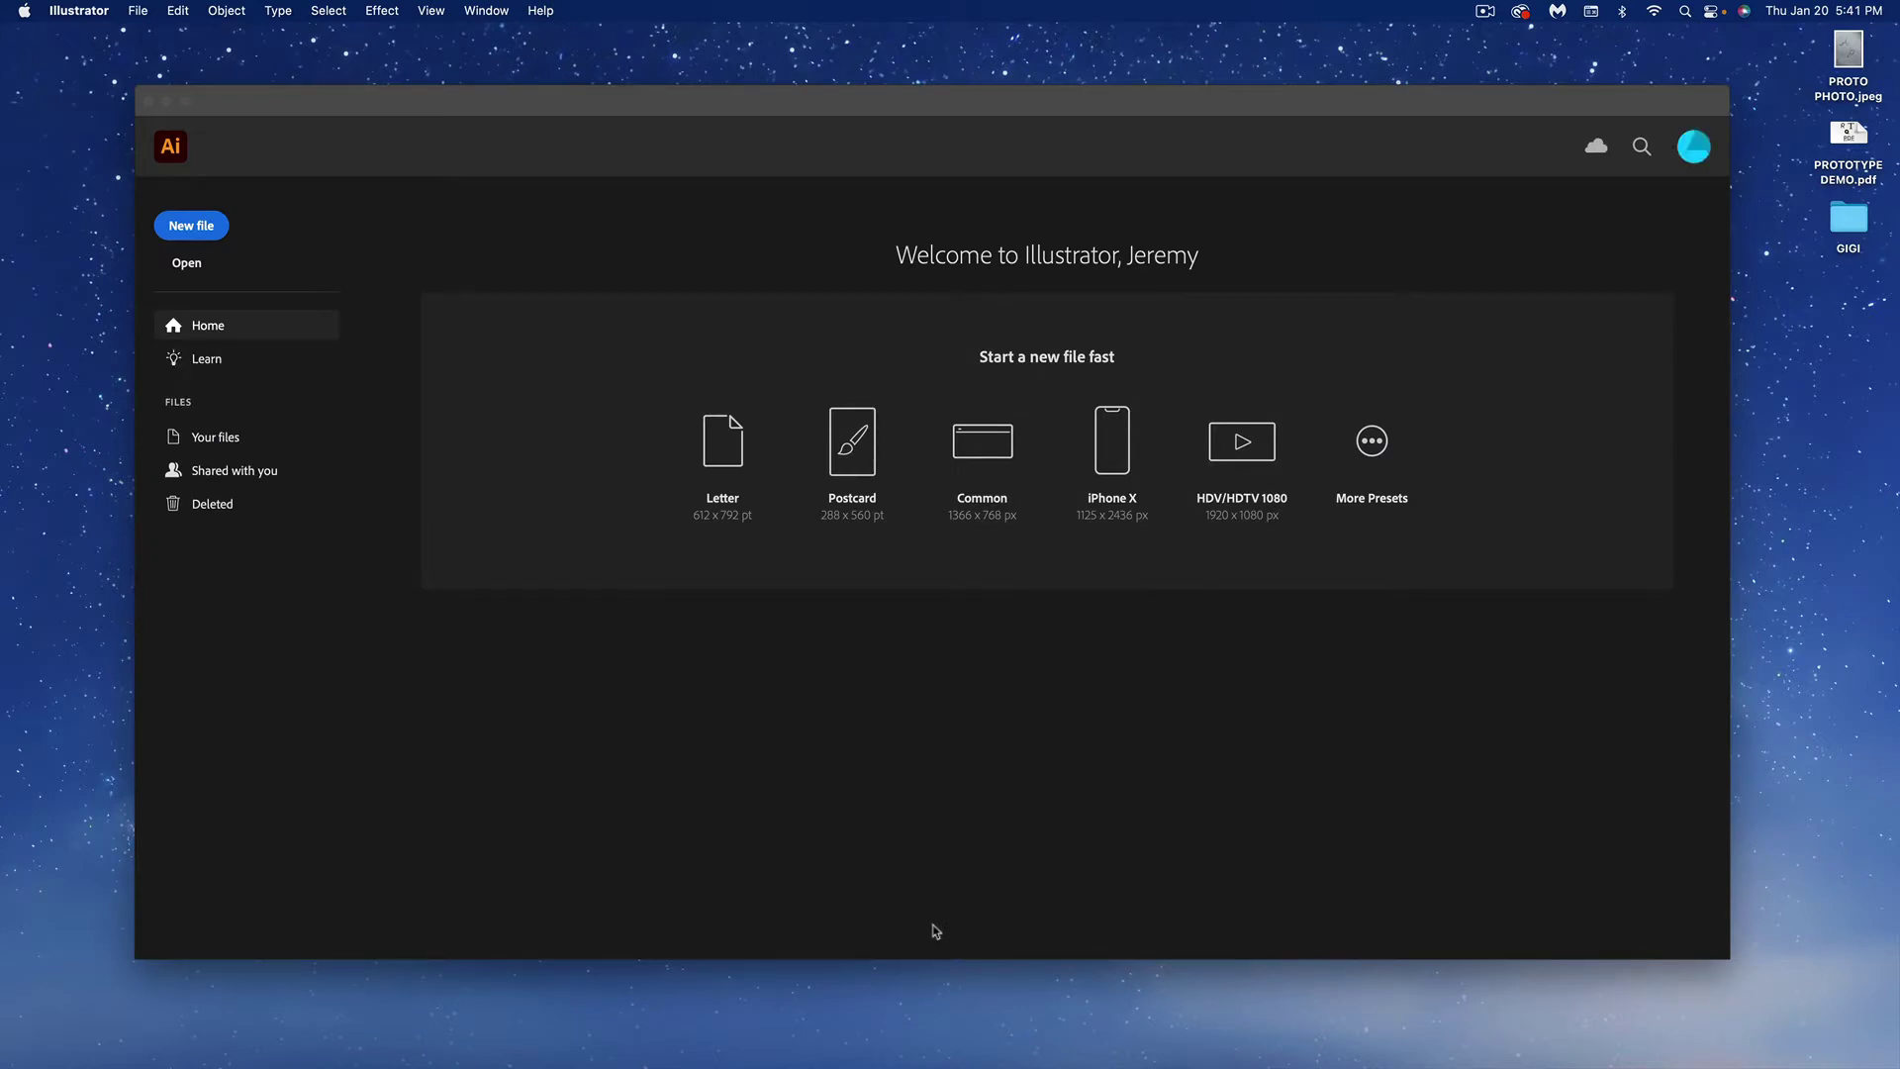
Step: Open PROTOTYPE DEMO.pdf from the Desktop as a document
left_click(137, 11)
left_click(136, 75)
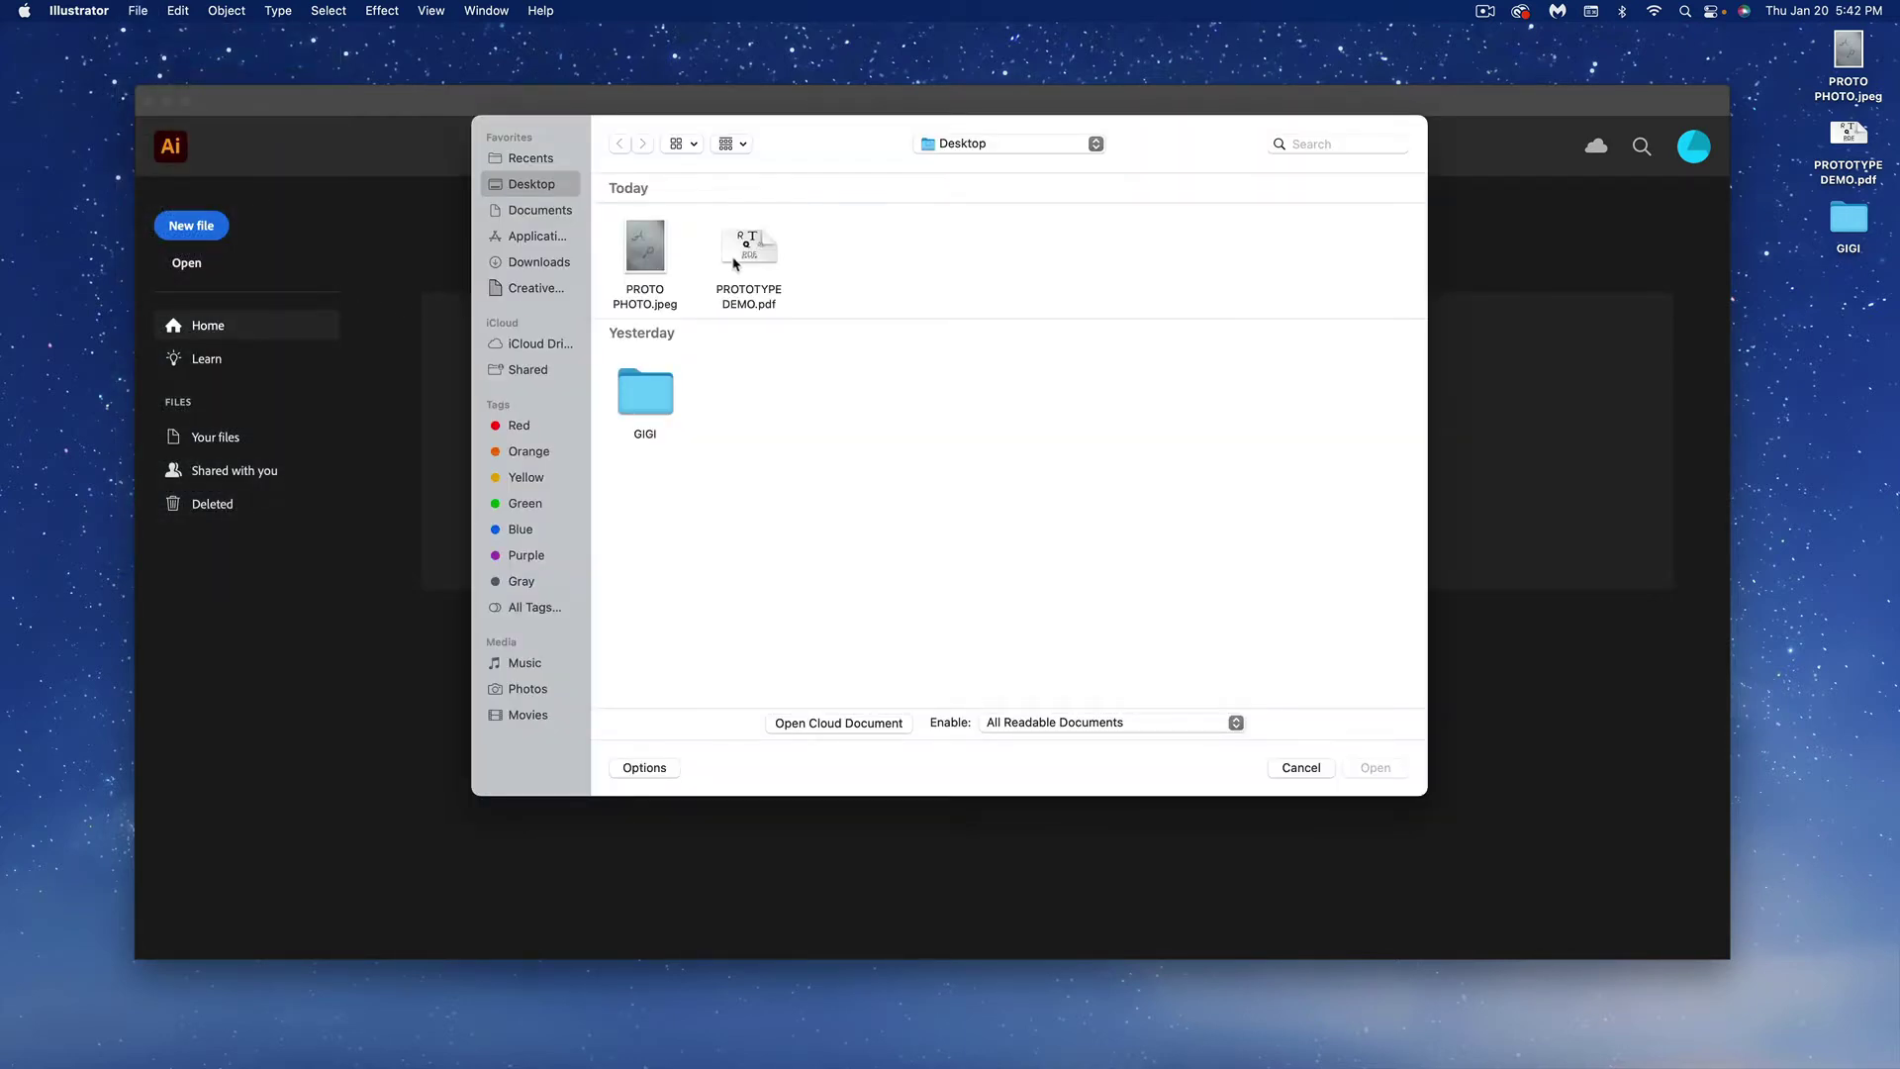
left_click(734, 263)
left_click(1375, 771)
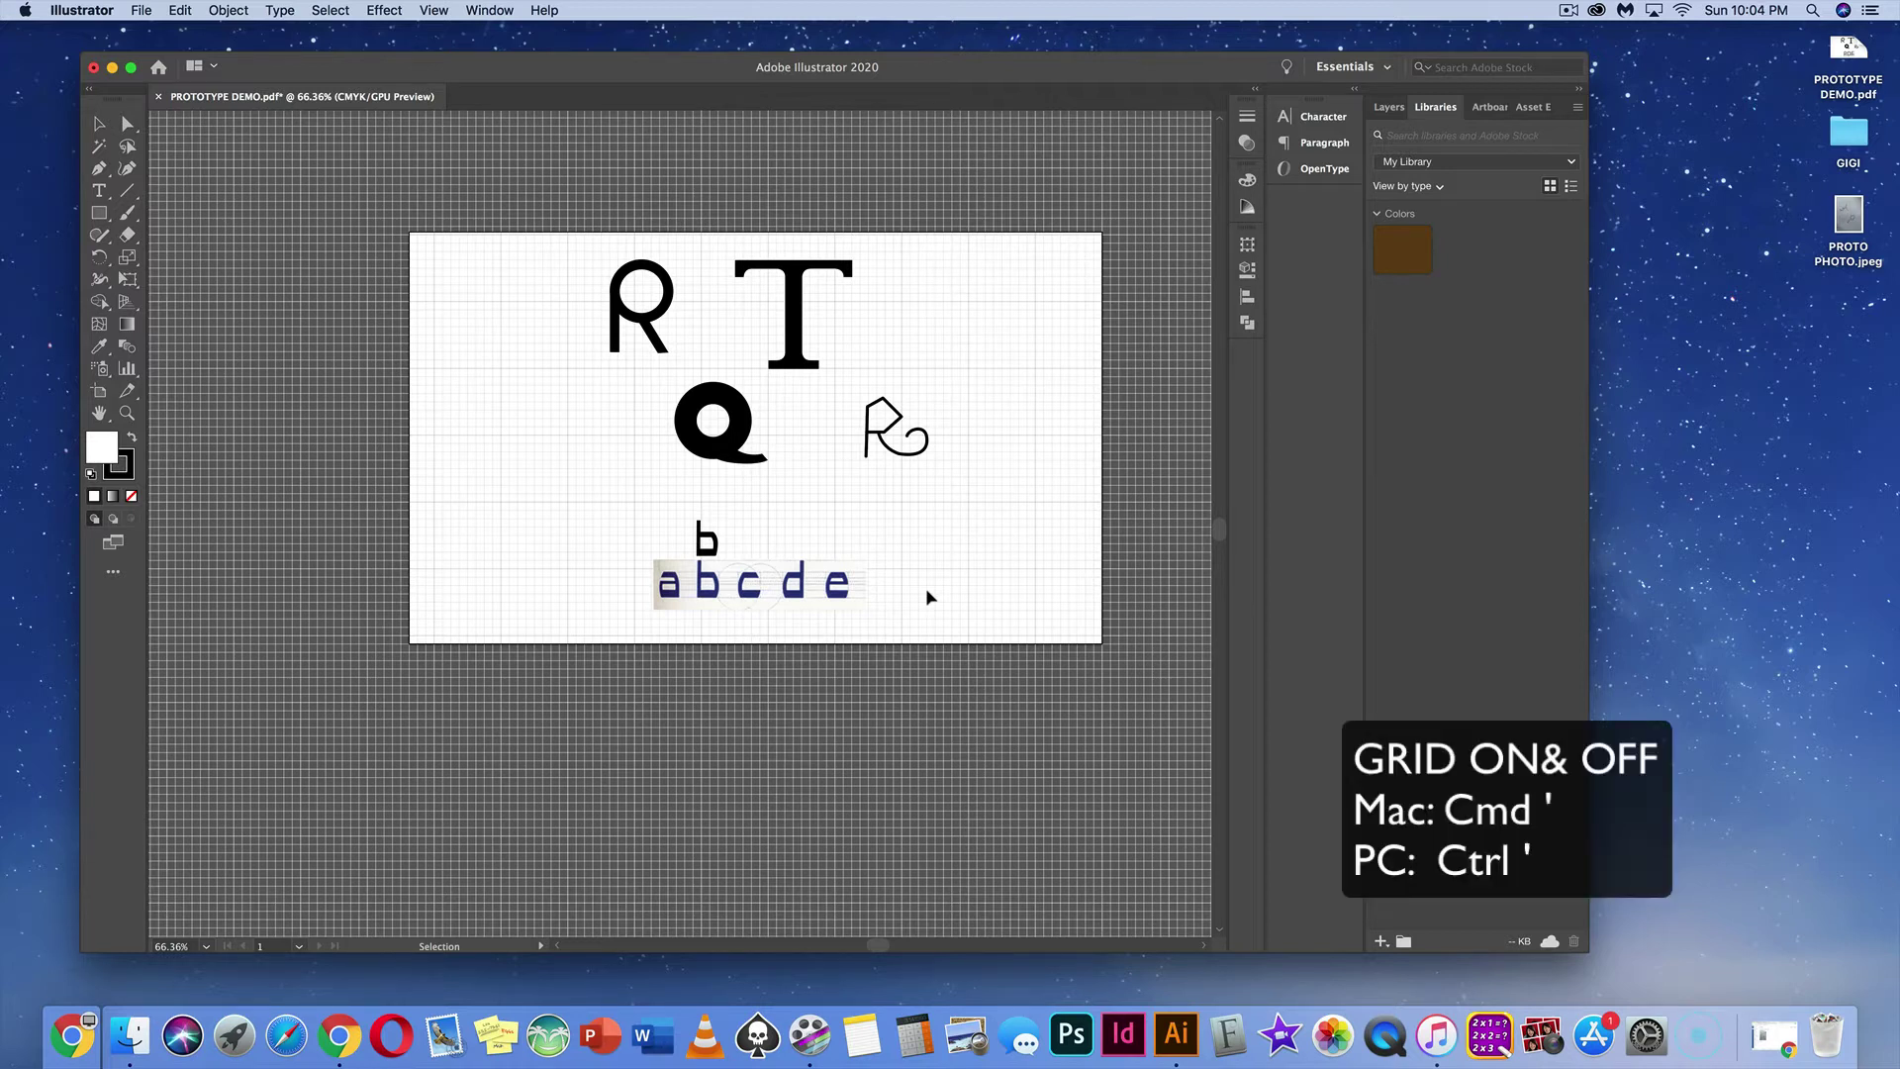
Step: Hide the document grid and show it again
key("a")
key("super+apostrophe")
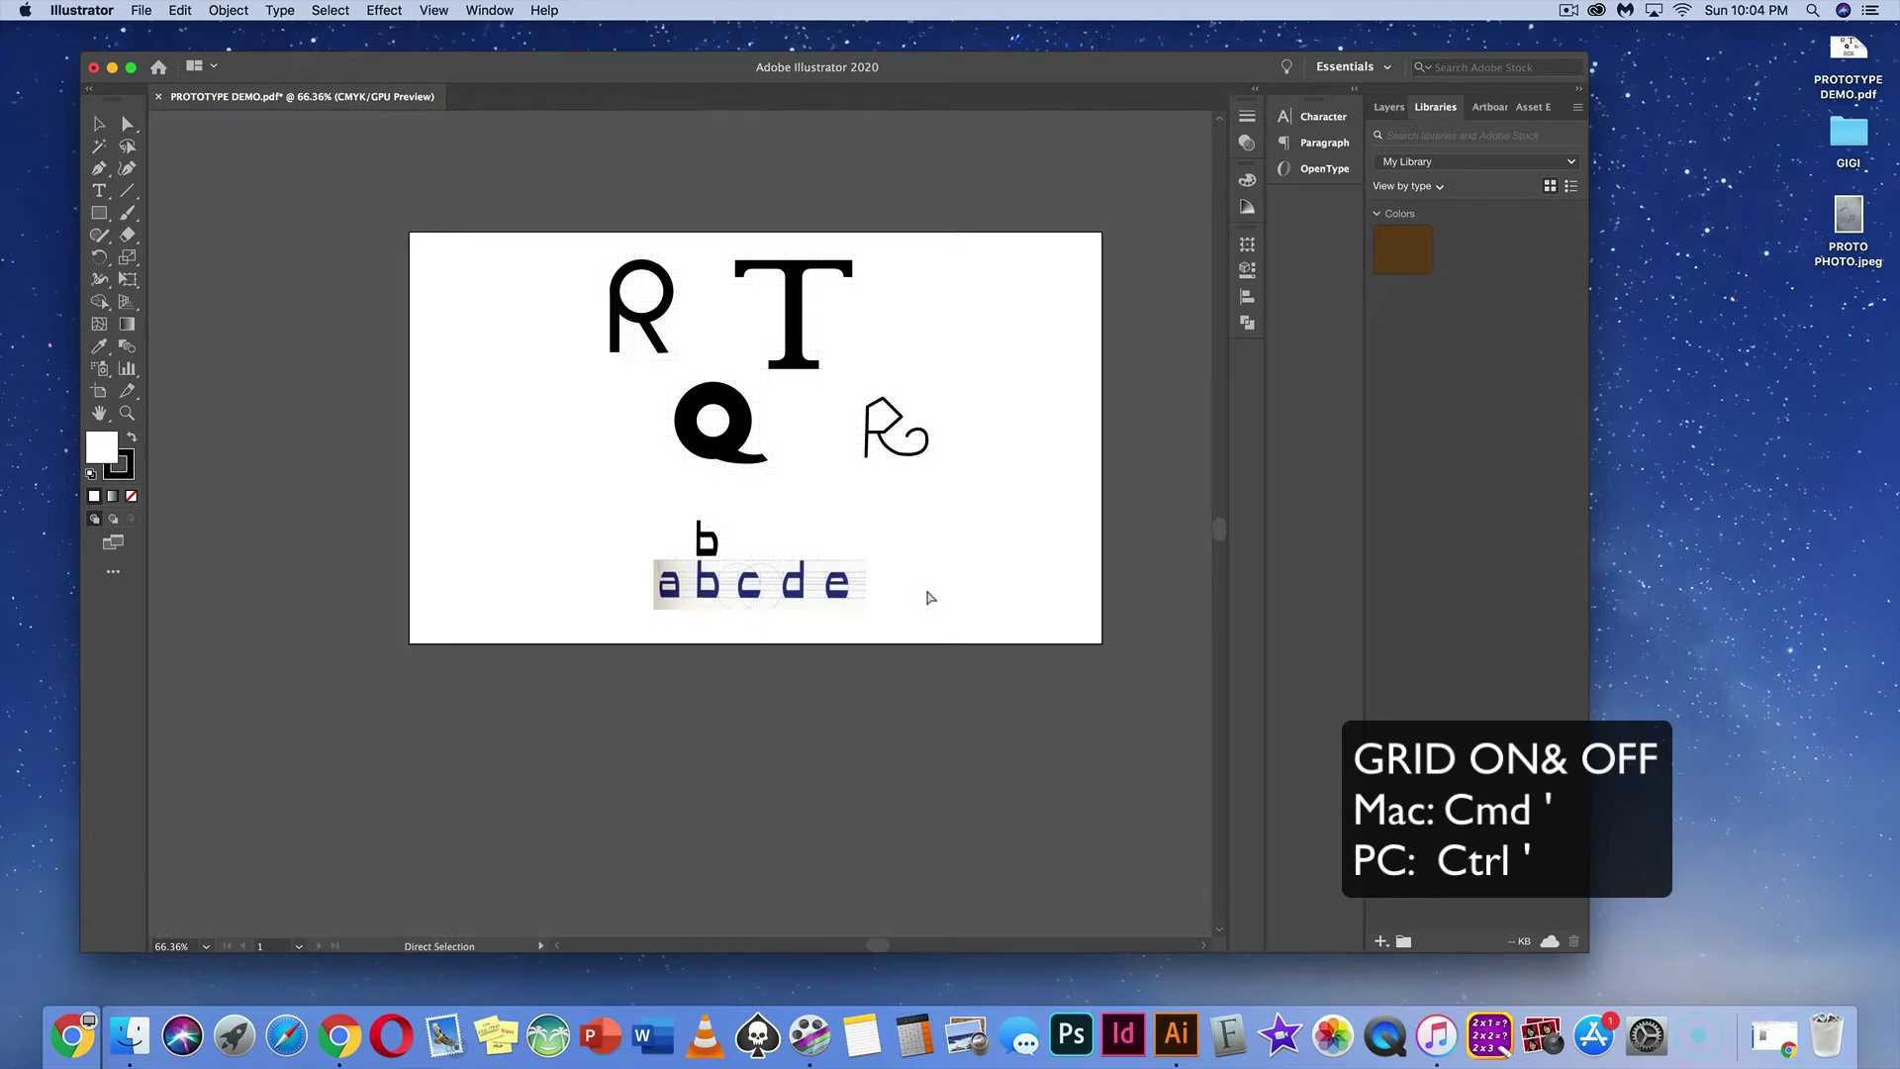
key("v")
key("a")
key("super+apostrophe")
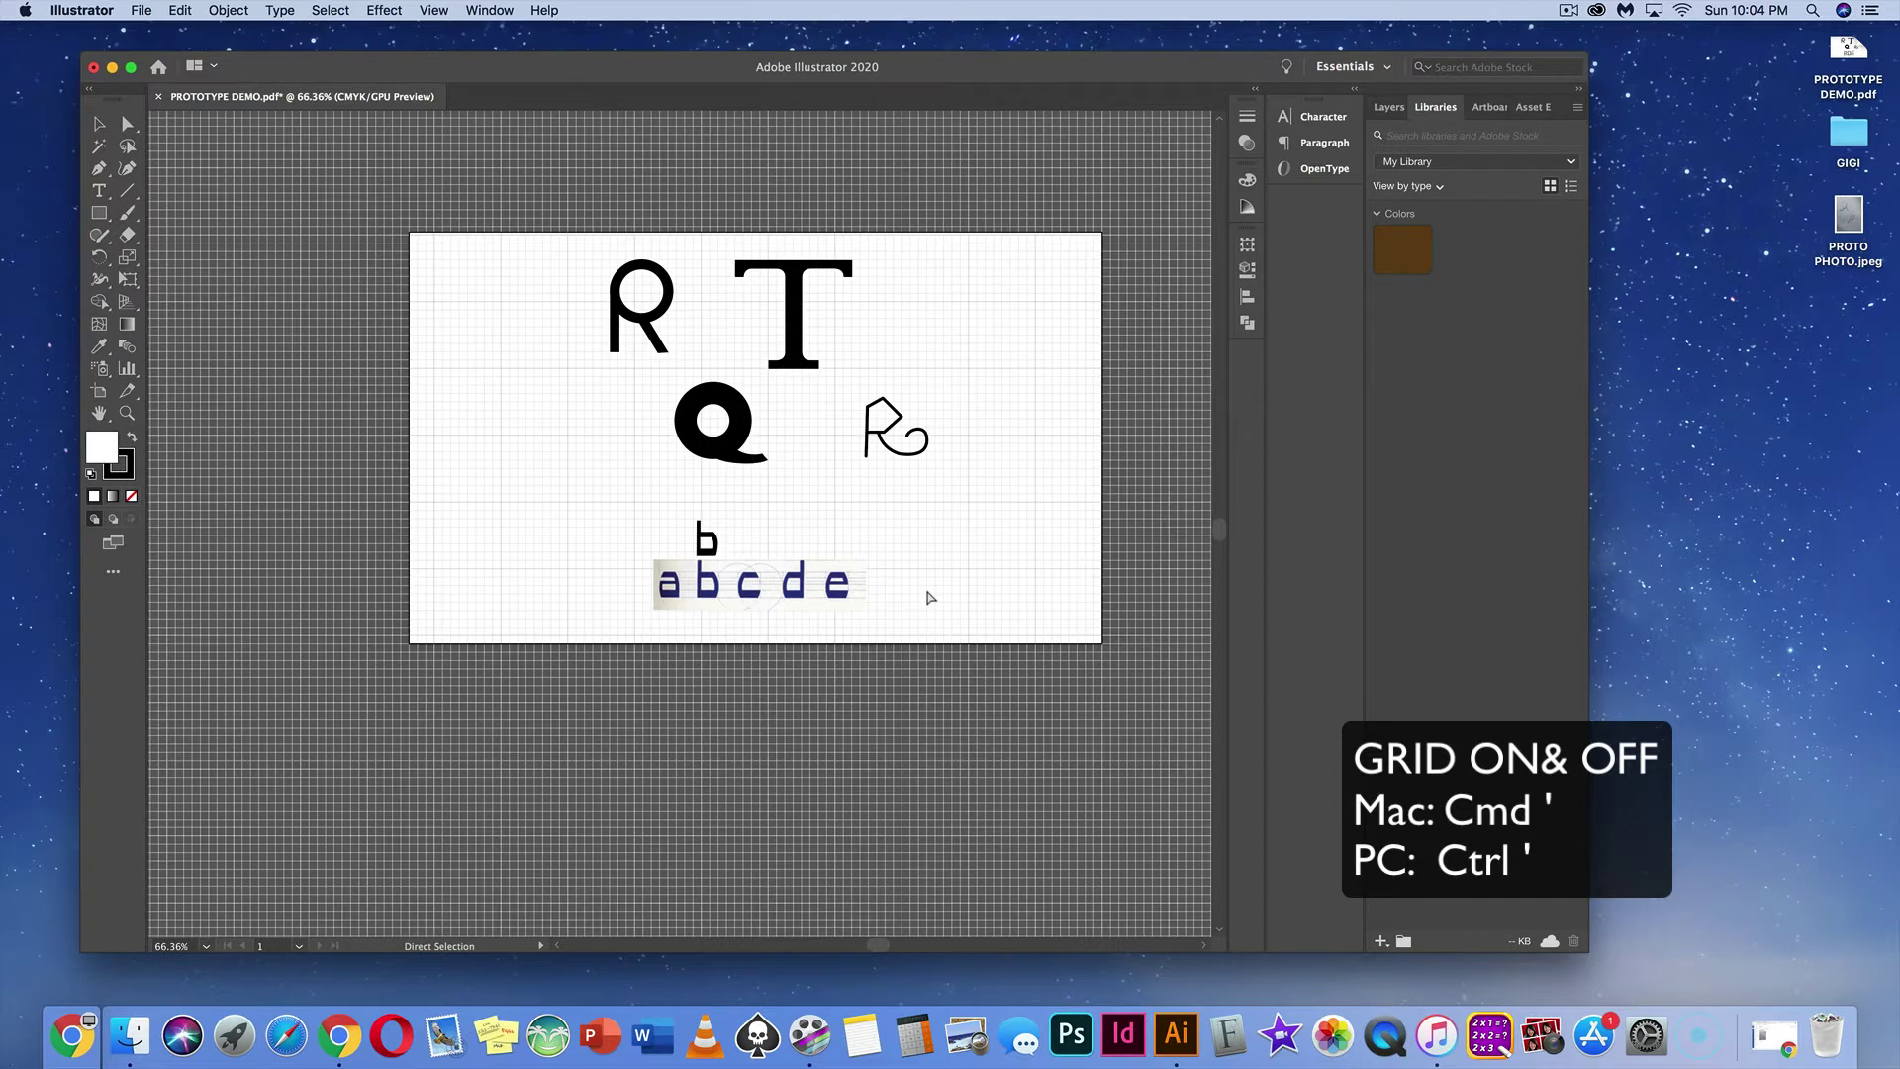
key("v")
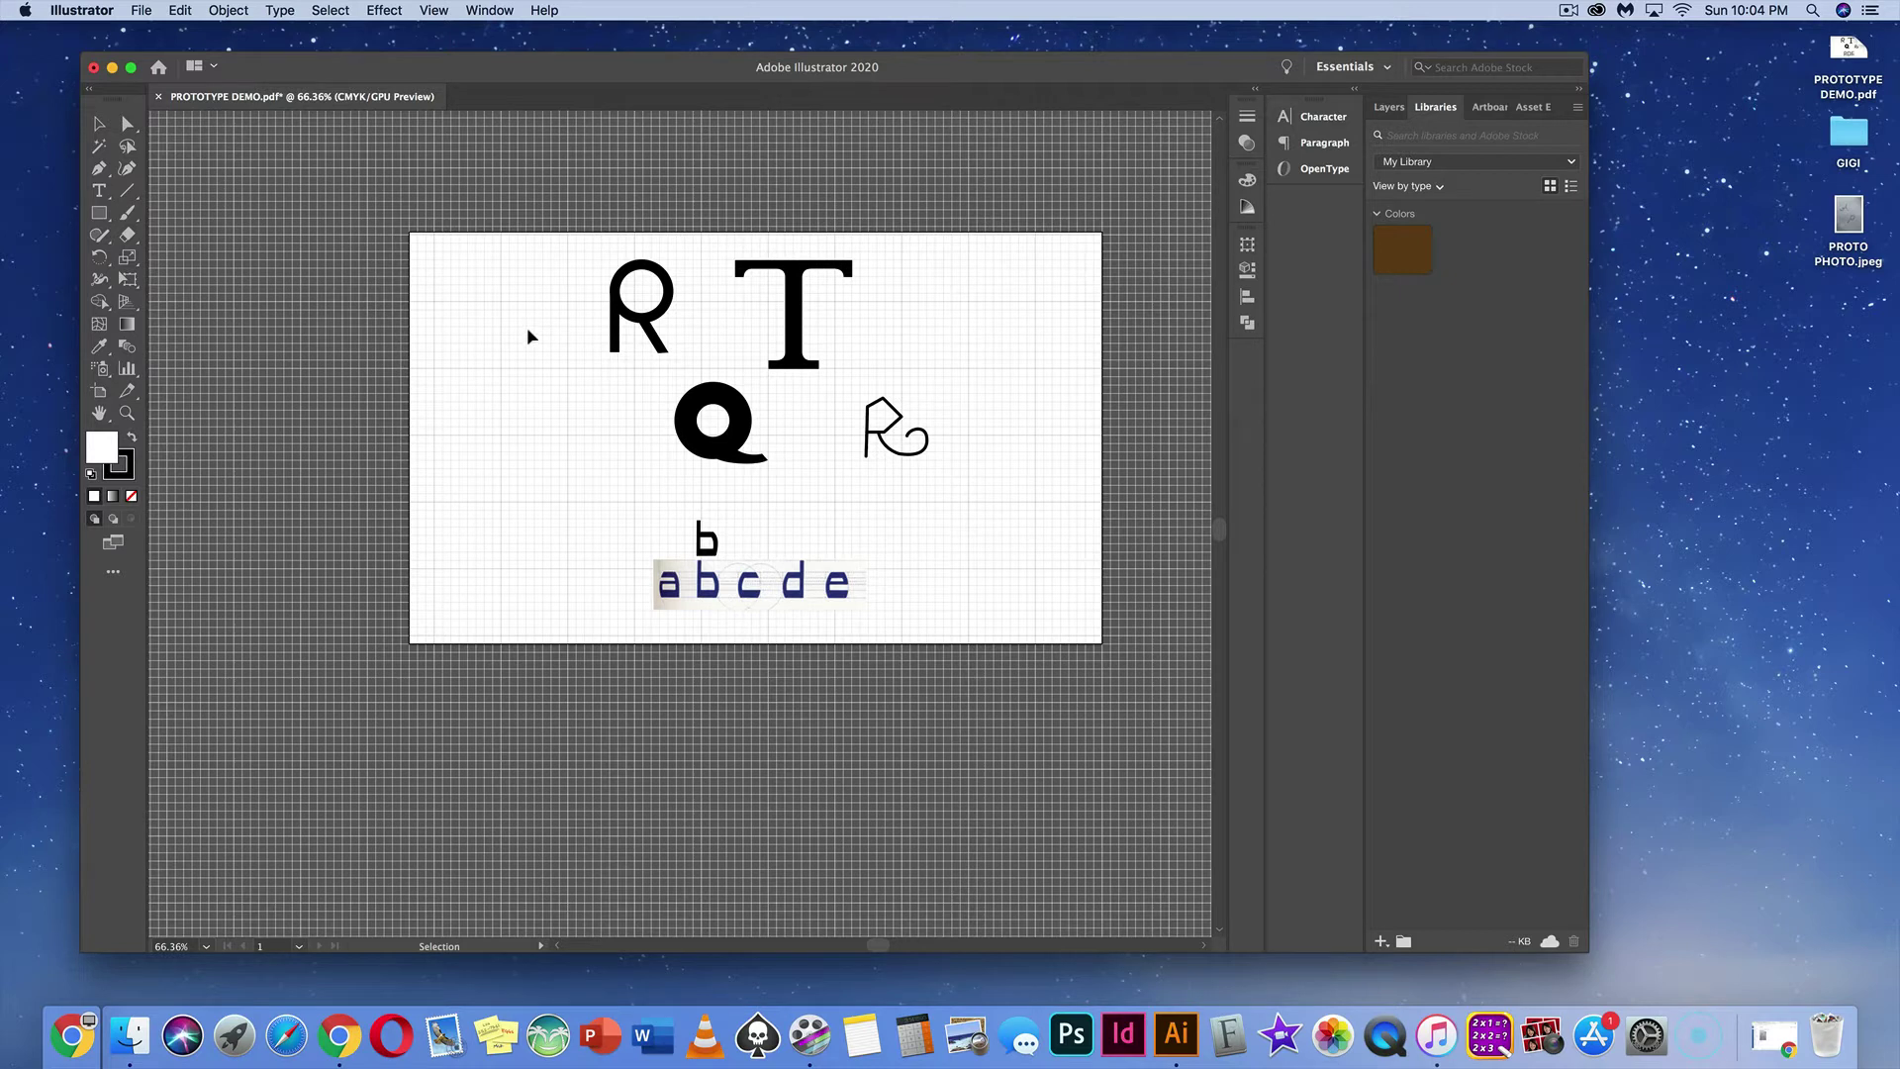
Step: Examine the sample letterforms R, T, Q and b across the artboard at 150% magnification
key("super+equal")
key("super+equal")
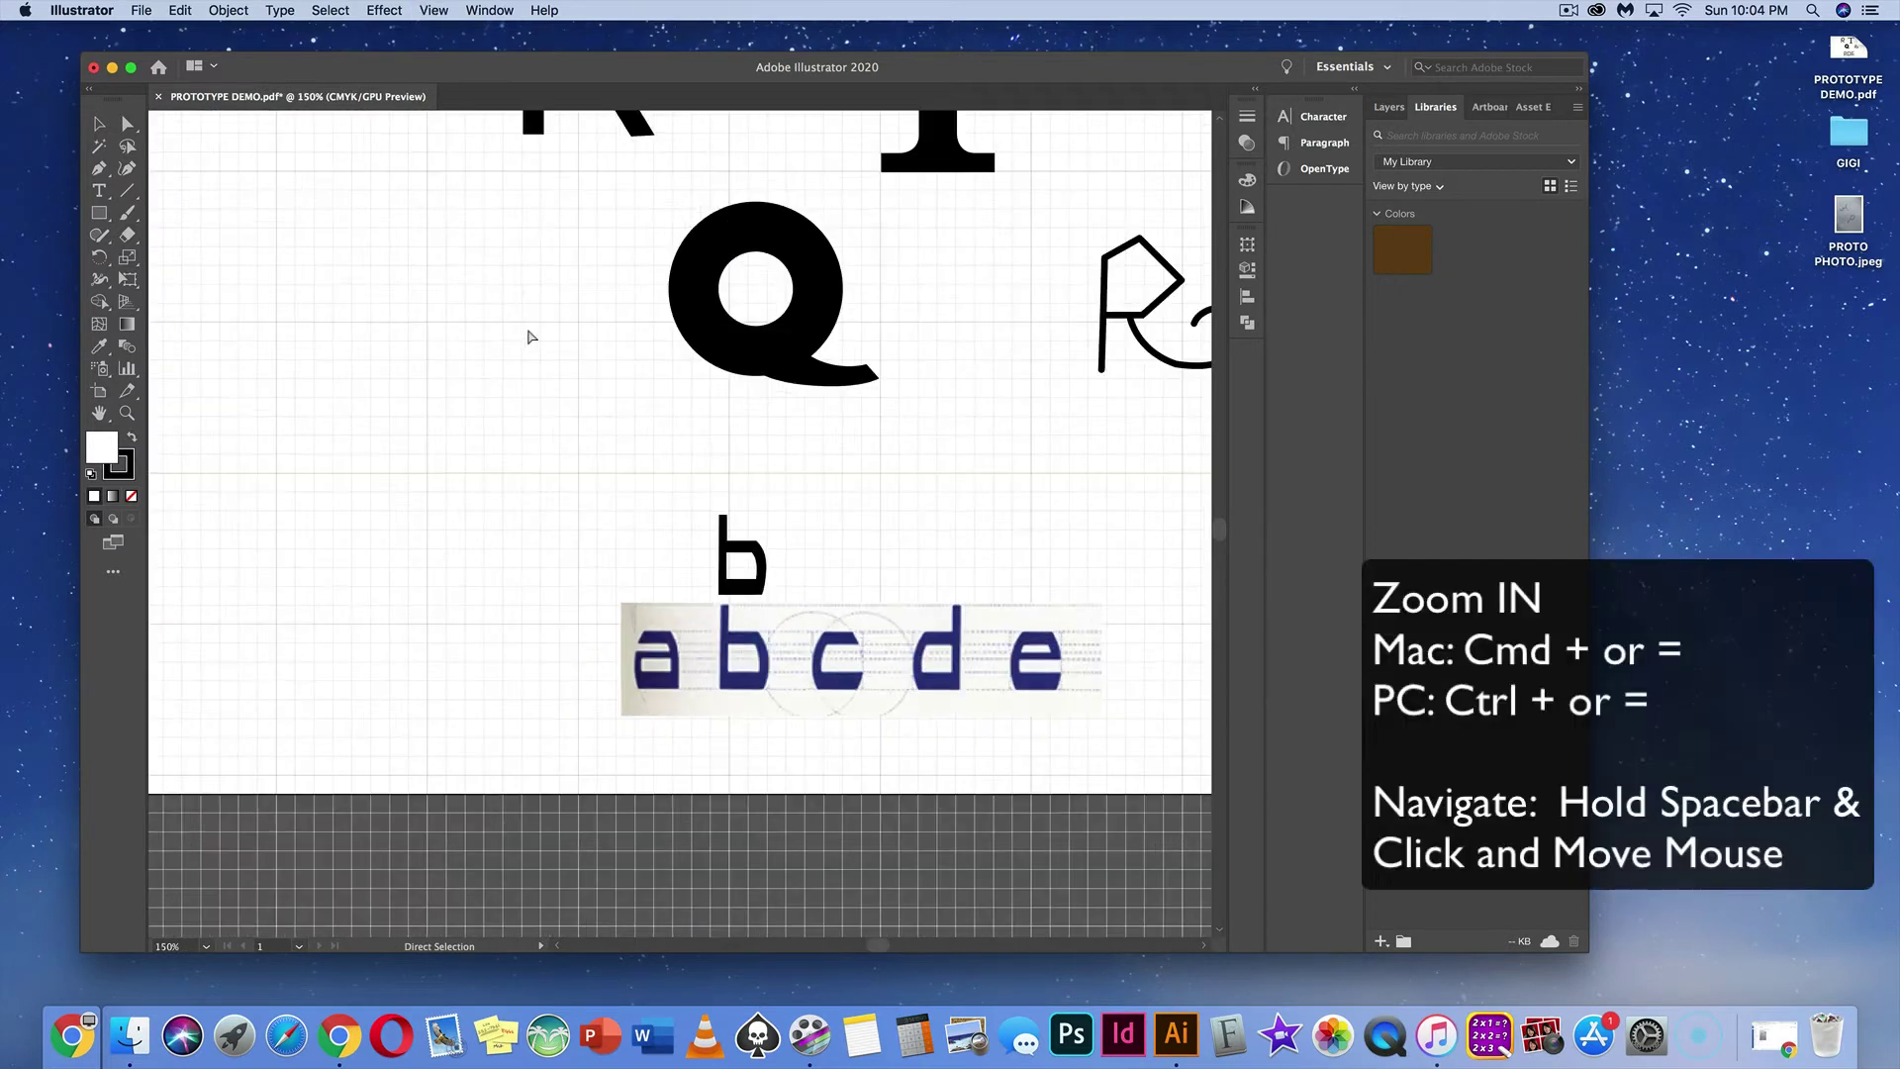
key("v")
key("space")
left_click_drag(541, 325, 567, 606)
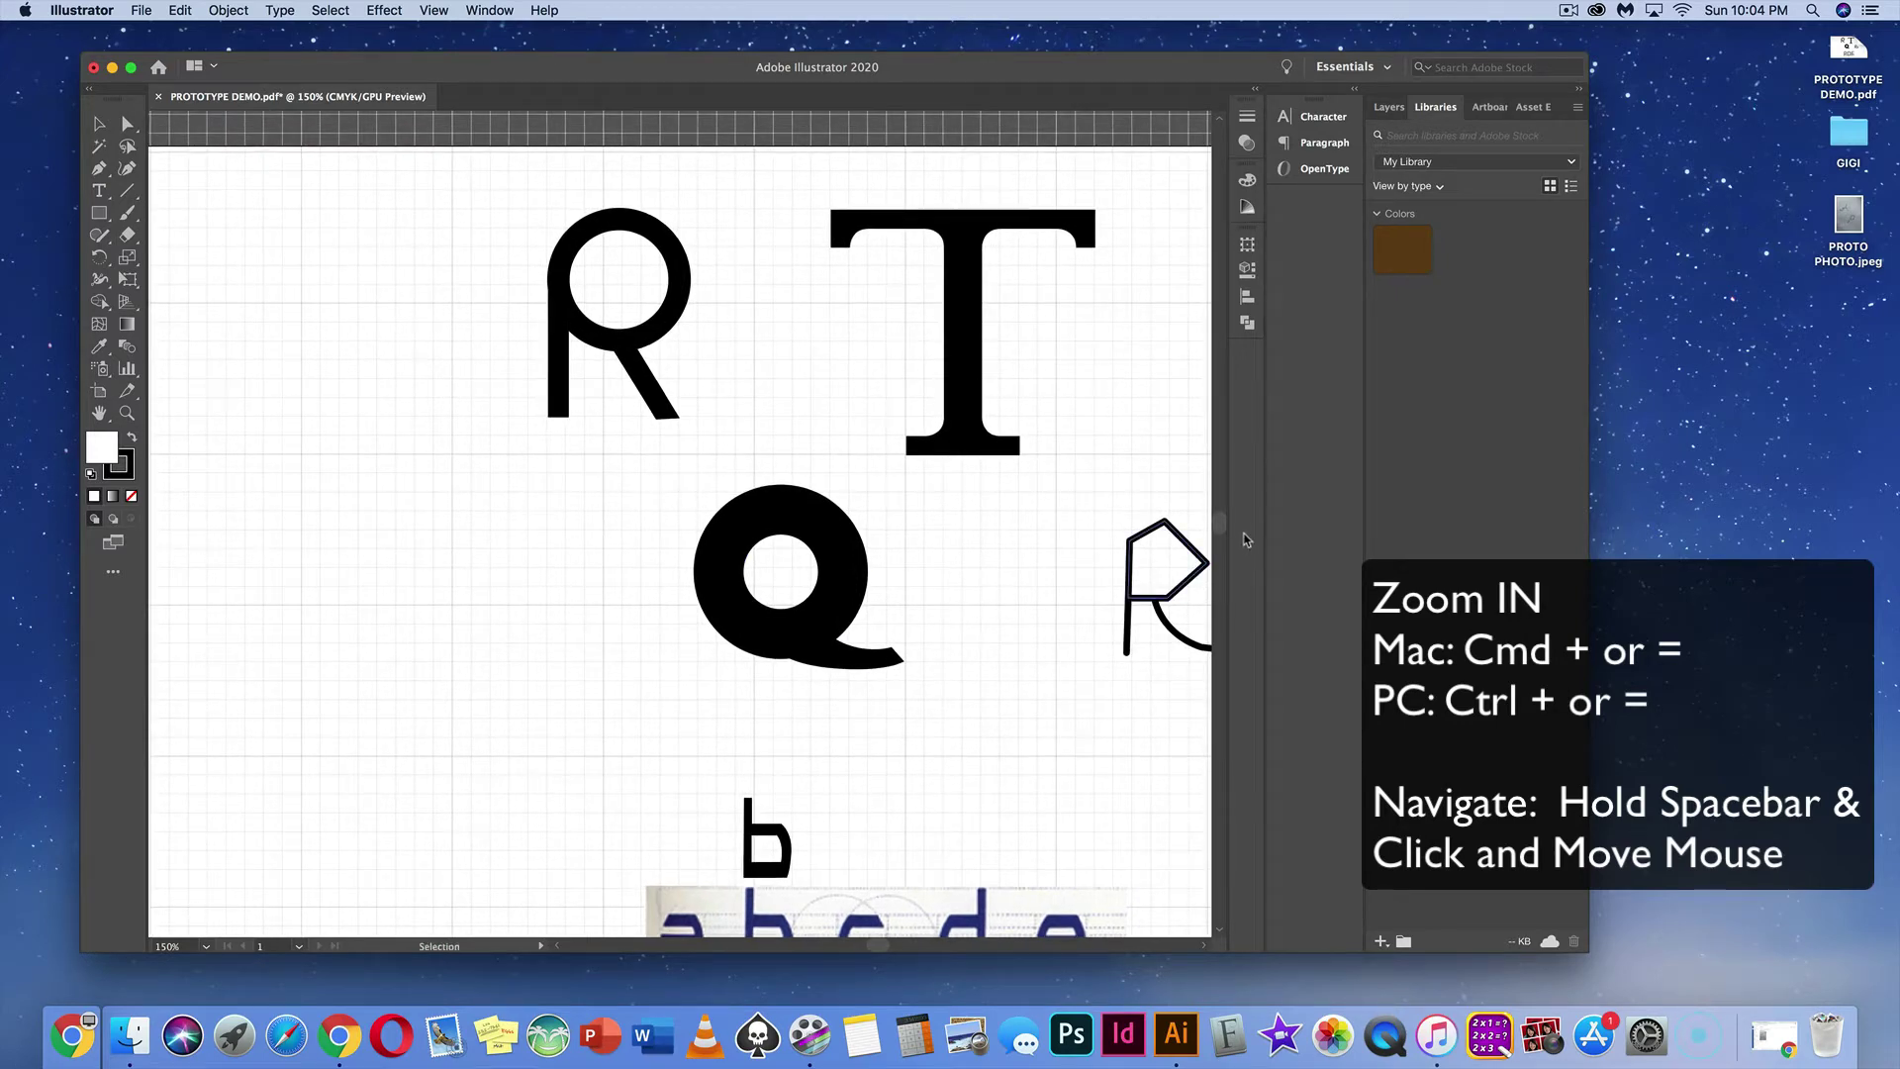
scroll(1218, 515, "up", 10)
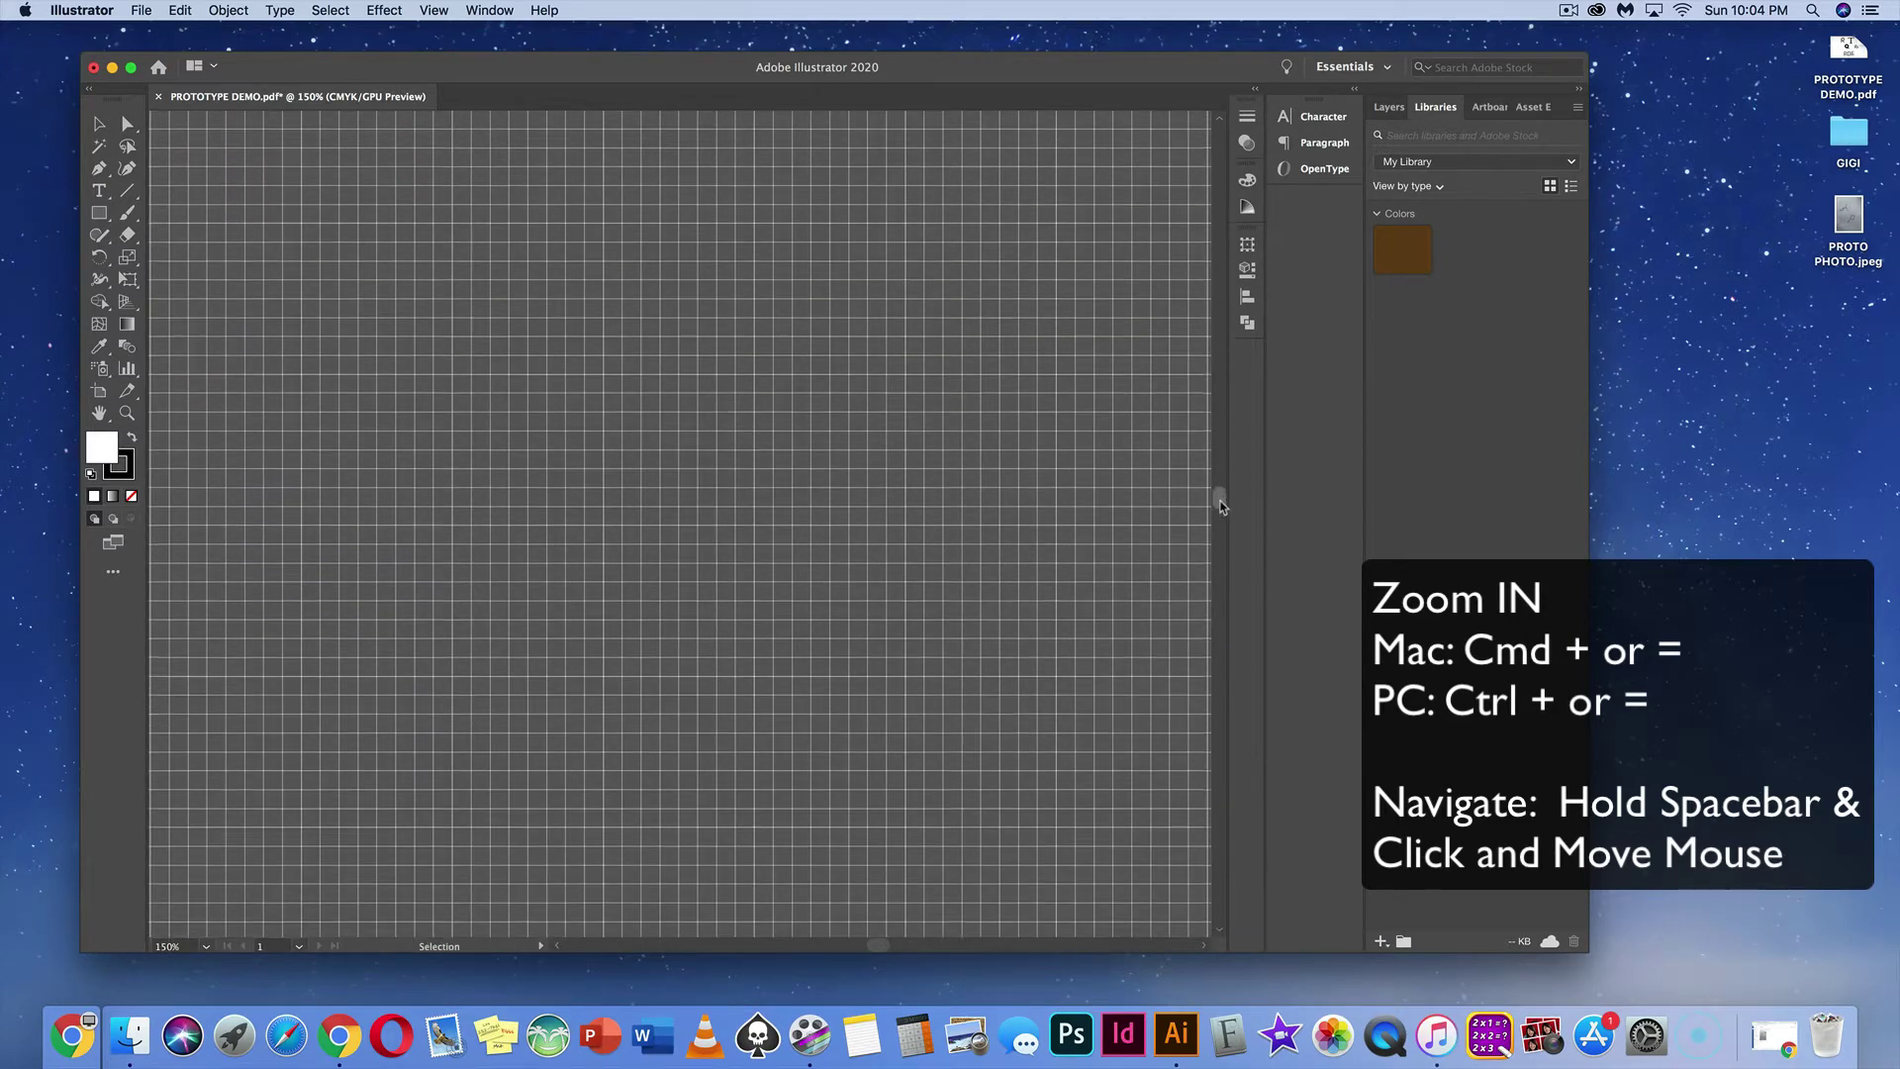
scroll(1218, 515, "down", 10)
scroll(1217, 525, "up", 8)
scroll(1215, 528, "down", 5)
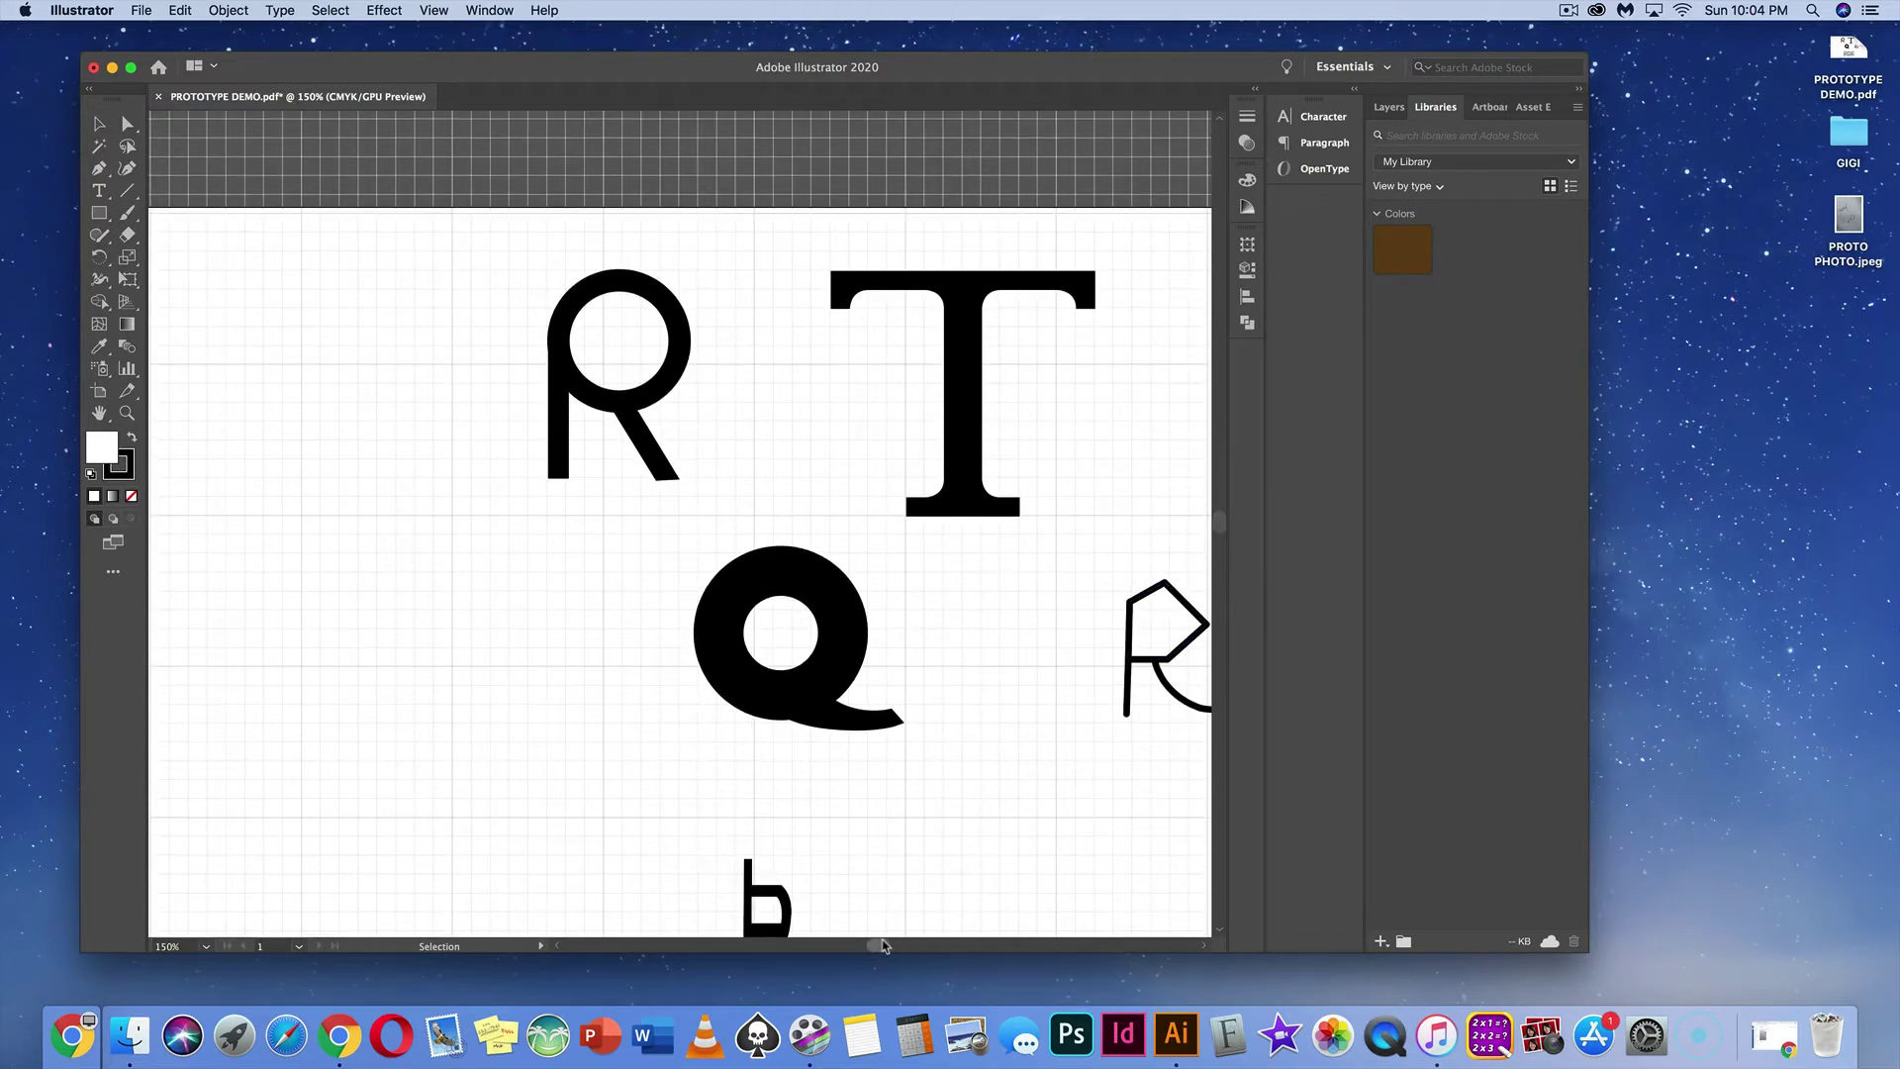
scroll(891, 943, "left", 10)
scroll(888, 945, "right", 12)
scroll(887, 946, "left", 5)
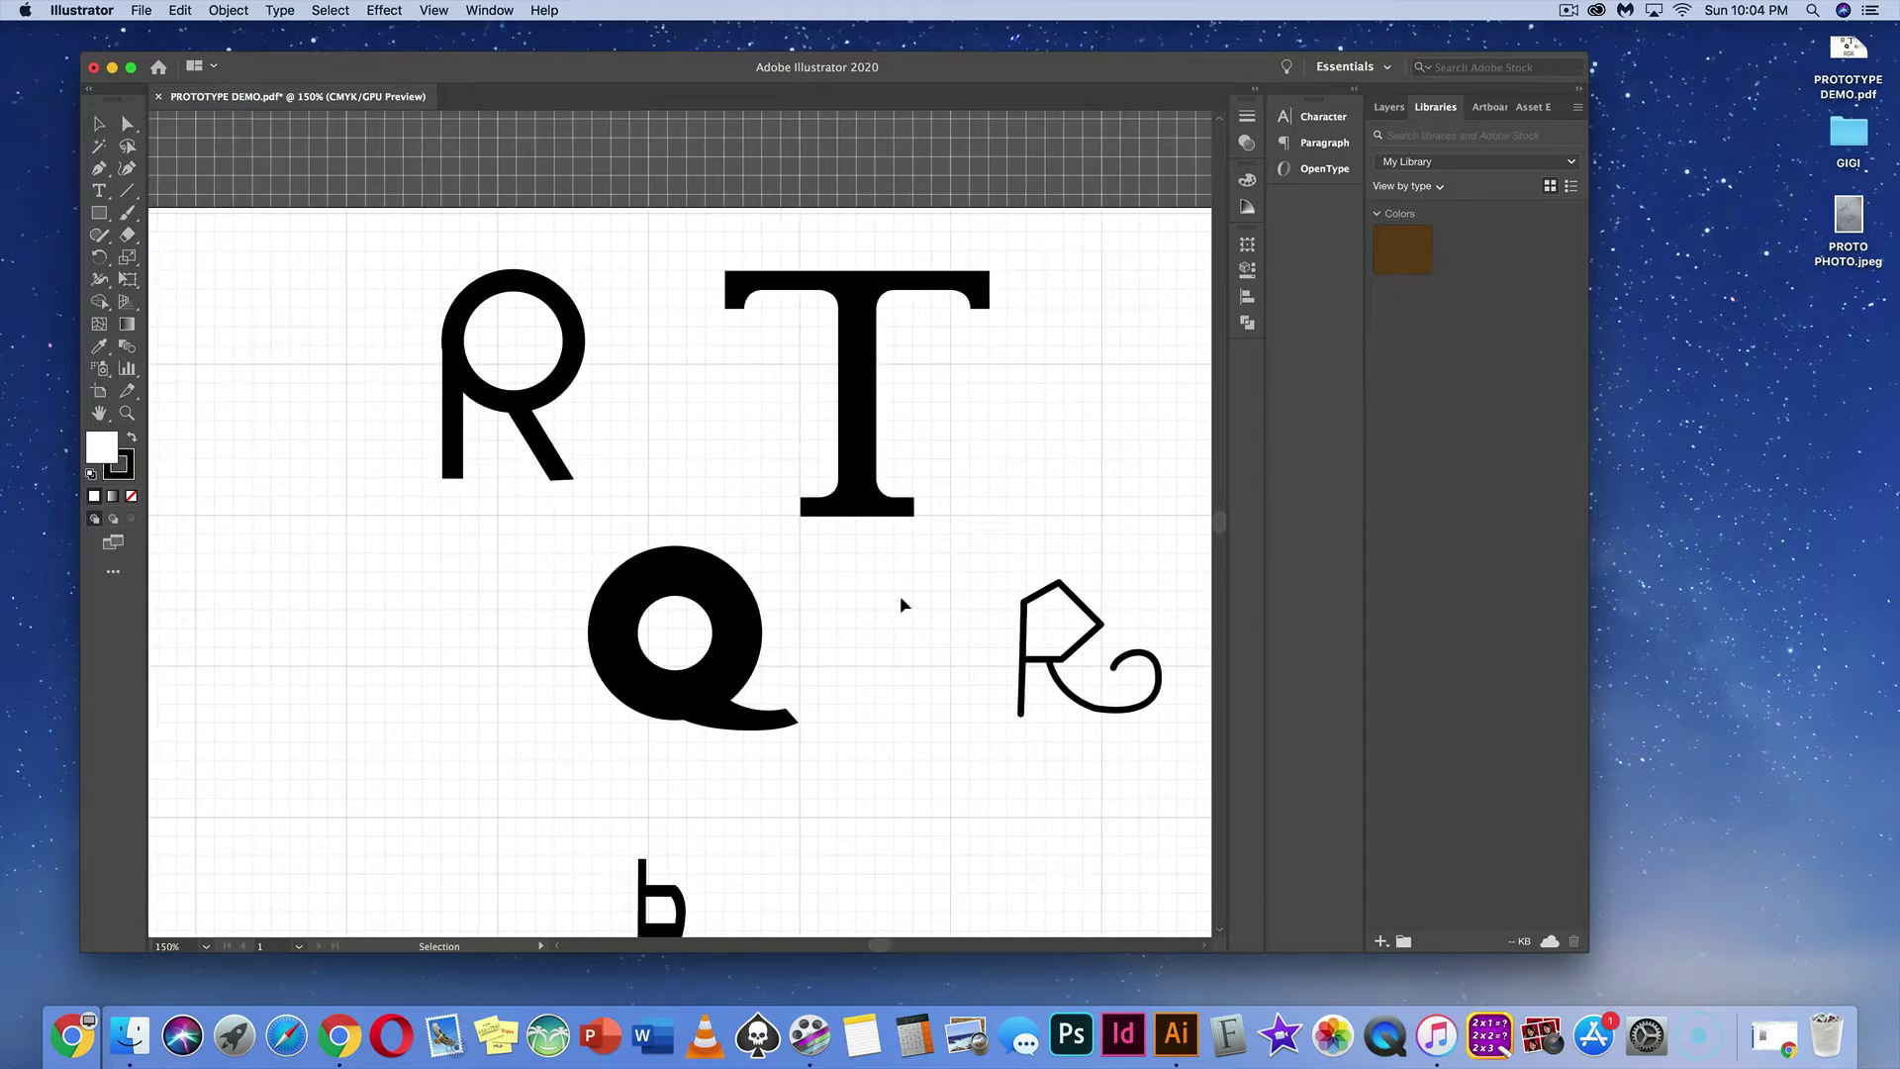
scroll(891, 604, "up", 1)
key("a")
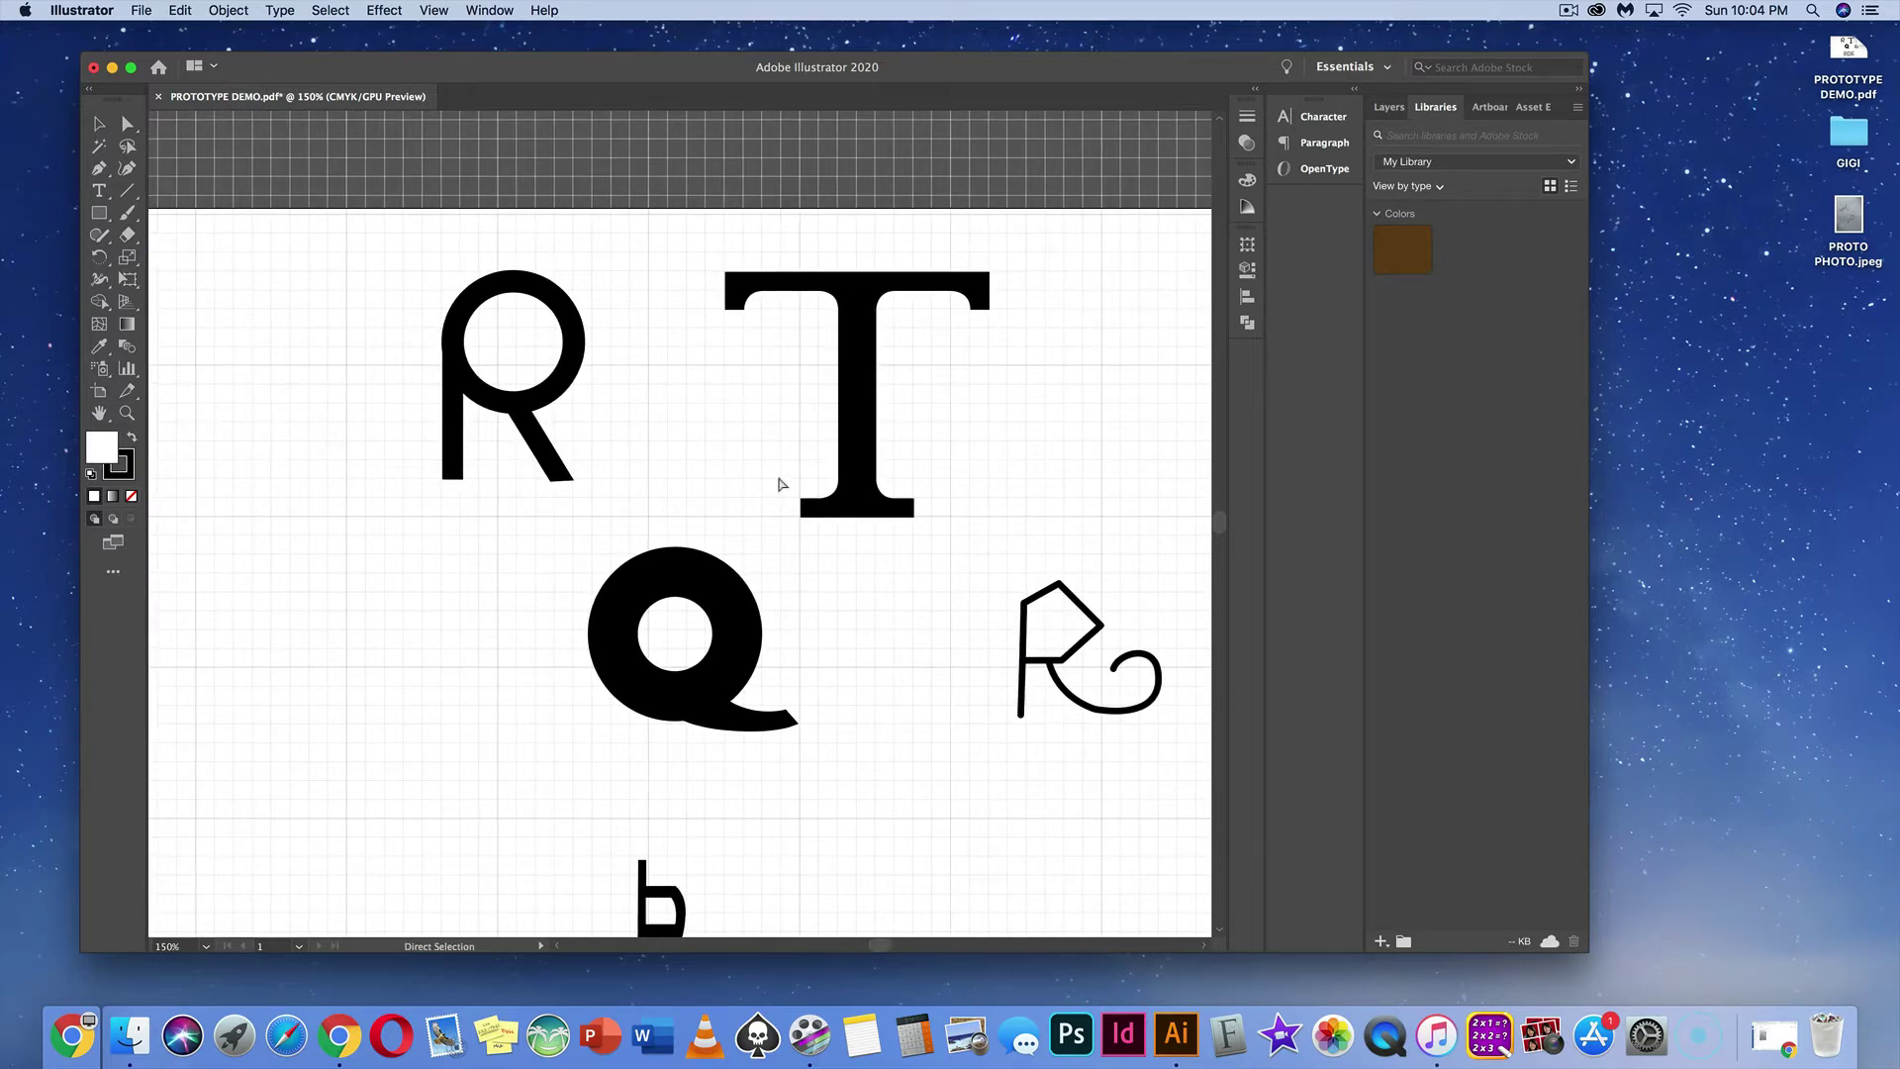
Step: Try to reshape the R with the Direct Selection tool by moving the top anchor point of its outer bowl
key("super+equal")
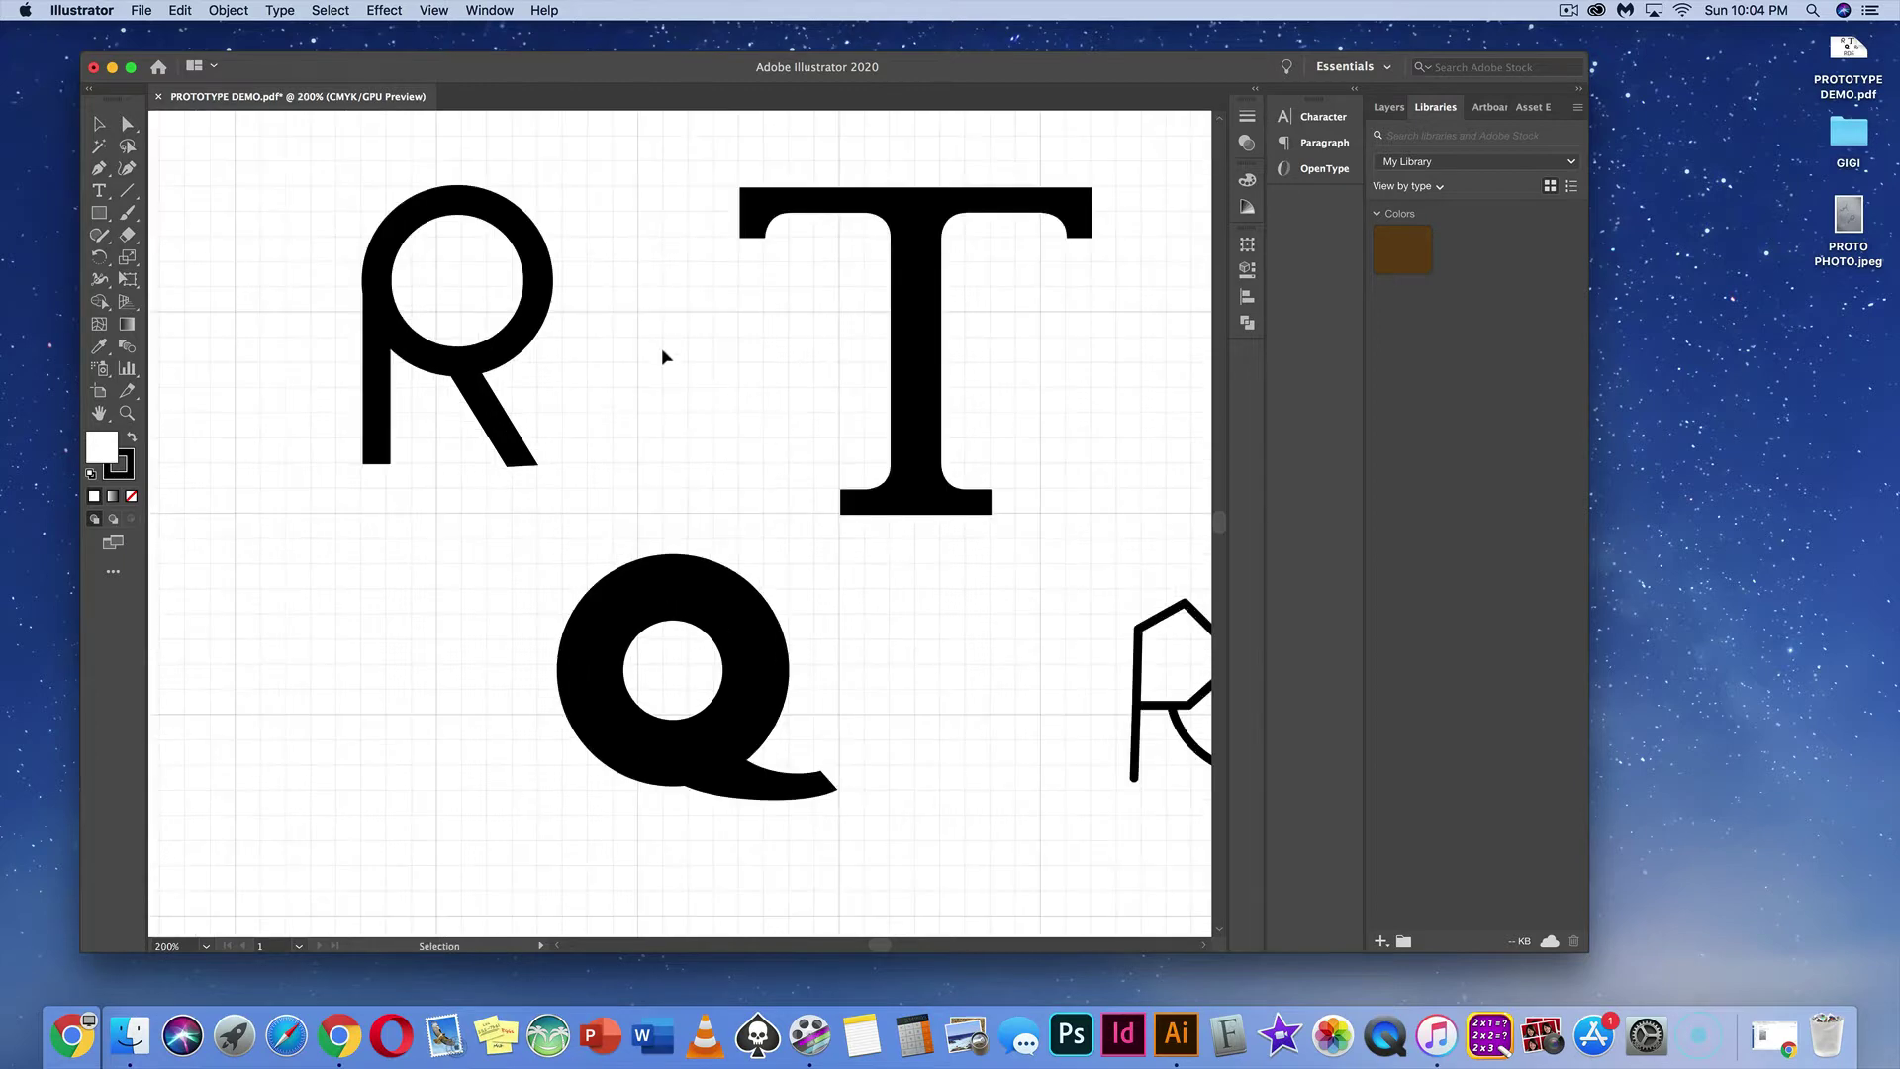
left_click_drag(658, 356, 1039, 492)
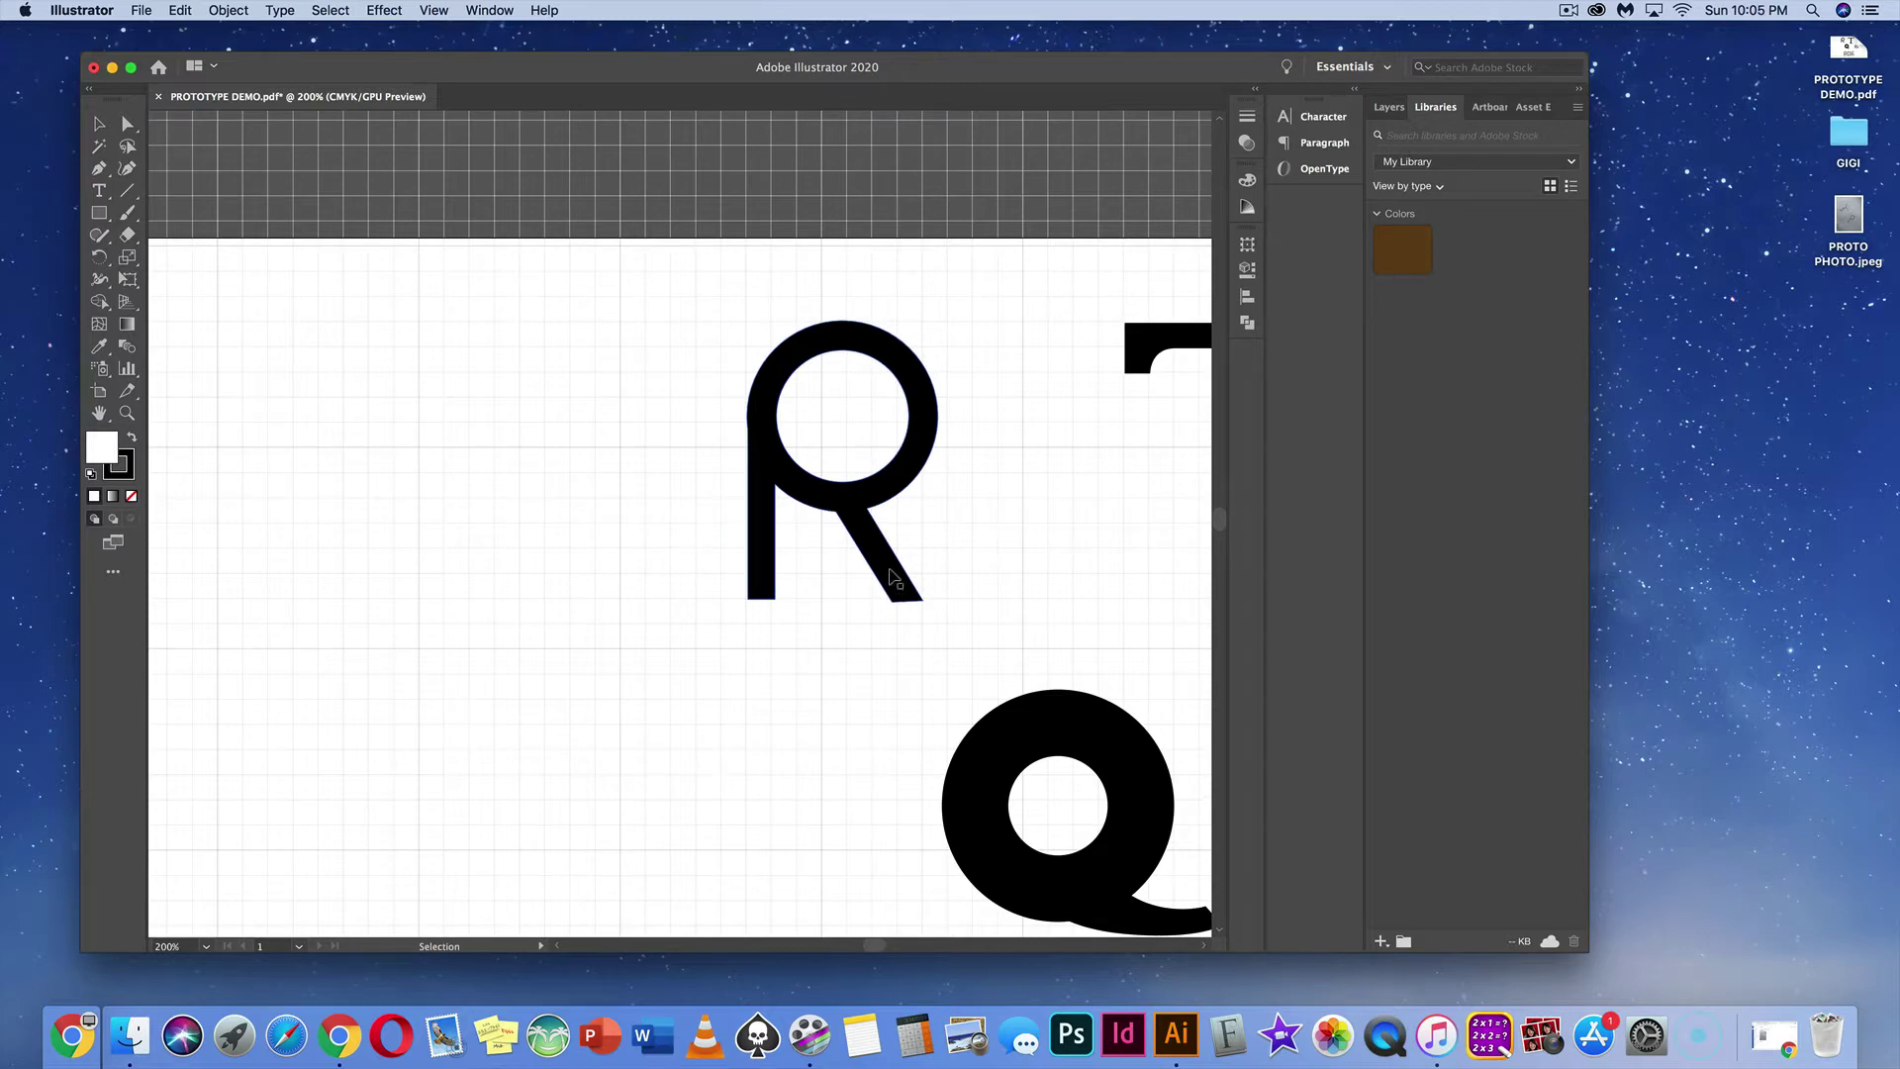
left_click(900, 574)
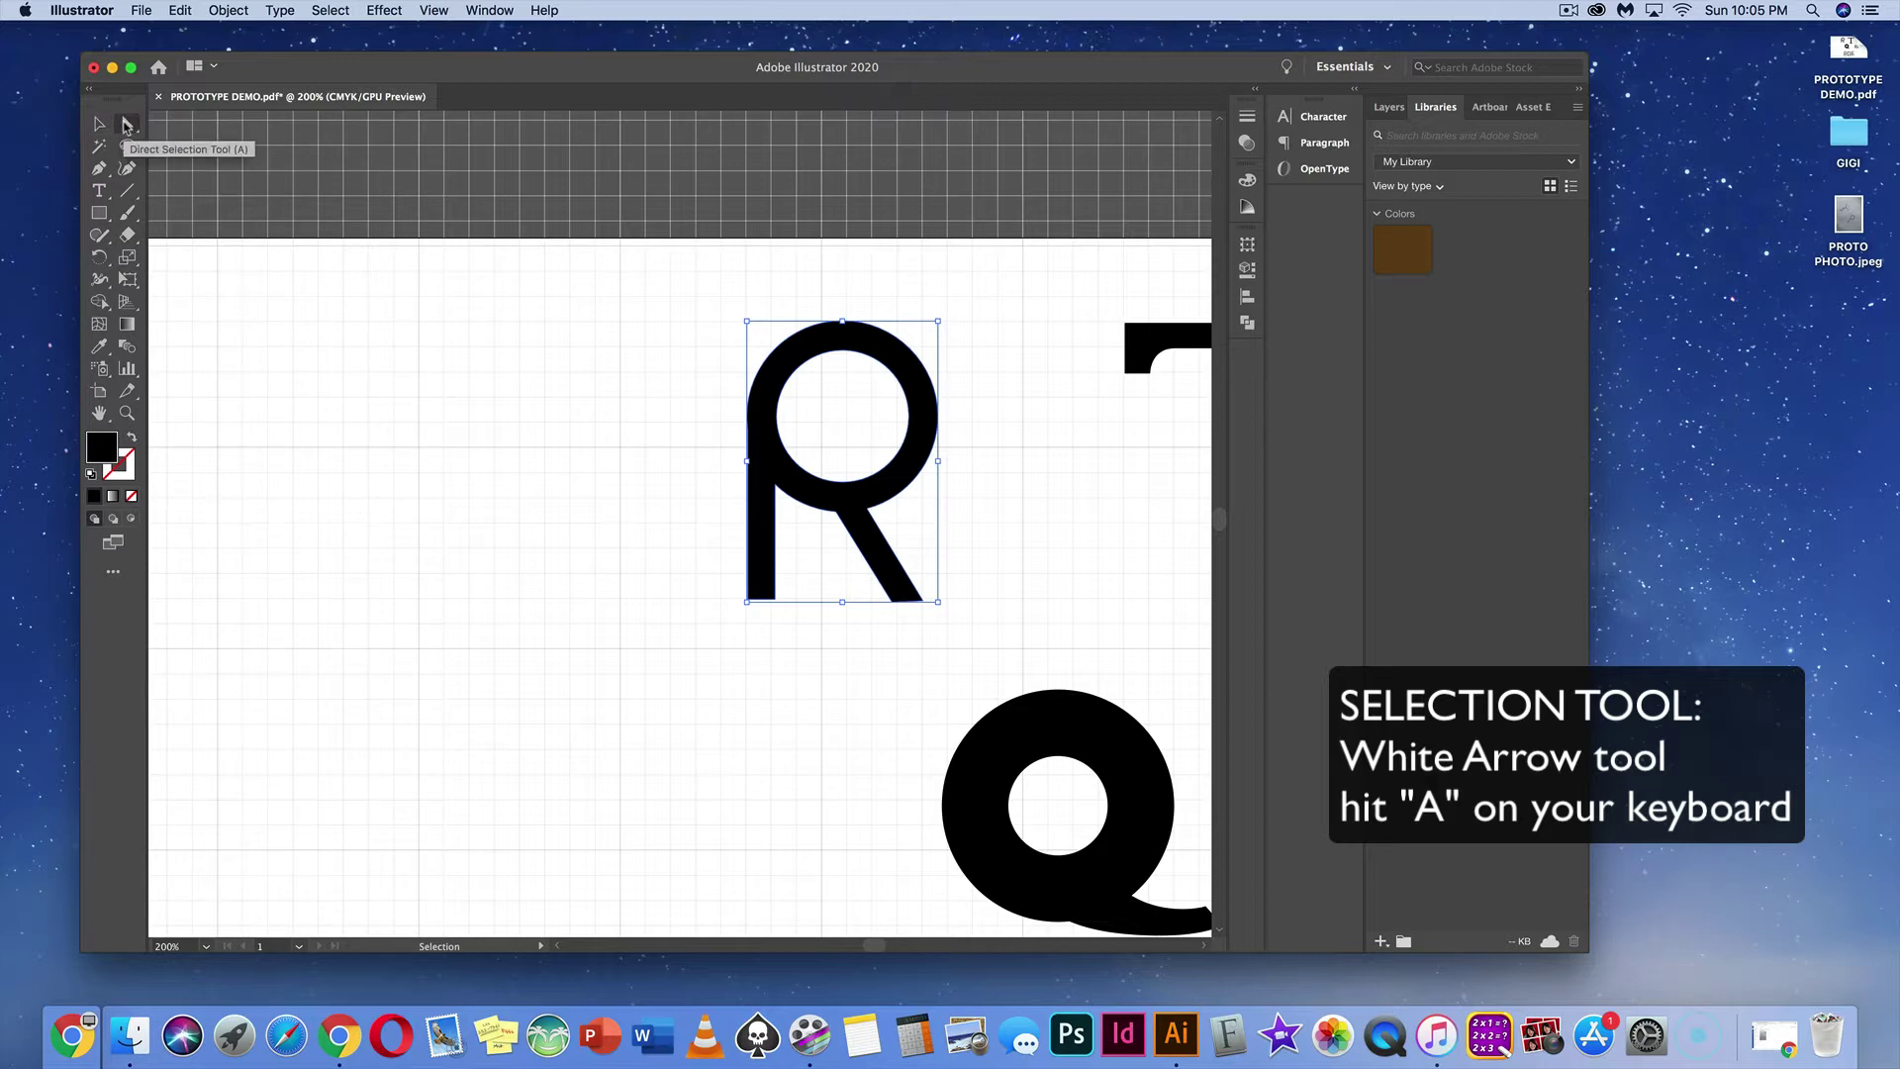
left_click(127, 124)
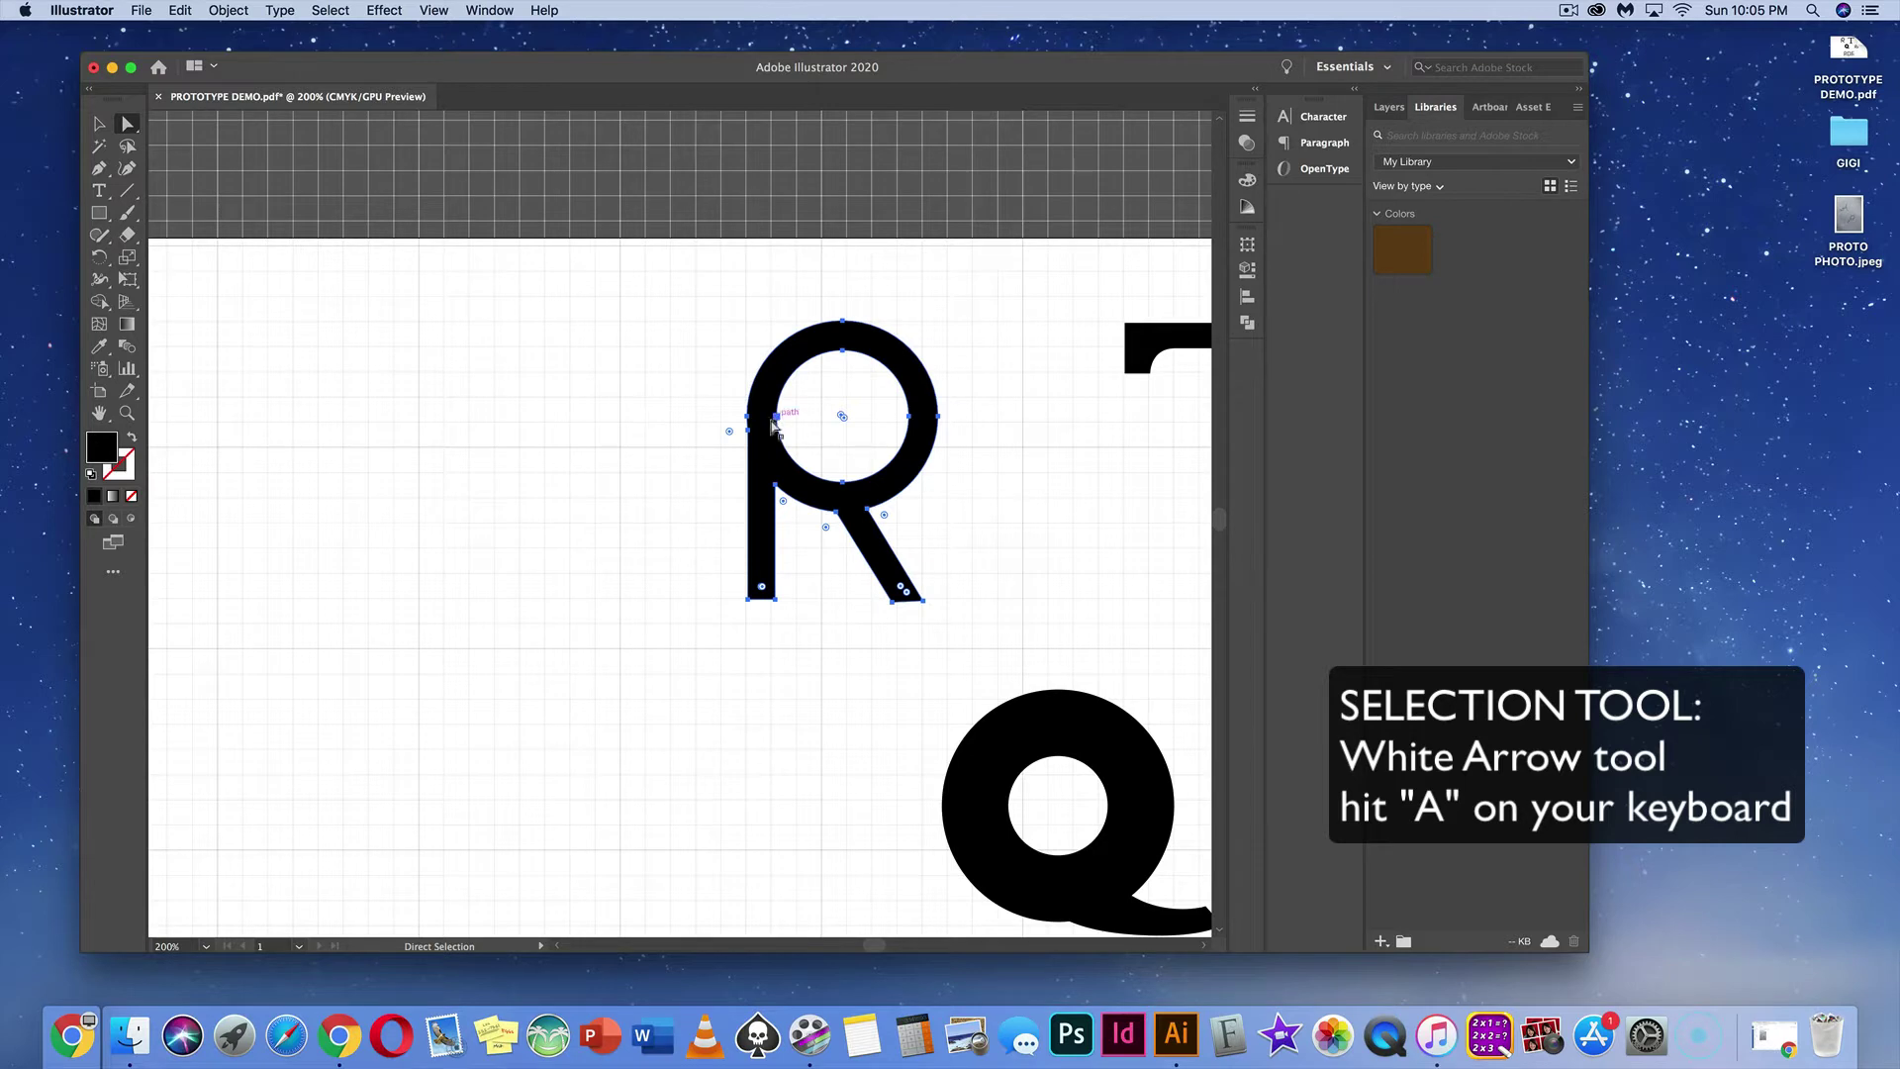
left_click(747, 416)
left_click_drag(789, 322, 851, 295)
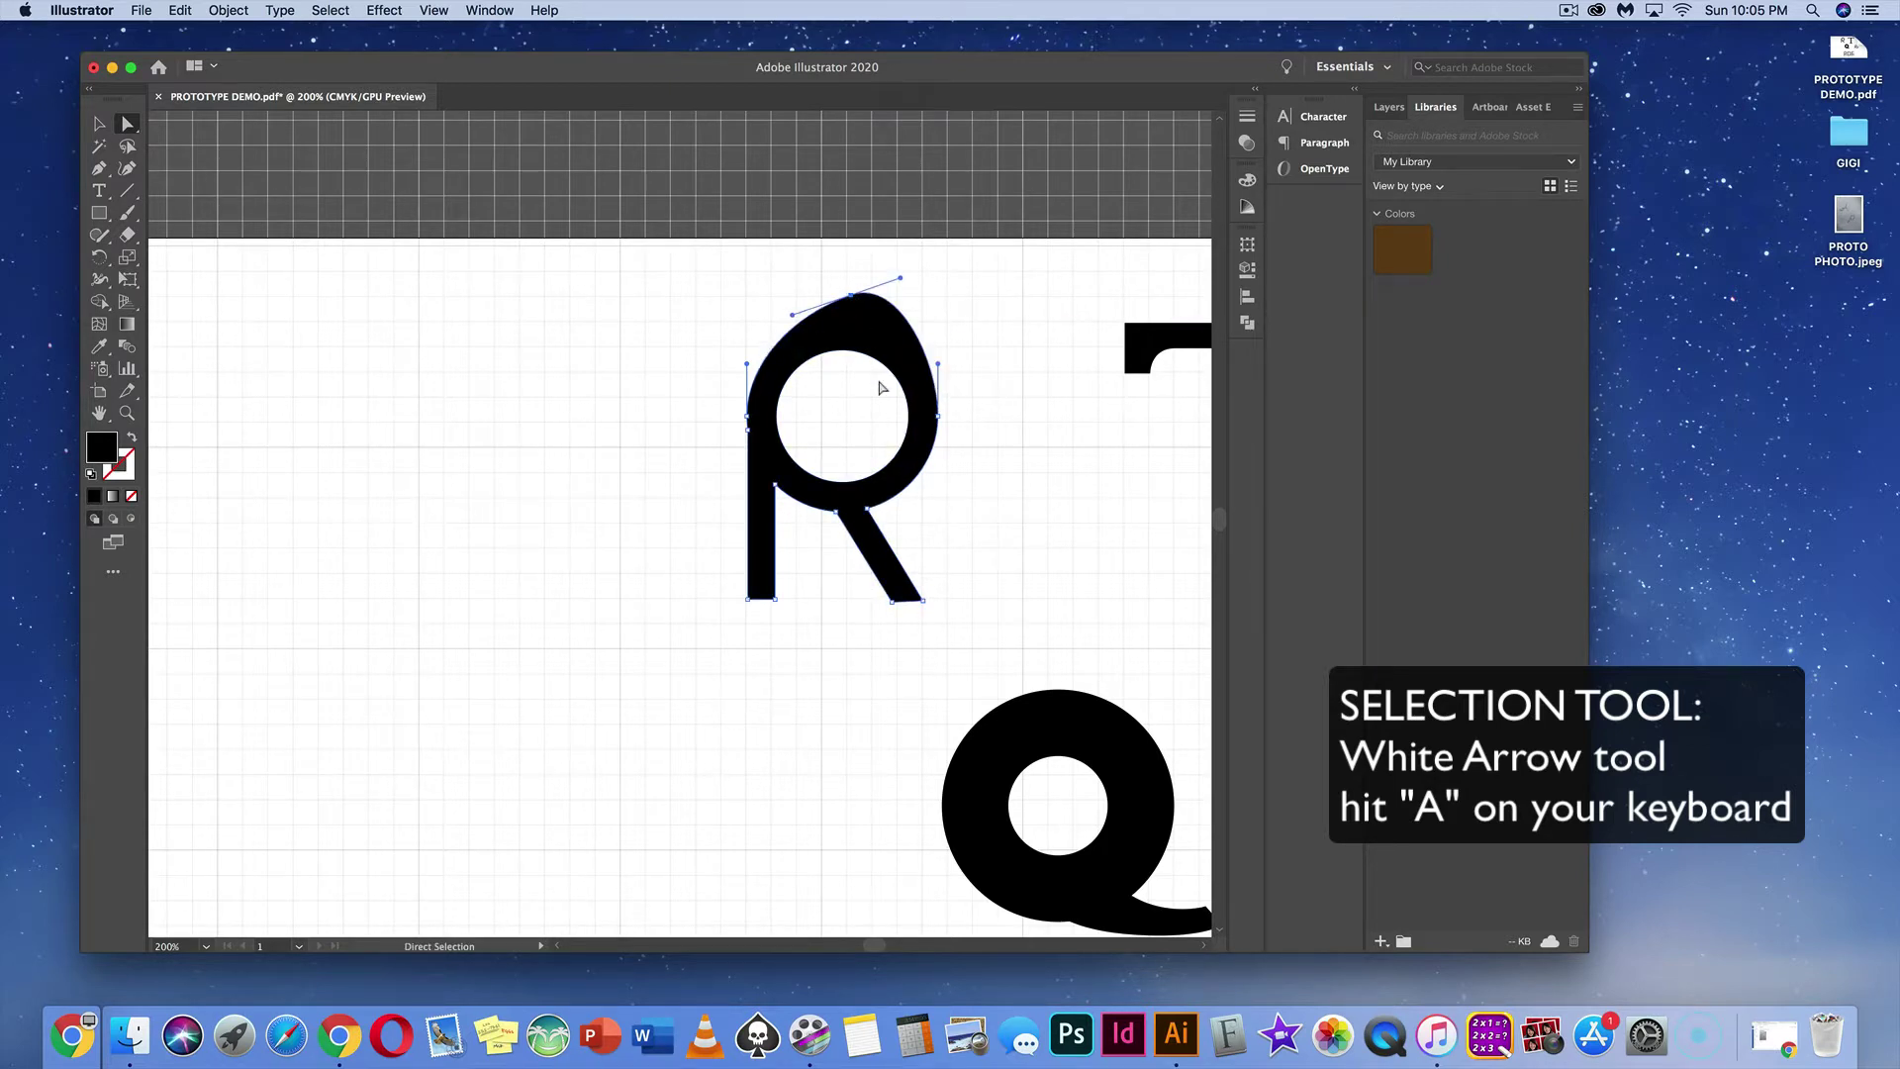
Step: Undo the reshaping of the R's outer bowl and select the path of its inner circle
key("super+z")
key("super+z")
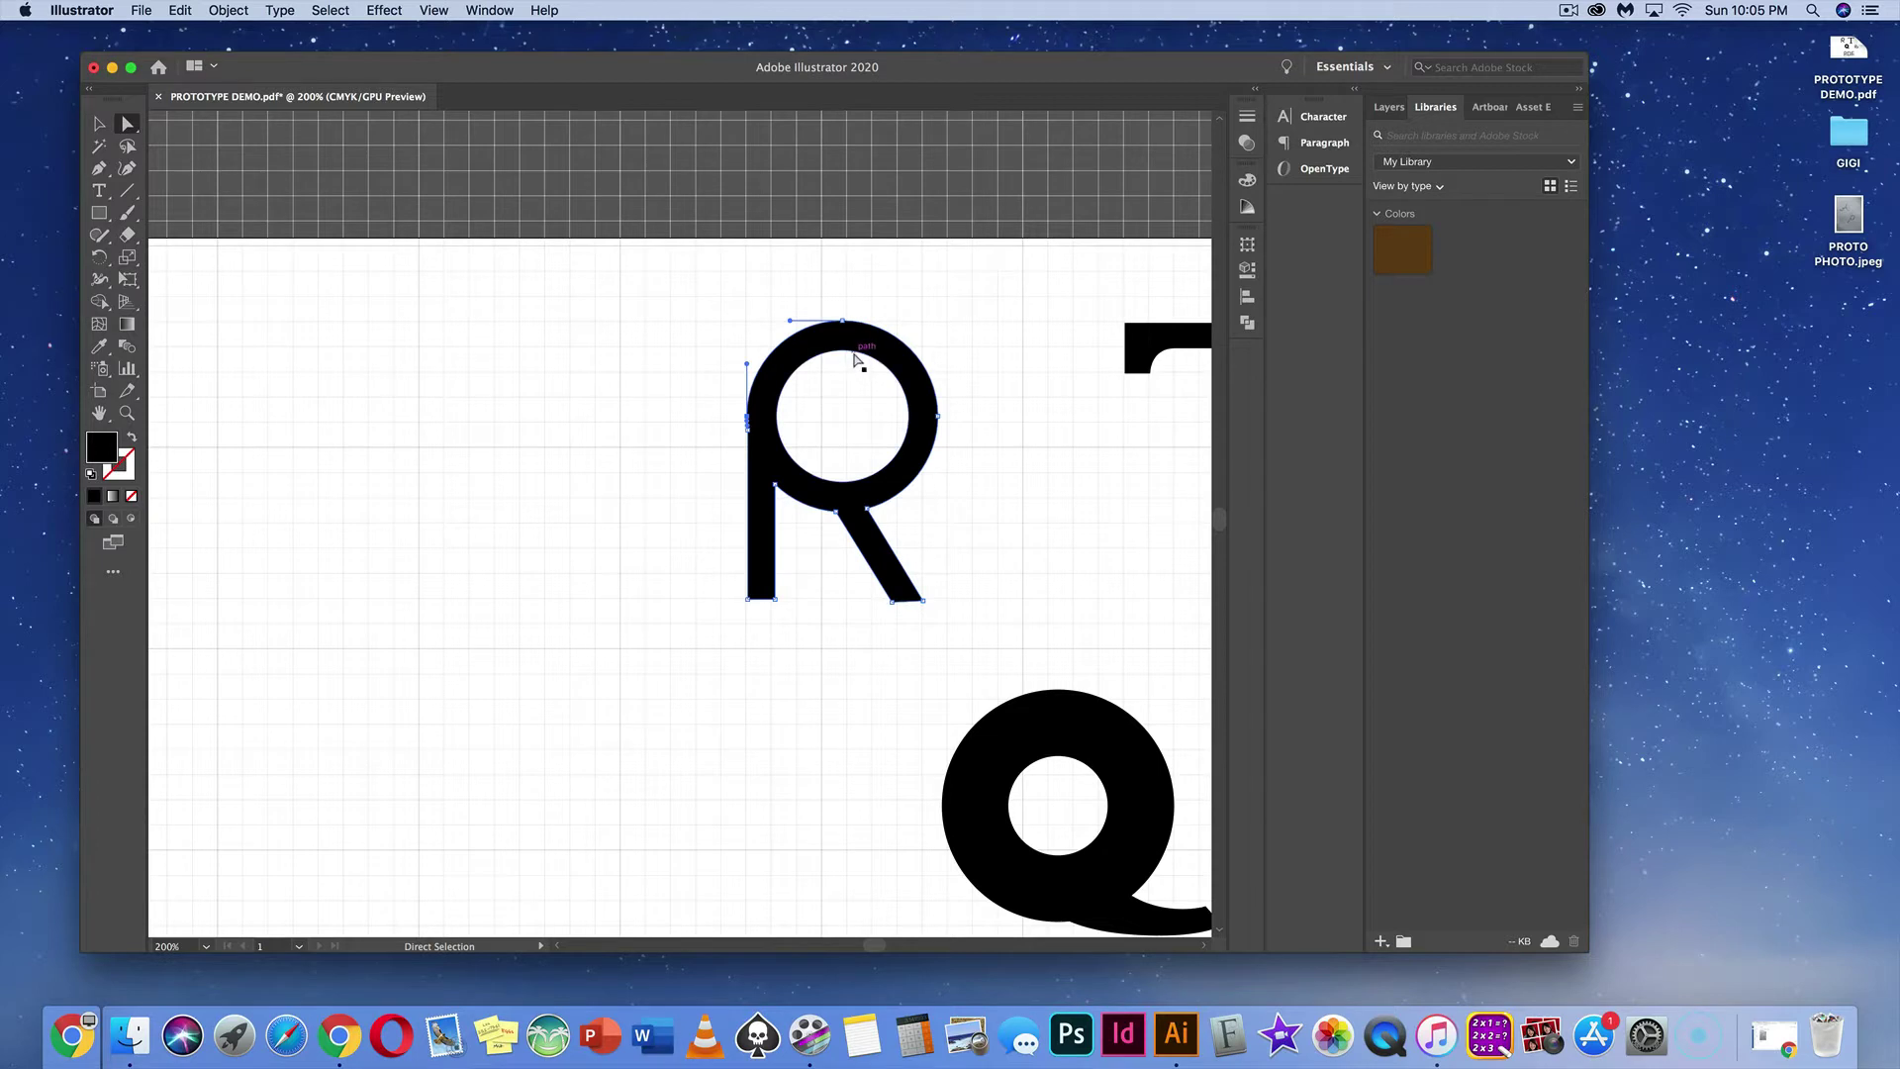
left_click(854, 353)
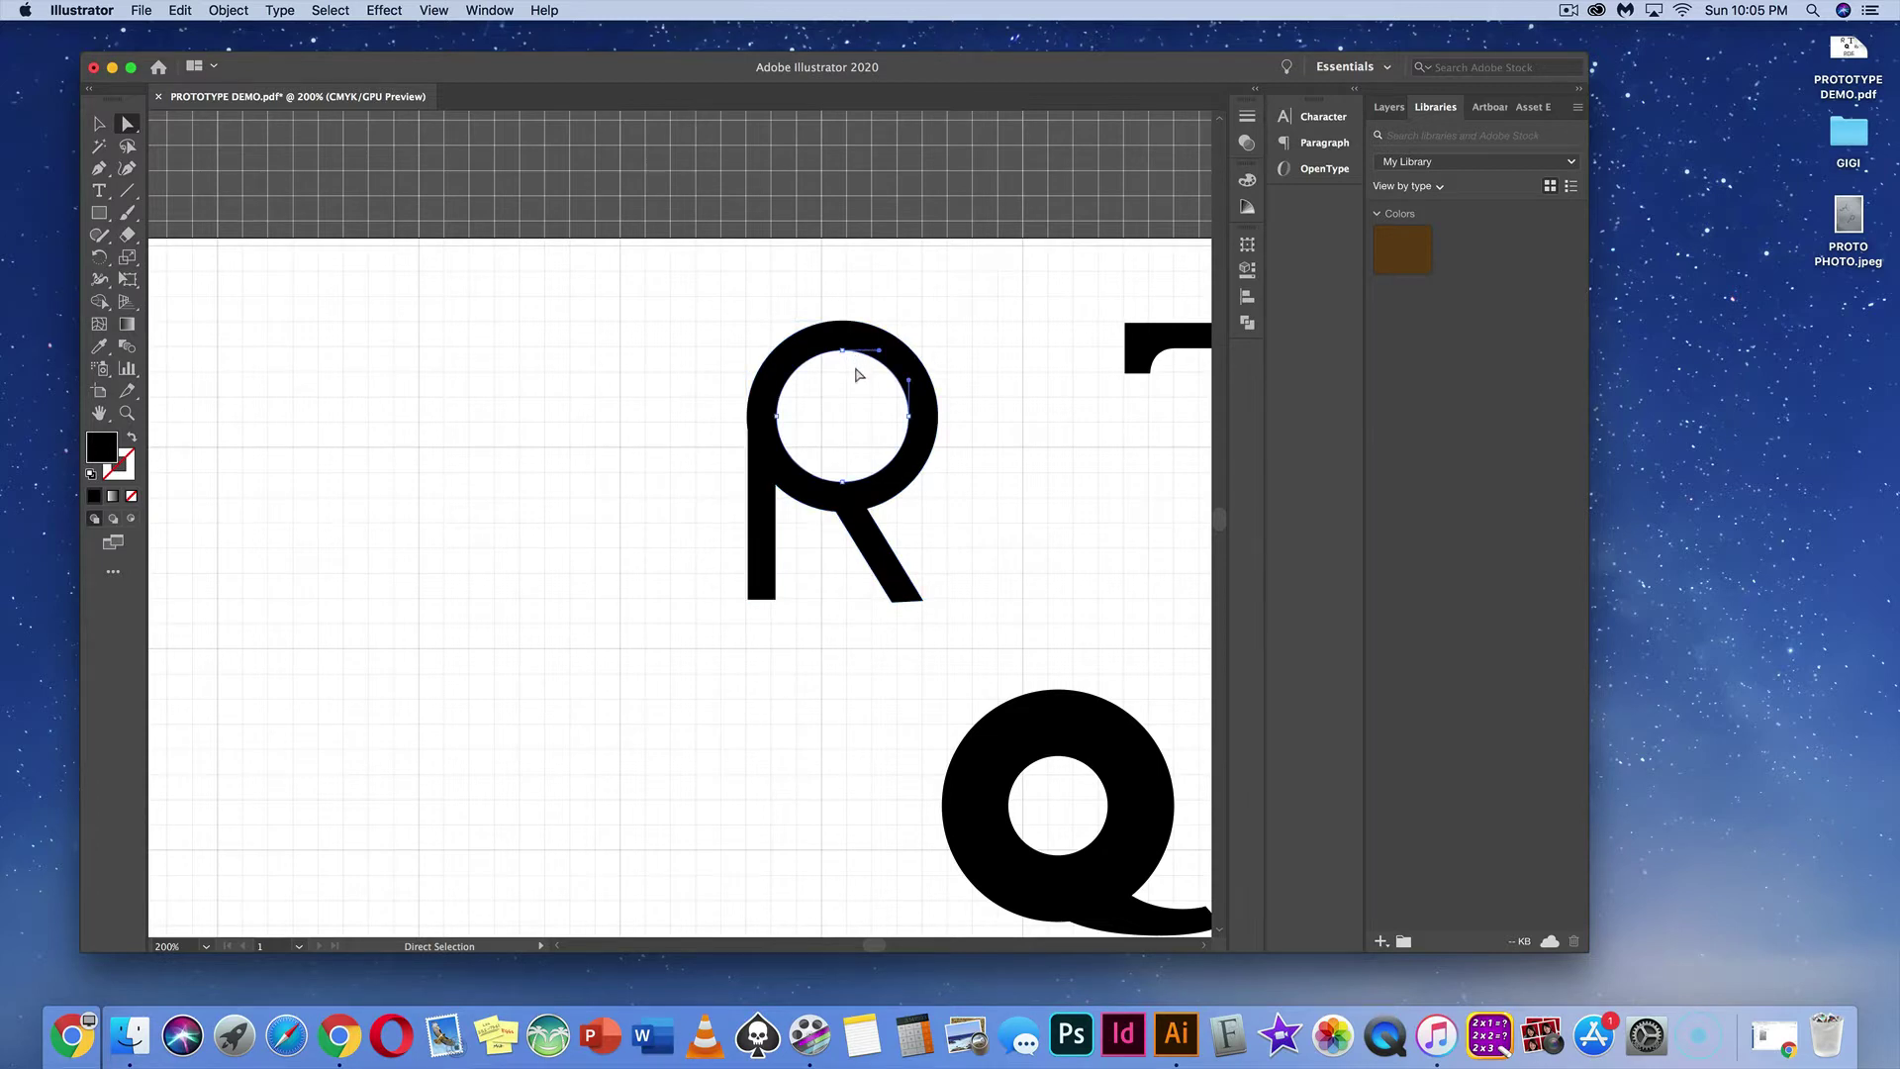
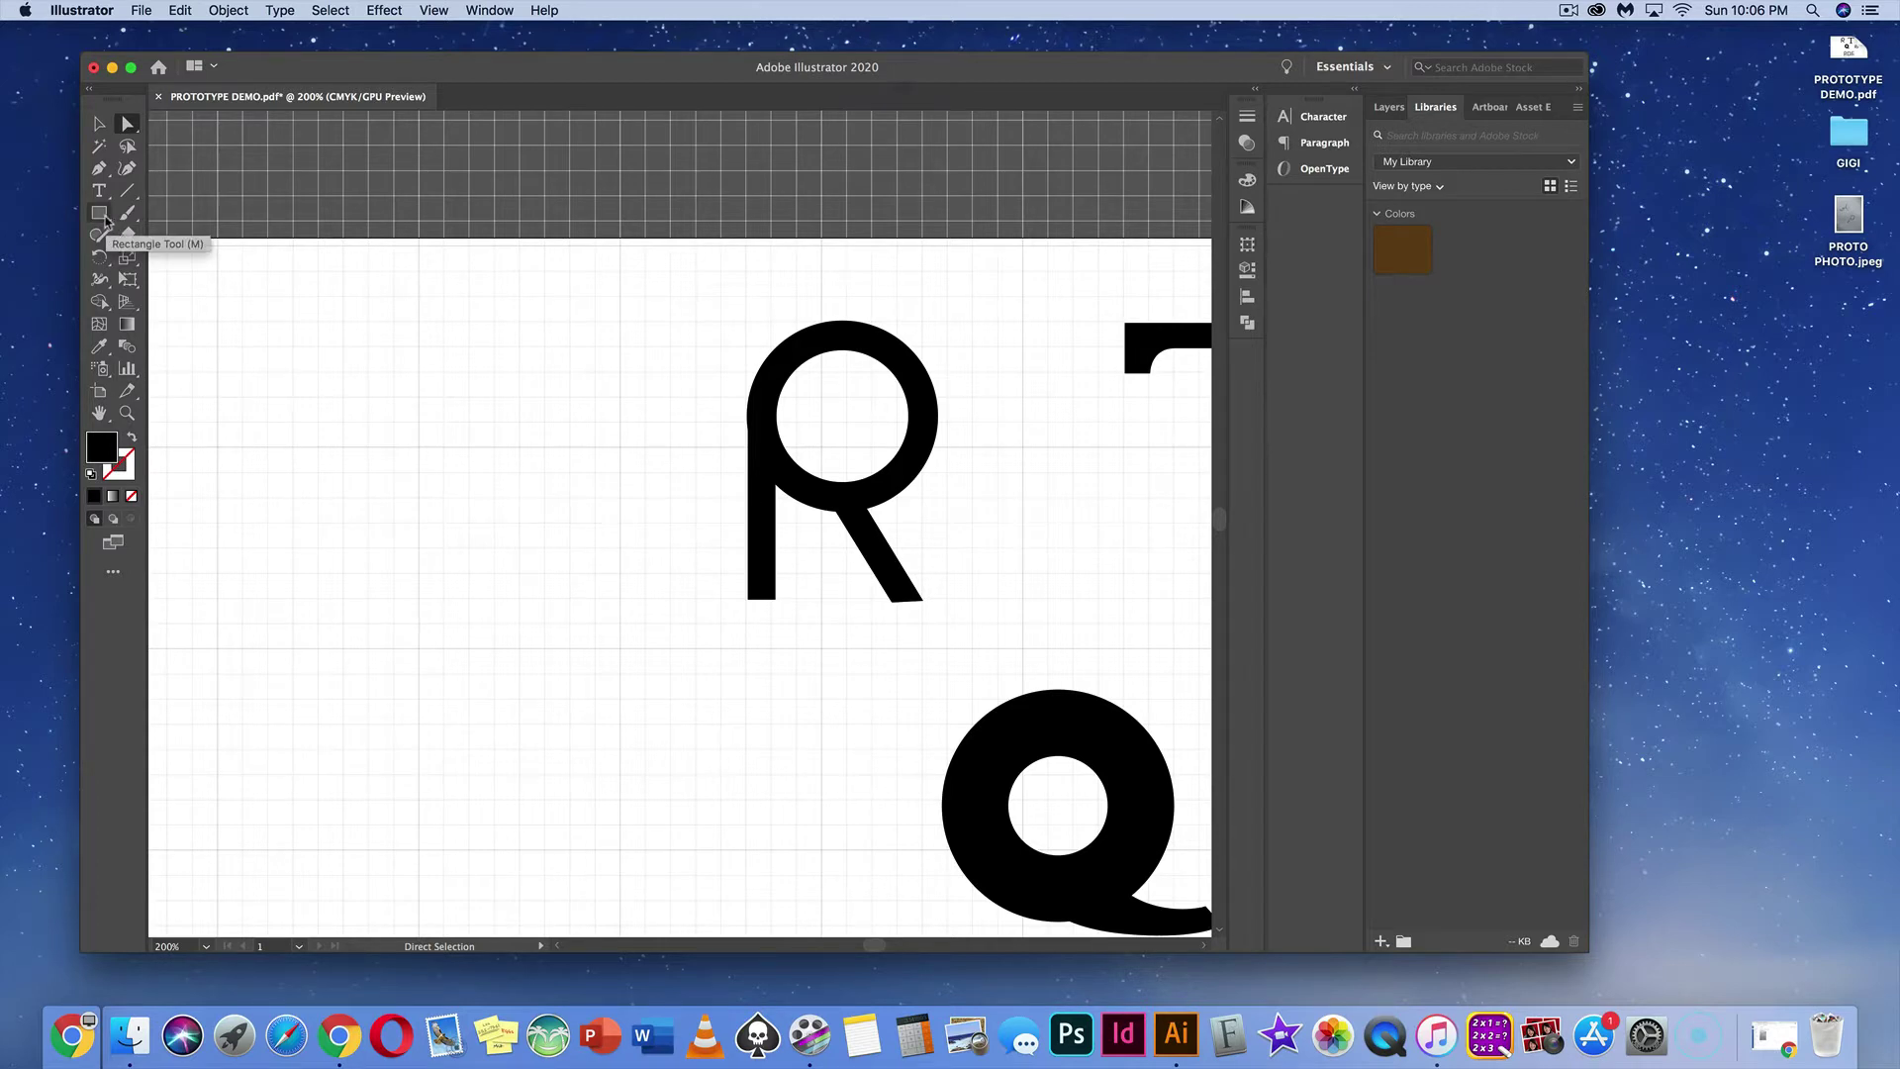
Step: Choose the Ellipse tool, open the Pathfinder panel and switch to the Typography workspace
left_click(106, 219)
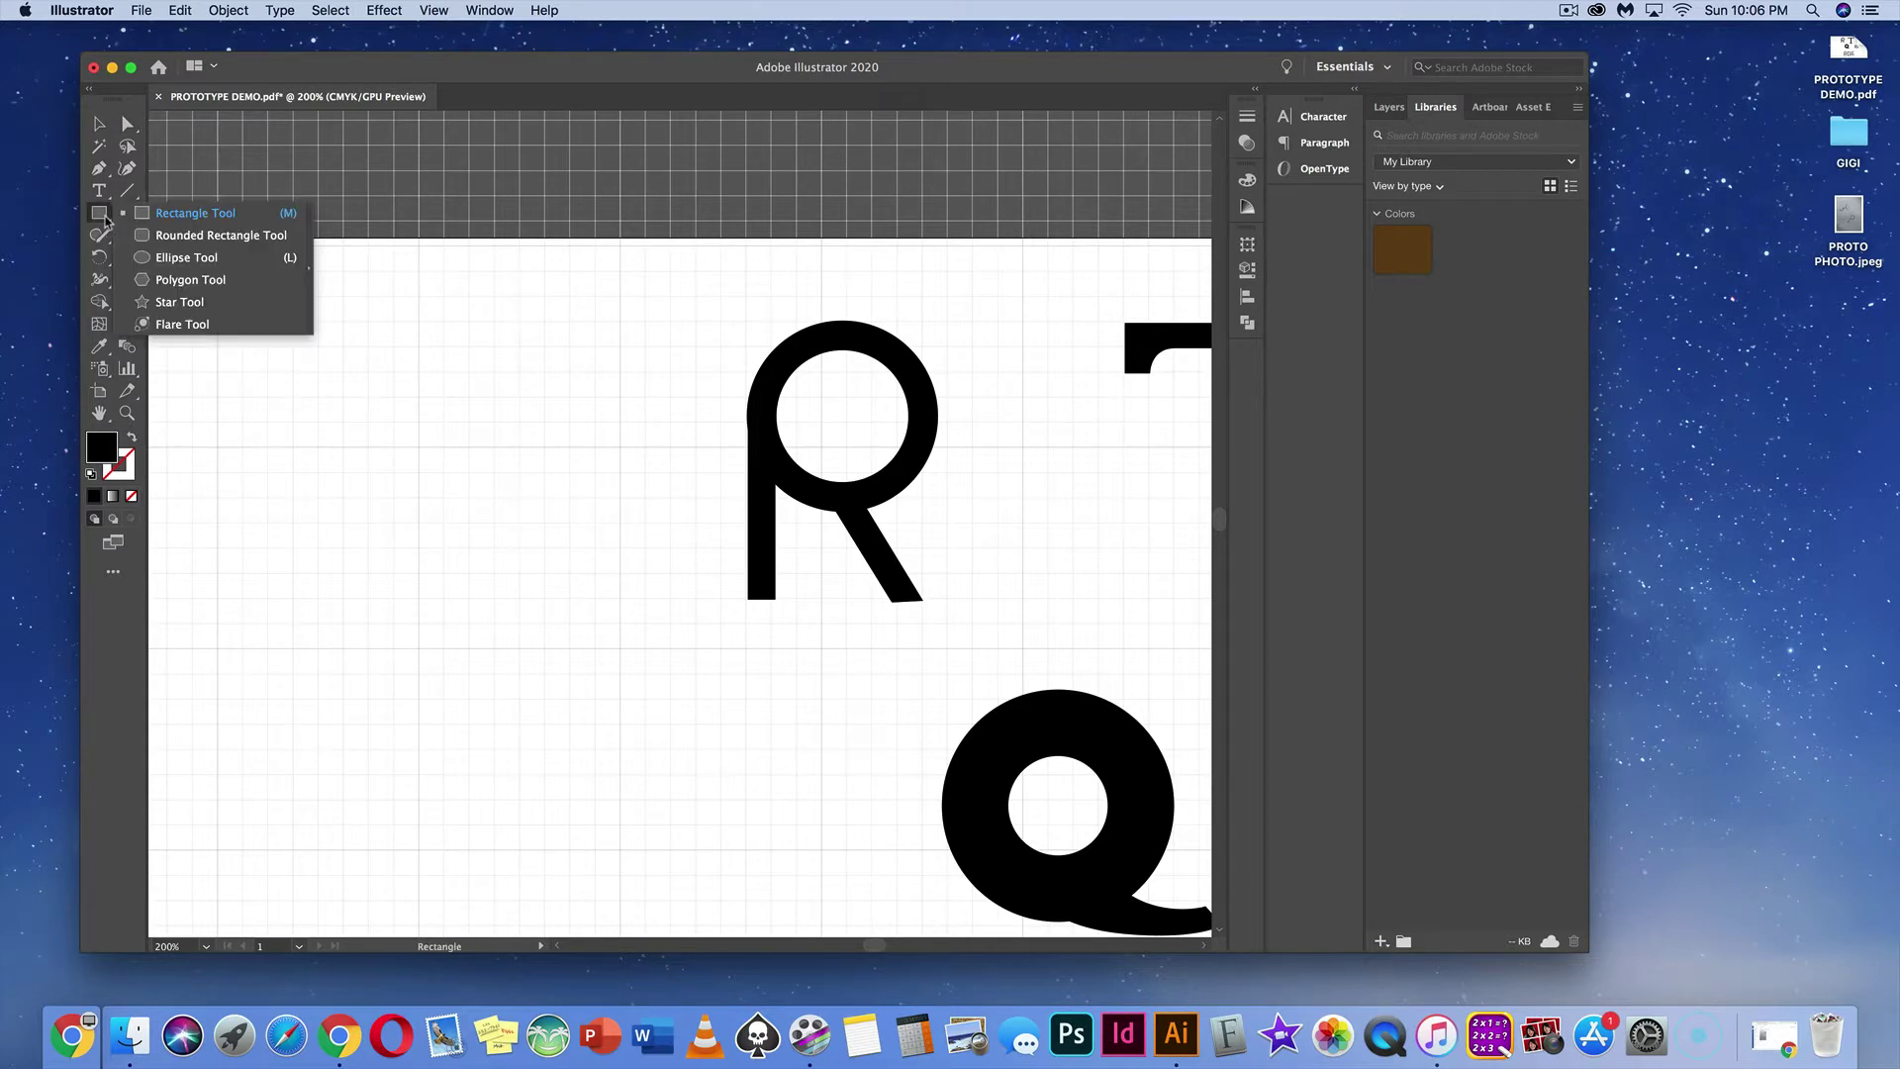
left_click(143, 259)
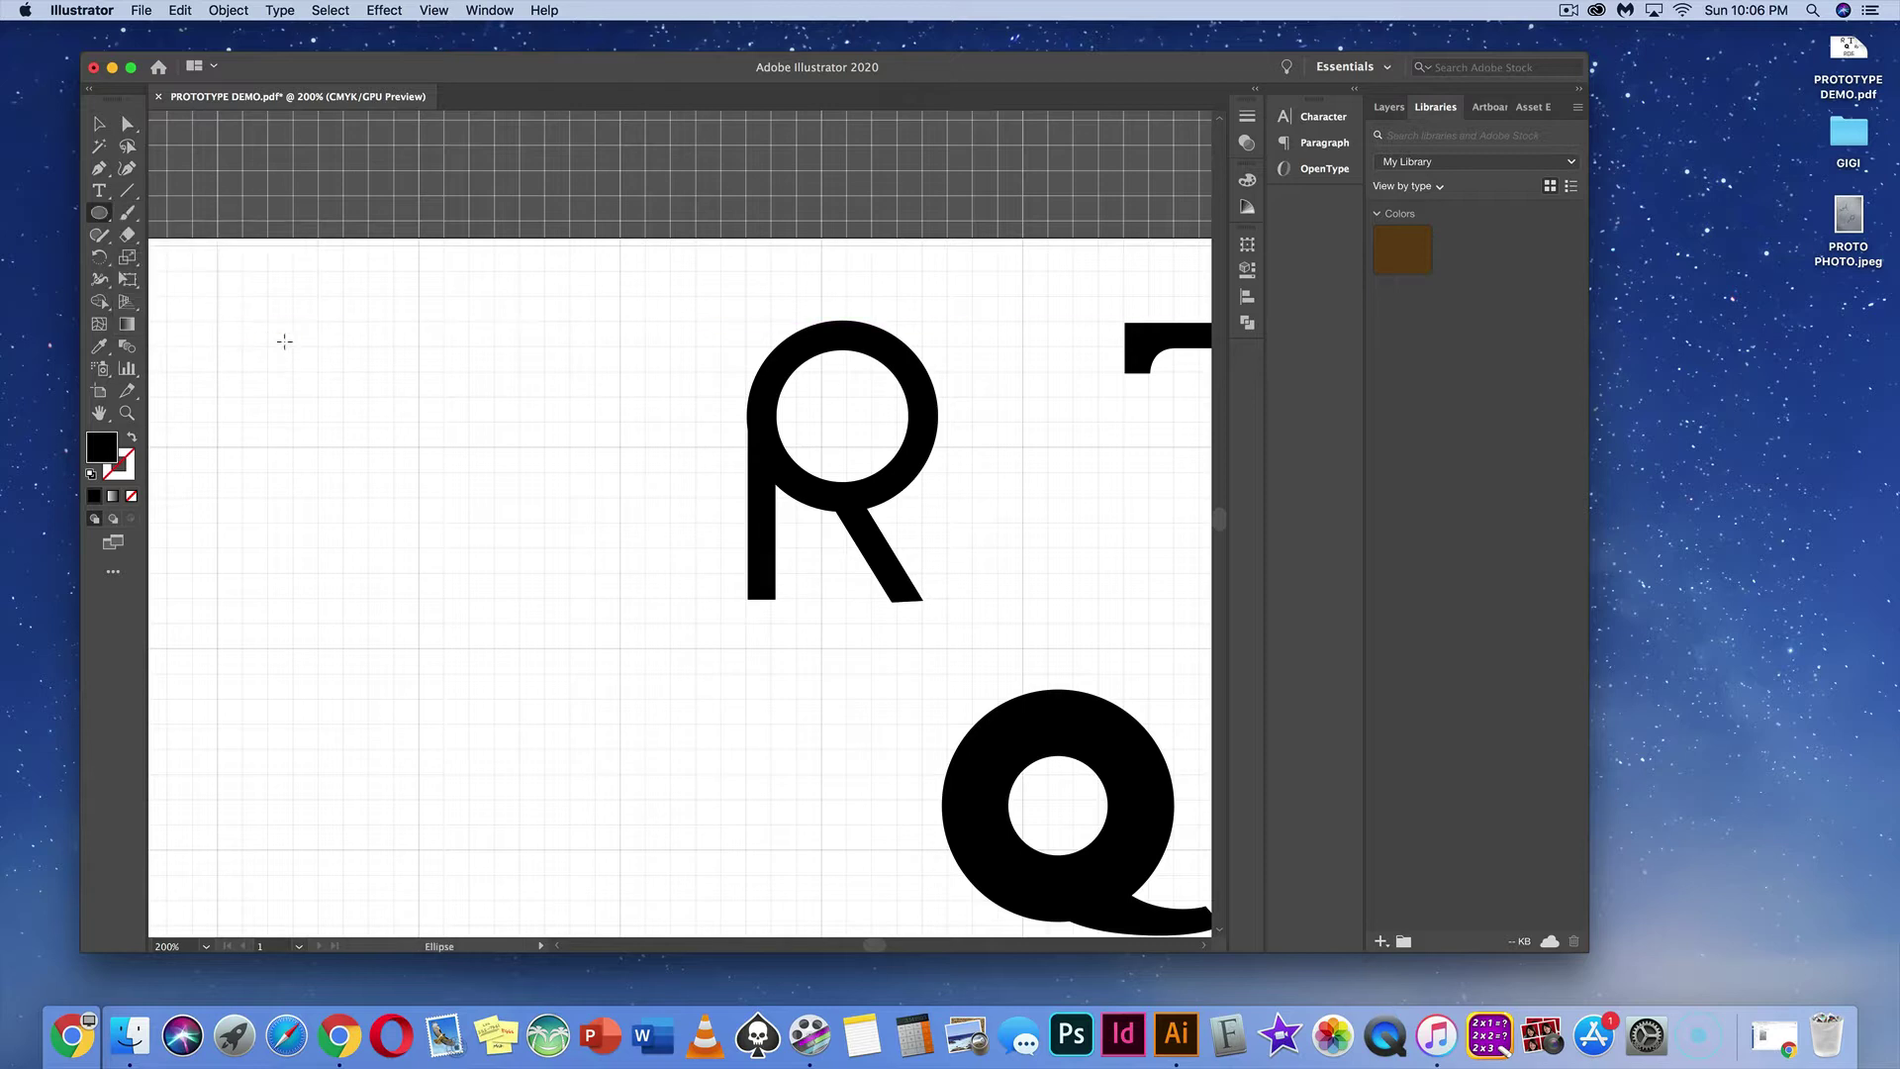
left_click(1247, 322)
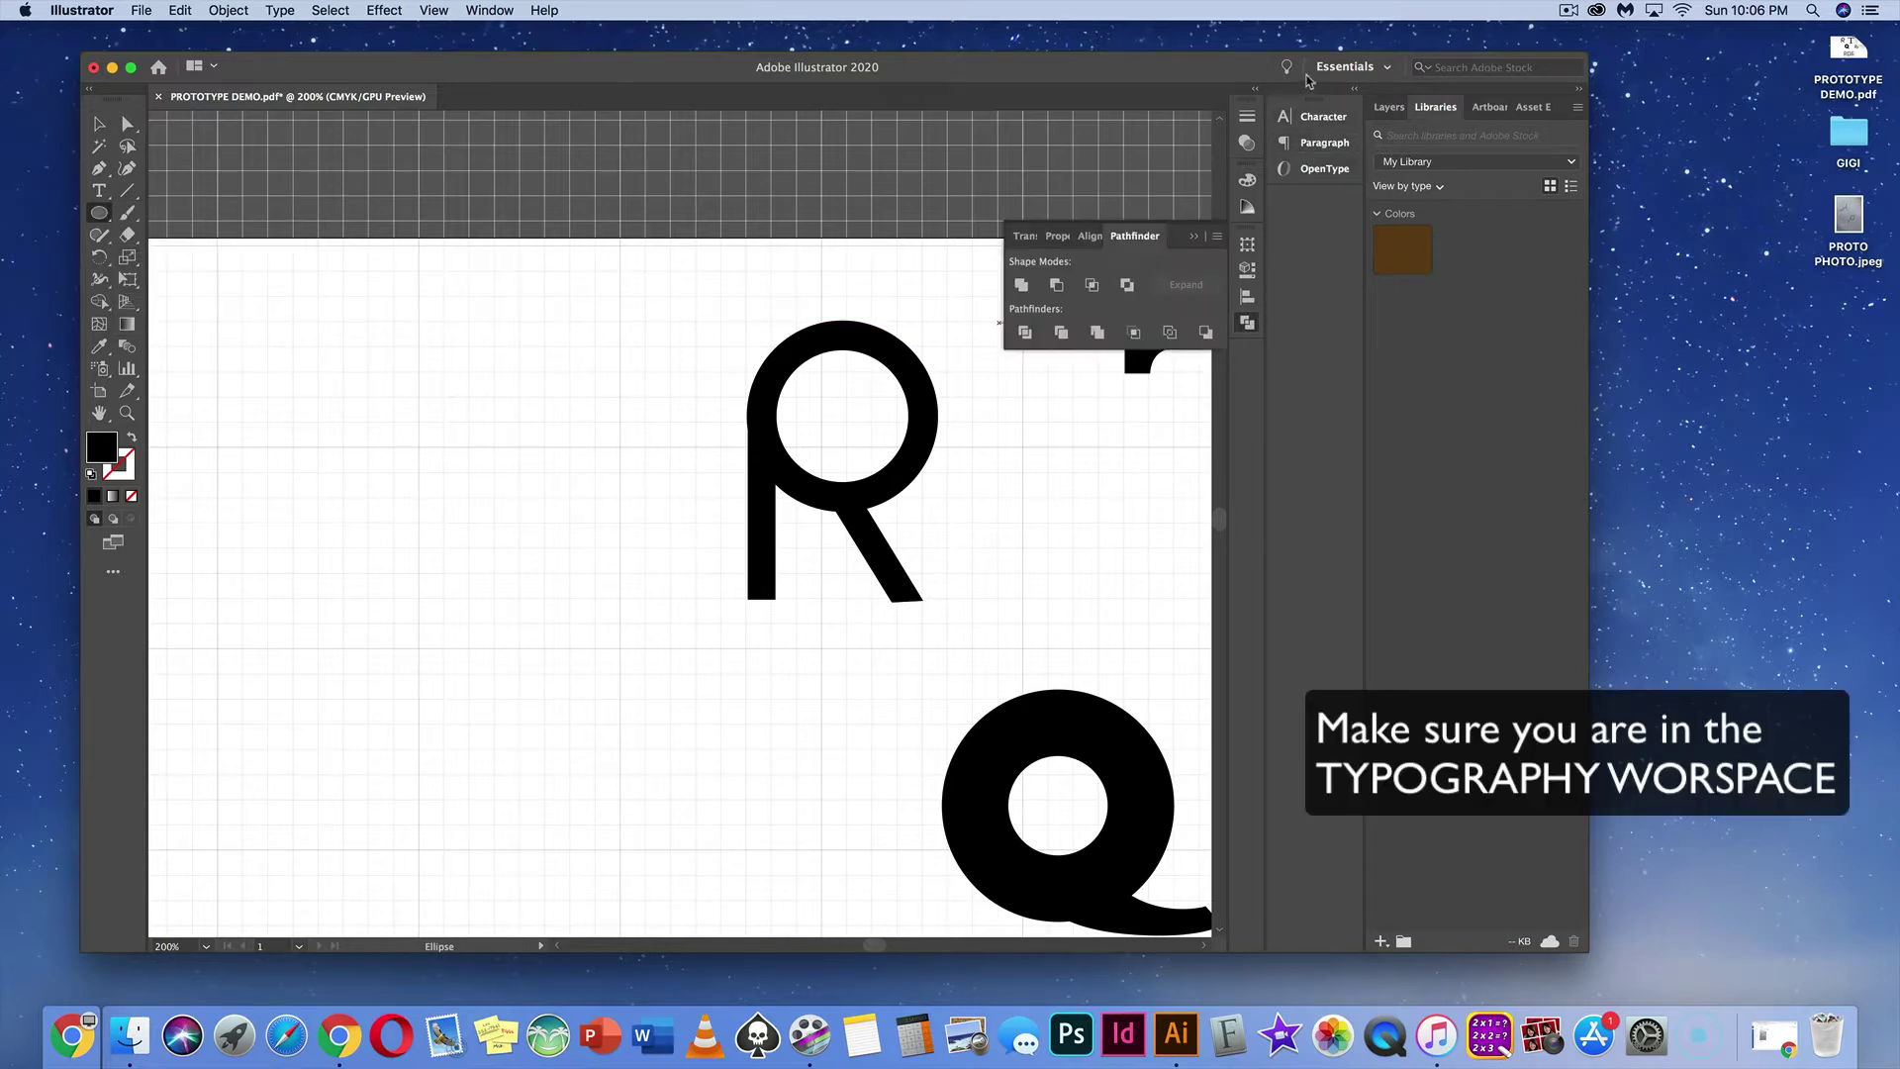
left_click(1390, 67)
left_click(1366, 187)
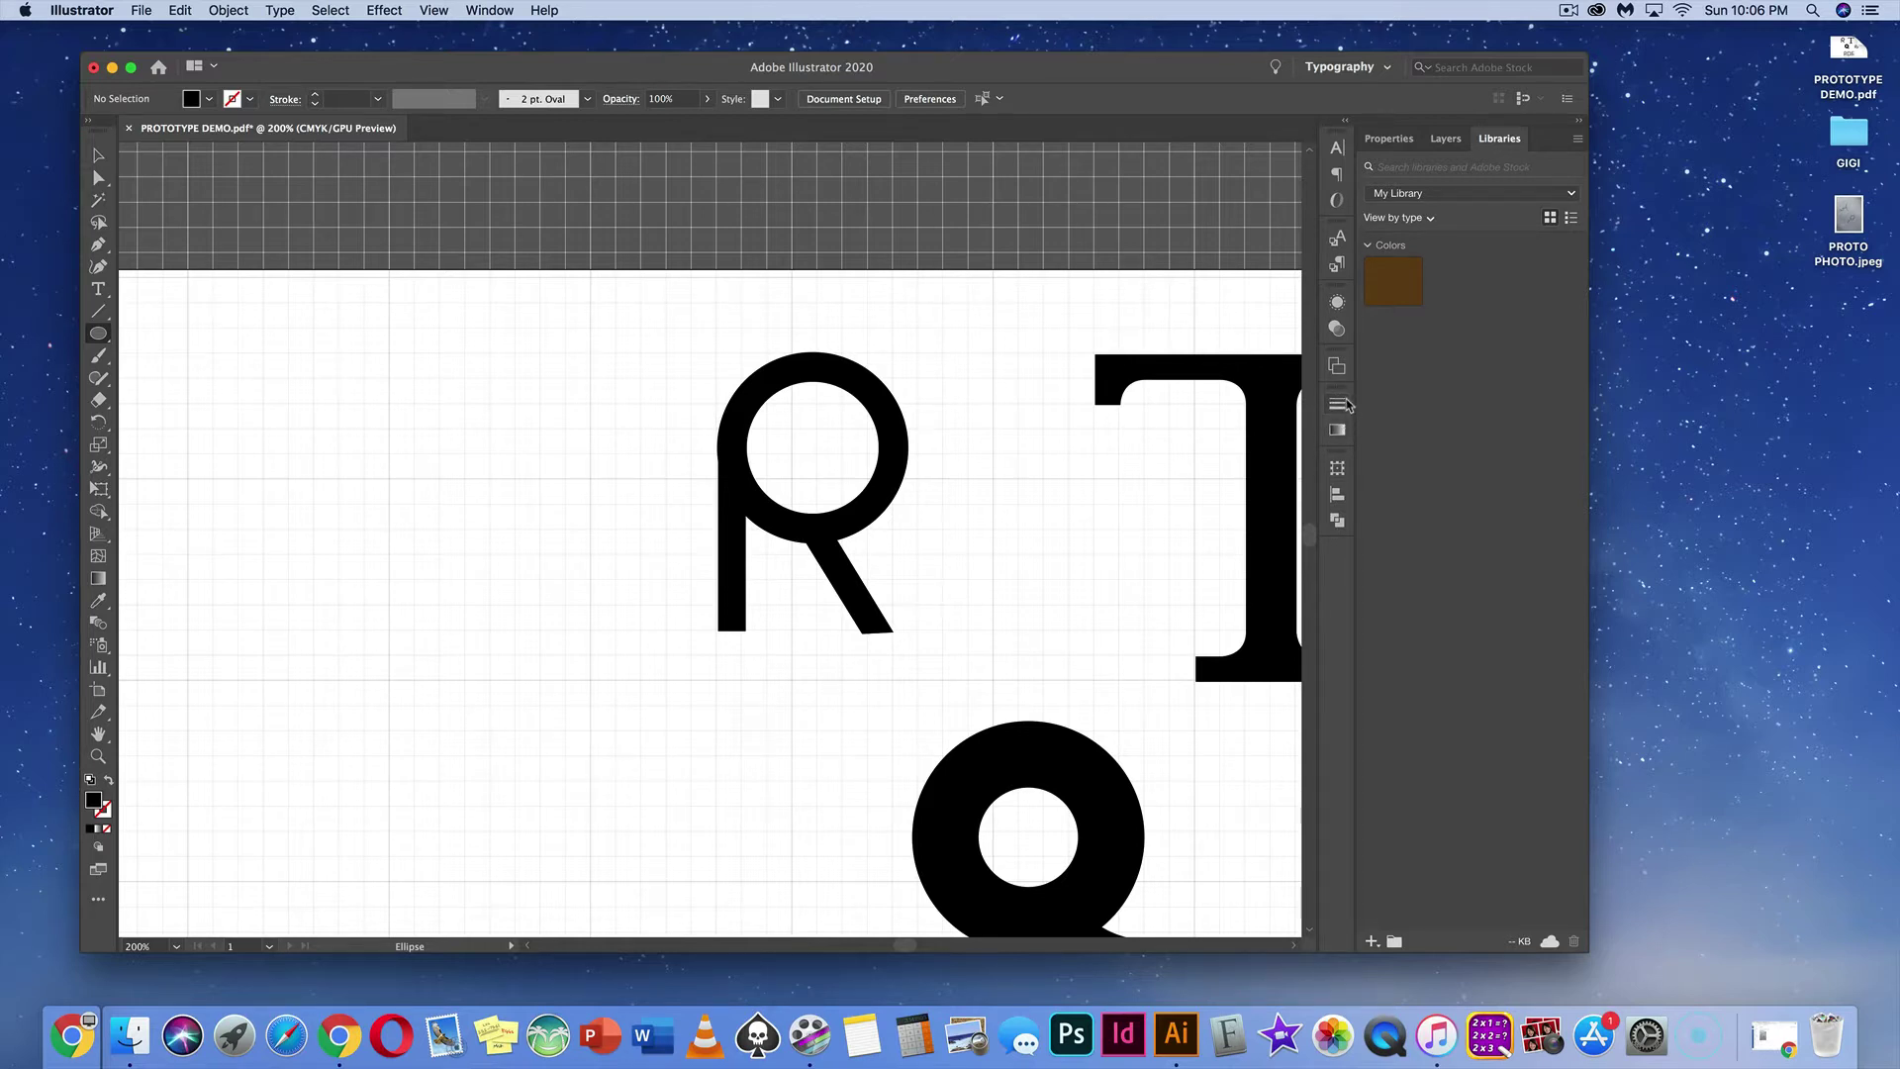
Step: Display the Stroke panel and collapse it again
left_click(447, 10)
mouse_move(490, 10)
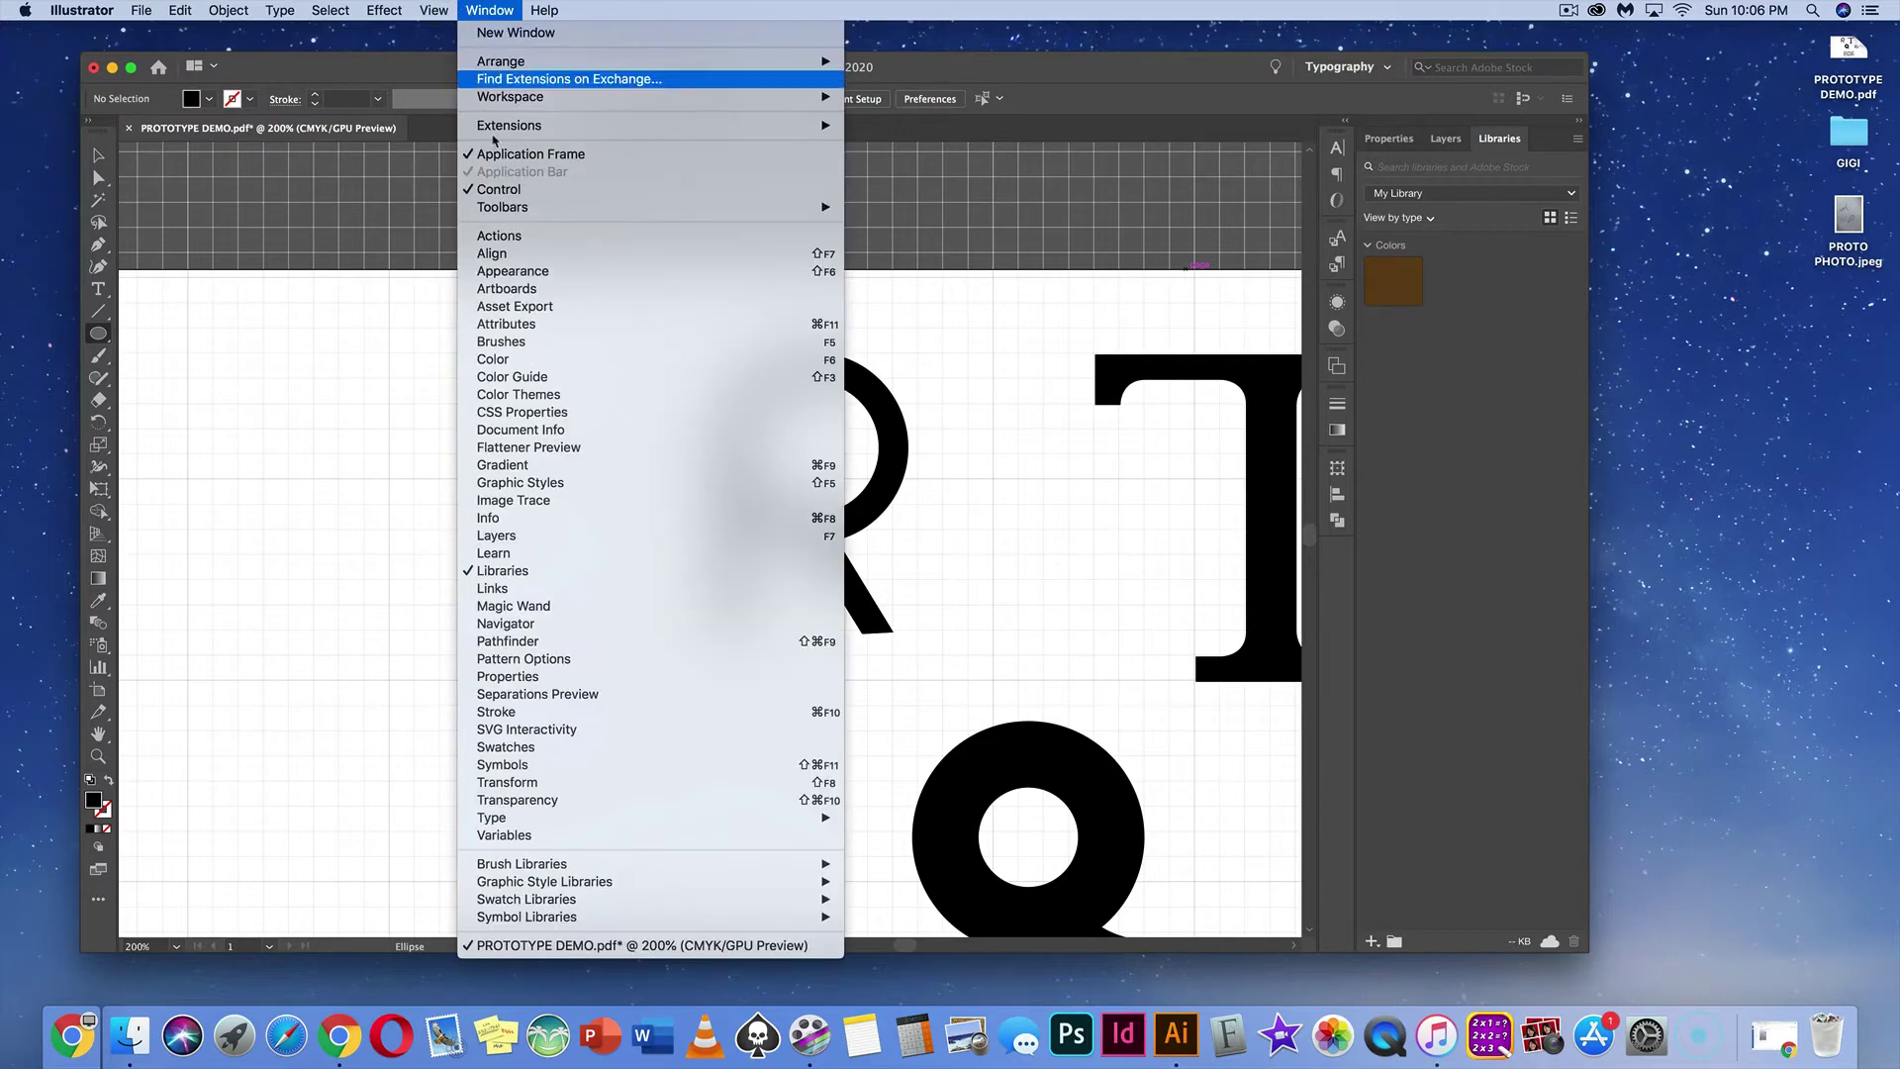
left_click(535, 712)
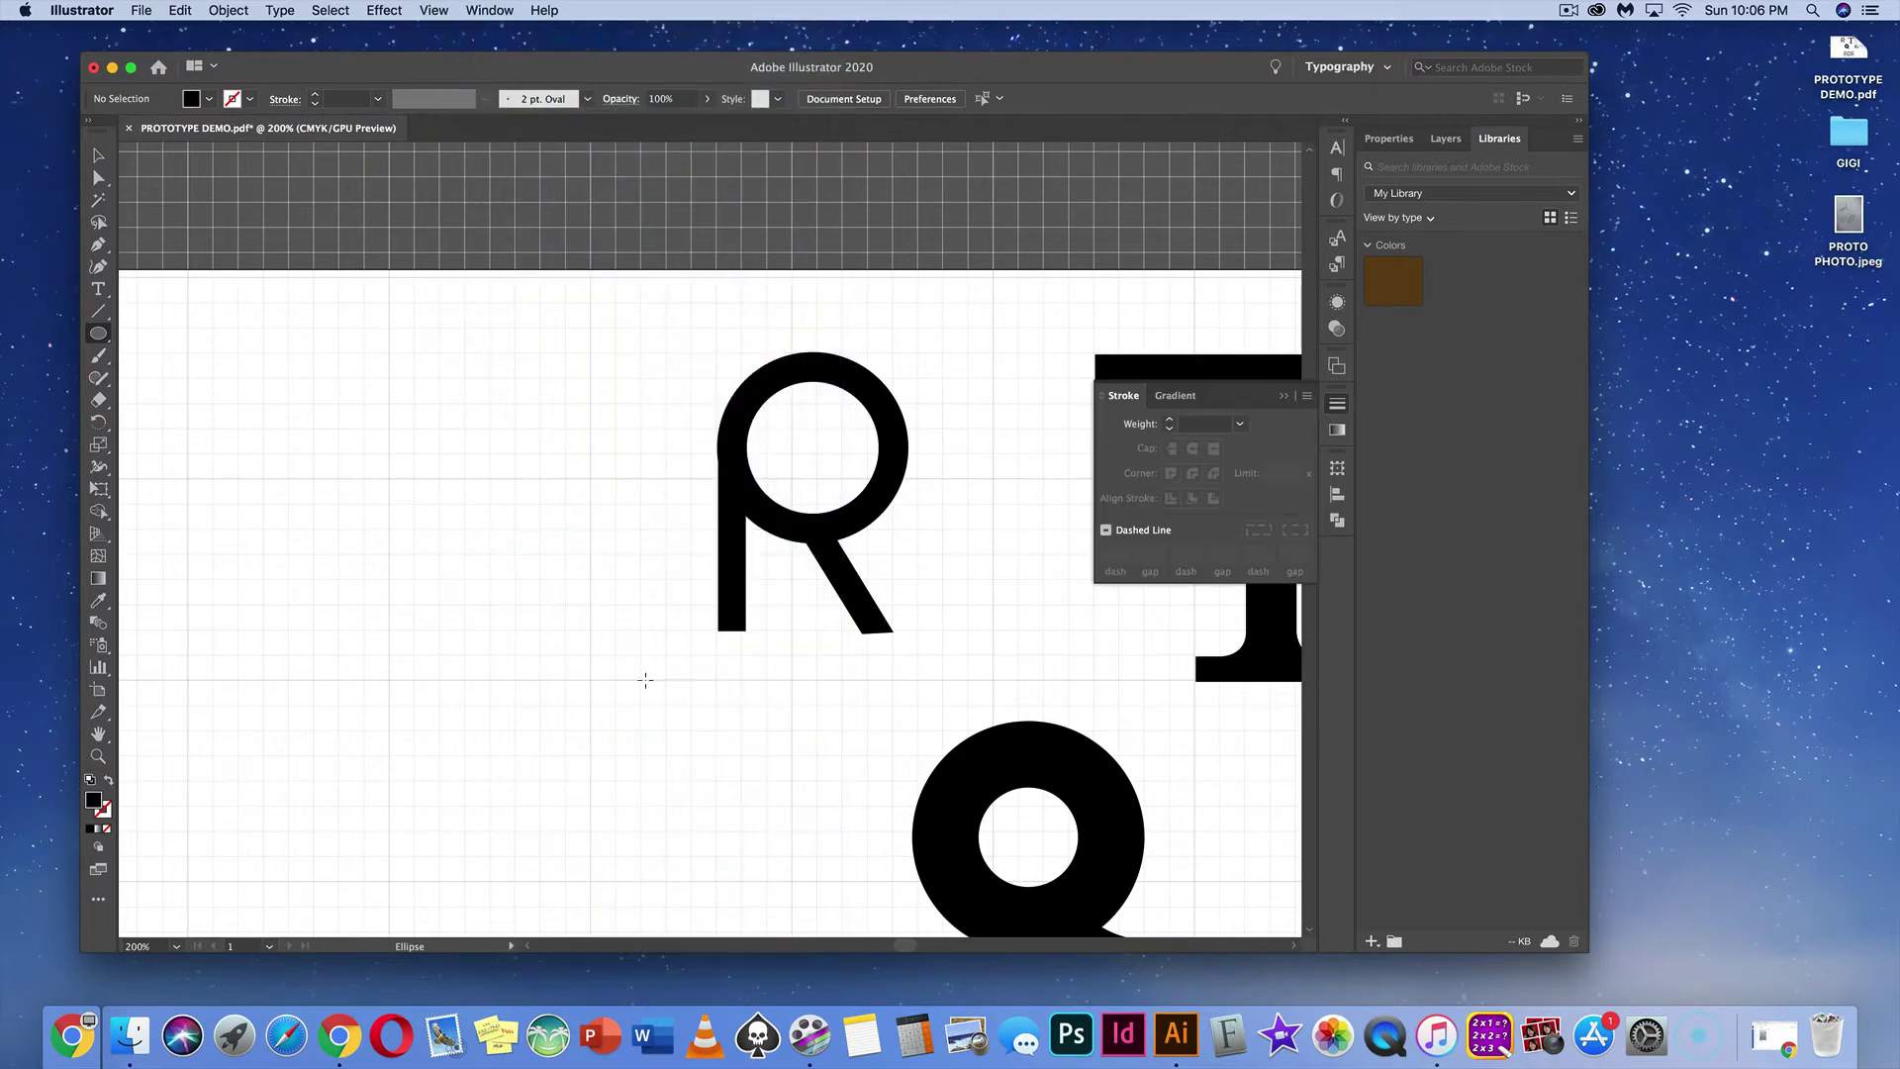
left_click(1335, 401)
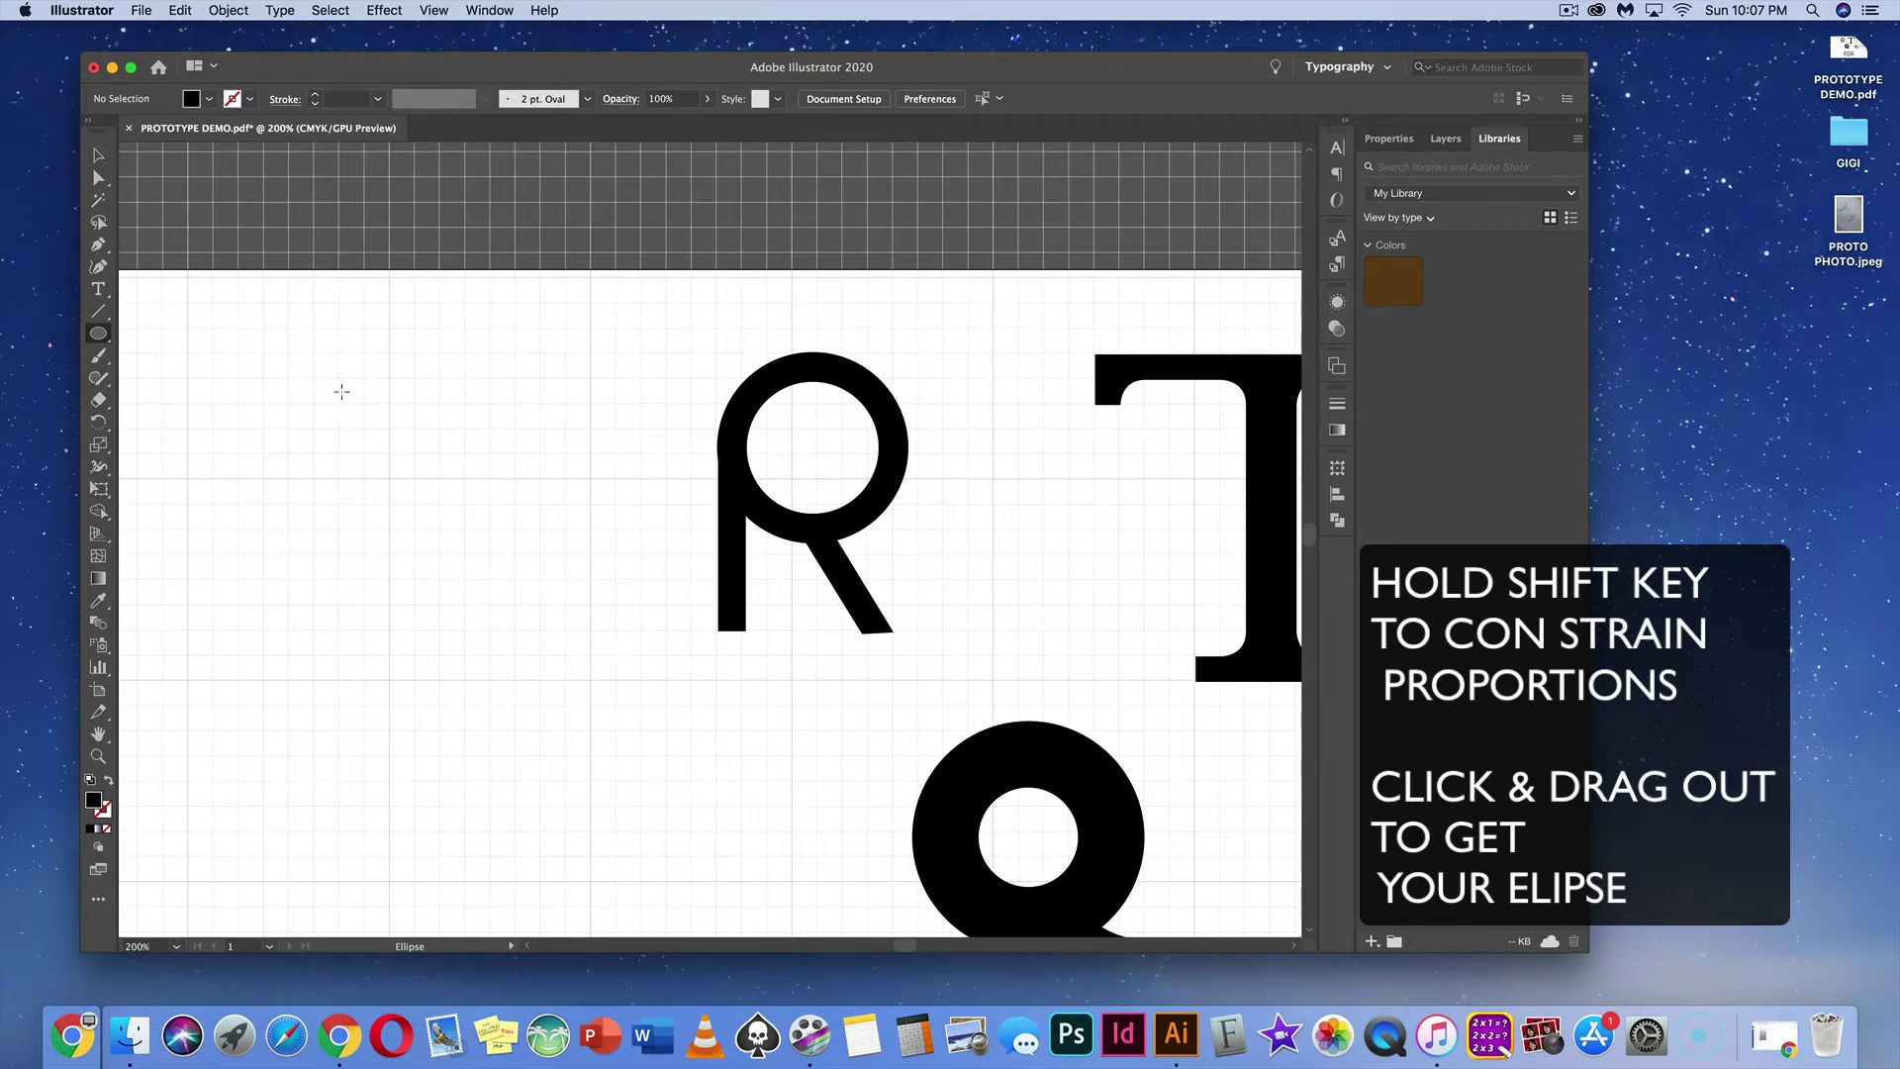
Step: Draw a circle beside the sample R with no fill and an 8 pt black stroke, sized to about 0.78 in
left_click_drag(332, 376, 501, 516)
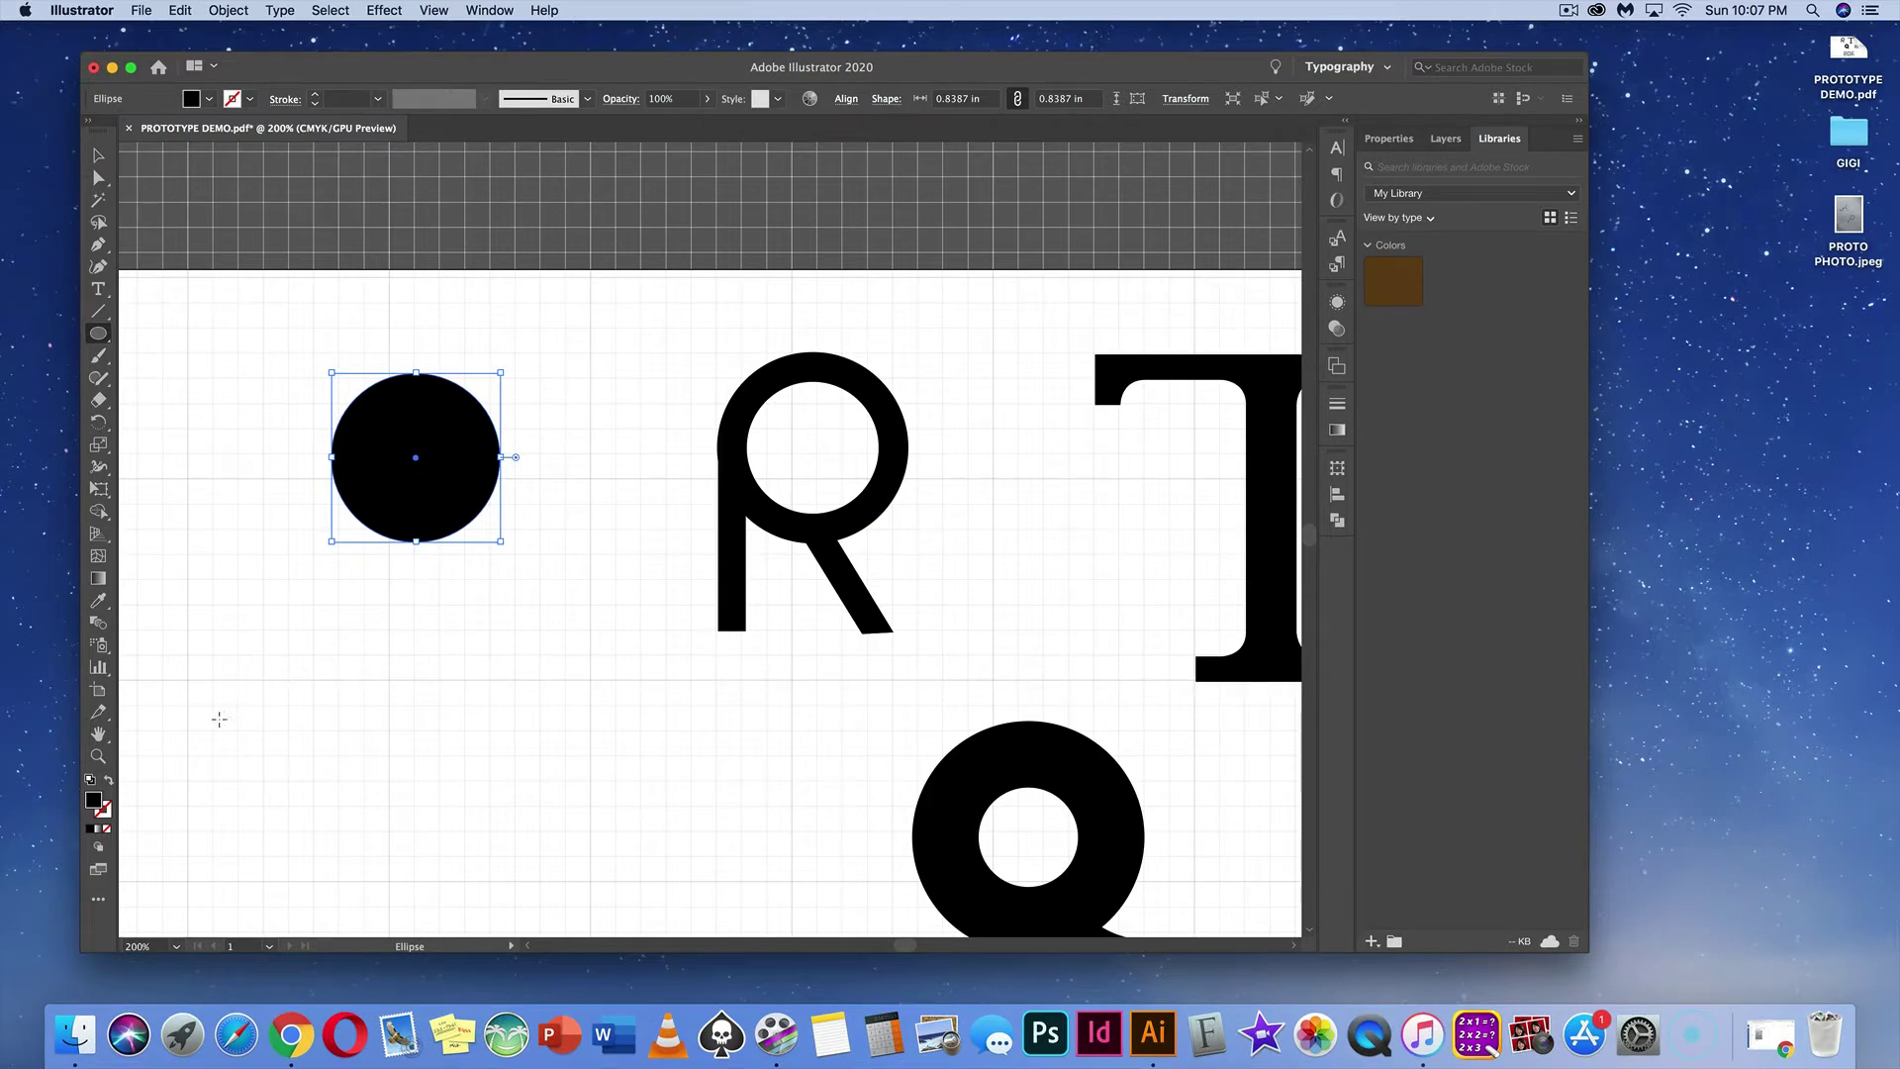
left_click(108, 782)
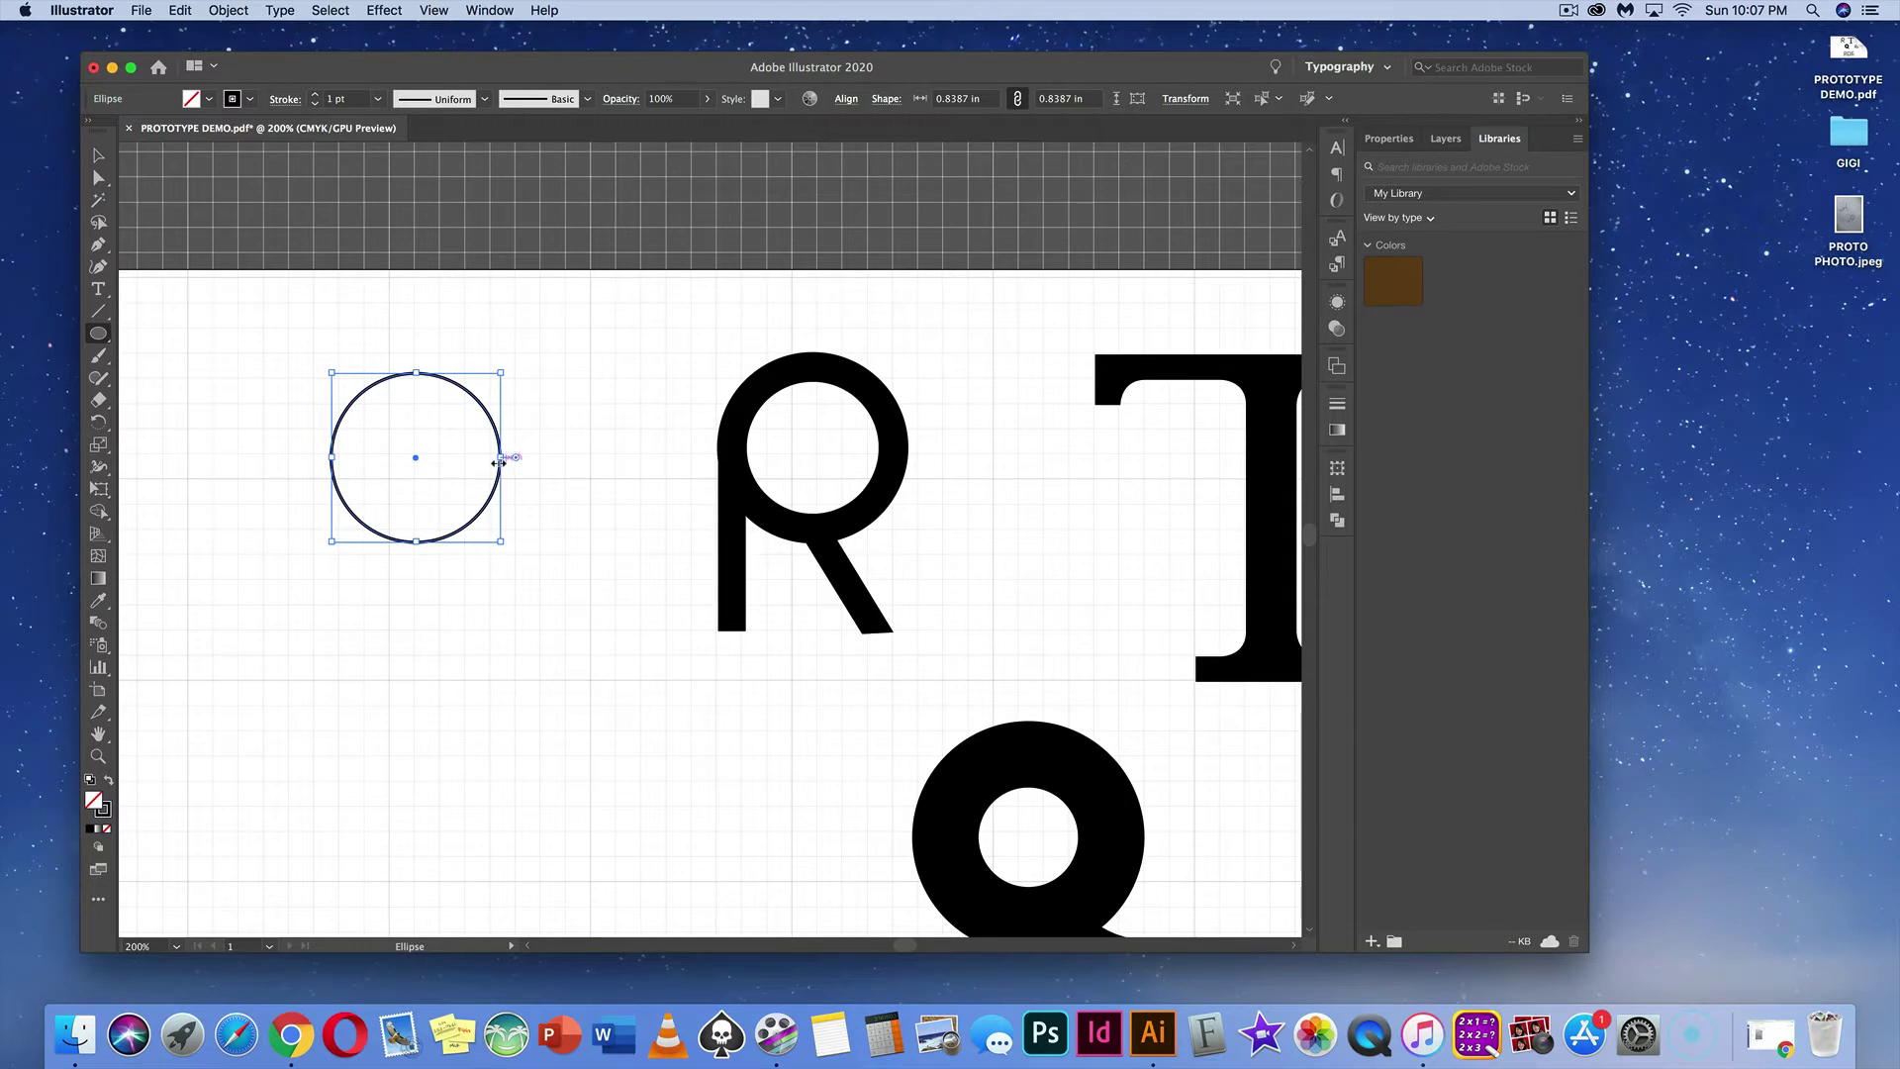
left_click(377, 98)
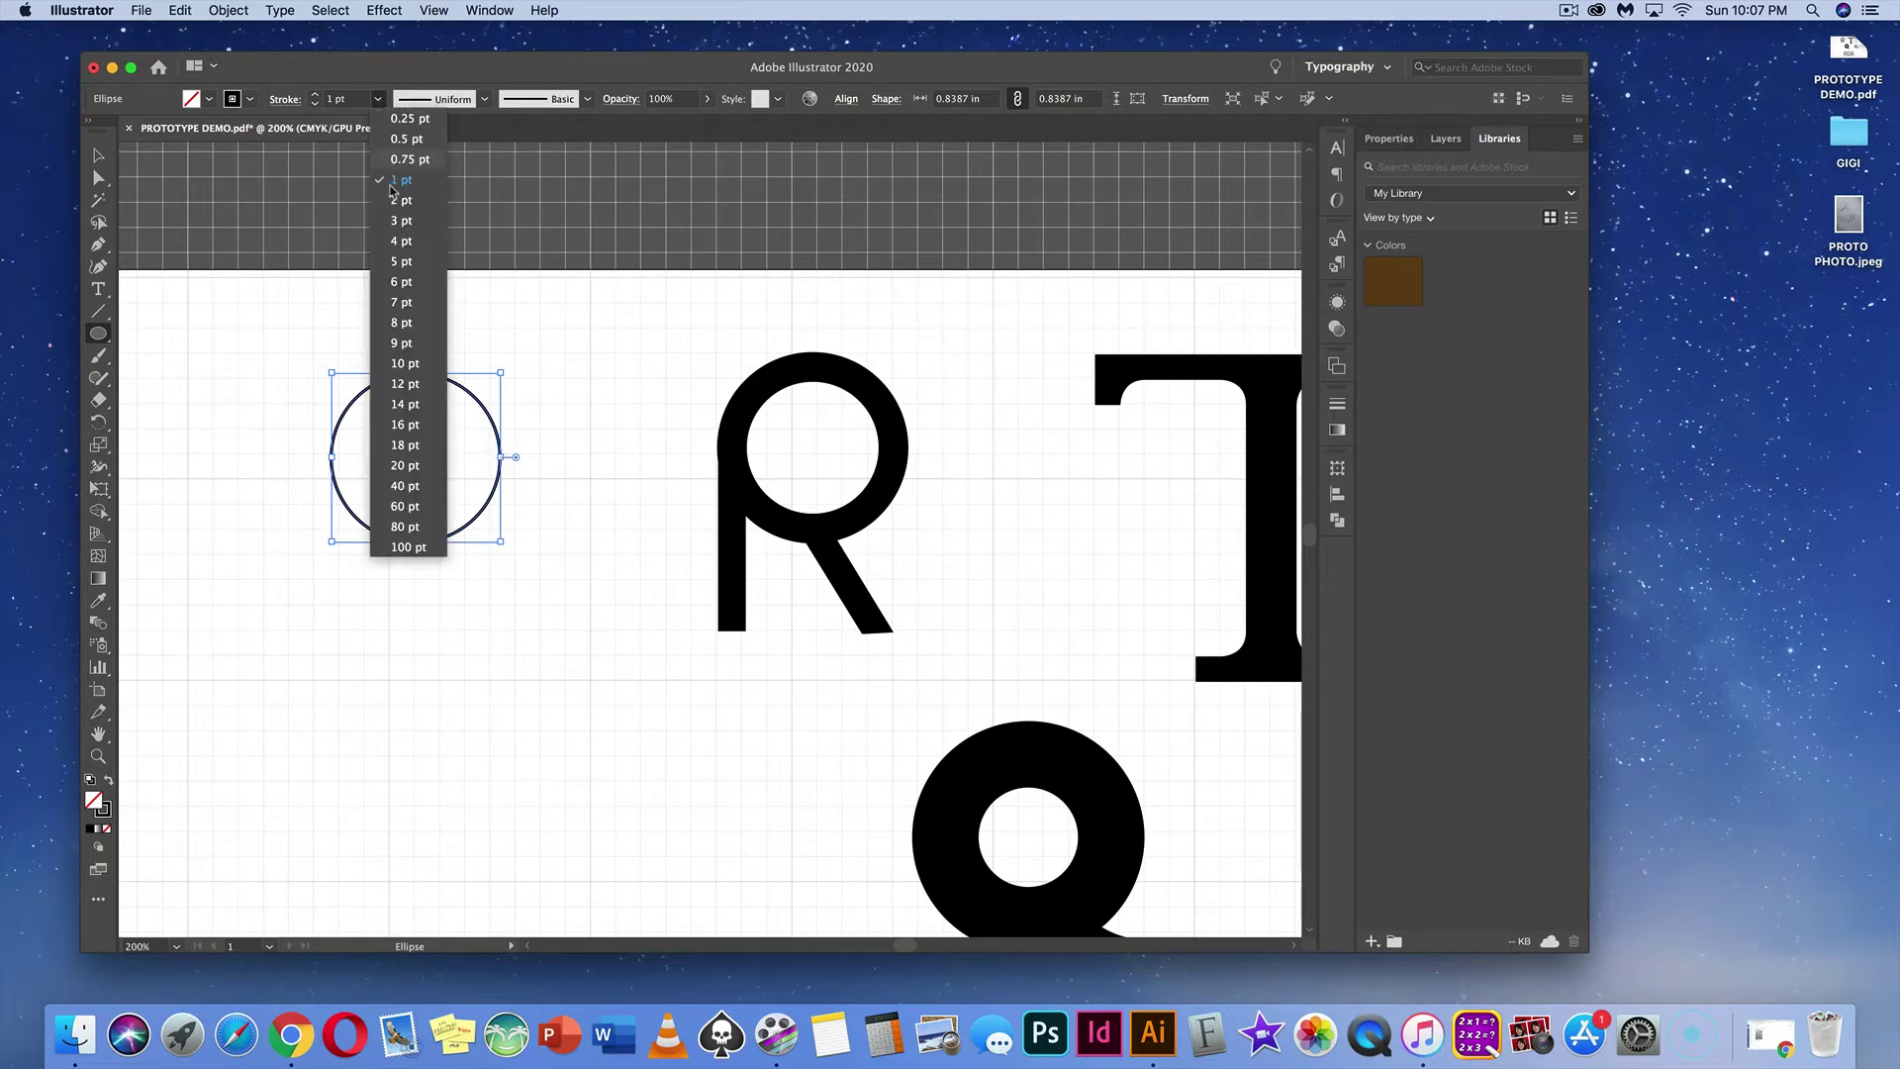
left_click(409, 321)
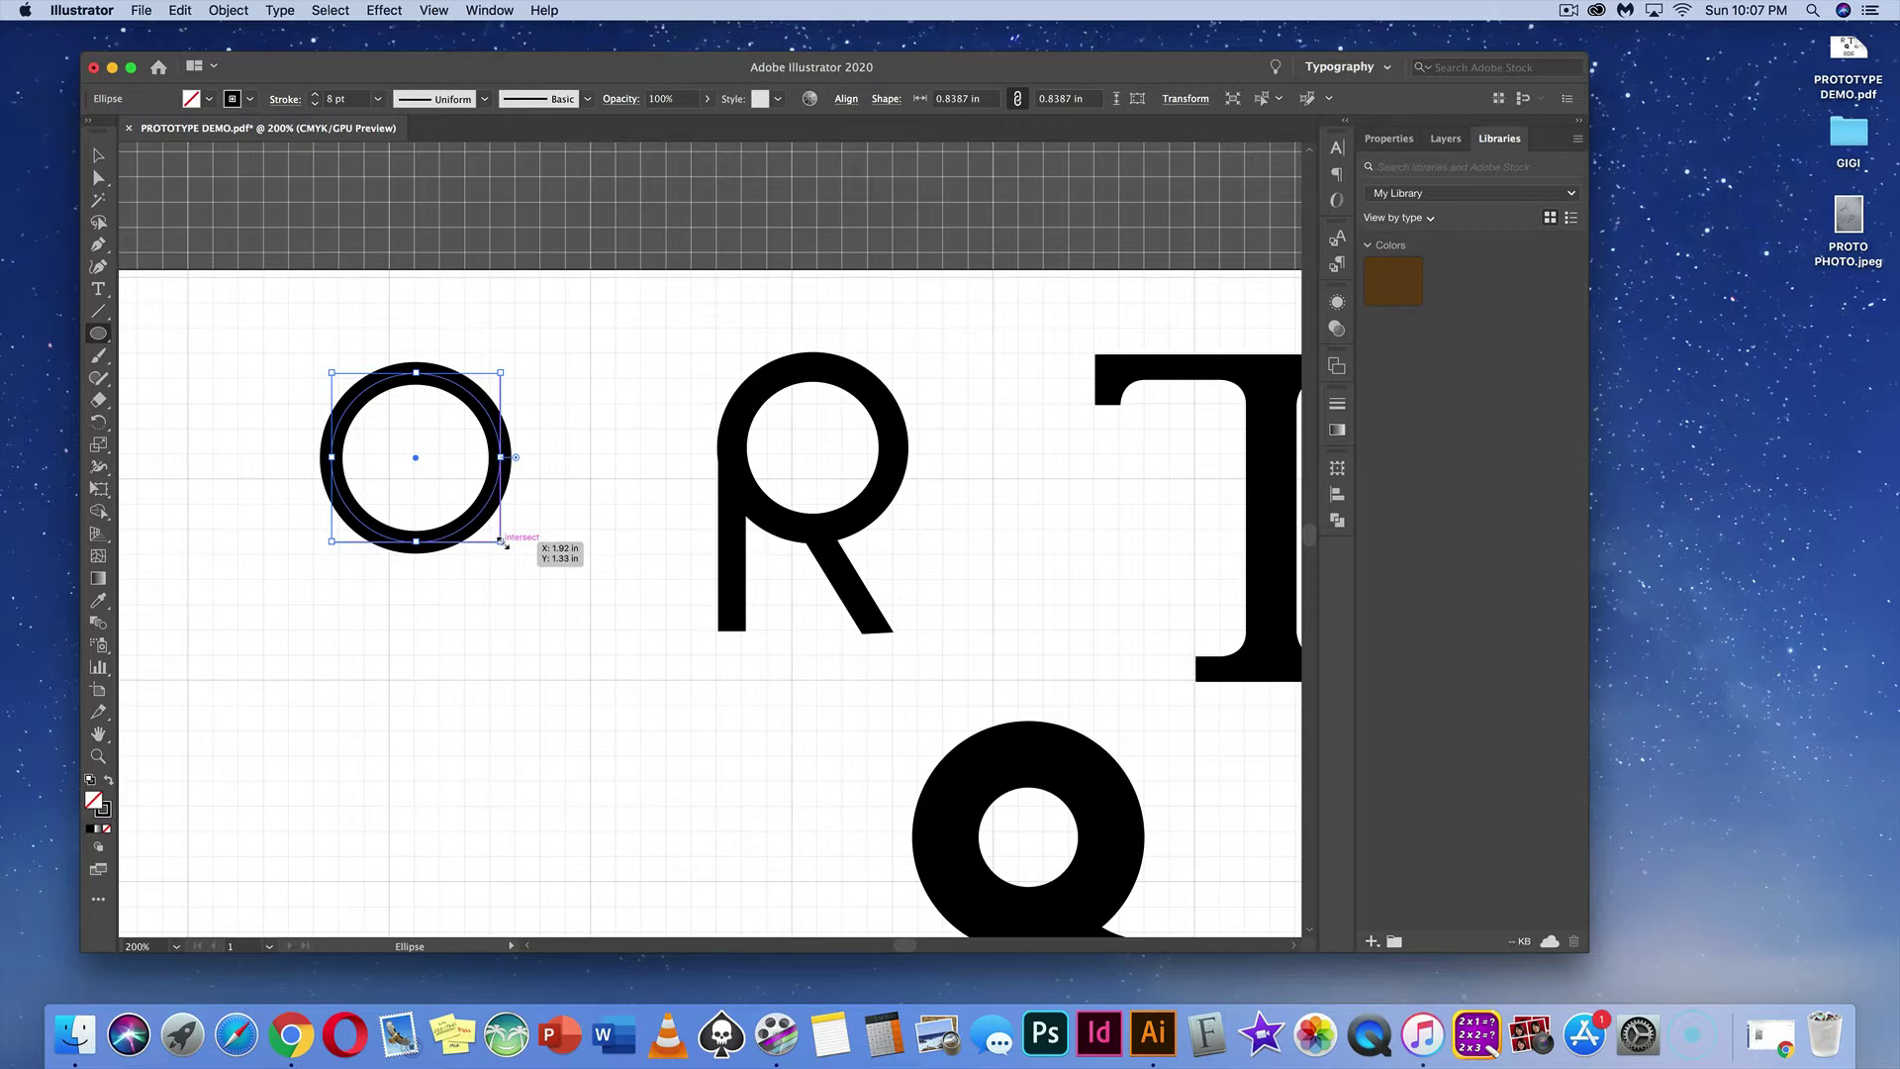
left_click_drag(502, 541, 488, 534)
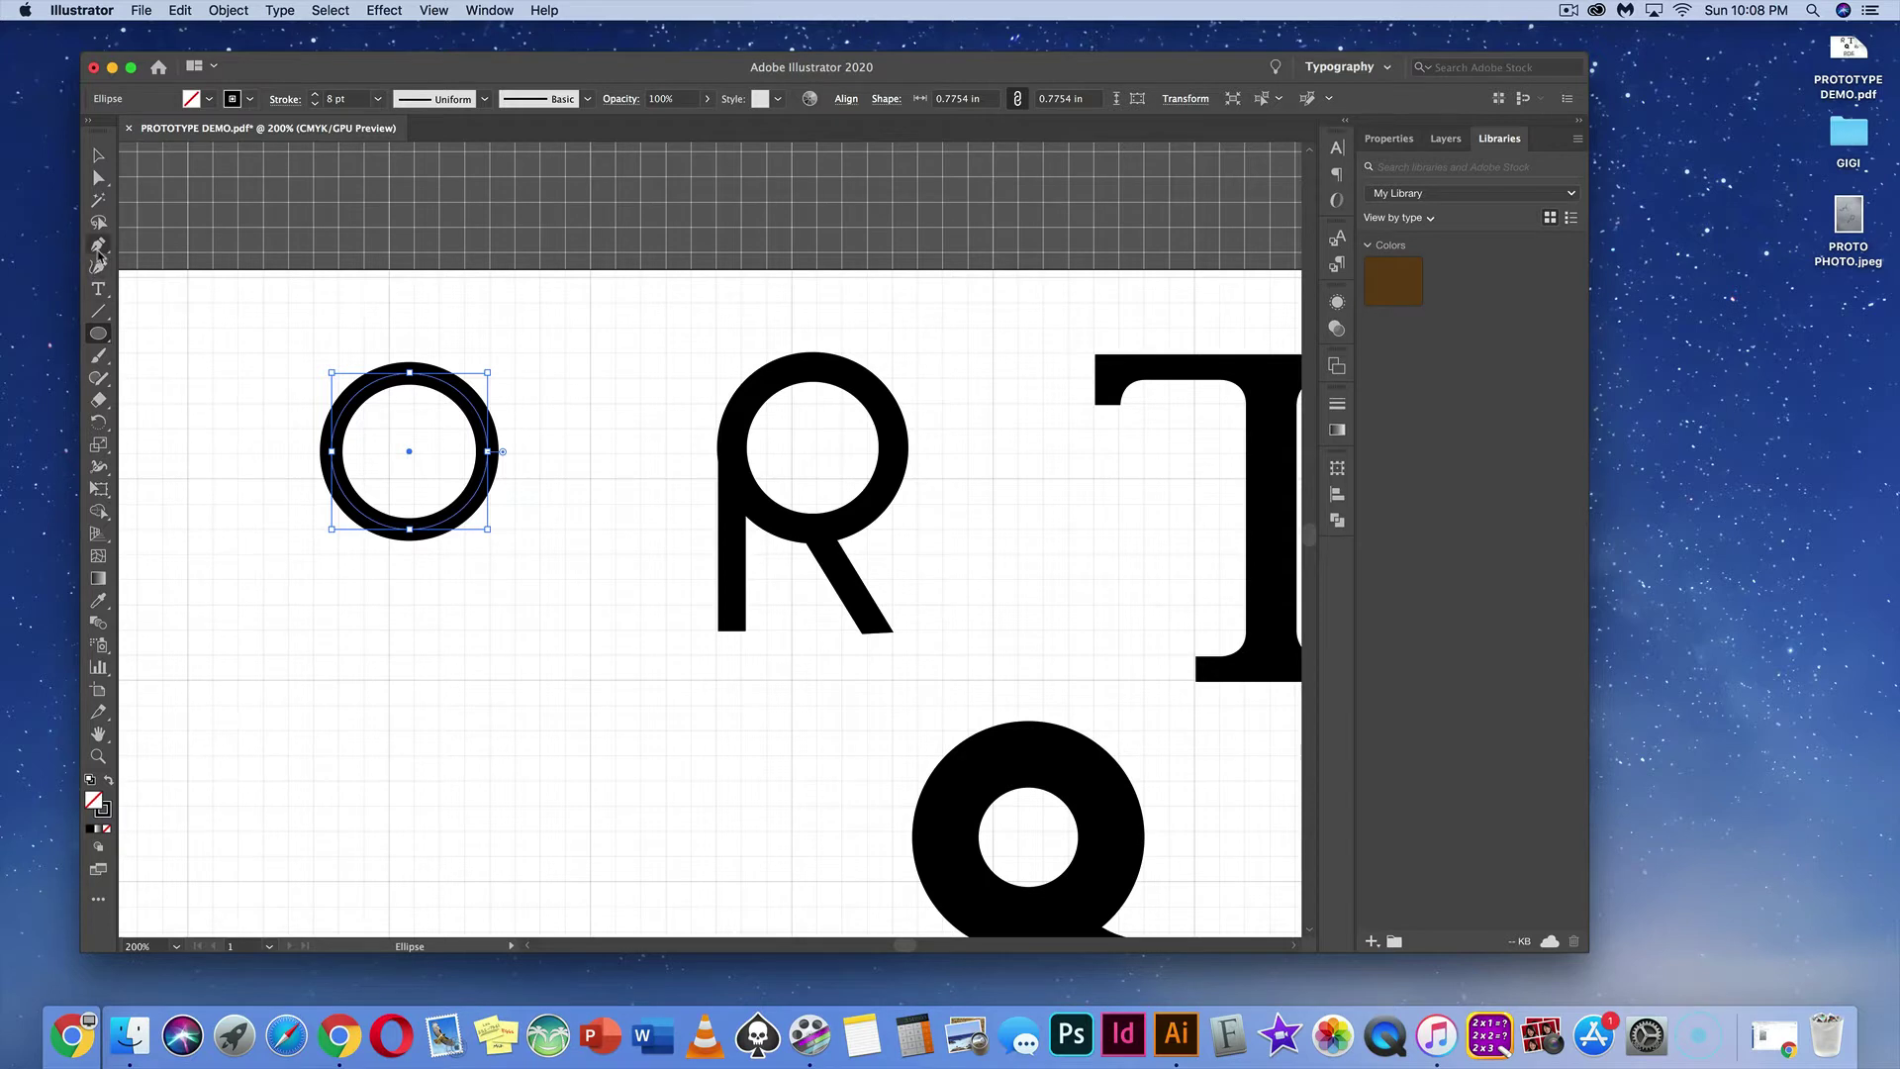
Step: Draw a vertical stem about 0.76 in long with the Pen tool, from the new circle's left edge down to the sample R's baseline
key("p")
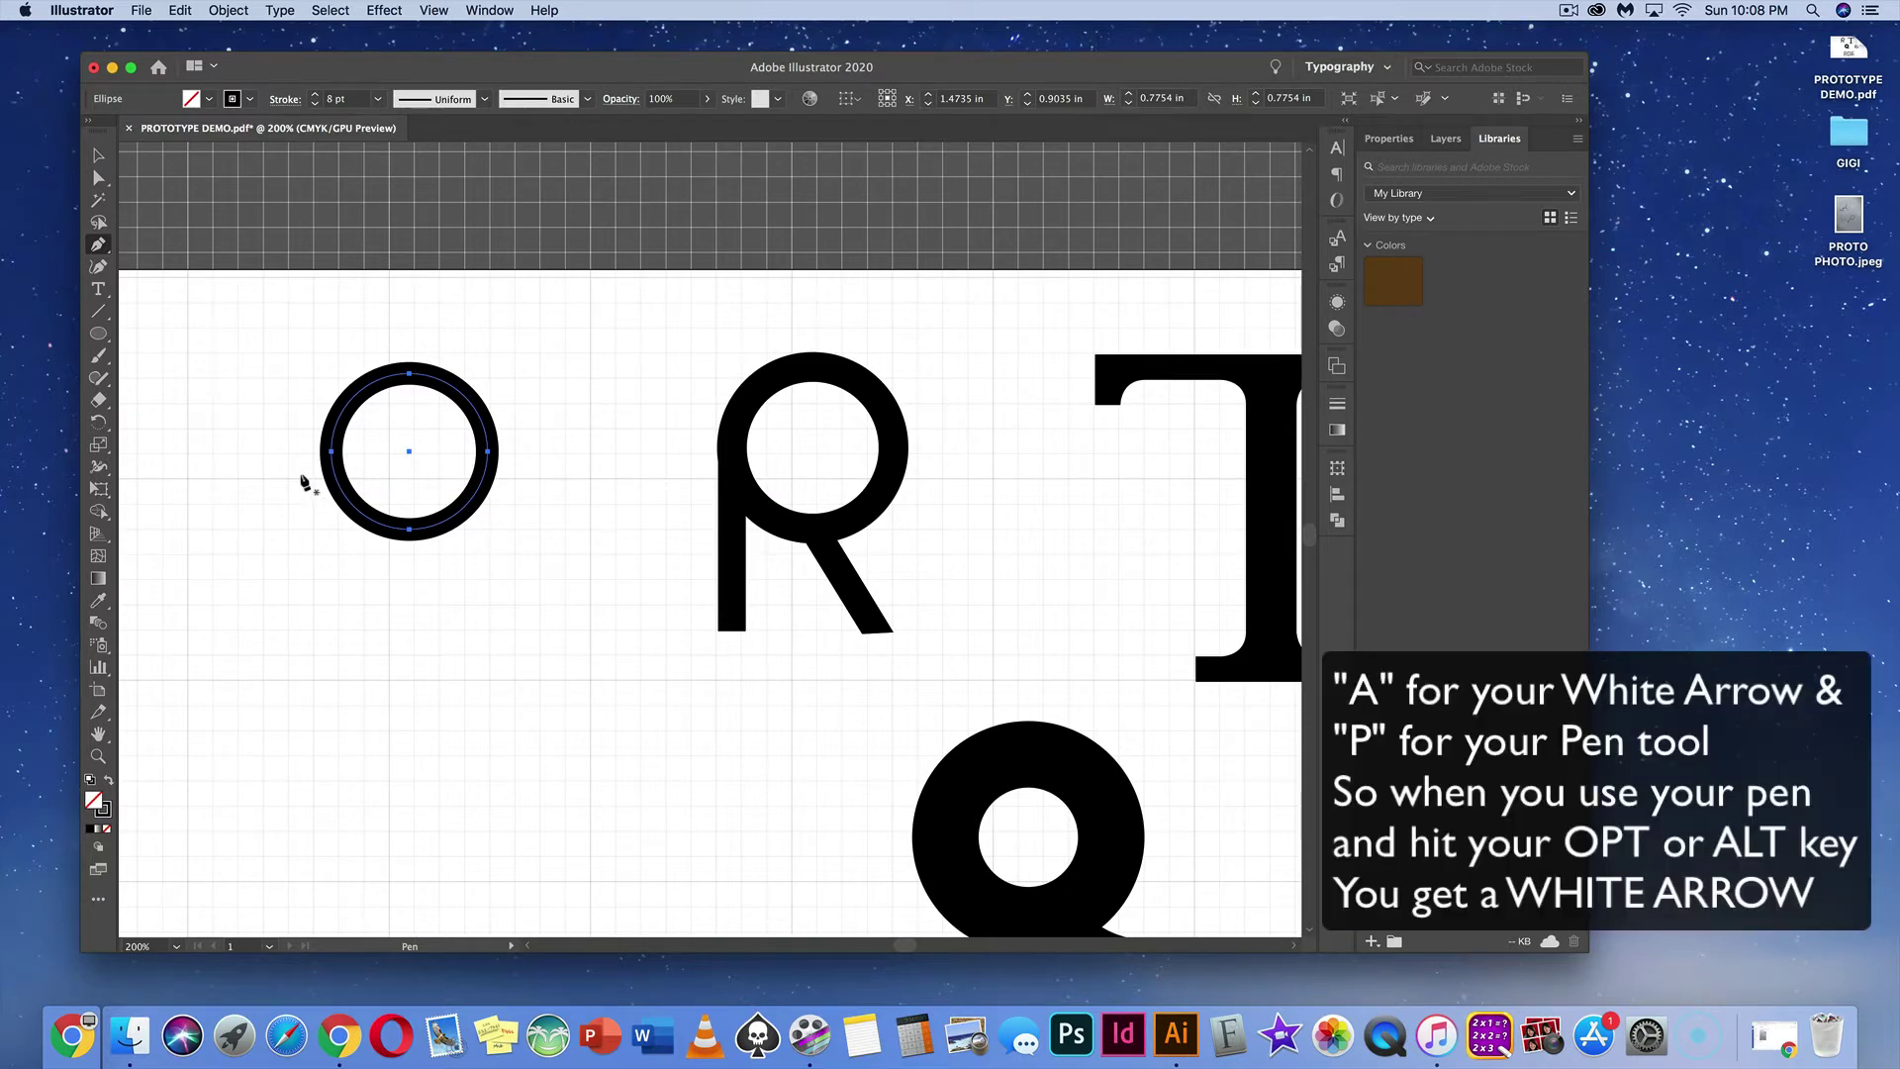
key("a")
key("p")
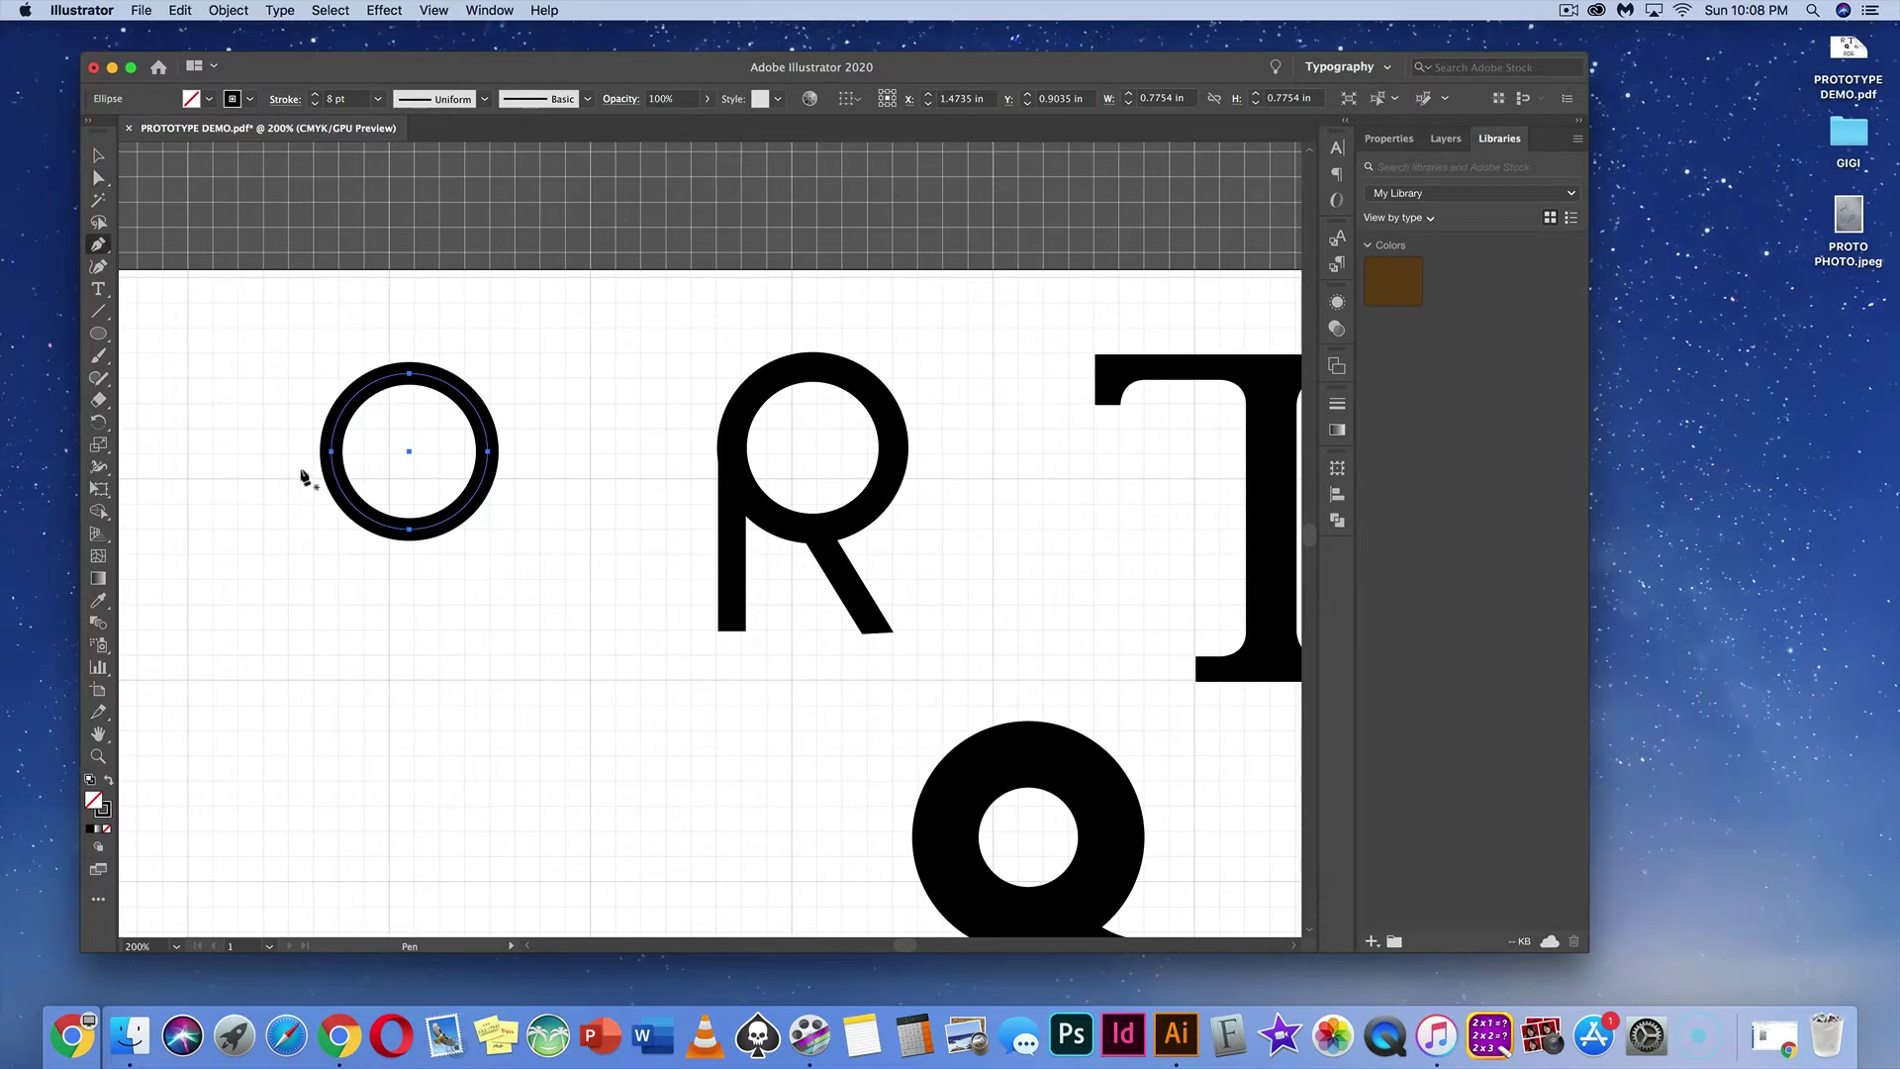
key("a")
key("p")
left_click(331, 478)
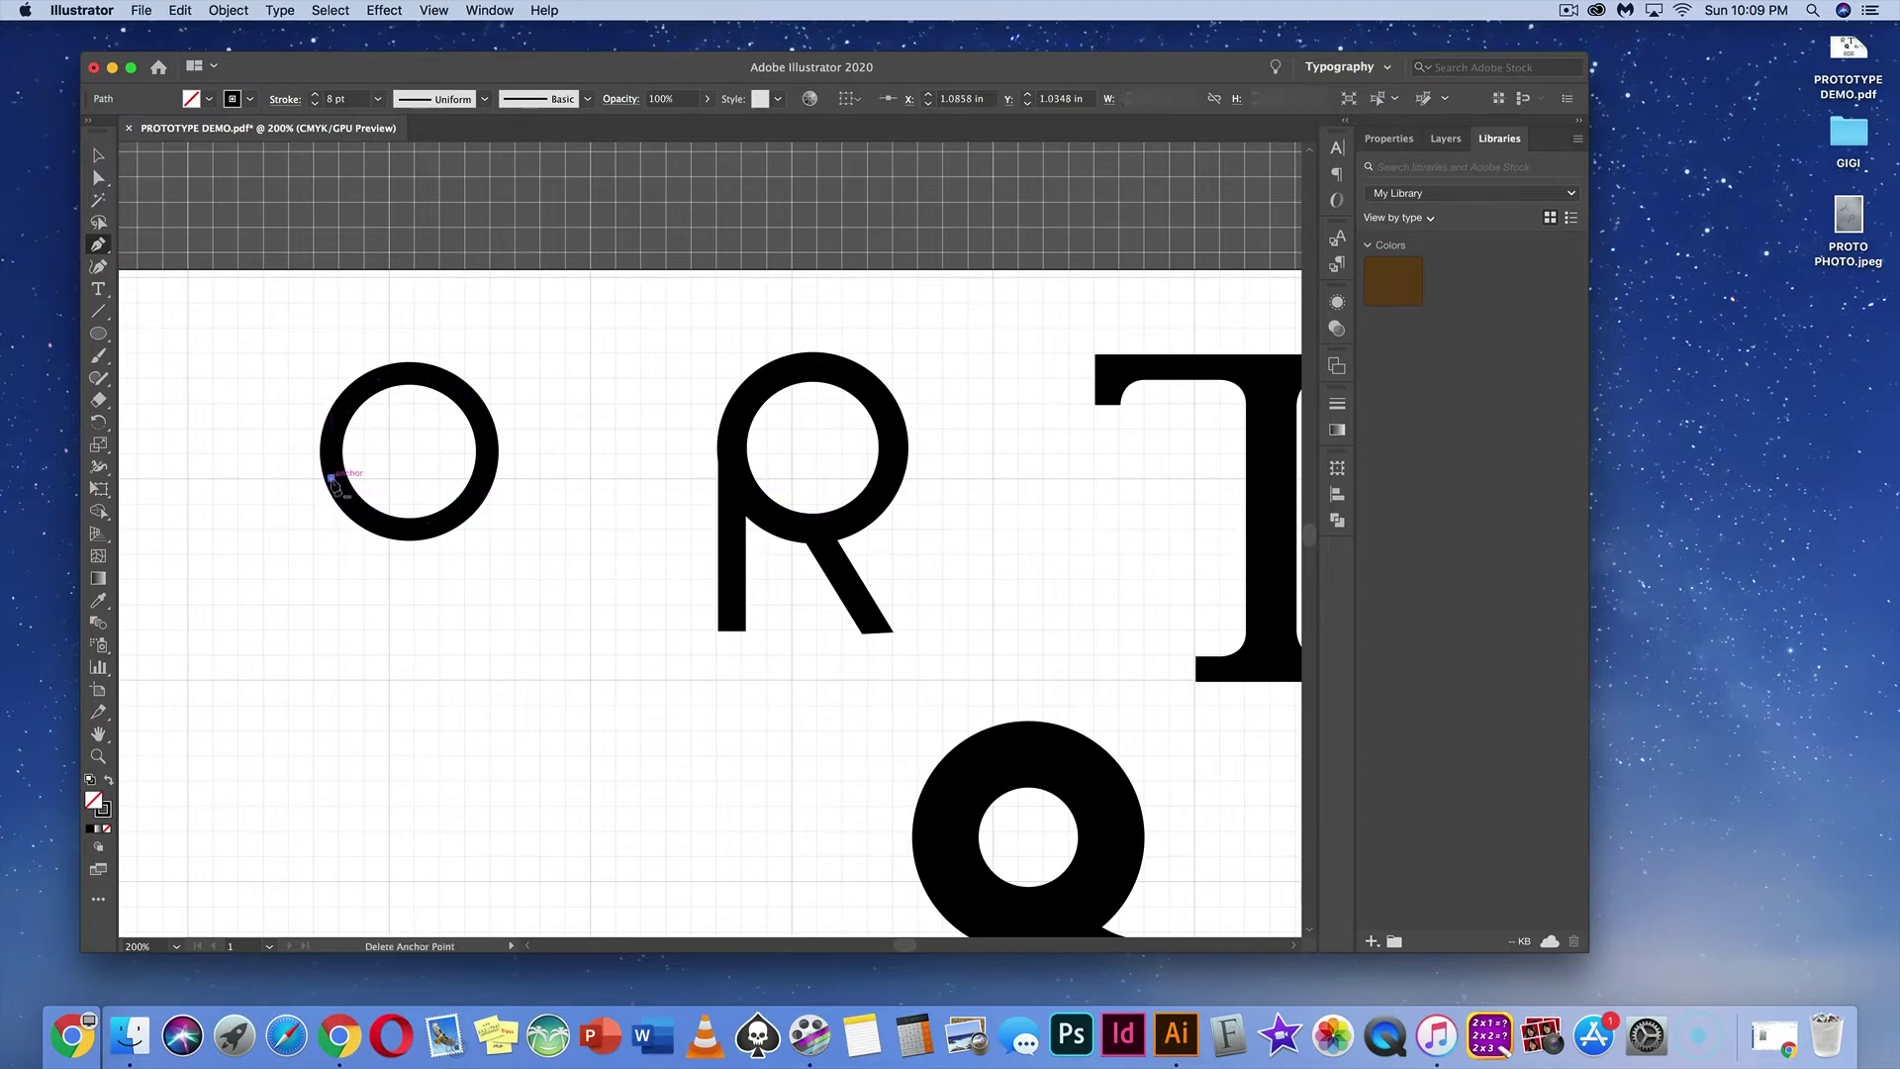
left_click(331, 632)
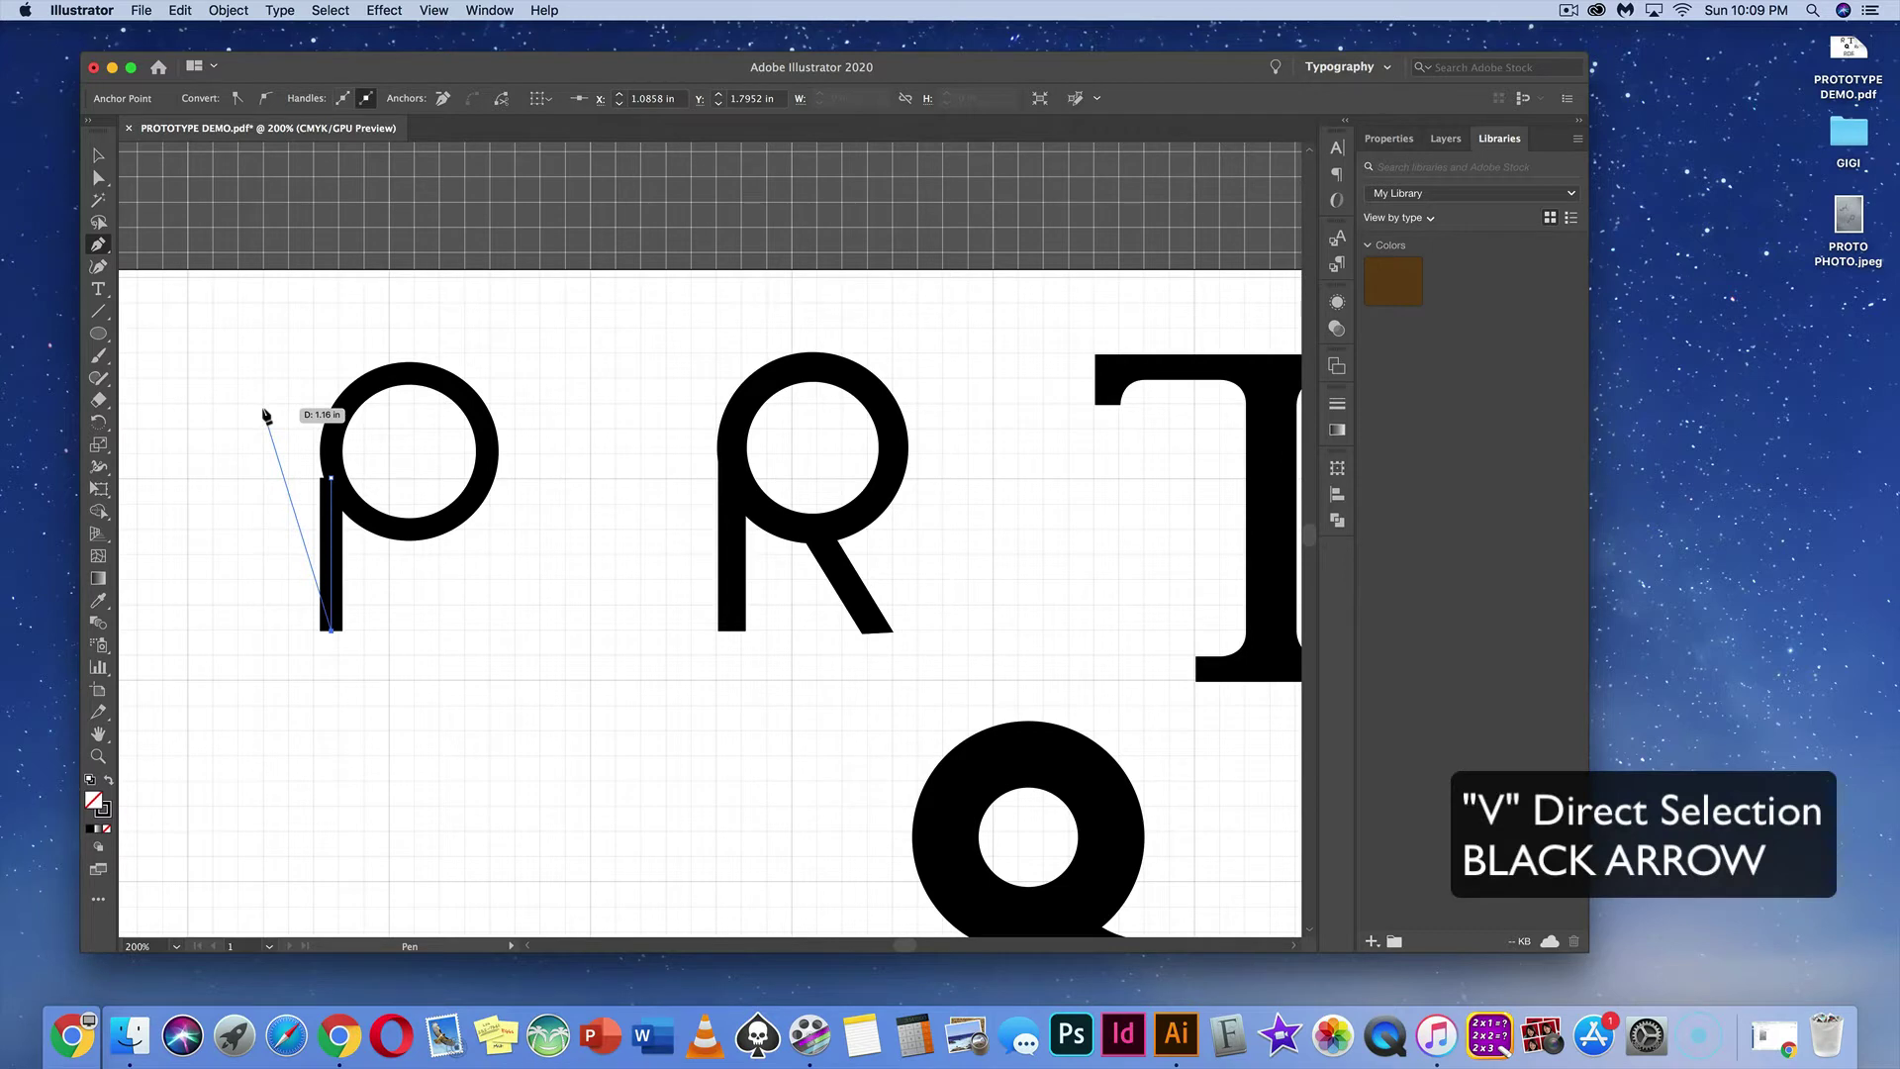
Step: Shift the new stem slightly to the left and set its stroke weight to 8.25 pt
key("v")
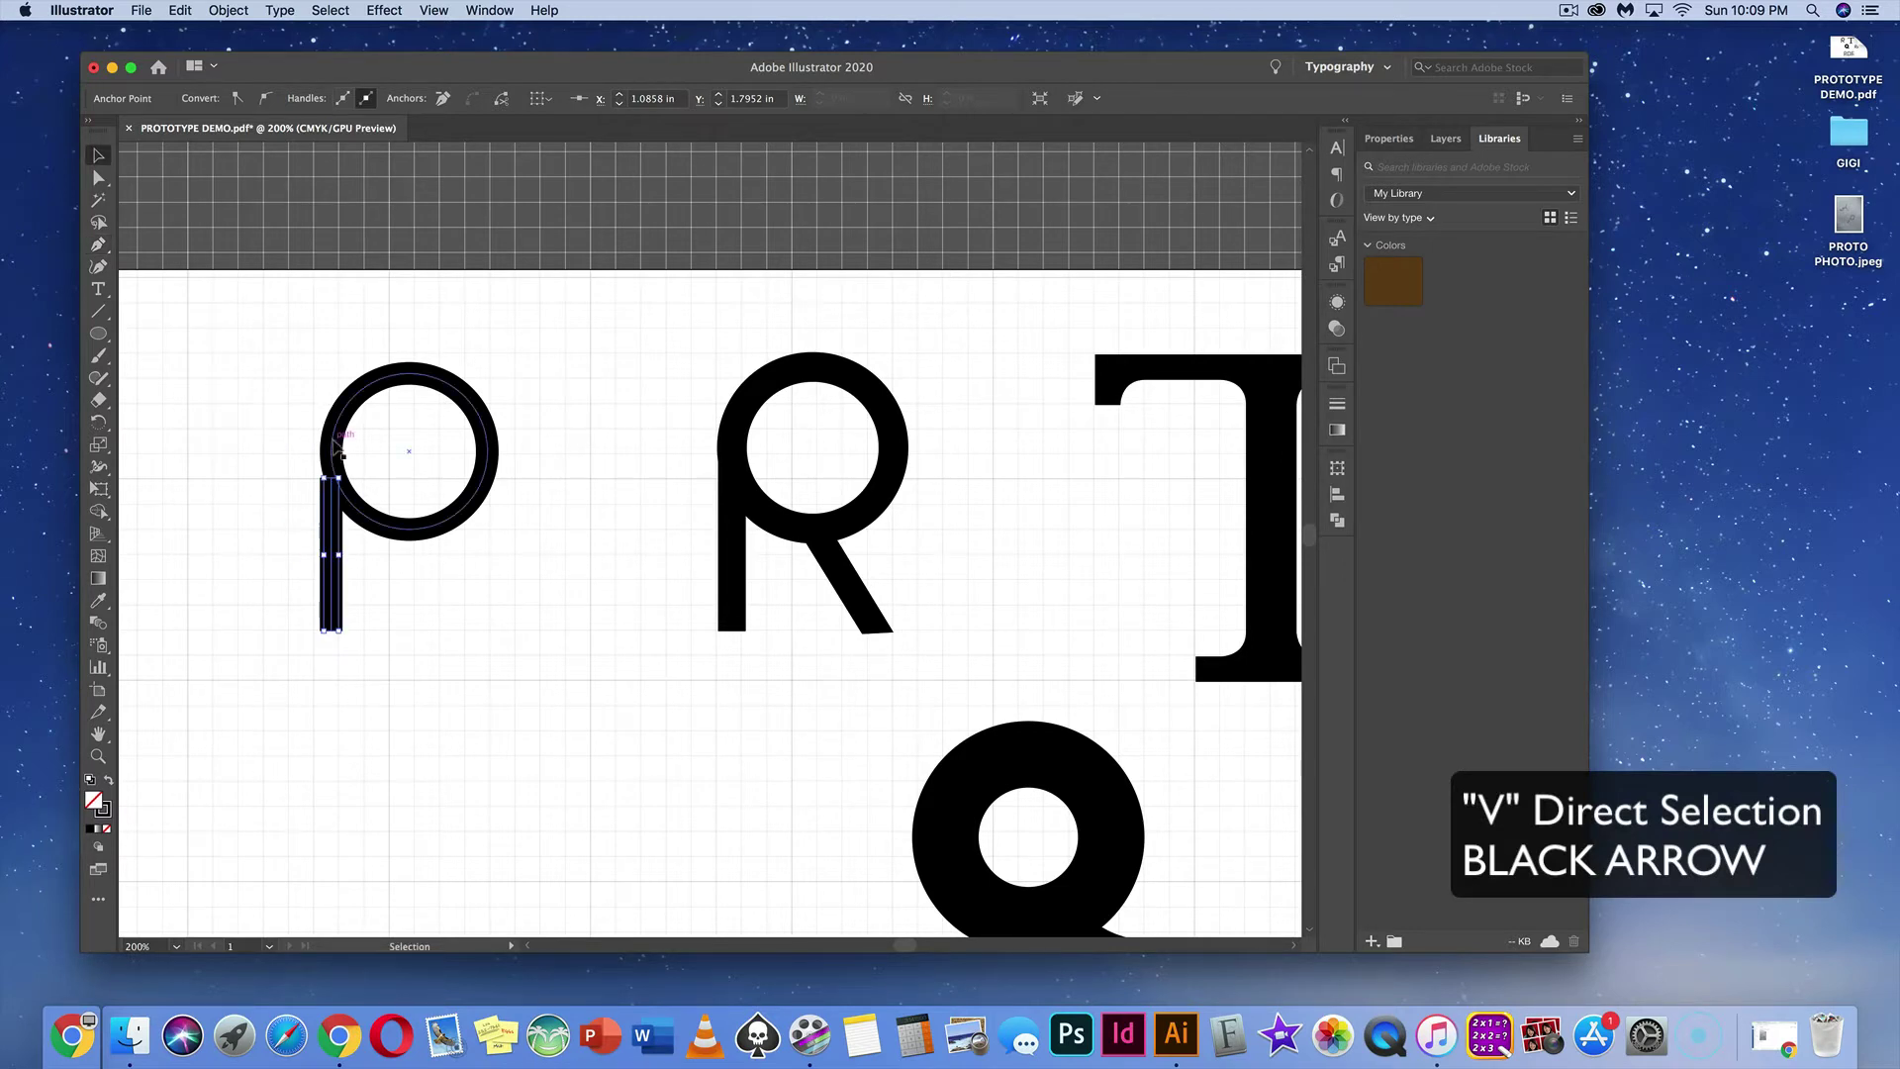
left_click(329, 503)
left_click(330, 509)
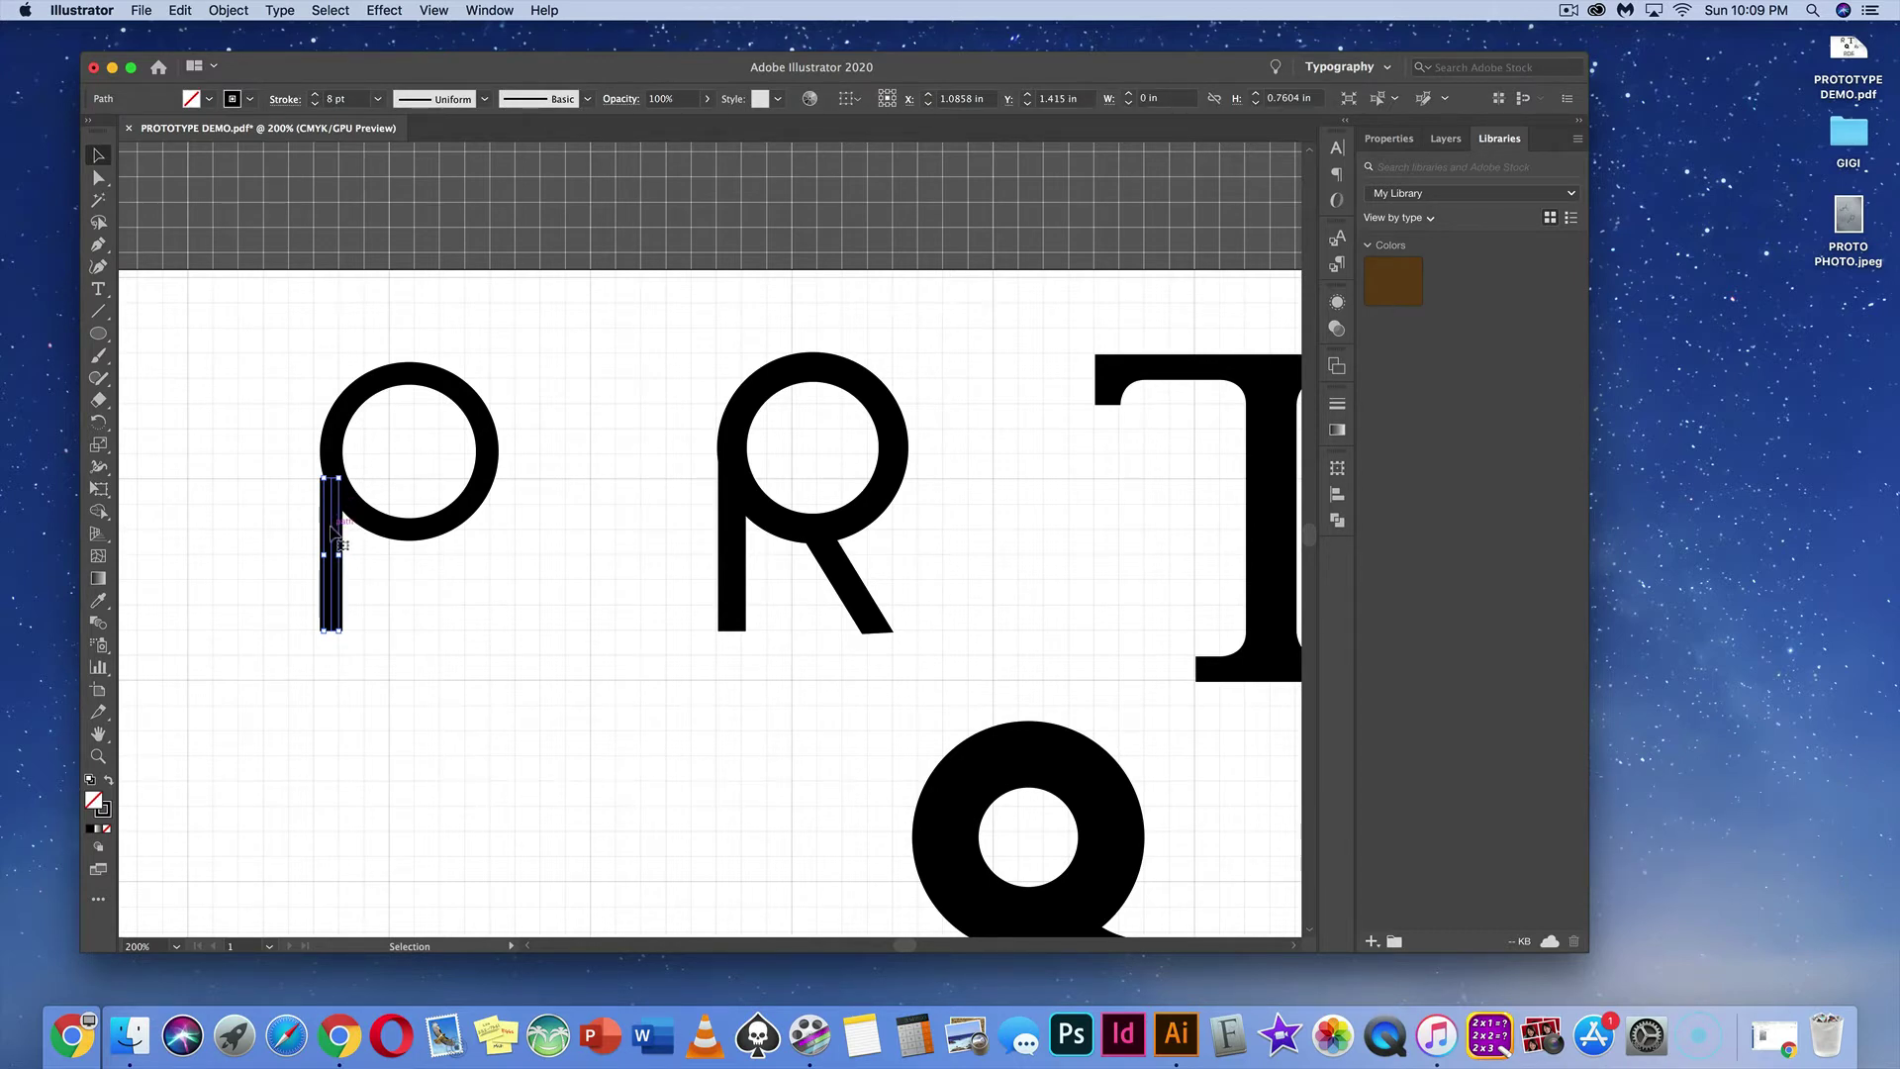
left_click_drag(334, 535, 328, 536)
left_click(333, 103)
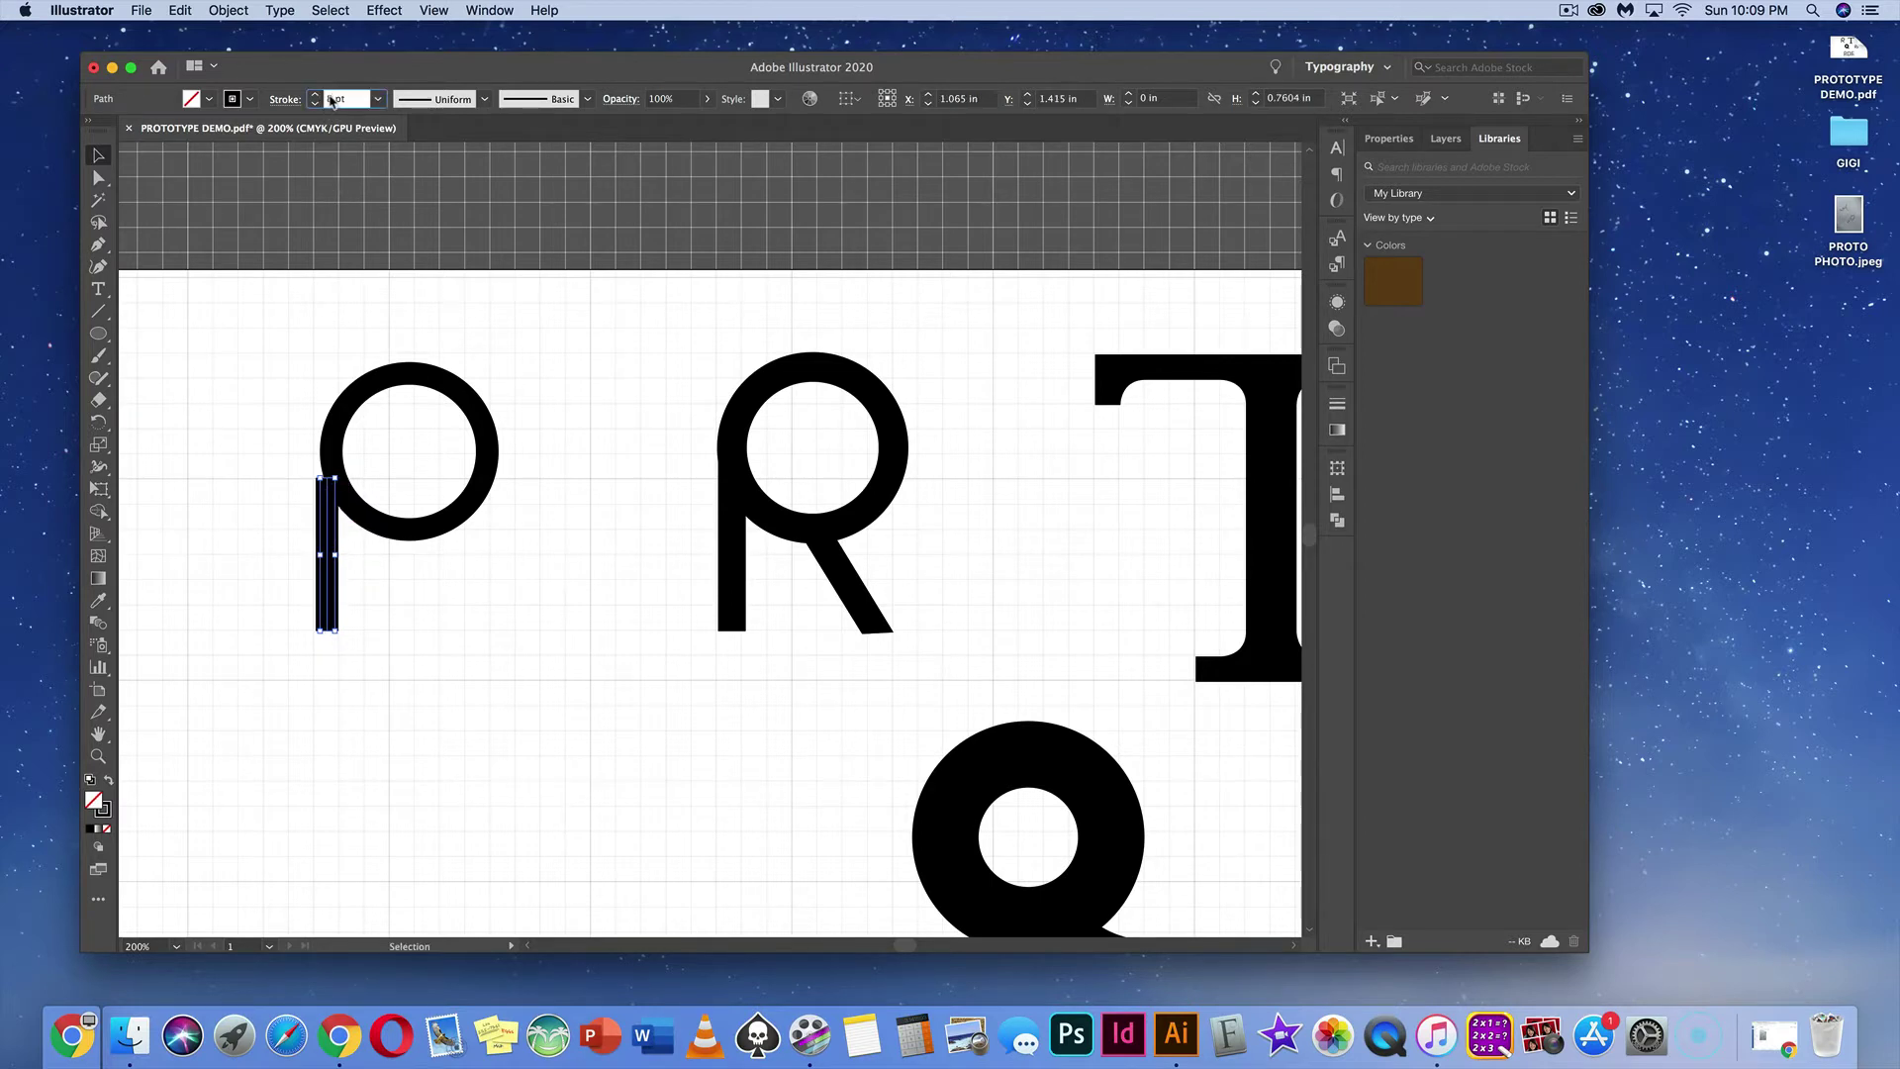
type(".25")
key("Return")
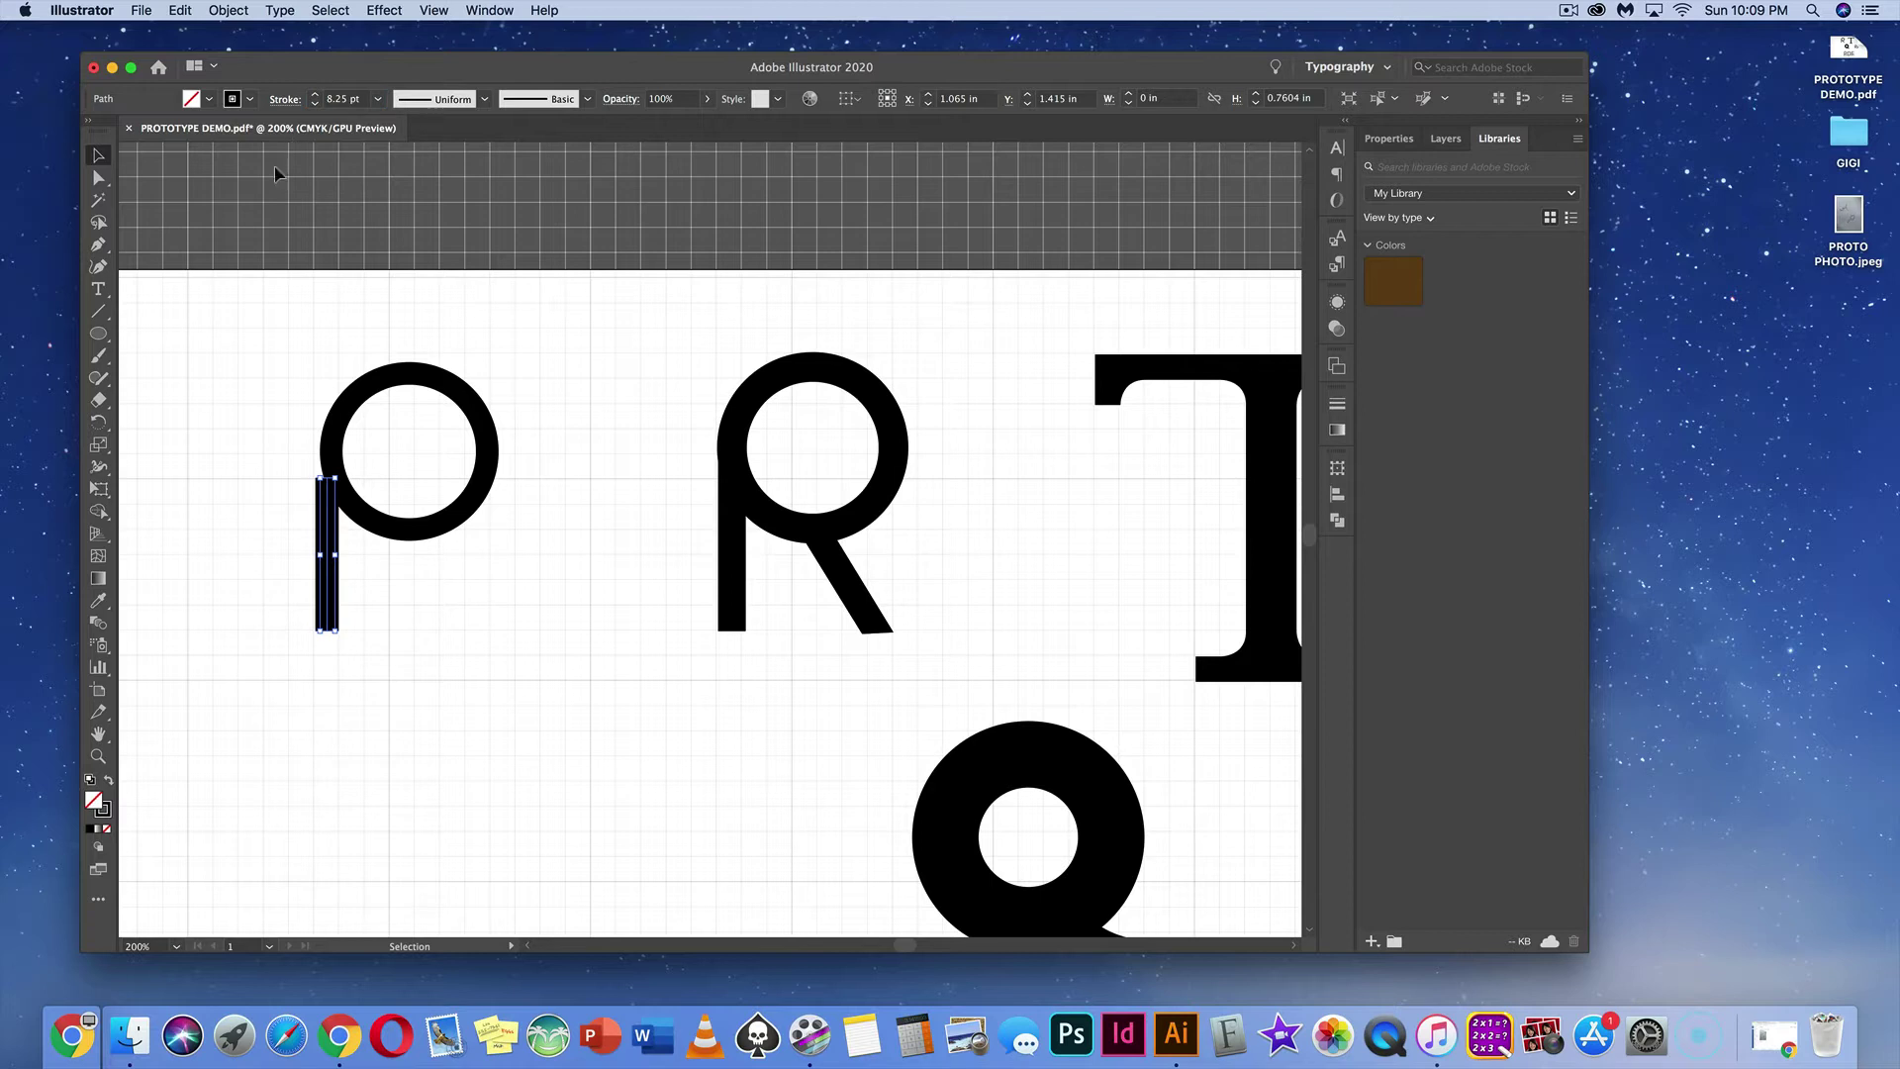
left_click(194, 614)
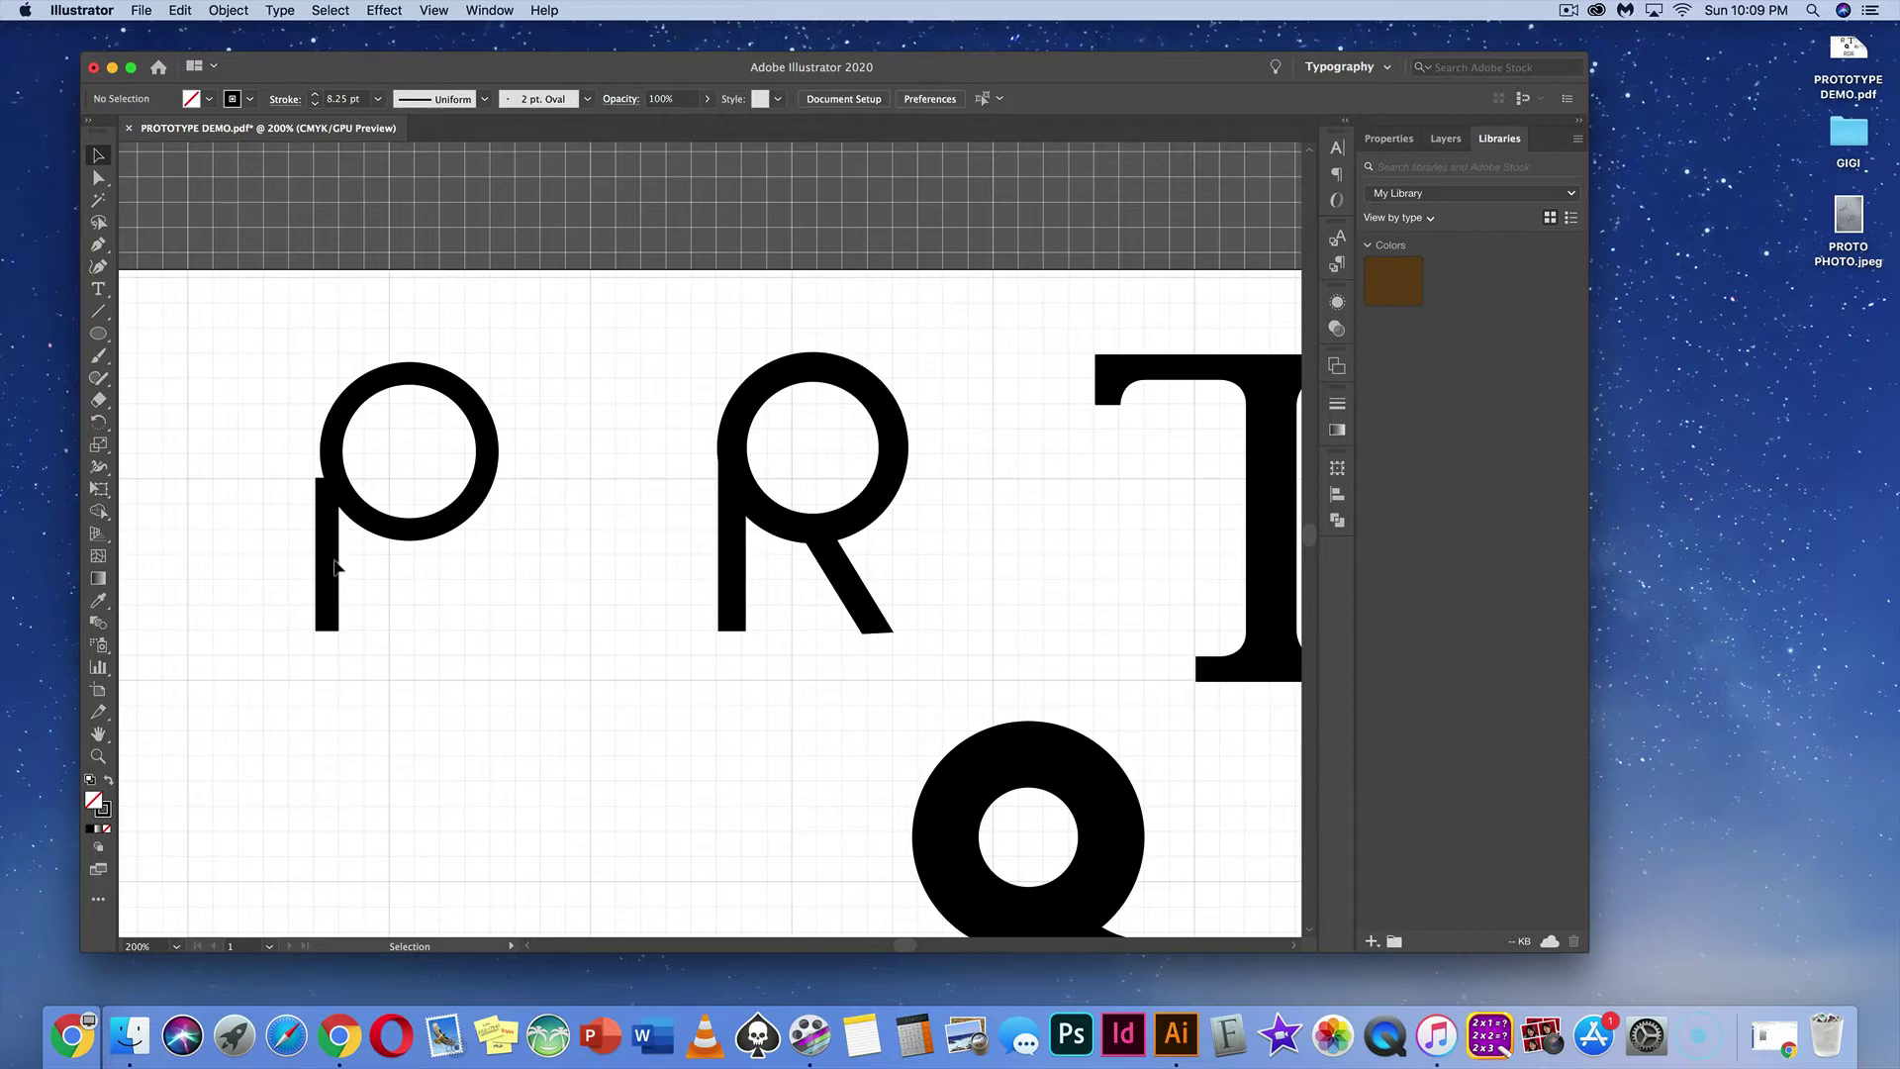
Step: Set the new circle's stroke weight to 8.25 pt and deselect it
left_click(365, 515)
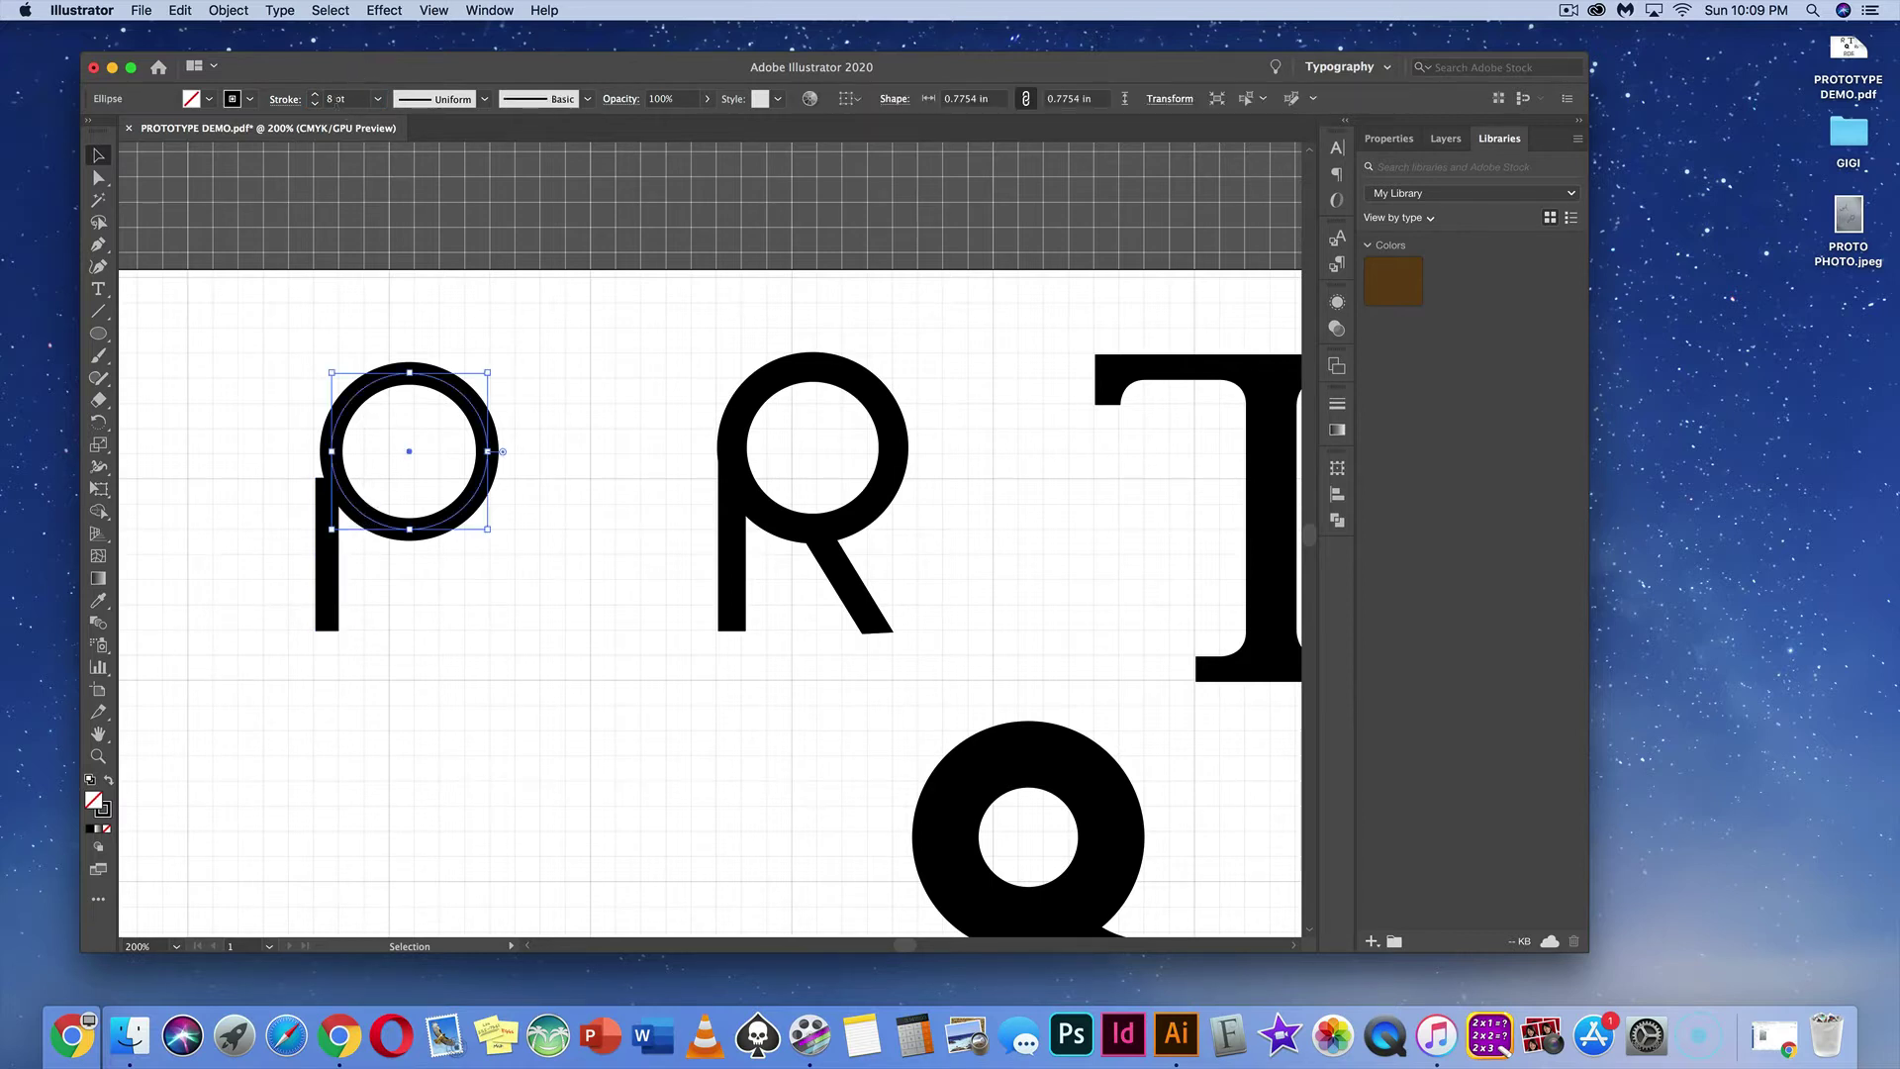
left_click(339, 100)
key("BackSpace")
type(".25")
key("Return")
left_click(454, 303)
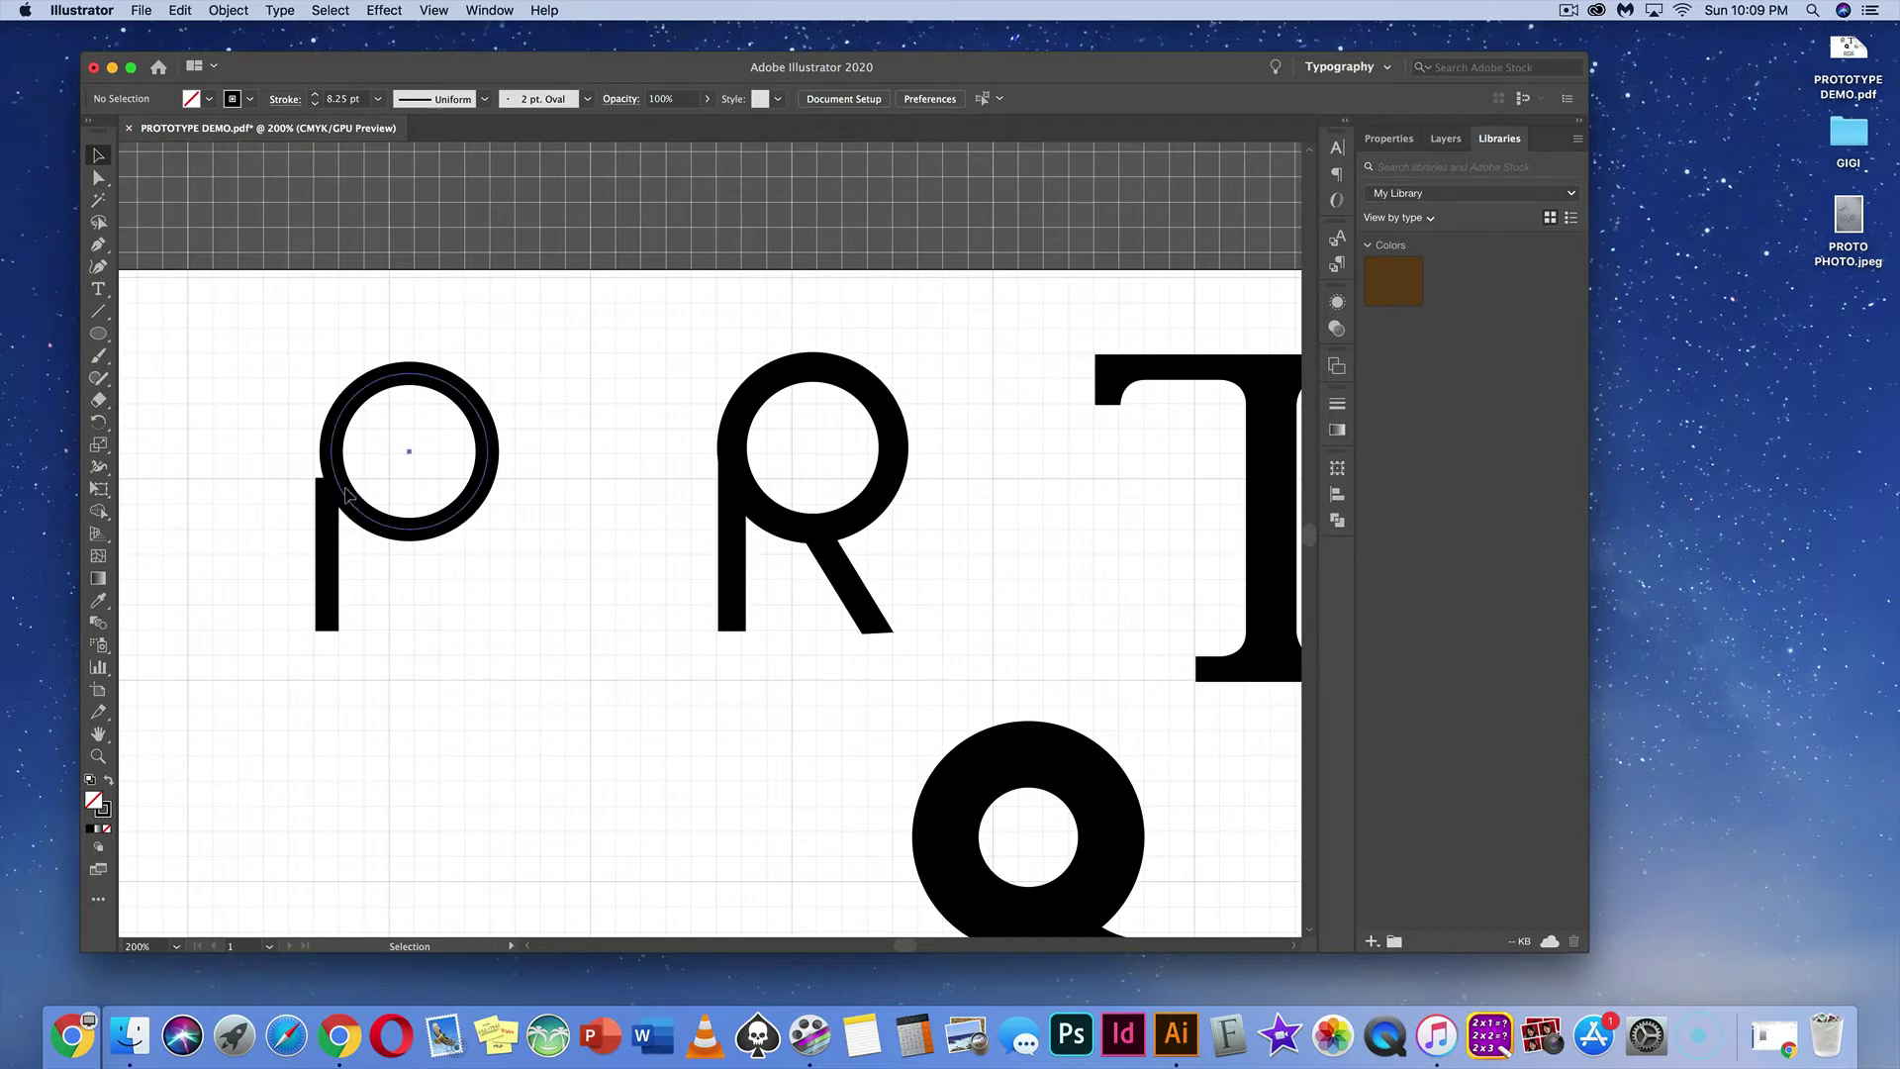
Step: Draw a diagonal leg about 0.53 in long with the Pen tool, from the circle's bottom to the stem's baseline, and deselect it
left_click(347, 493)
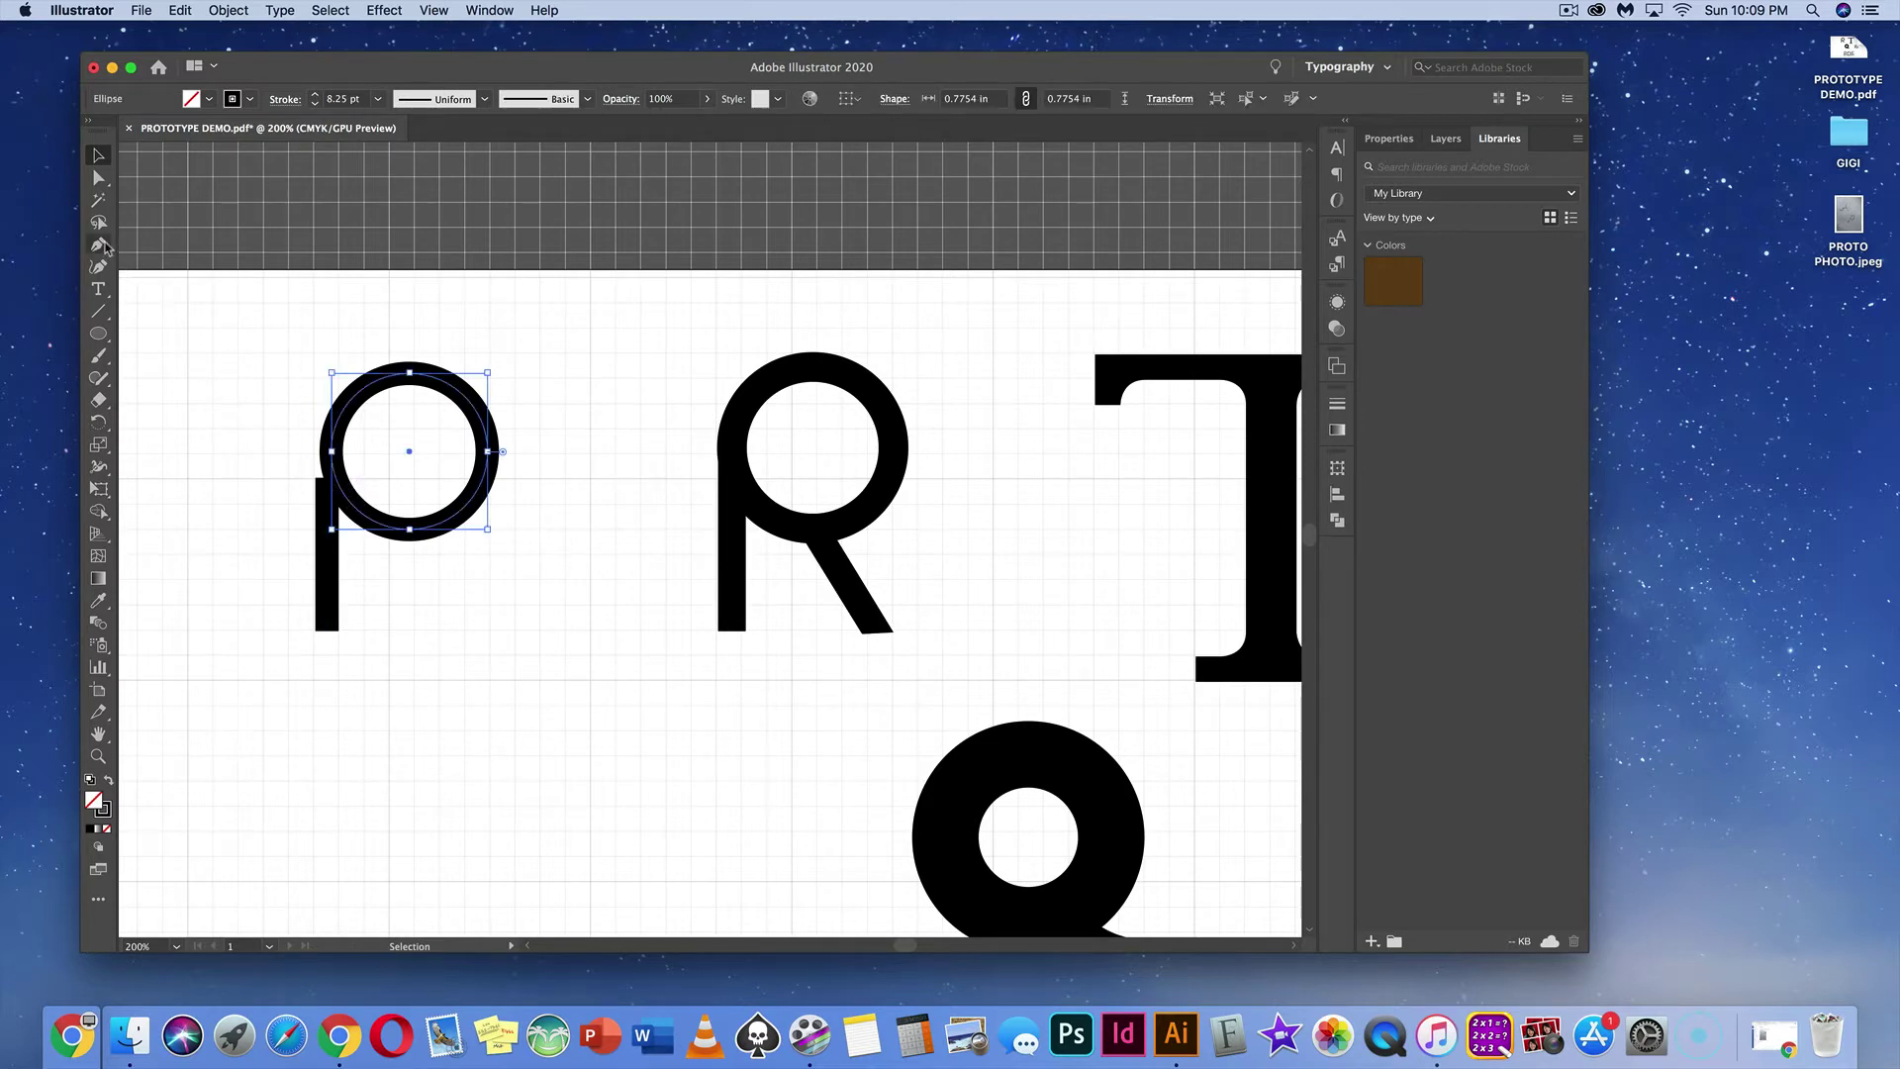
key("a")
key("p")
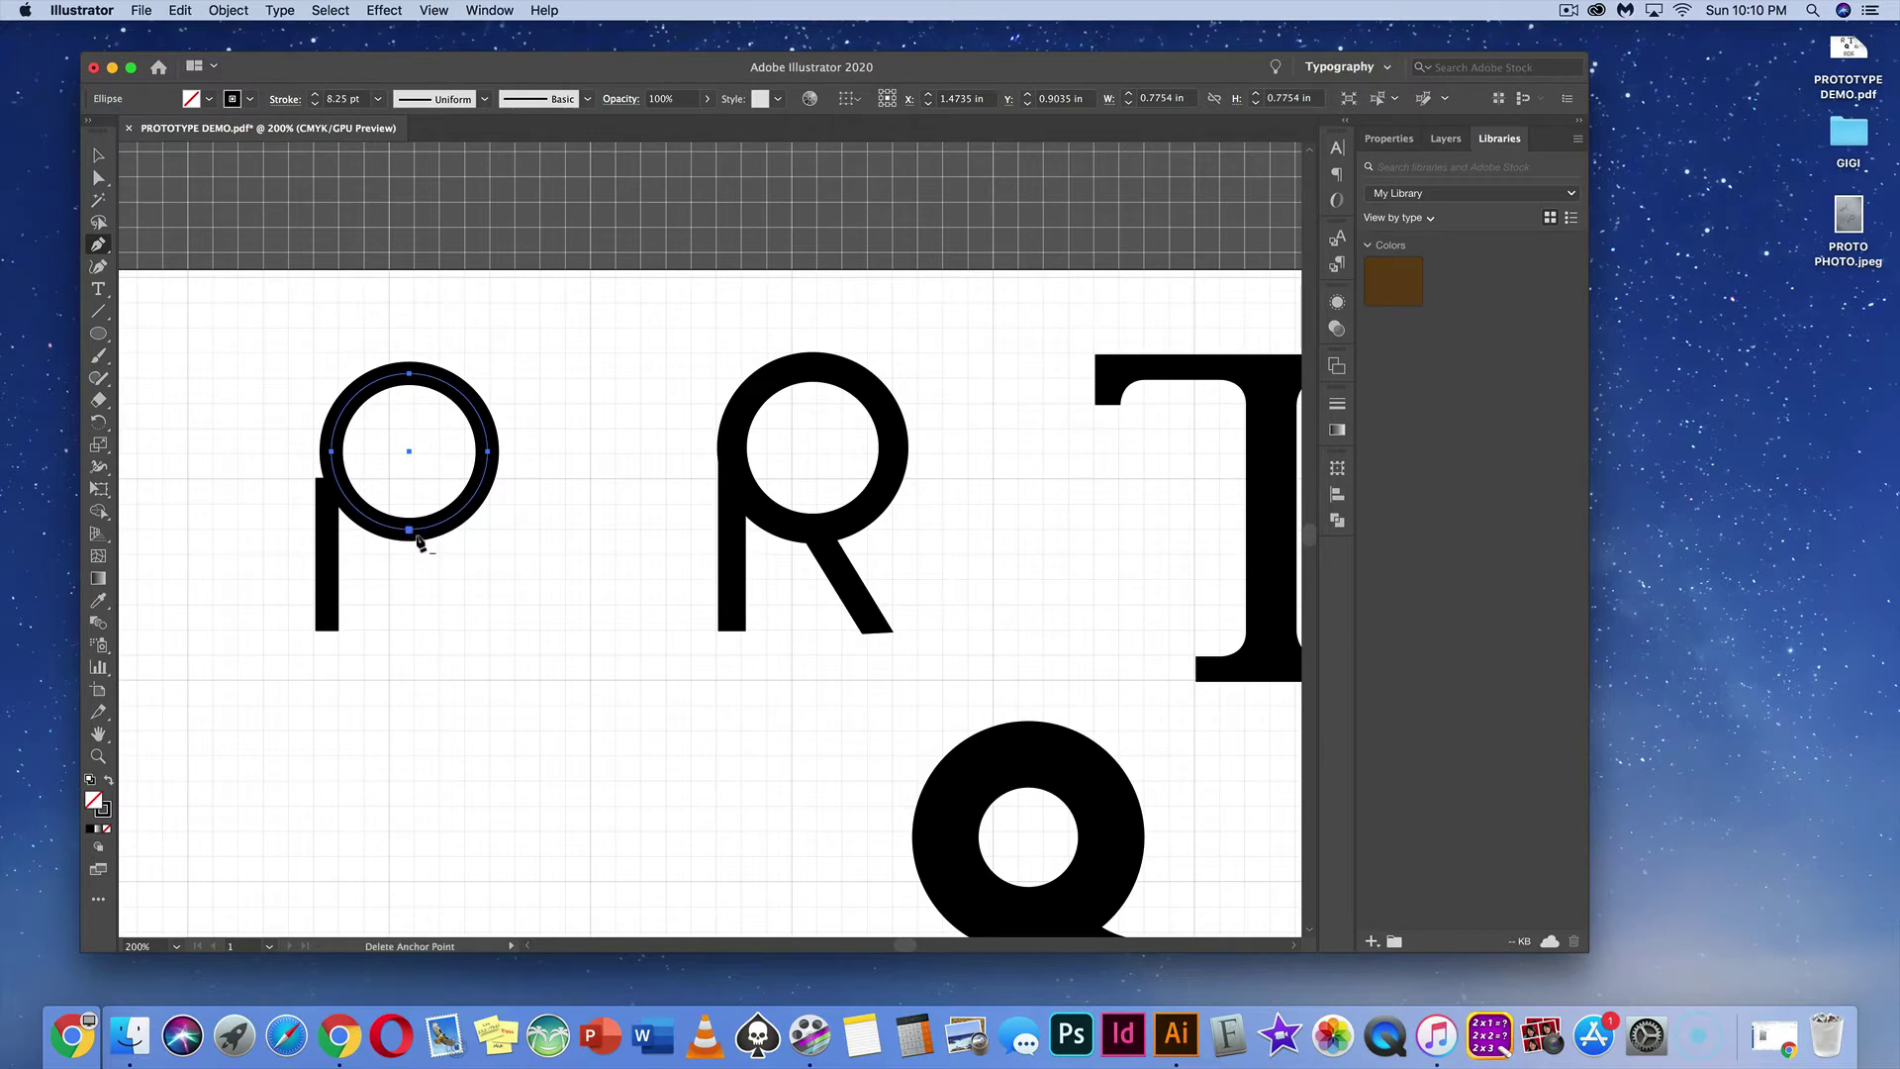
left_click(417, 535)
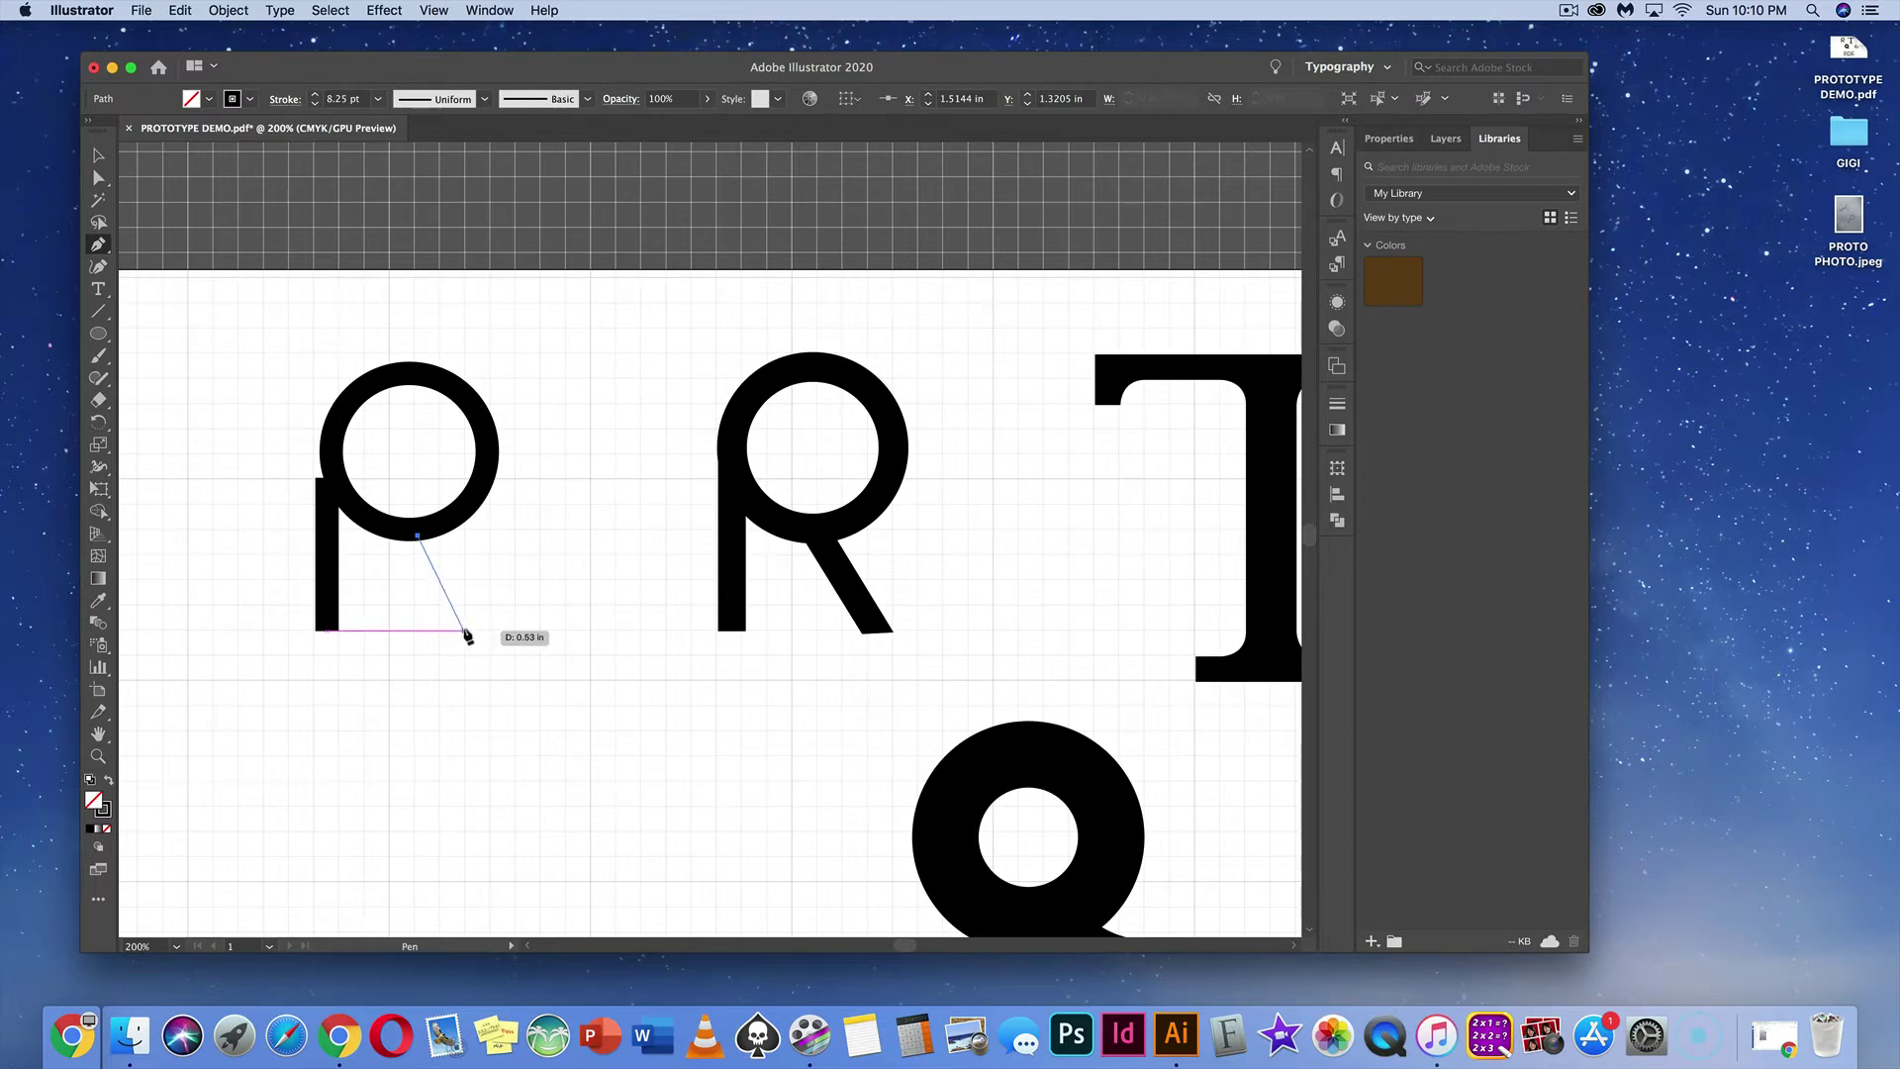
left_click(465, 631)
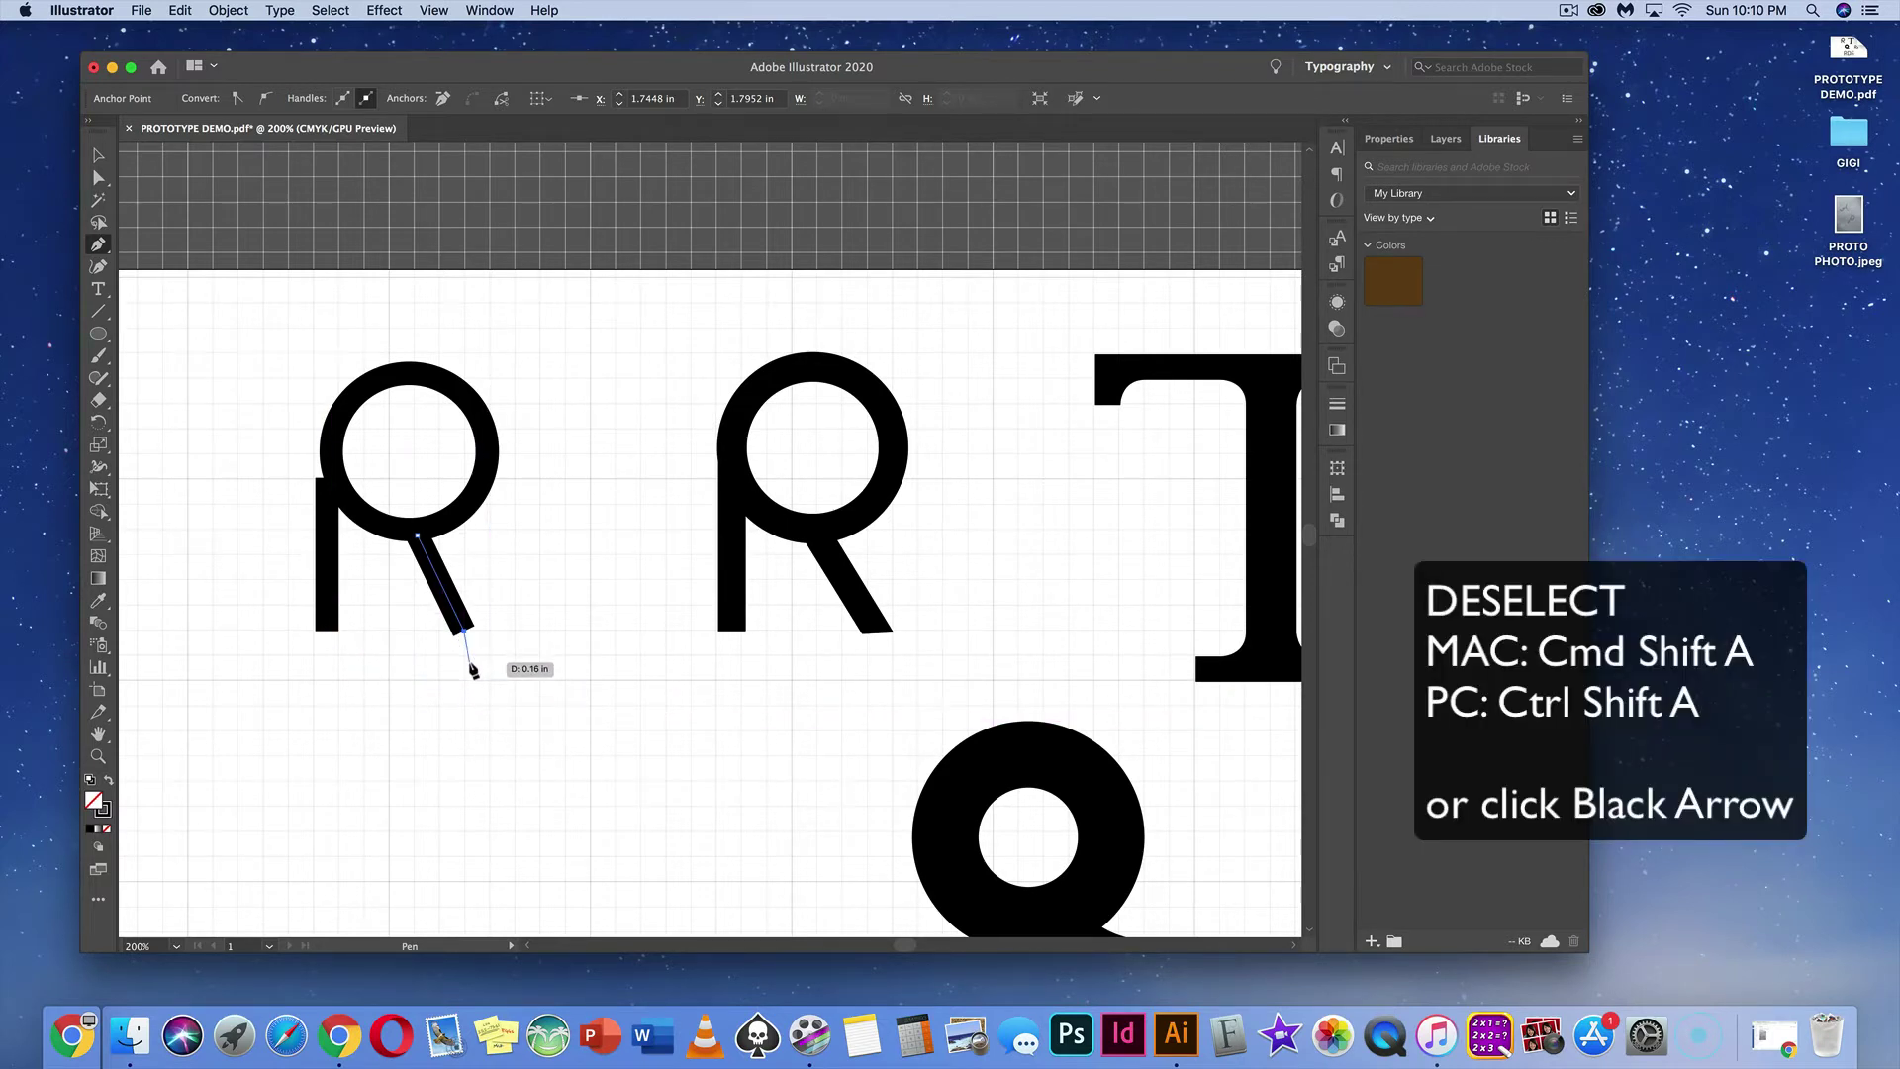
key("super+shift+a")
left_click(328, 9)
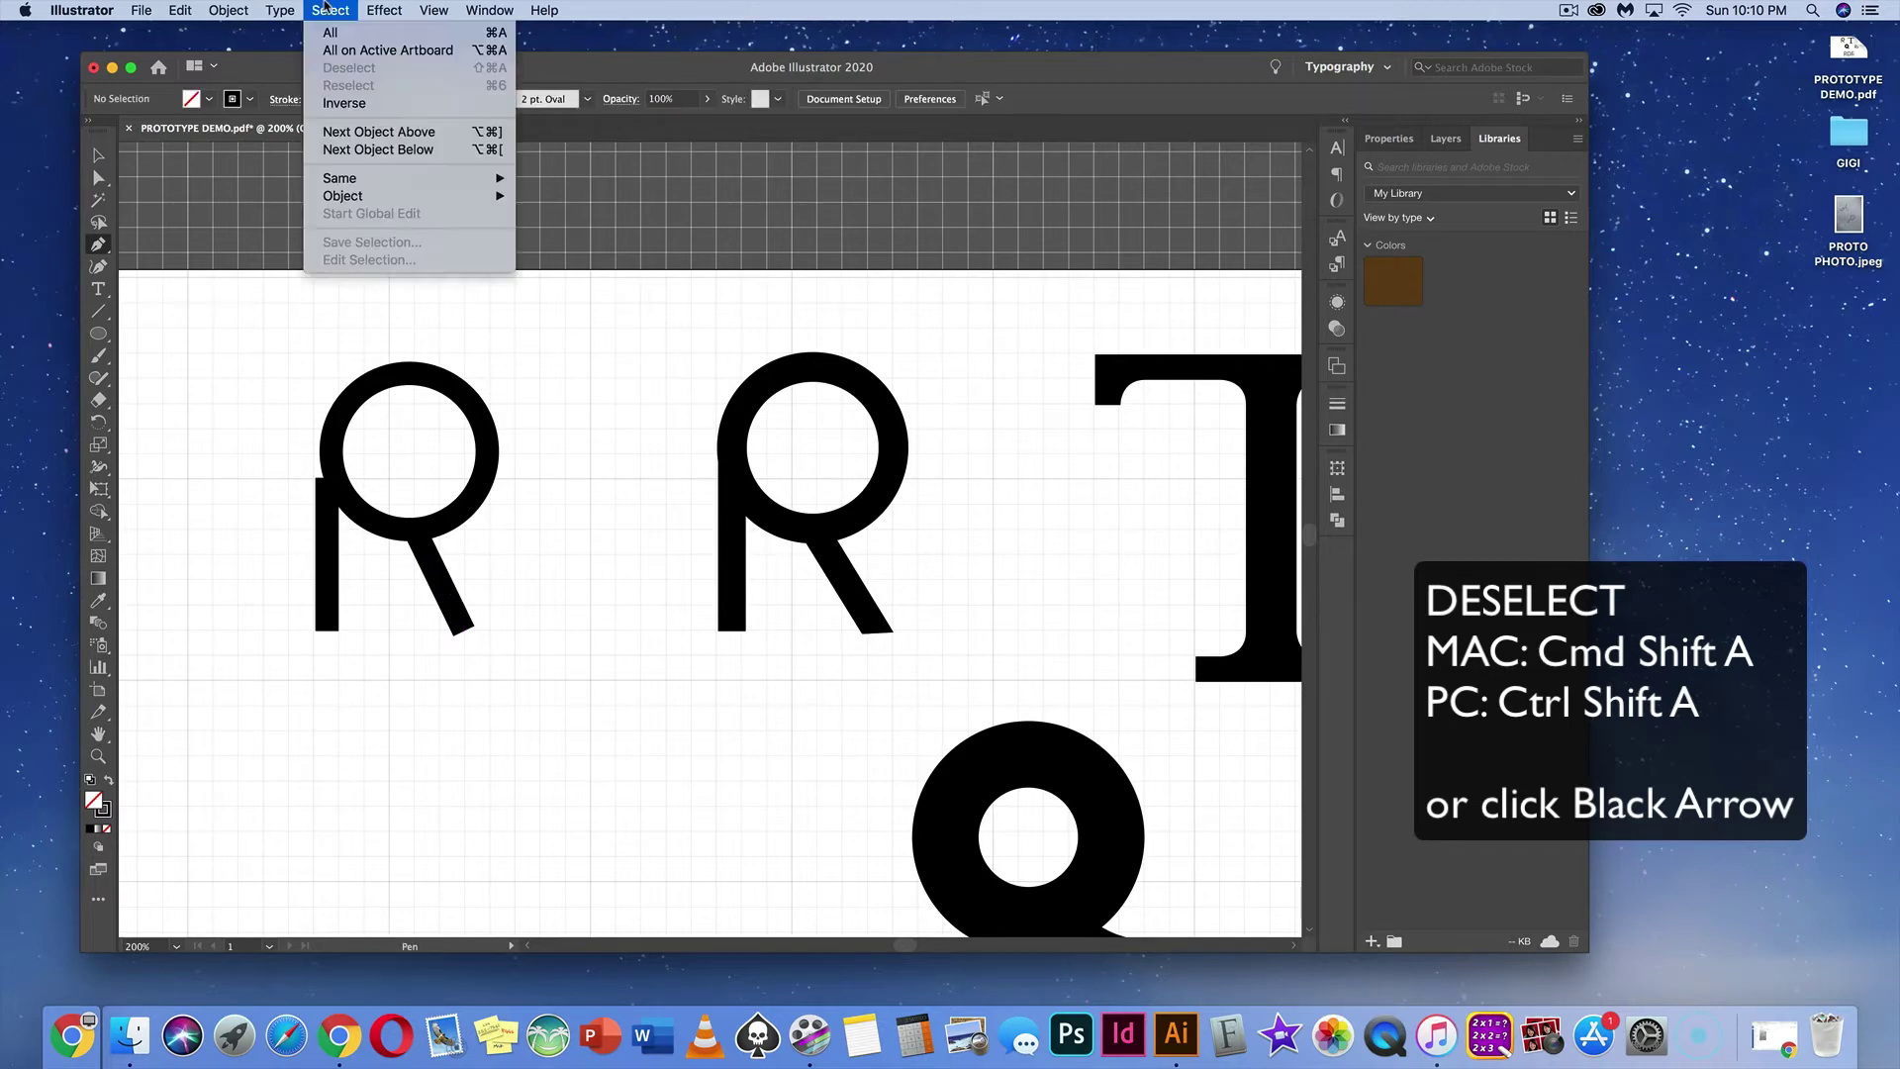
left_click(220, 109)
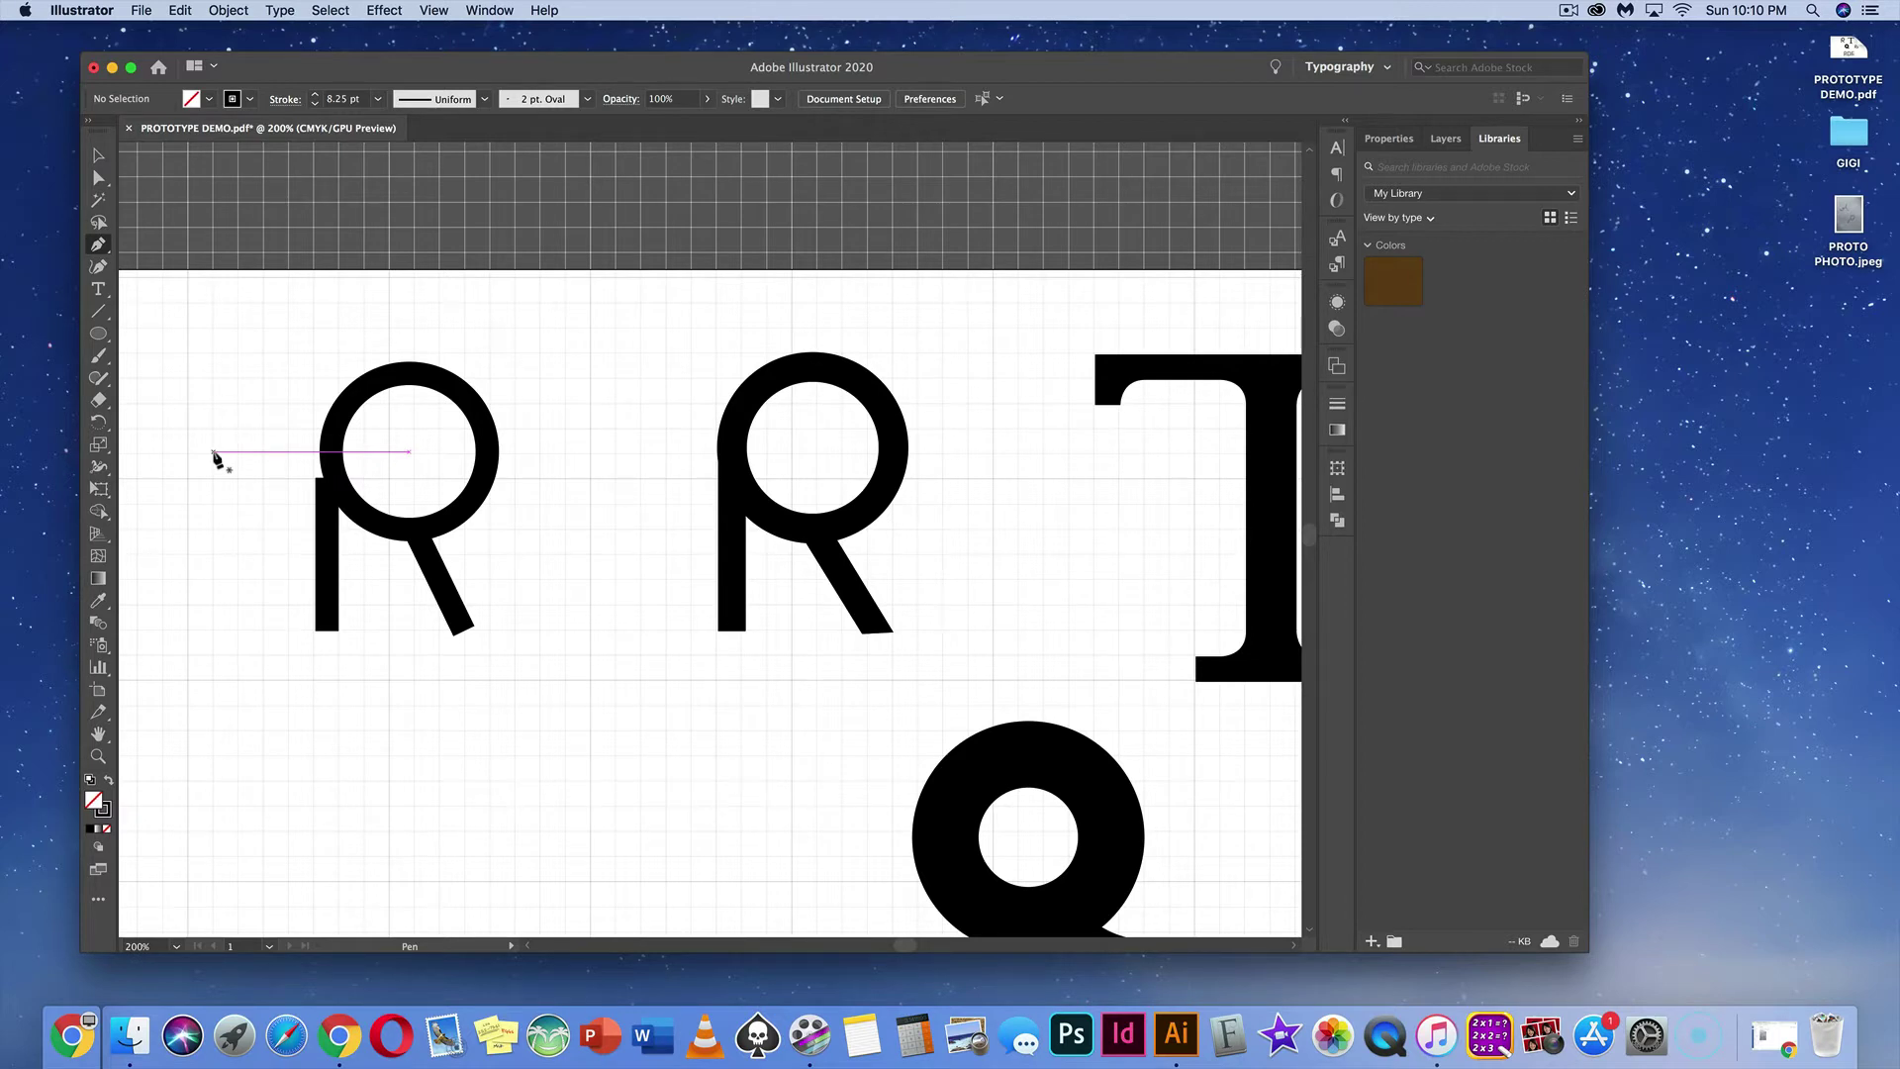
Step: Align the stem with the circle's left edge and extend its top upward to blend into the bowl
left_click(99, 155)
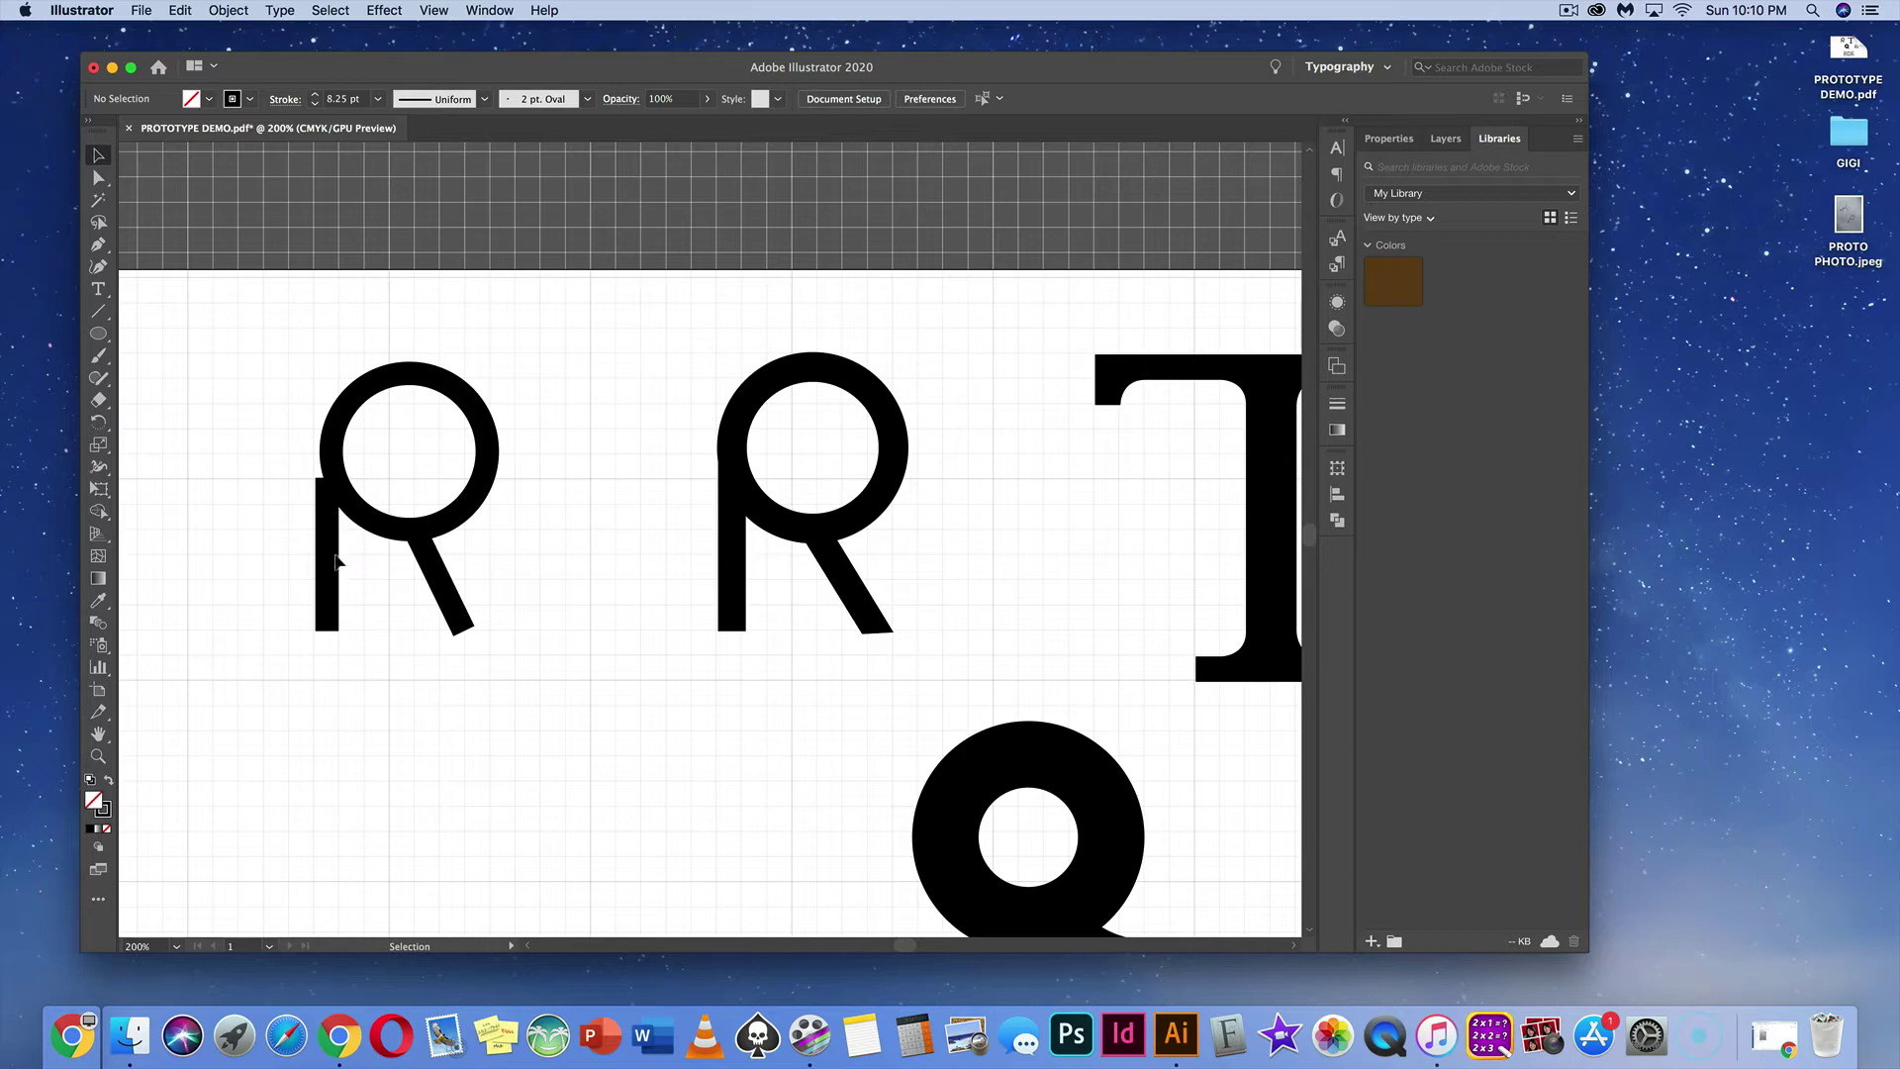
left_click_drag(329, 566, 339, 562)
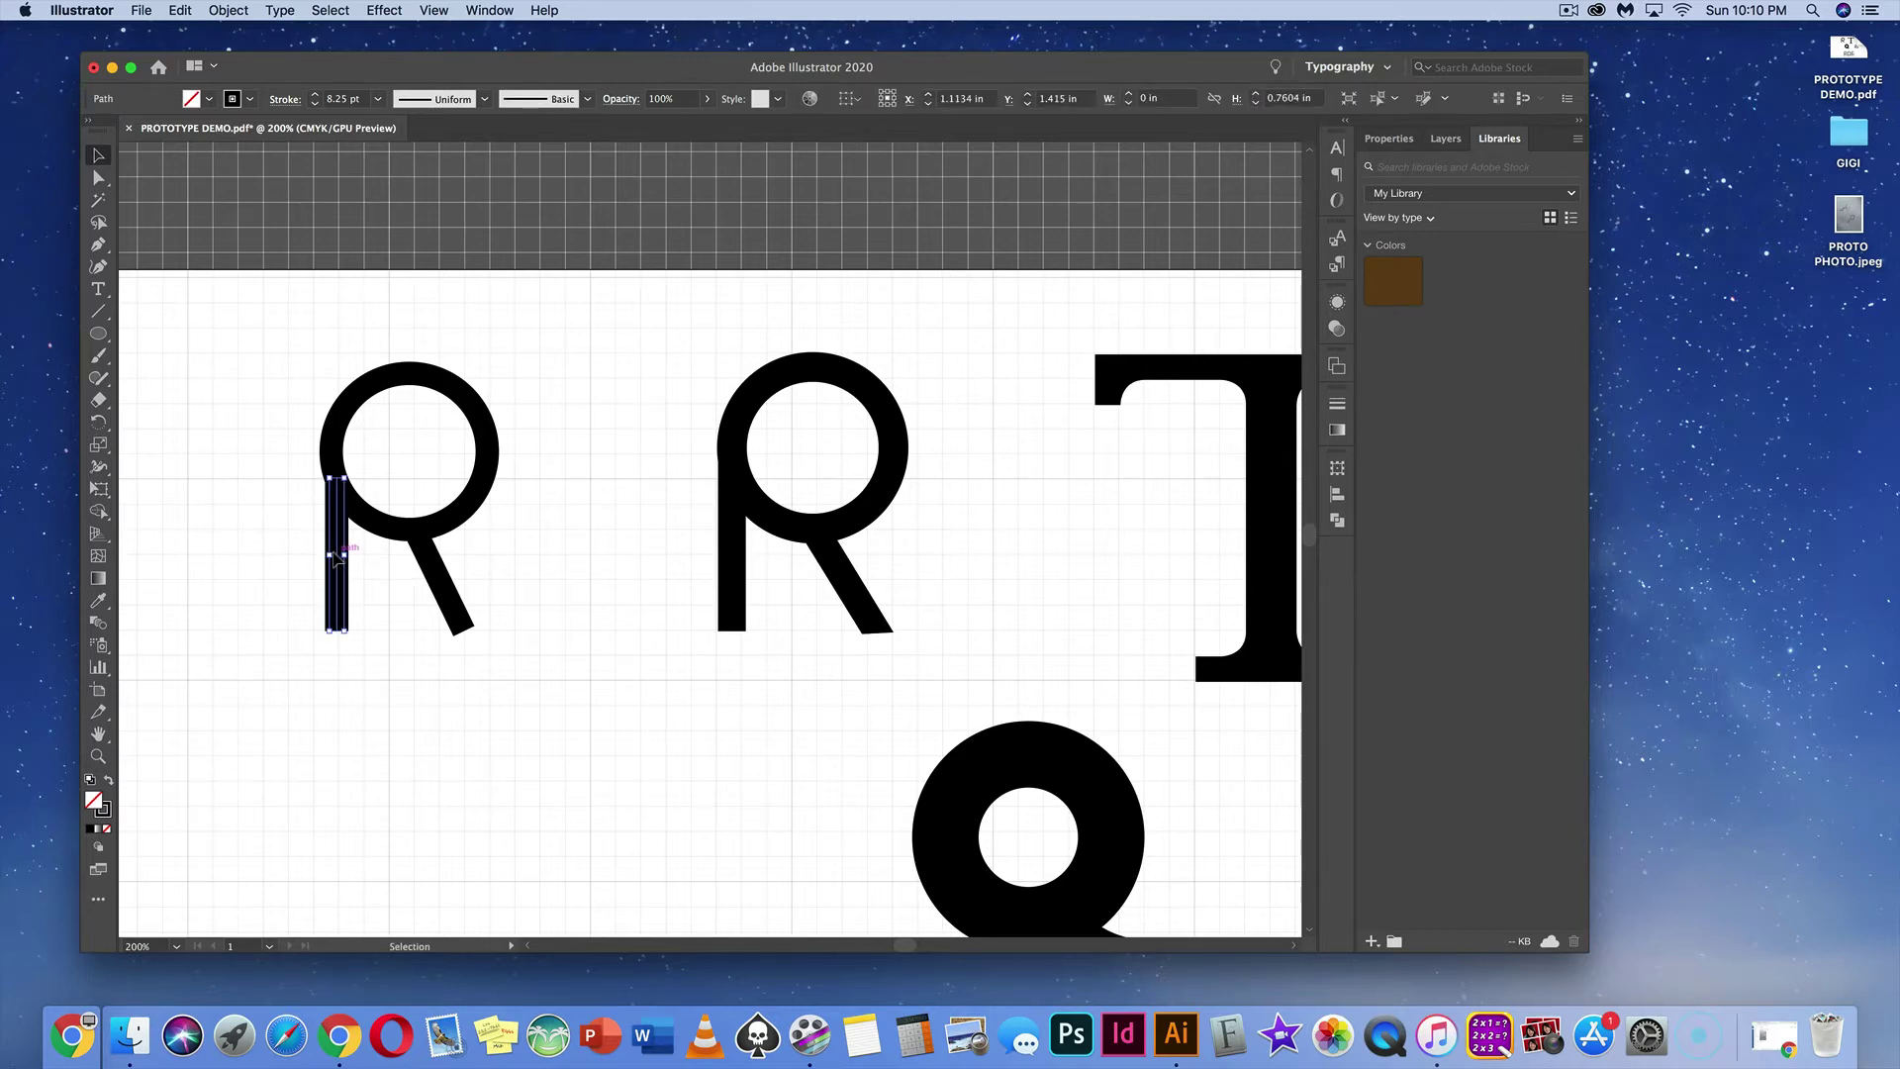
left_click_drag(336, 556, 336, 557)
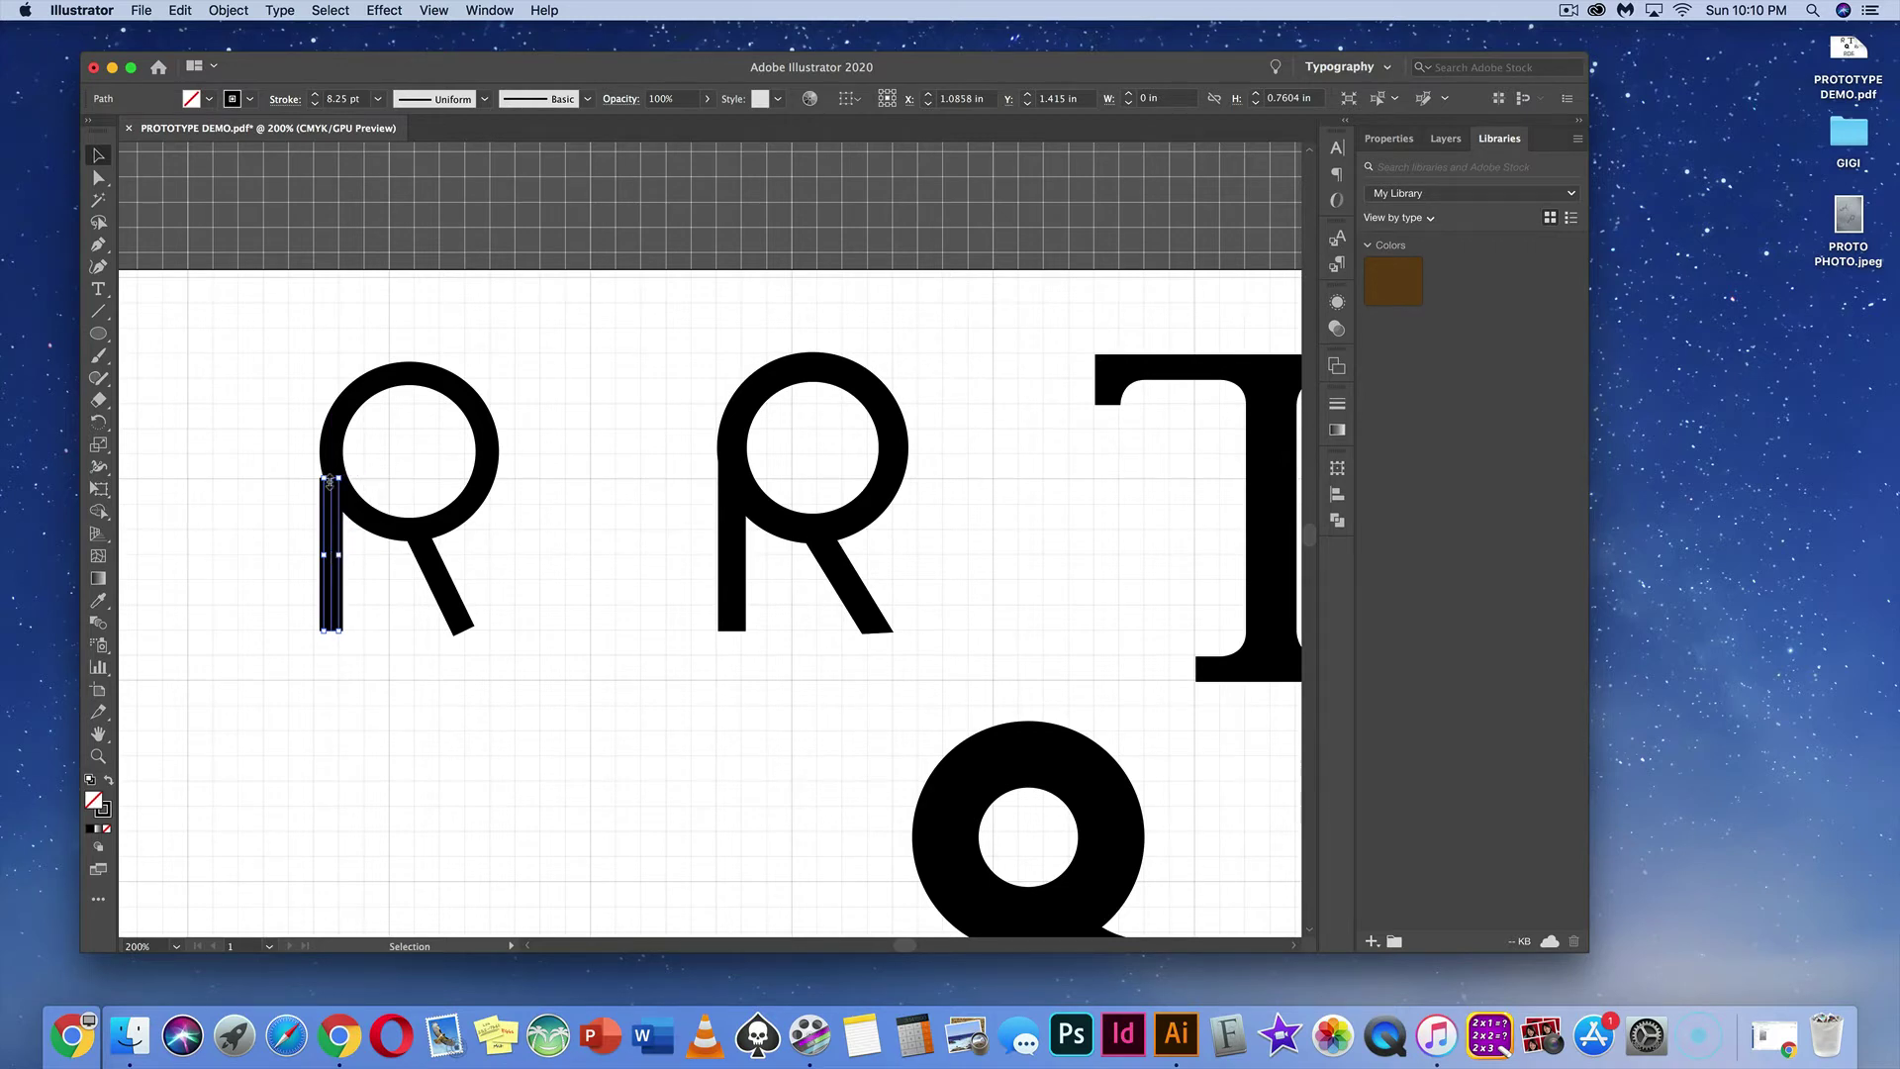
left_click_drag(330, 478, 331, 462)
left_click(362, 562)
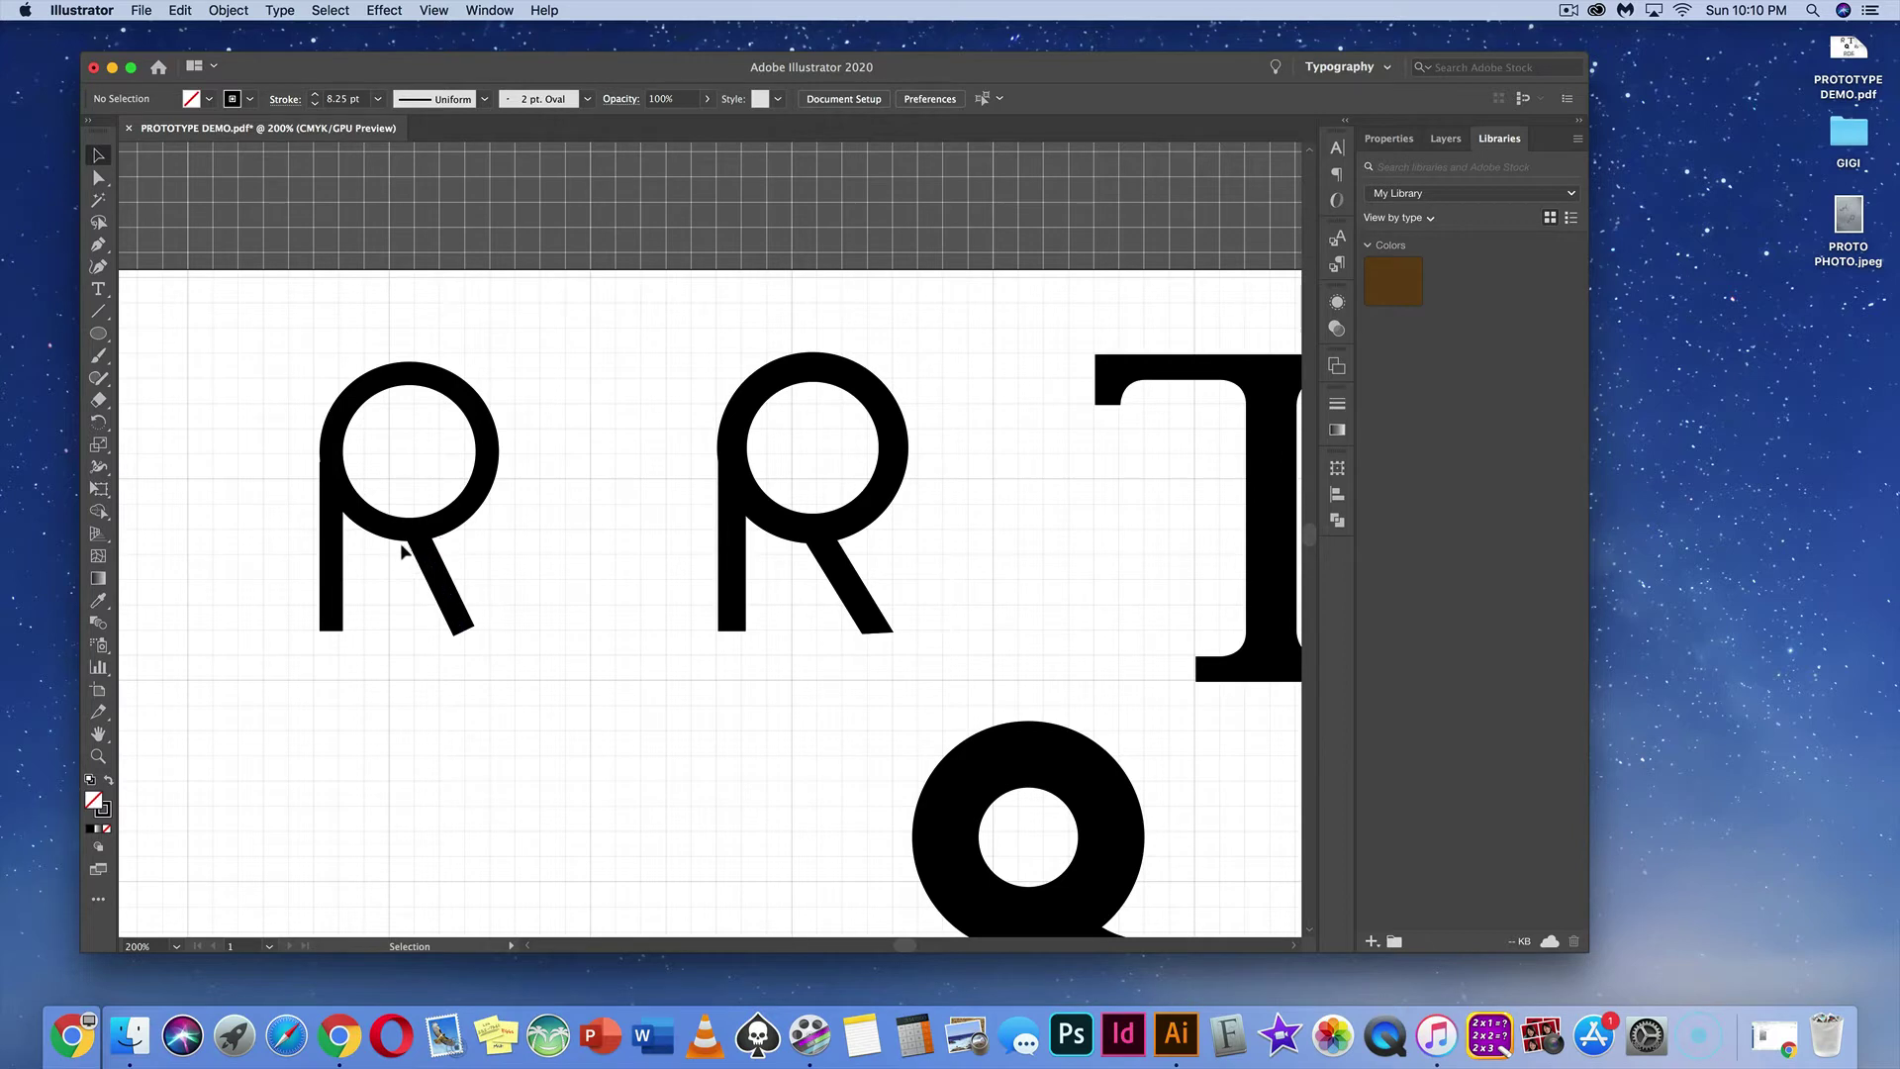
Step: Set the stroke weight of the new R's circle, stem and leg to 9 pt and deselect them
left_click(404, 443)
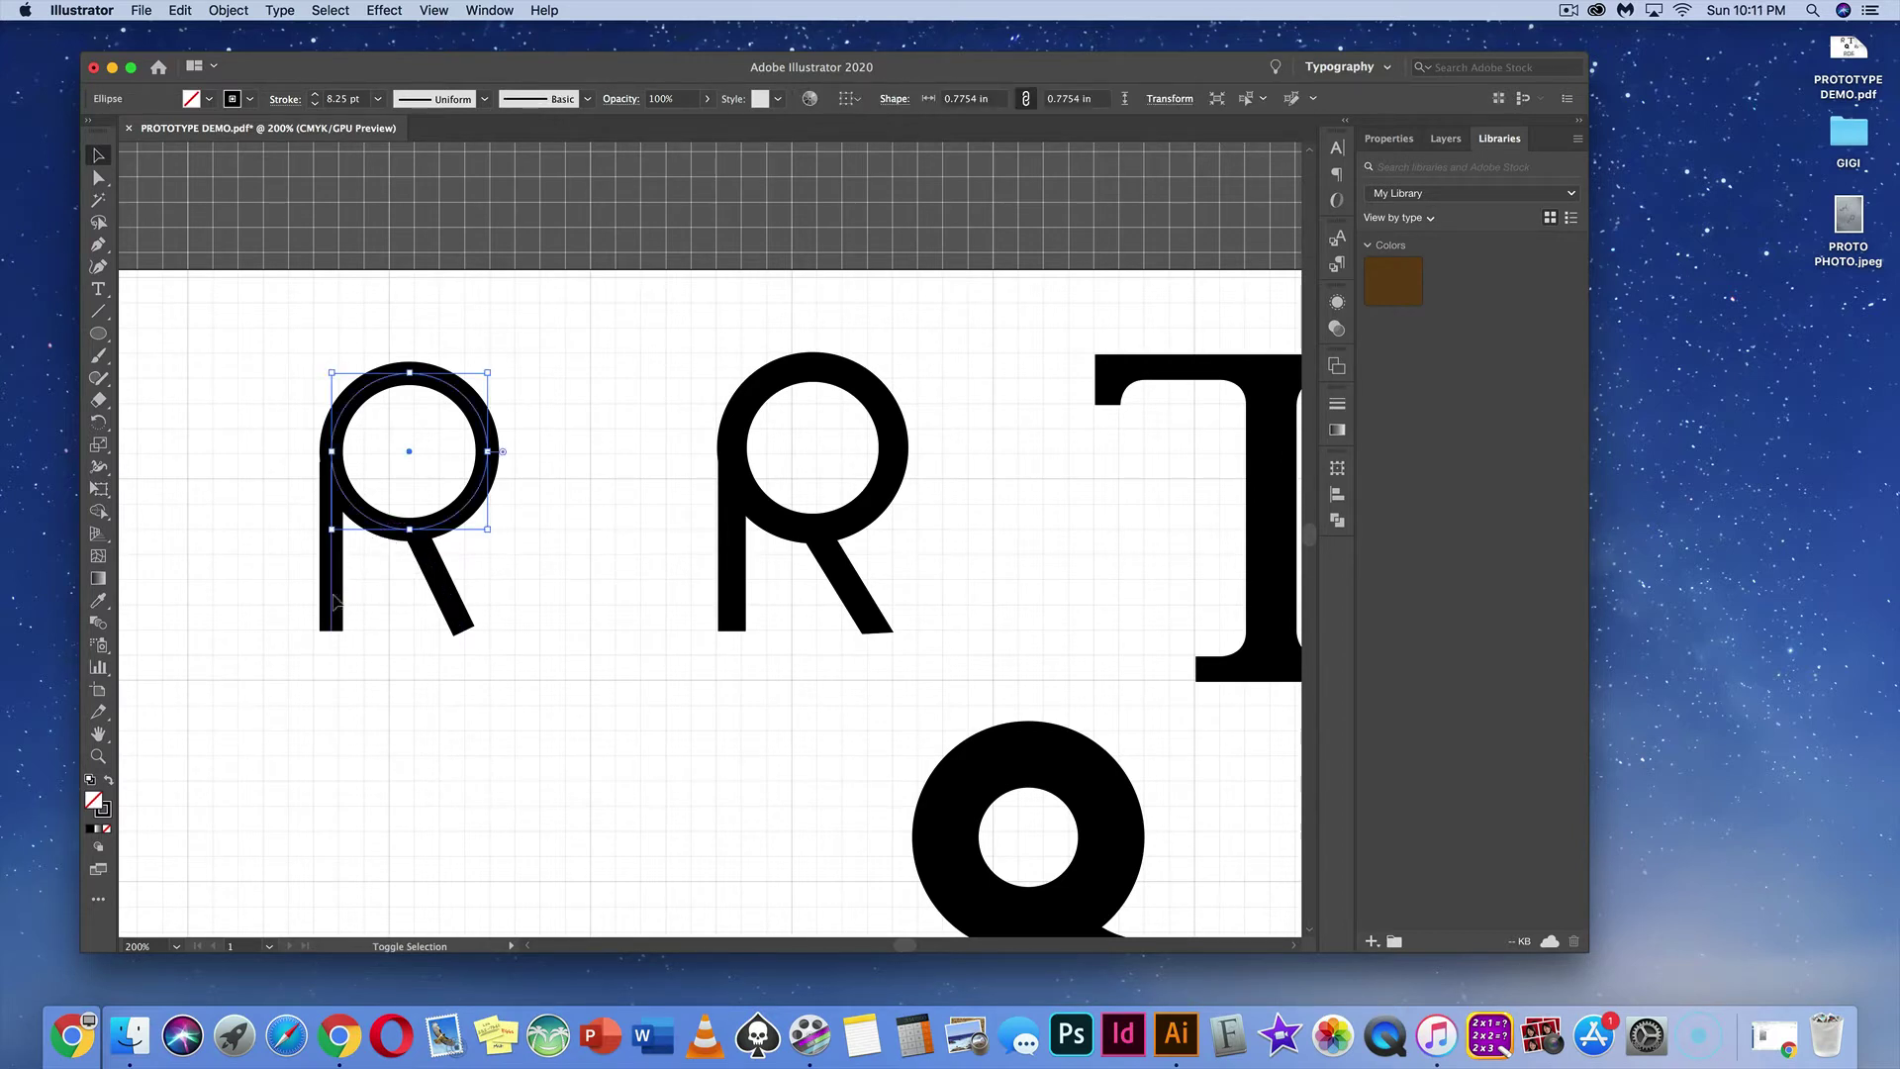
left_click(334, 600, "shift")
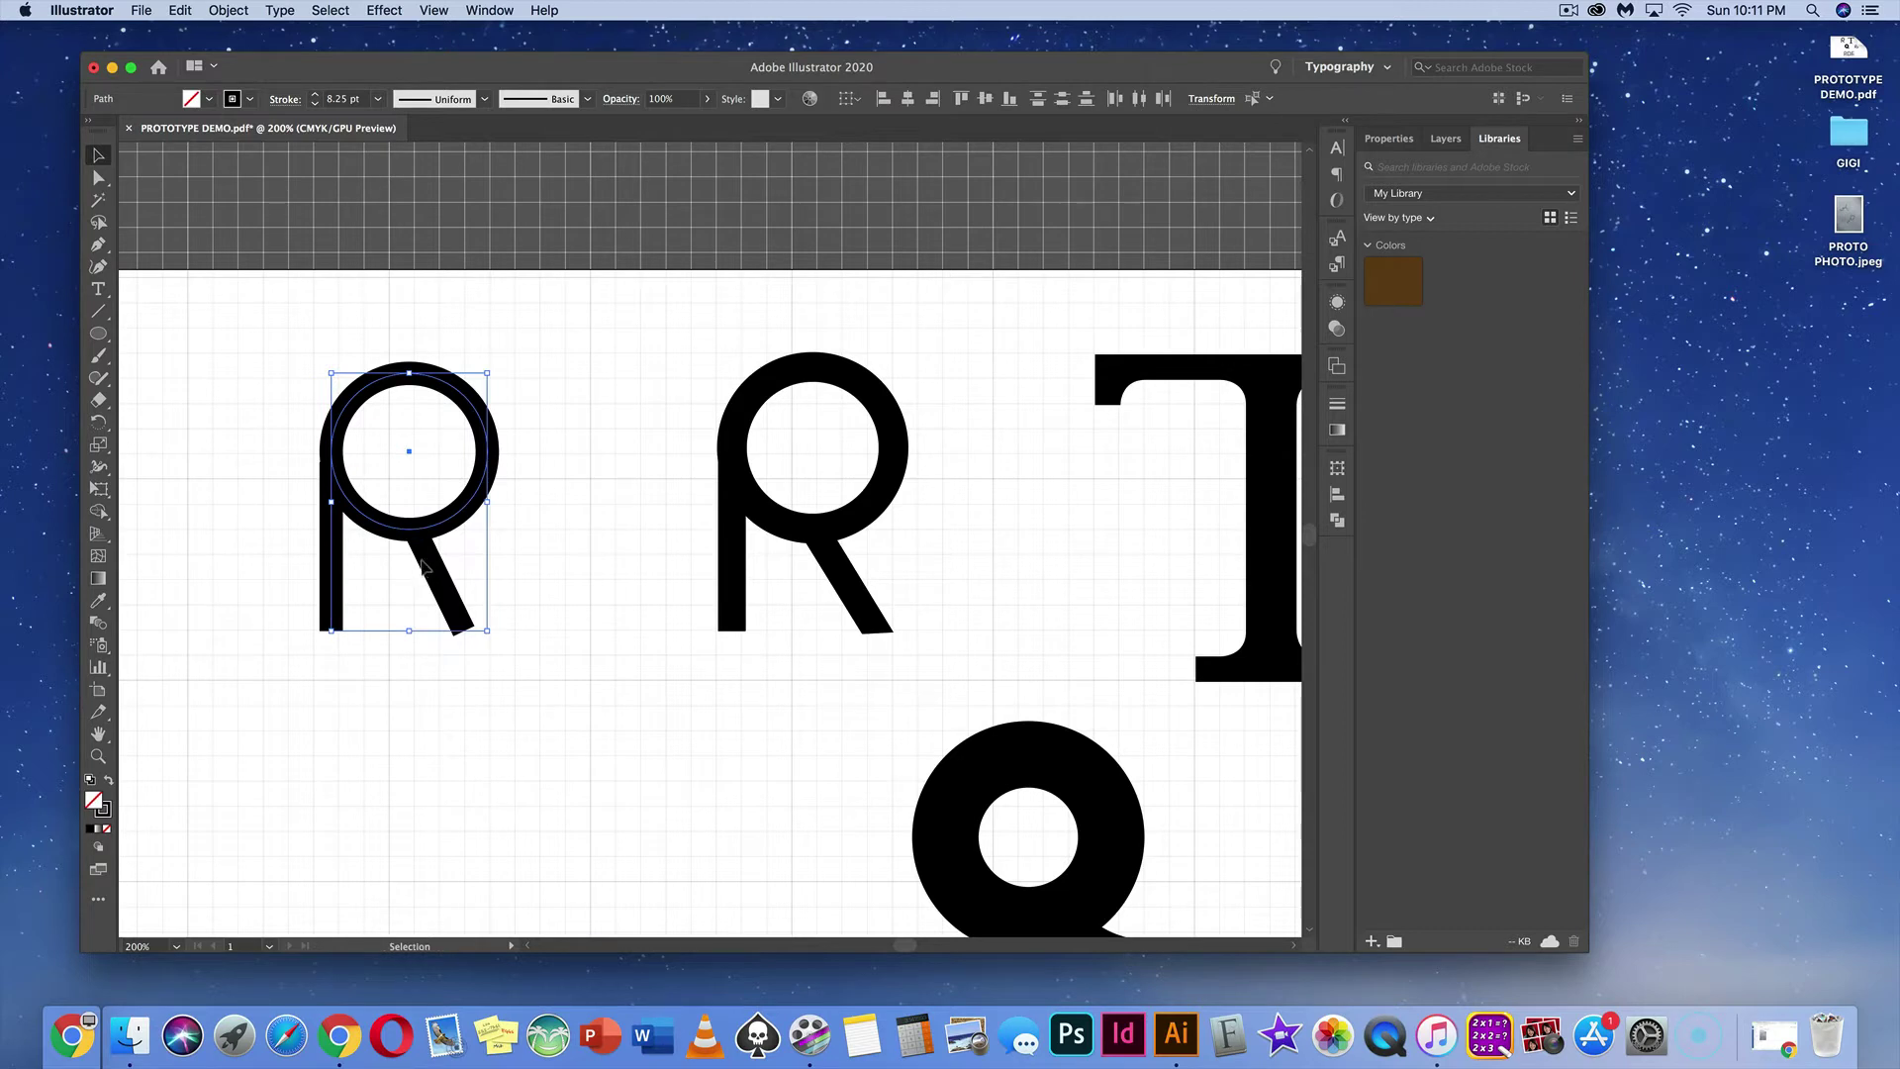
left_click(427, 579, "shift")
left_click(345, 99)
type("9")
key("Return")
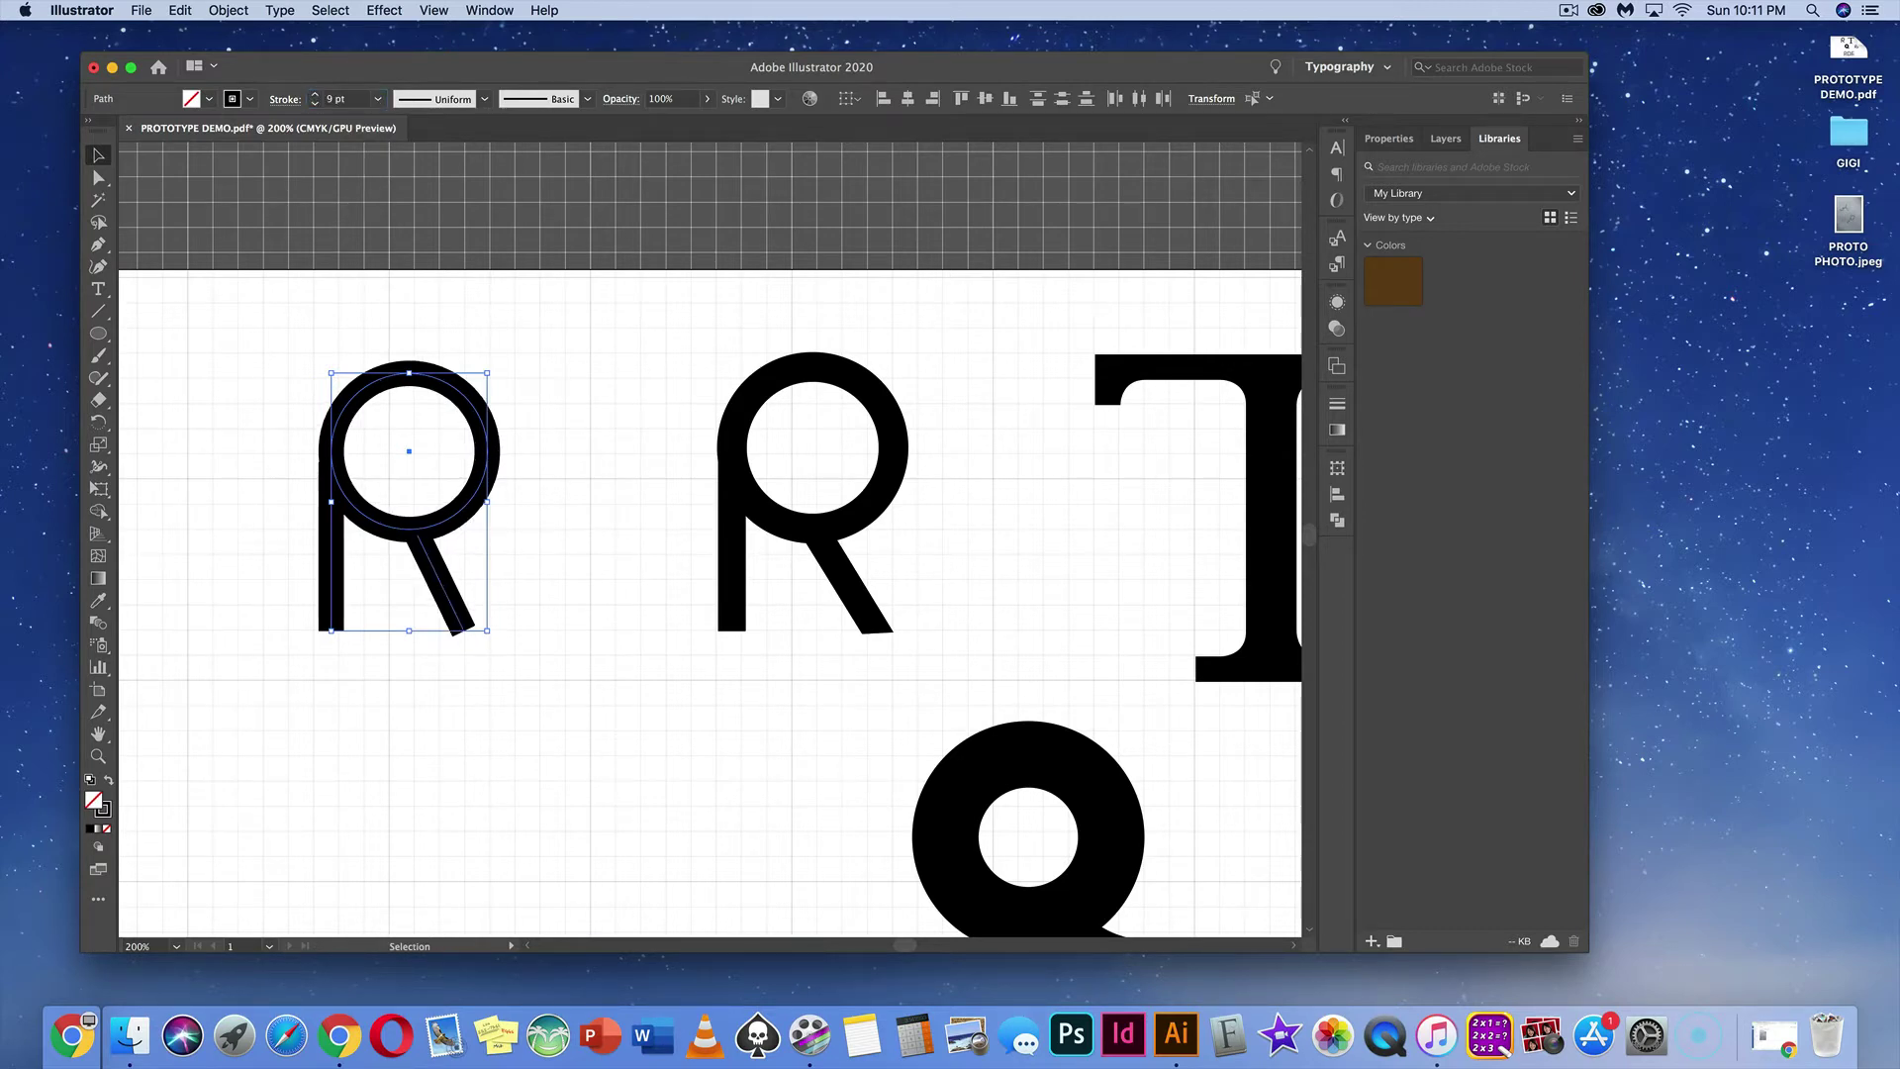
left_click(345, 686)
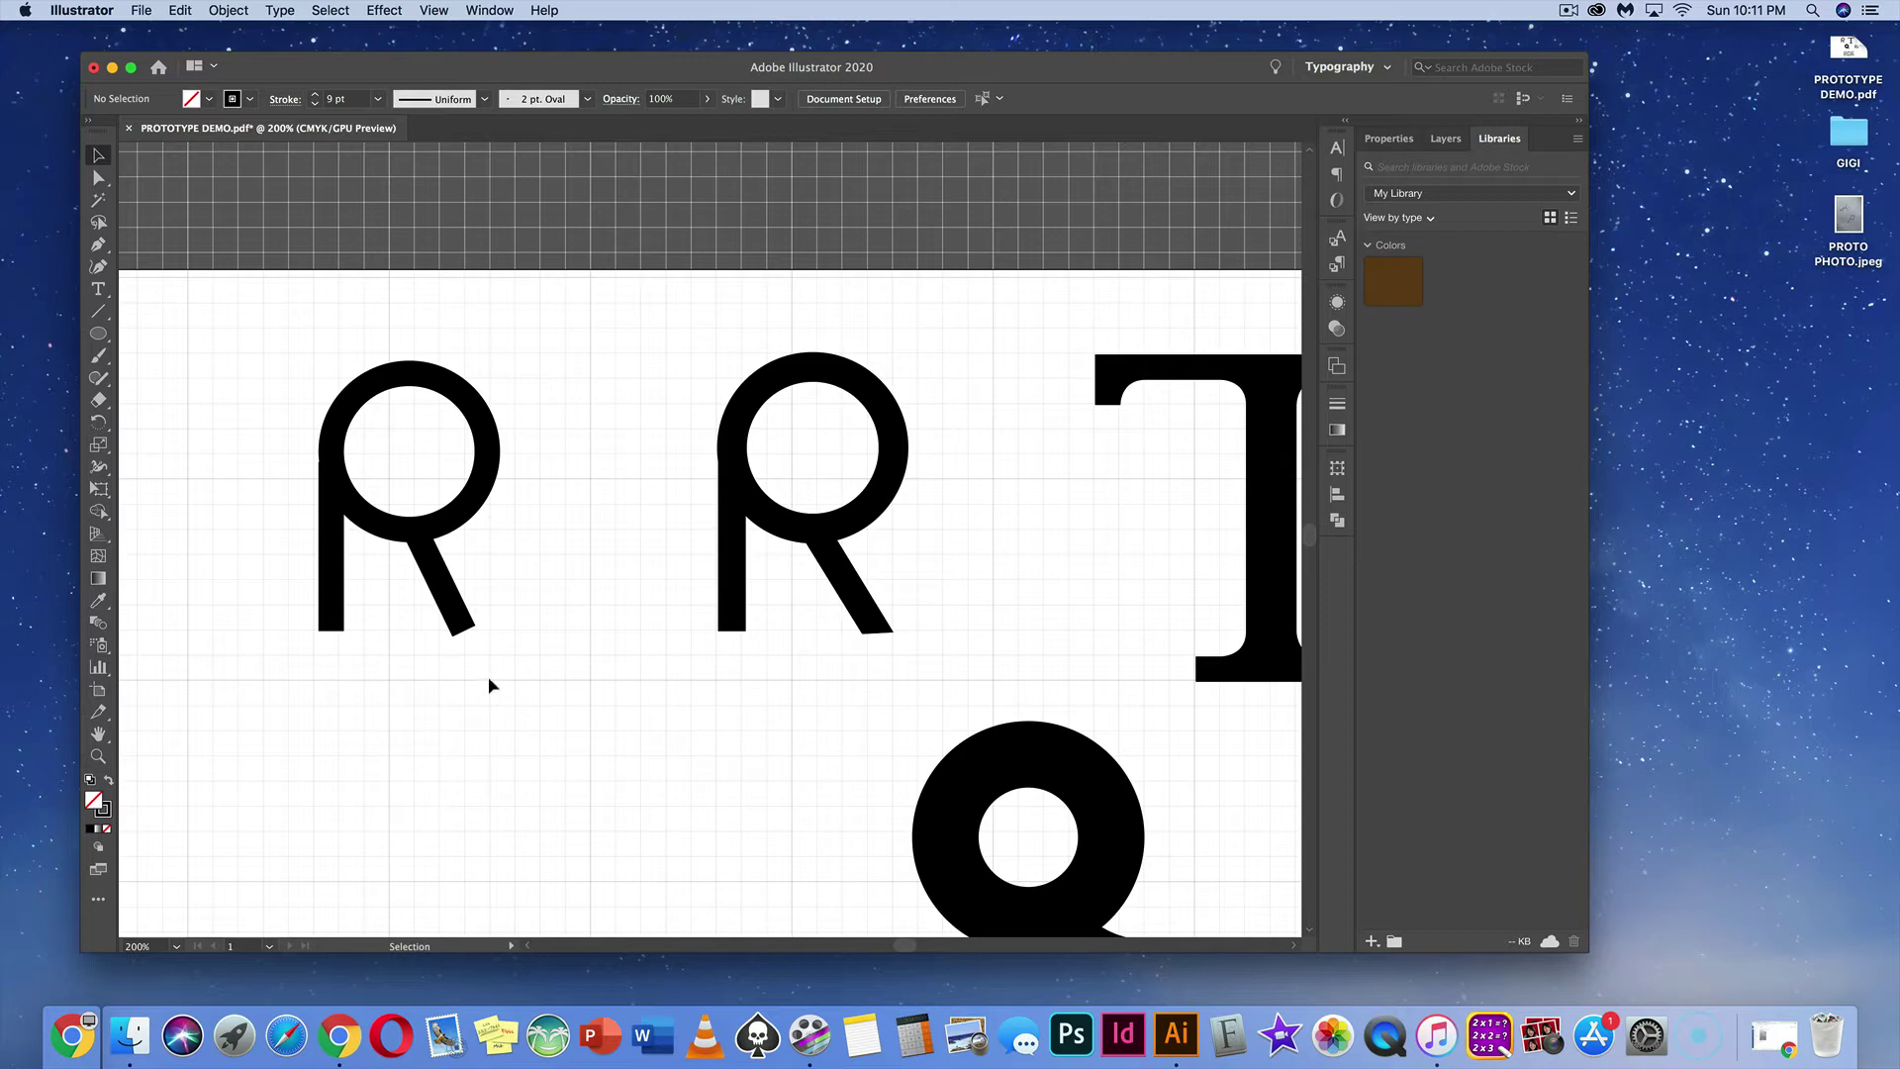
Step: Select all parts of the new R and convert their strokes to filled shapes with Outline Stroke
left_click_drag(501, 666, 284, 356)
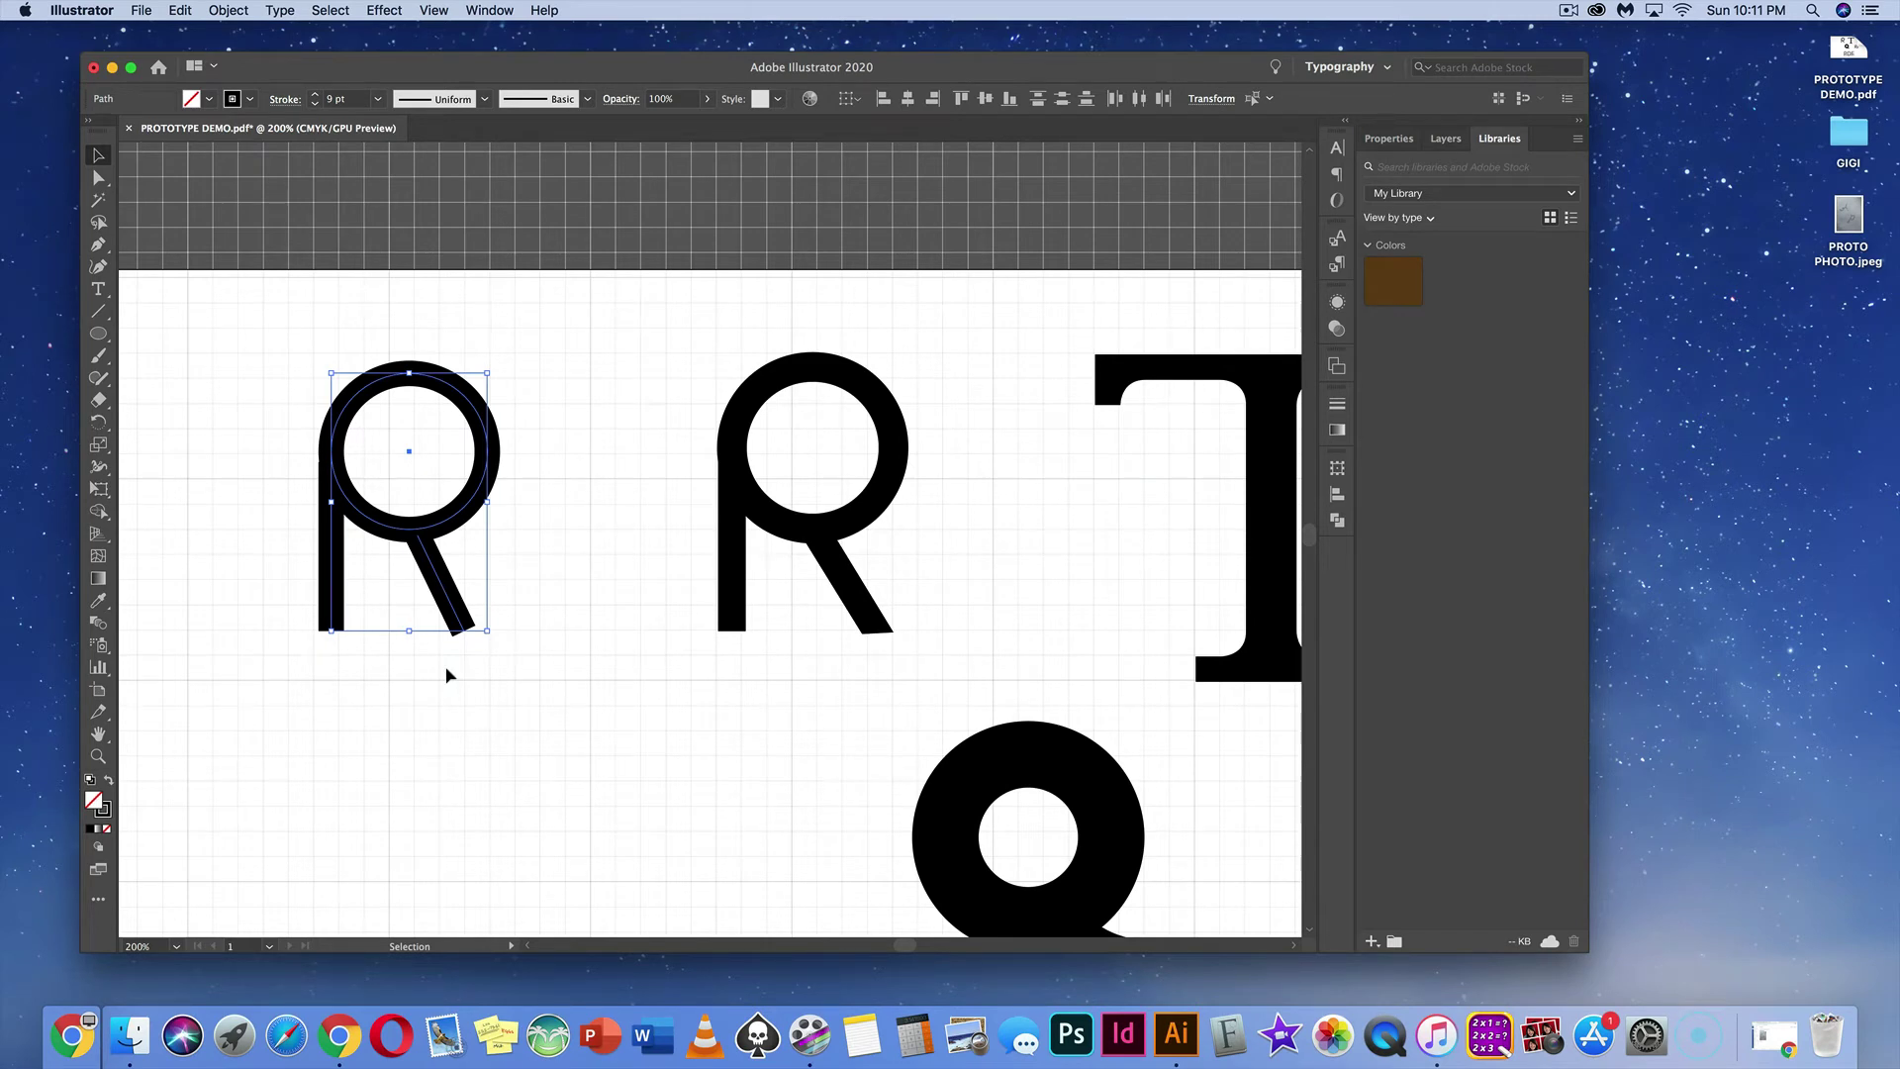
left_click(216, 7)
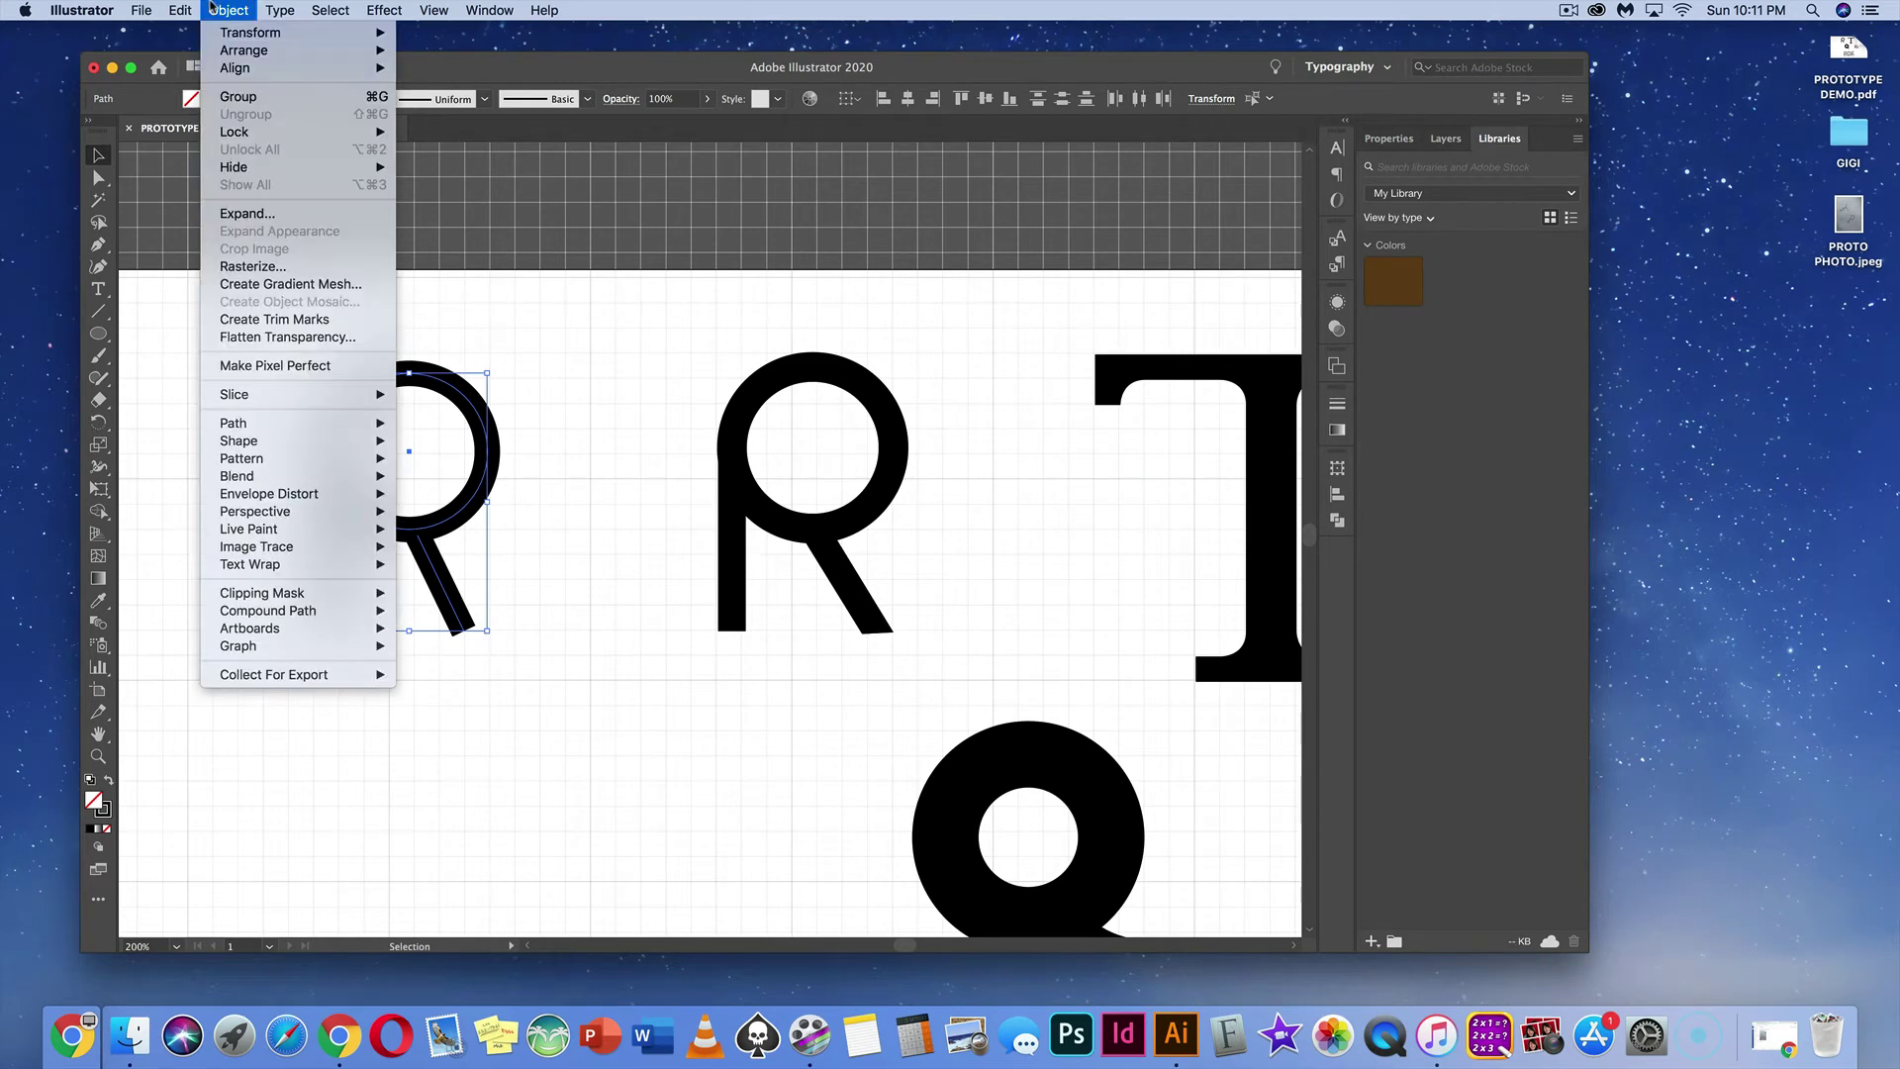
mouse_move(249, 425)
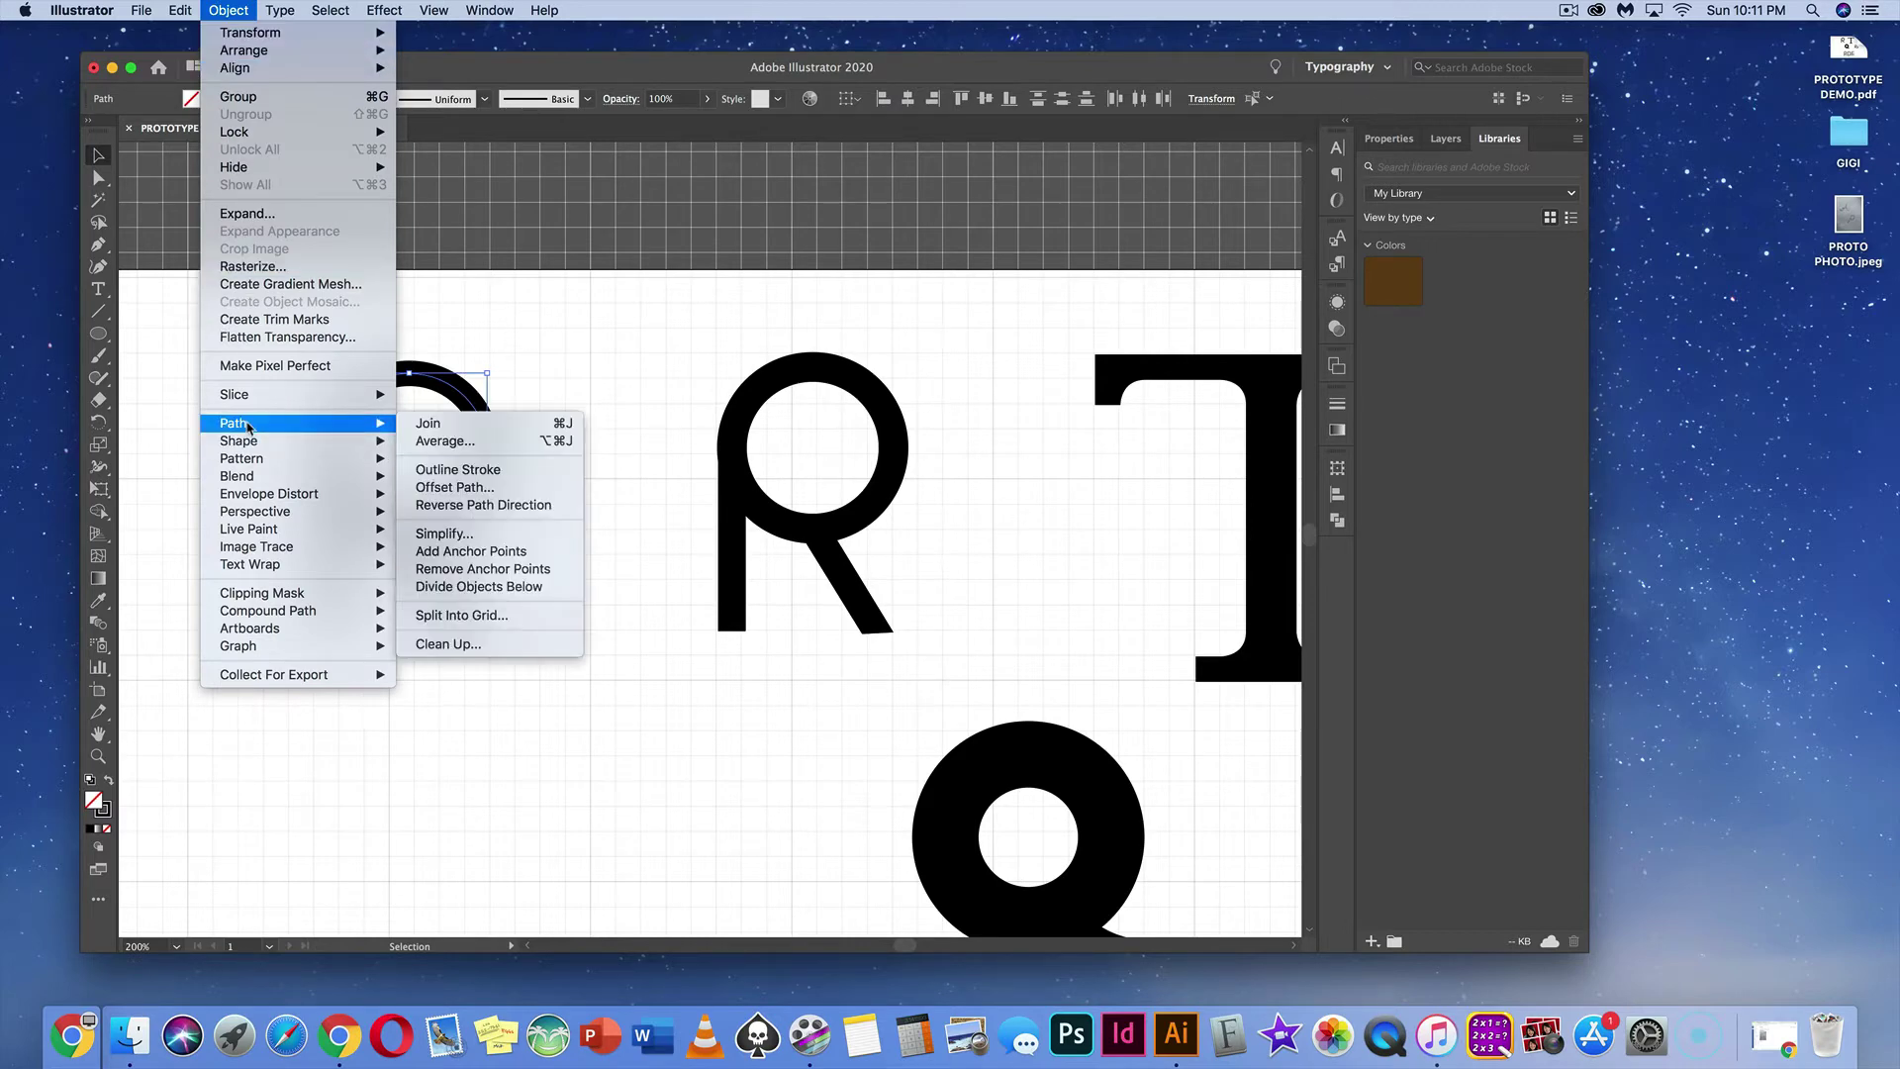
left_click(439, 470)
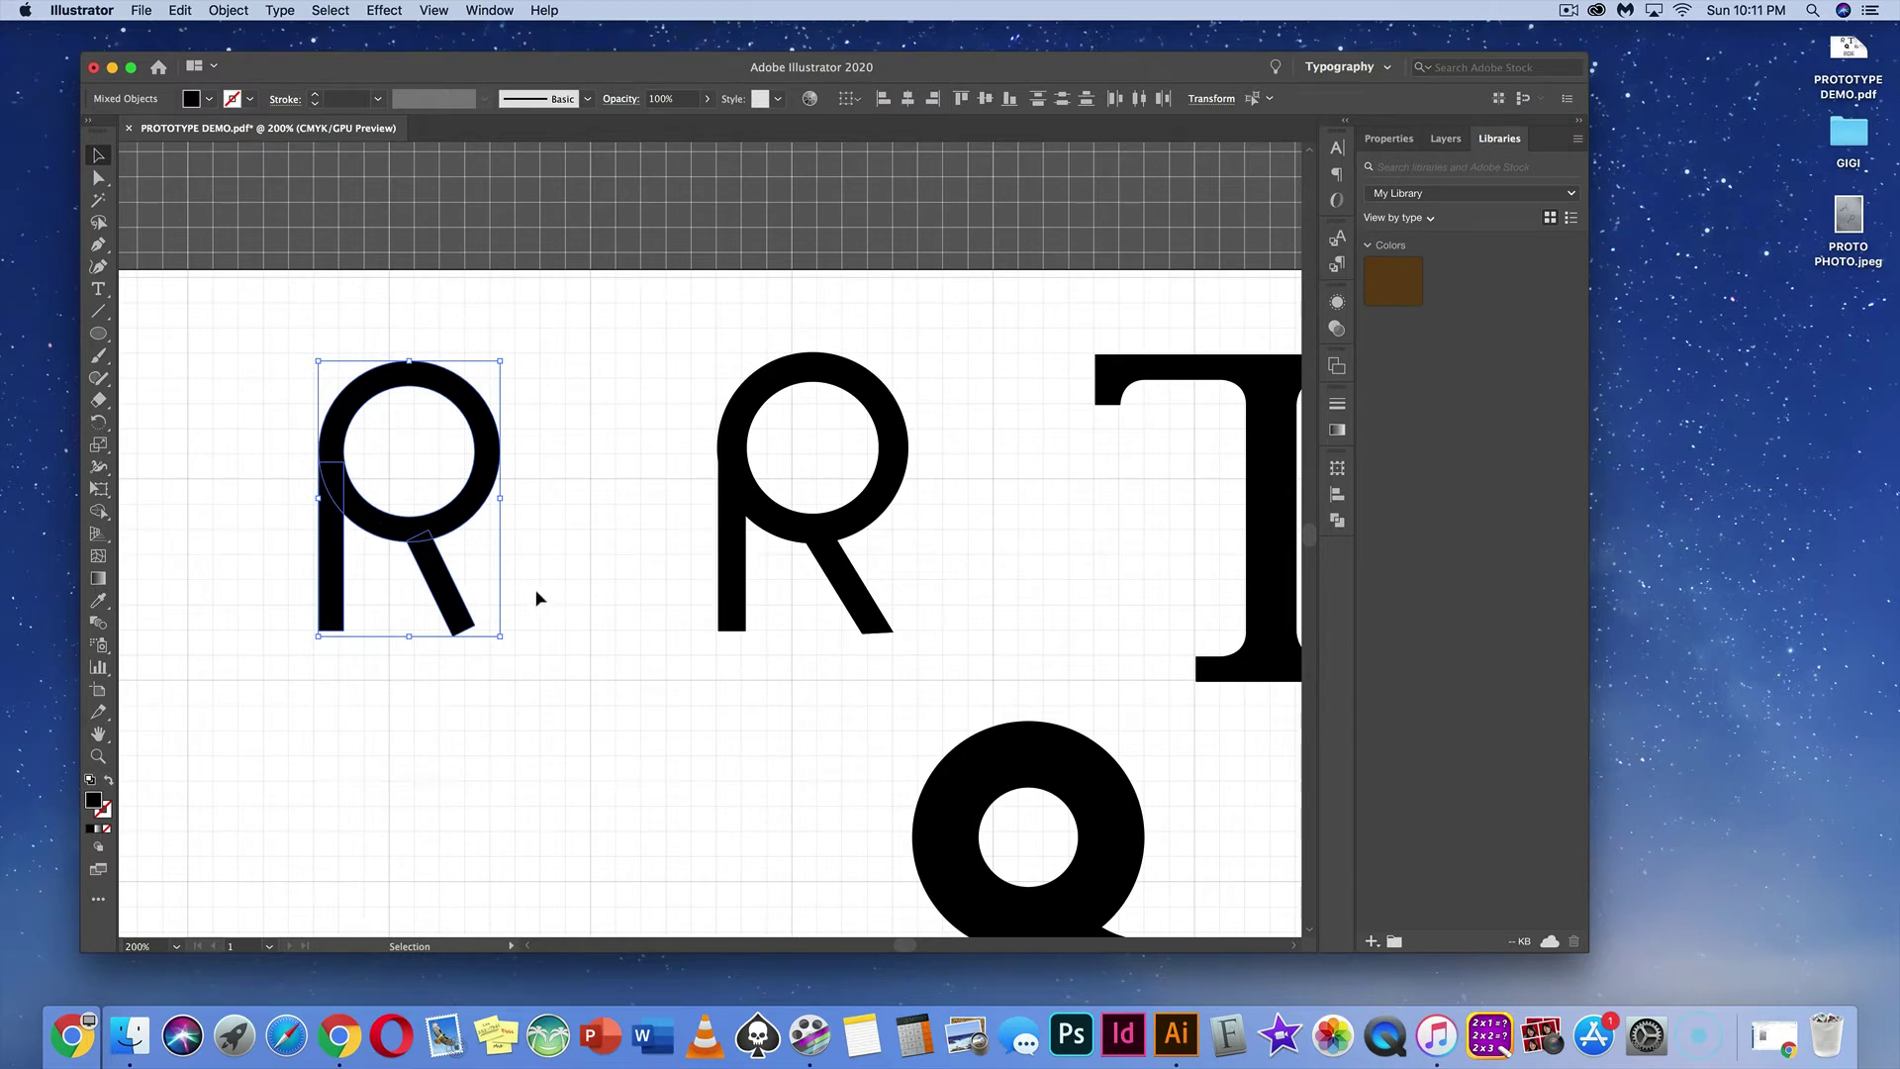
Step: Merge the outlined circle, stem and leg into one shape with Pathfinder Unite and deselect it
left_click(1338, 522)
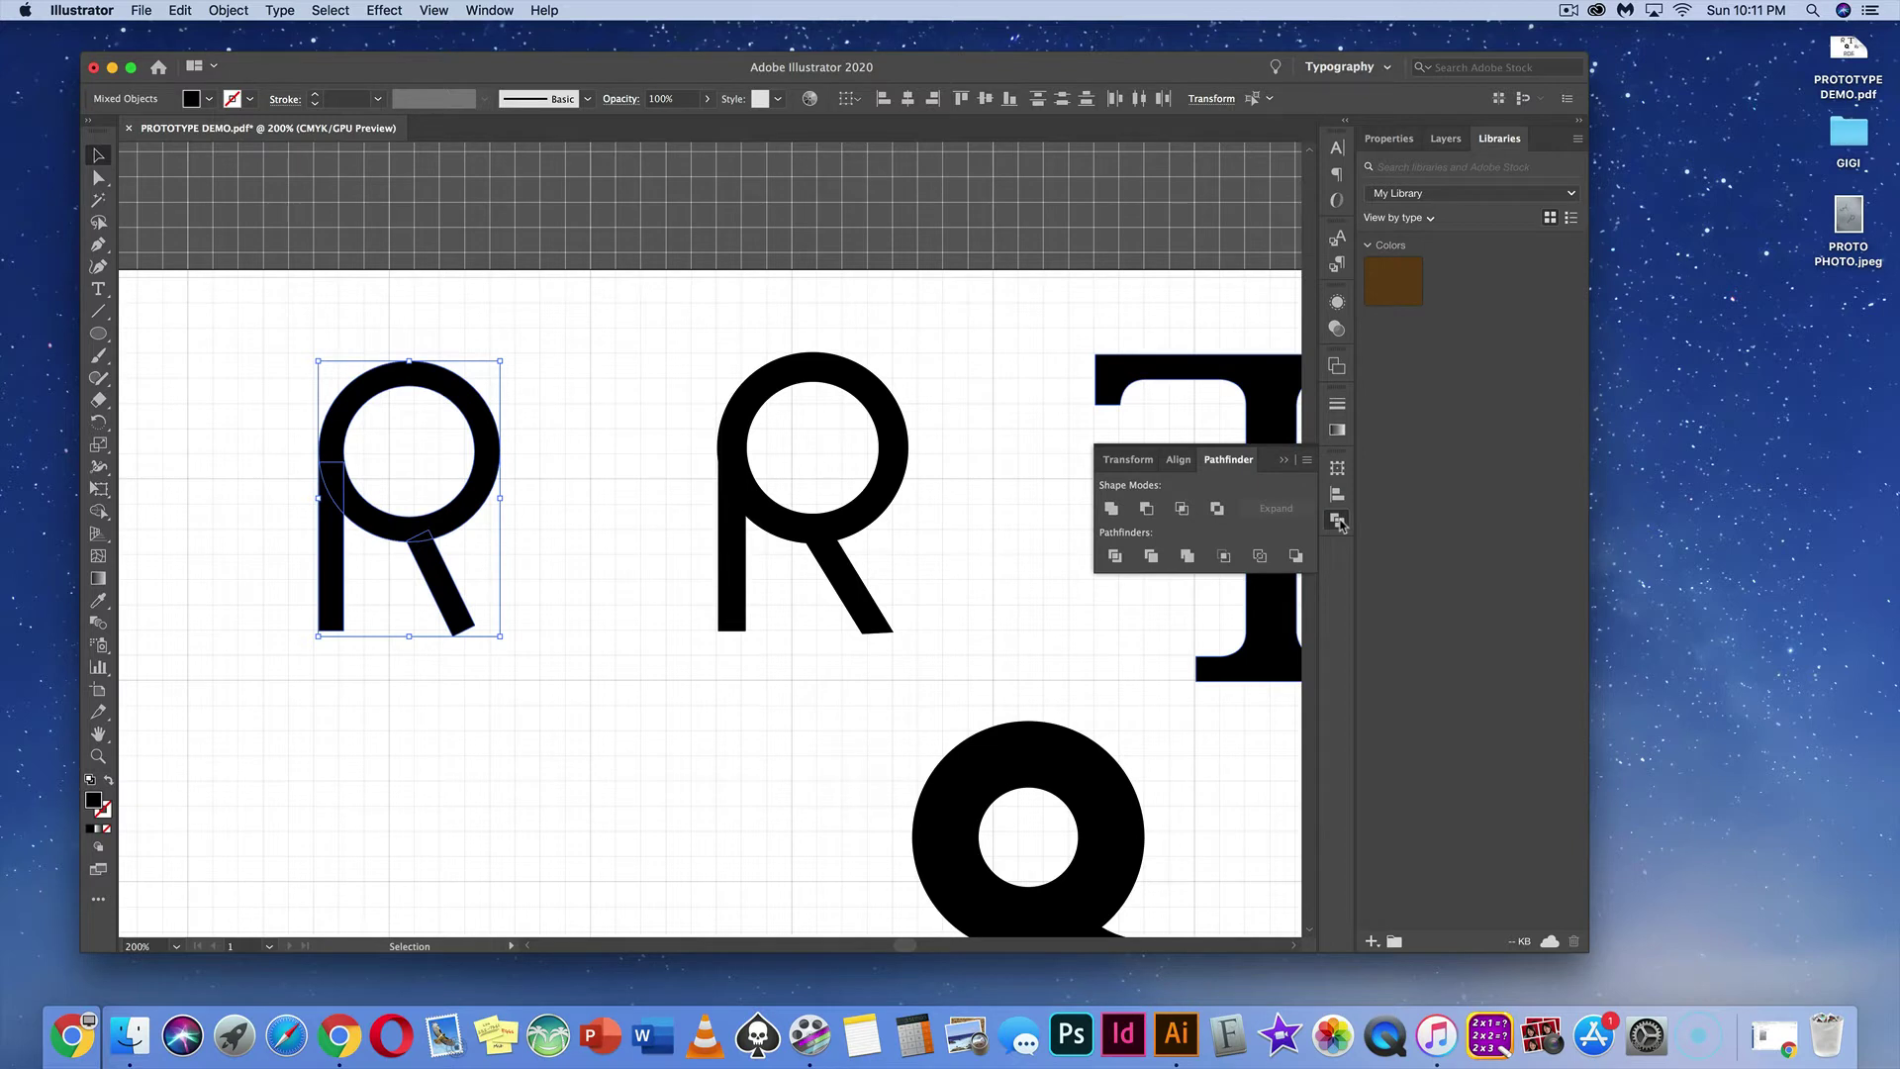
left_click(1111, 511)
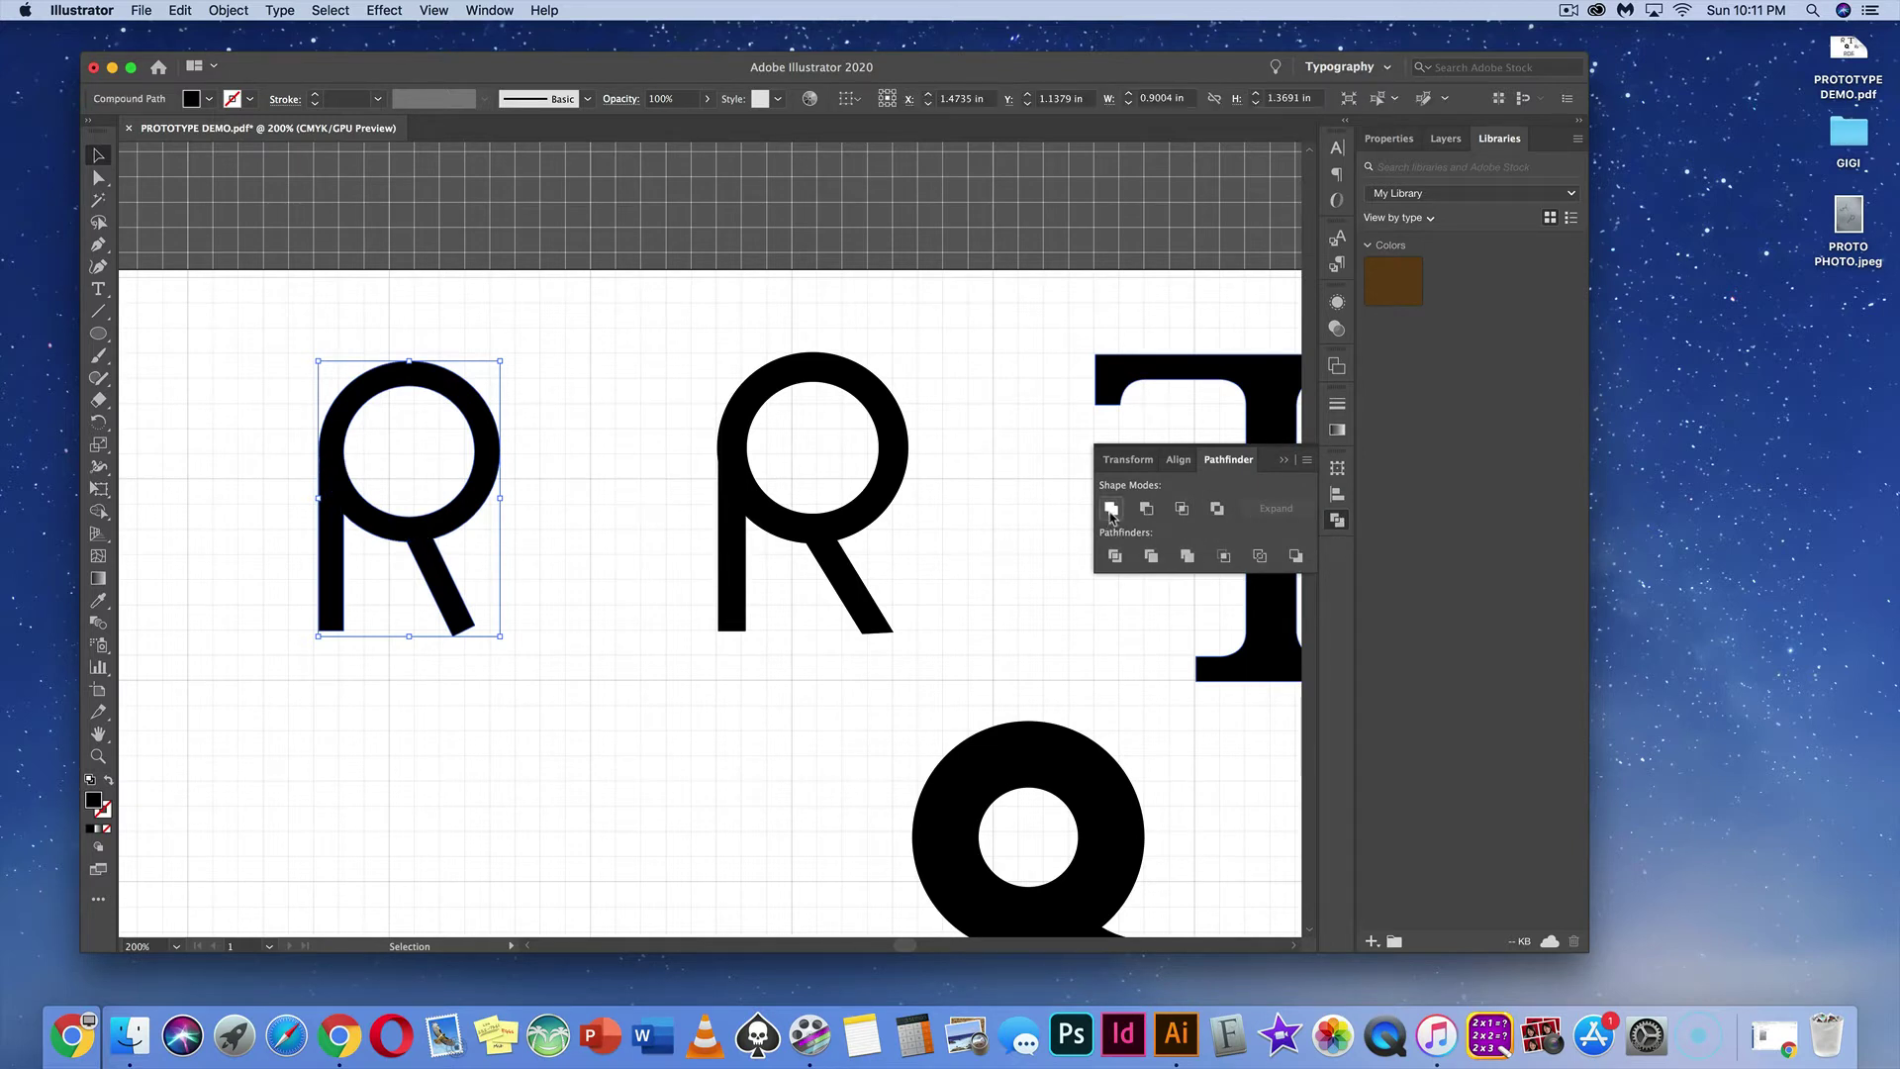
left_click(518, 646)
Step: Reshape the leg's slanted end by moving its two bottom corner anchors with the Direct Selection tool
left_click(473, 624)
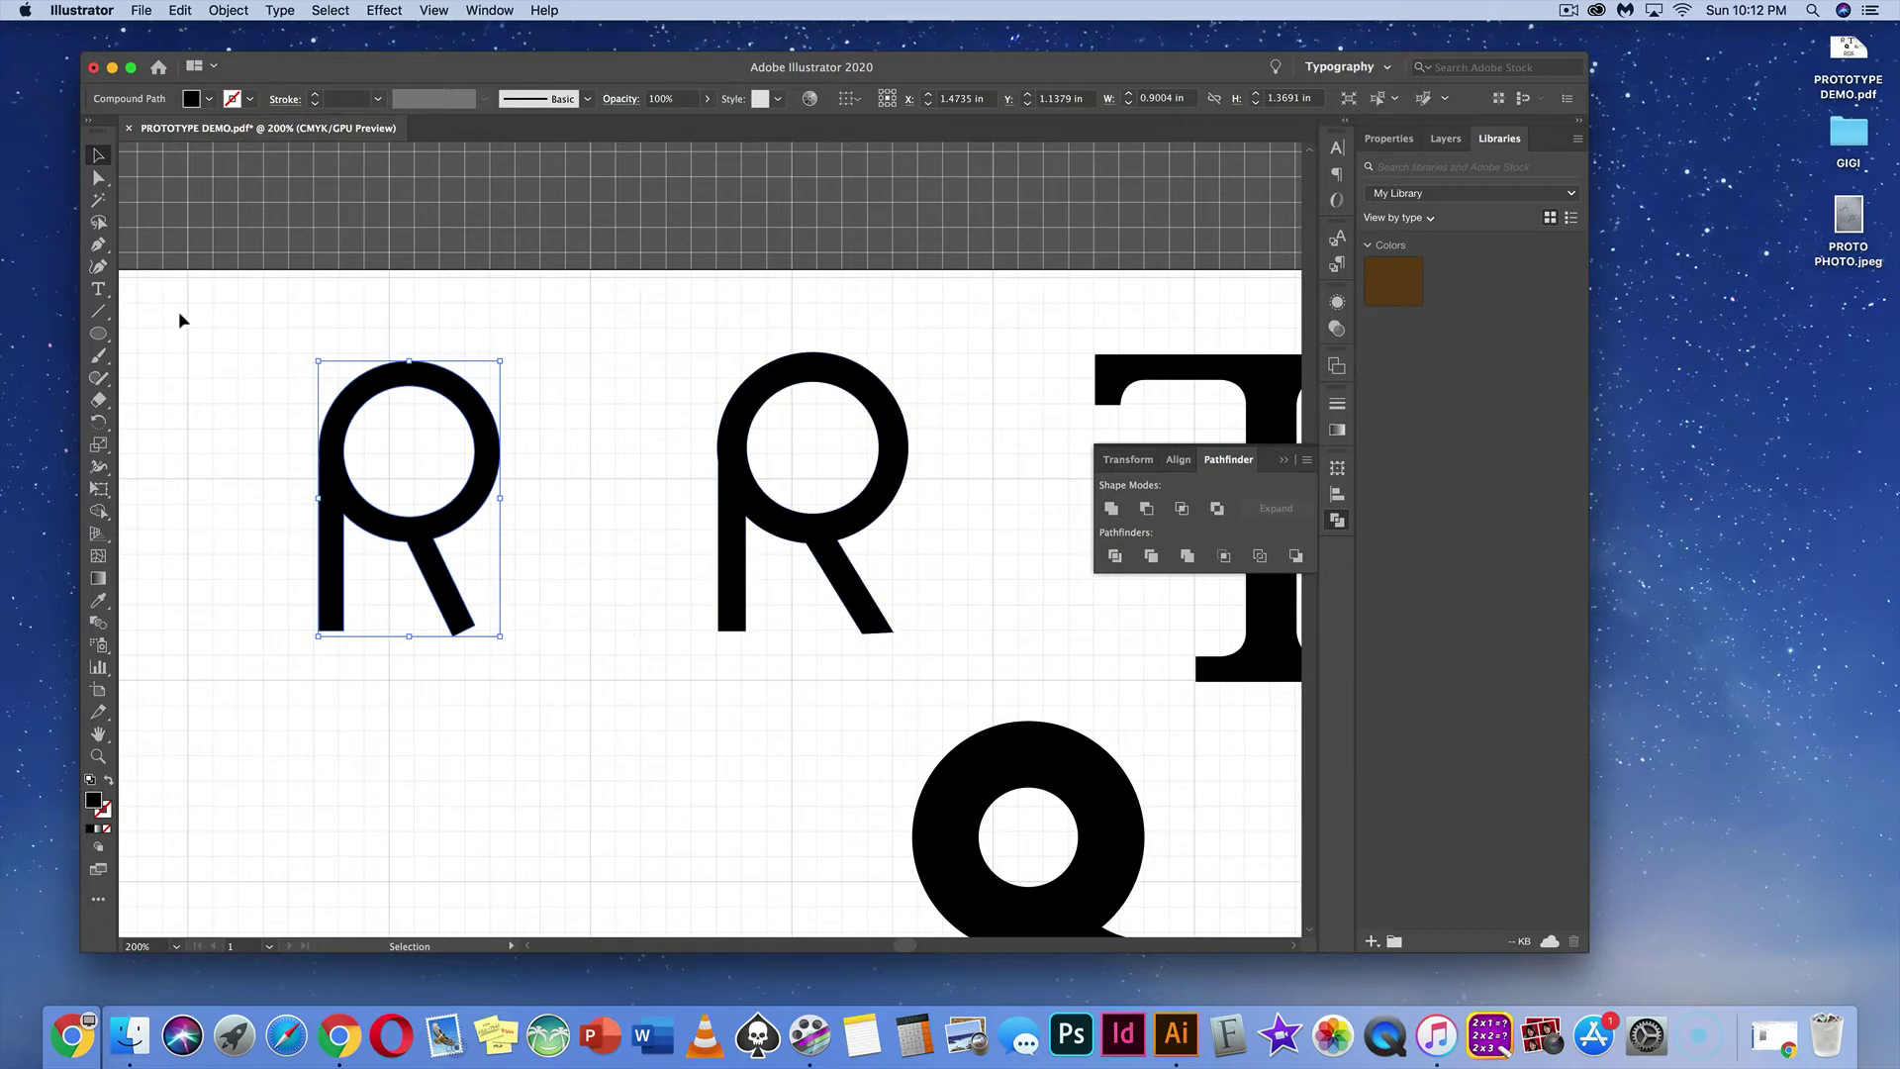
left_click(99, 179)
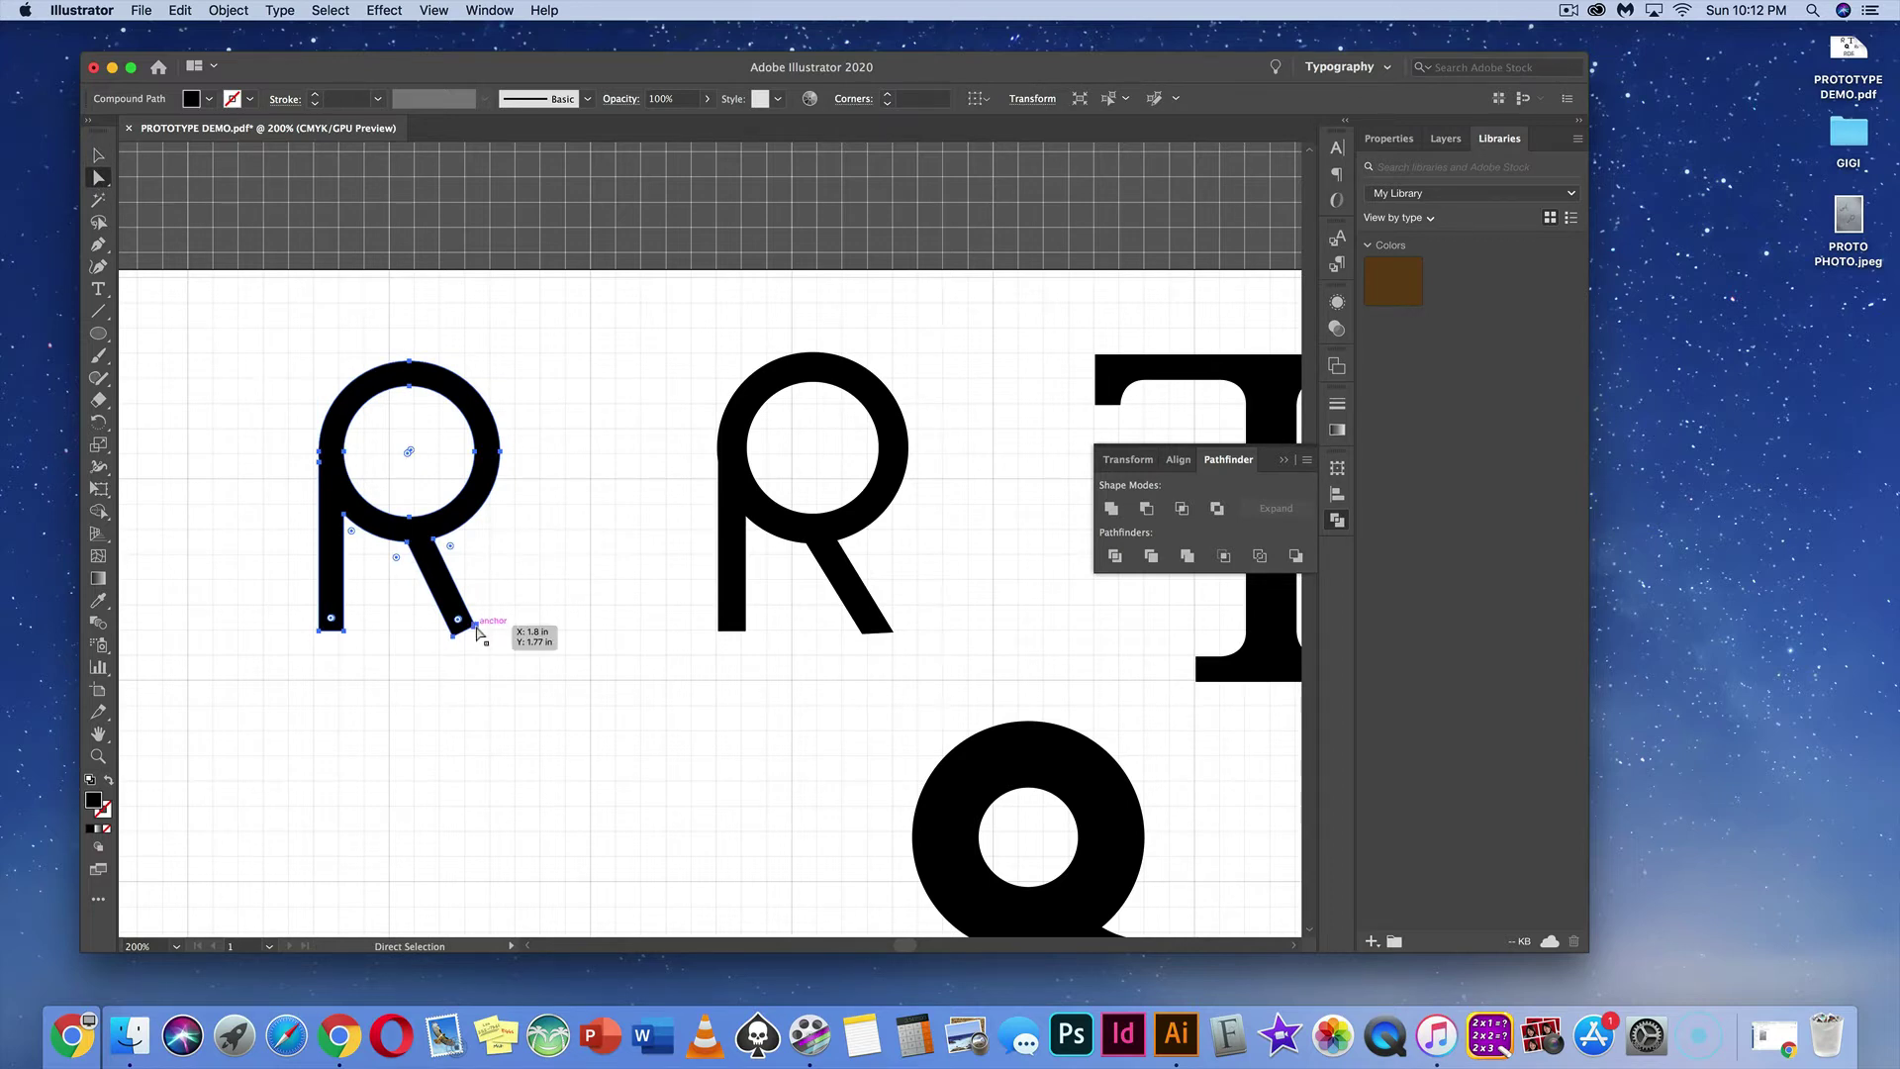
mouse_move(477, 629)
left_mouse_down()
mouse_move(451, 631)
mouse_move(478, 634)
left_mouse_up()
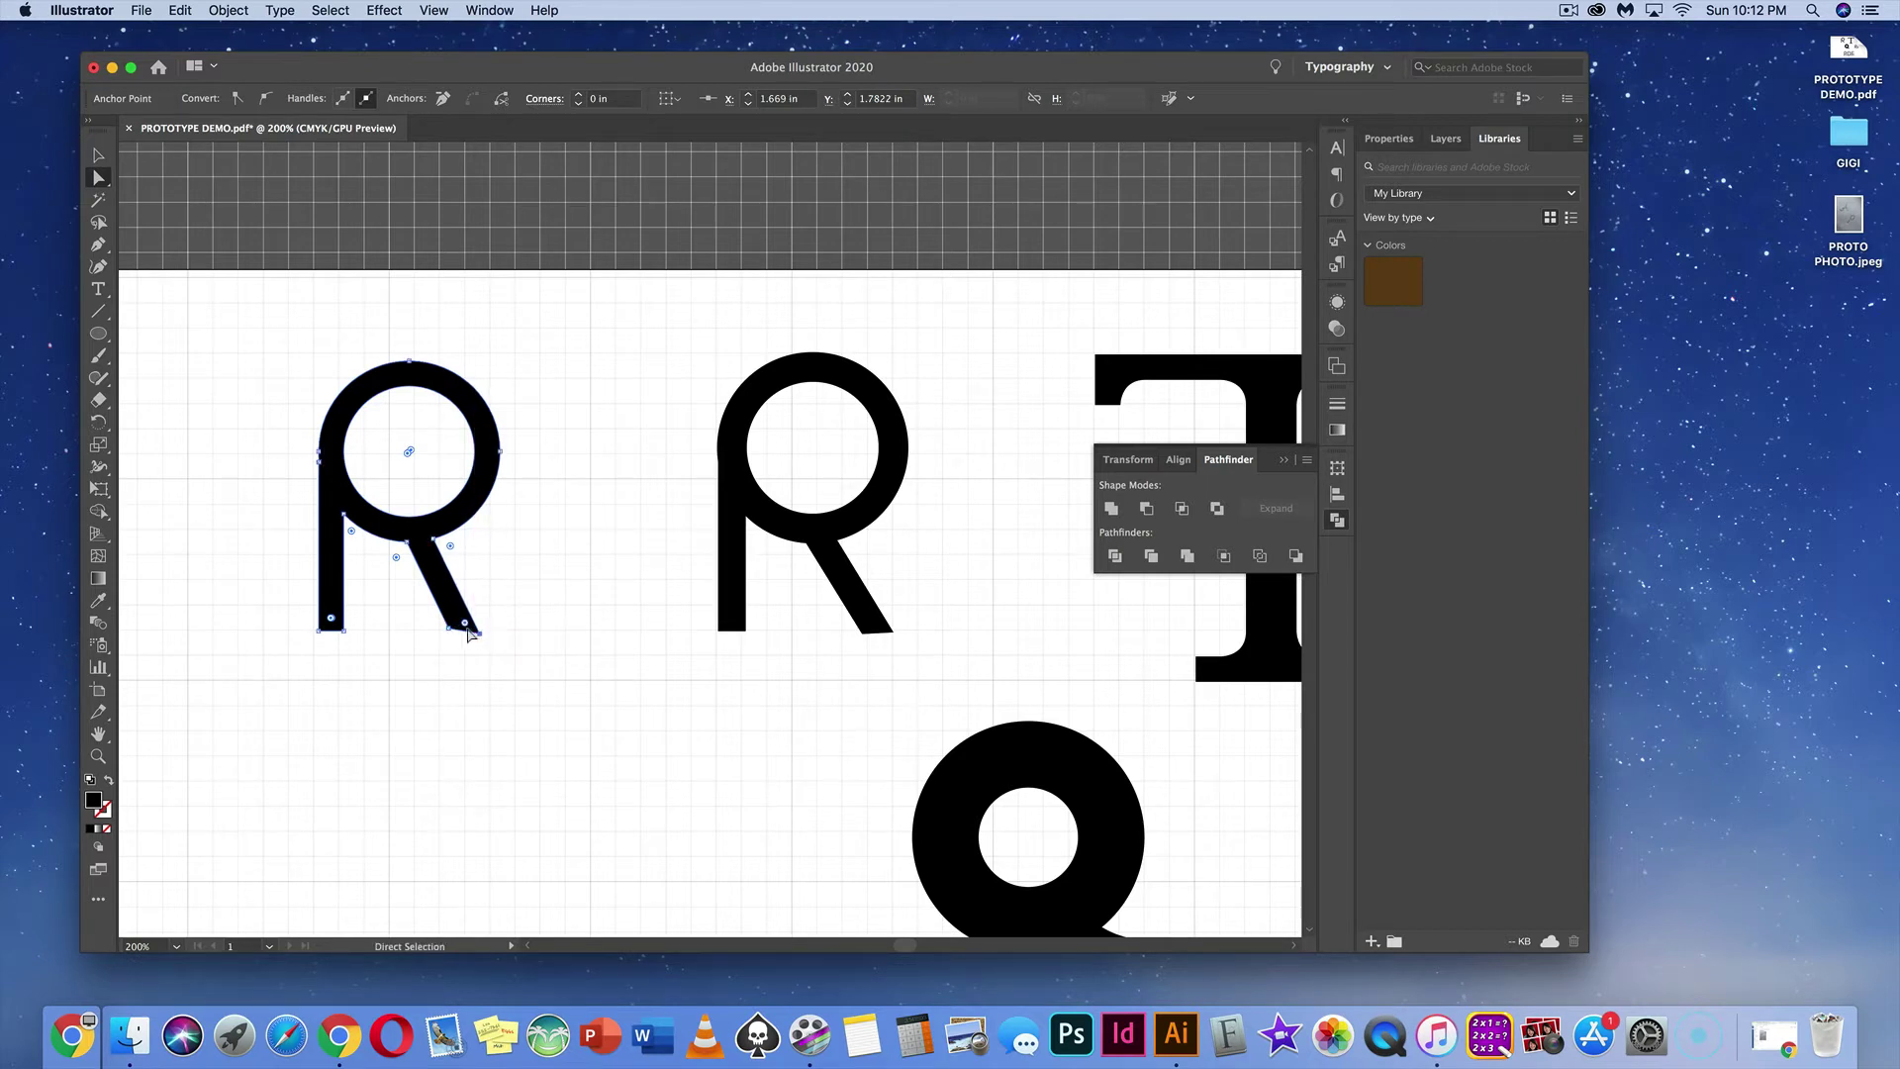
left_click(452, 631)
left_click(453, 633)
Step: Fine-tune the leg's two bottom corner anchors so its end sits flat on the stem's baseline, and deselect
key("super+equal")
key("super+equal")
key("super+equal")
key("super+equal")
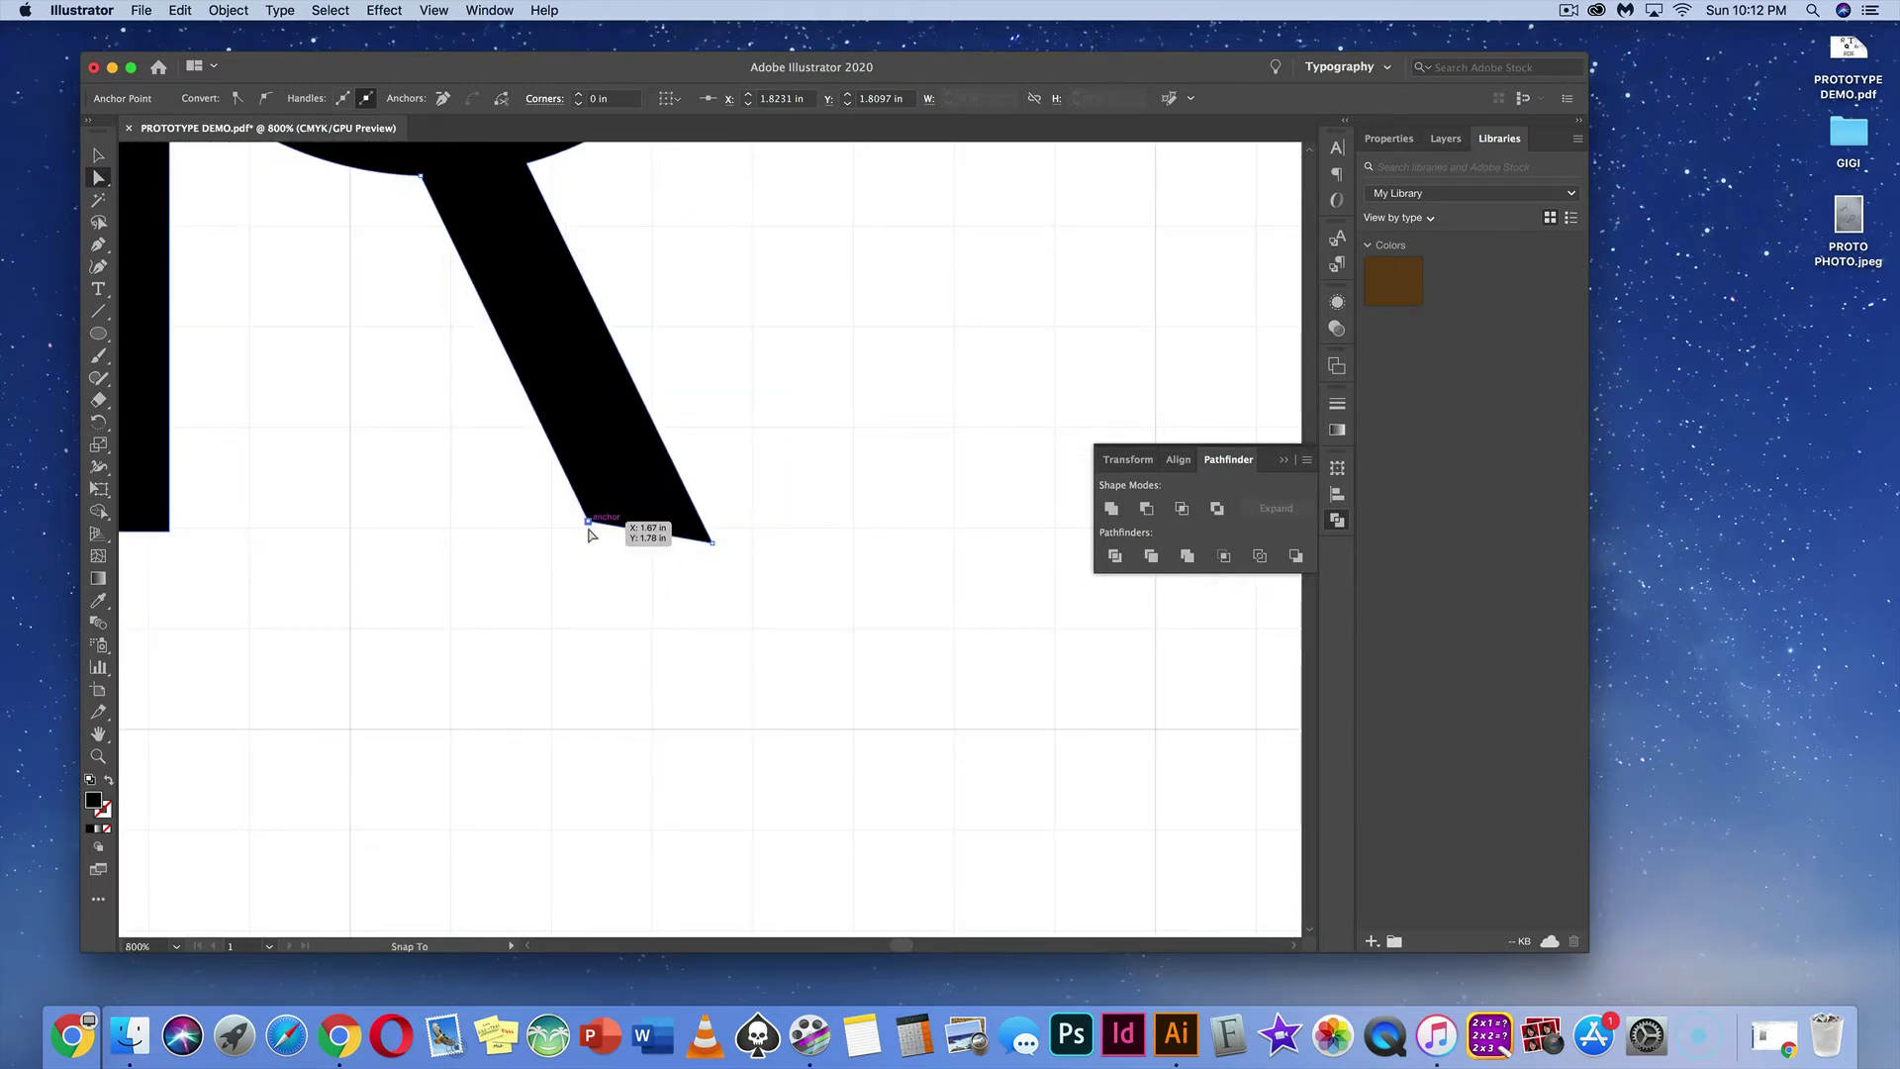
left_click_drag(589, 532, 590, 543)
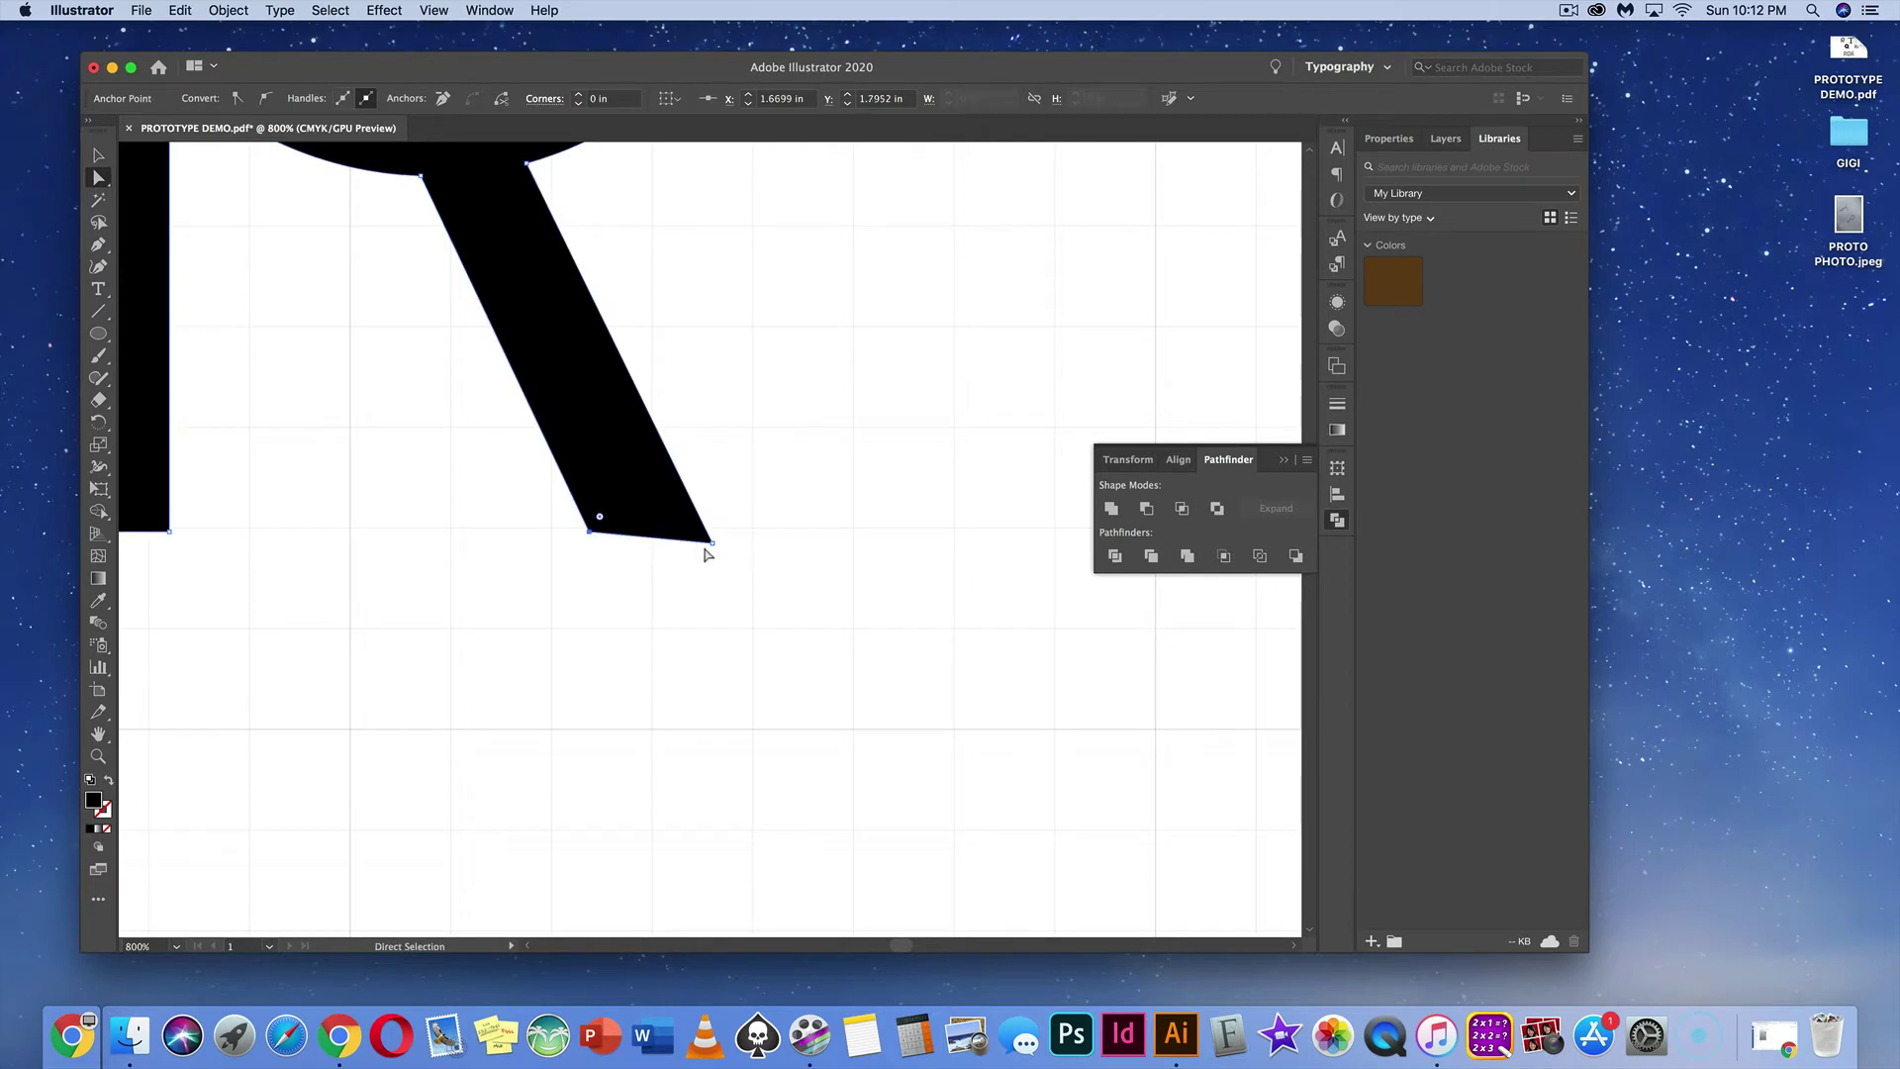
left_click_drag(710, 543, 706, 530)
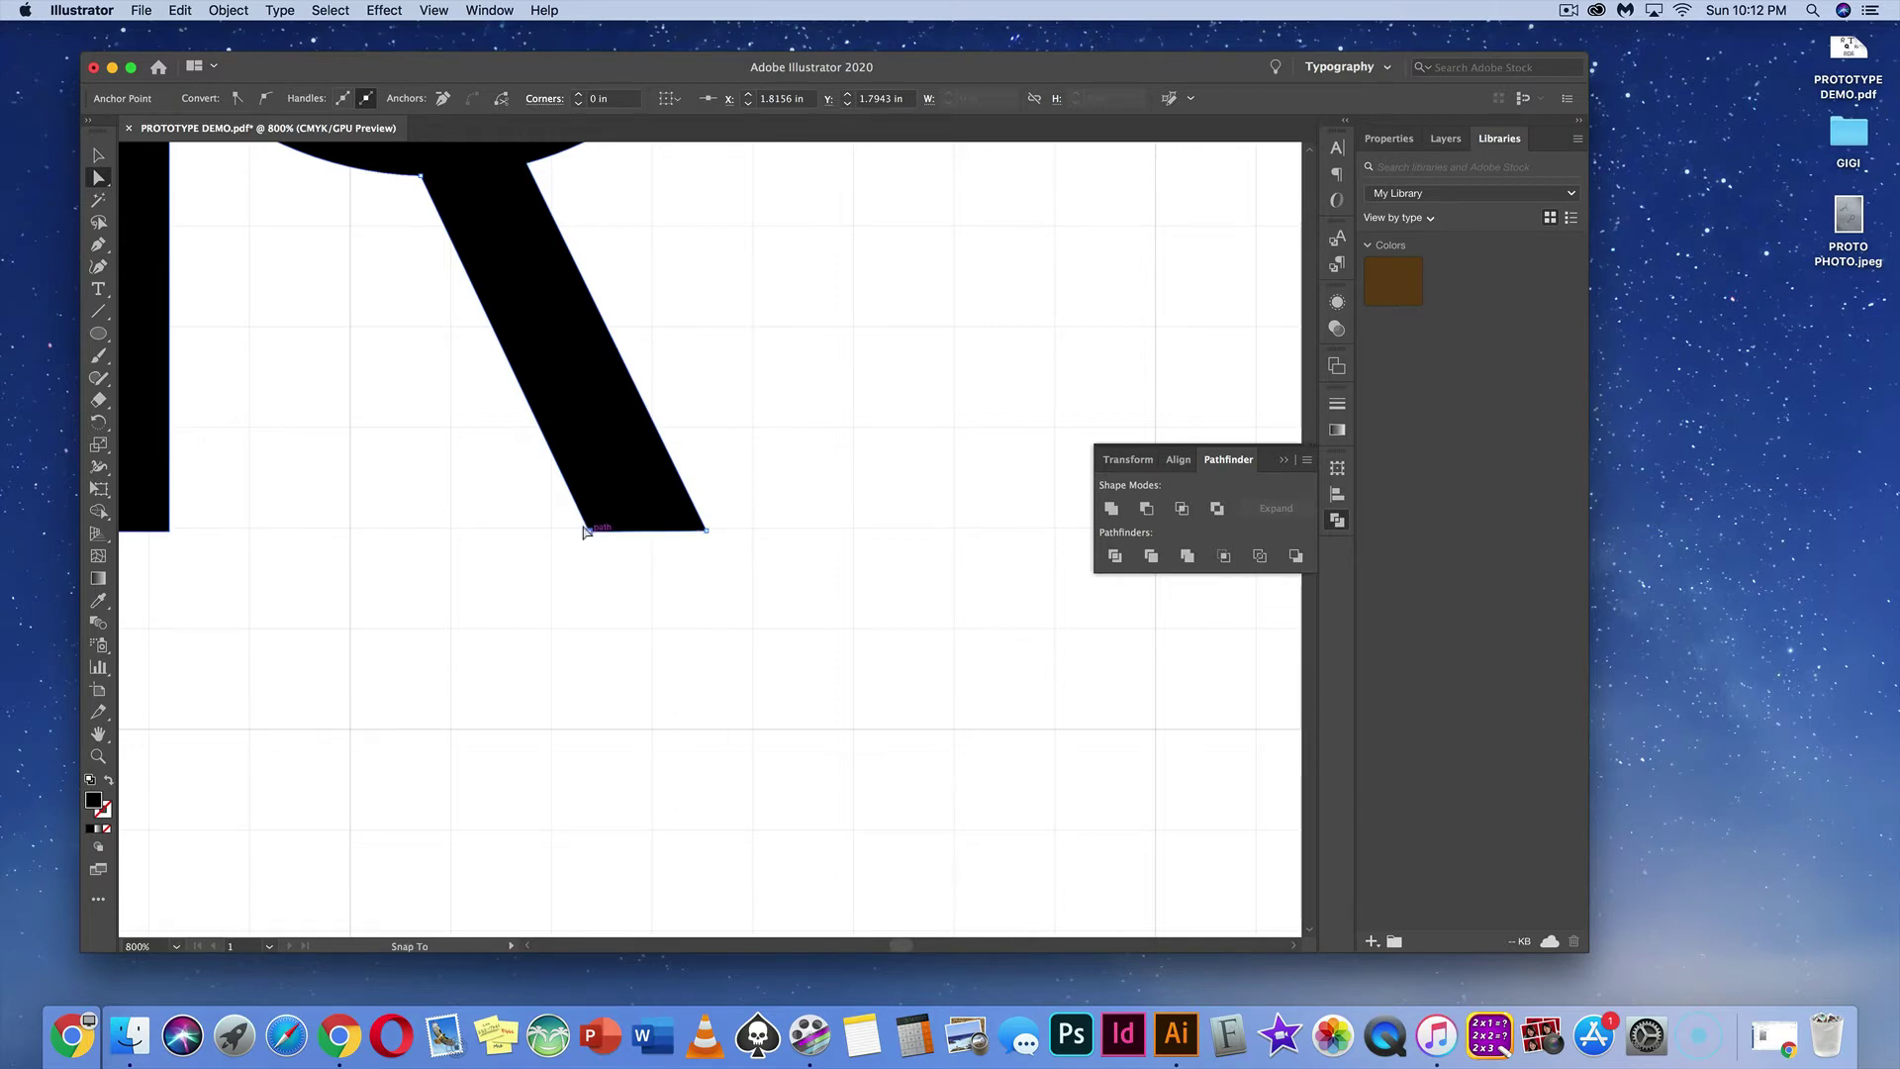
left_click(589, 531)
left_click(615, 578)
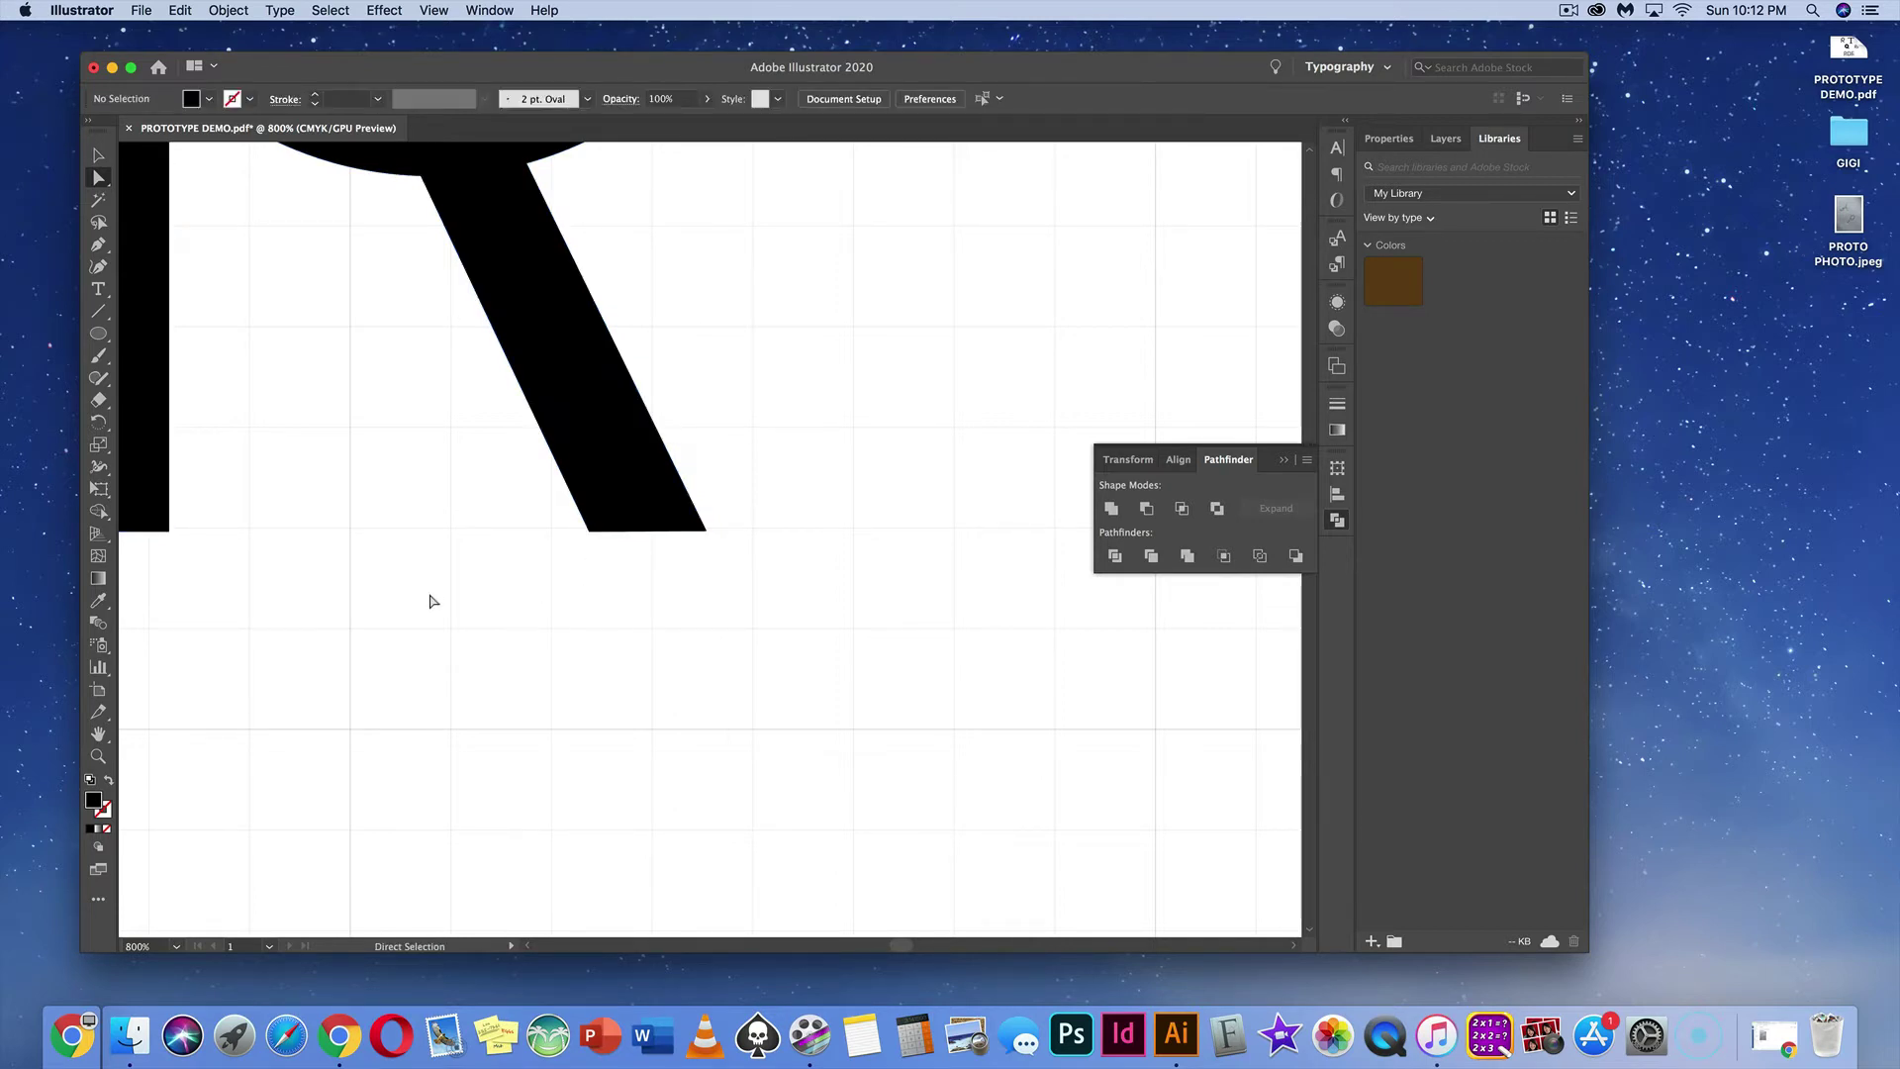
Step: Smooth the notch where the stem meets the bowl by aligning its anchor with the stem's outer edge and removing surplus anchors
key("super+minus")
key("super+minus")
key("super+minus")
key("super+minus")
key("super+minus")
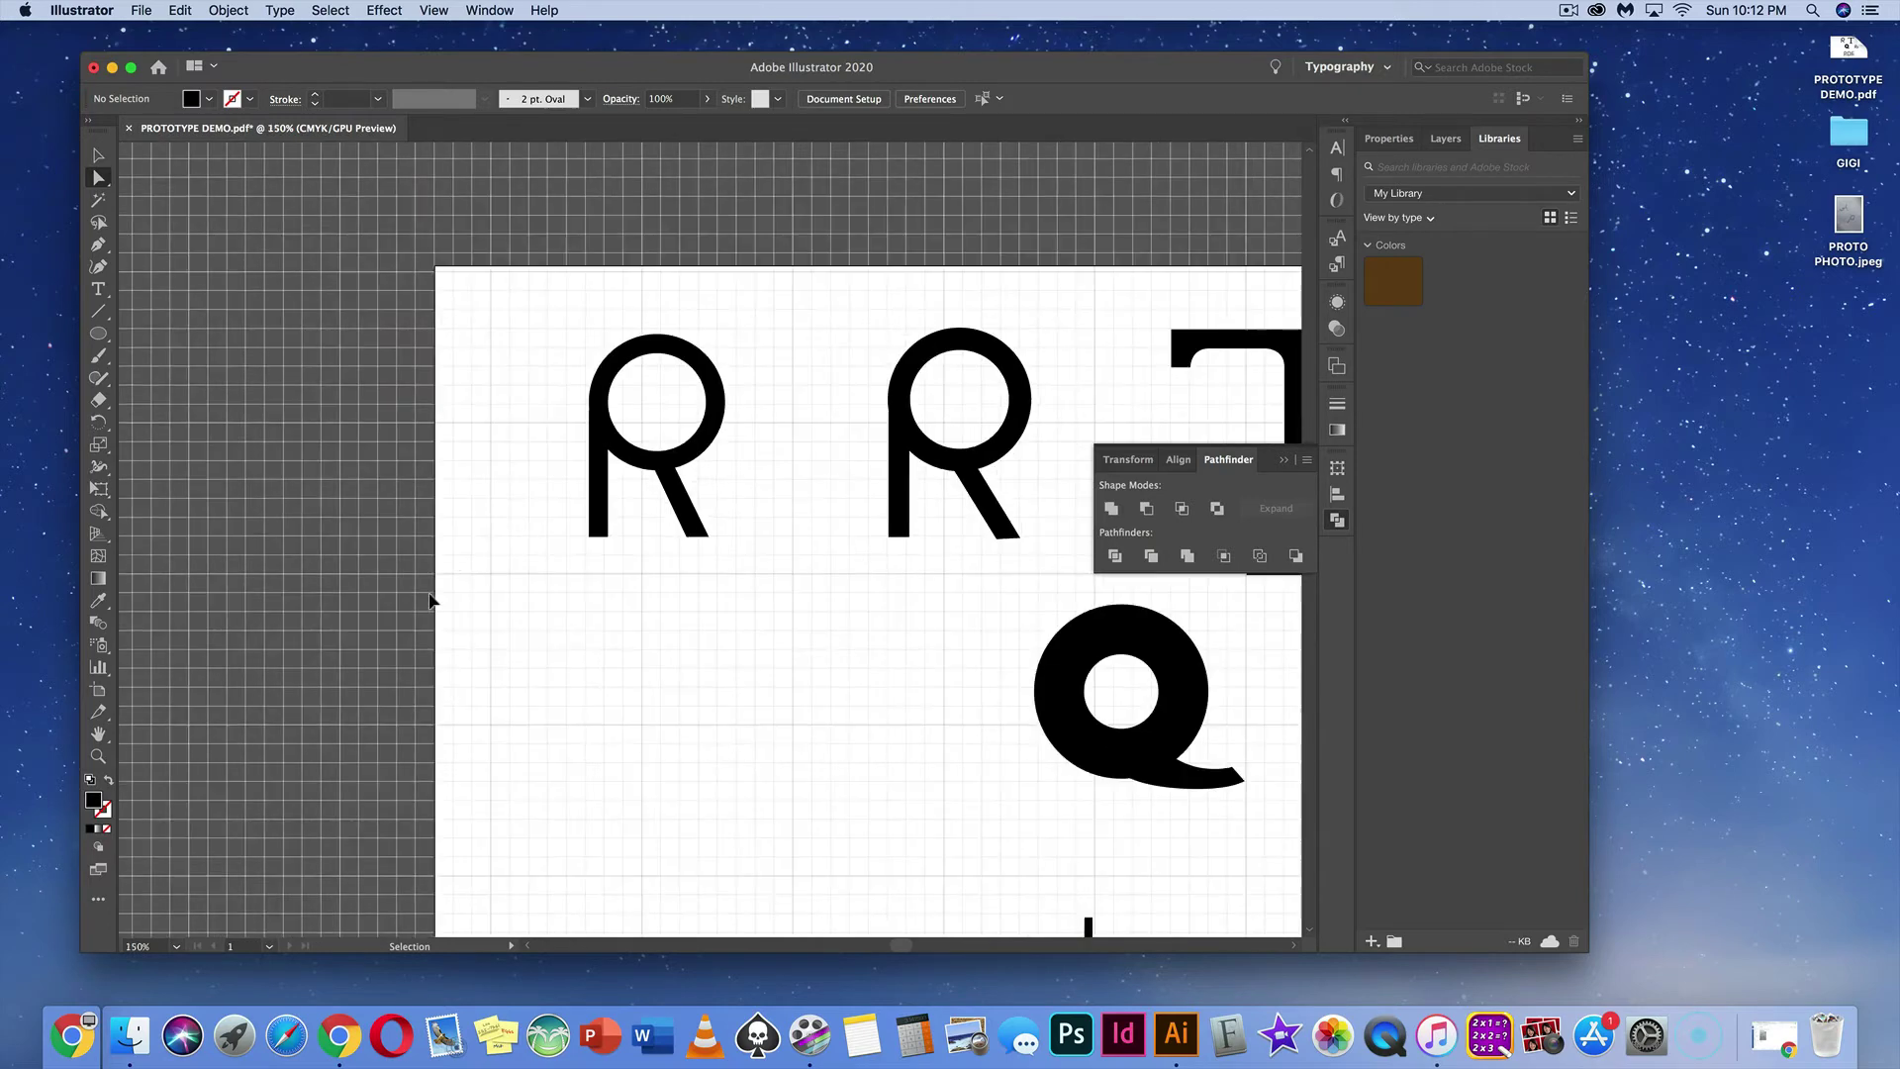
left_click_drag(690, 636, 594, 720)
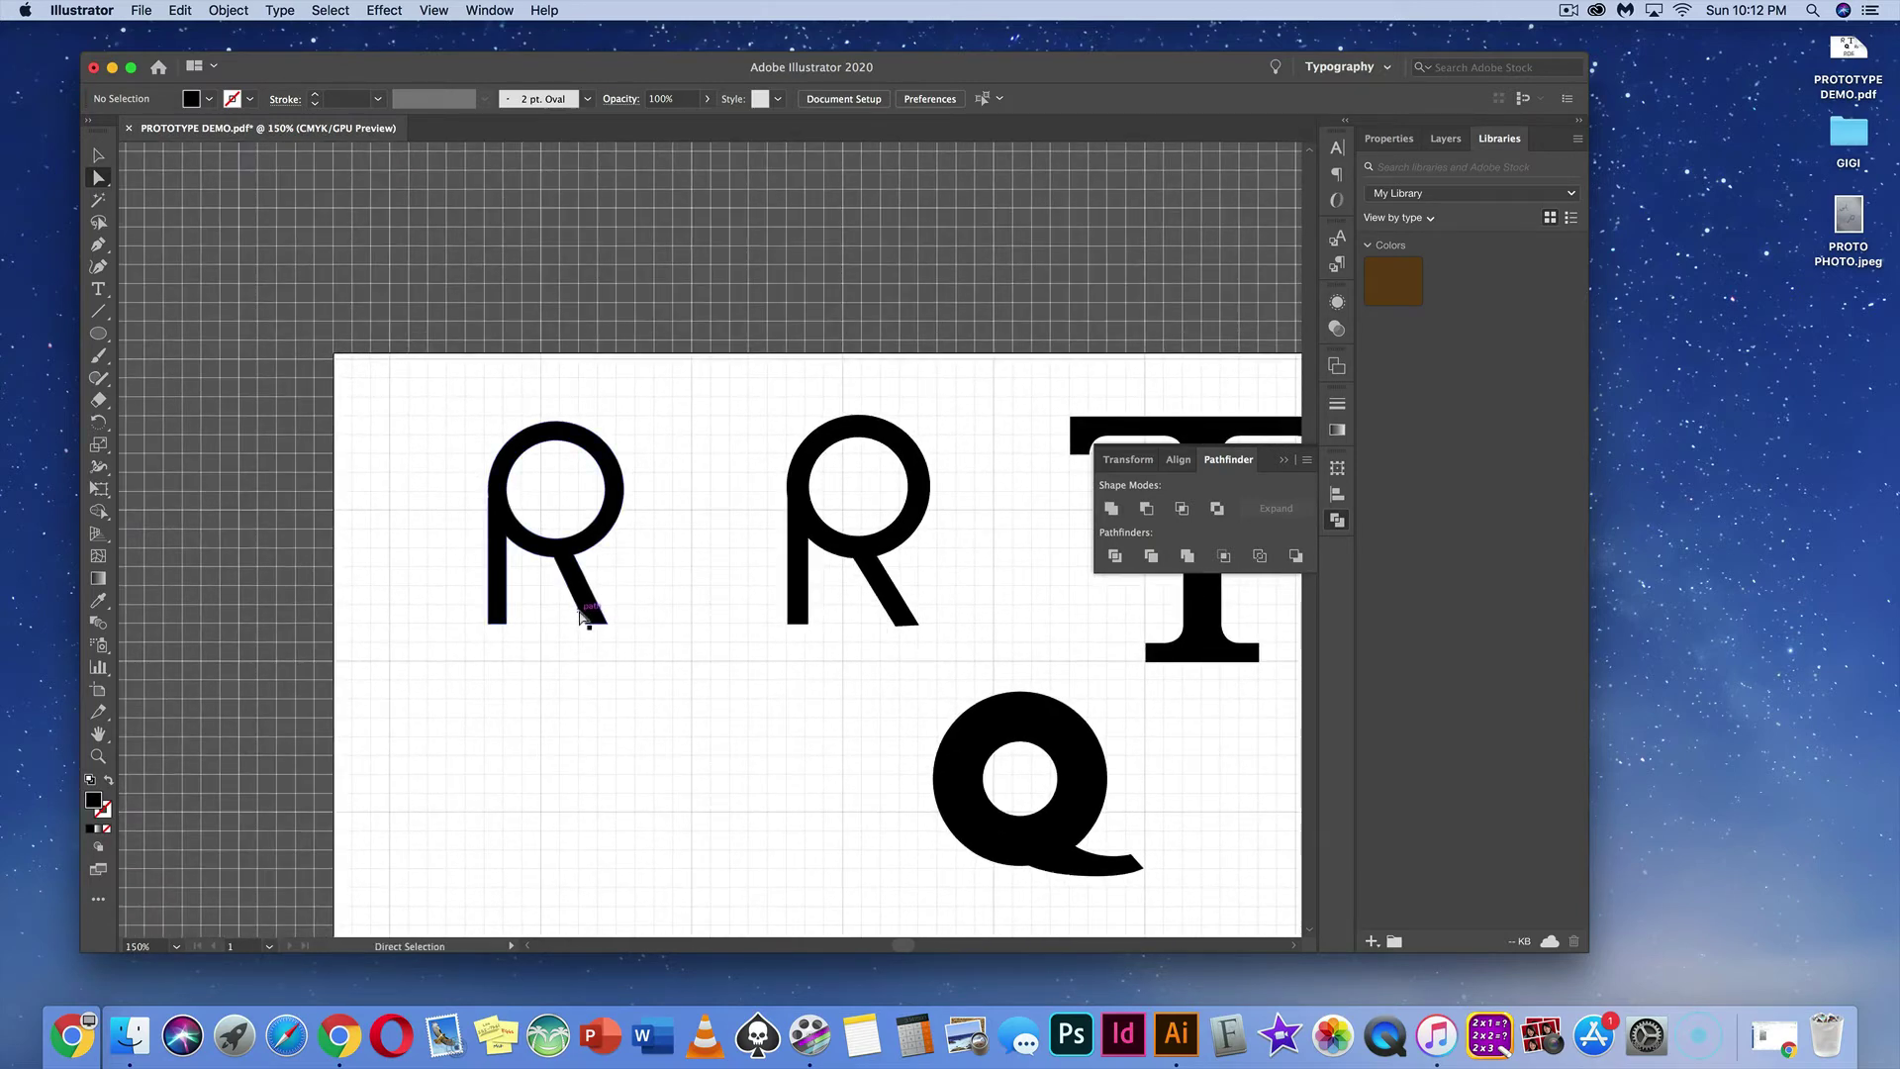
key("super+equal")
key("super+equal")
key("super+equal")
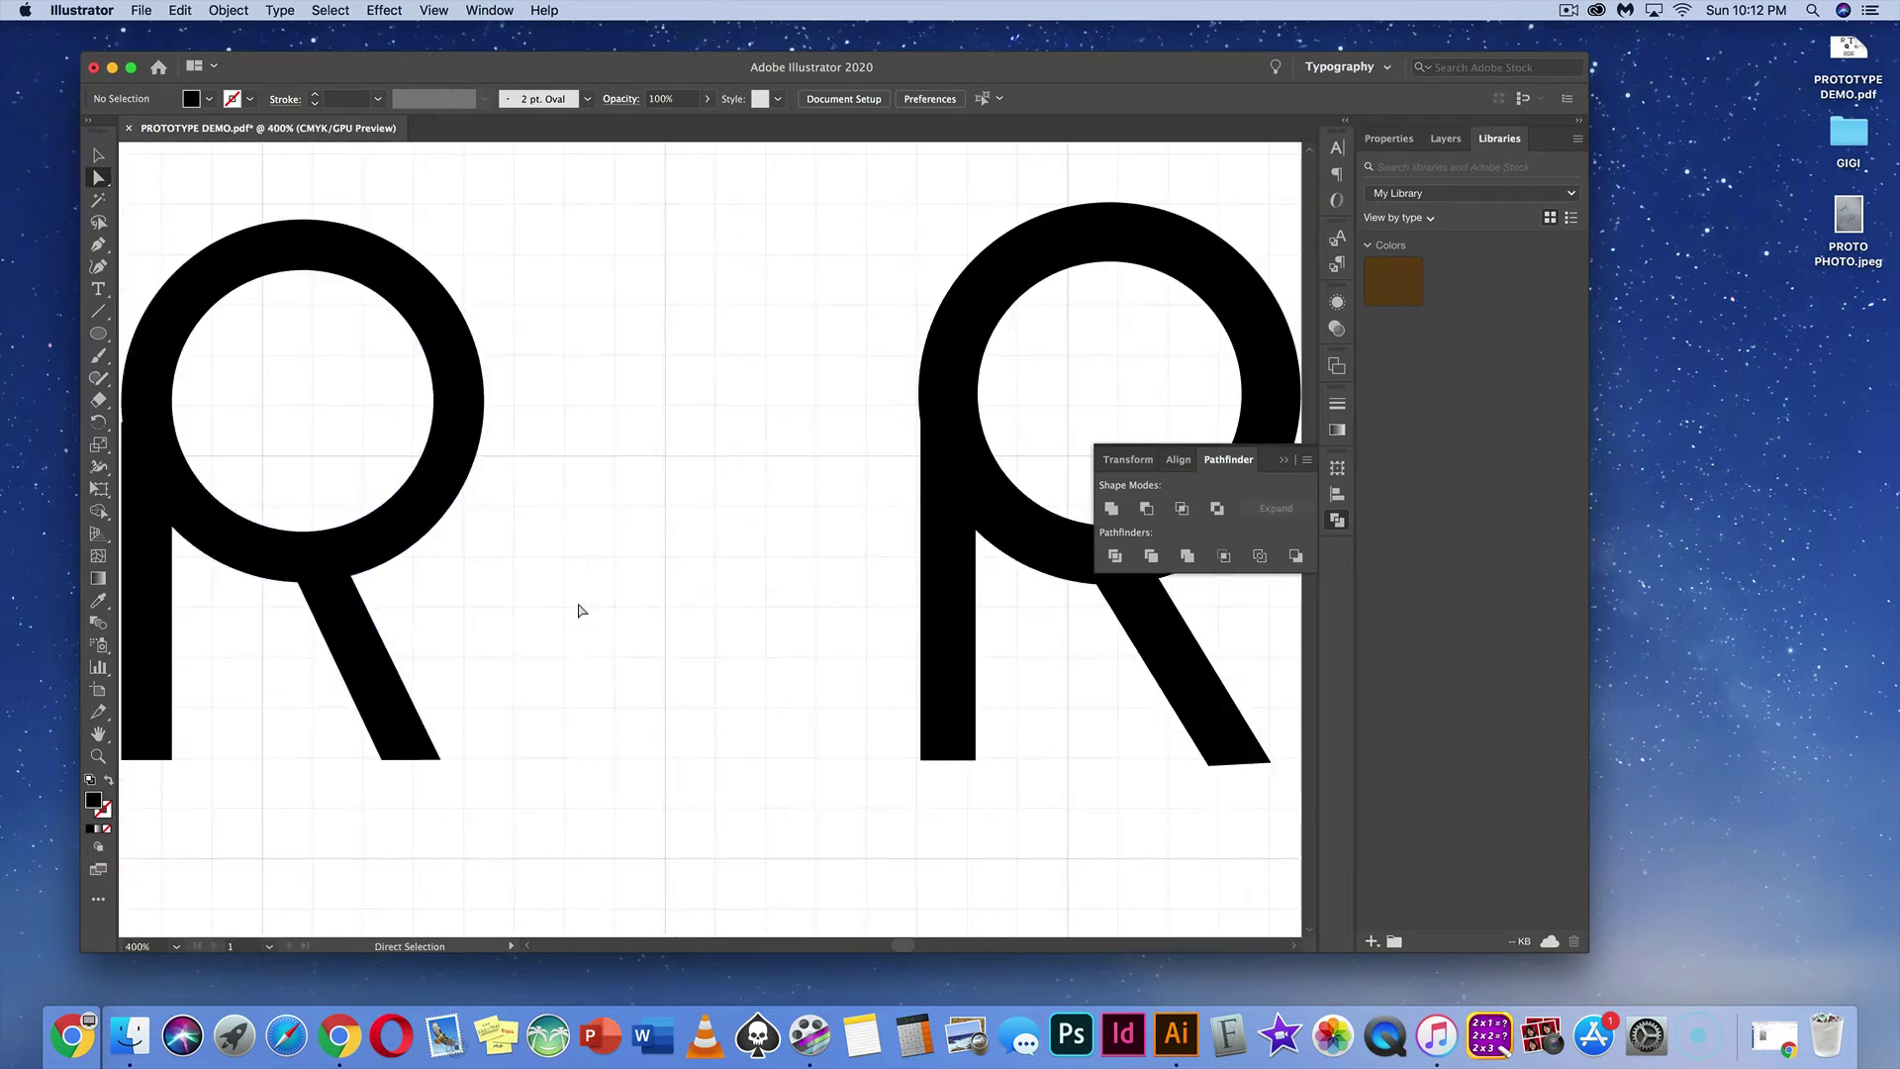
left_click_drag(551, 585, 844, 700)
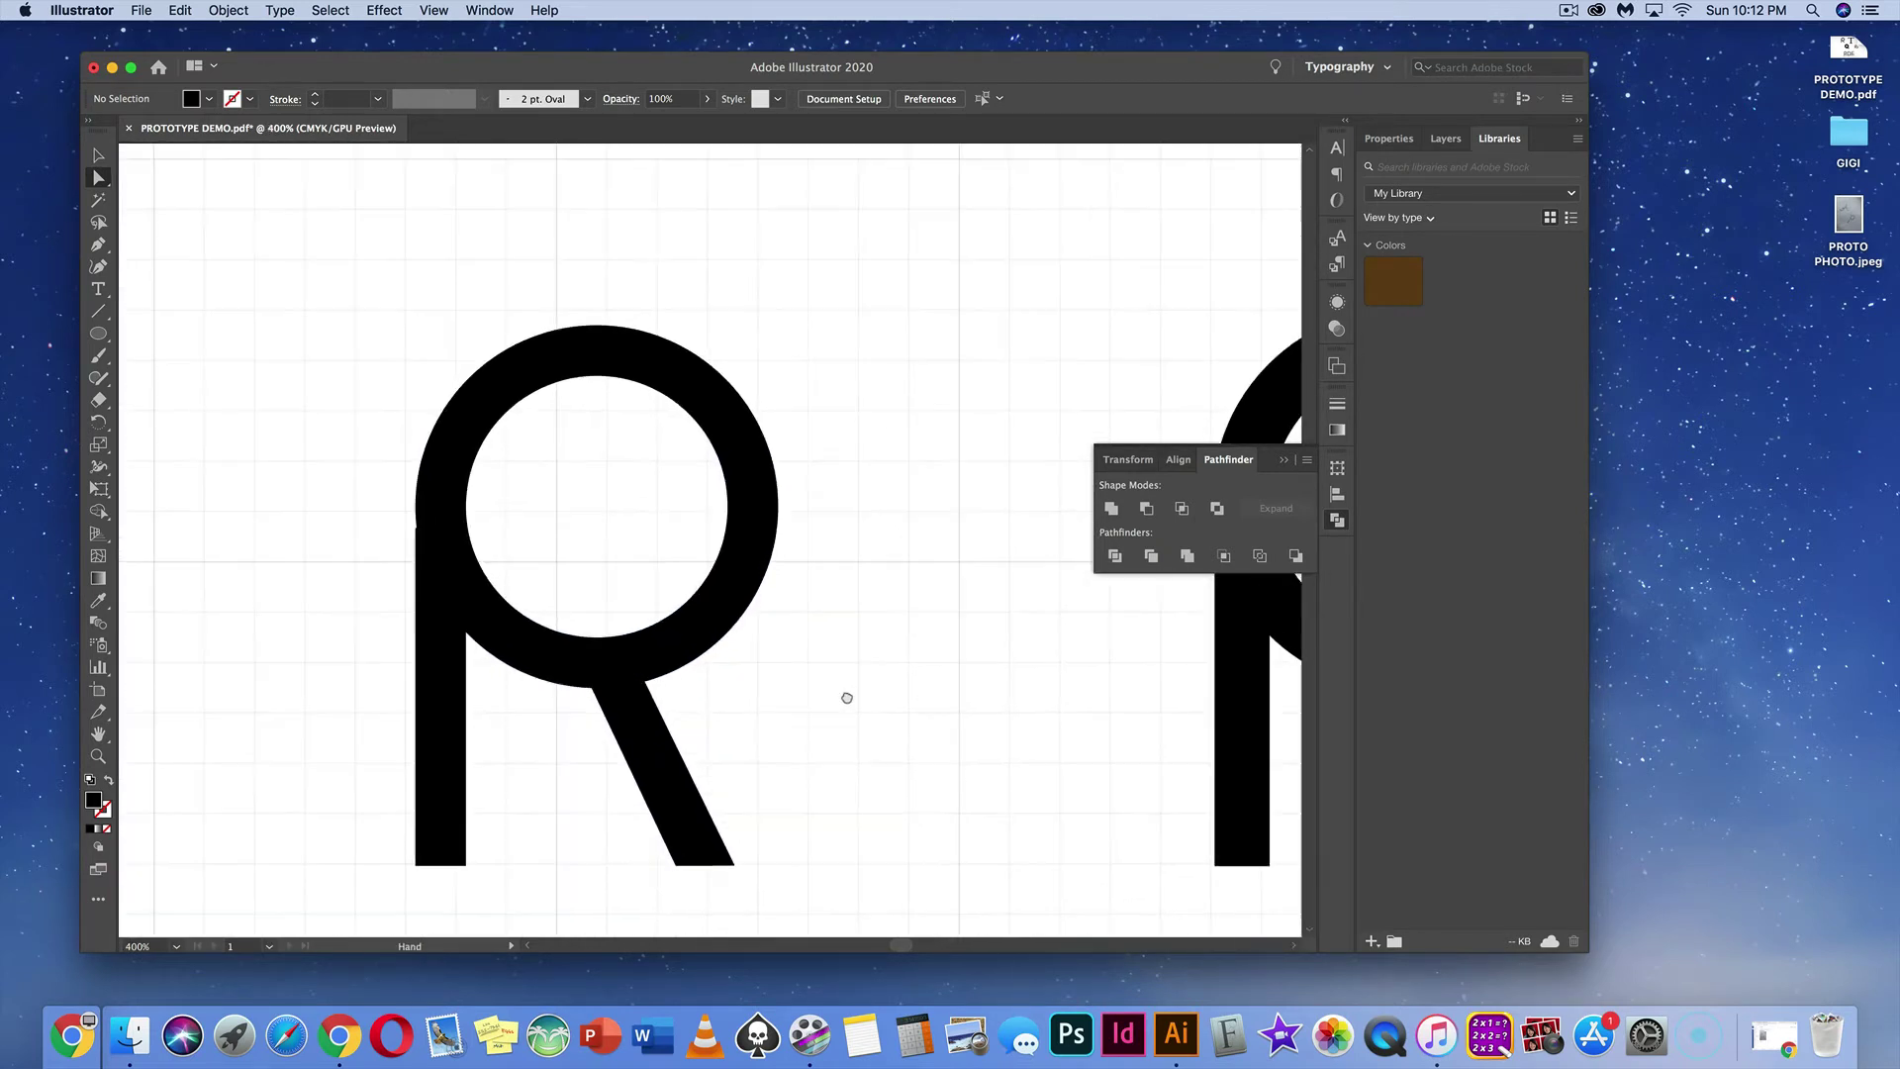
left_click(421, 534)
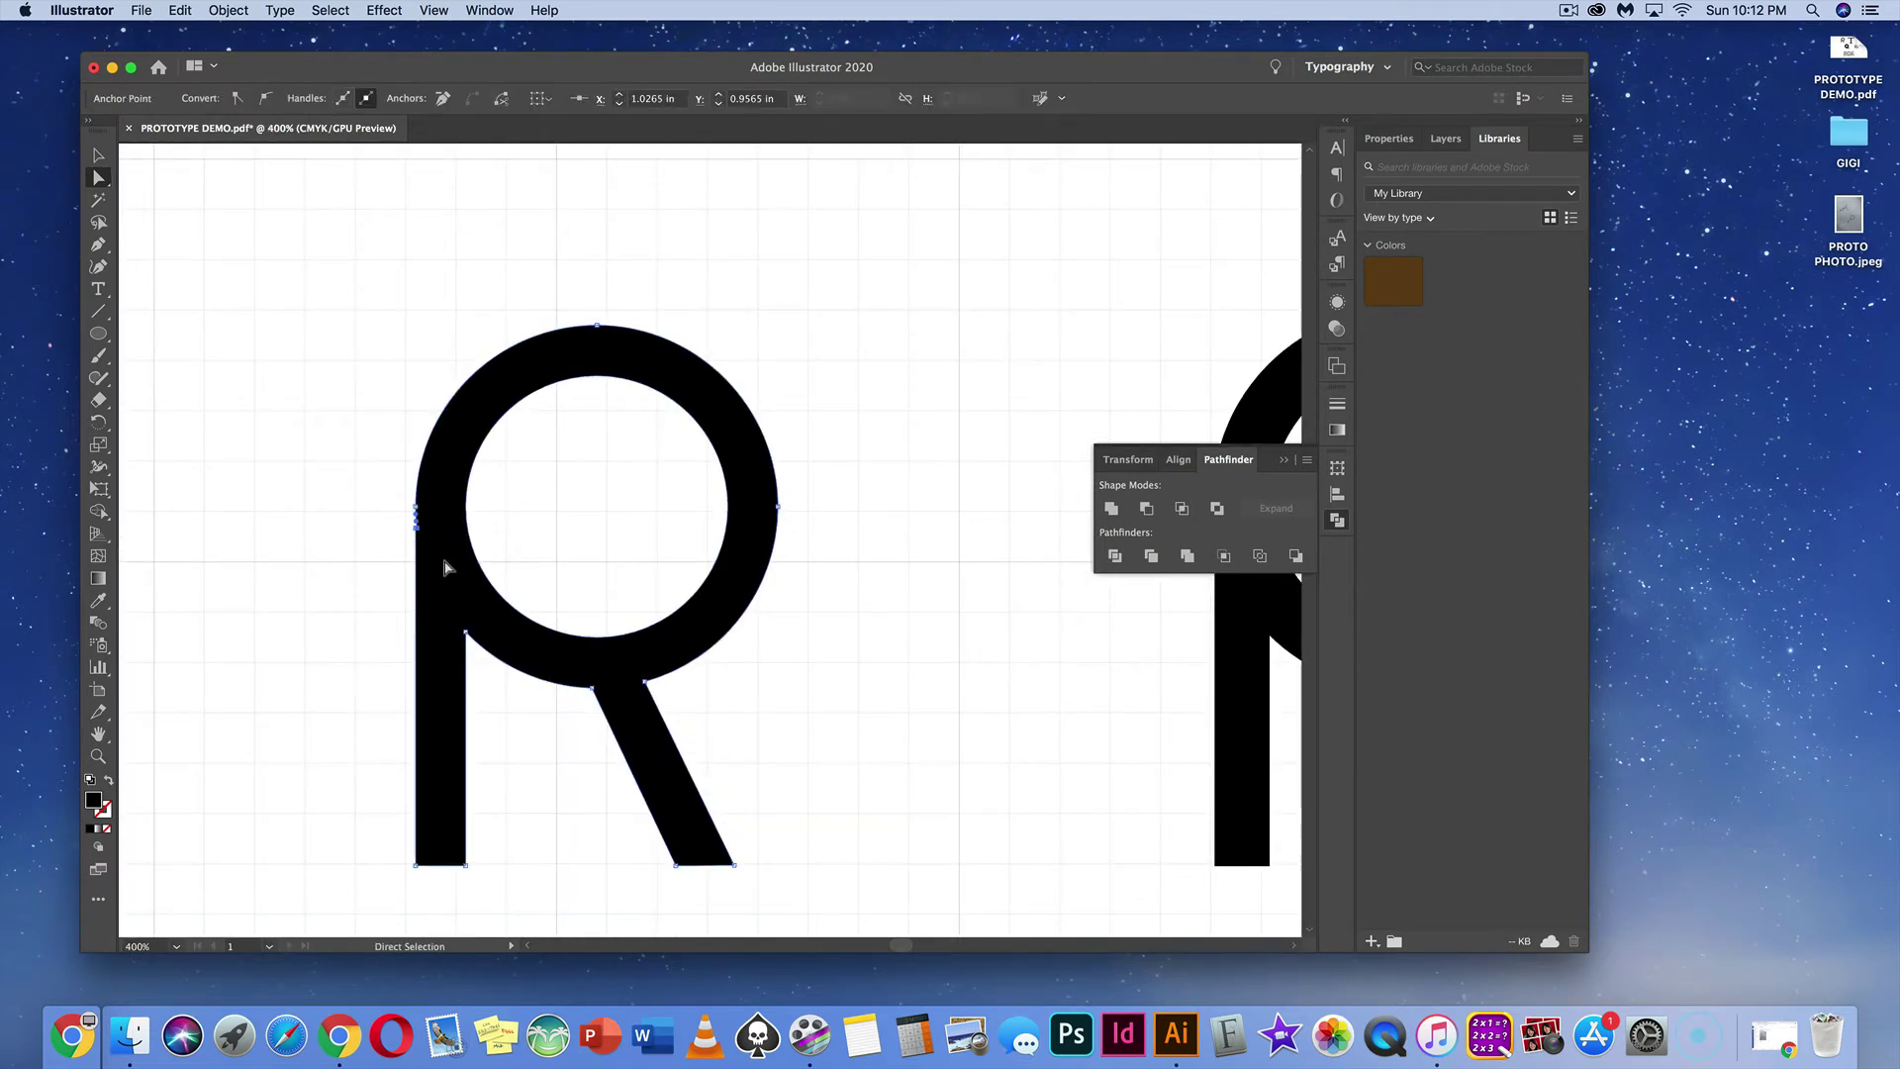
key("super+equal")
key("super+equal")
key("super+equal")
key("super+equal")
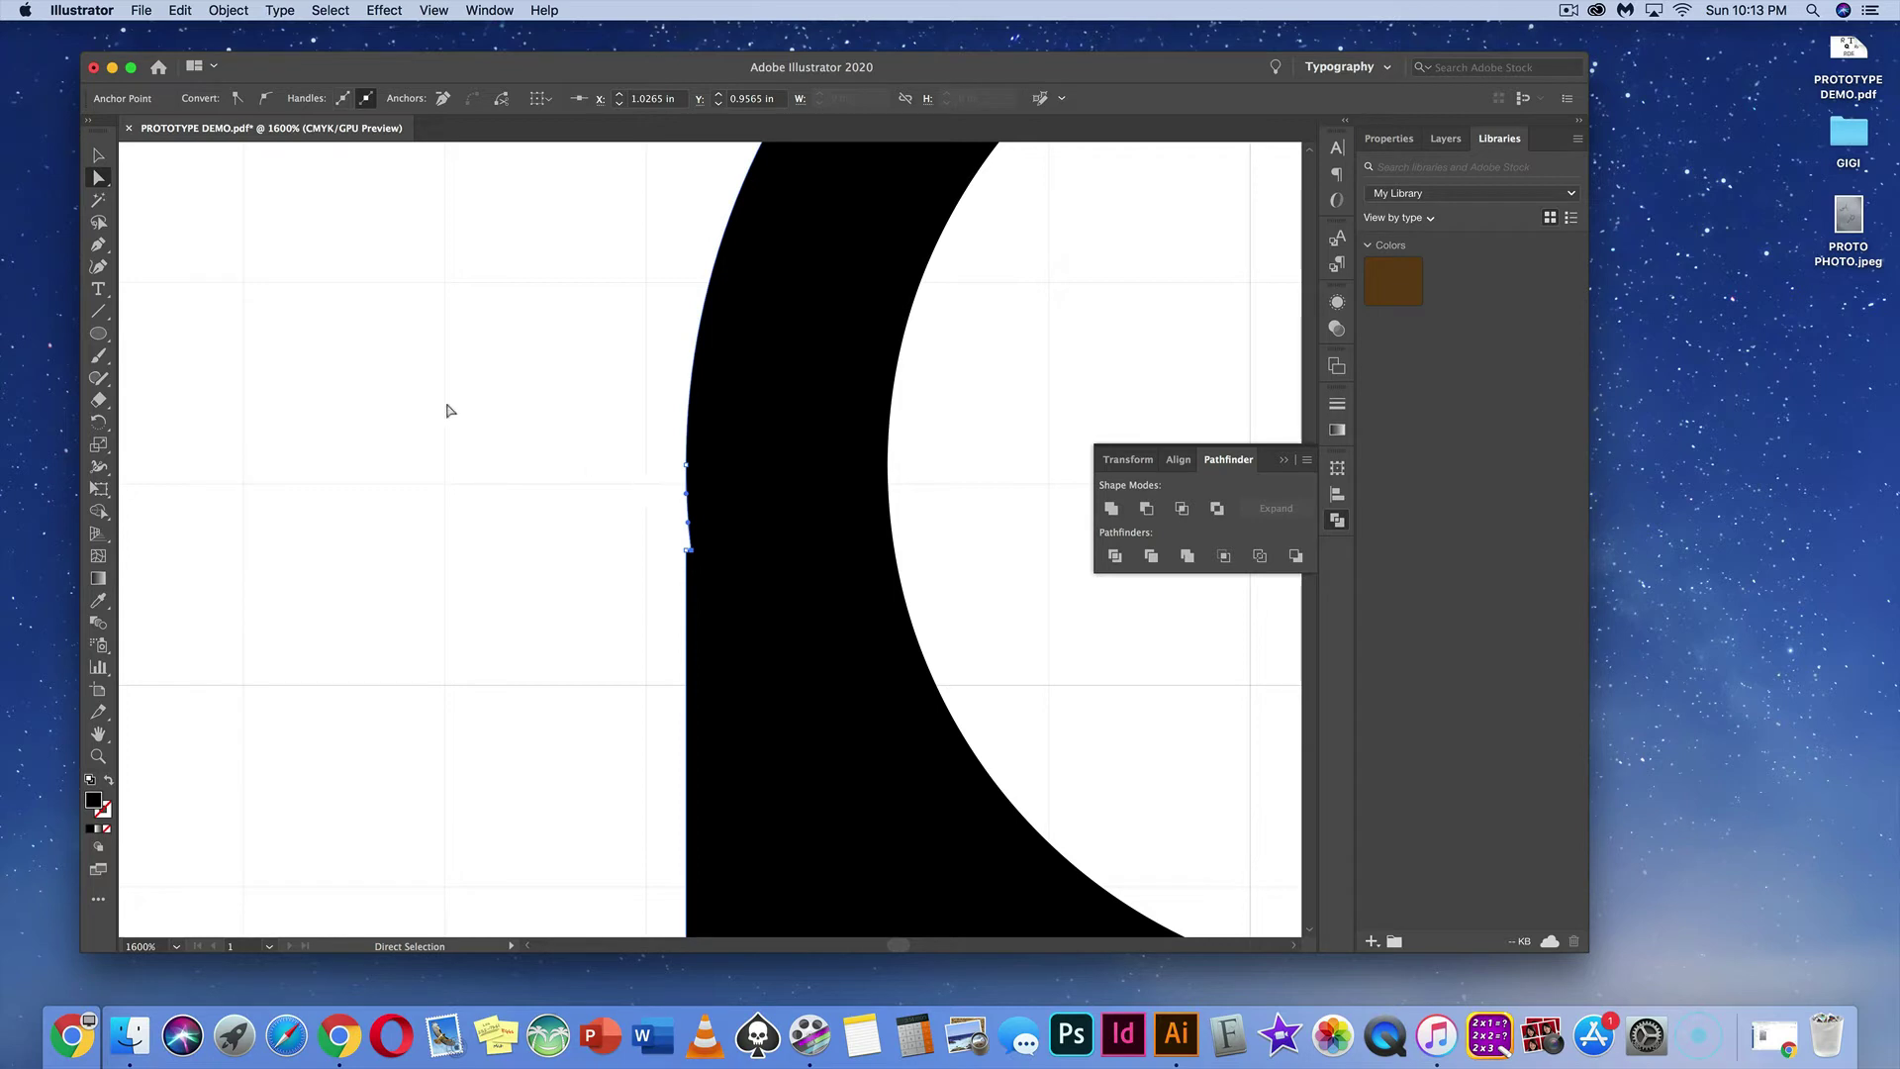
left_click(102, 245)
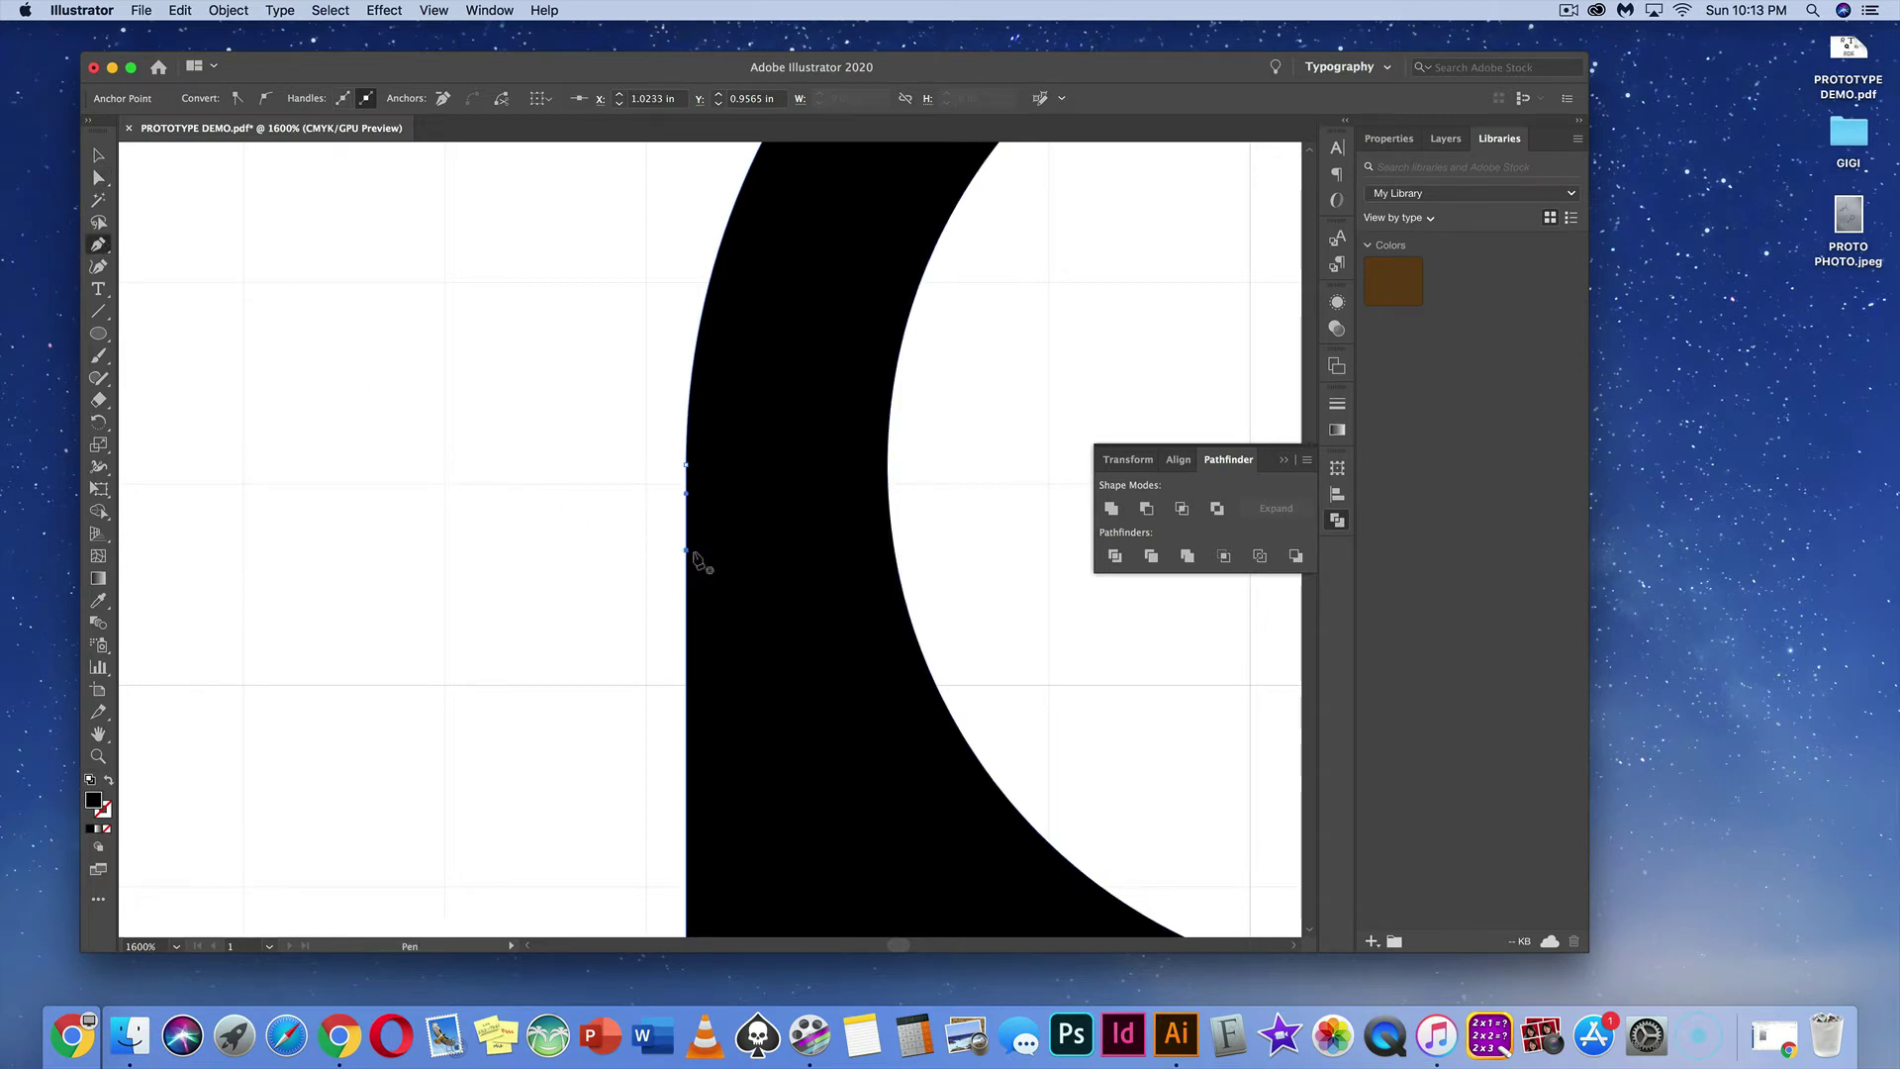
left_click(687, 522)
left_click(687, 493)
left_click(687, 464)
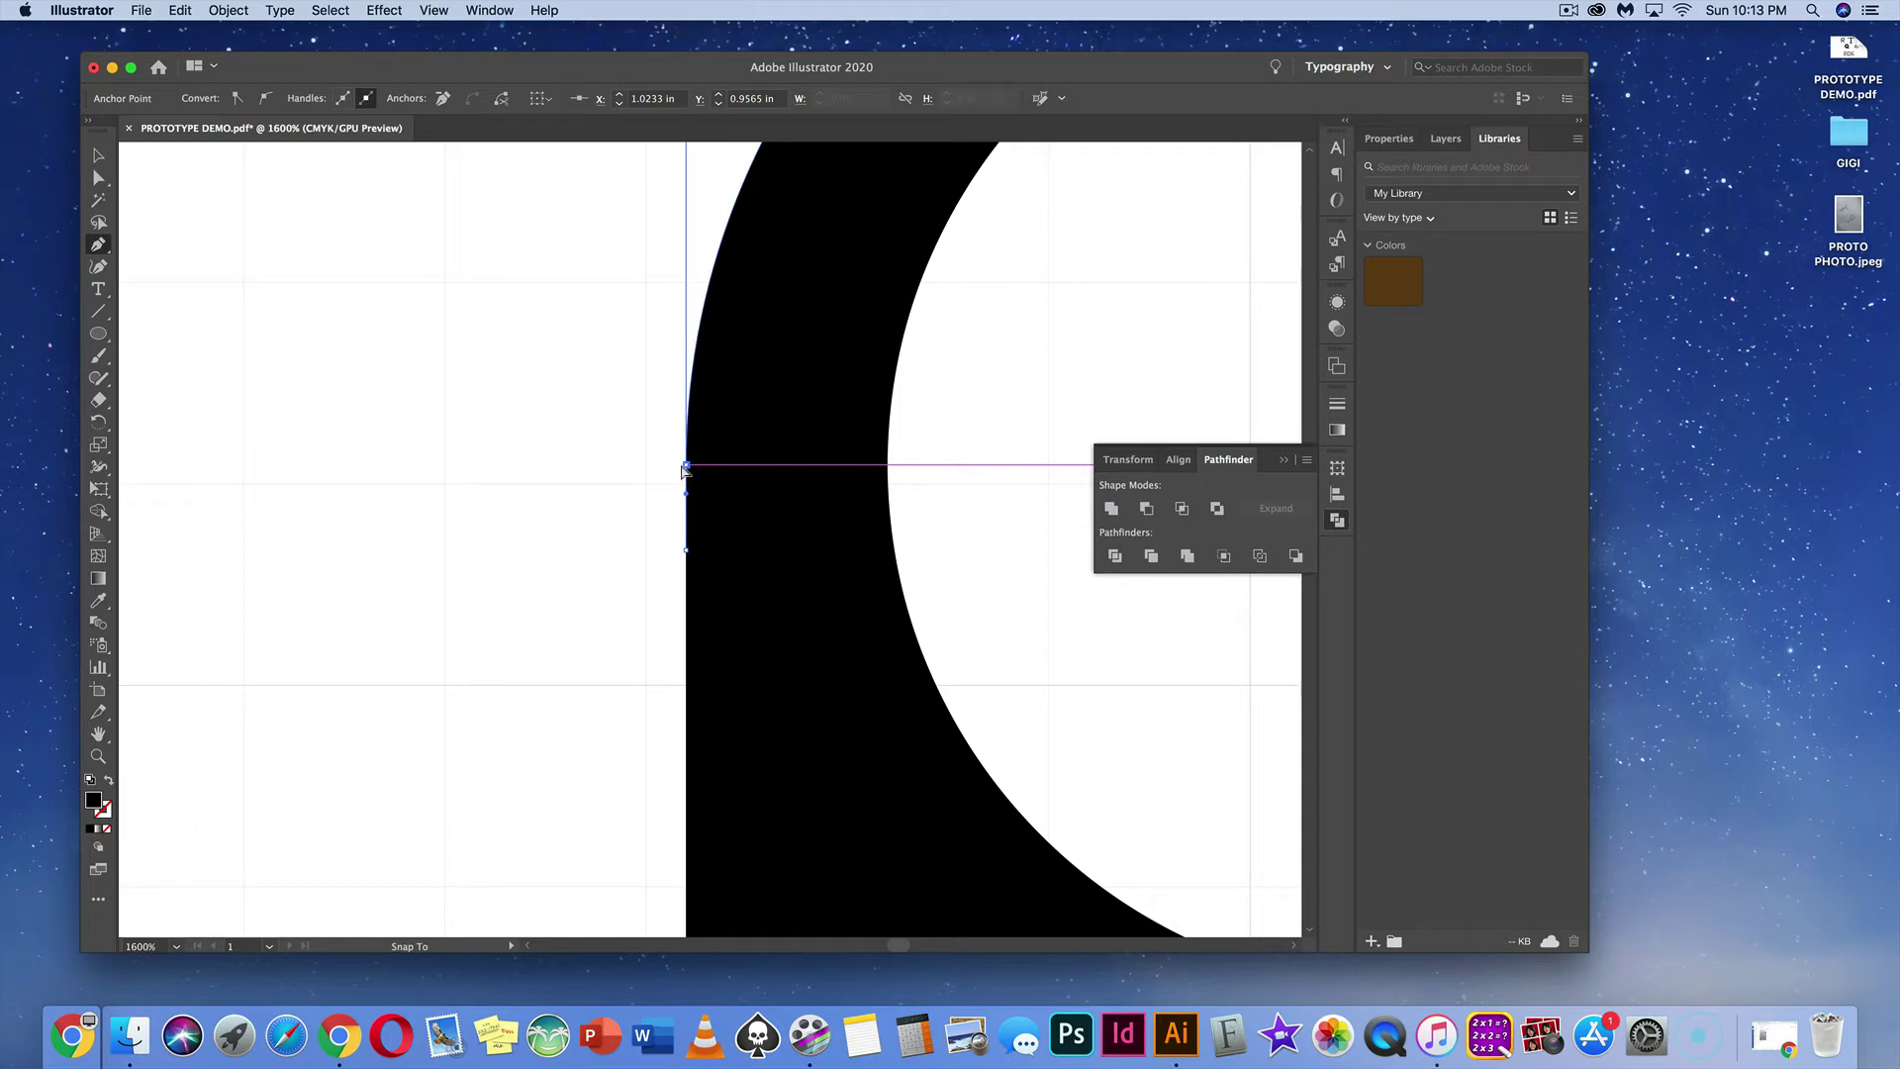
left_click(625, 466, "super")
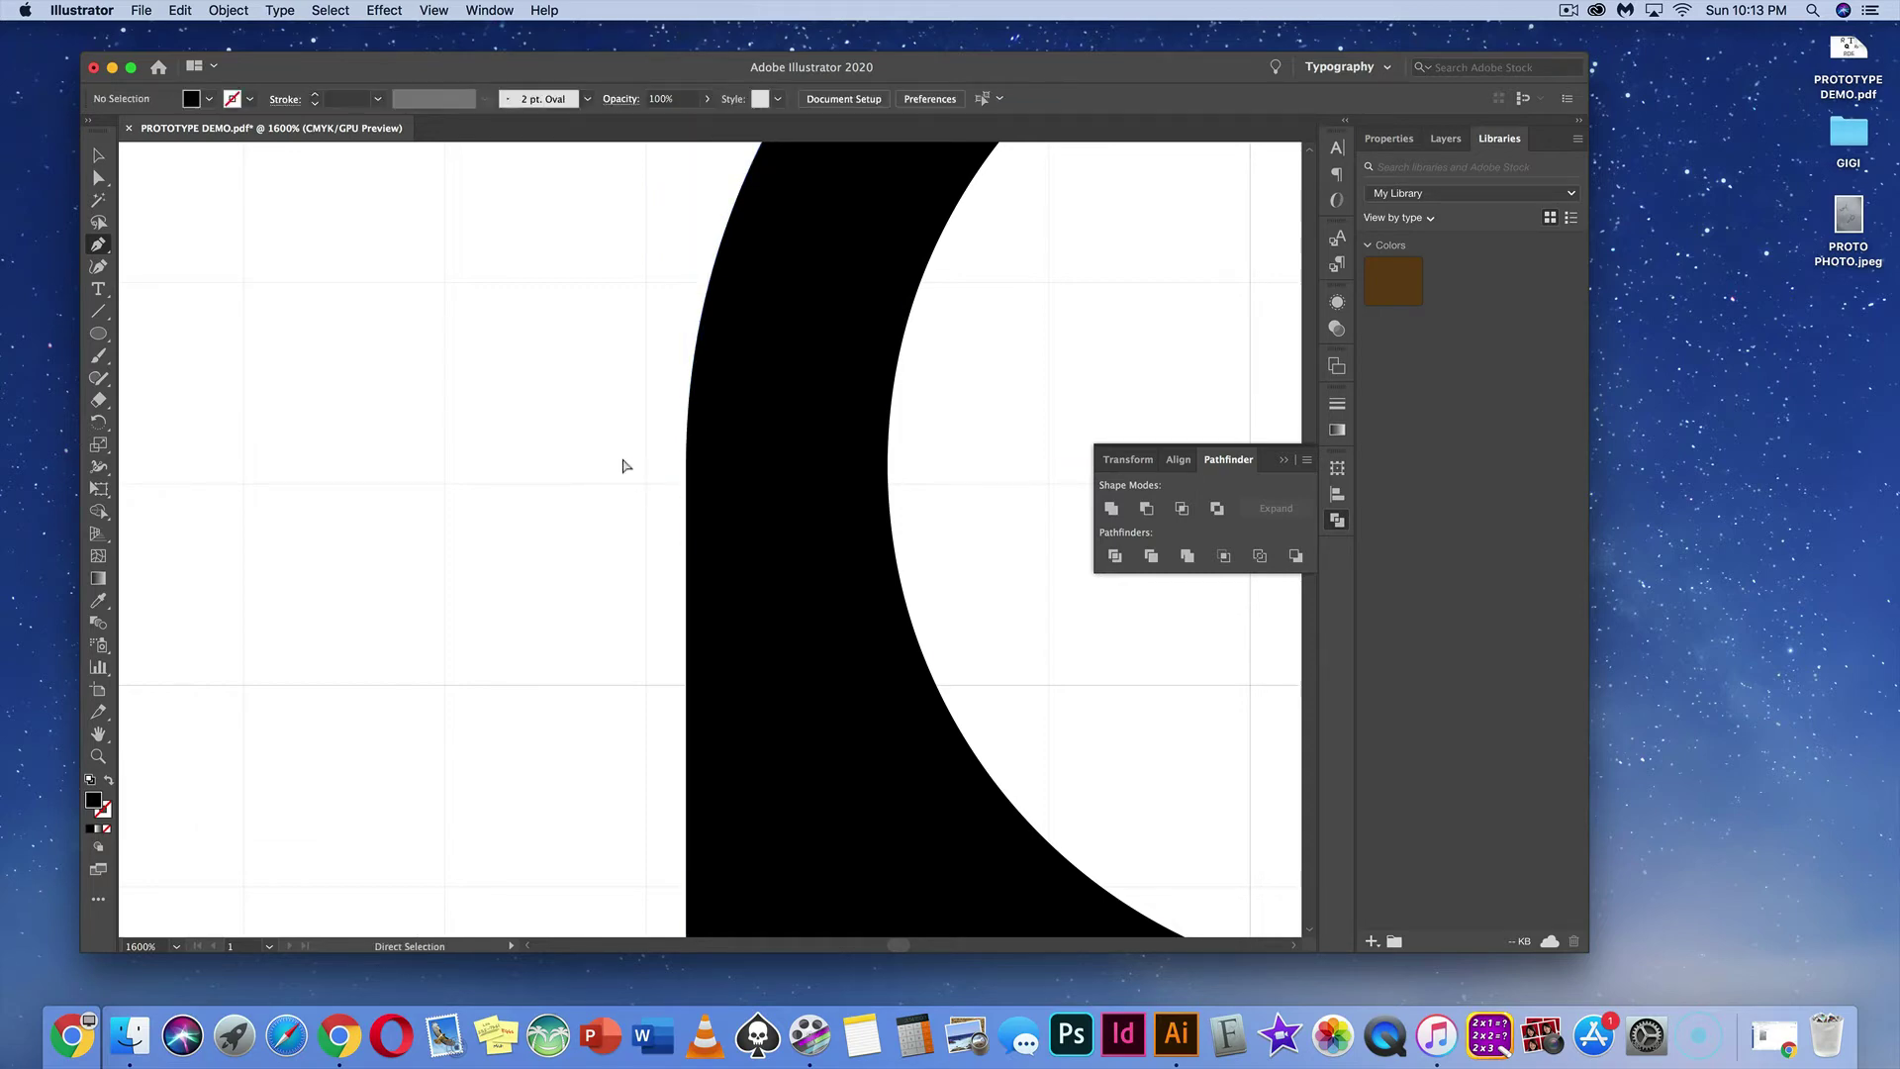
Step: Bring the empty artboard area beside the sample T into view and turn on Snap to Grid
key("super+minus")
key("super+minus")
key("super+minus")
key("super+minus")
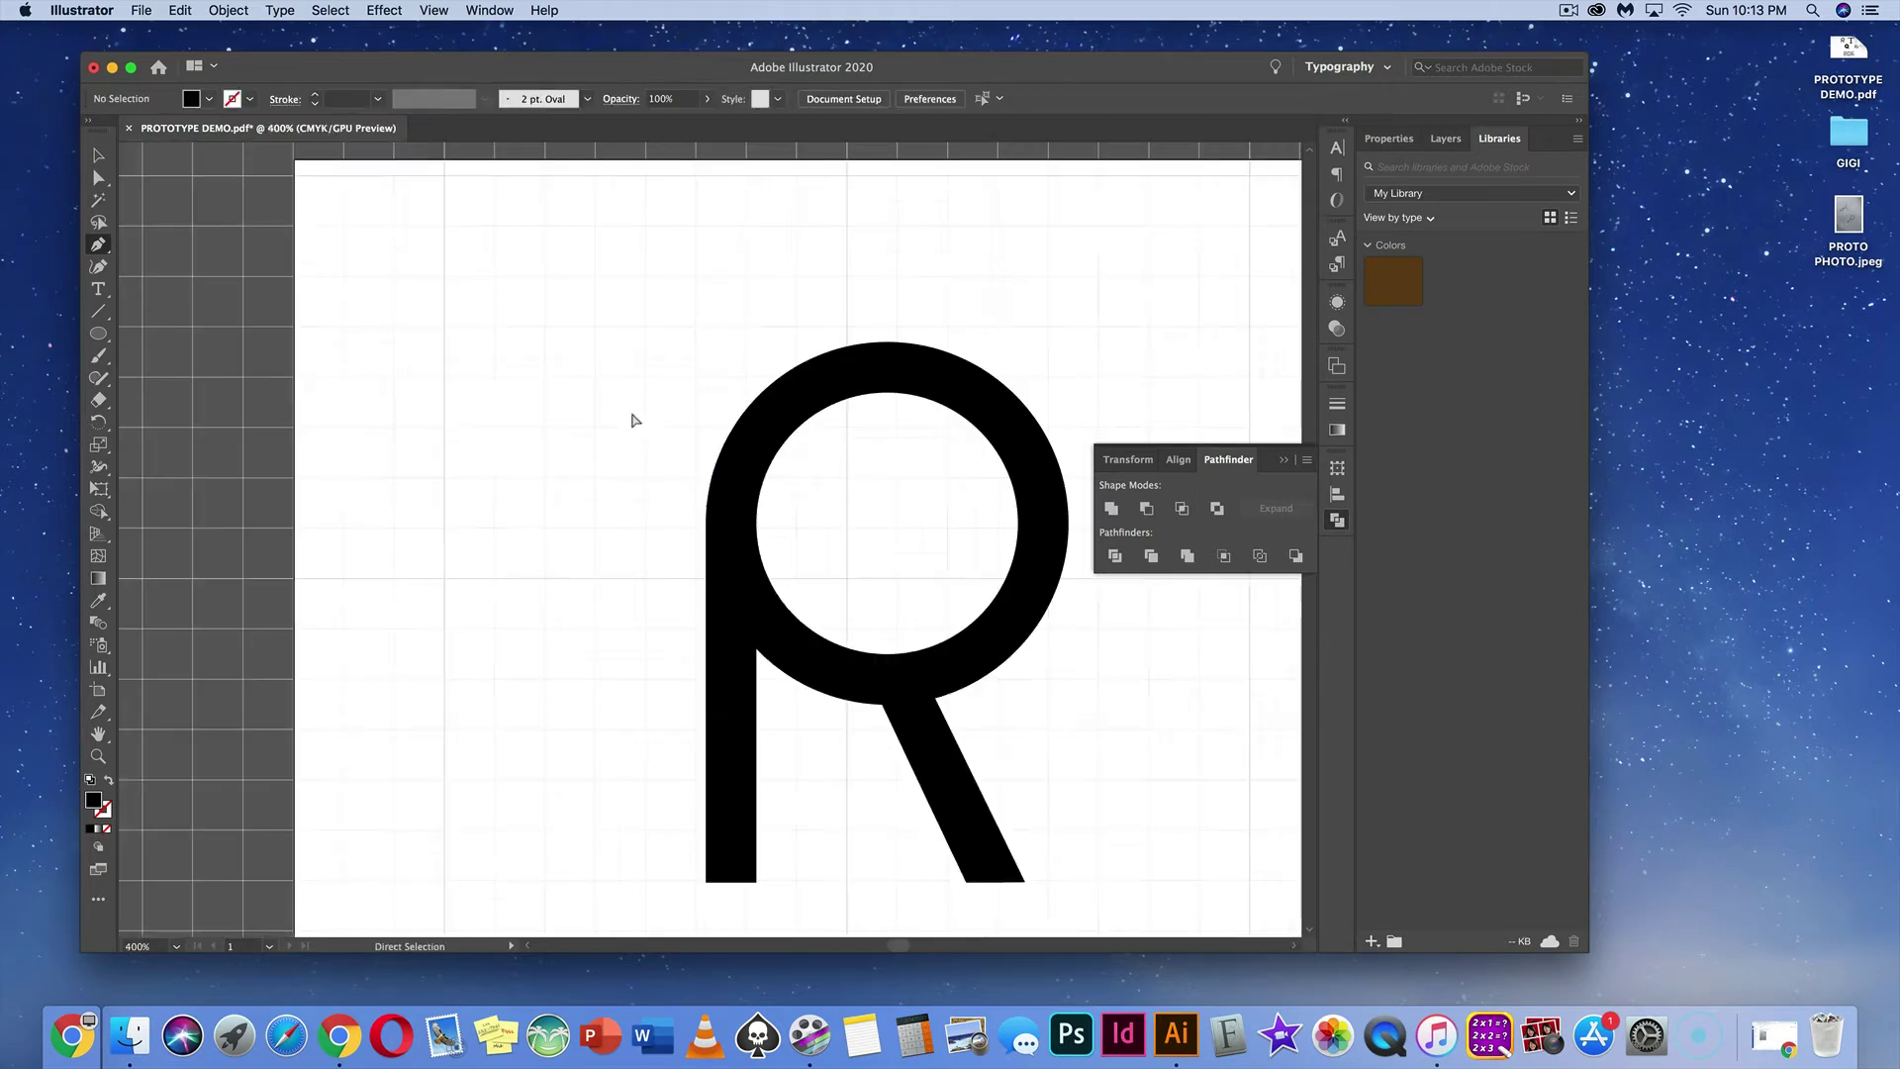
key("super+minus")
key("super+minus")
key("super+minus")
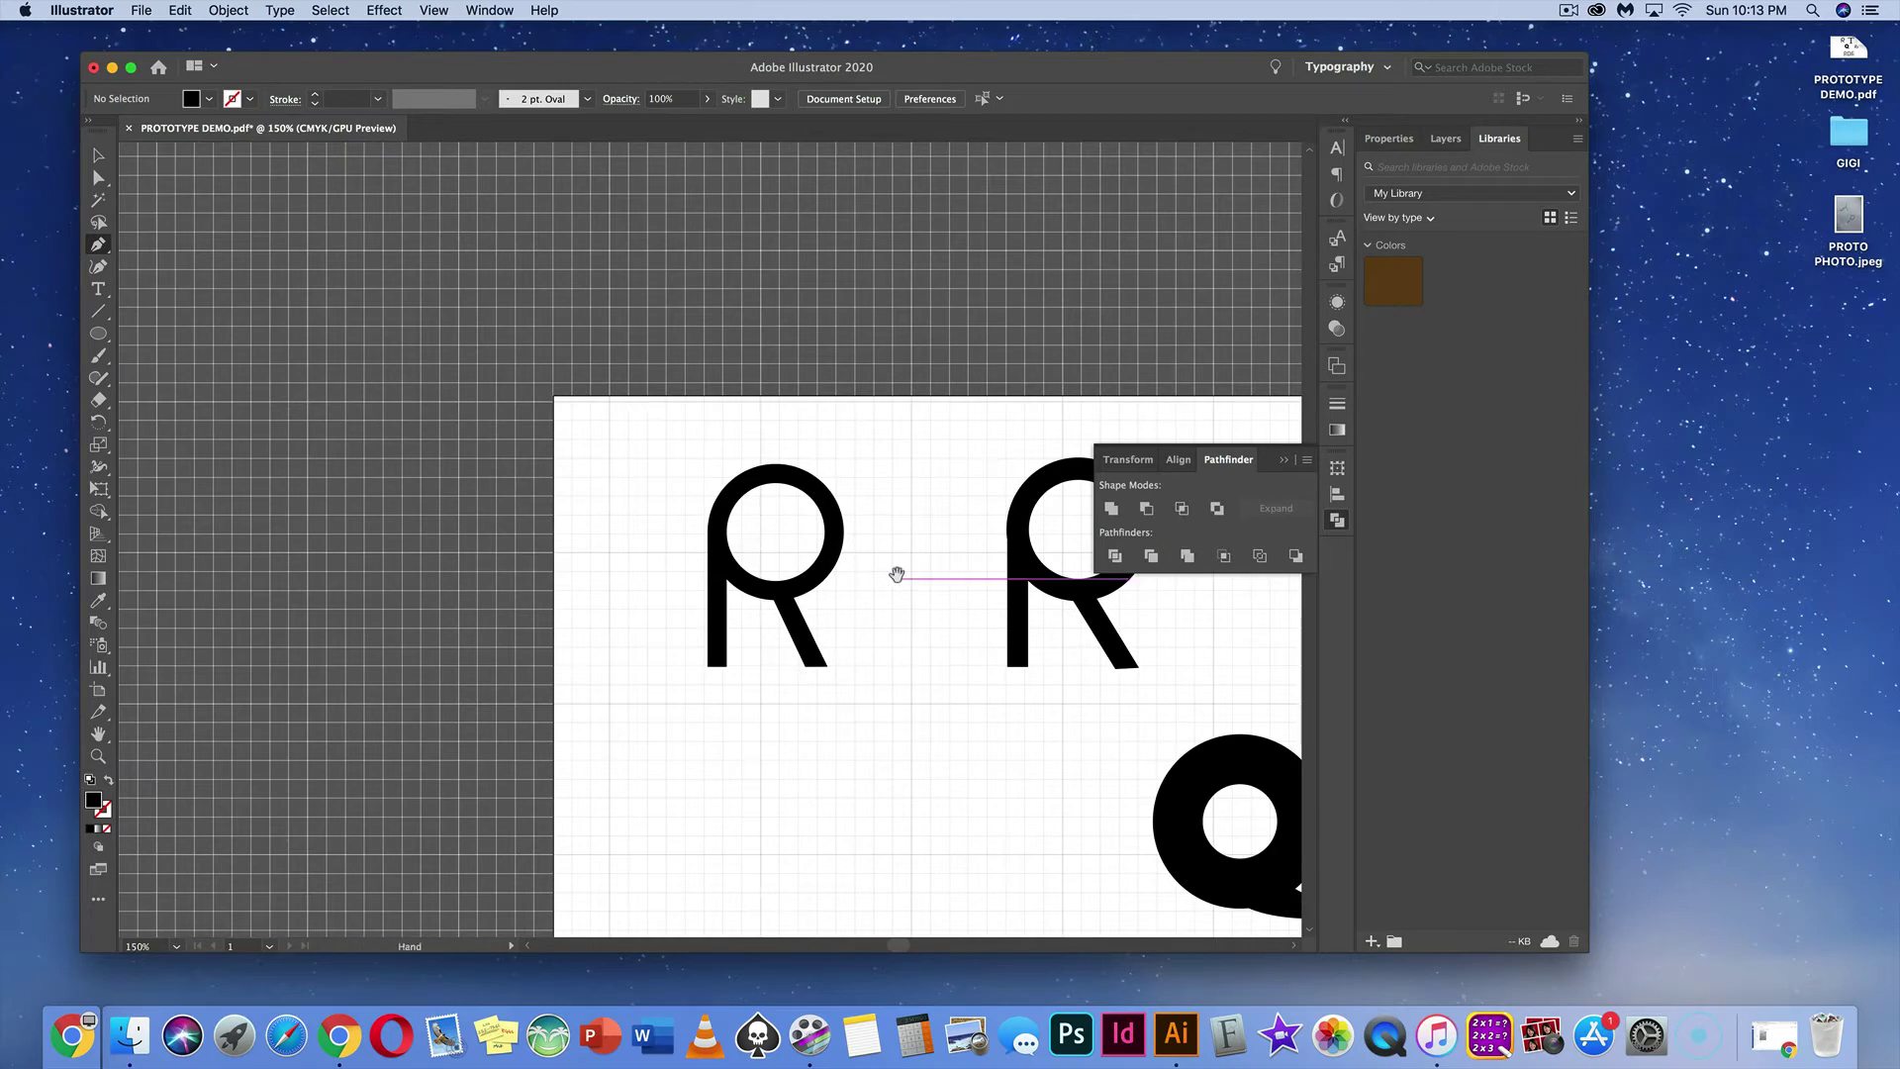
mouse_move(897, 574)
left_mouse_down()
mouse_move(657, 607)
mouse_move(624, 585)
left_mouse_up()
left_click_drag(864, 620, 761, 619)
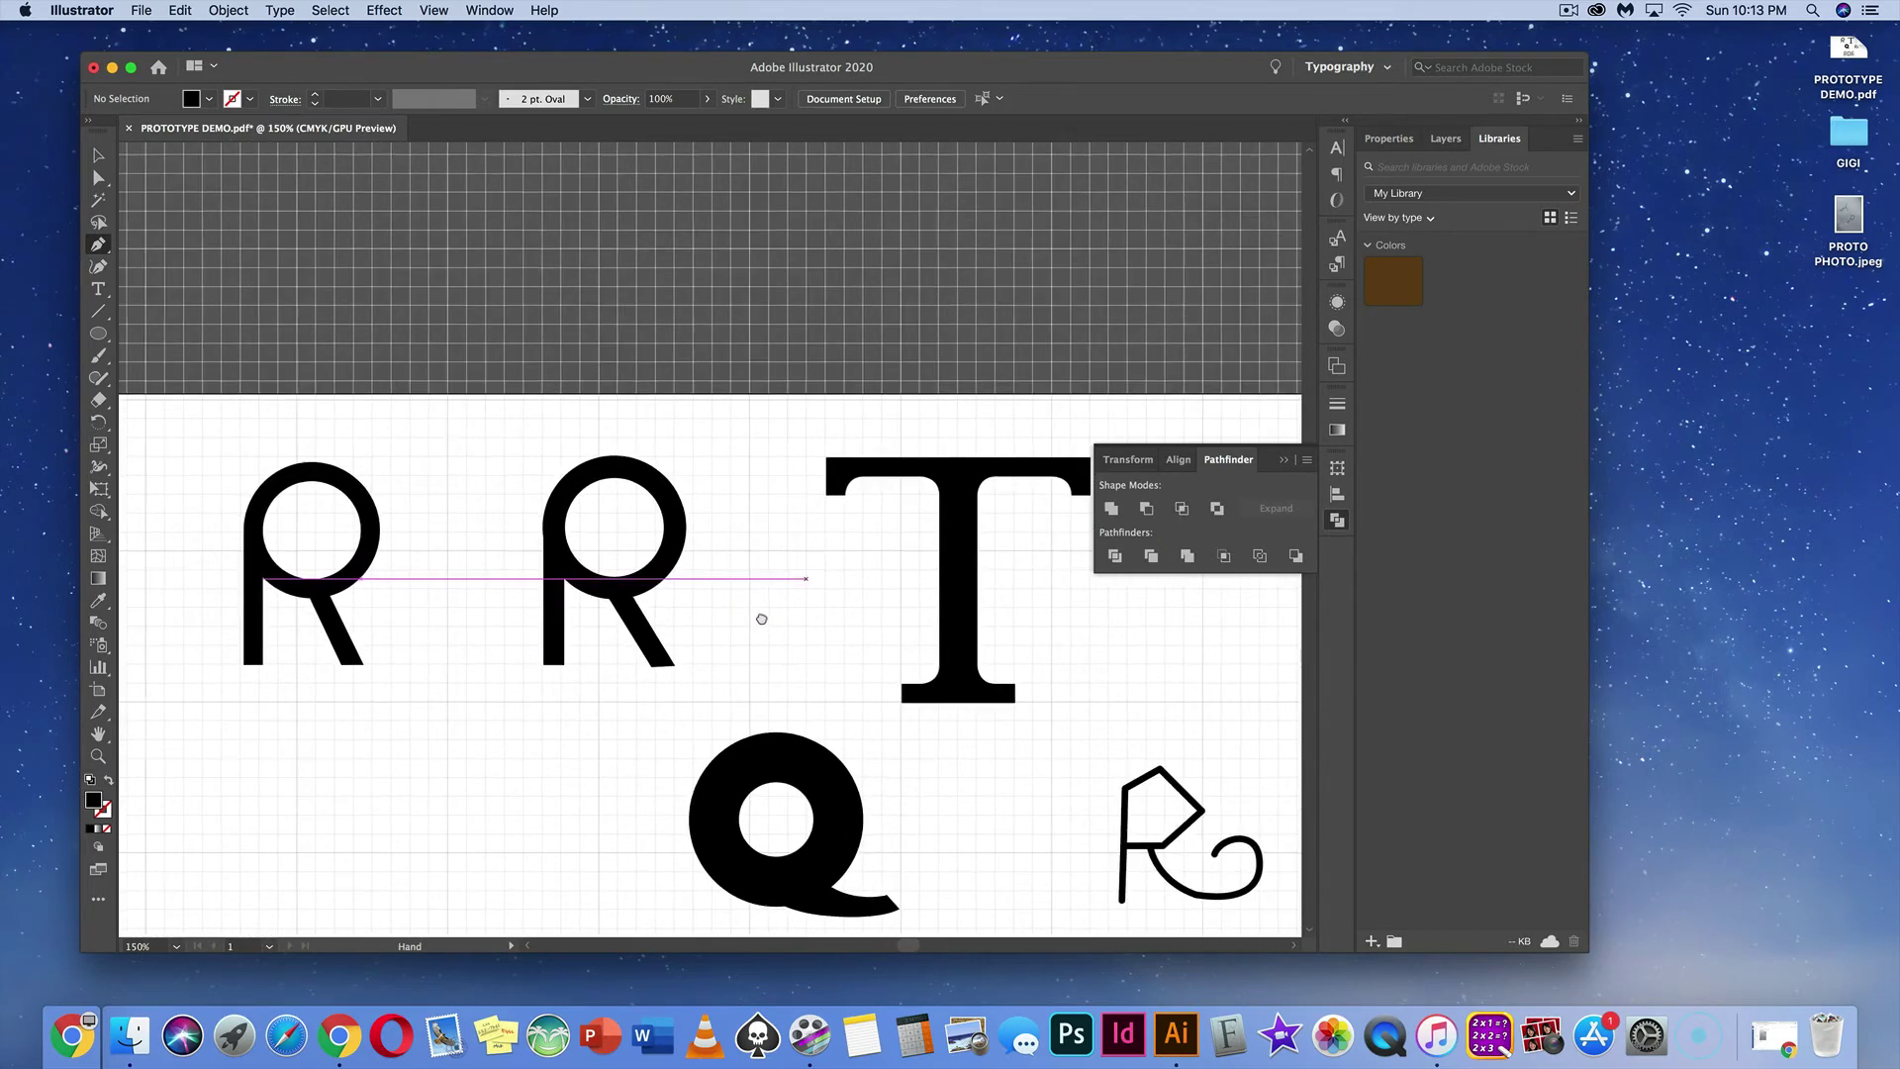
scroll(761, 619, "right", 5)
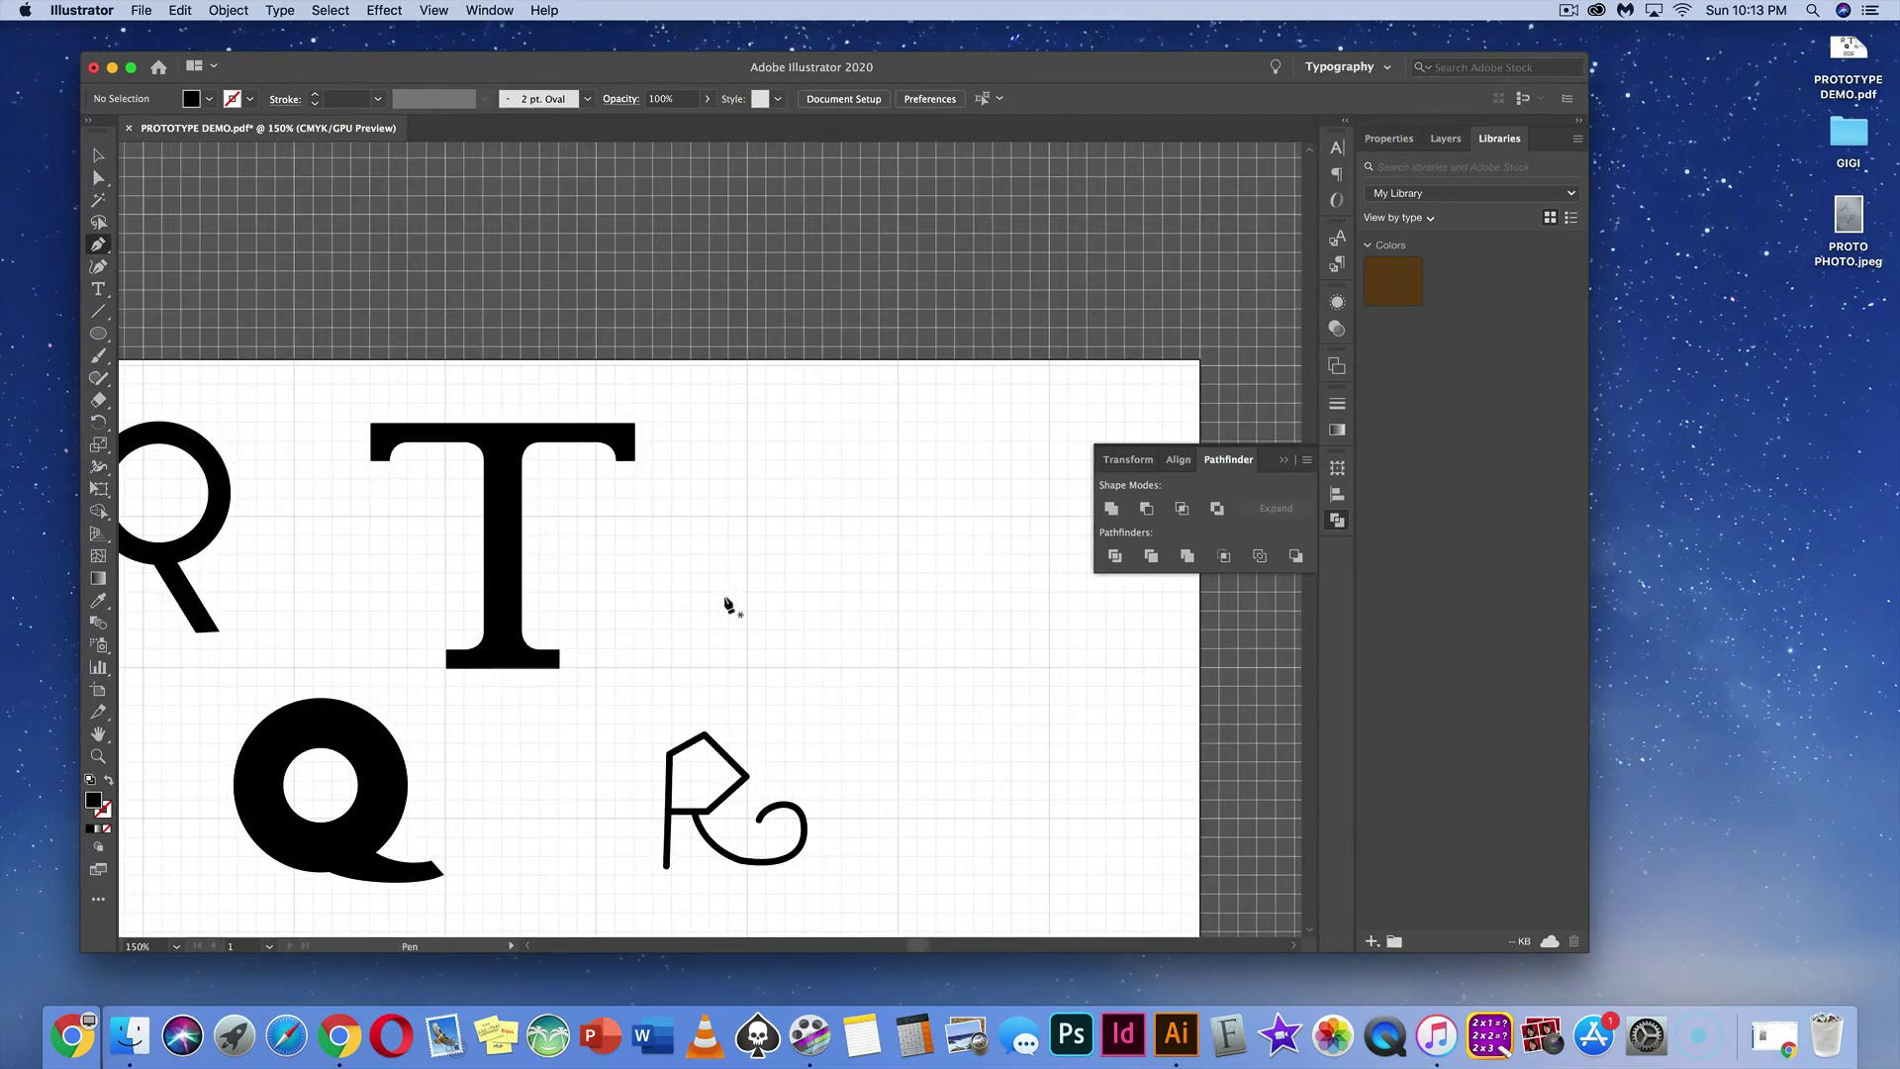
left_click(436, 9)
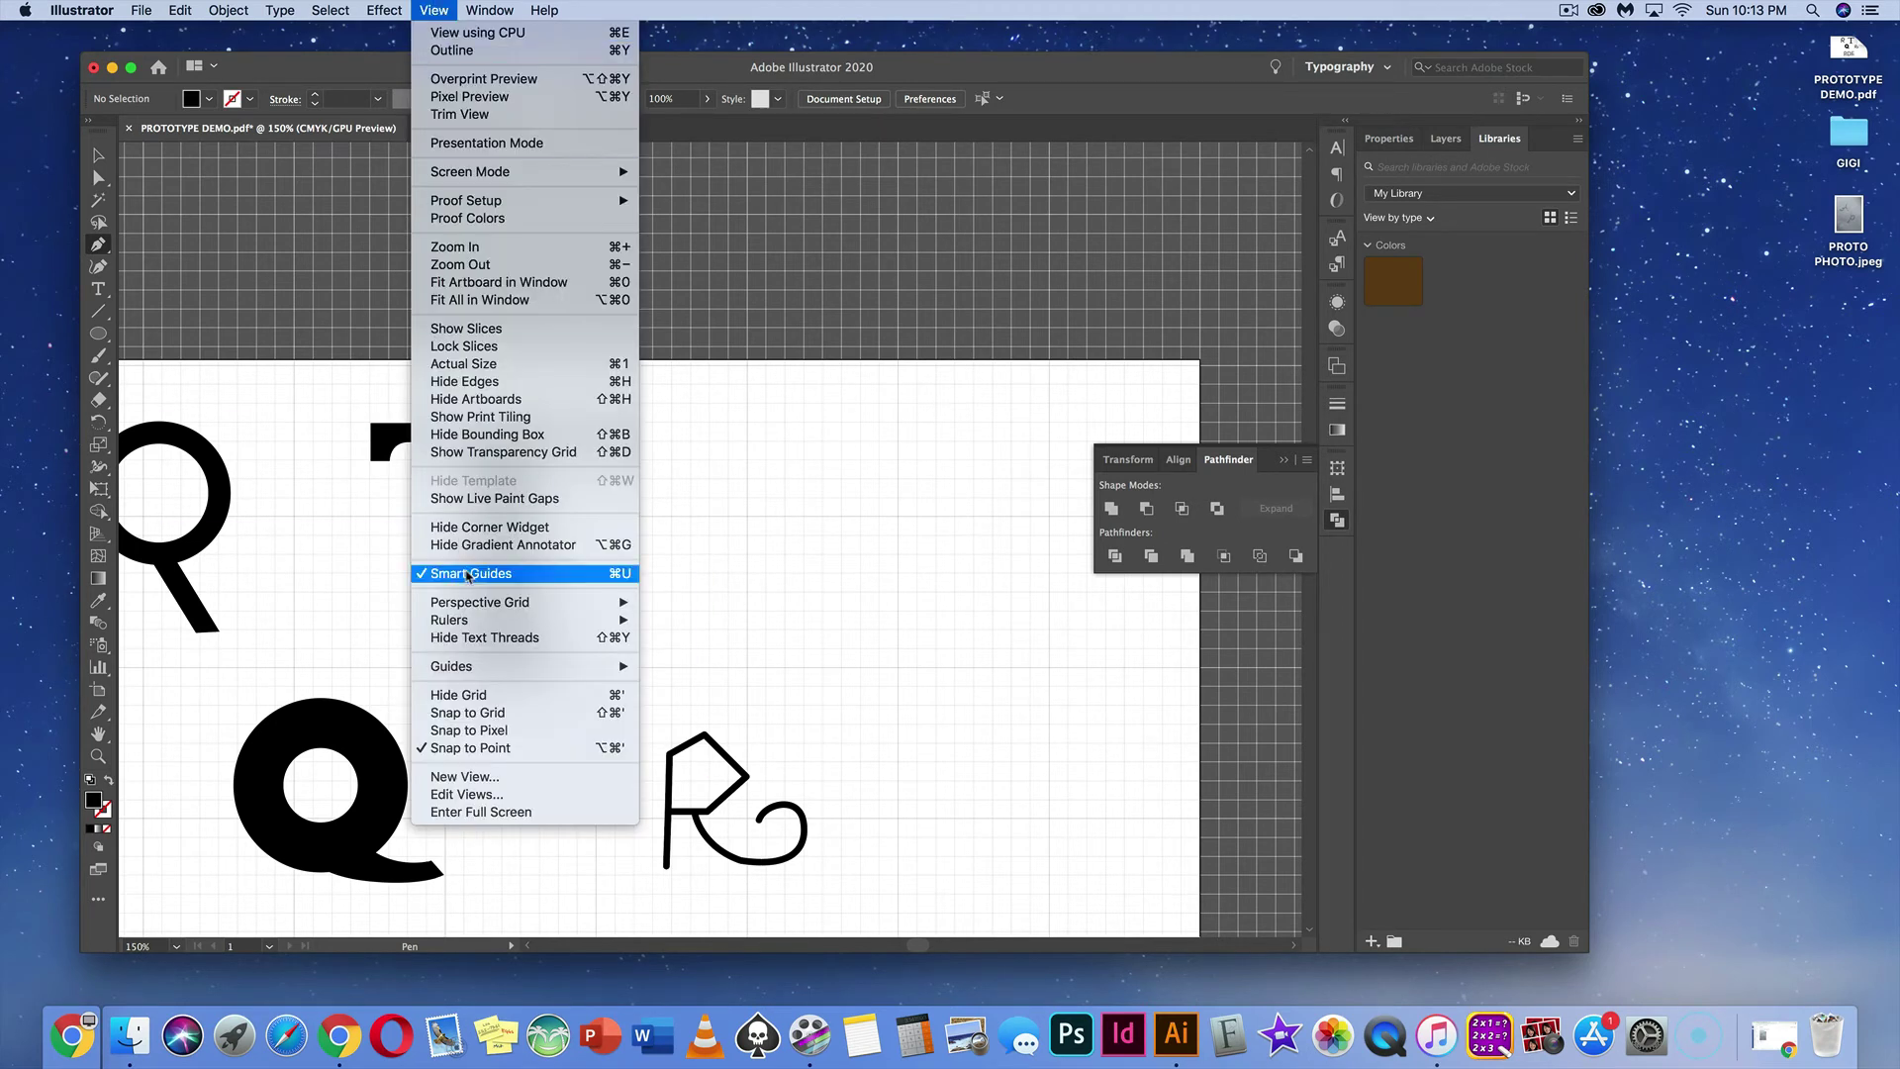
left_click(464, 714)
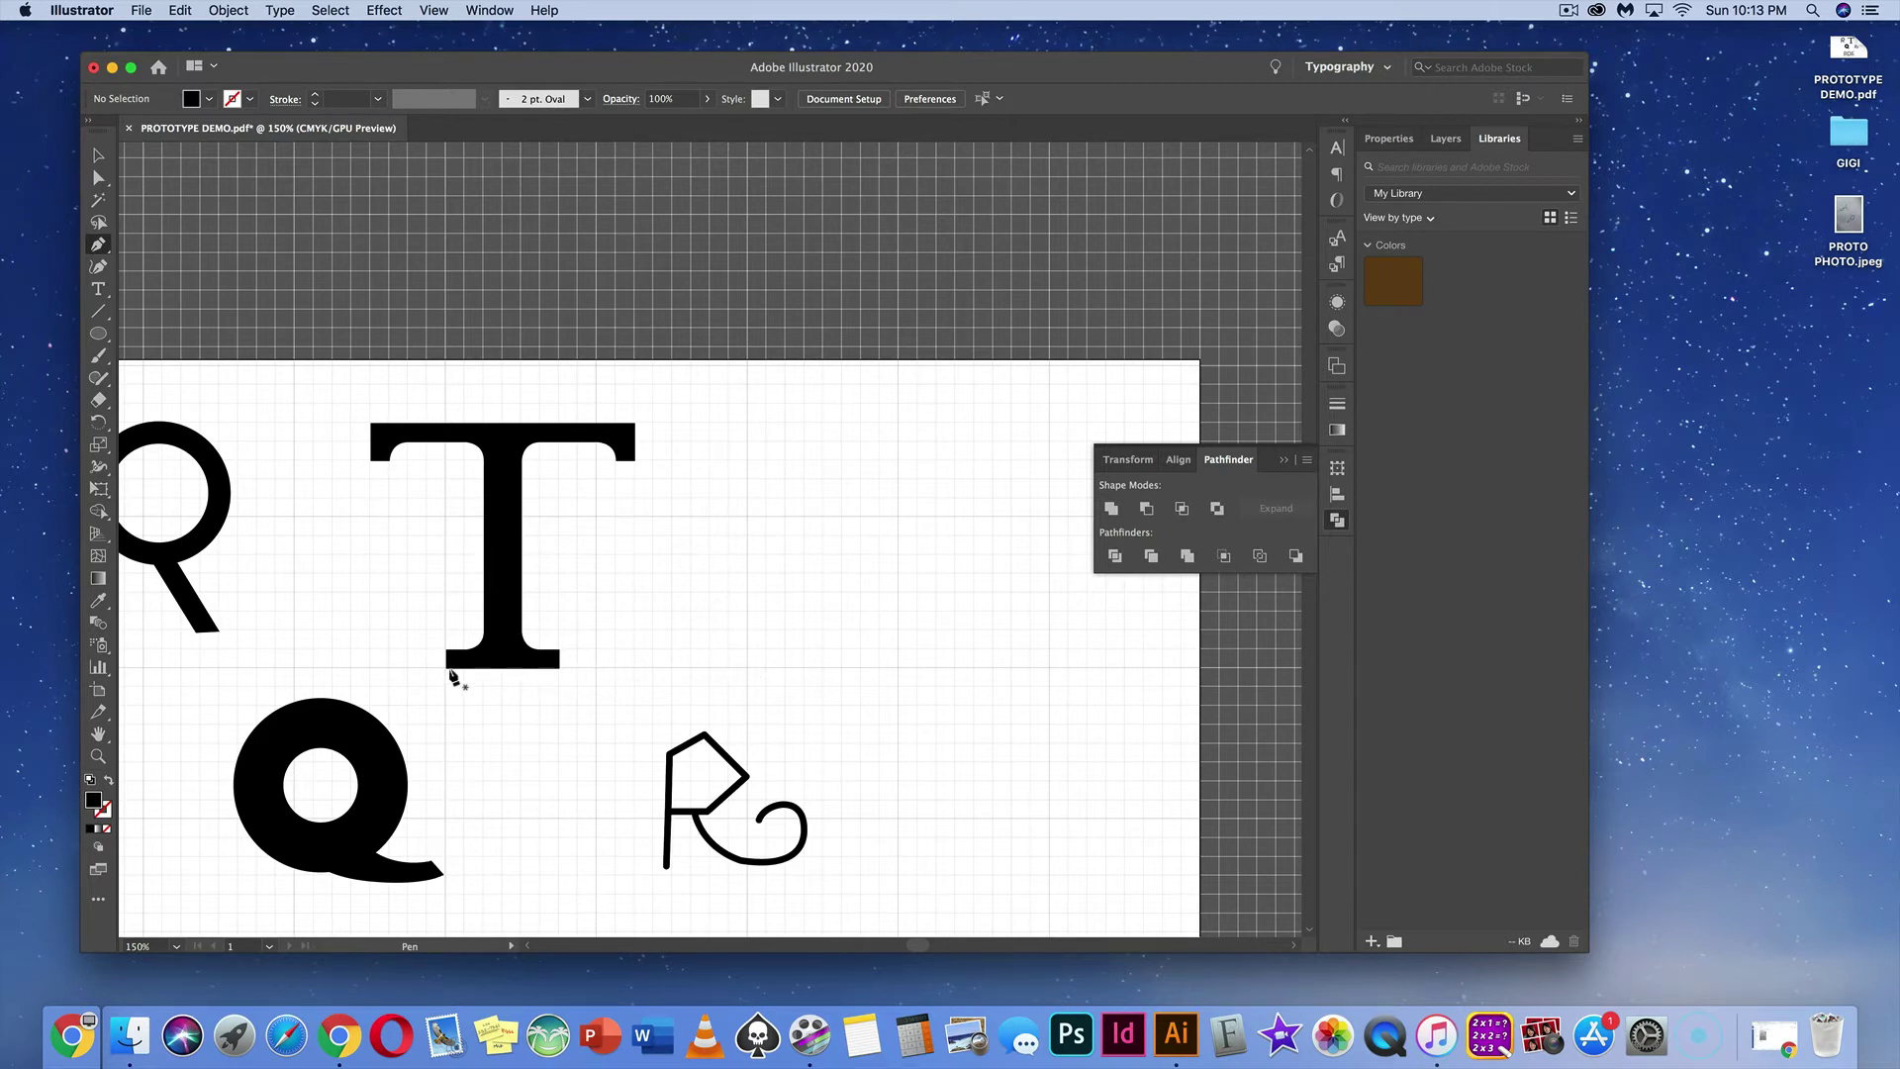
Step: Start the T's outline with the Pen tool at the foot's left serif, curving up into the stem, and swap its fill for a stroke
left_click(747, 667)
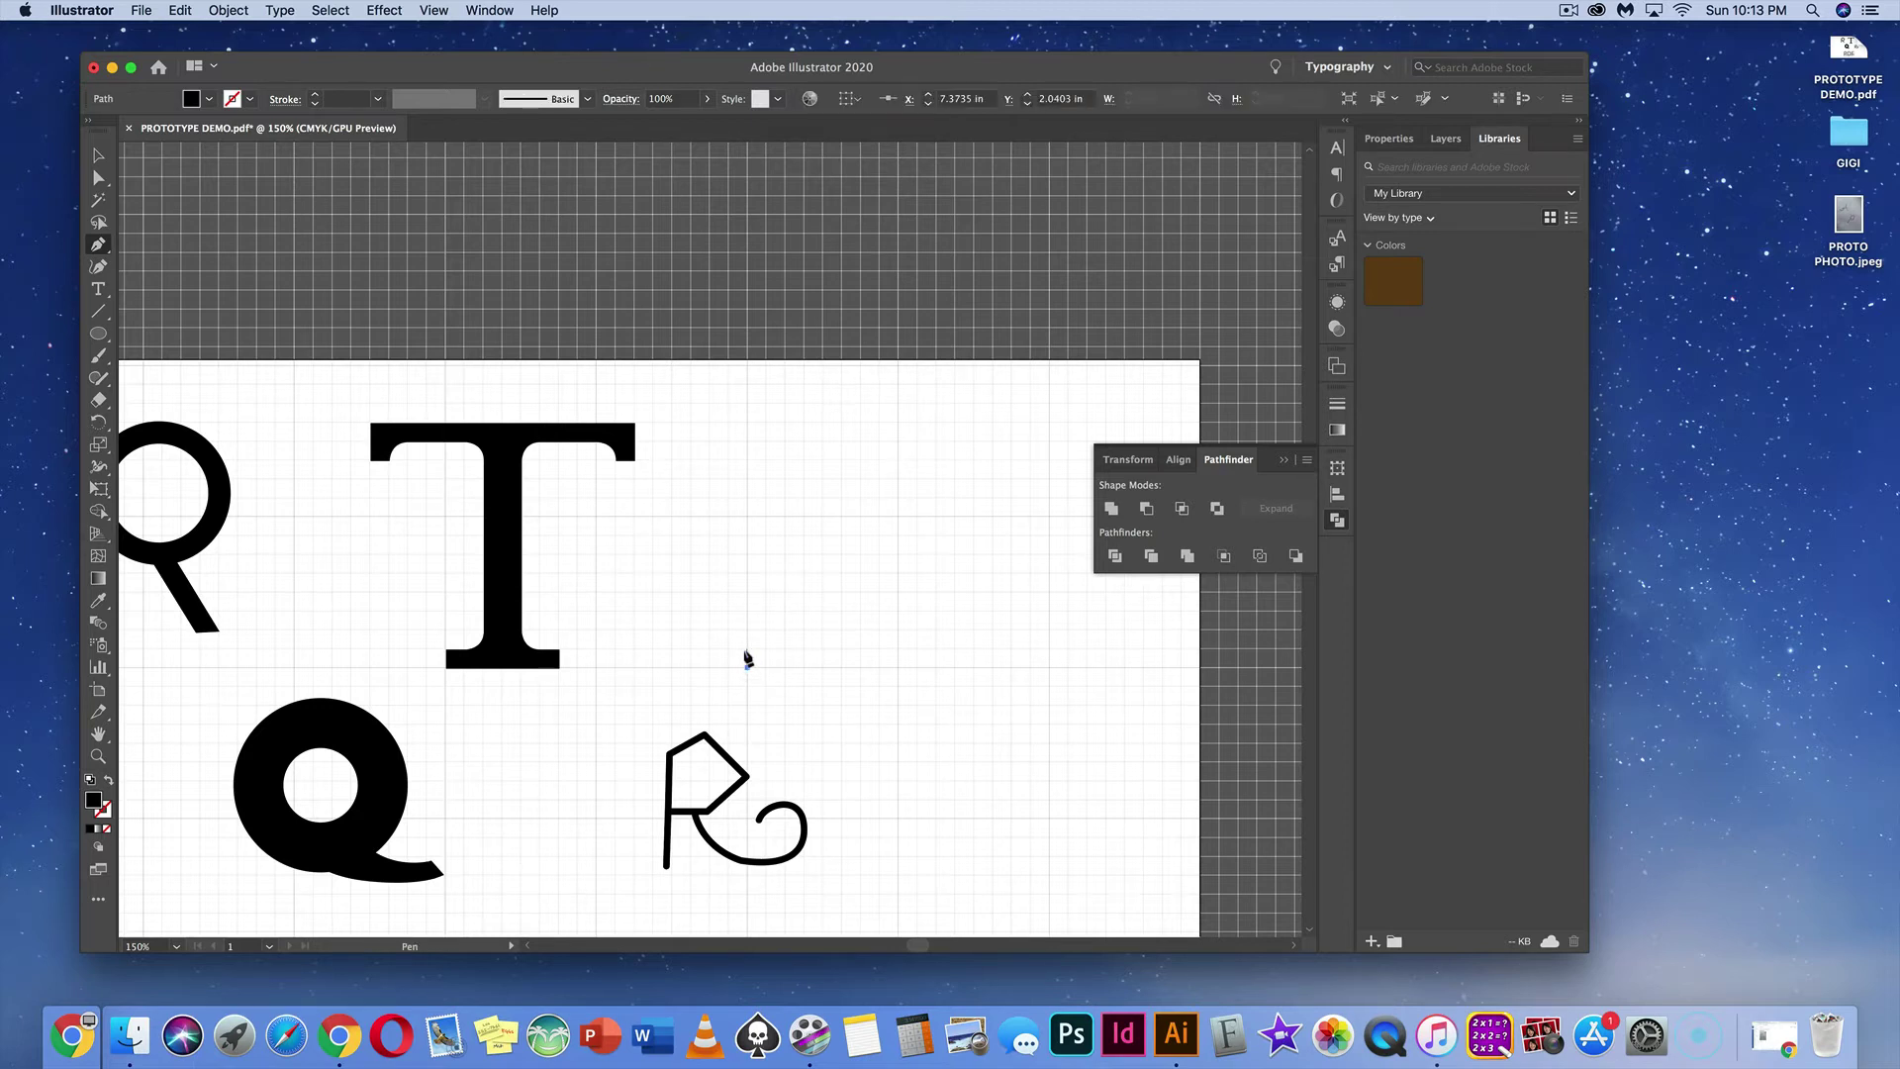
left_click_drag(748, 648, 789, 635)
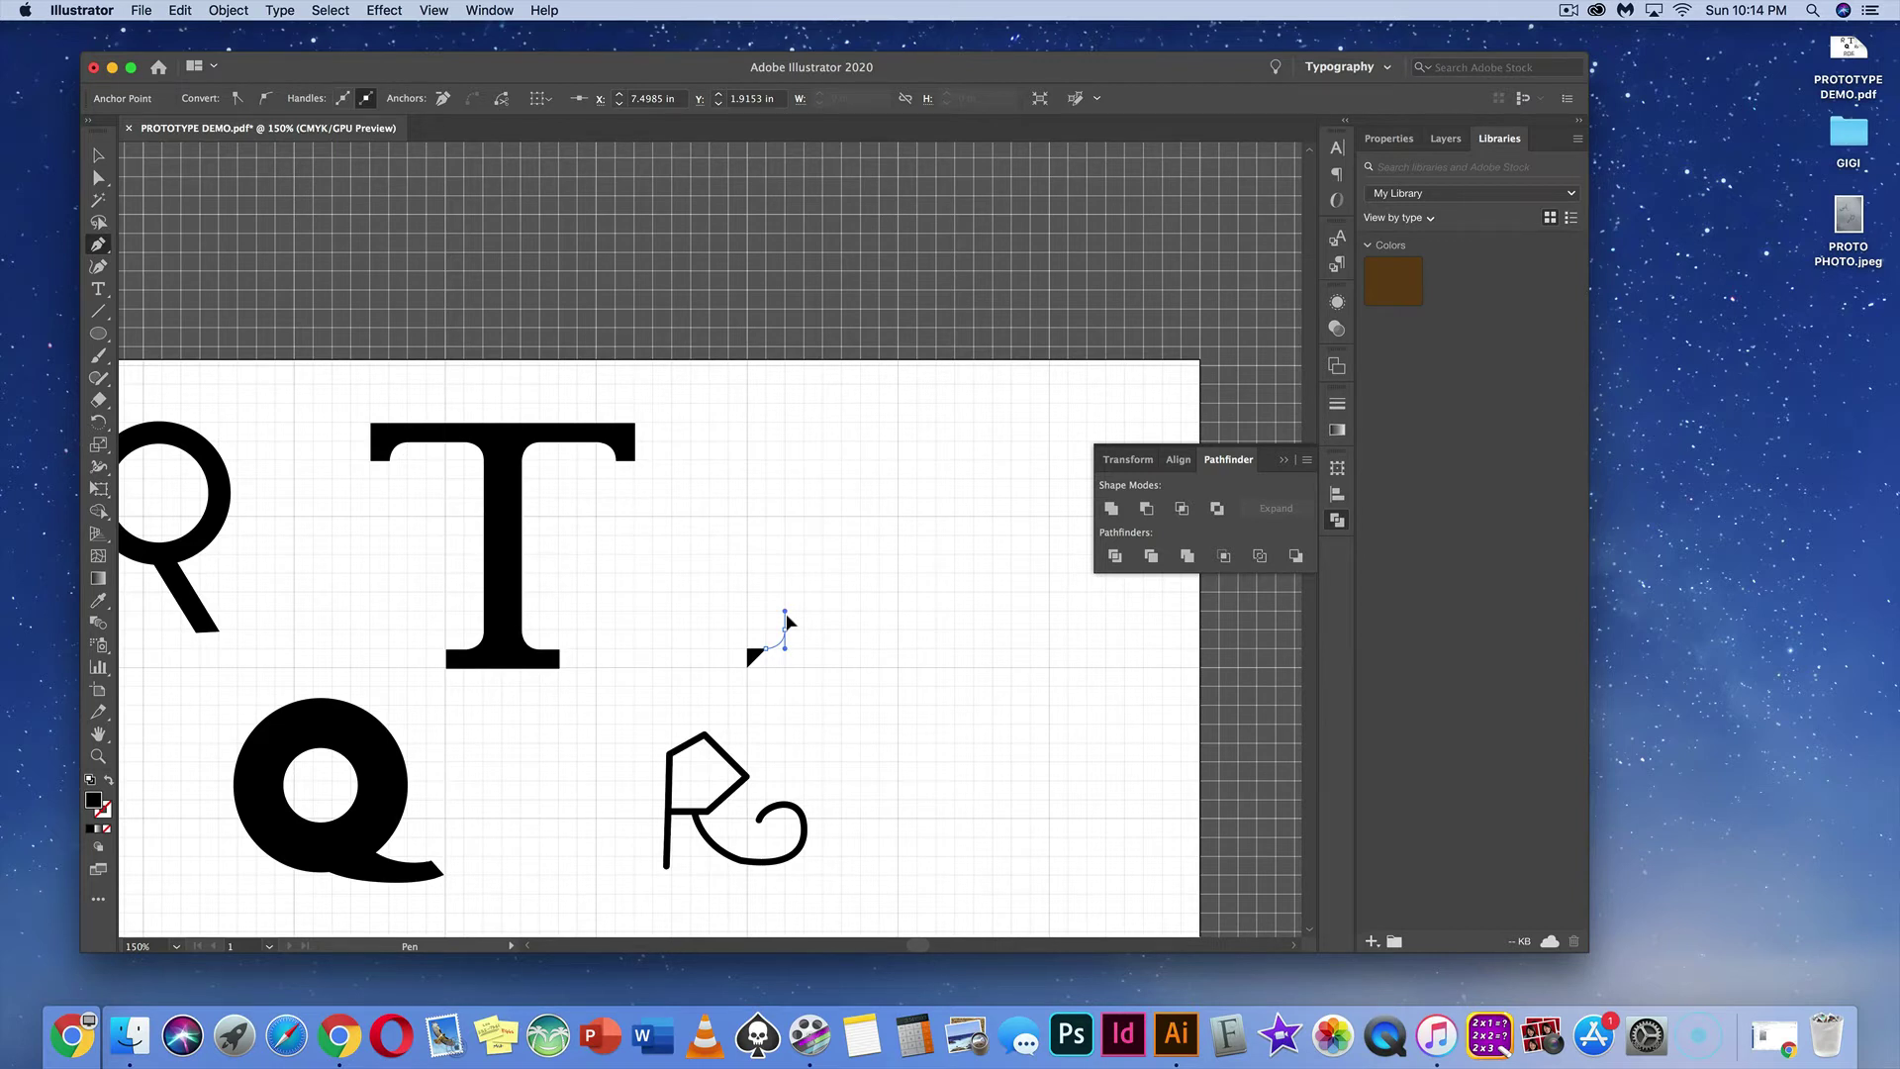
left_click(789, 624)
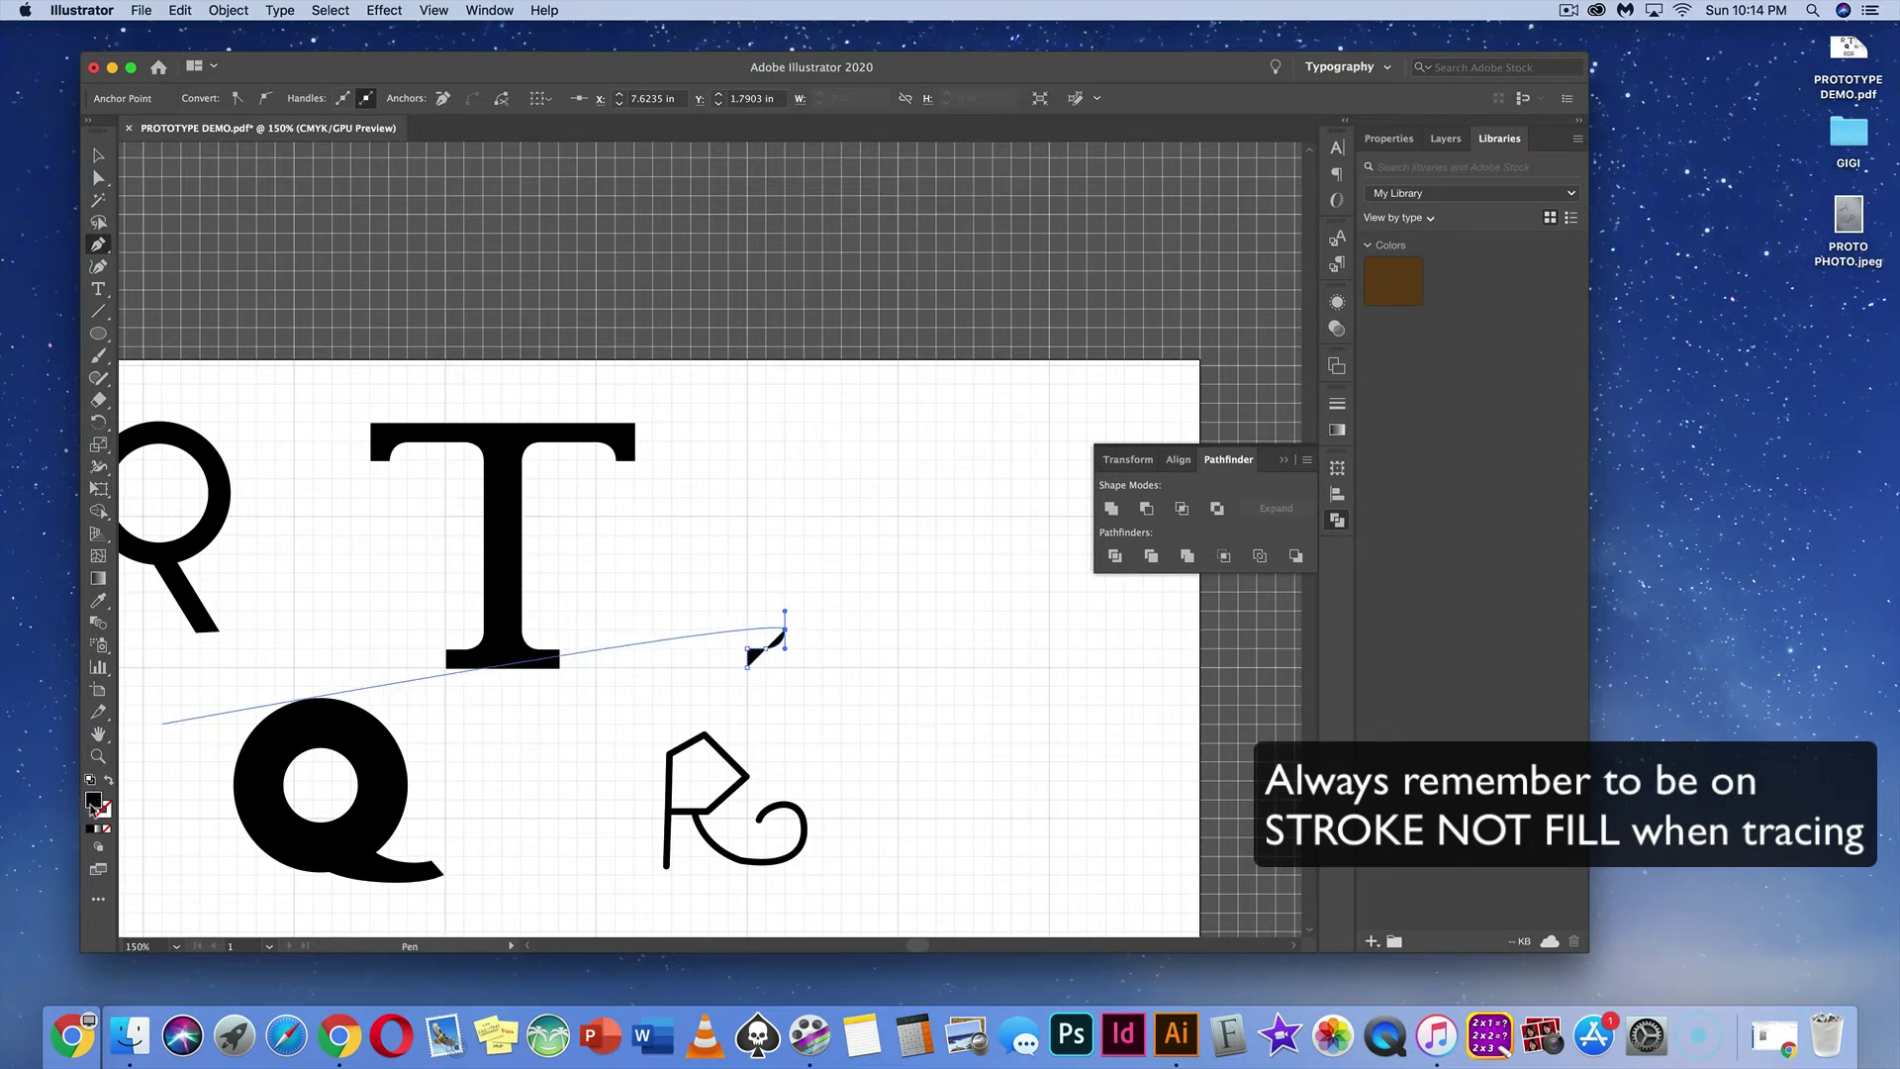
left_click(109, 781)
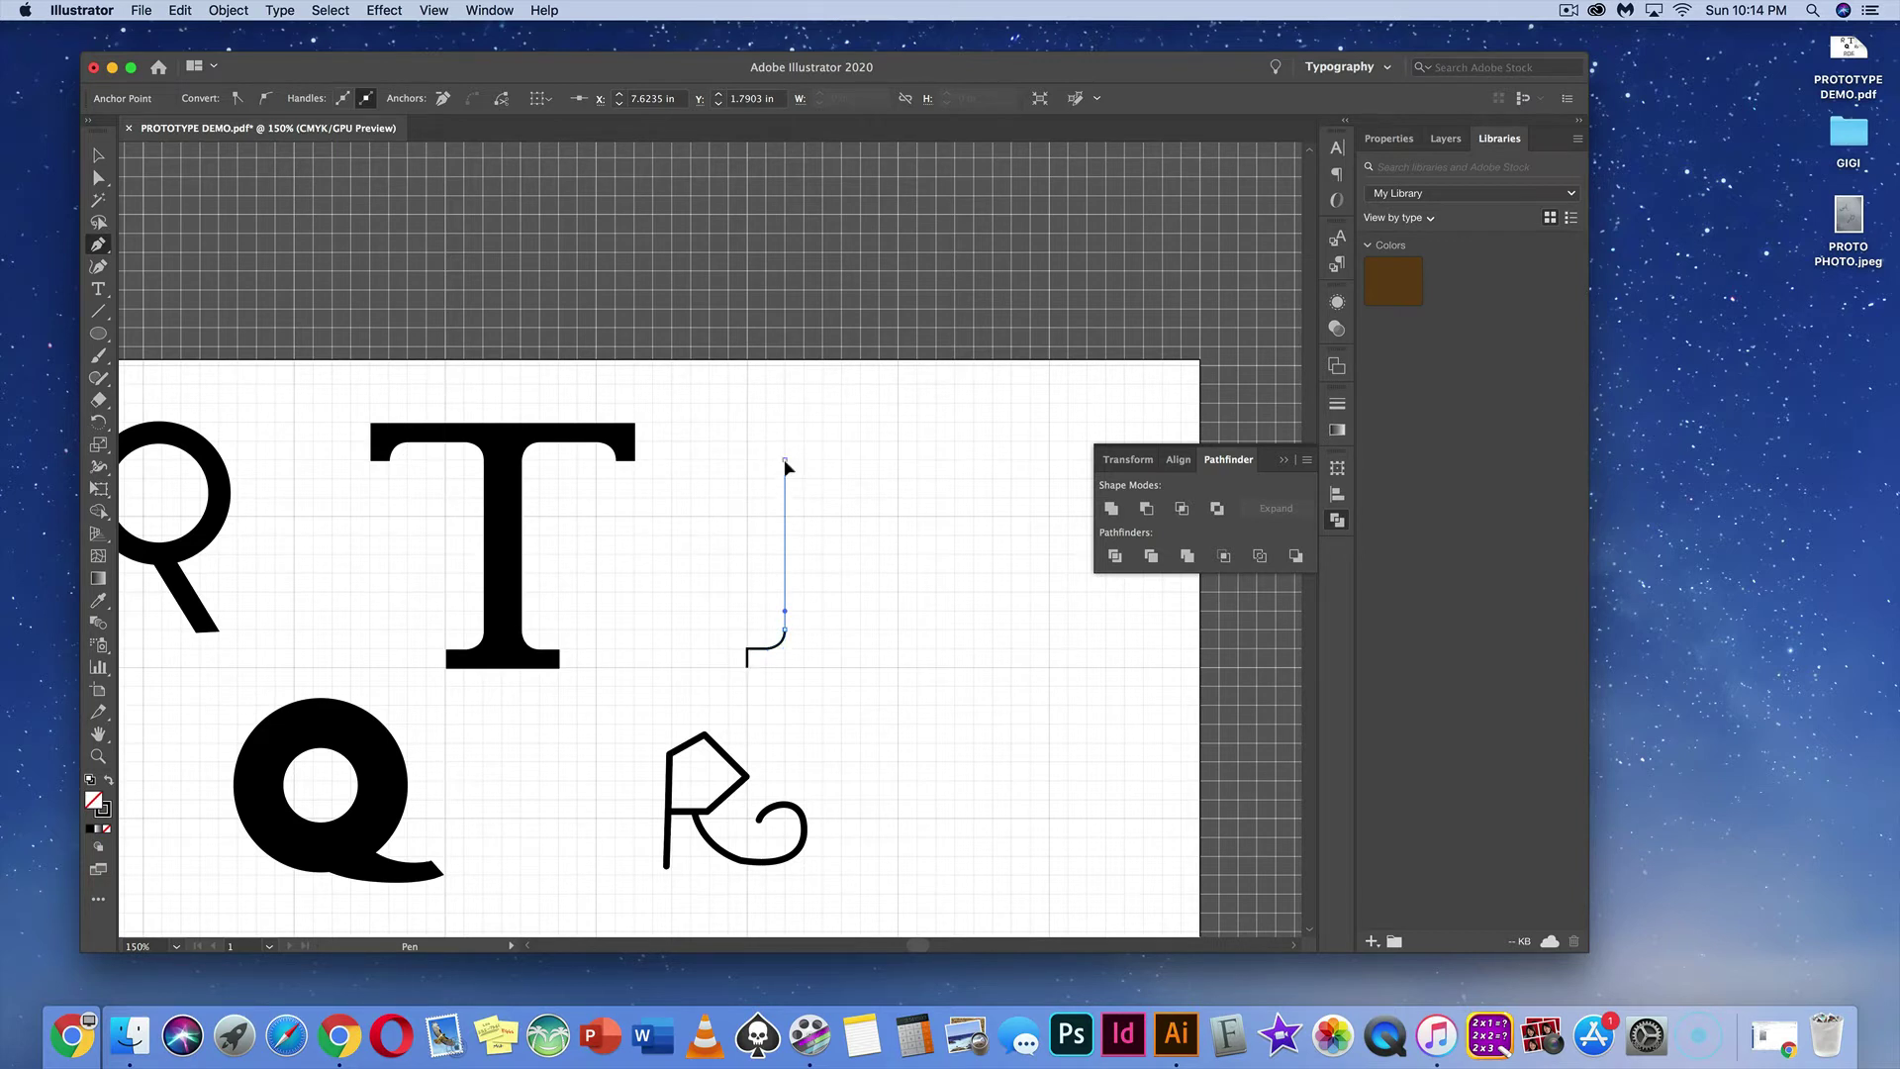
Step: Continue the T's outline up the stem's left edge and around the left arm with rounded inner corners to its upper corner
left_click(785, 461)
left_click(767, 442)
left_click_drag(758, 443, 749, 442)
left_click_drag(709, 443, 689, 469)
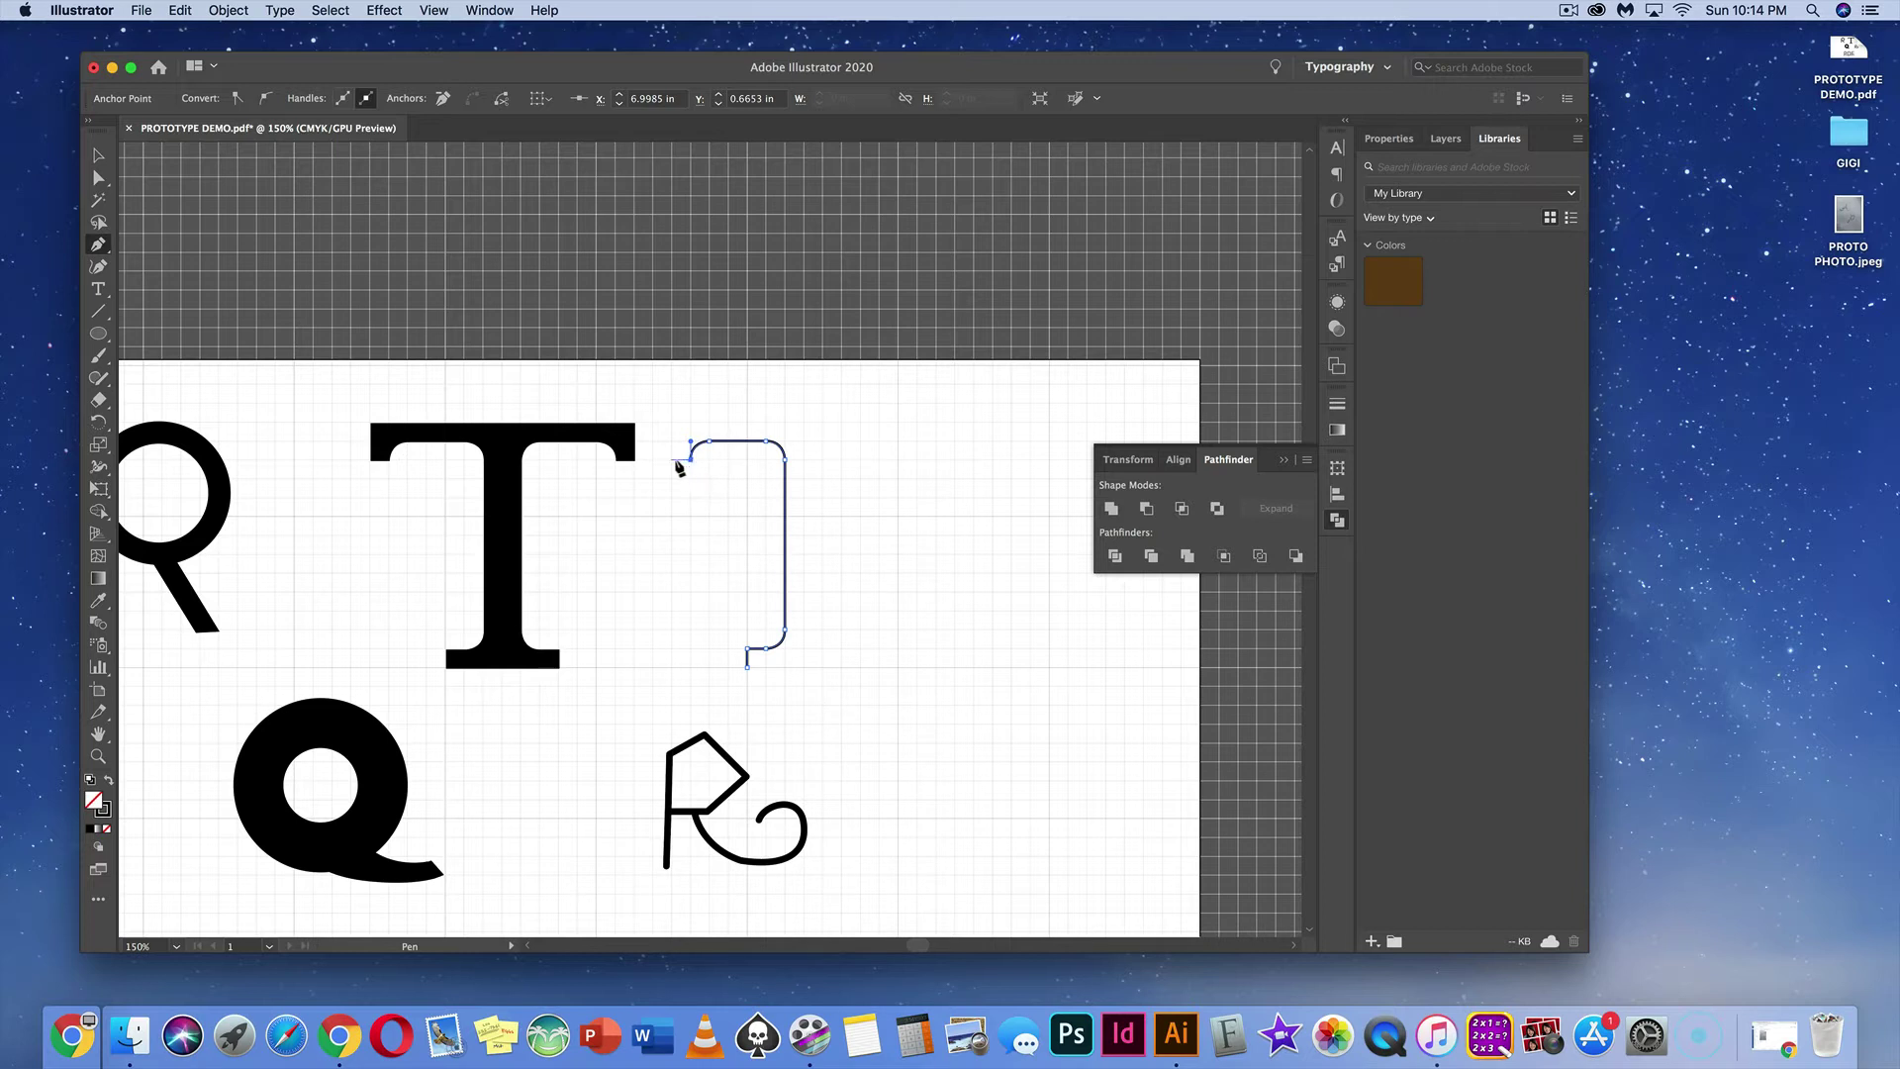
left_click(674, 459)
left_click(673, 422)
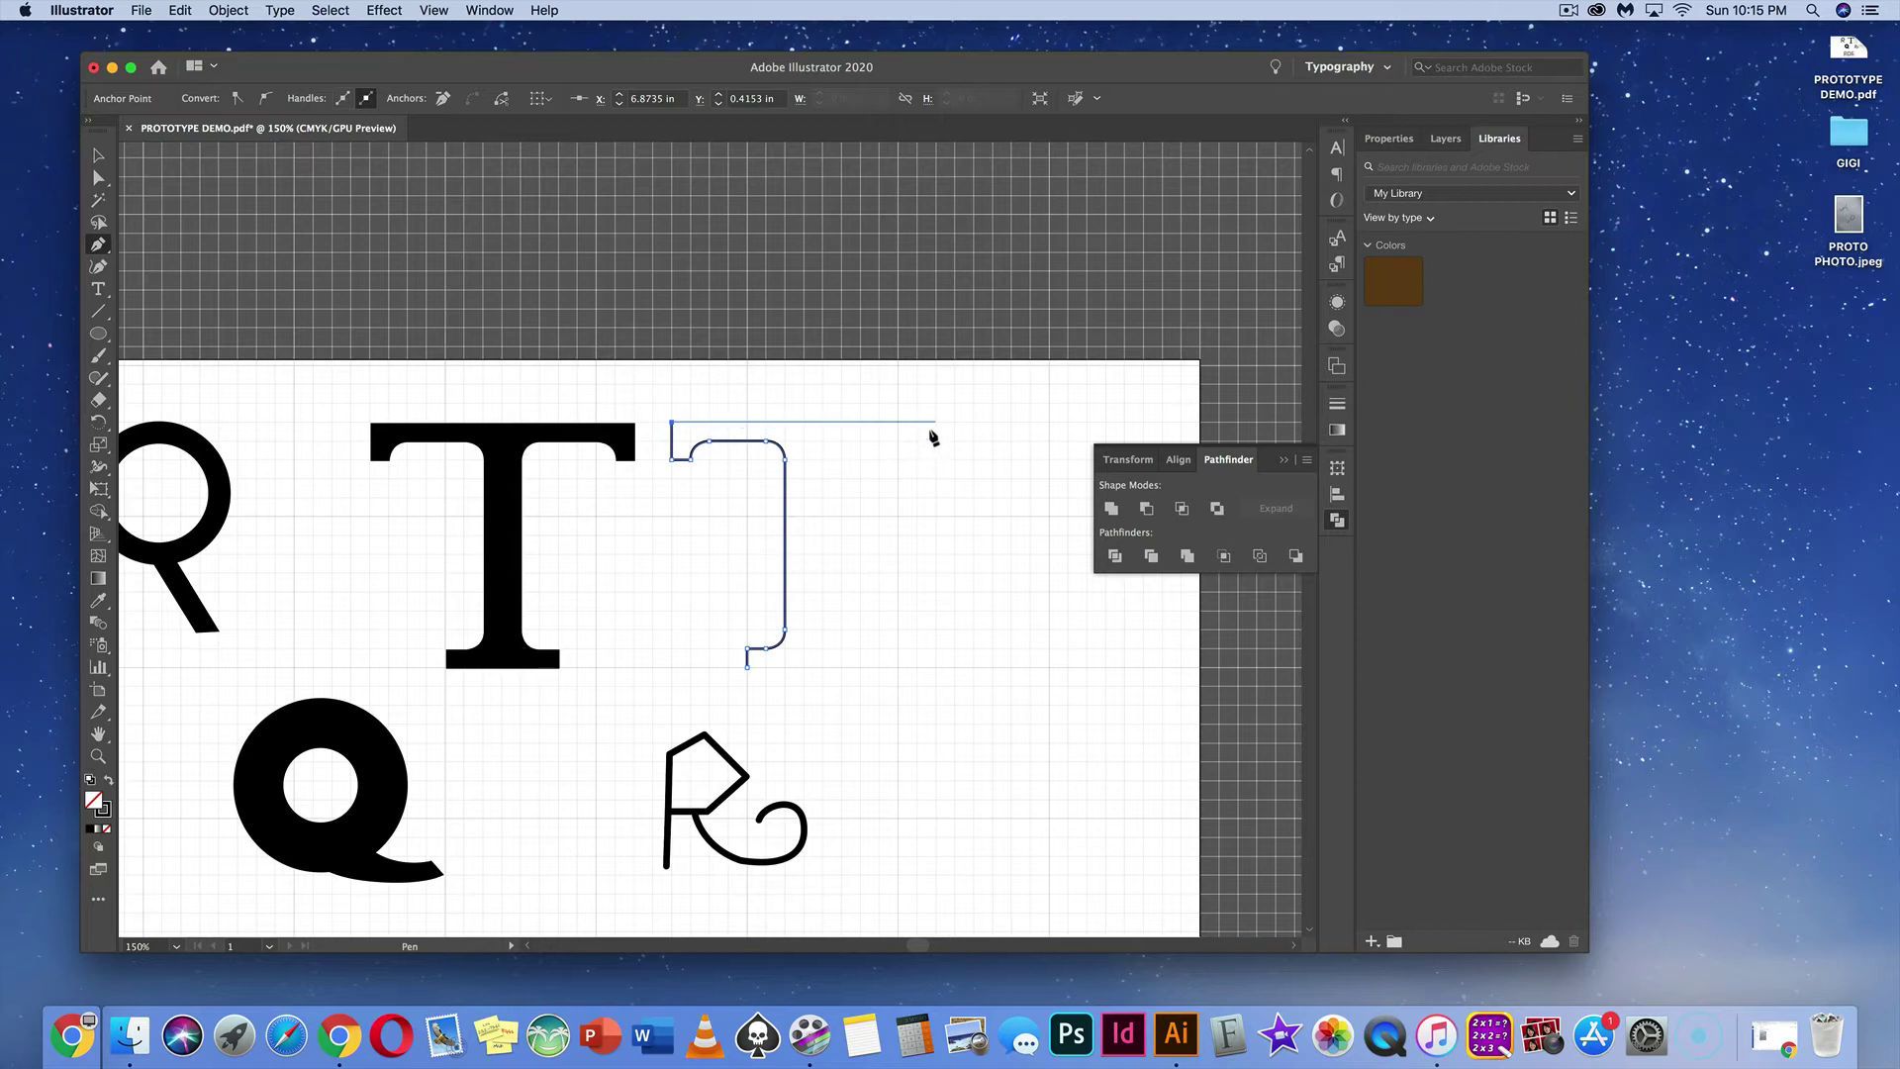
Step: Draw the T's straight top edge, the right arm with rounded inner corners, and the stem's right edge down to the foot
left_click(935, 424, "shift")
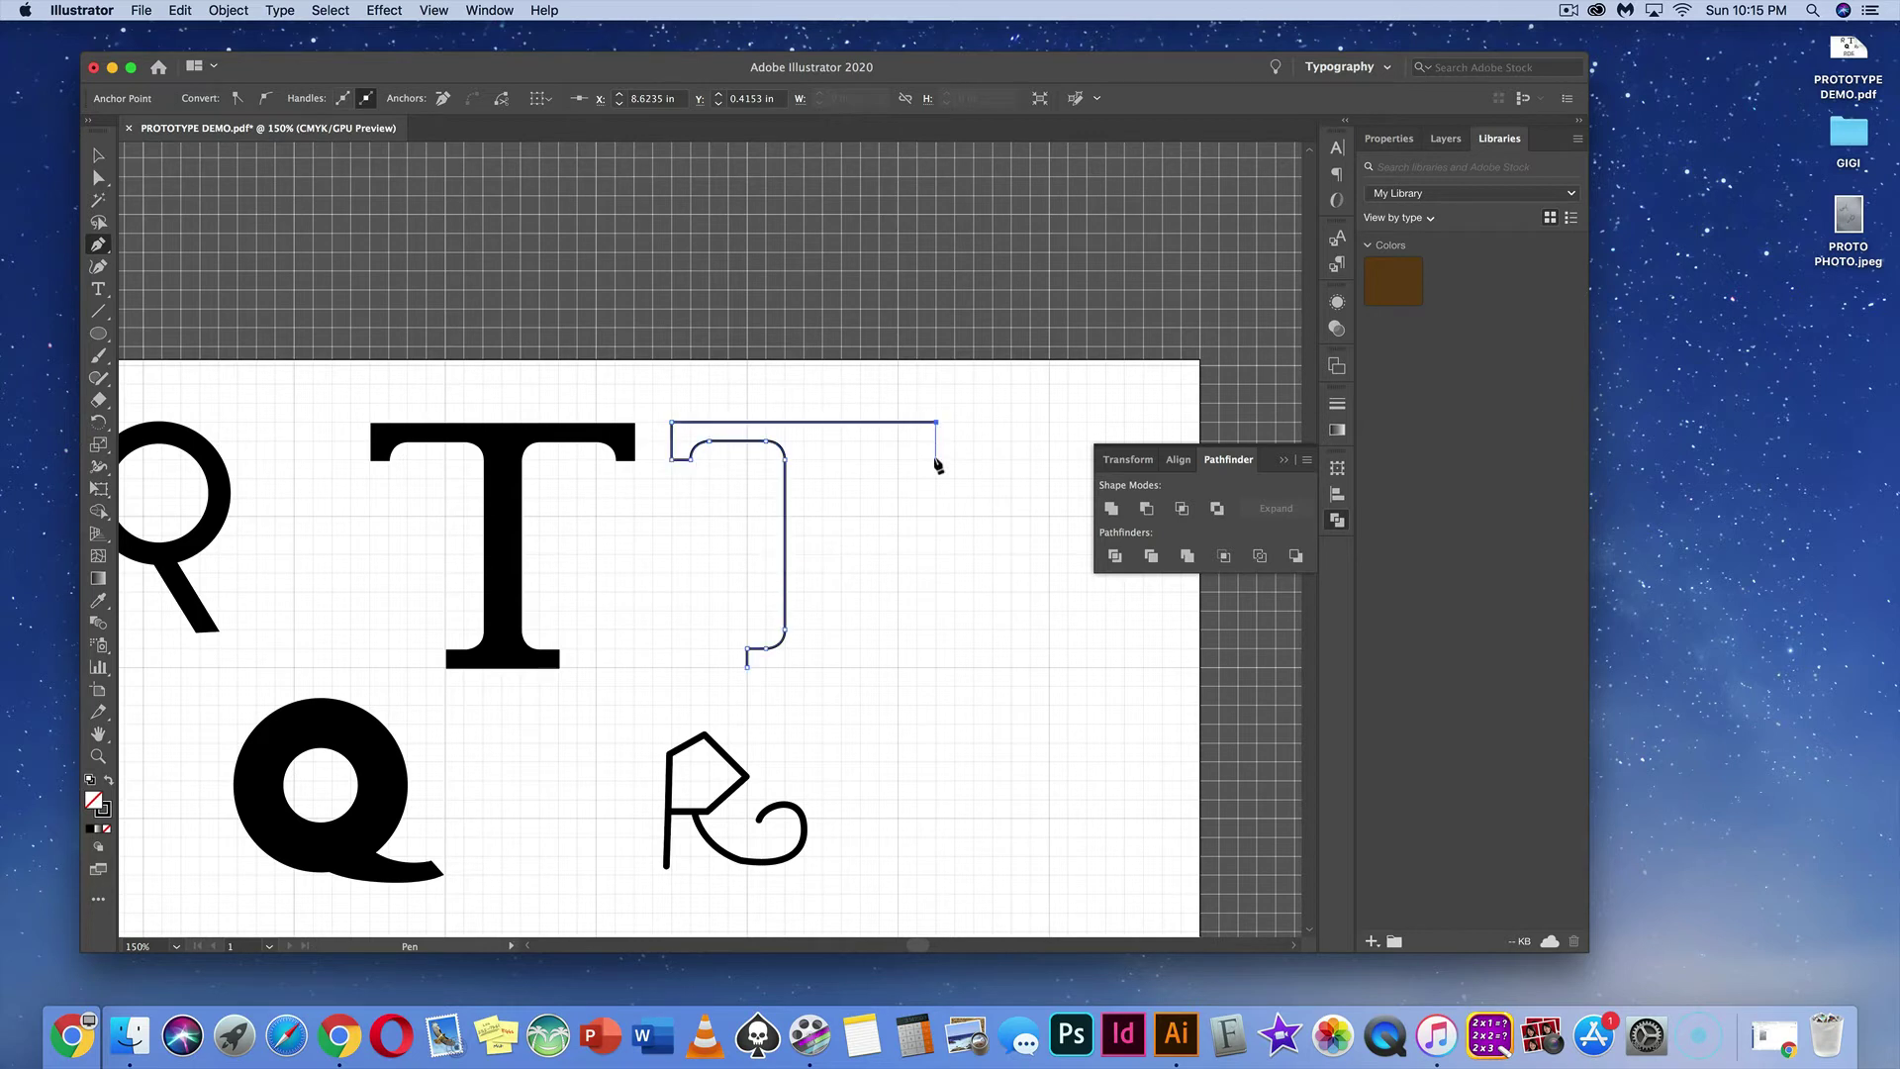
left_click(937, 459, "shift")
left_click(918, 459, "shift")
left_click_drag(918, 460, 881, 442)
left_click(841, 441)
left_click(823, 459)
left_click(822, 479)
left_click(823, 631)
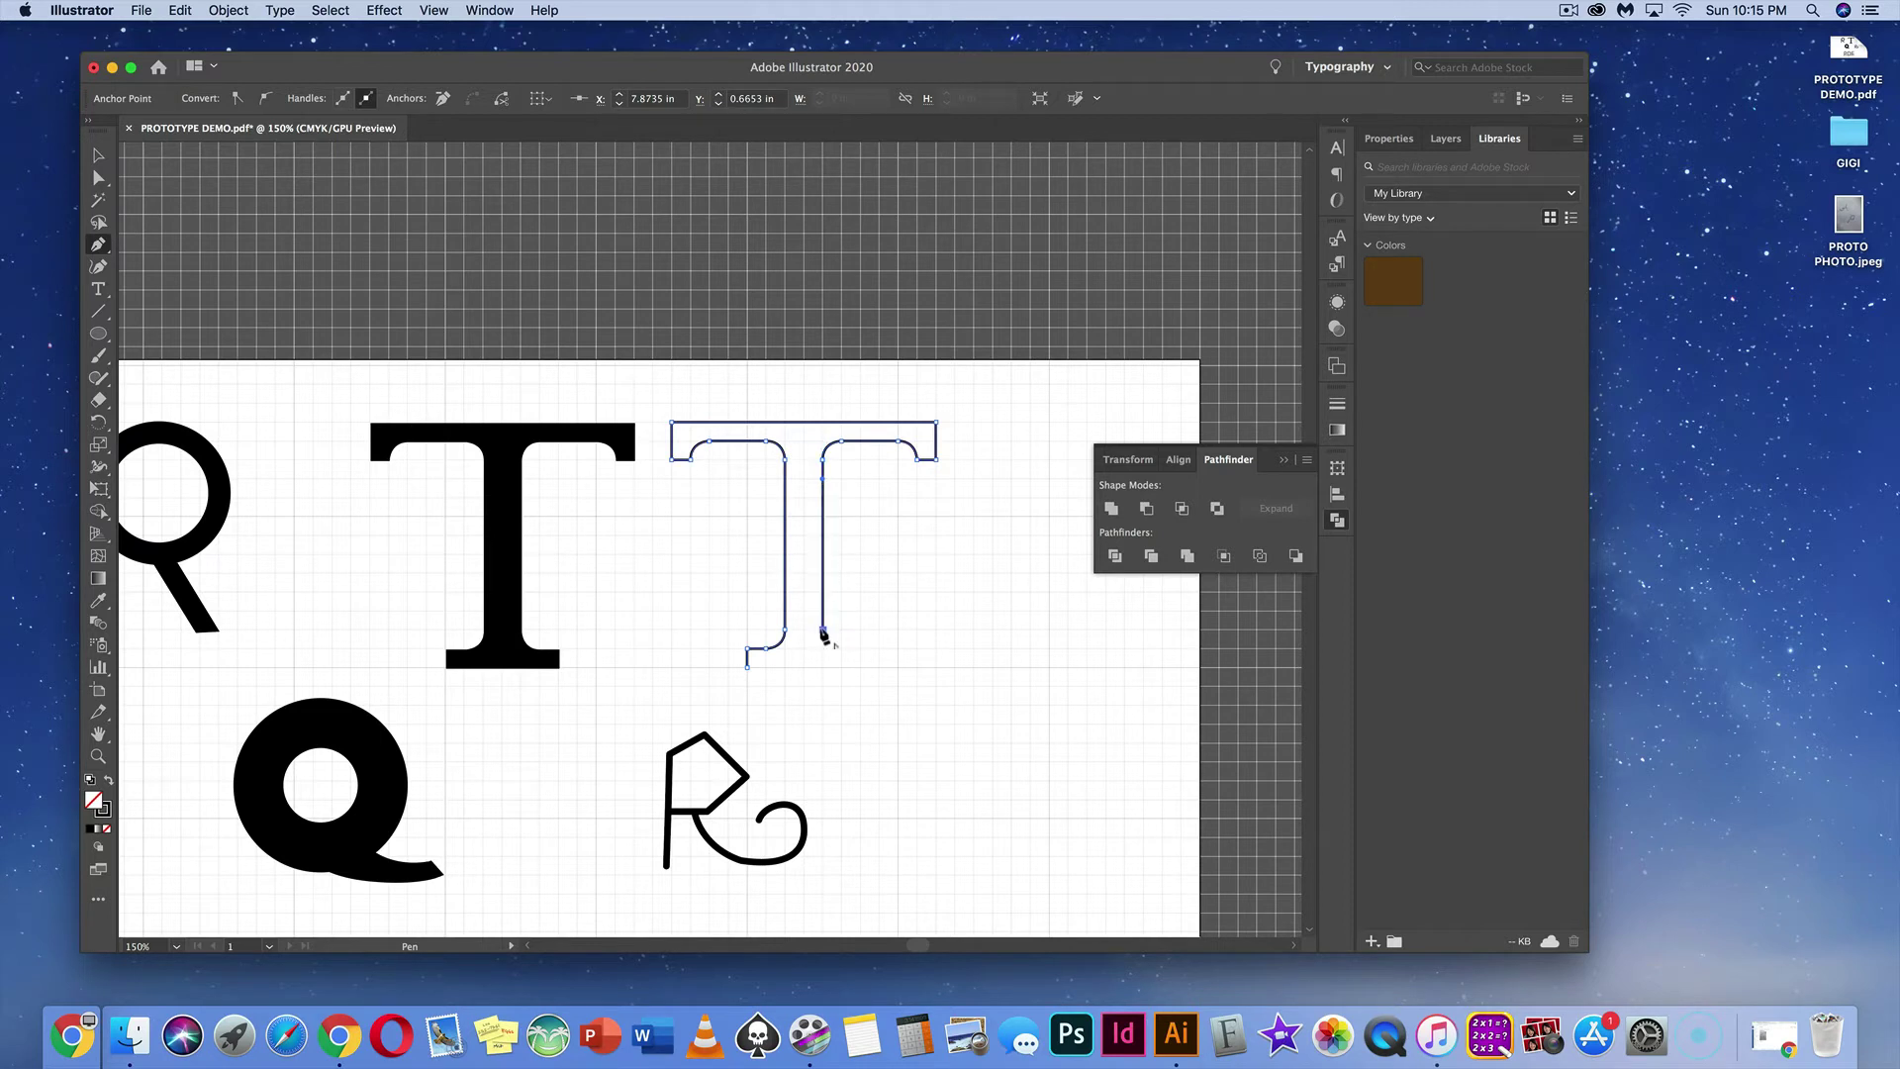
Step: Close the T's outline around the foot's right serif, swap its stroke for a solid black fill, and deselect
left_click(840, 649)
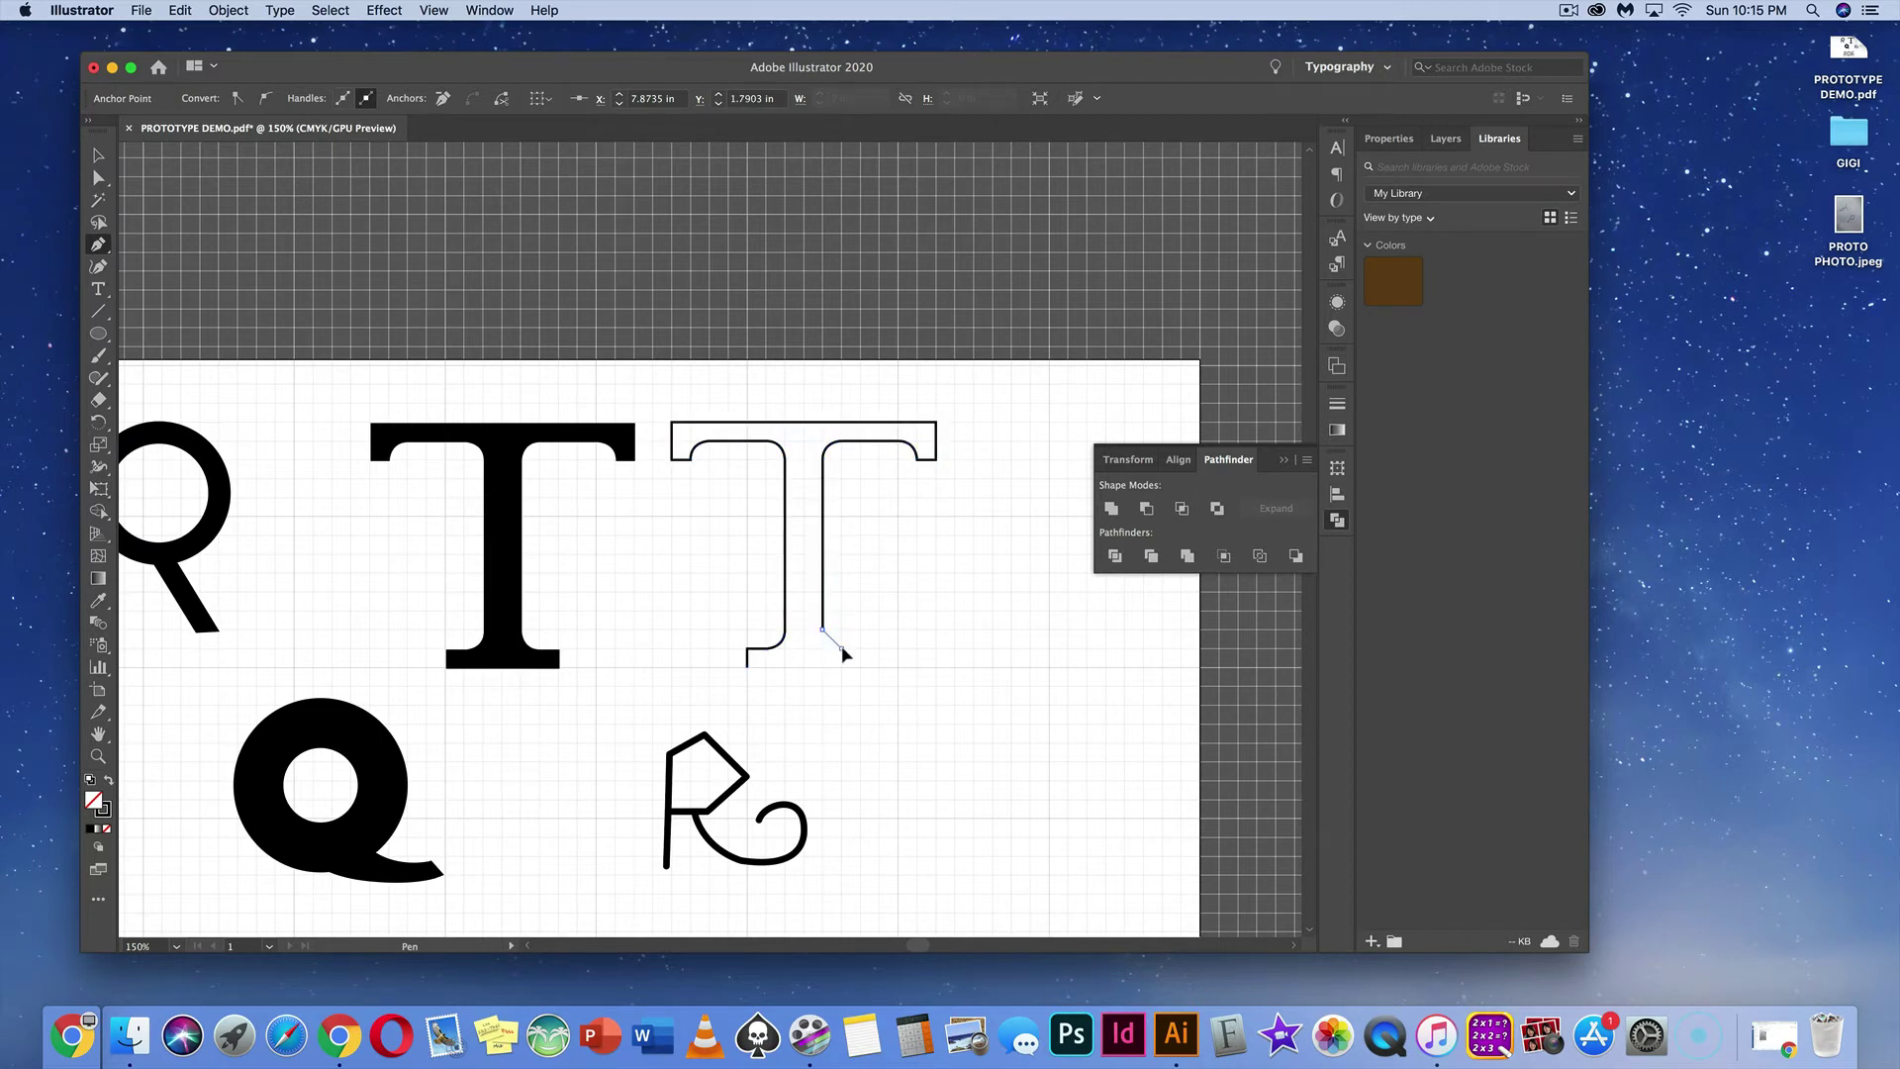
left_click_drag(849, 649, 861, 649)
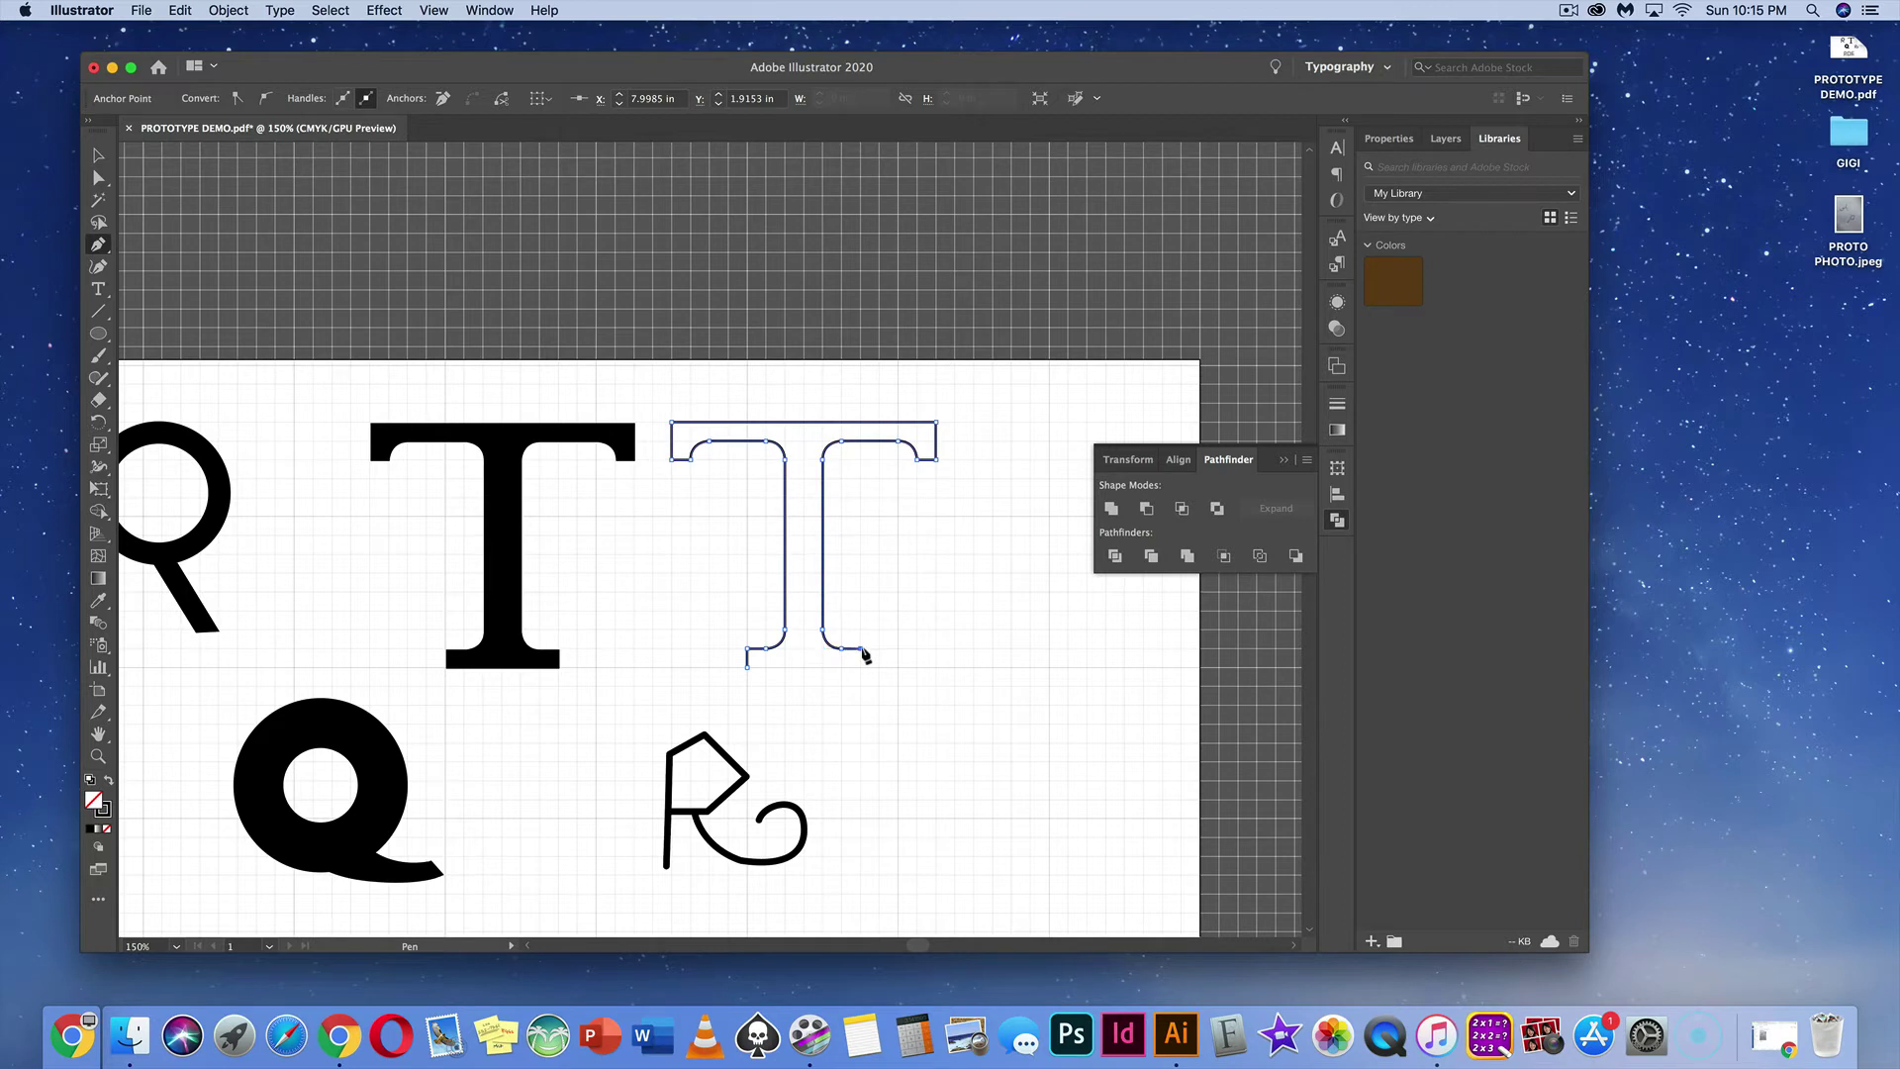
left_click(862, 667)
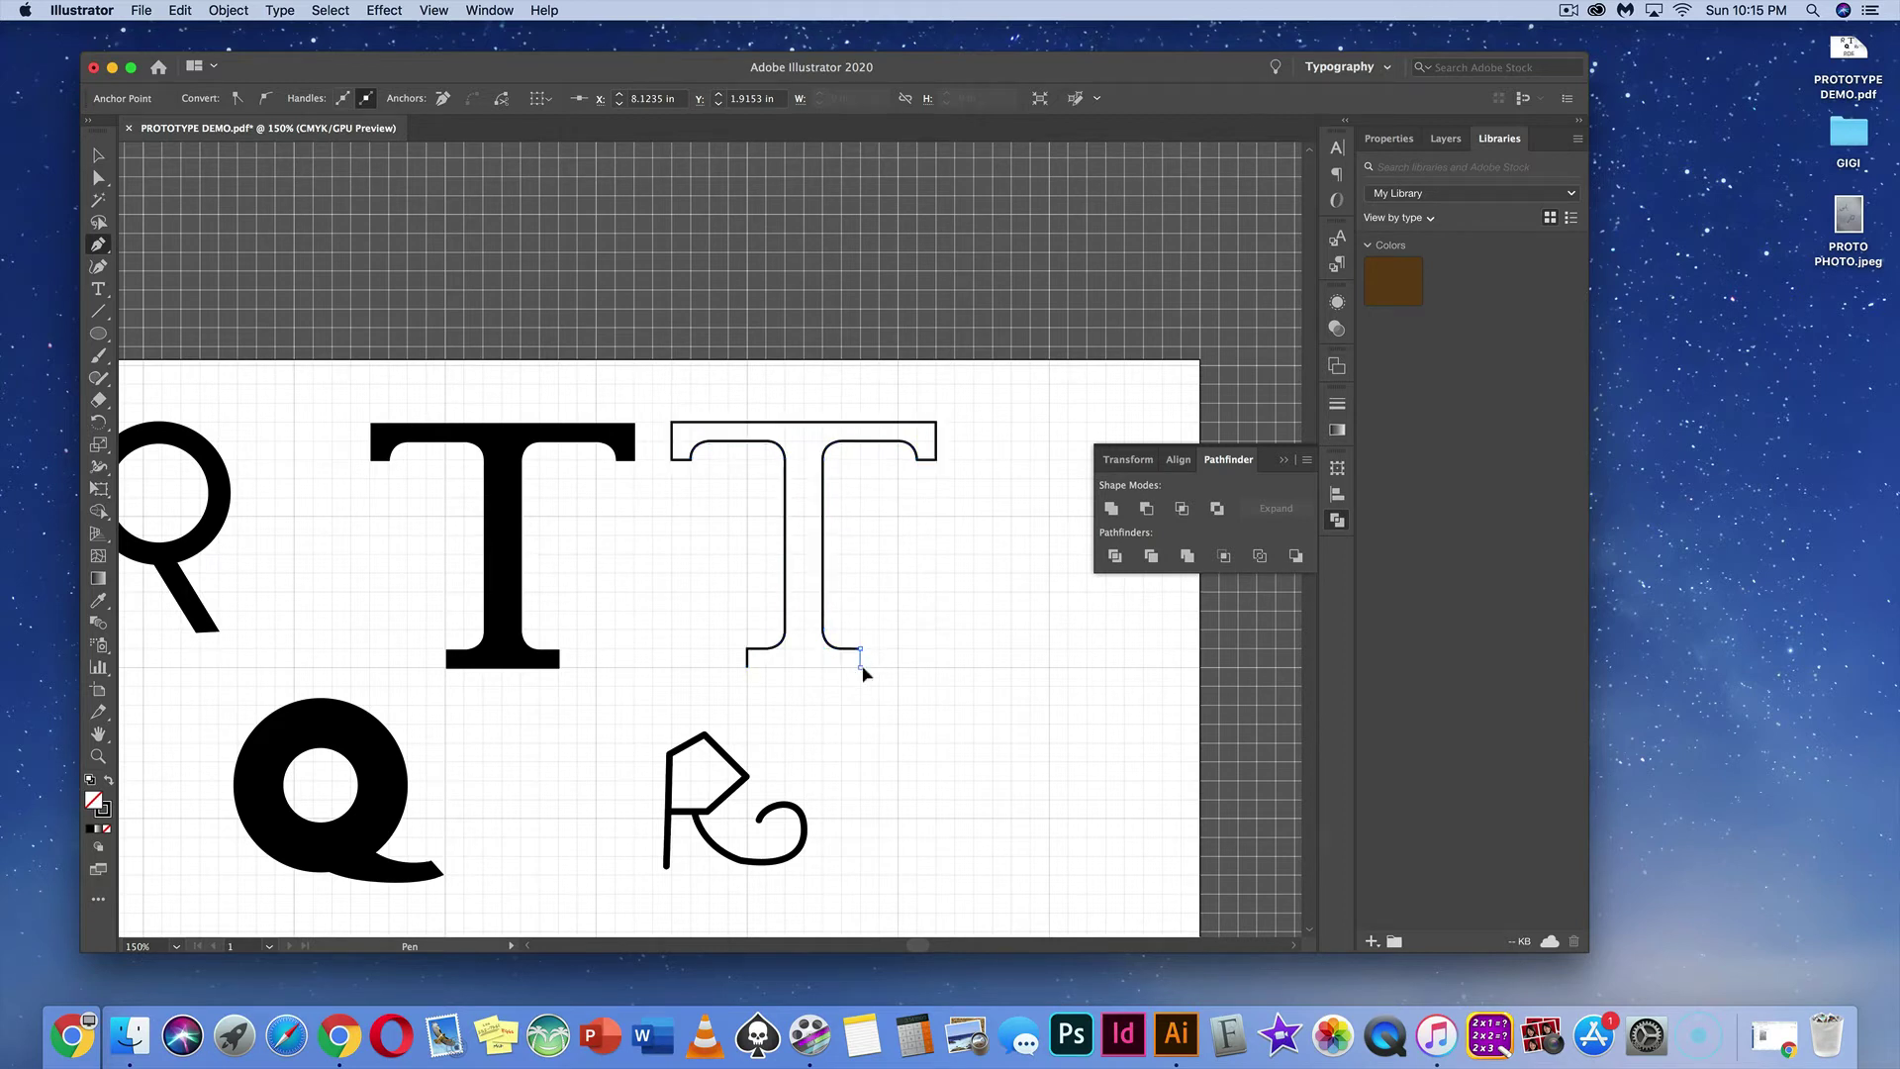
left_click(747, 667)
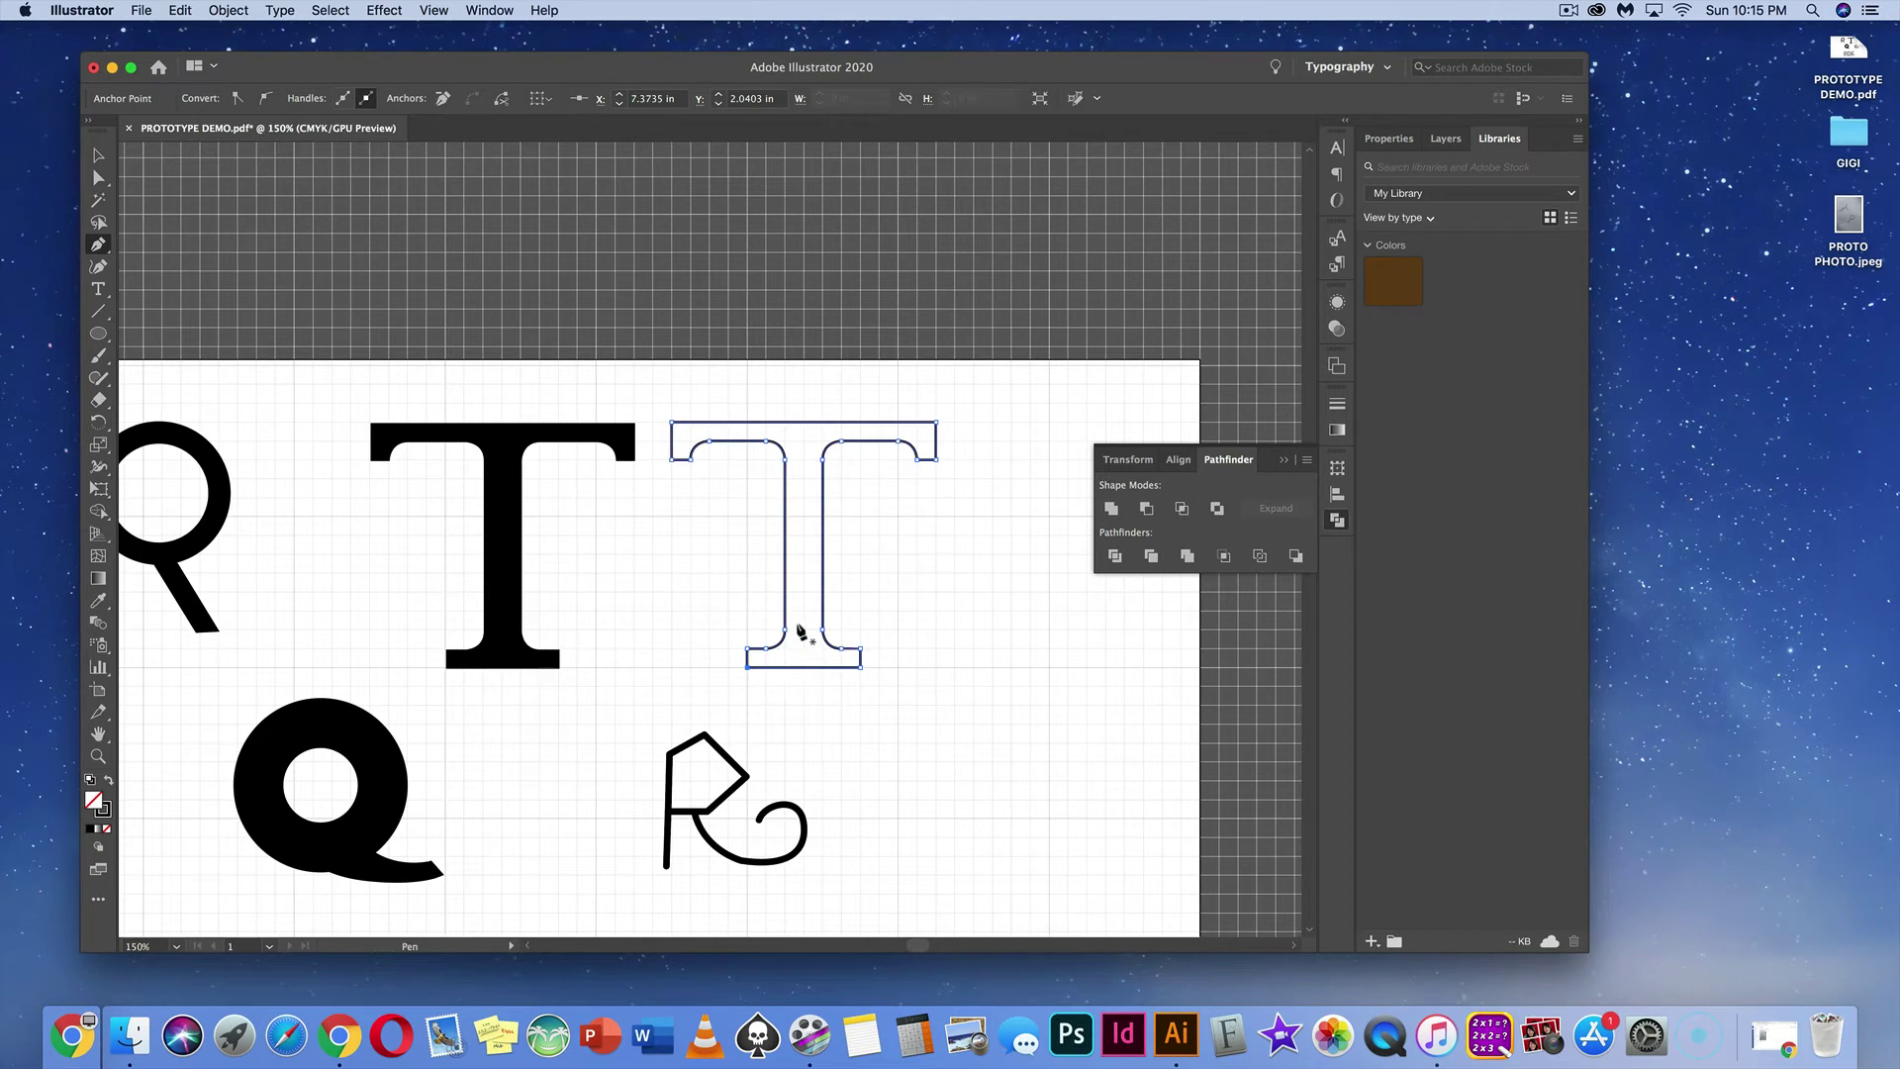
left_click(109, 781)
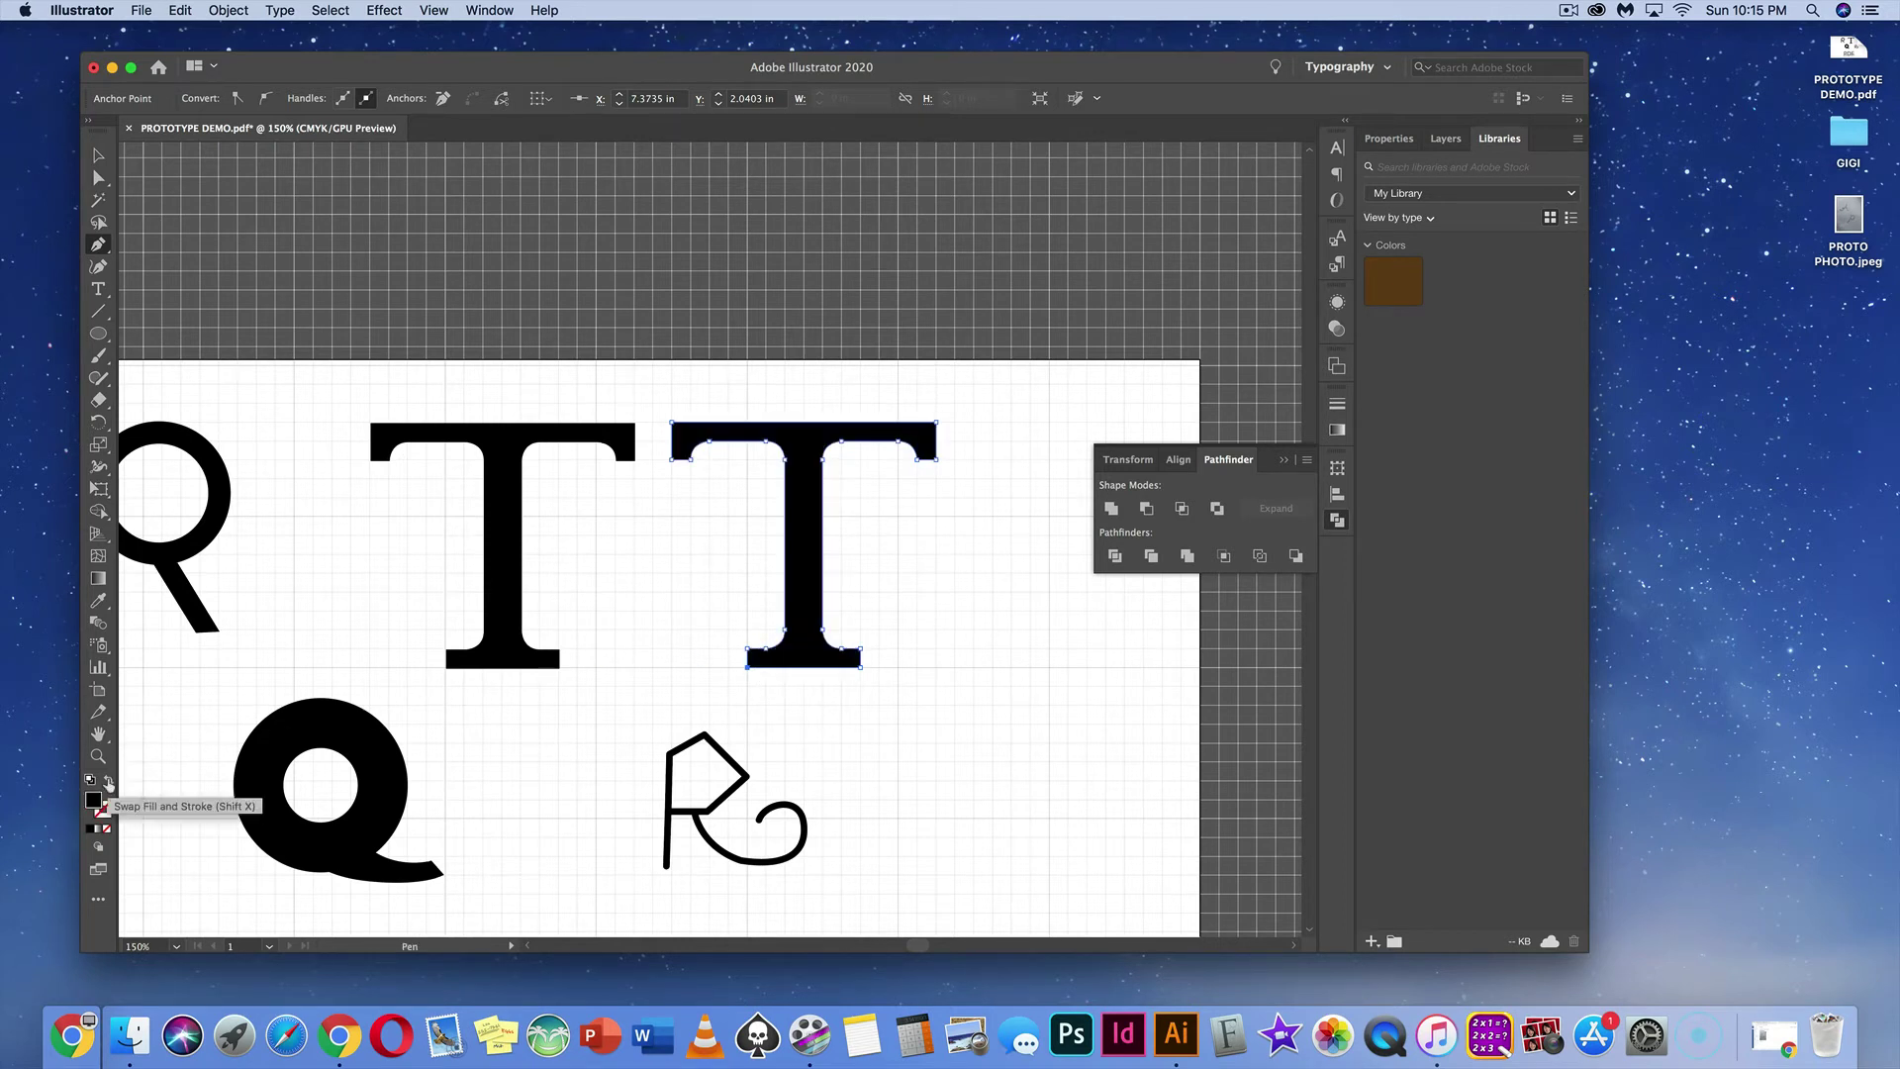
left_click(627, 650, "super")
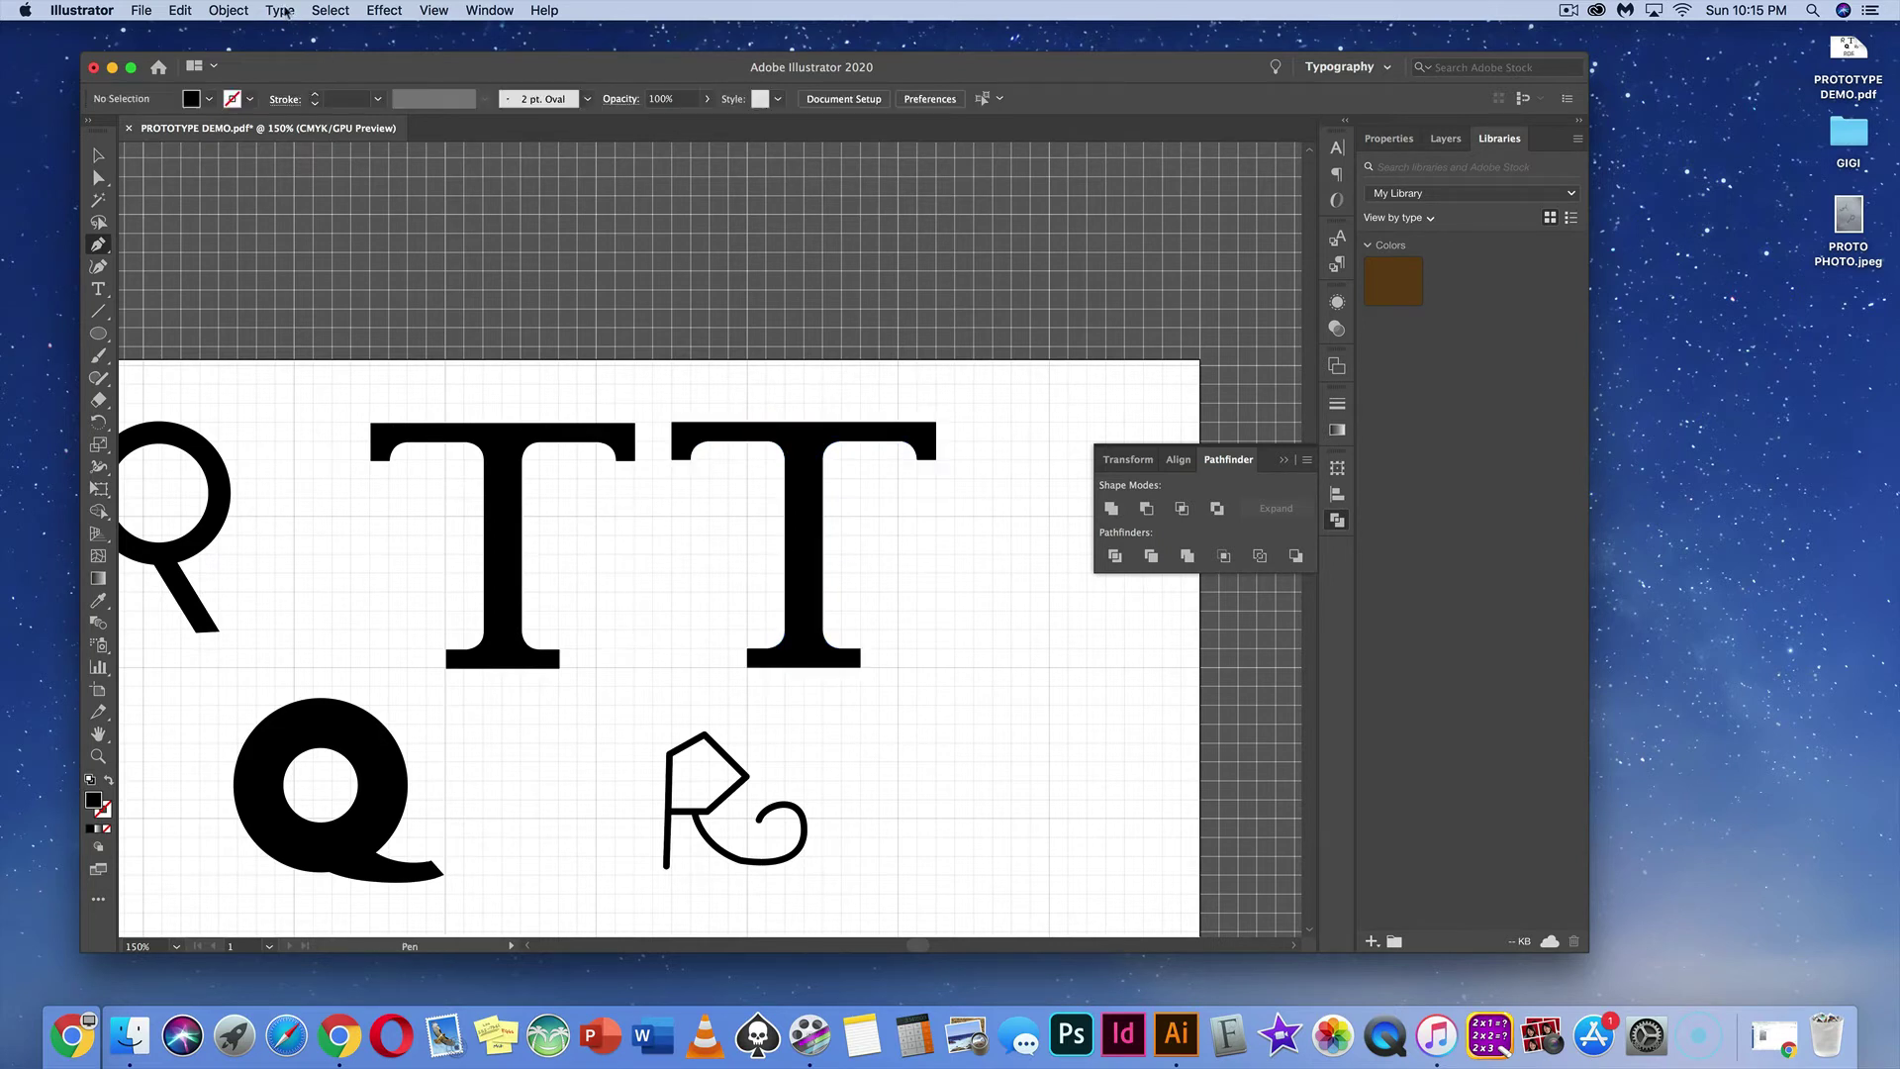
left_click(229, 10)
mouse_move(322, 9)
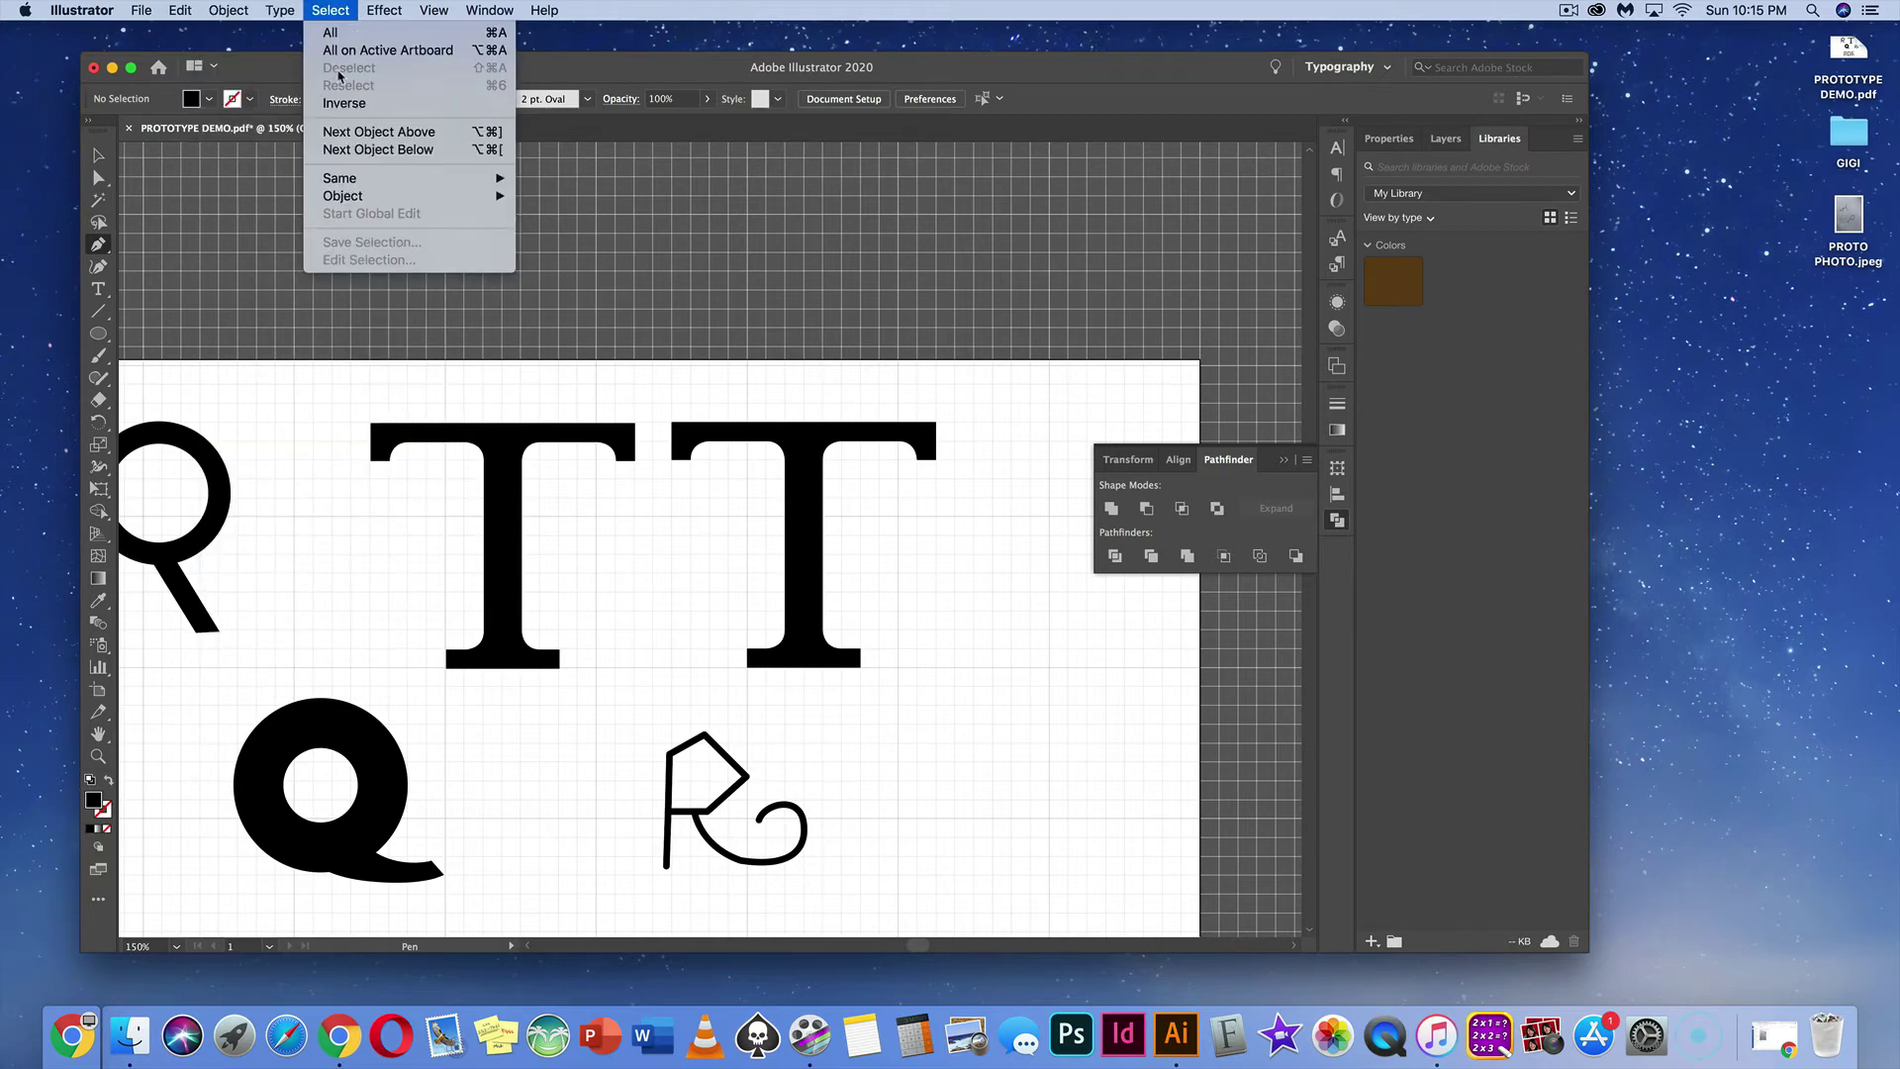
left_click(744, 453)
Step: Examine how the angular sample R is built by selecting its bowl, stem and curled leg paths in turn
scroll(924, 584, "down", 1)
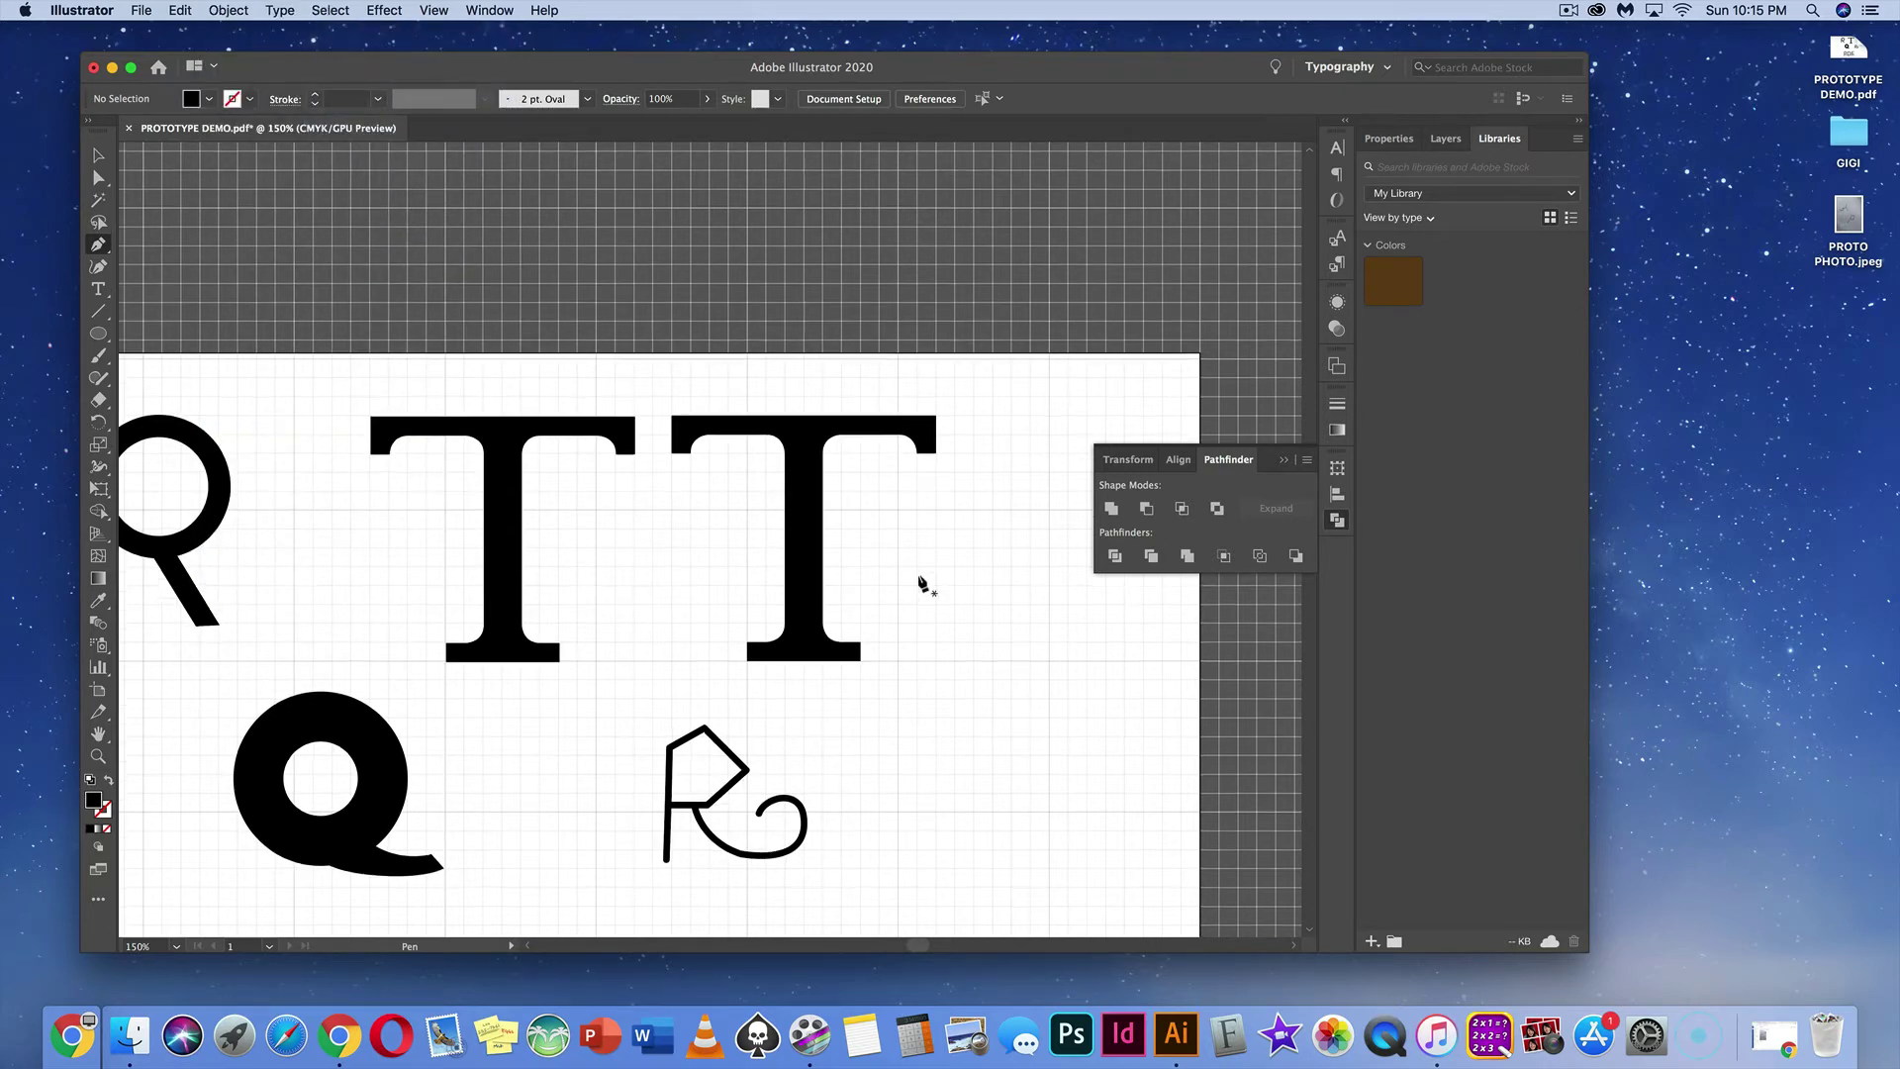
scroll(923, 584, "down", 5)
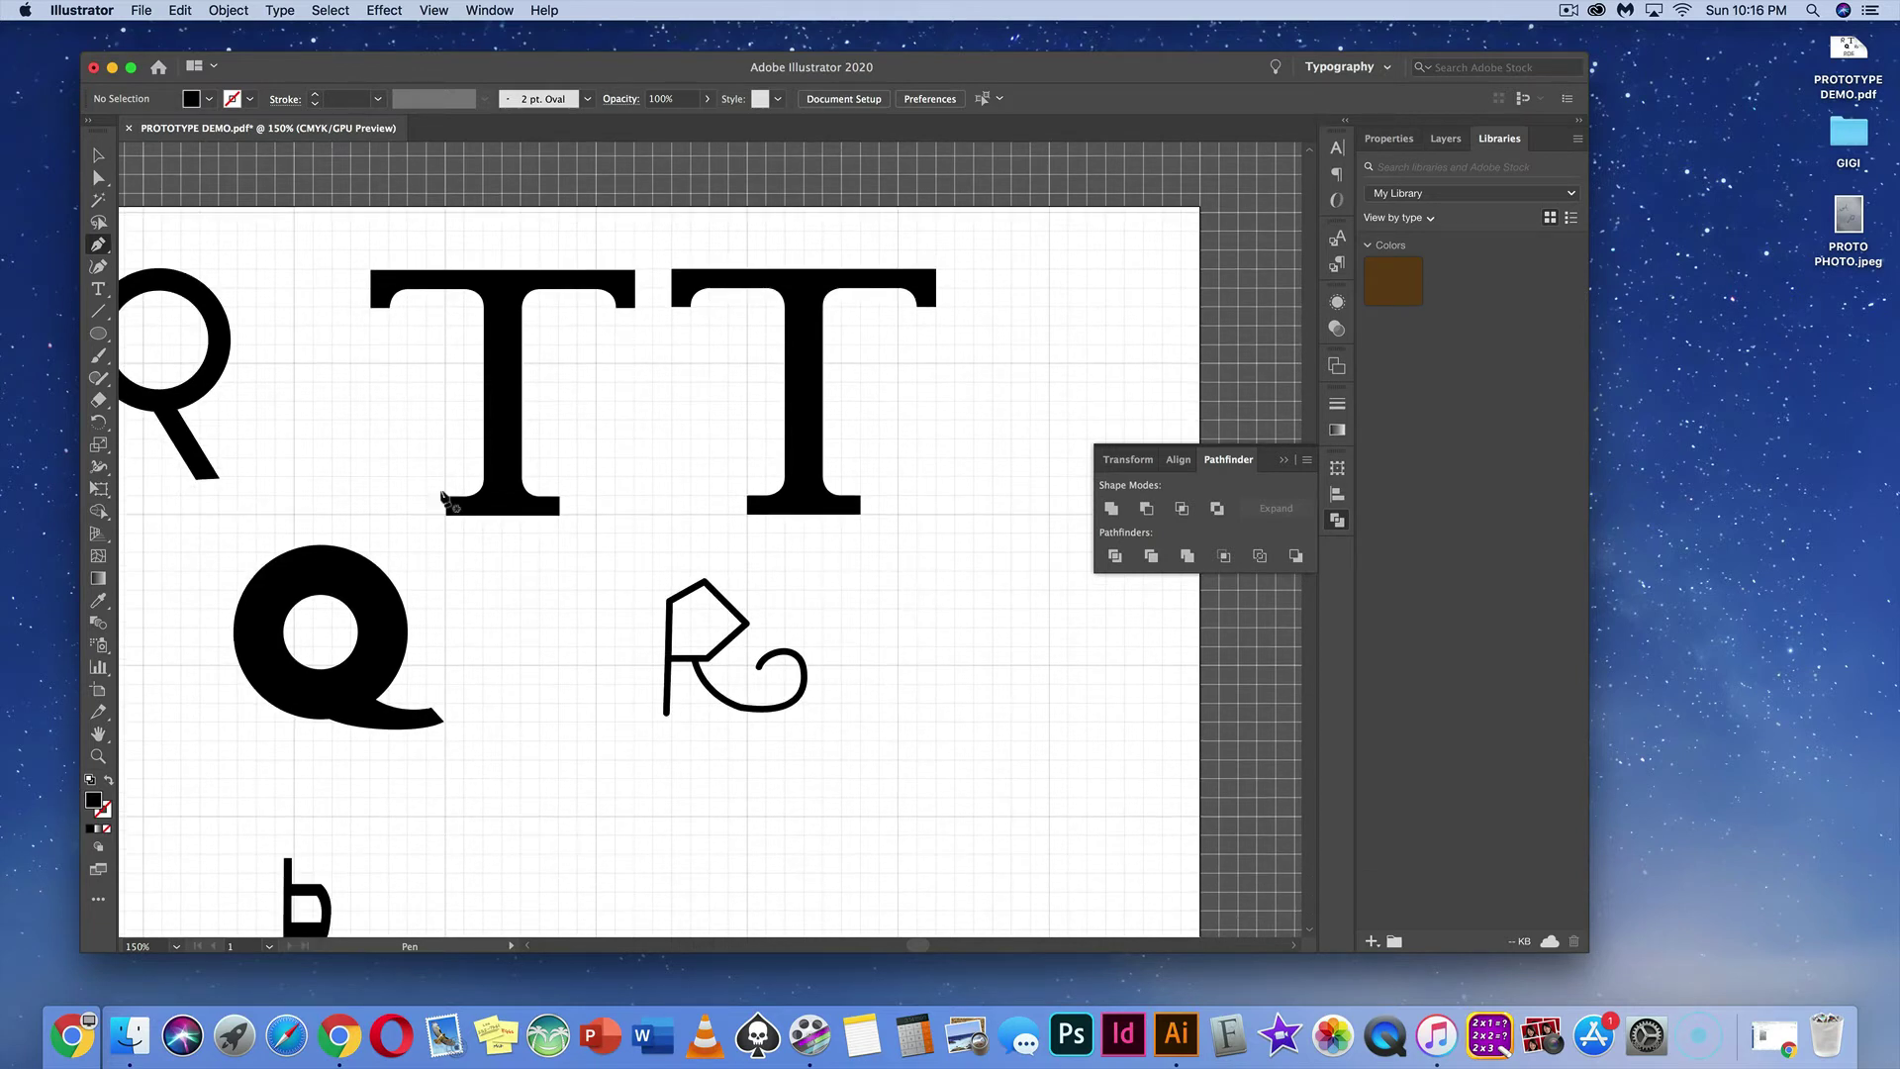
left_click(98, 156)
left_click(705, 666)
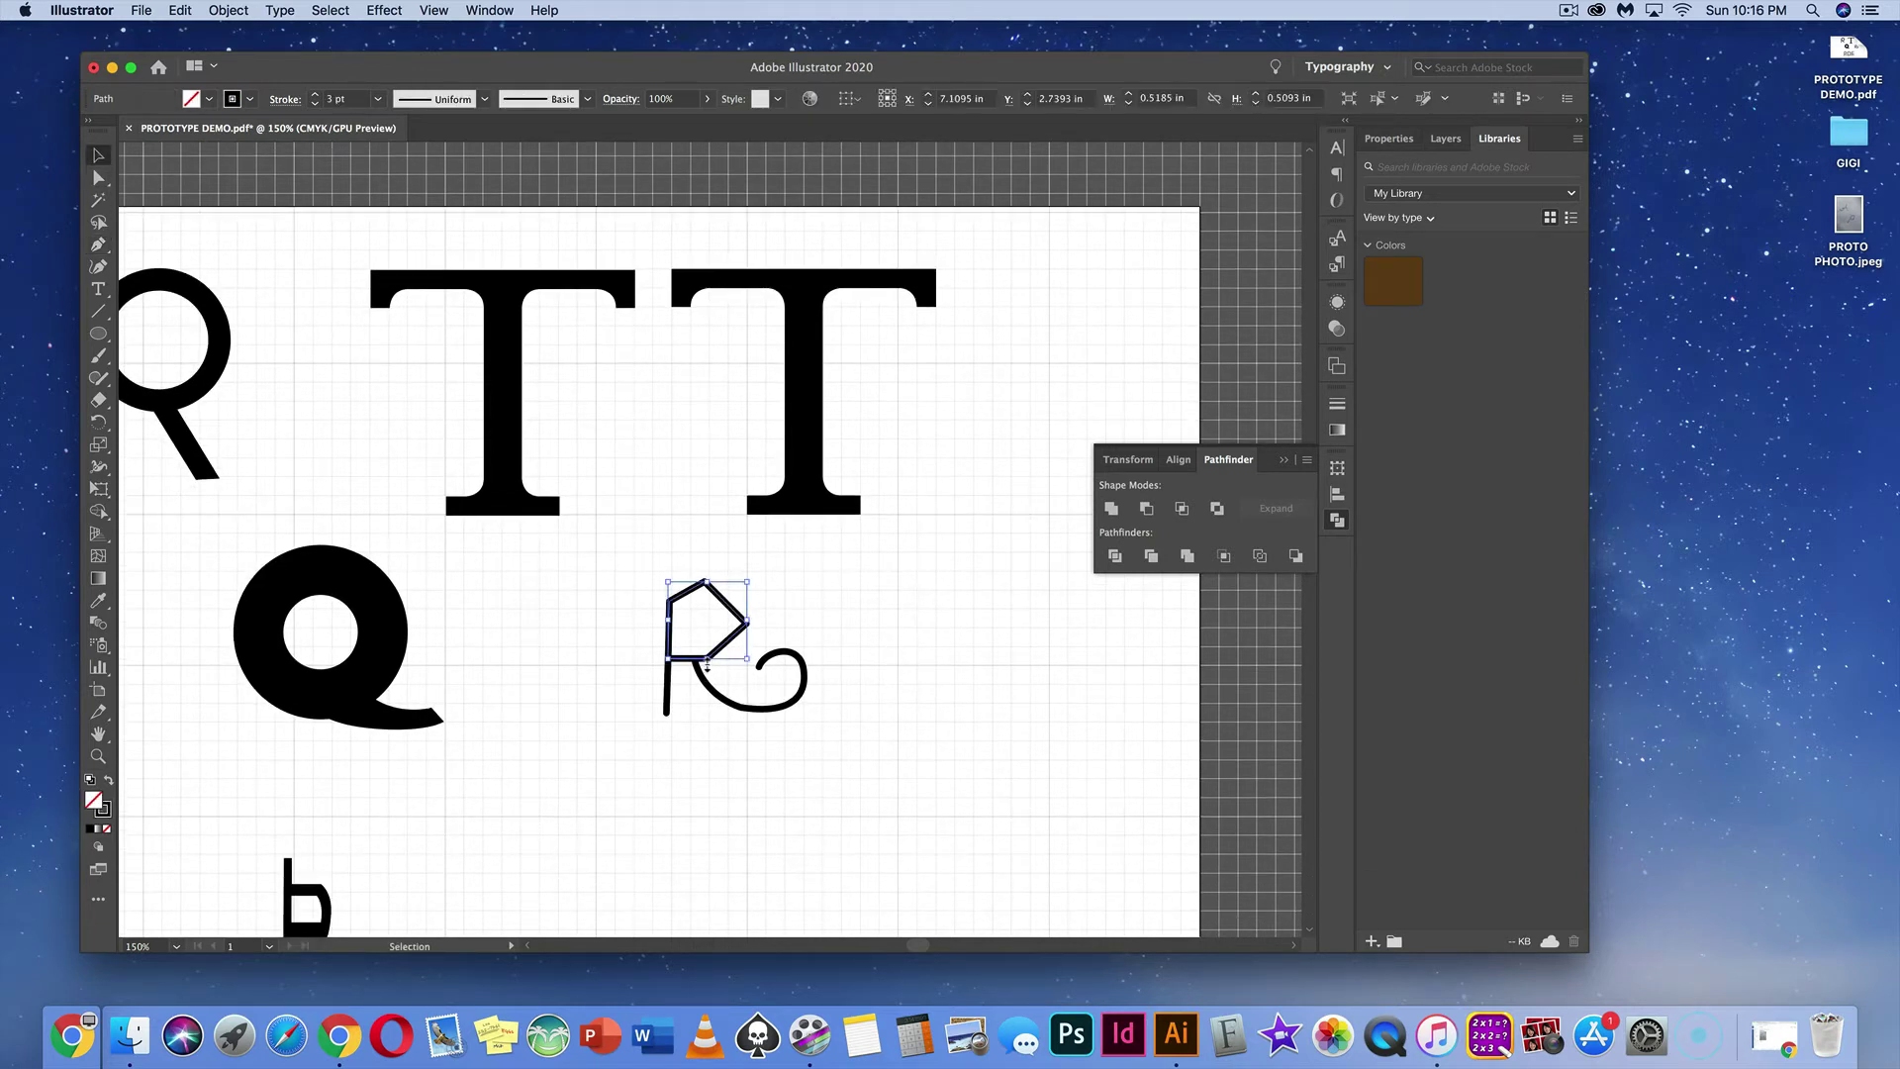
left_click(711, 695)
left_click(668, 690)
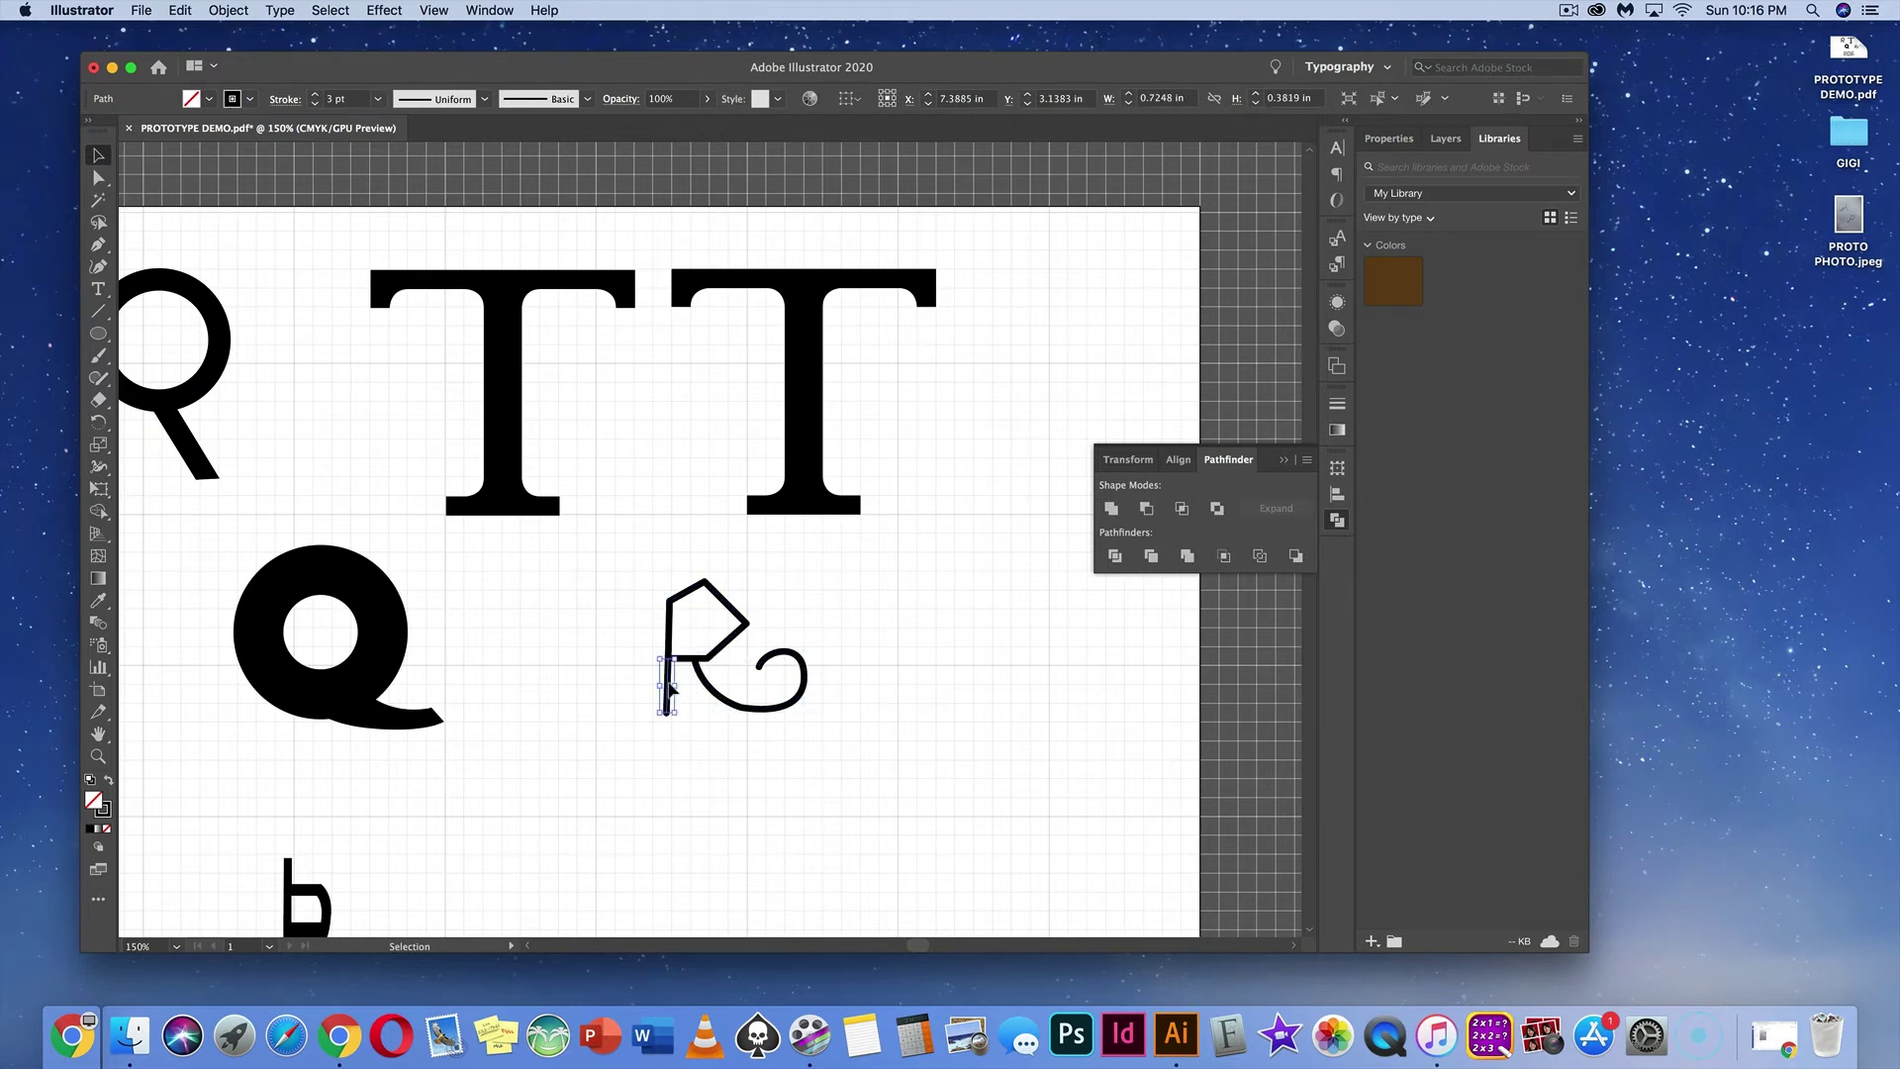
left_click(693, 660)
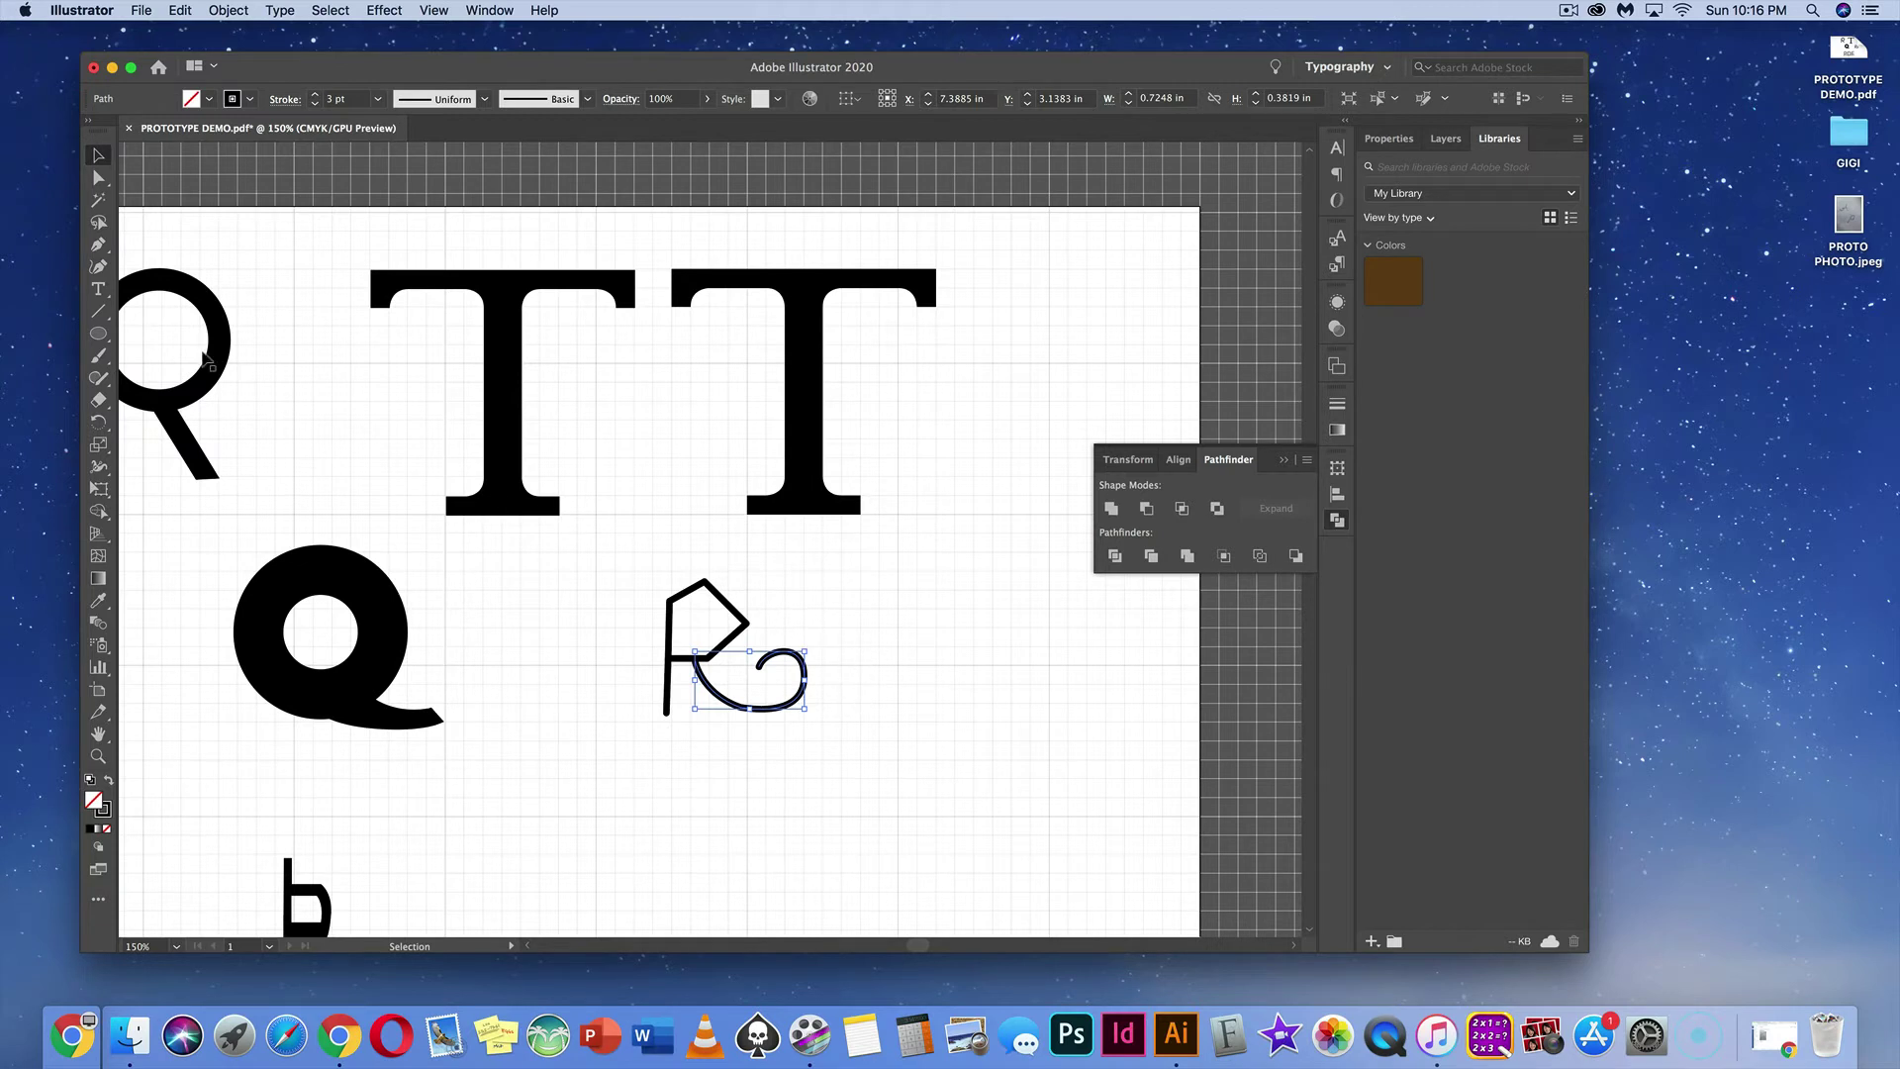
Step: Draw the stem and angular bowl of a new R beside the sample with the Pen tool, using a 3 pt black stroke
left_click(98, 244)
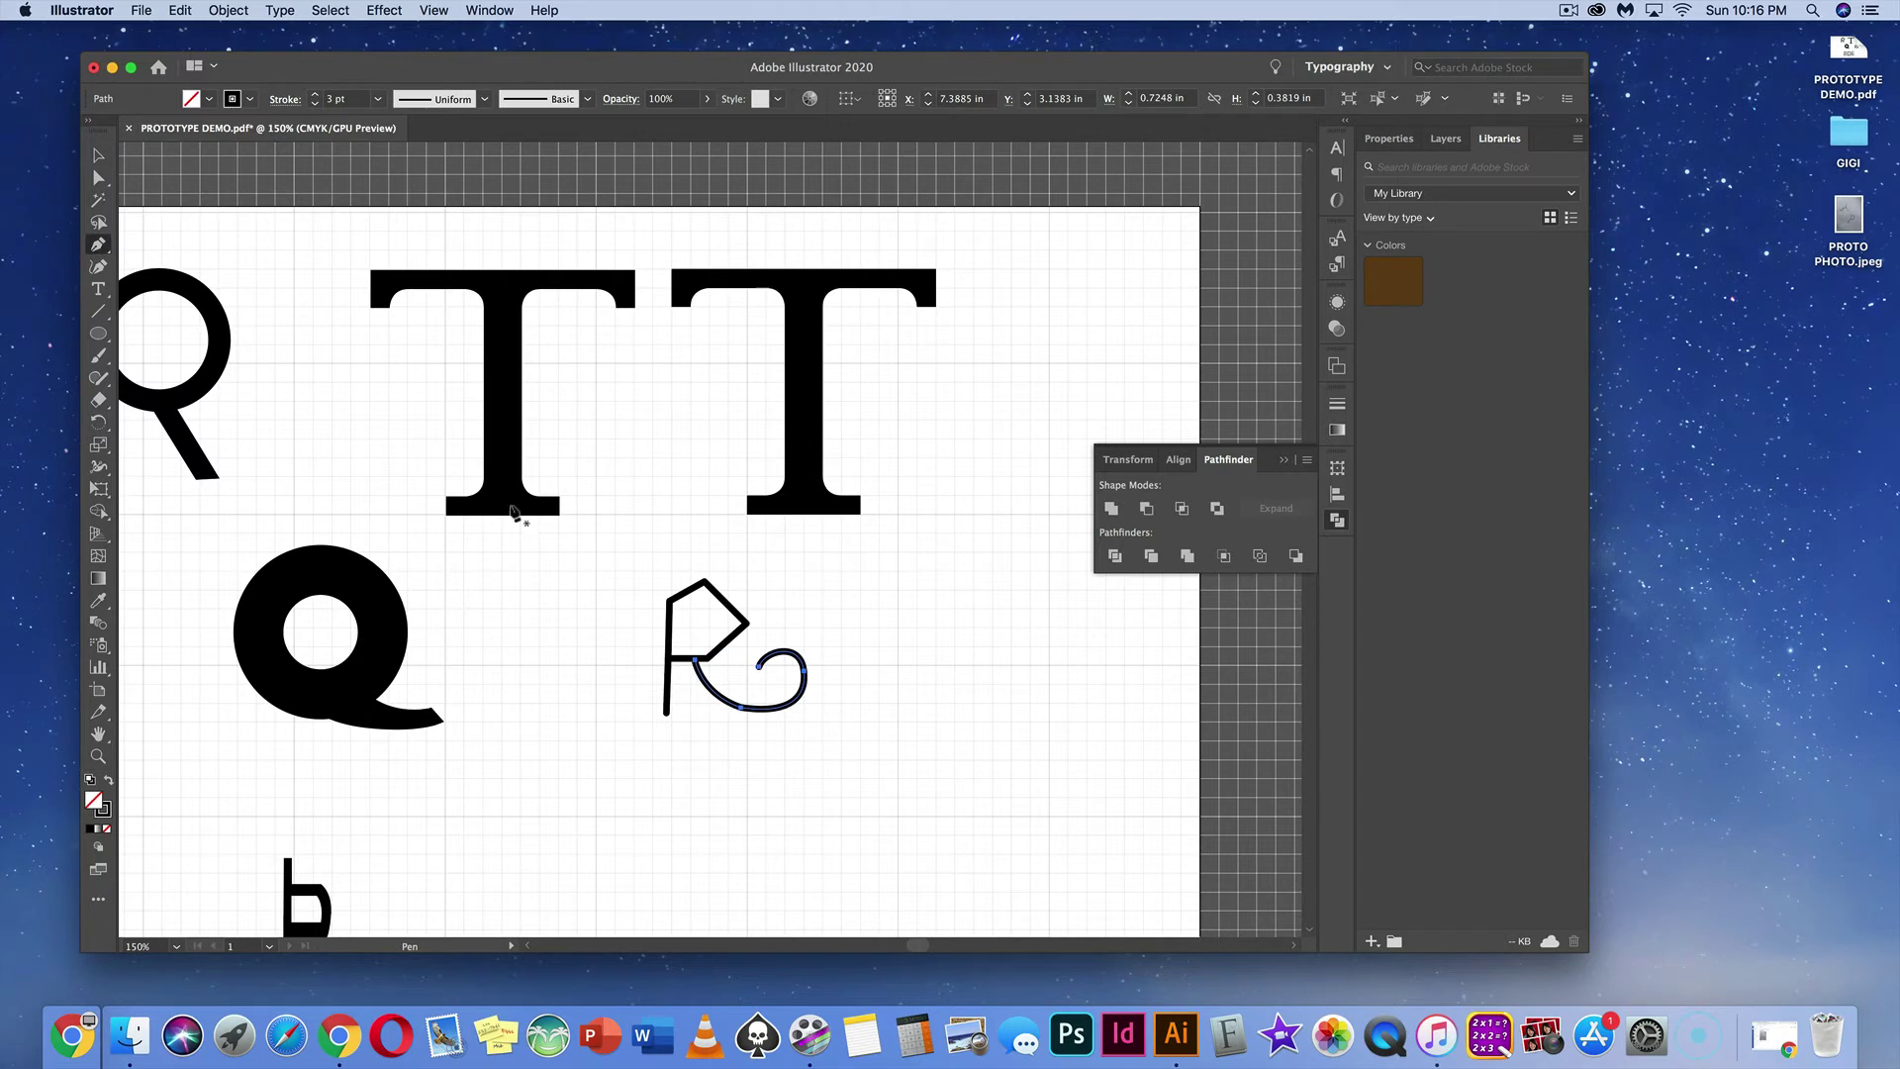
left_click(878, 728, "super")
left_click(879, 722)
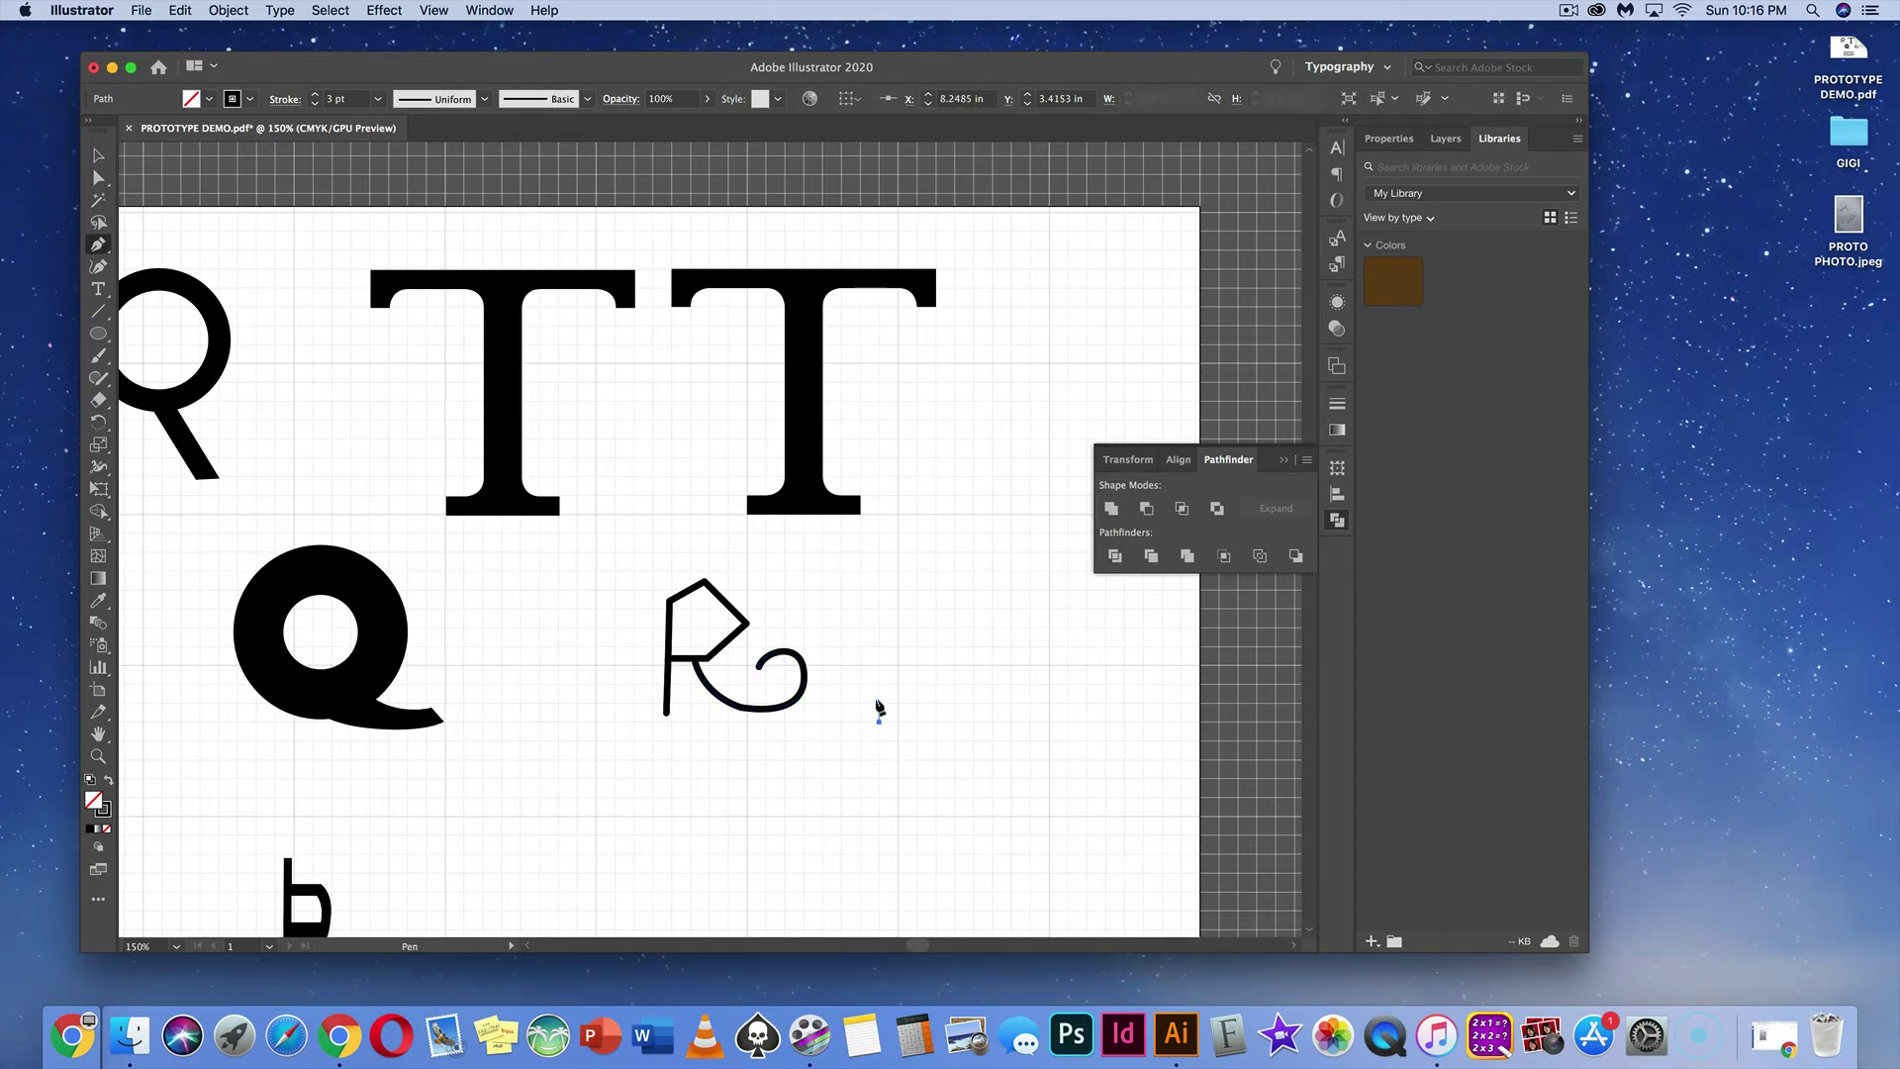
left_click(879, 608)
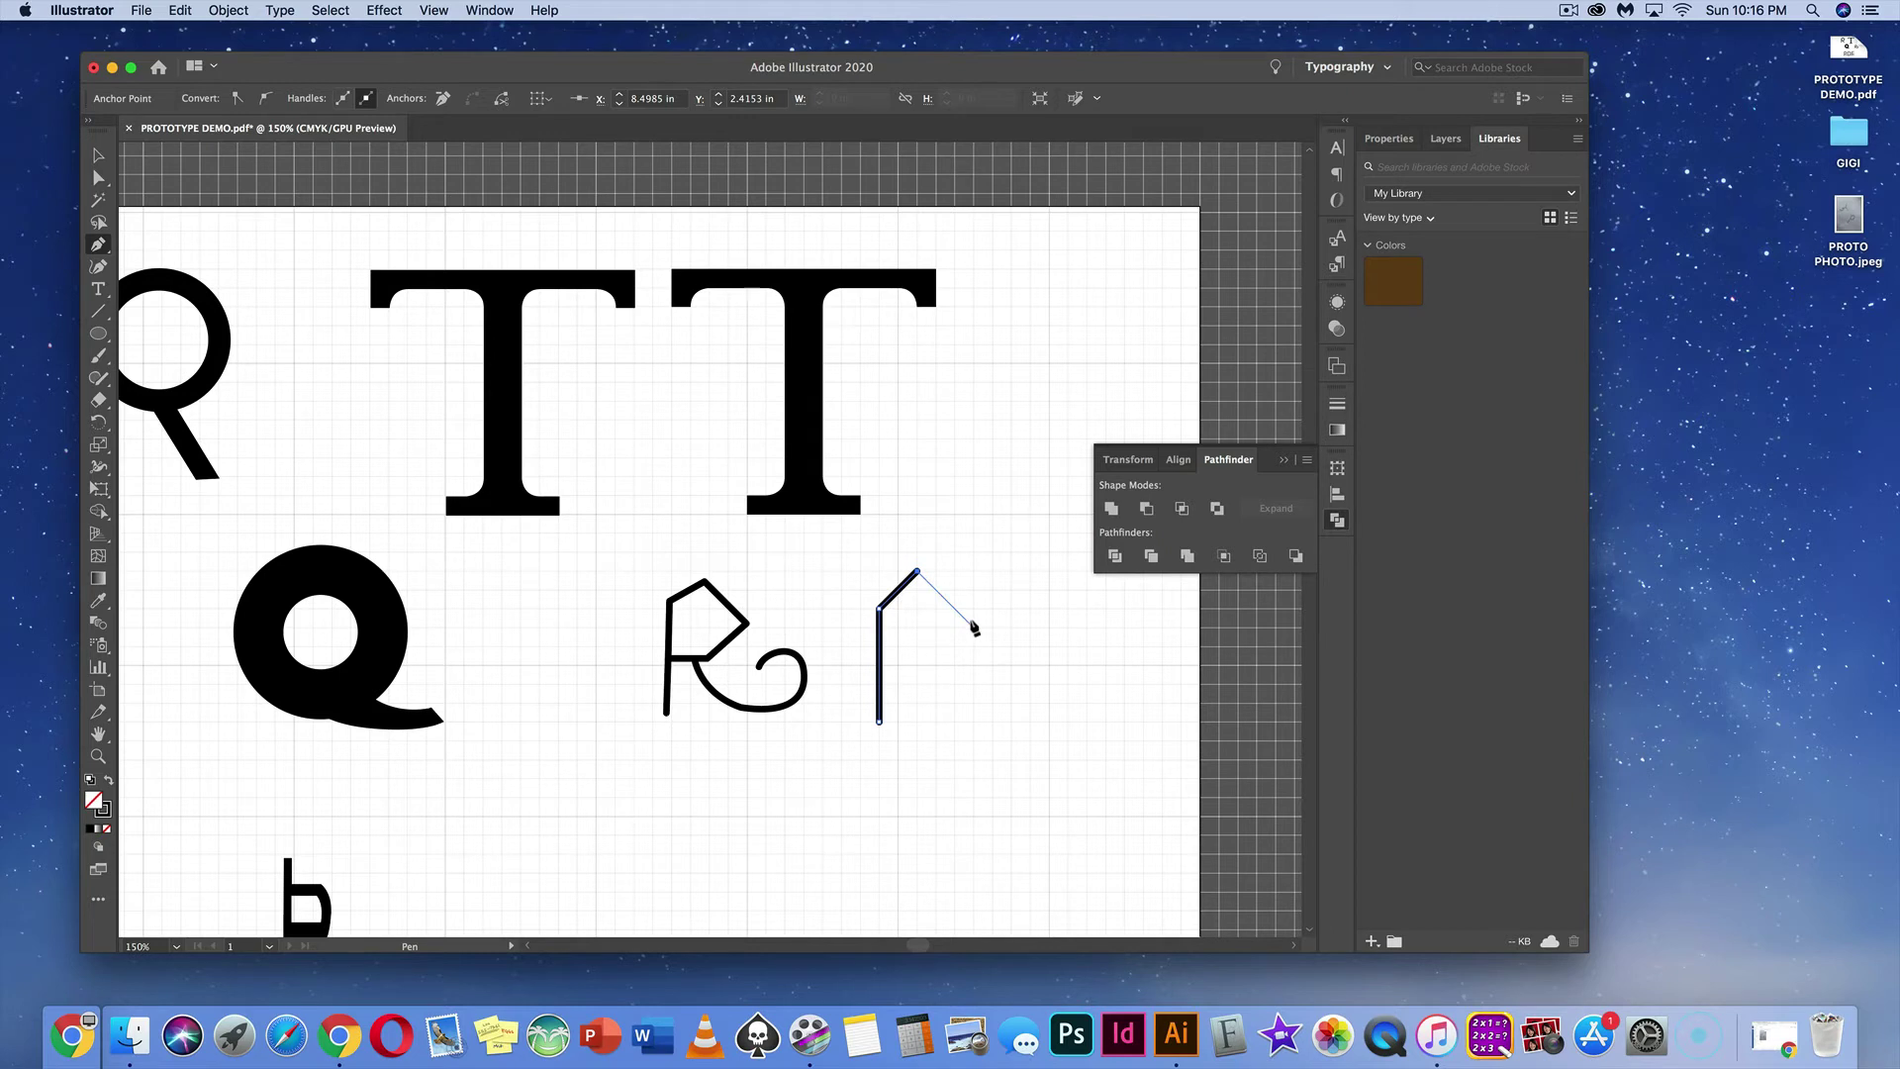
left_click(975, 630)
left_click(936, 665)
left_click(897, 665)
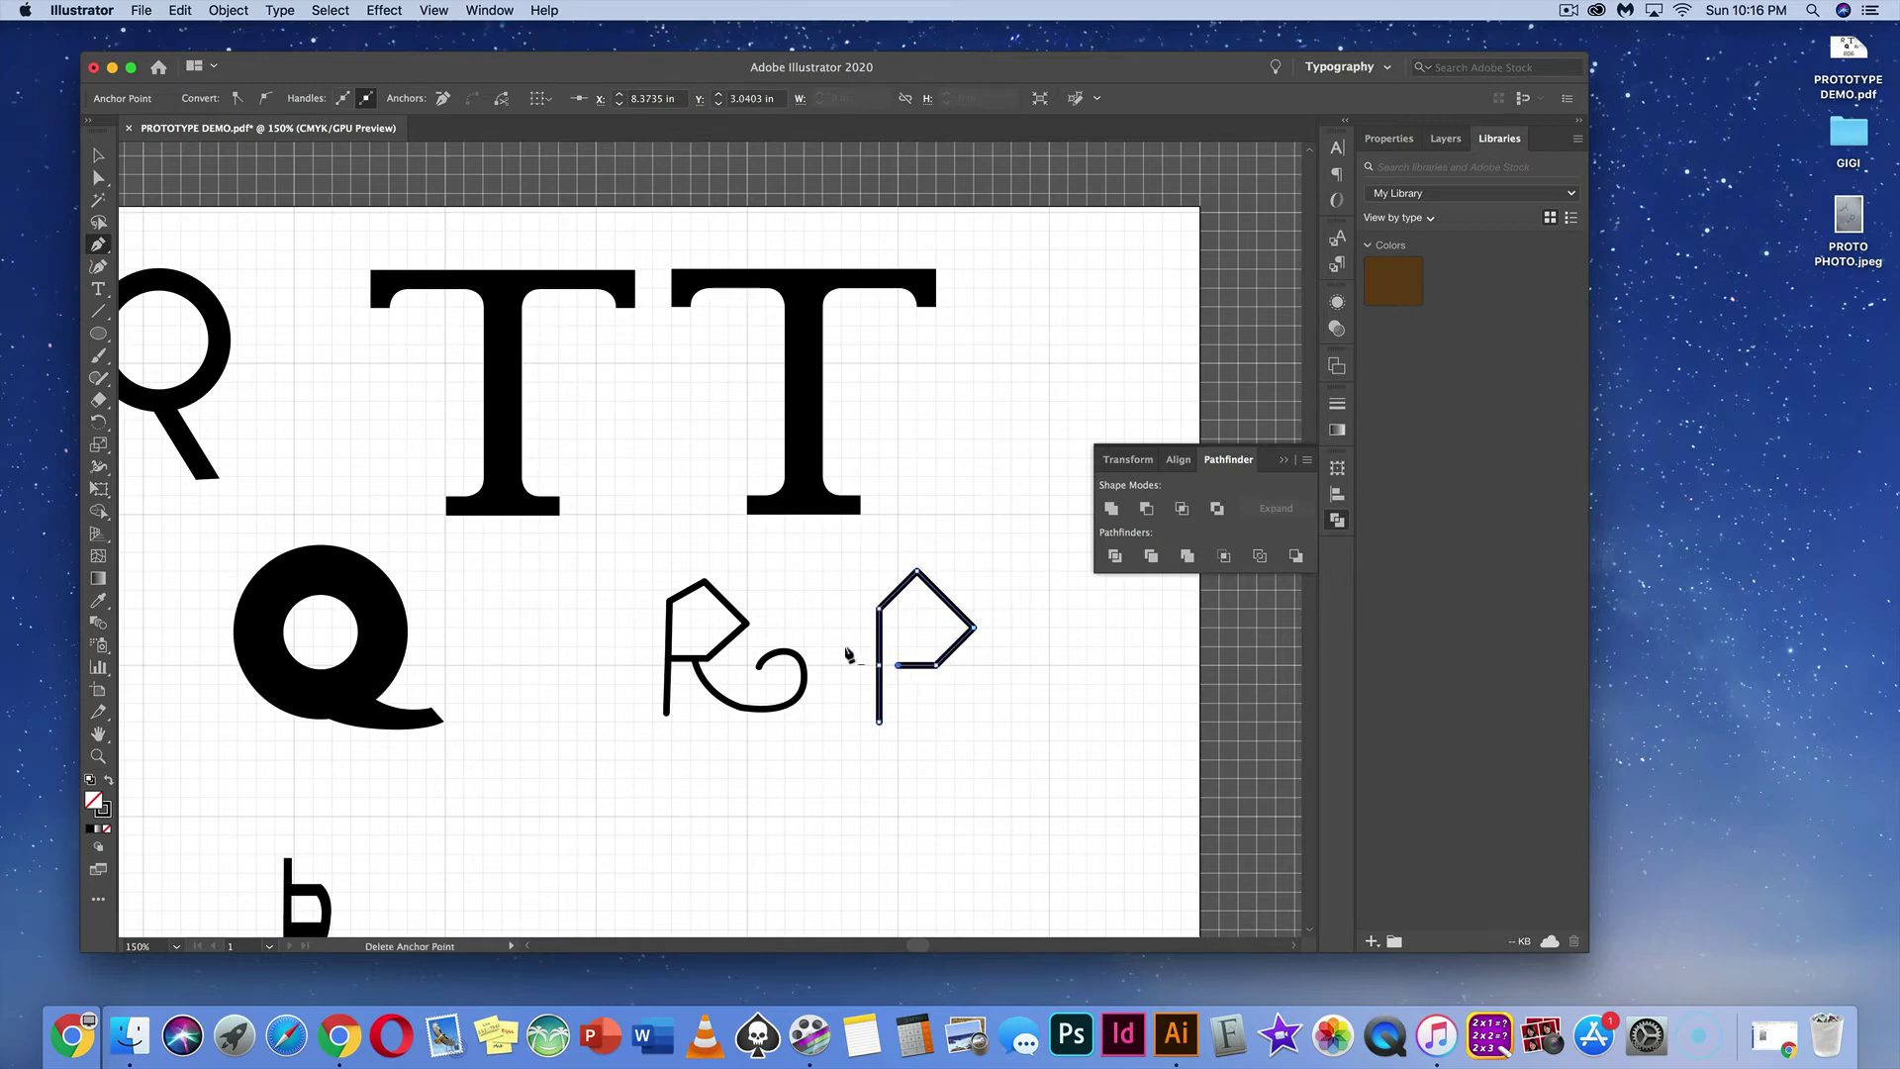
Step: Turn off Snap to Grid, then join the bowl's lower edge to the R's stem and deselect the path
left_click(436, 10)
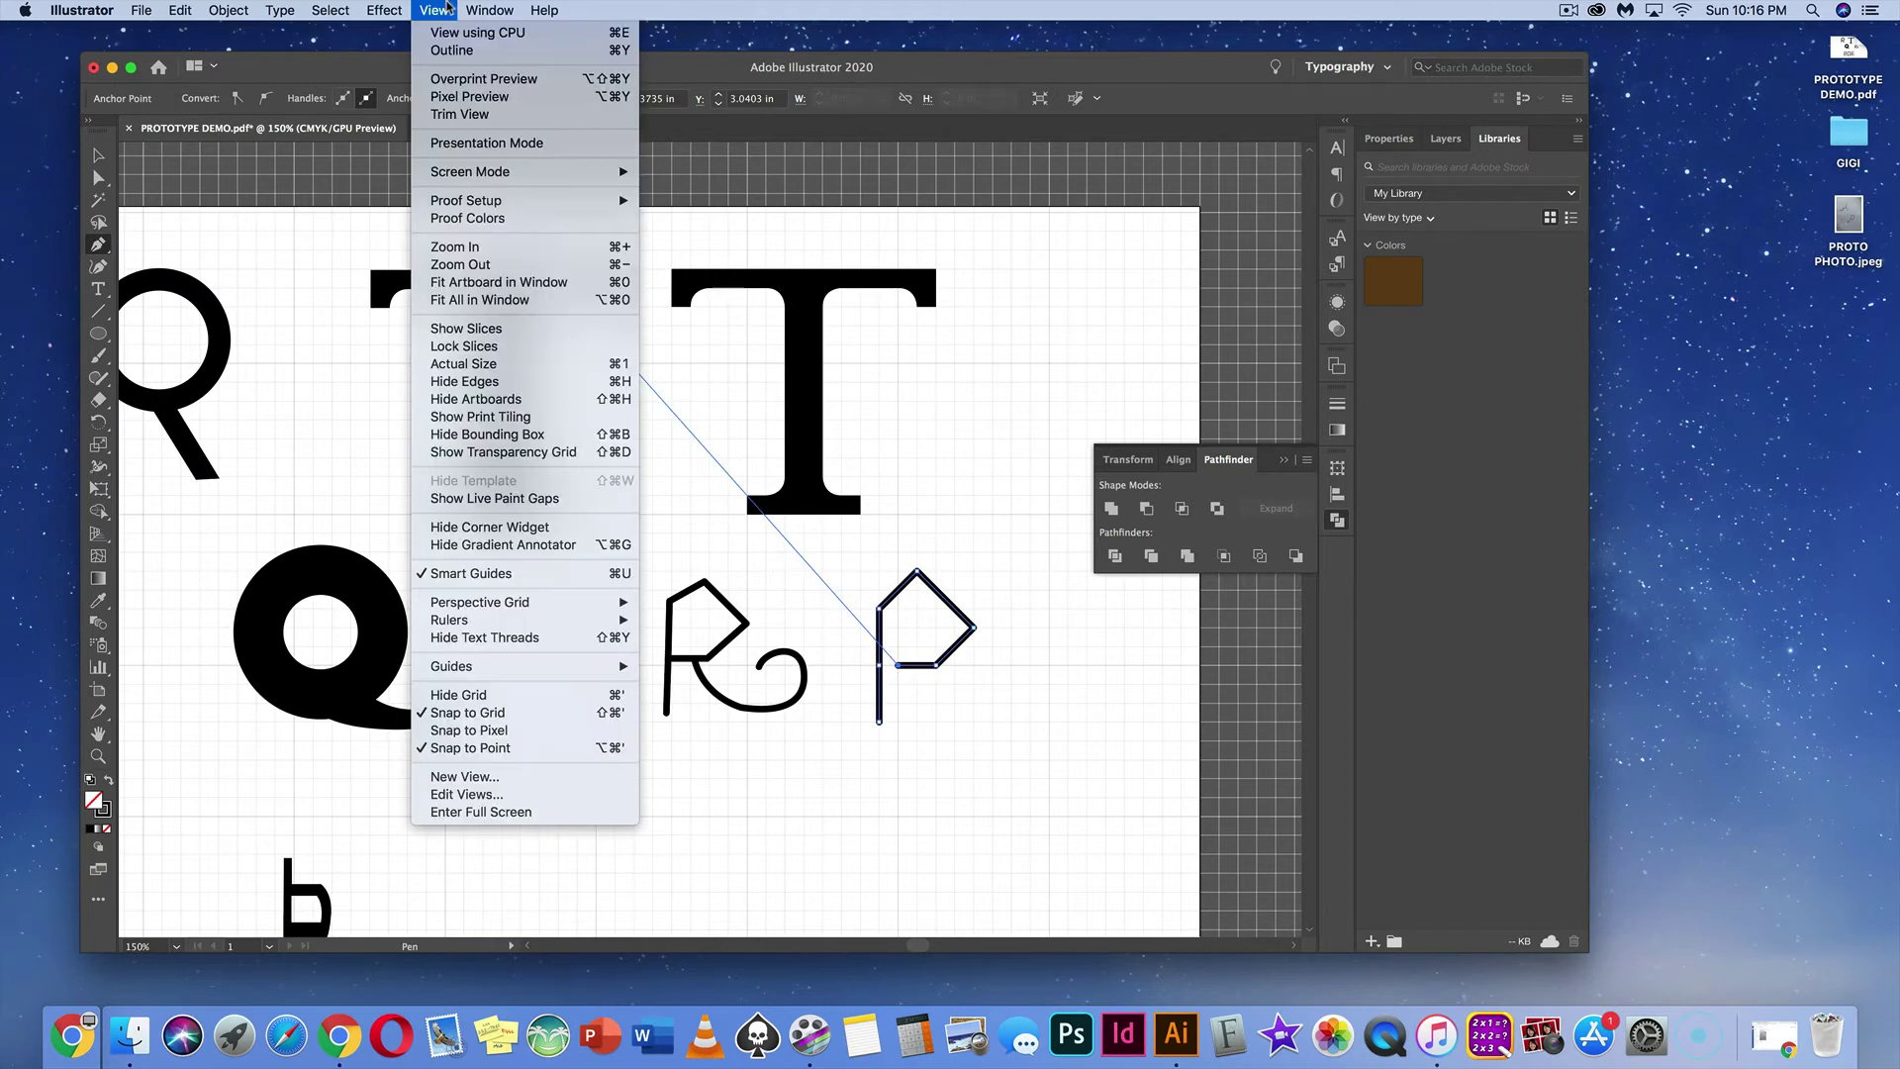
left_click(545, 712)
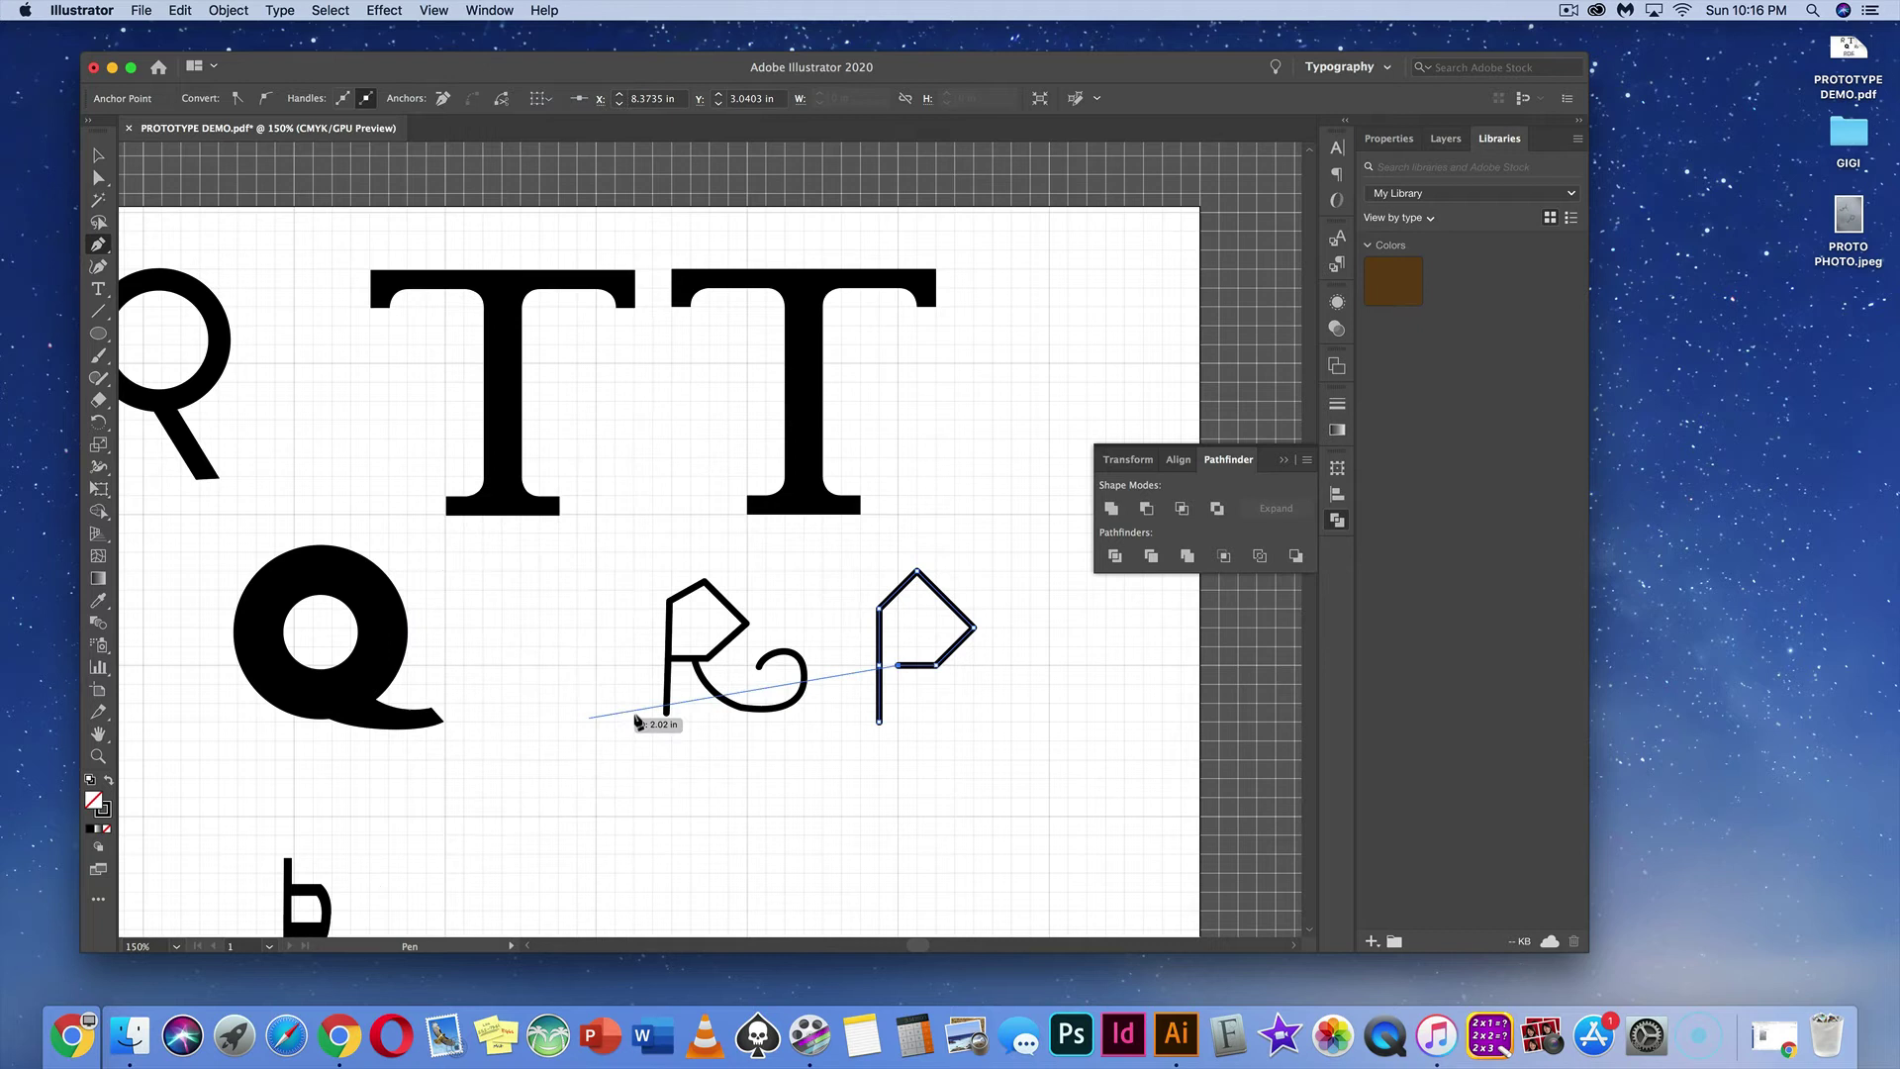
left_click(886, 668)
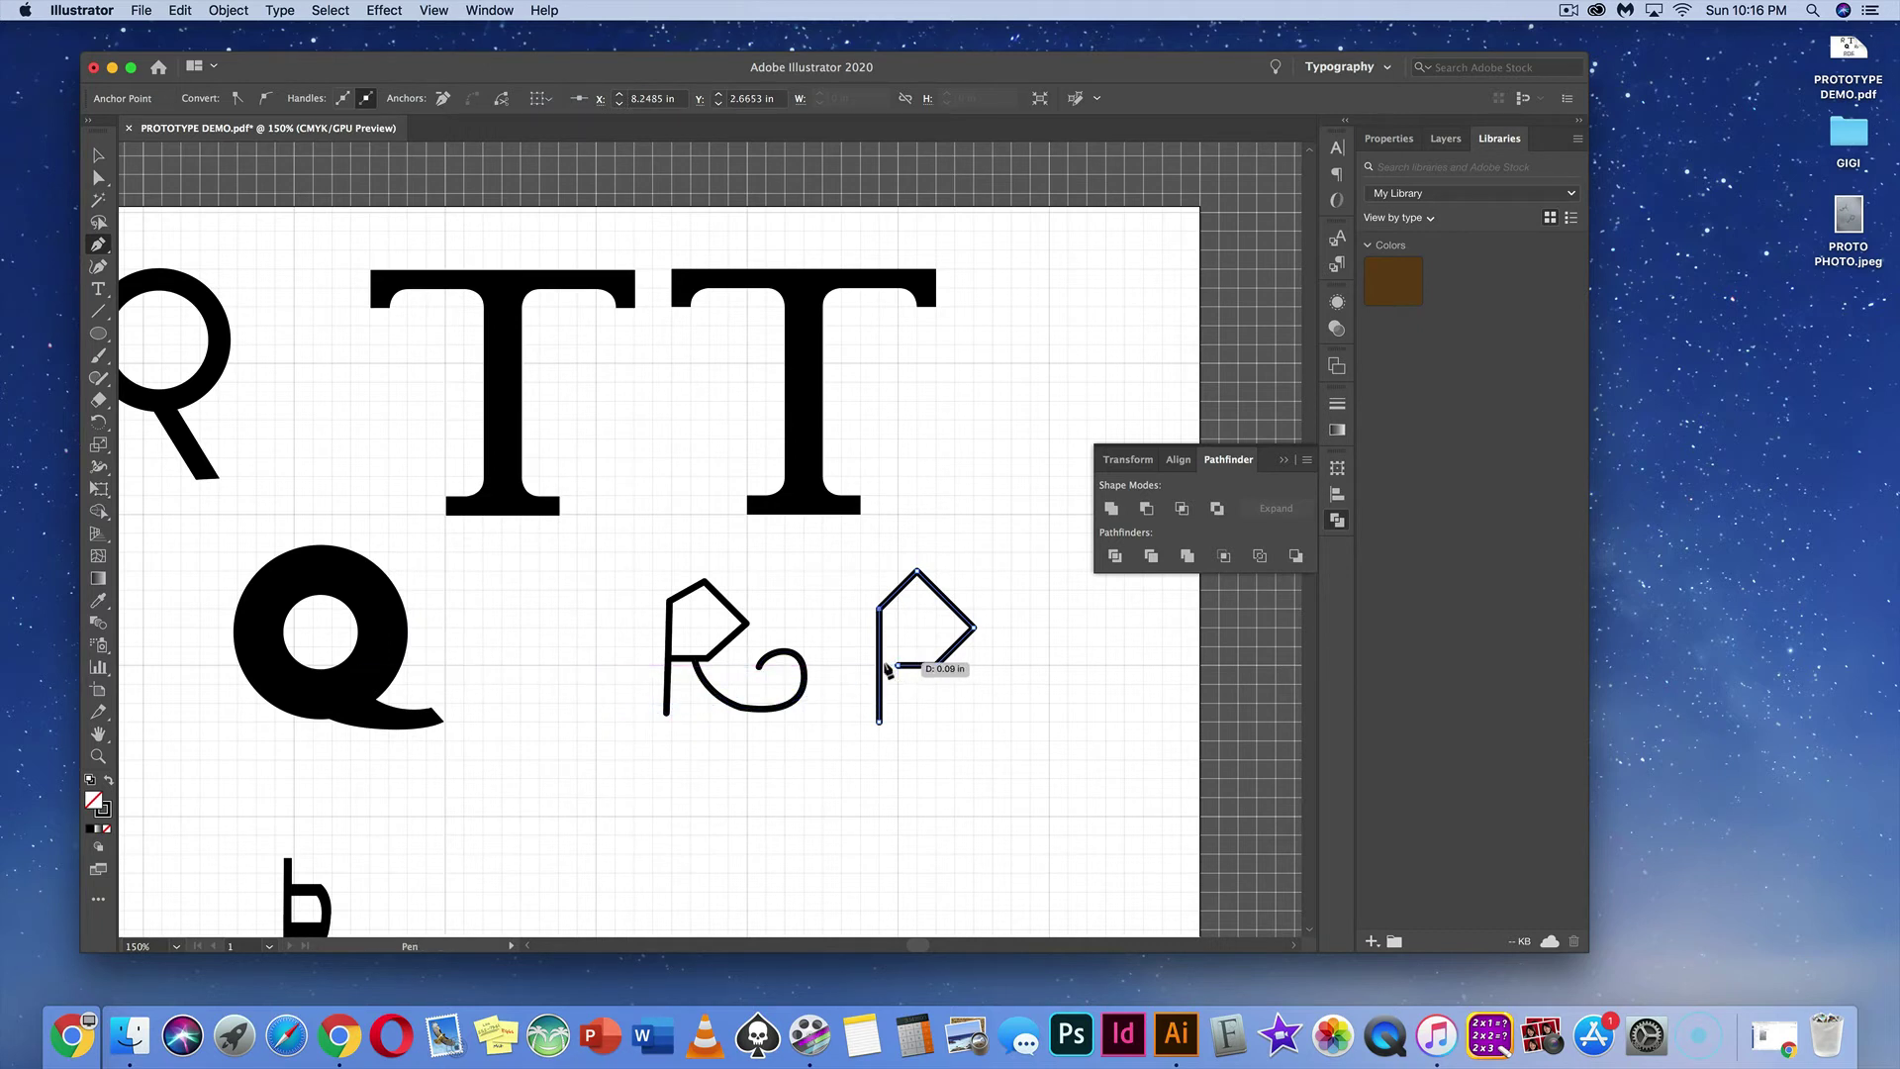
mouse_move(888, 670)
left_mouse_down()
mouse_move(921, 690)
mouse_move(901, 678)
left_mouse_up()
left_click(905, 680, "super")
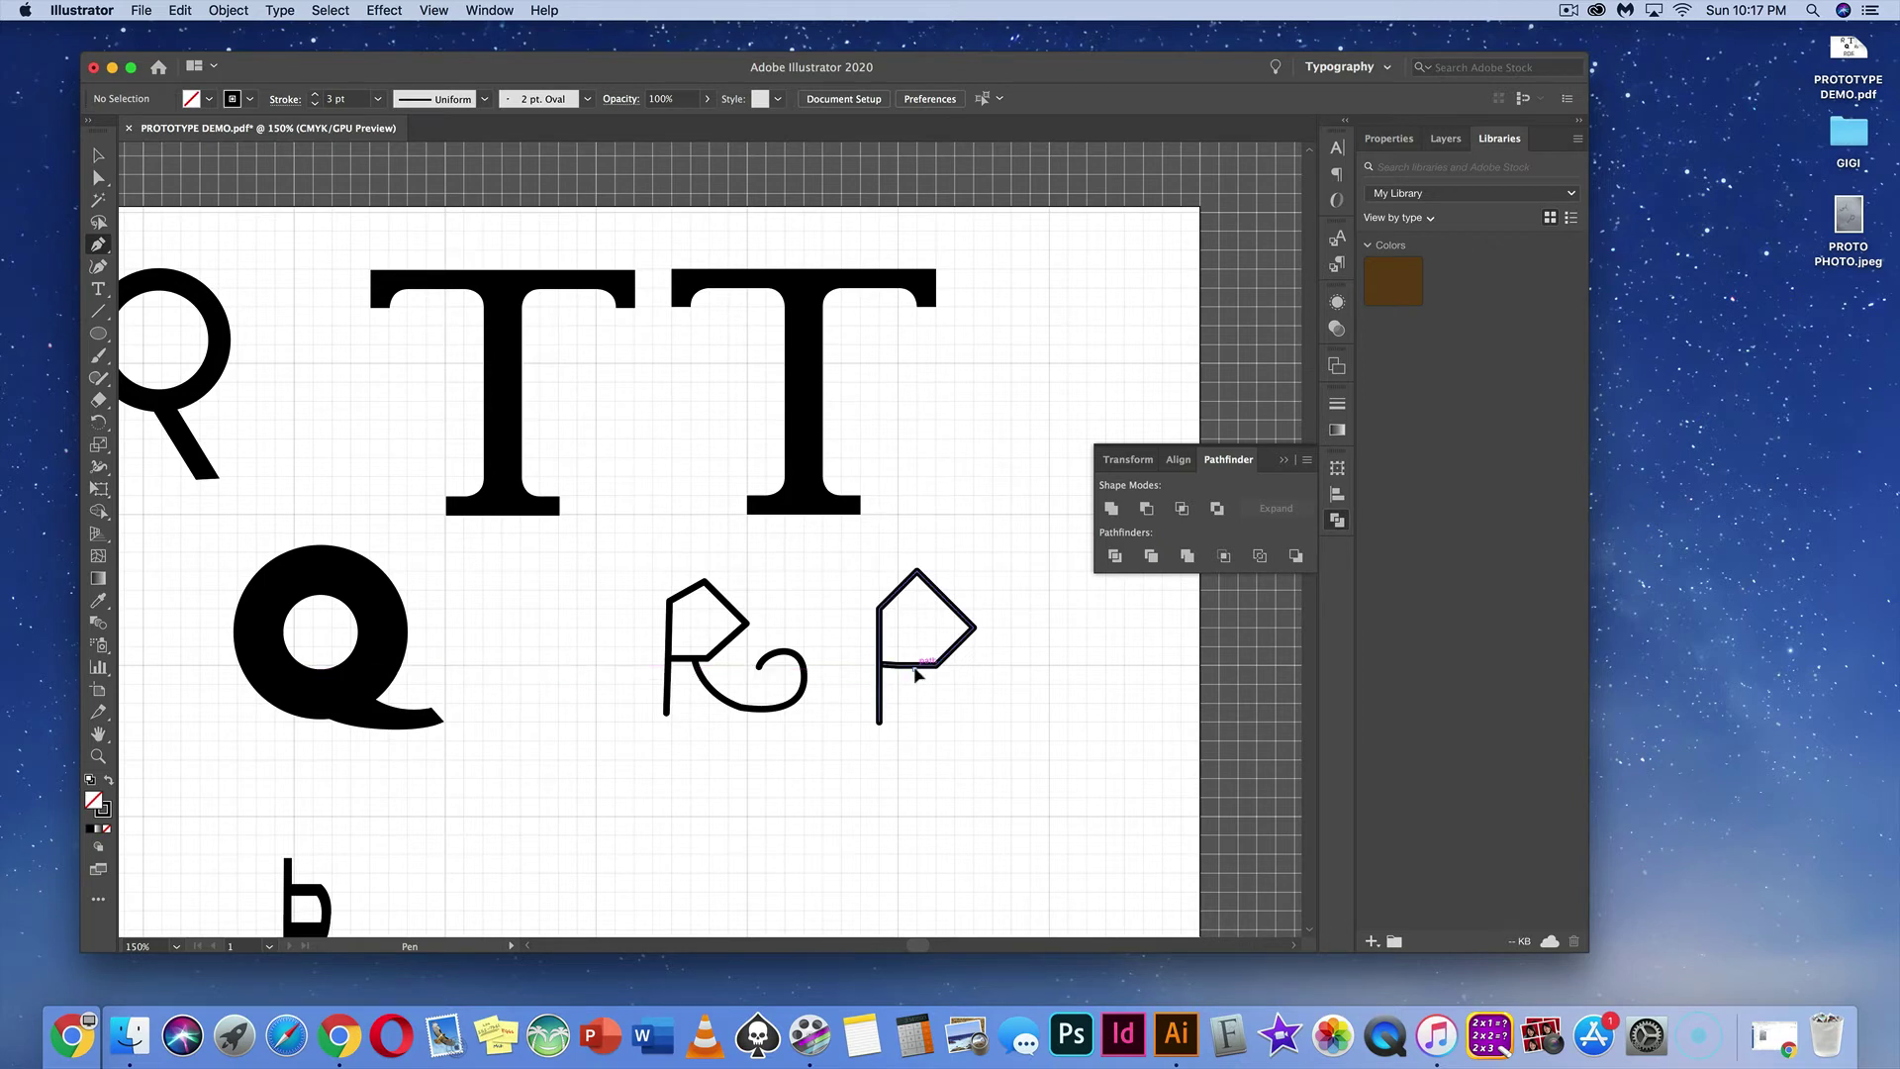
Step: Draw the R's curled leg from the bowl's lower edge, smooth its bends by adjusting its anchors, and deselect it
left_click_drag(915, 670, 945, 711)
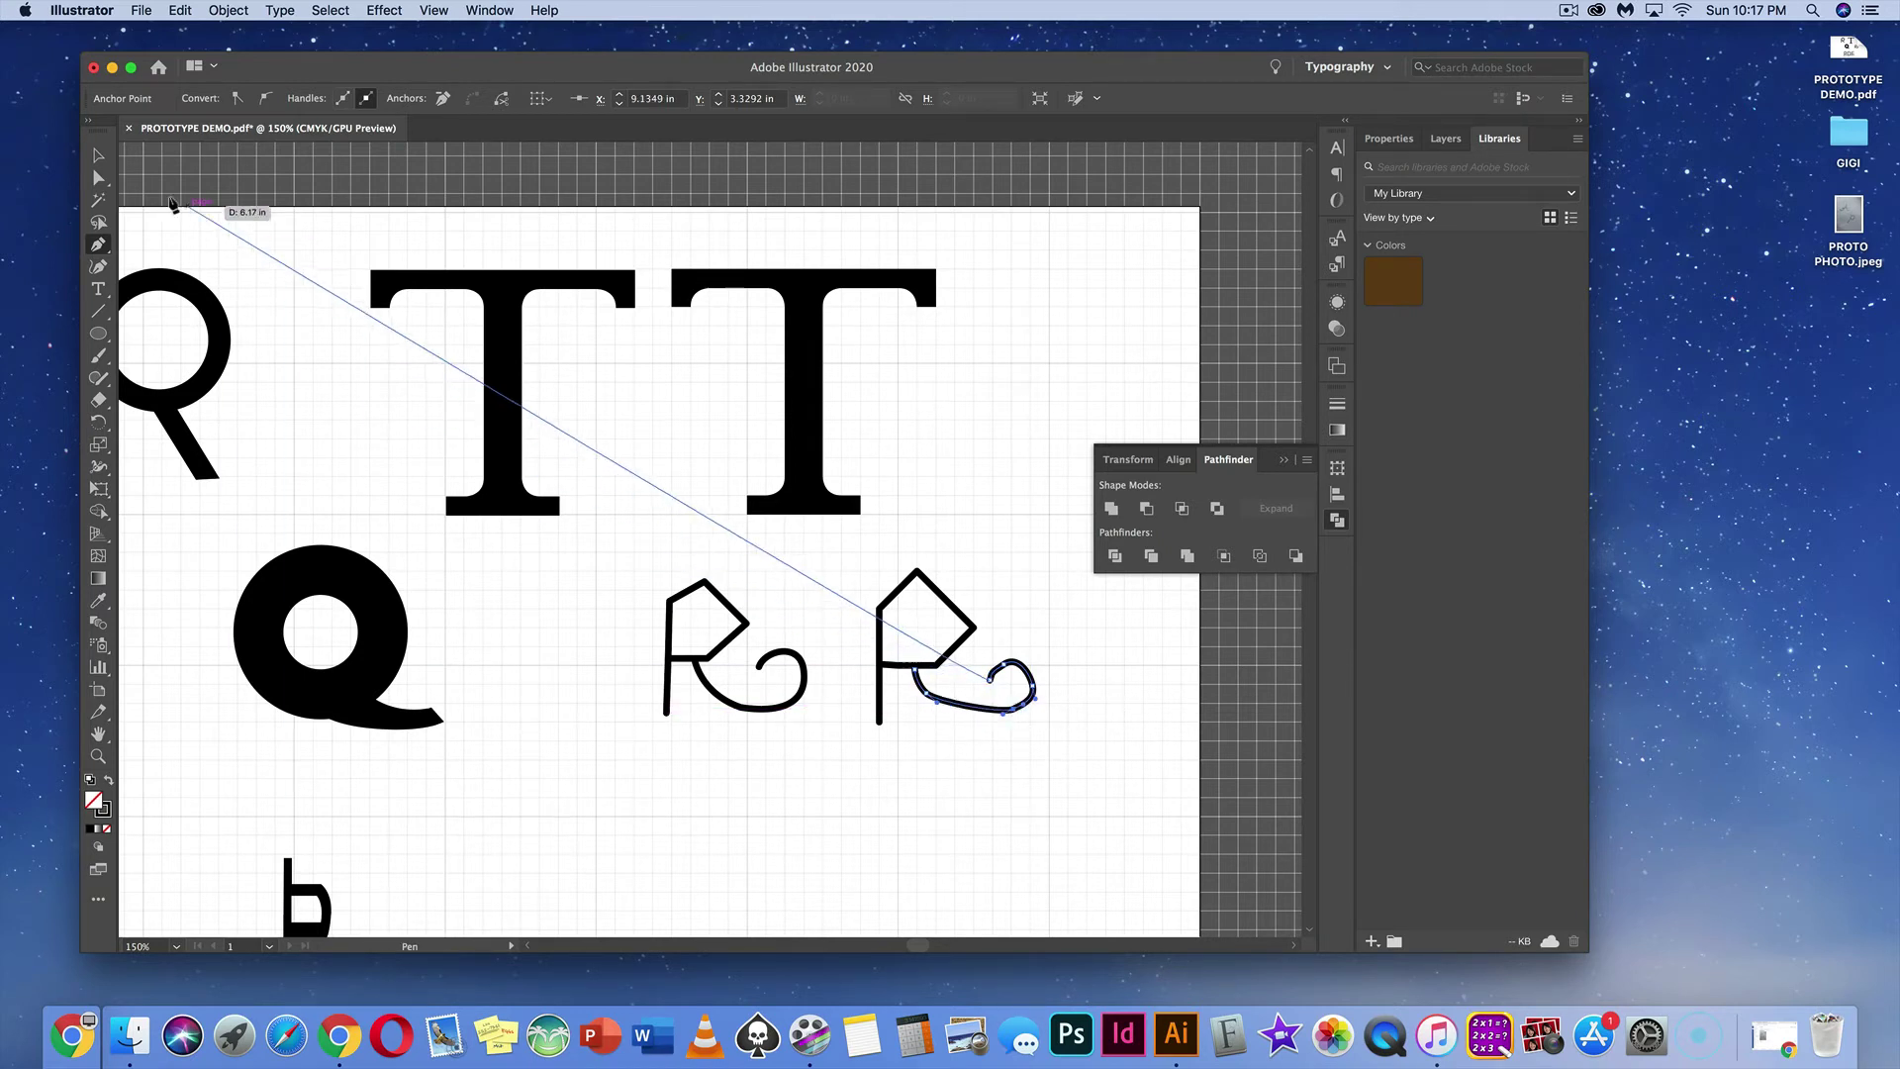
left_click(97, 178)
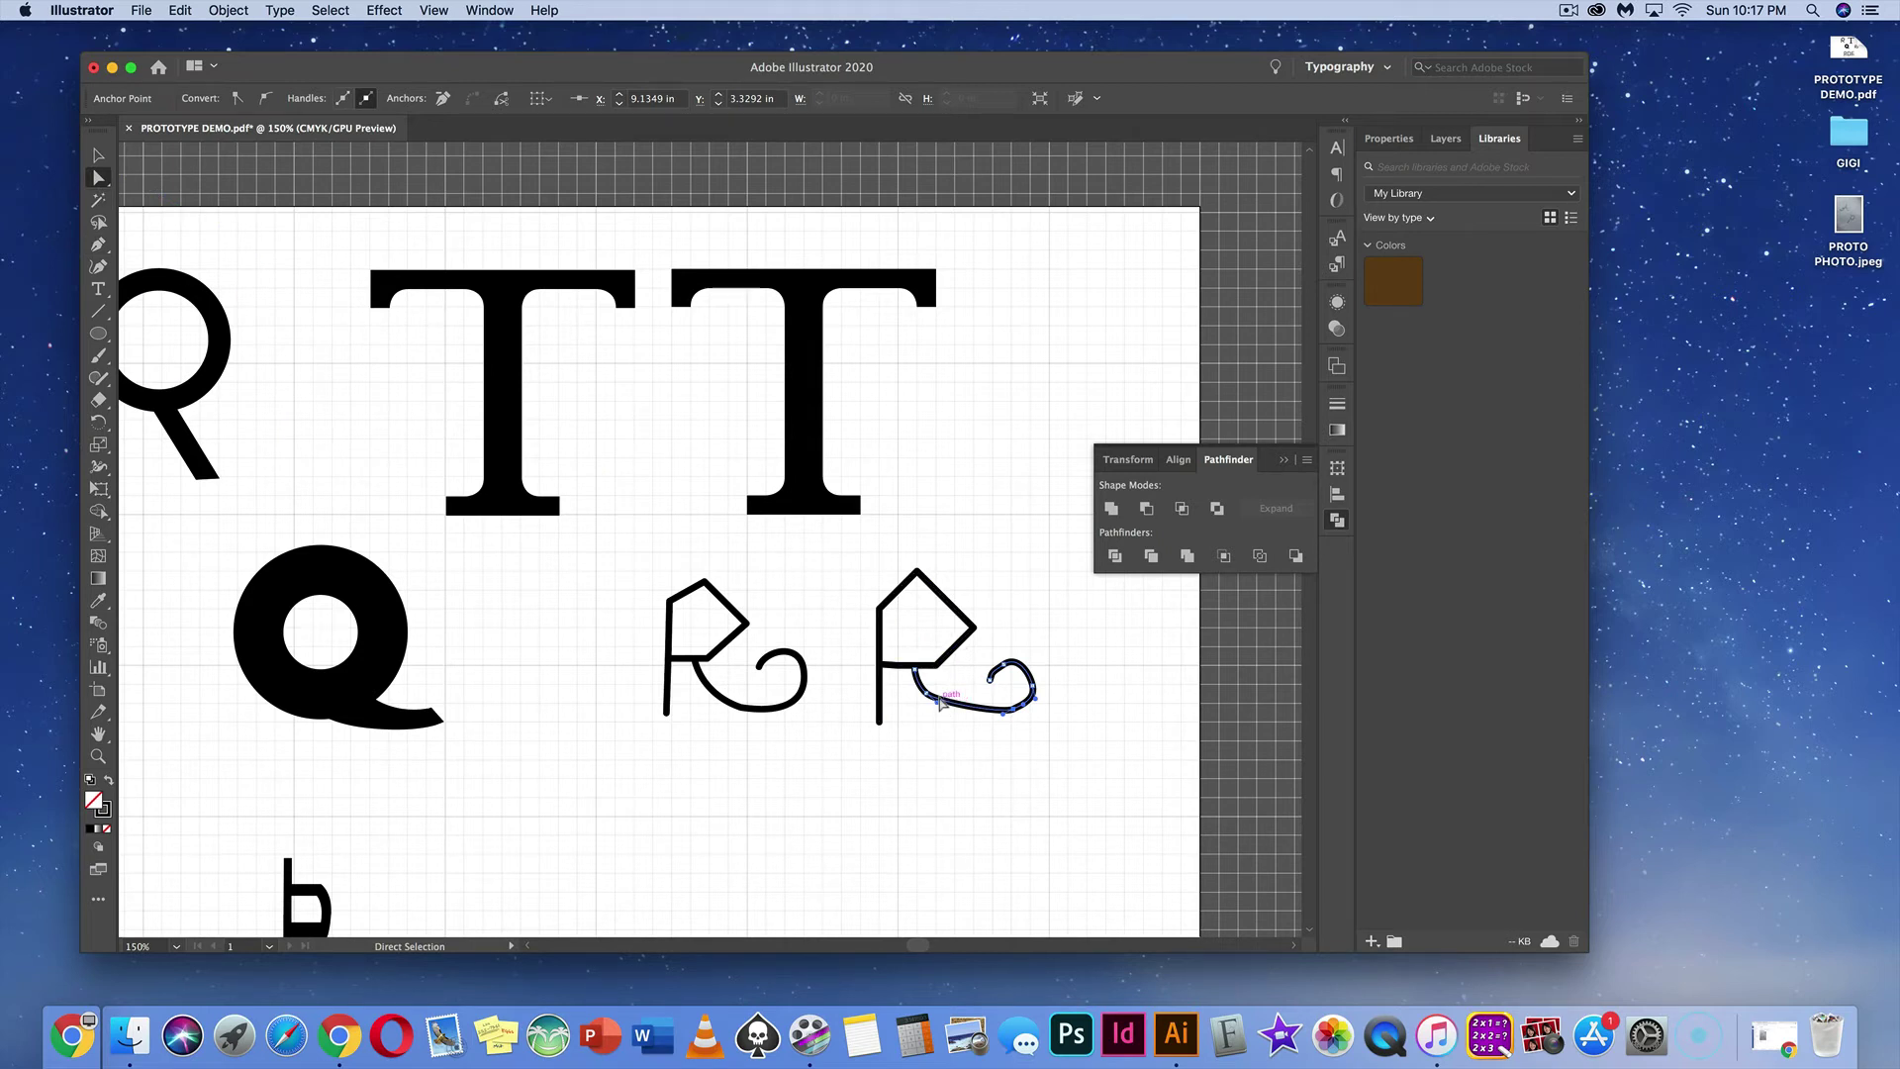
key("p")
left_click_drag(937, 700, 951, 730)
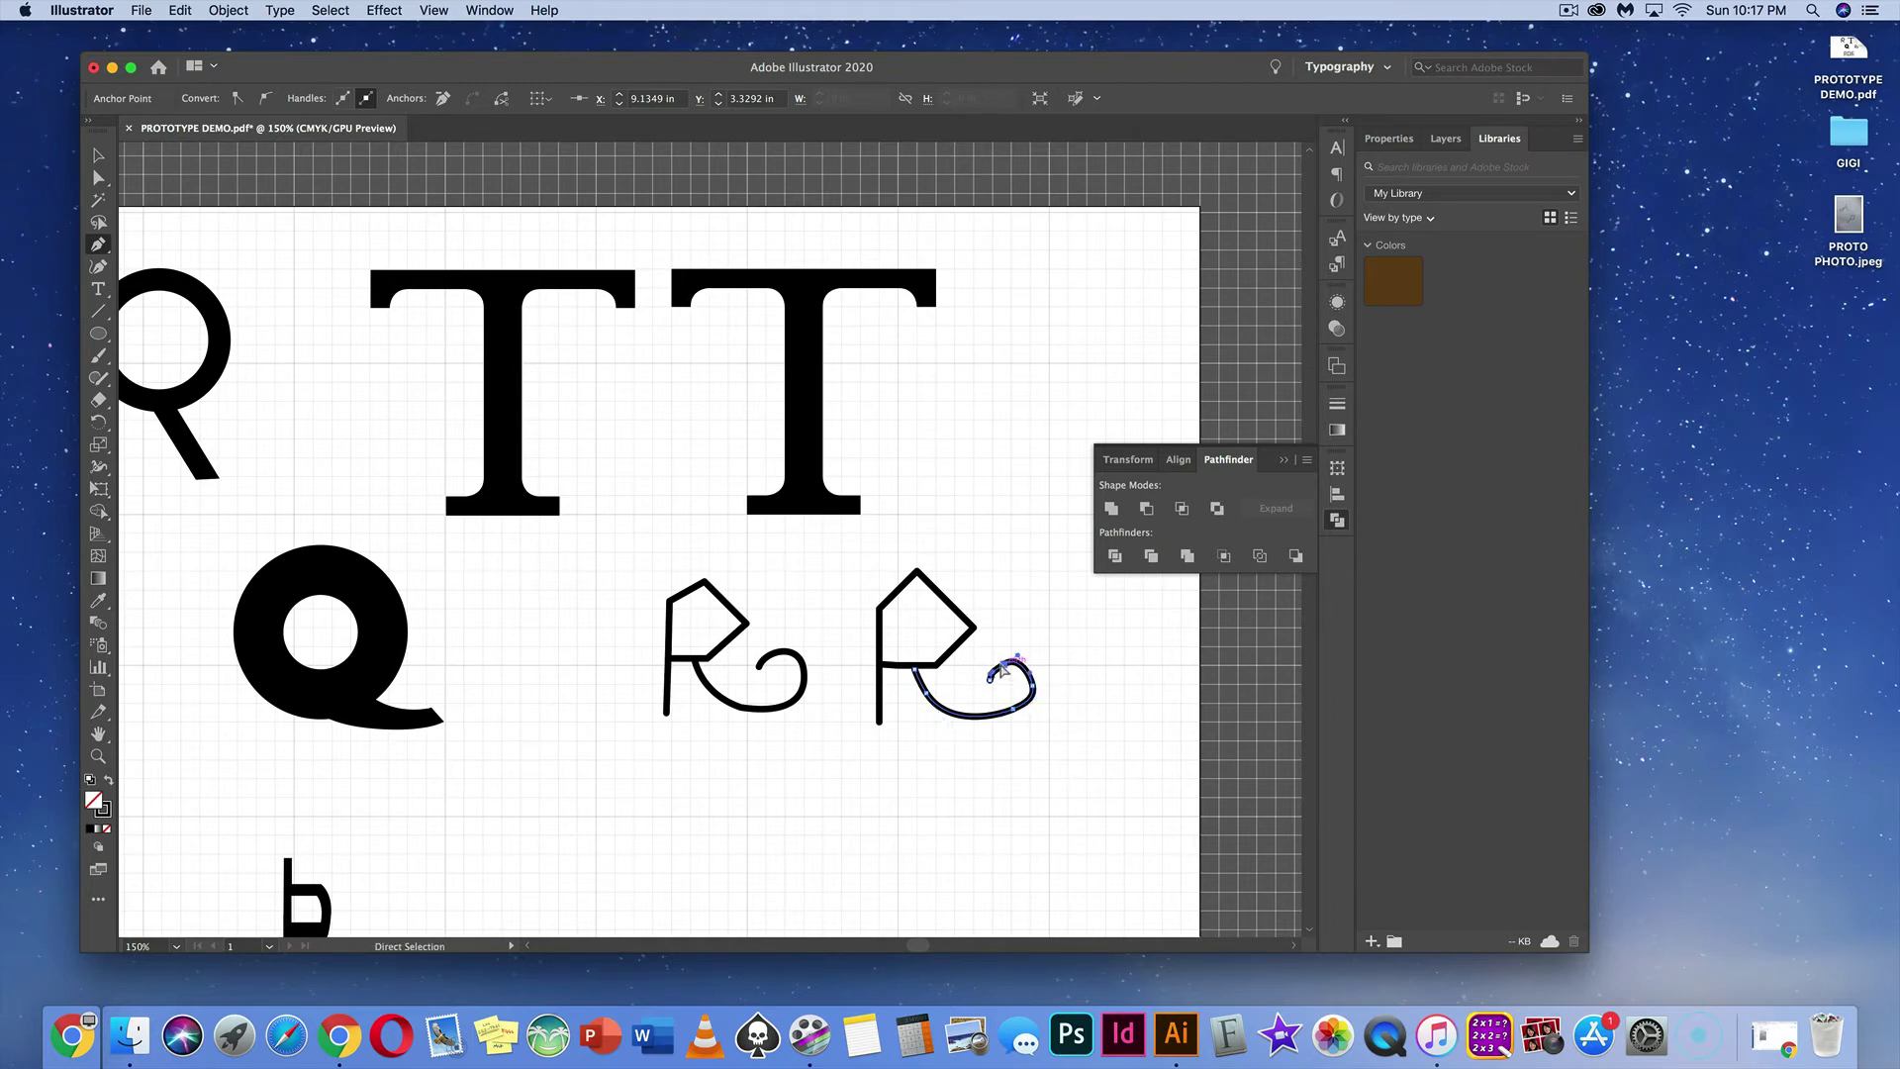
left_click(1003, 670, "super")
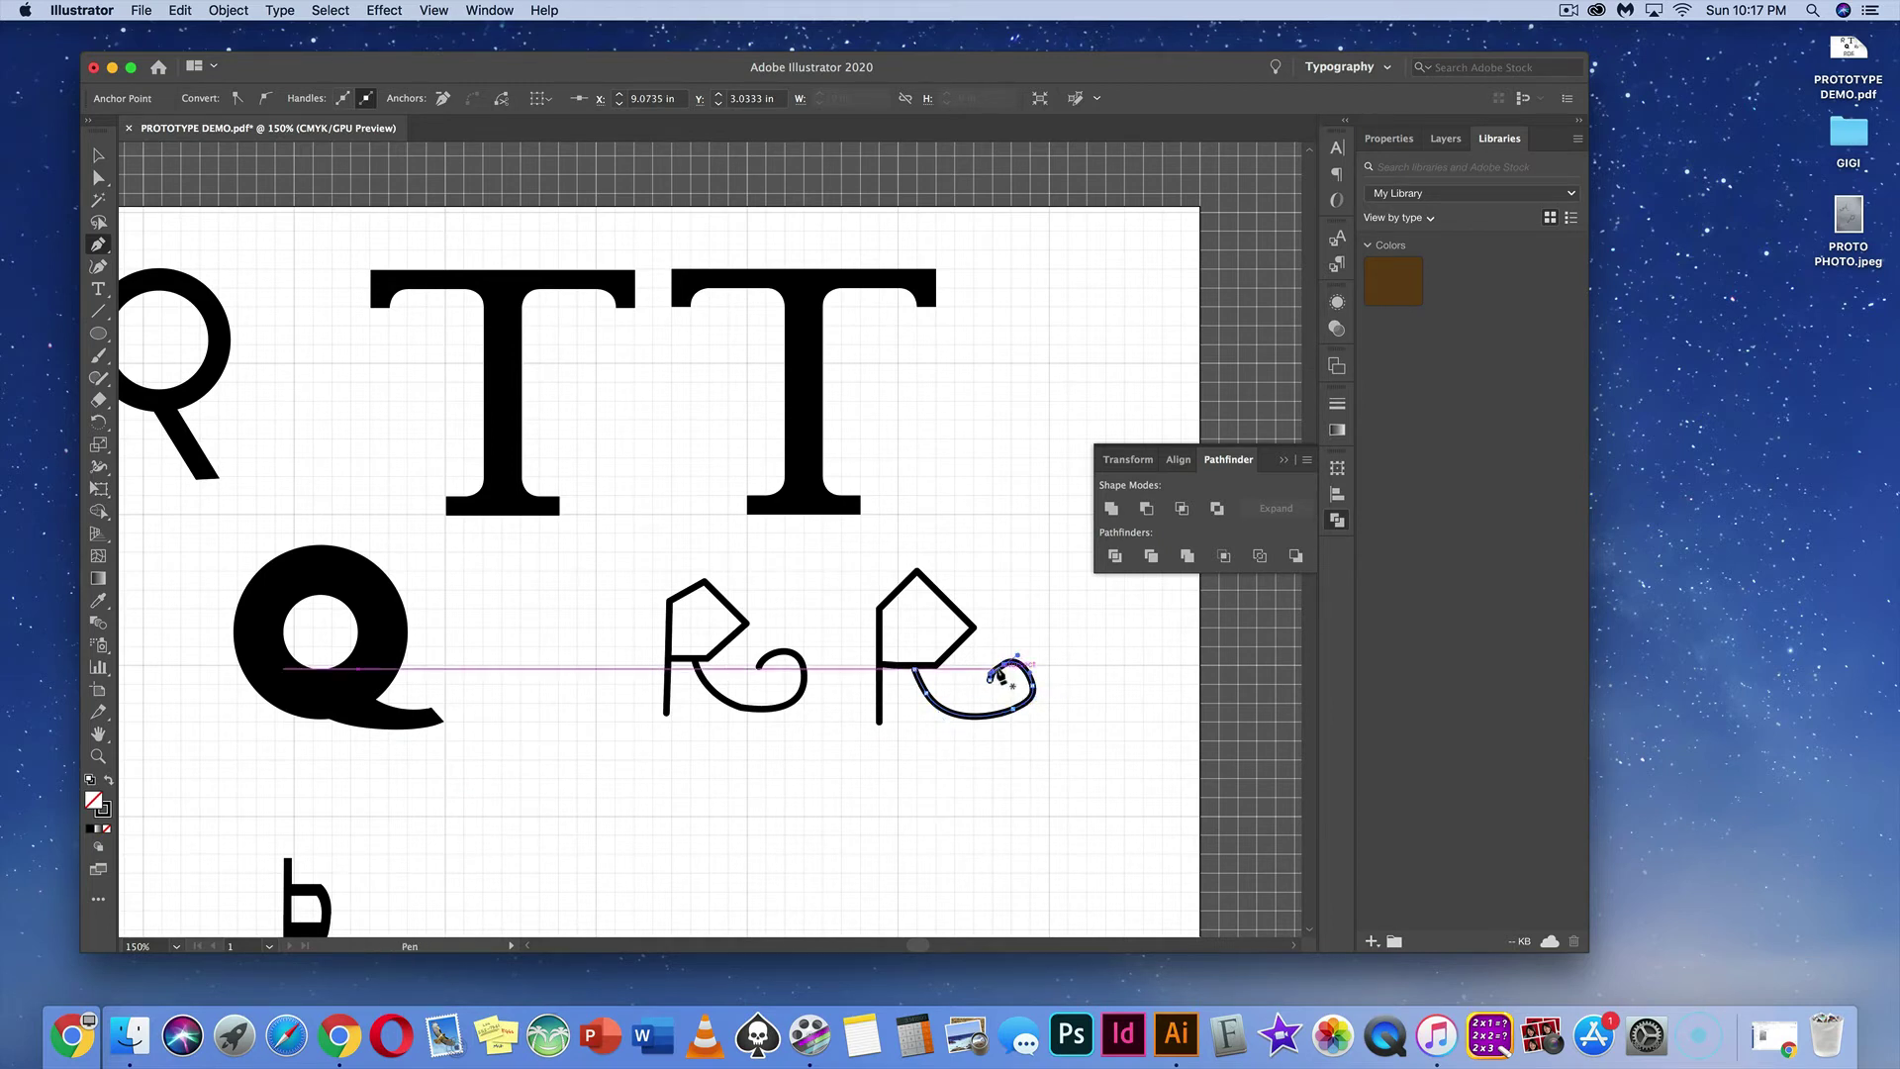
left_click_drag(1018, 656, 1039, 703)
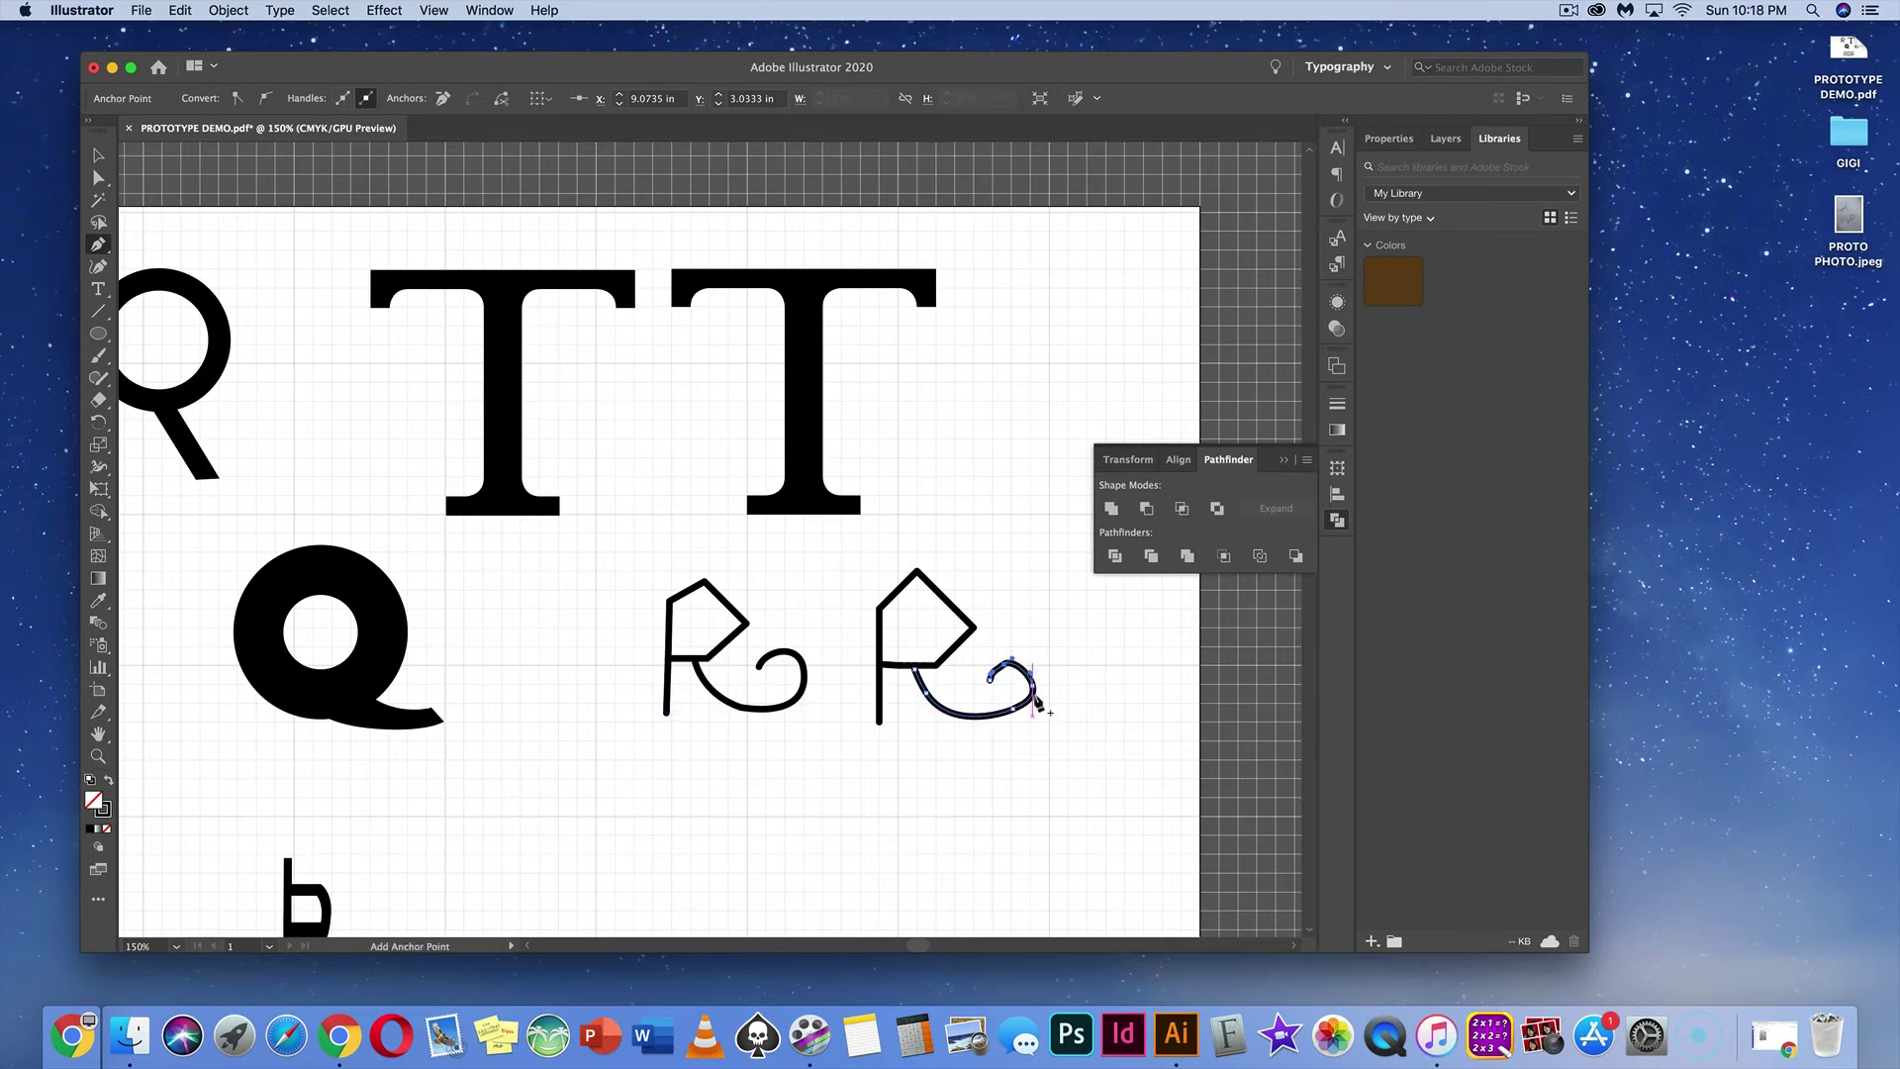
left_click(978, 740, "super")
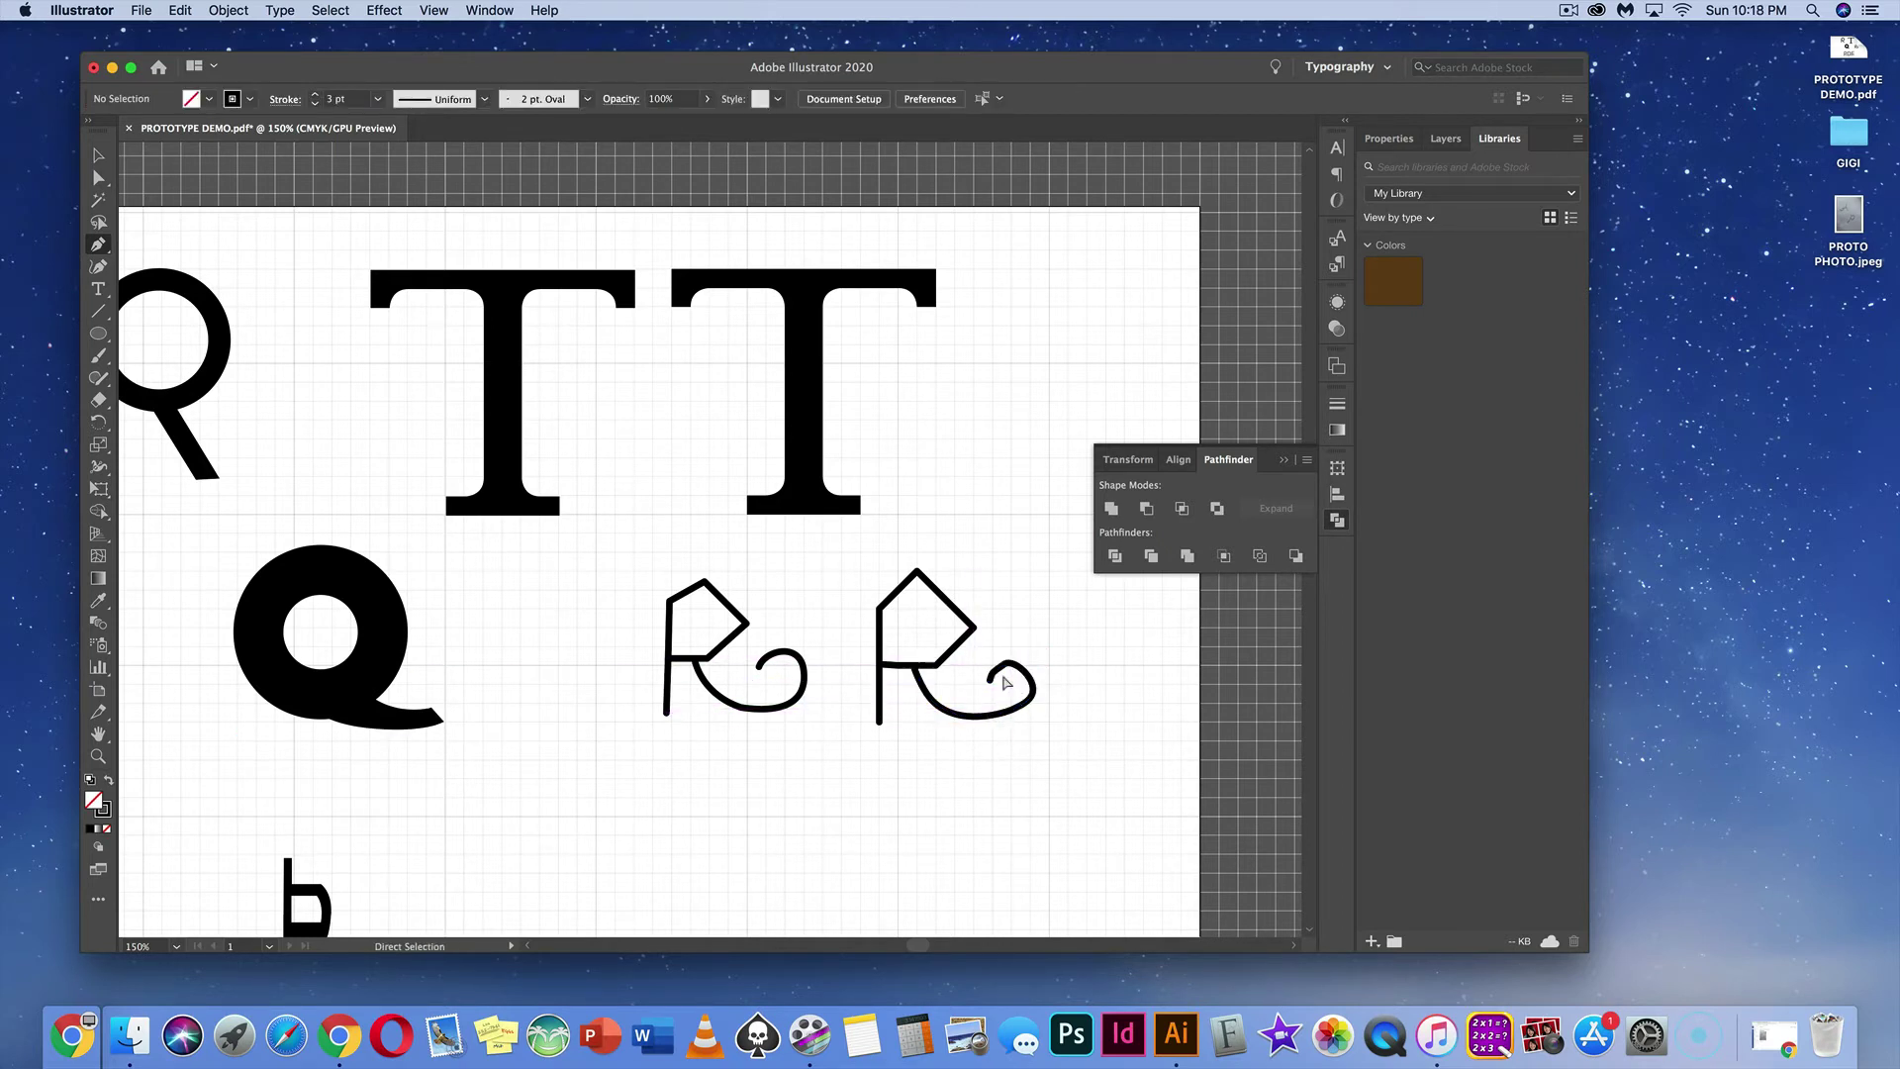
Step: Round out the curl of the new R's leg by adjusting its upper handle and lower-right anchor, and deselect the path
key("super+equal")
key("super+equal")
scroll(846, 725, "right", 2)
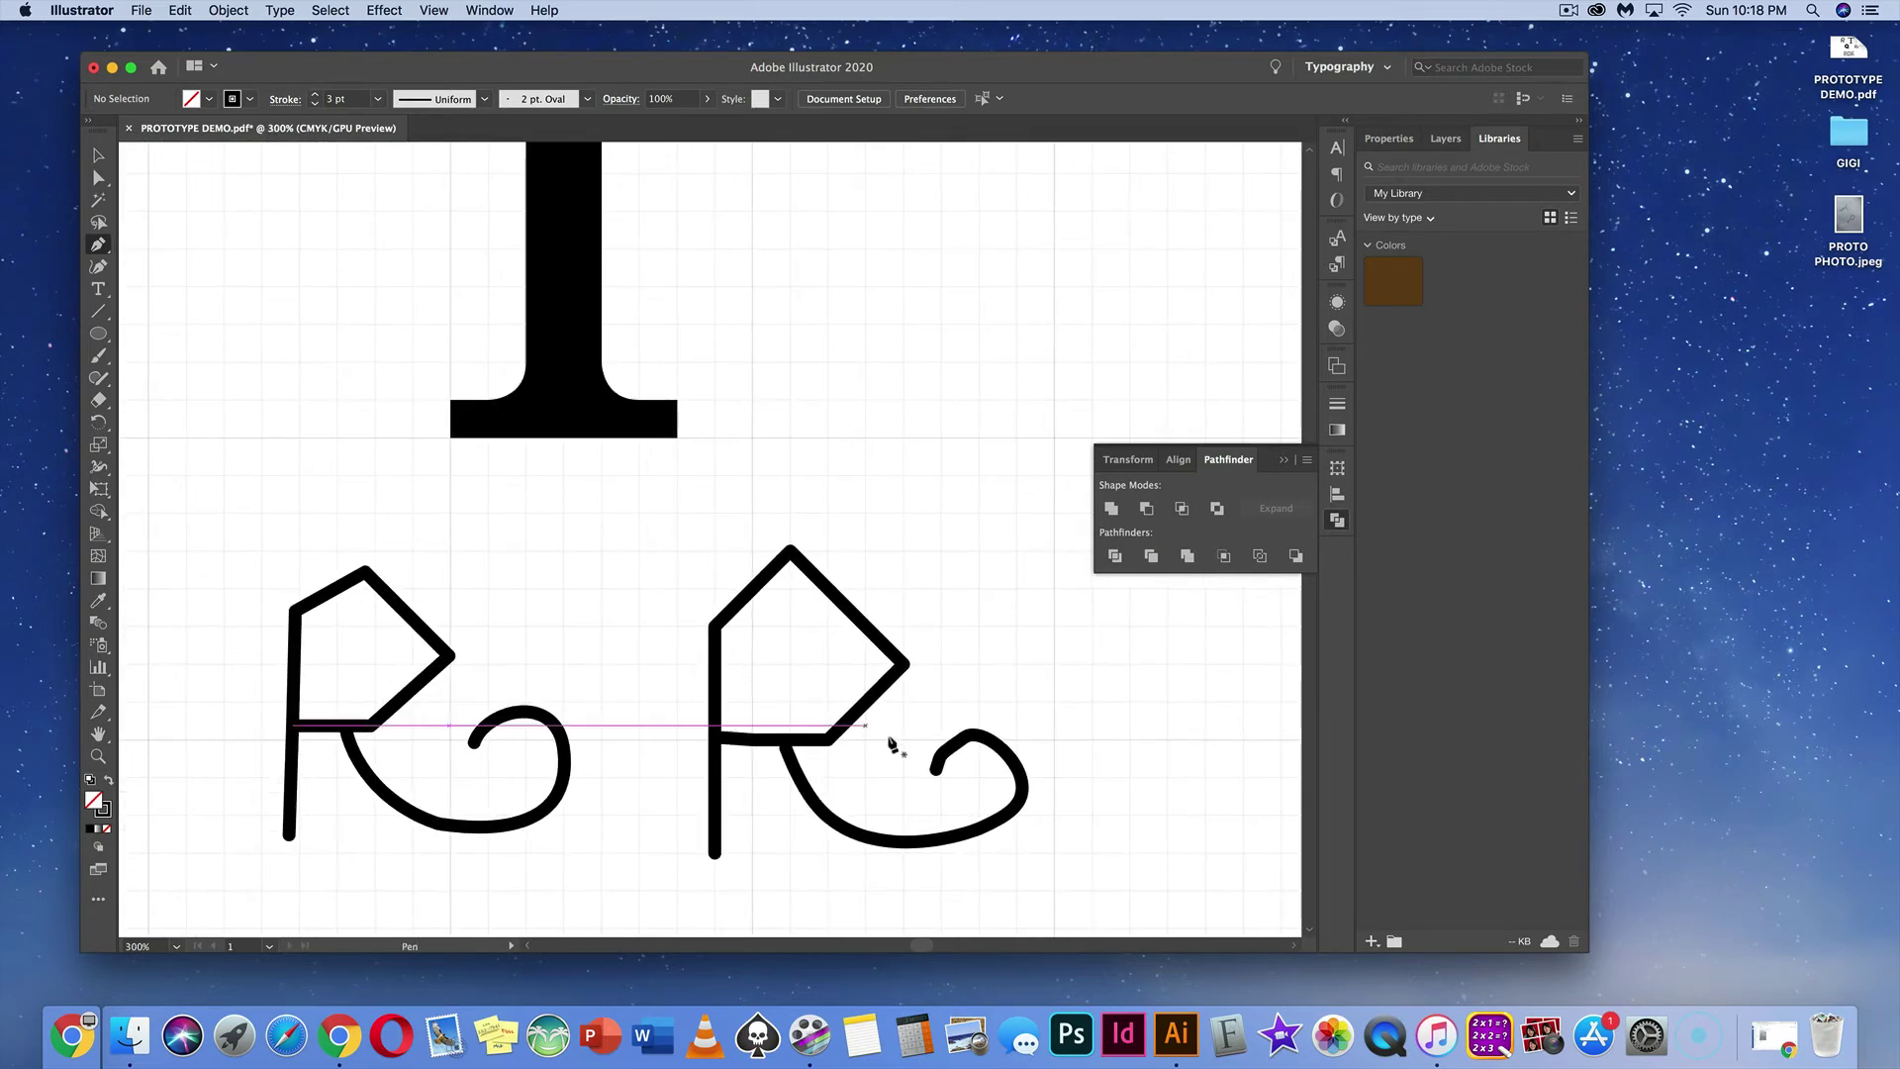
left_click(945, 757, "super")
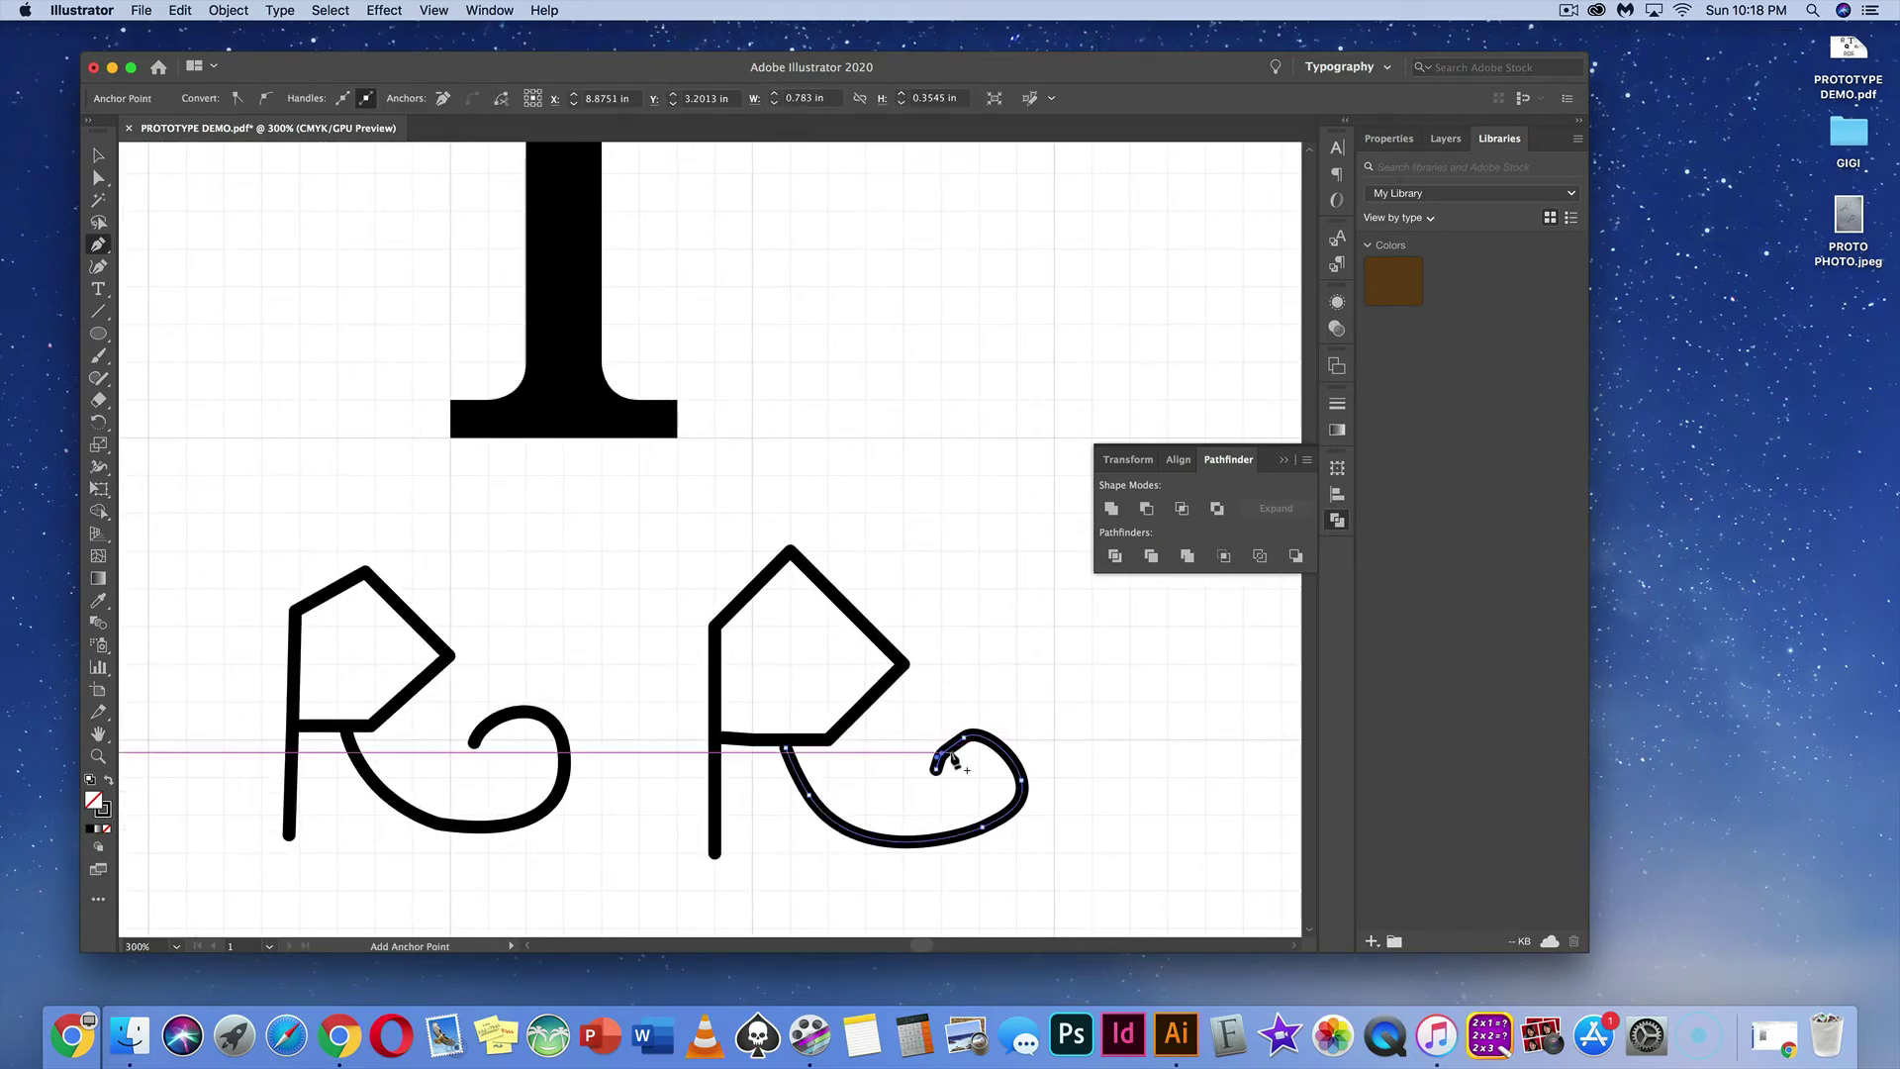
left_click(965, 739)
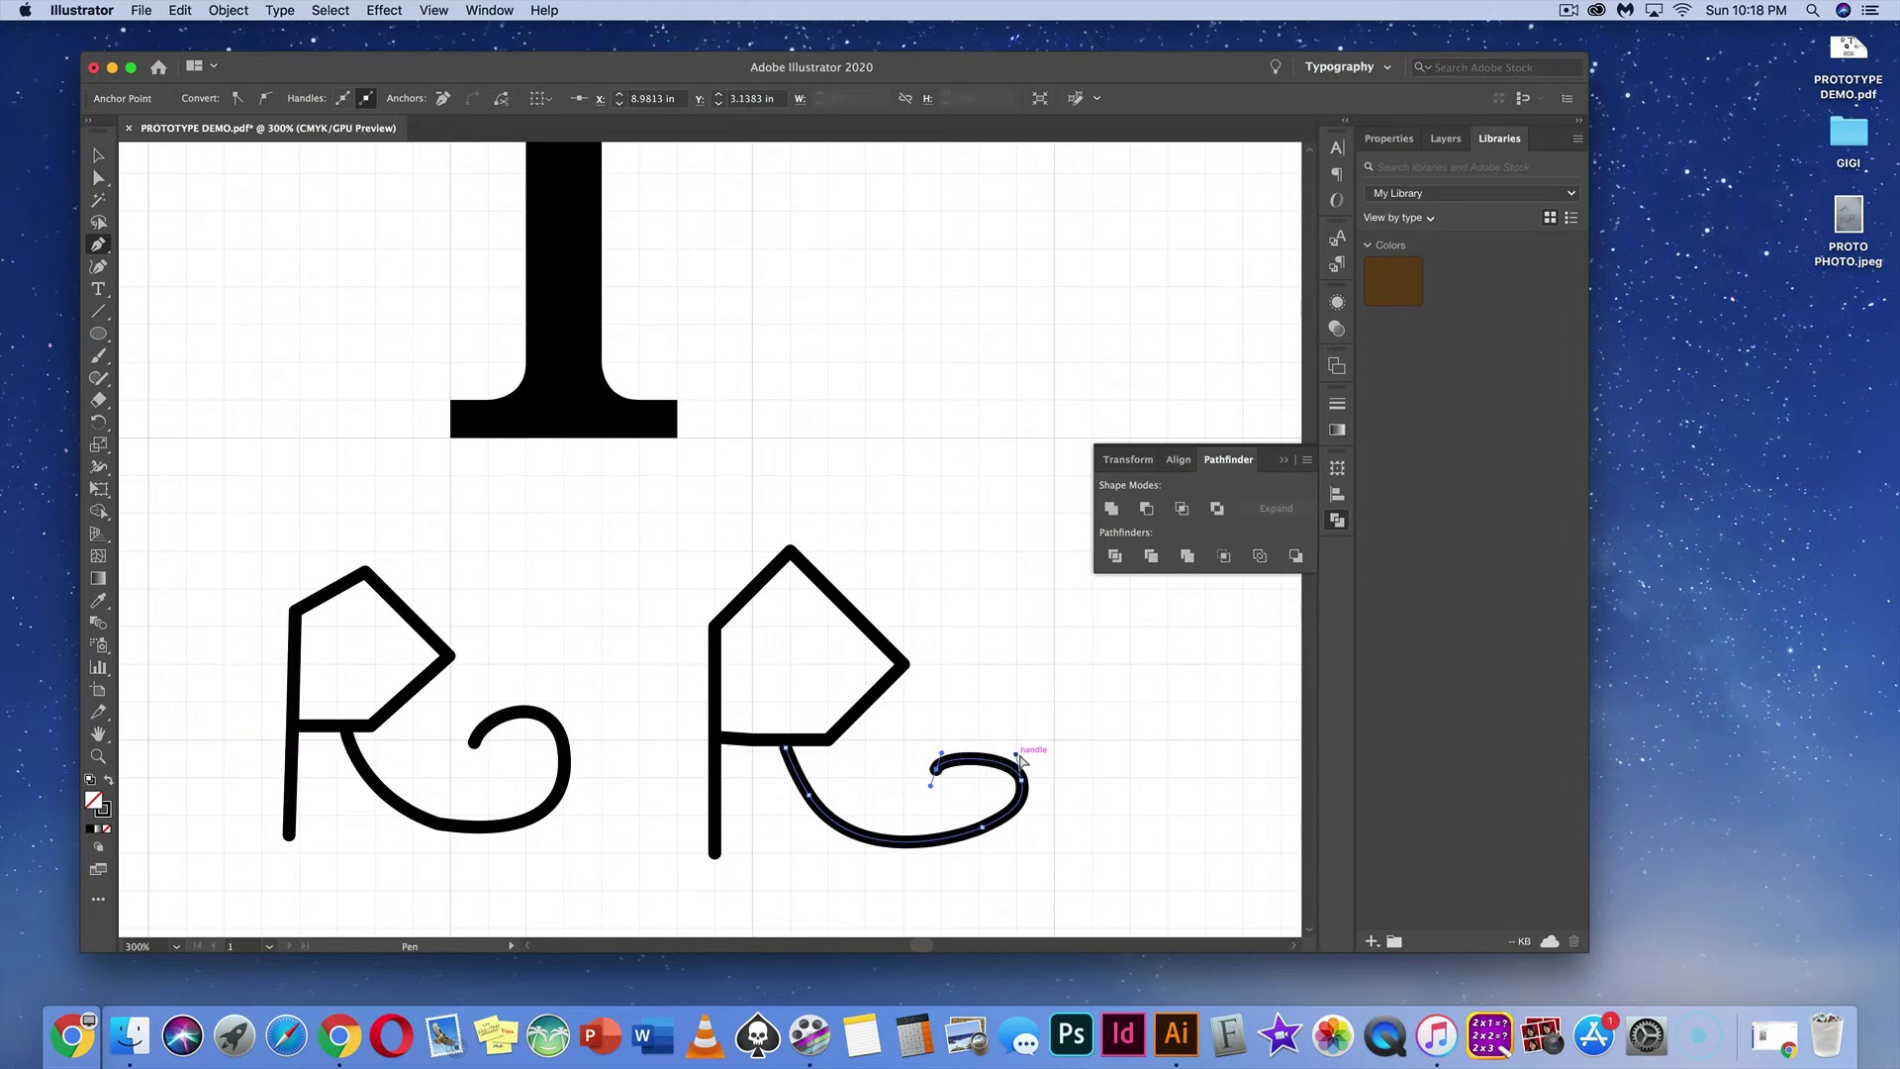
left_click_drag(1016, 755, 1002, 715)
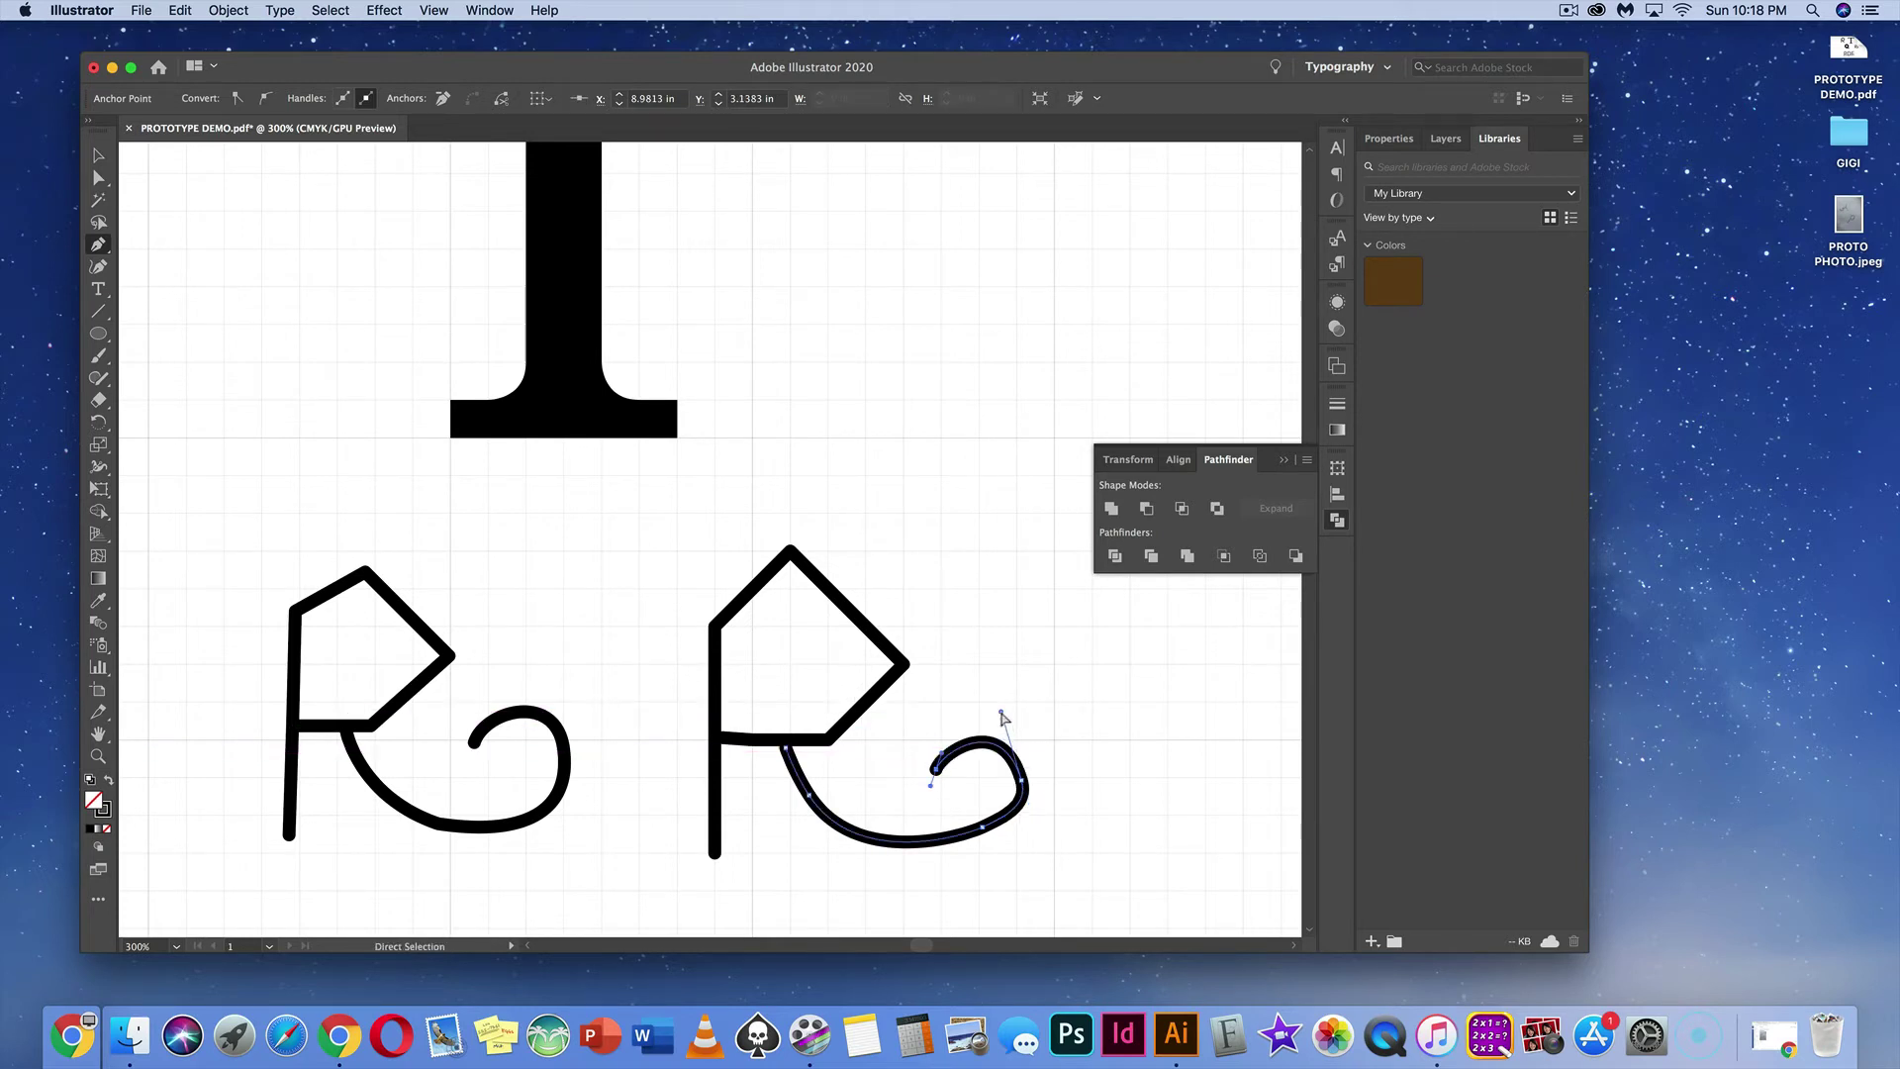
left_click(981, 829)
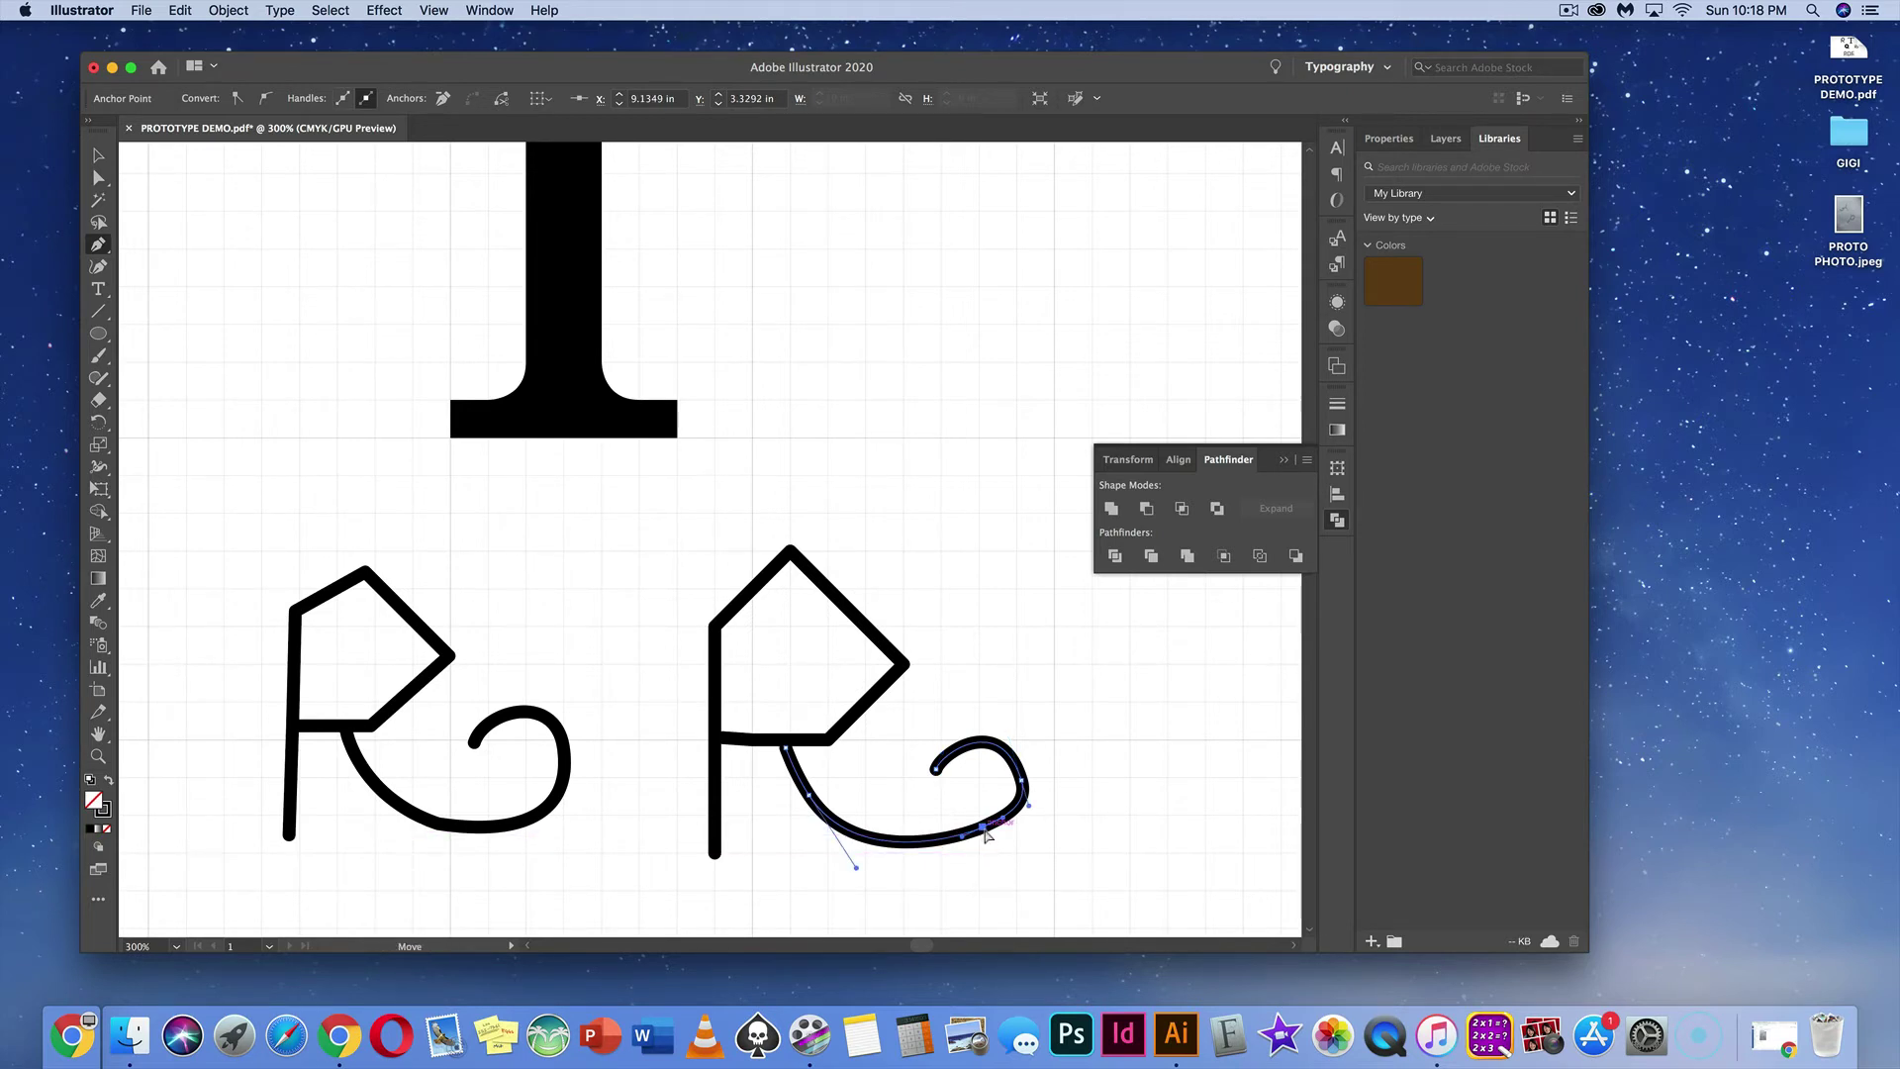
mouse_move(987, 836)
left_mouse_down()
mouse_move(1030, 857)
mouse_move(990, 841)
left_mouse_up()
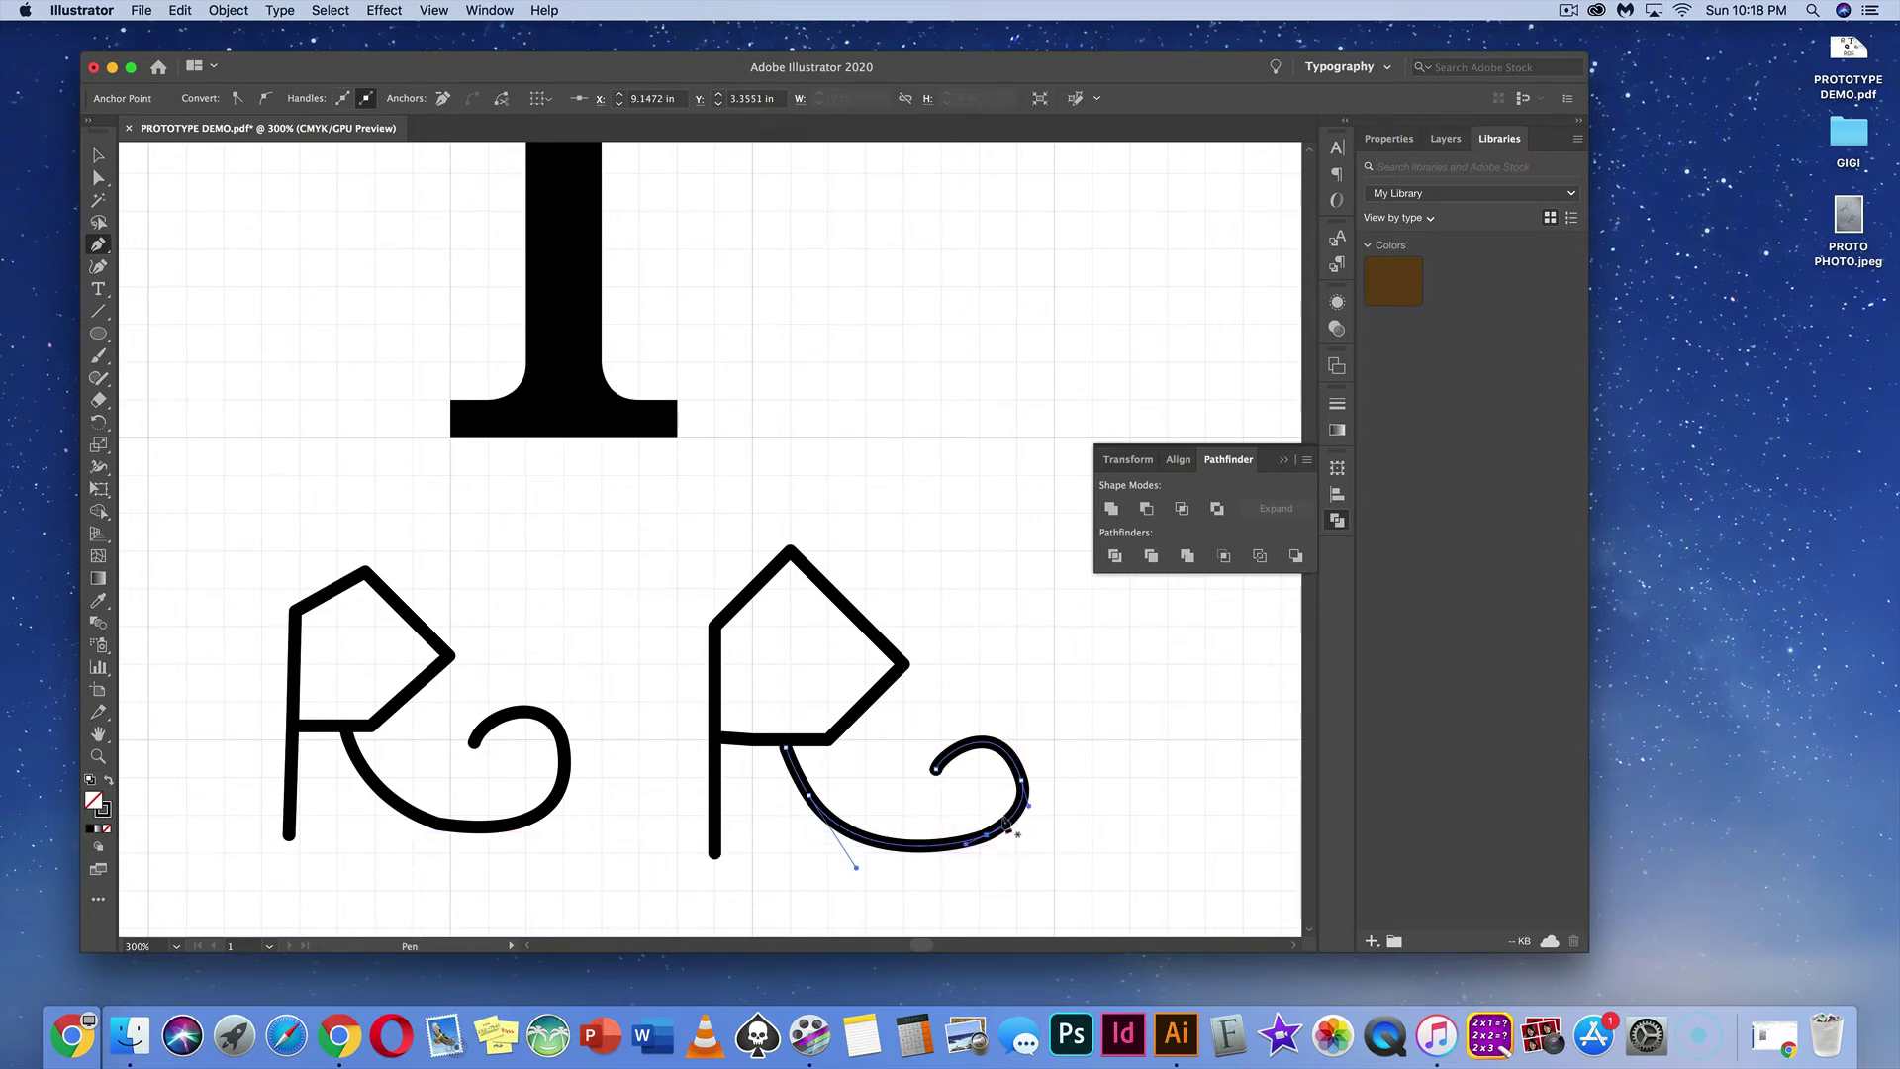
key("super+shift+a")
key("super")
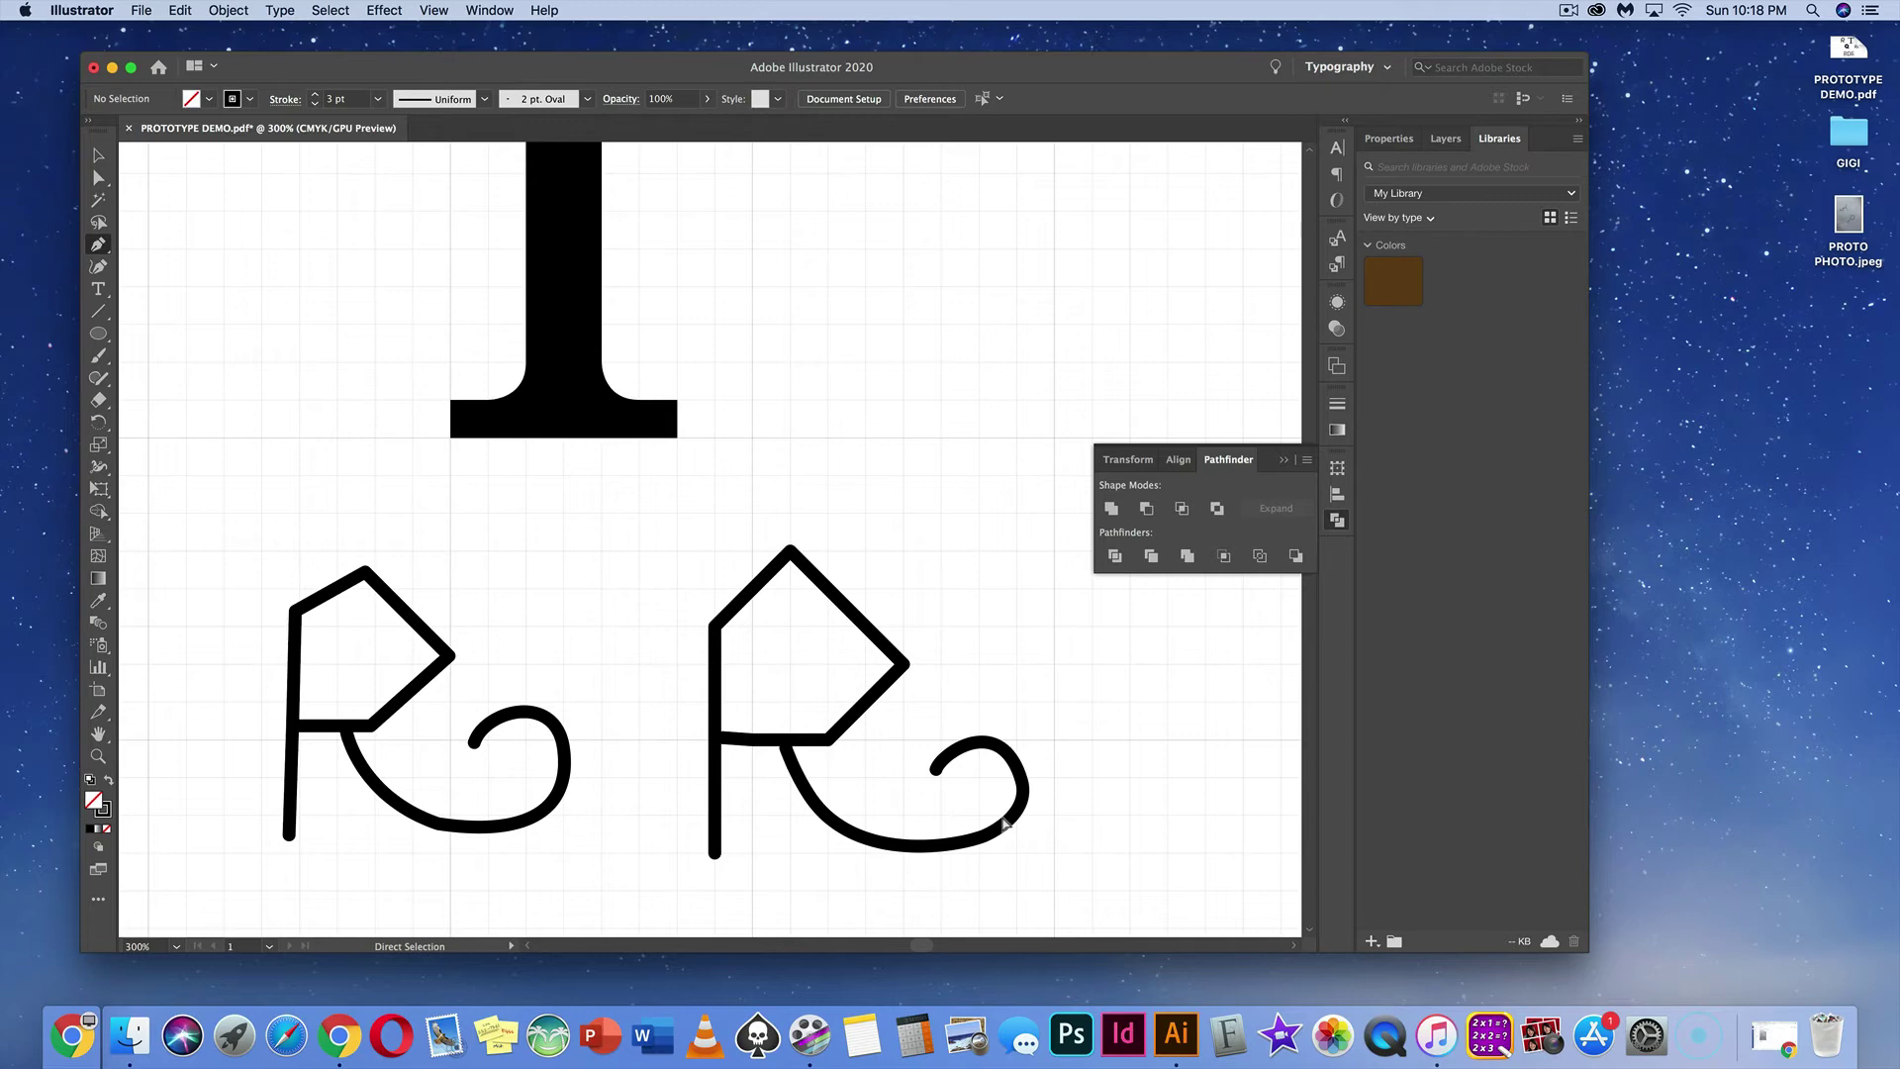
Step: Give all strokes of the new angular R round caps and mitered corners
key("super+minus")
key("super+minus")
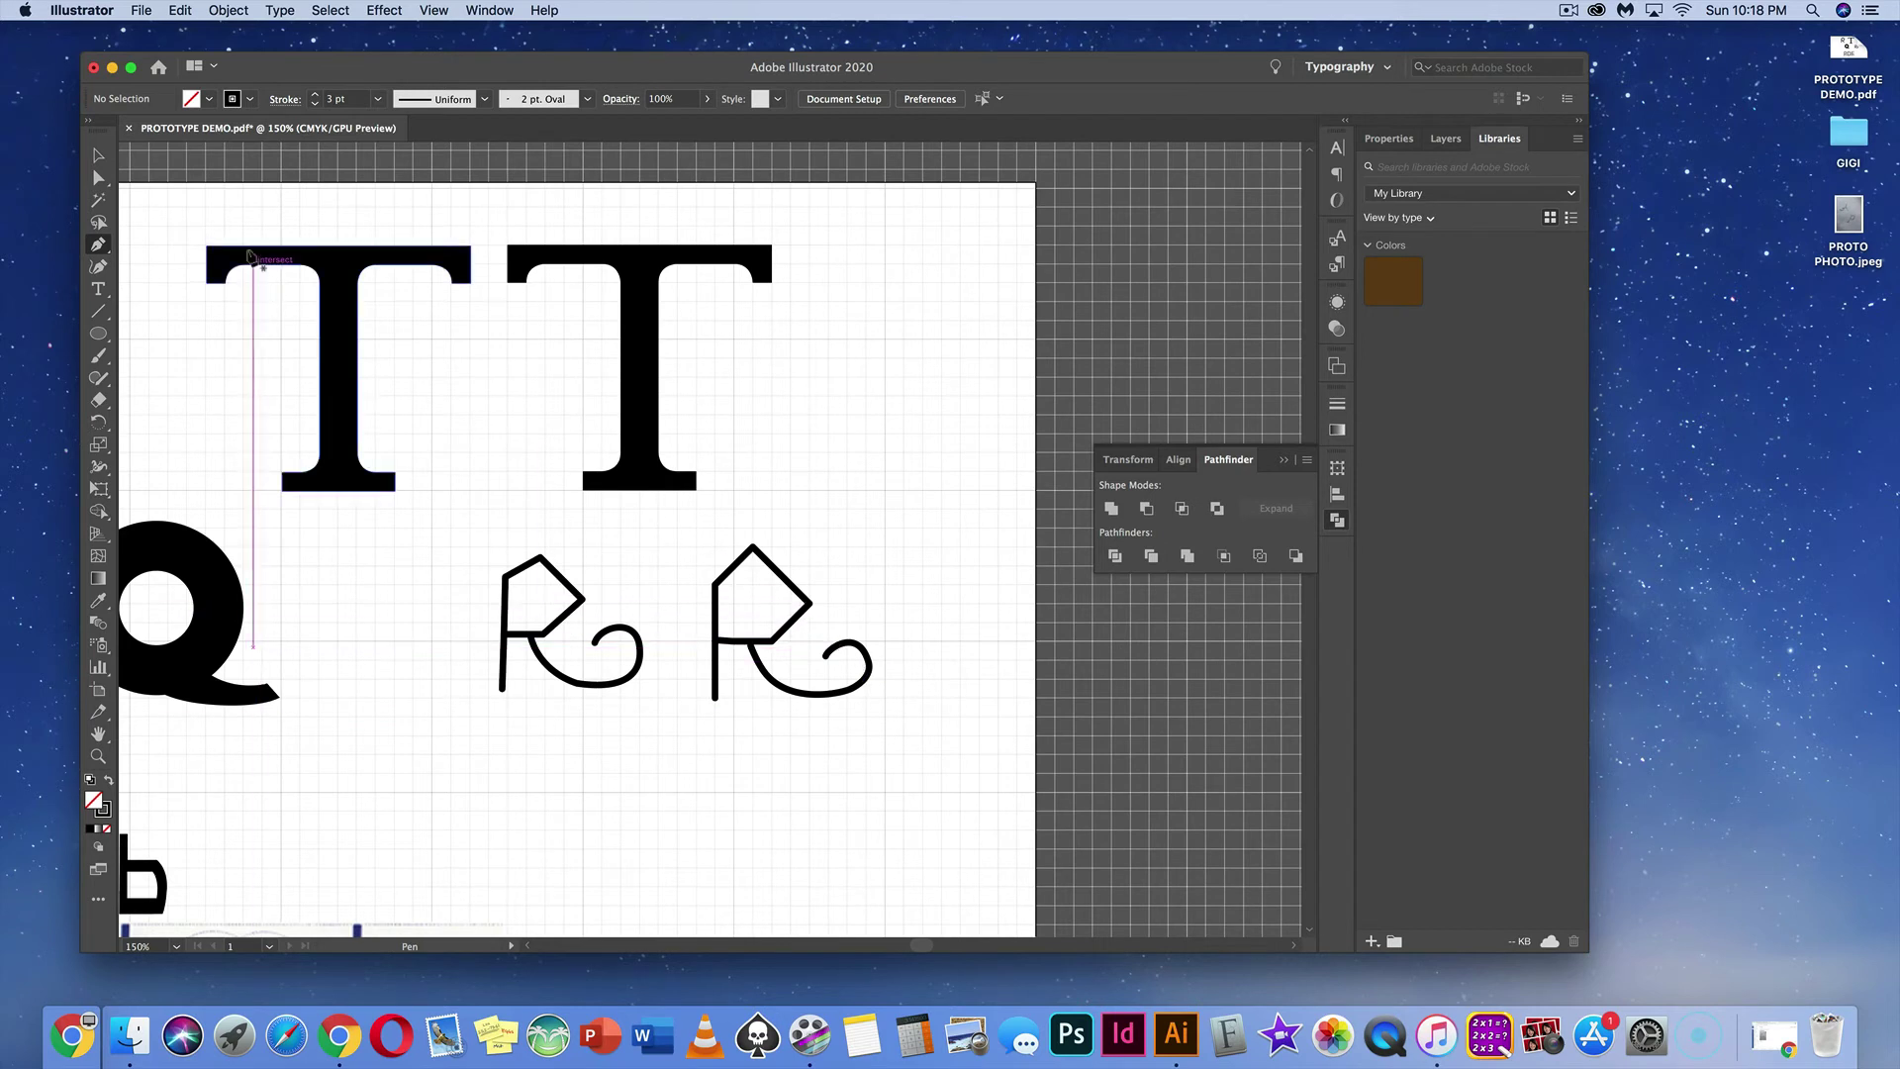
left_click(98, 156)
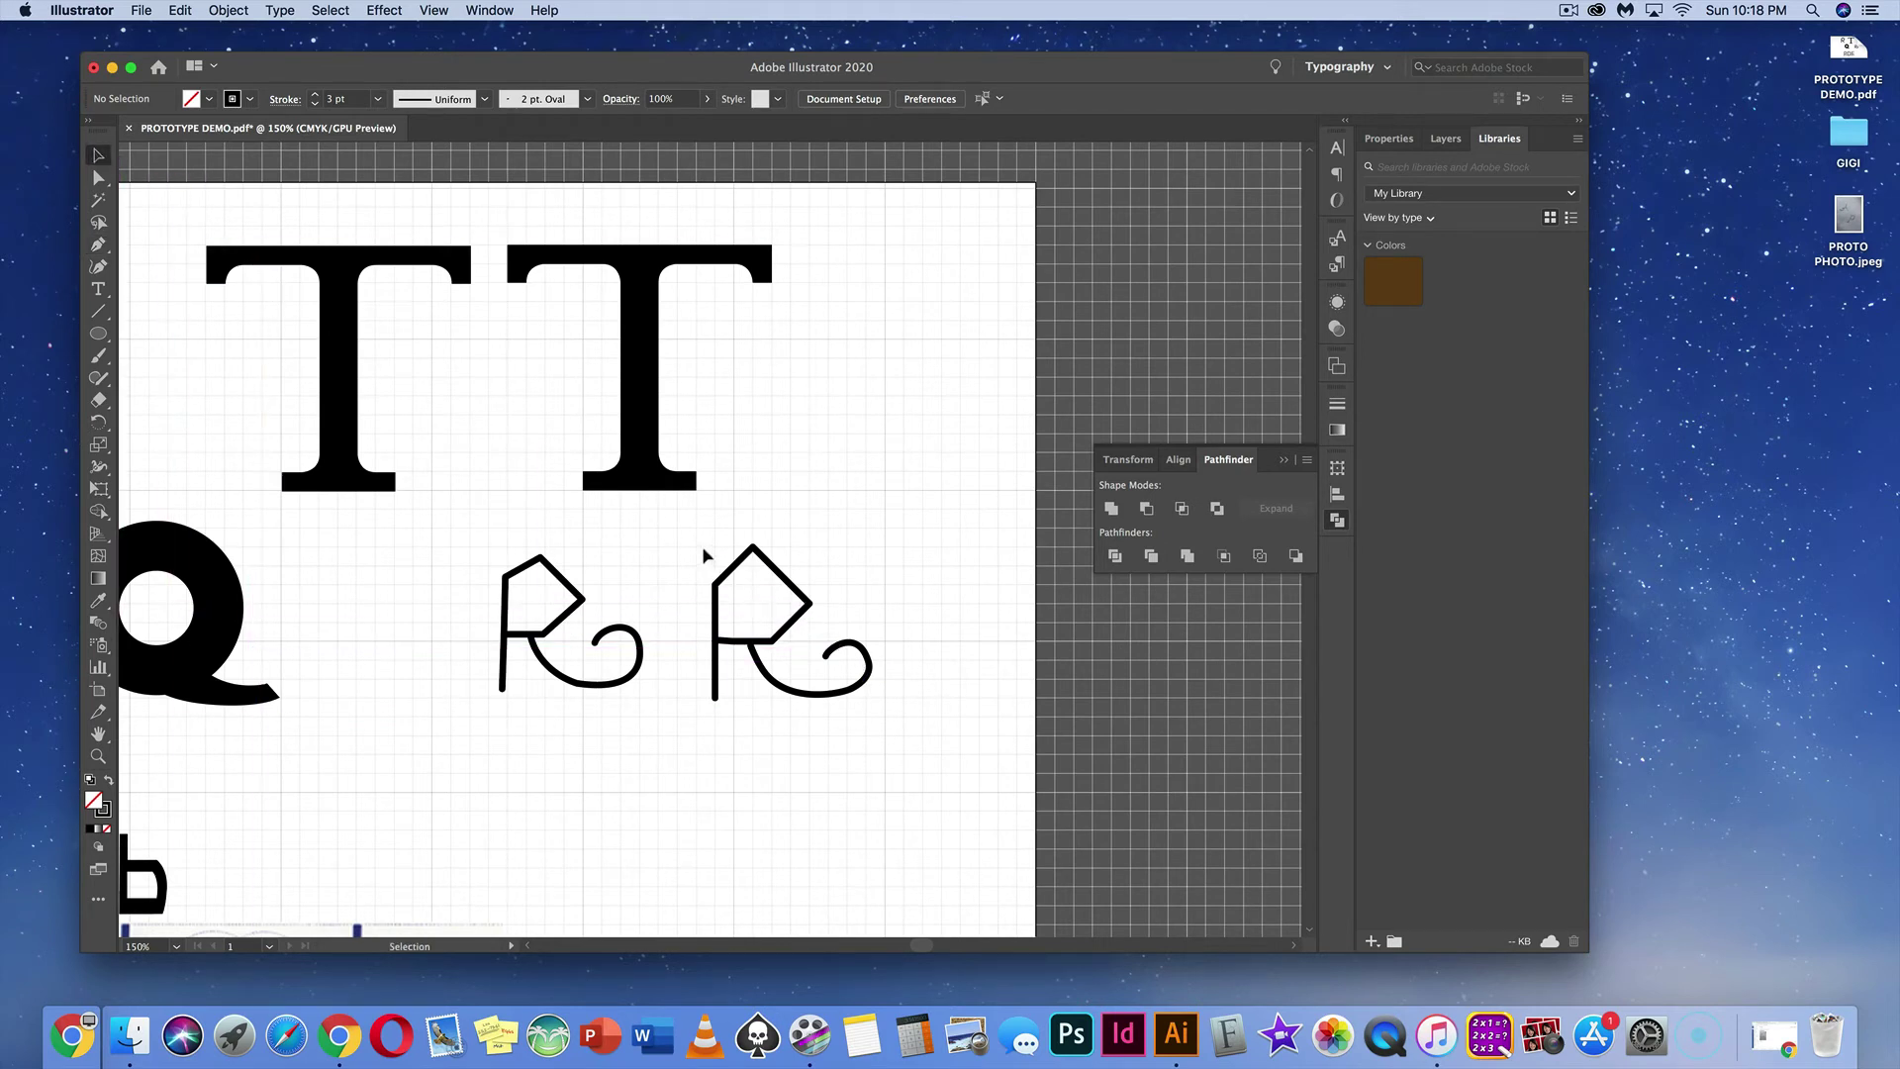
left_click_drag(704, 554, 885, 727)
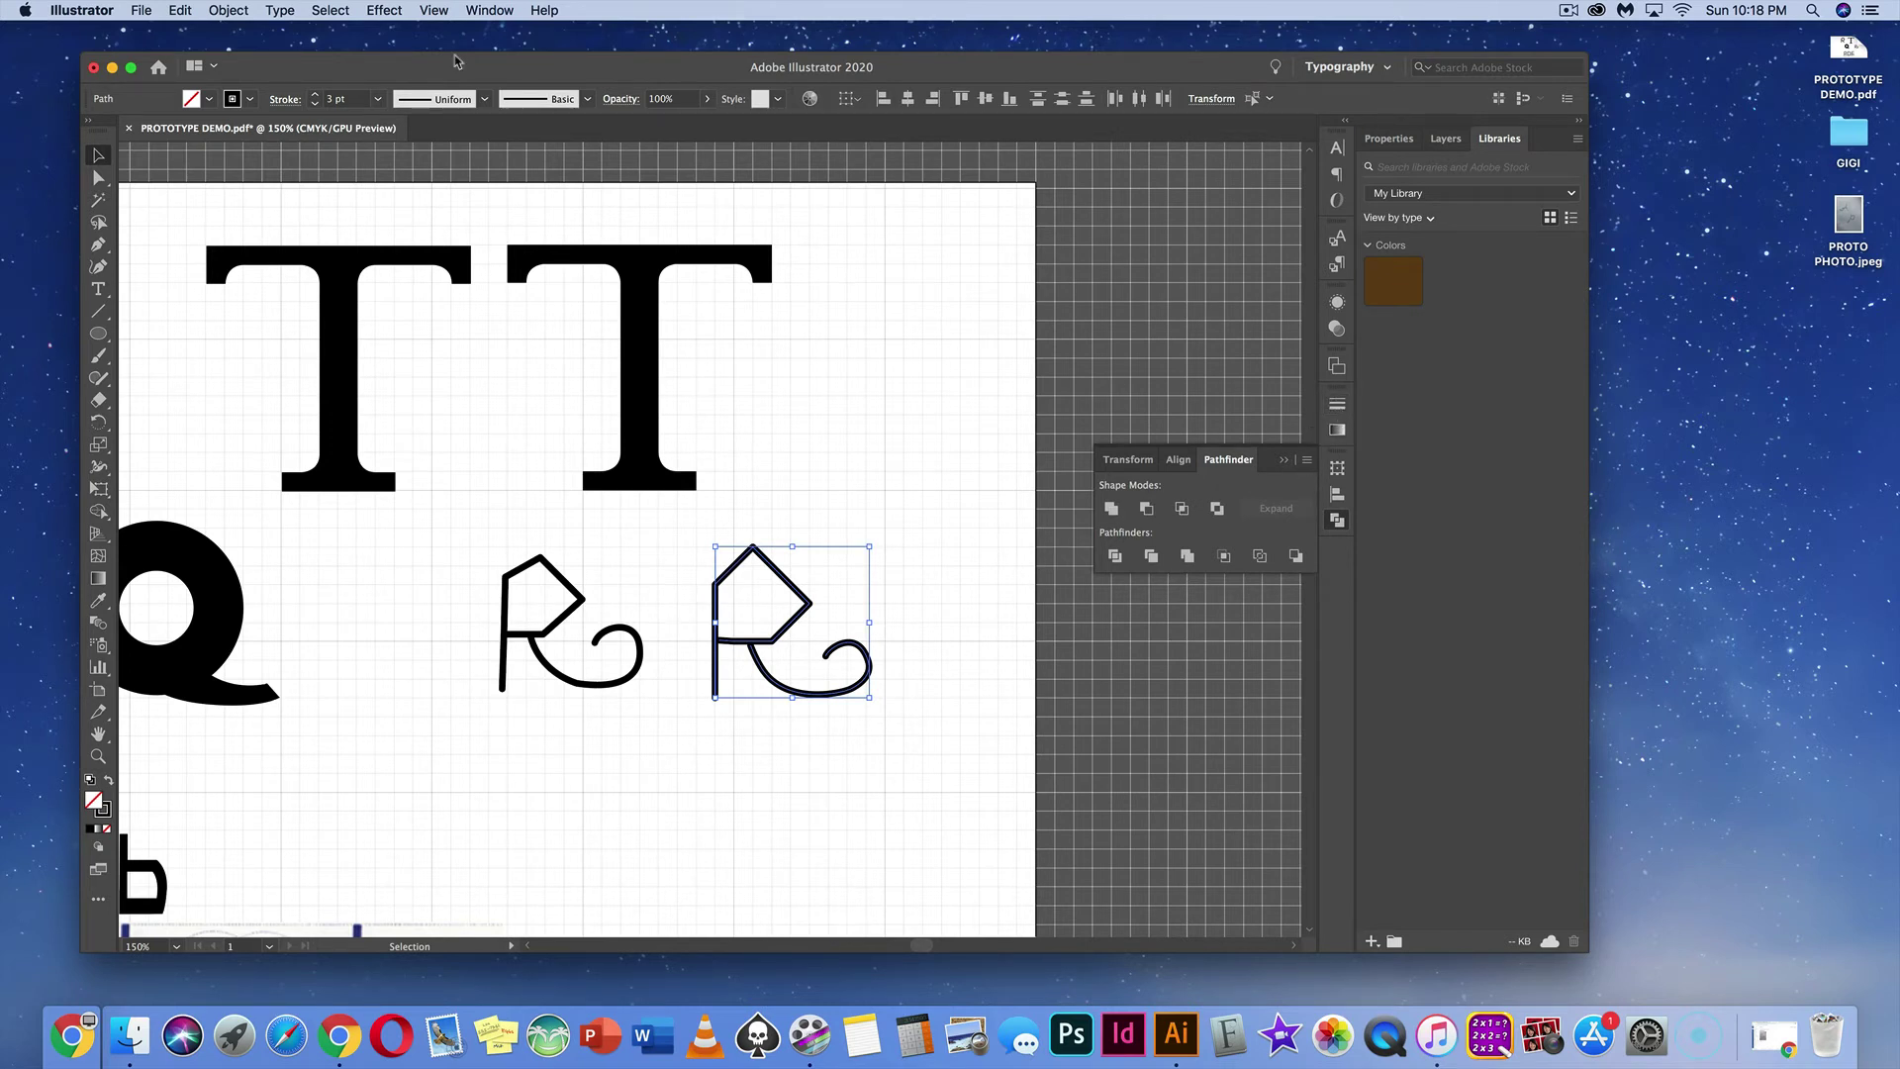
left_click(489, 10)
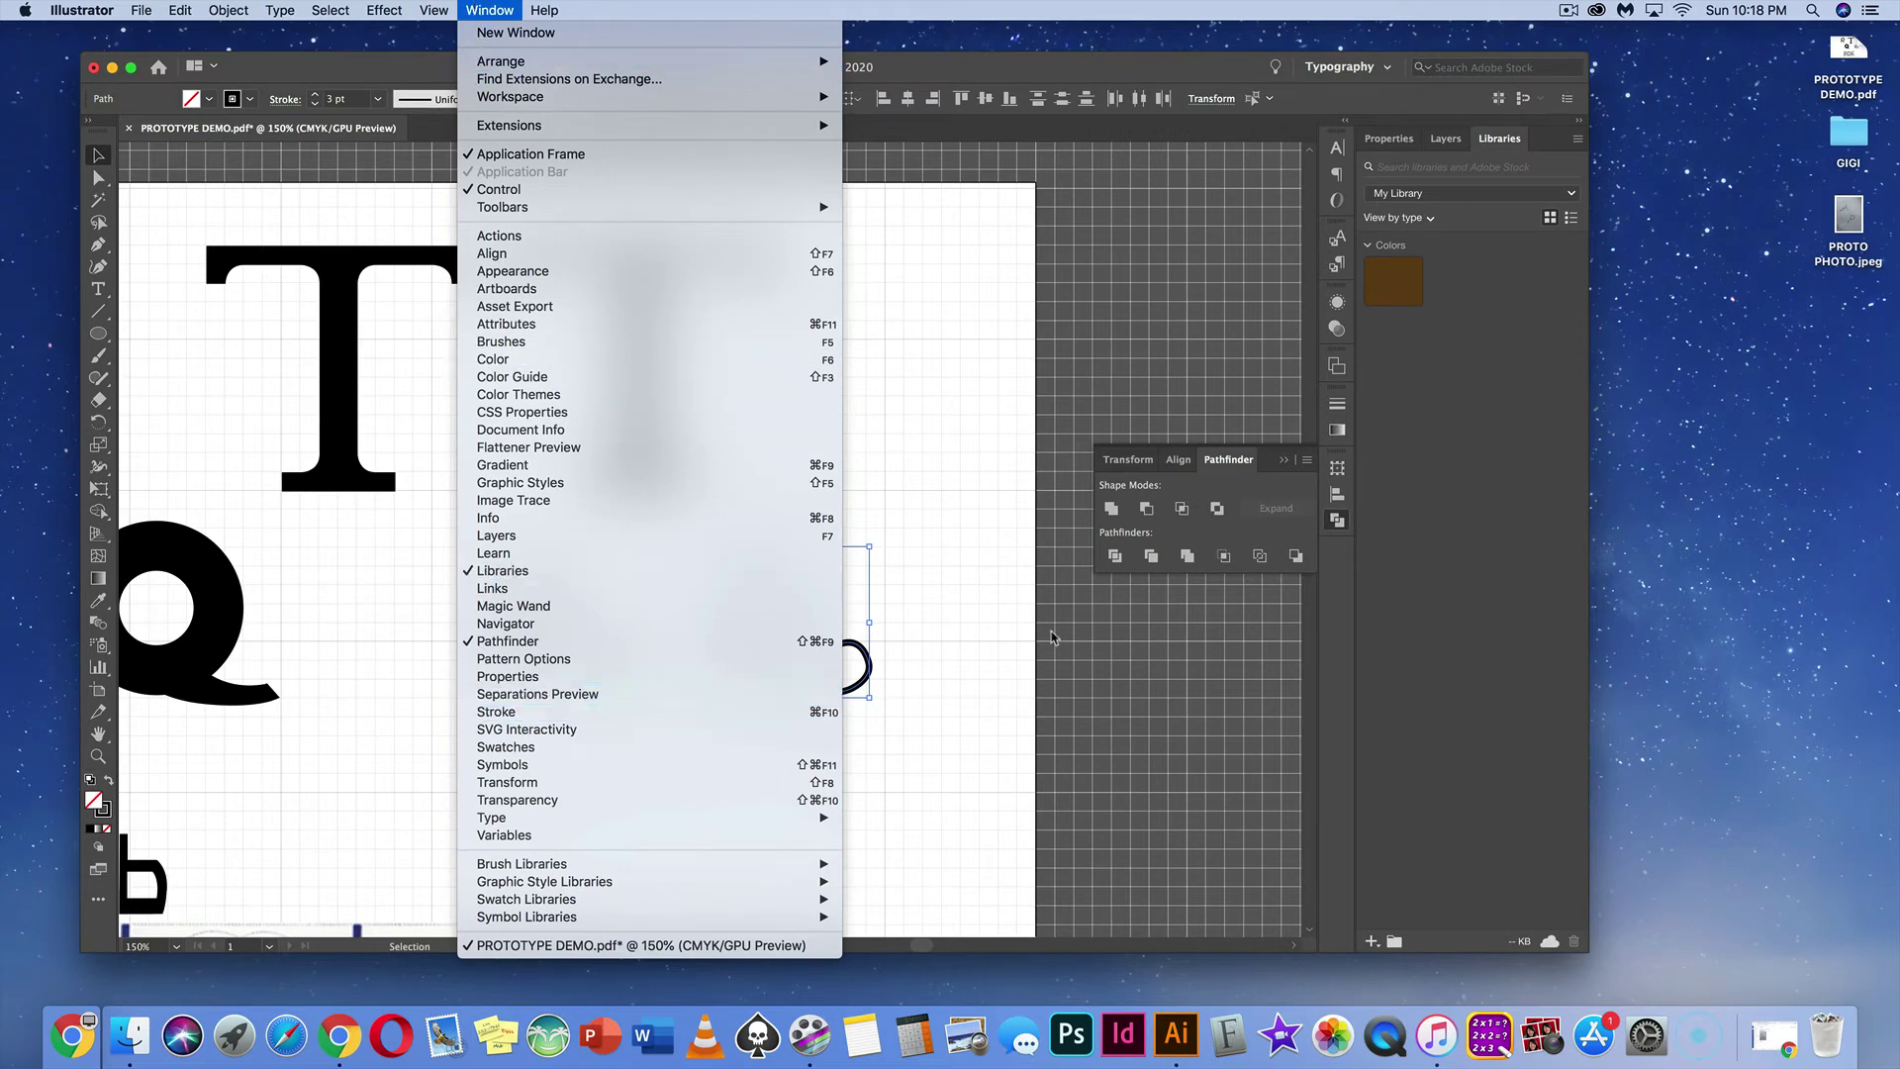
left_click(1265, 404)
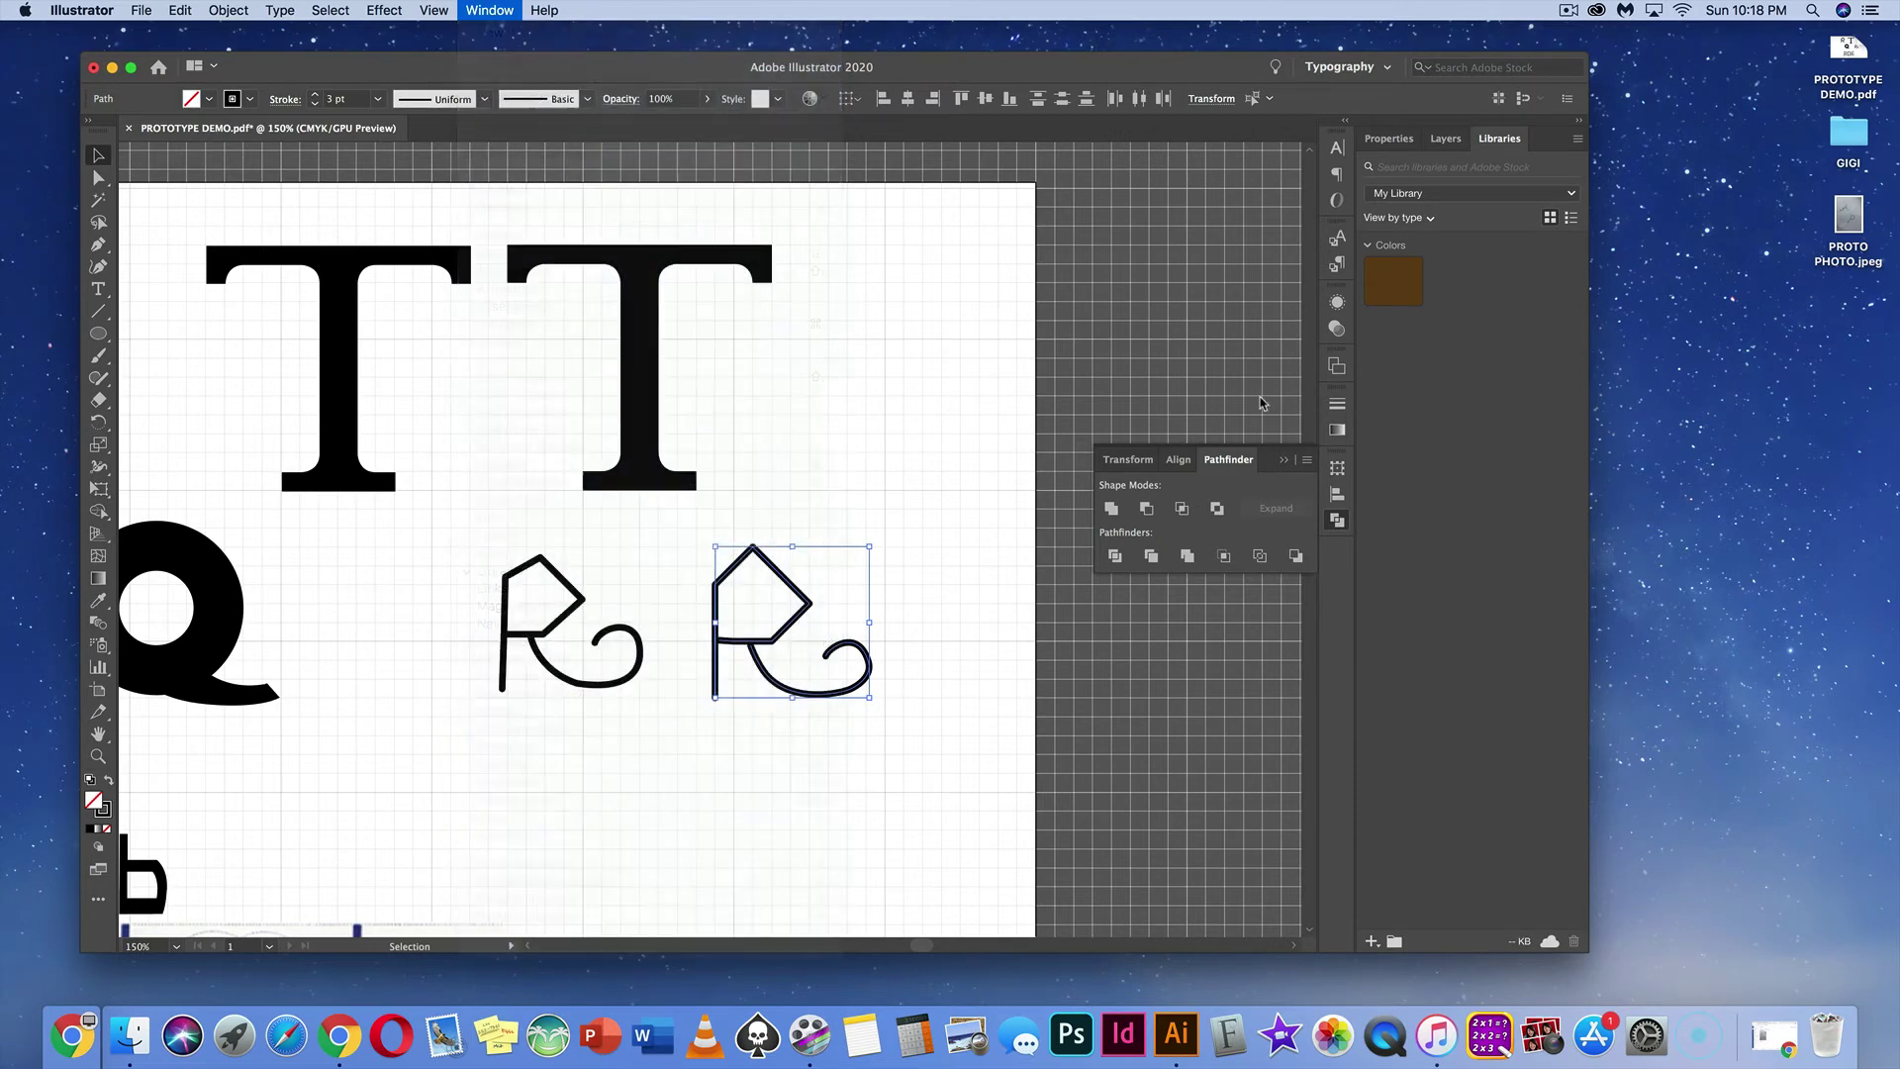
left_click(1338, 406)
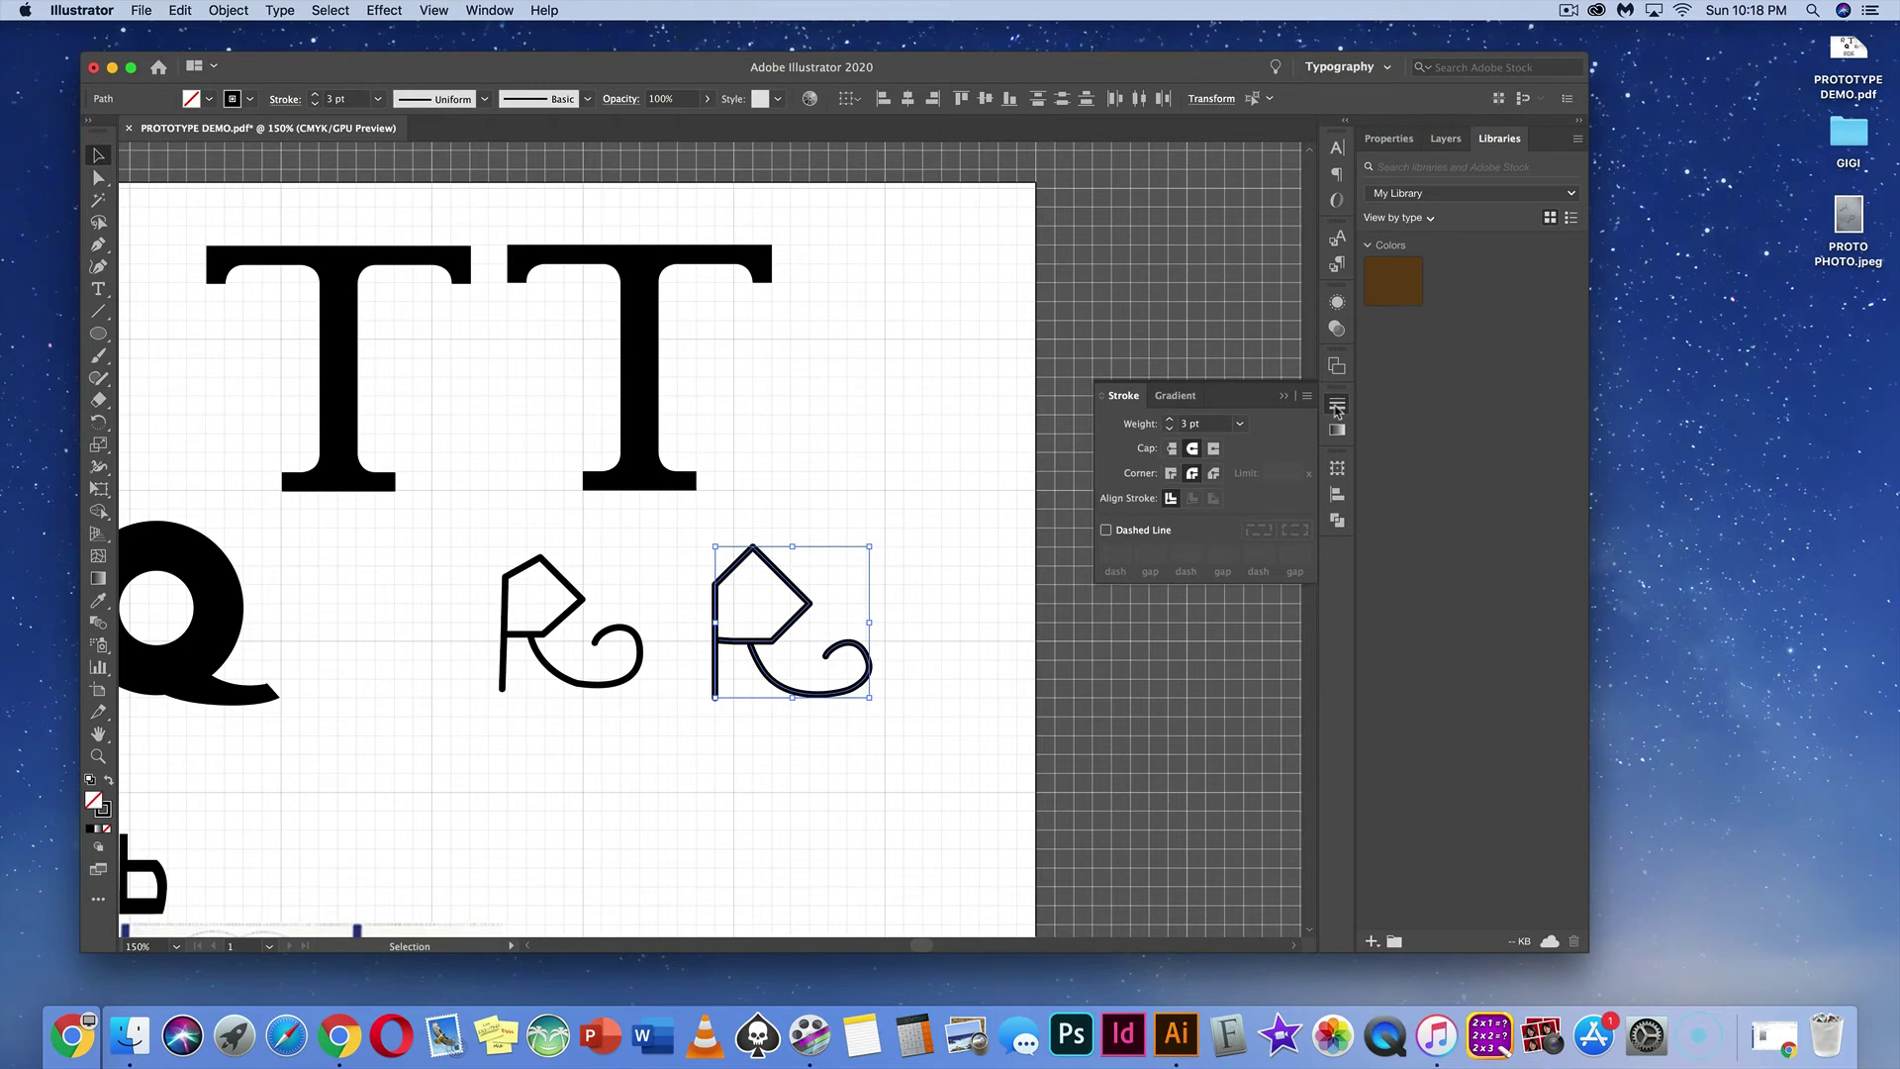
left_click(1215, 450)
left_click(1194, 451)
left_click(1172, 475)
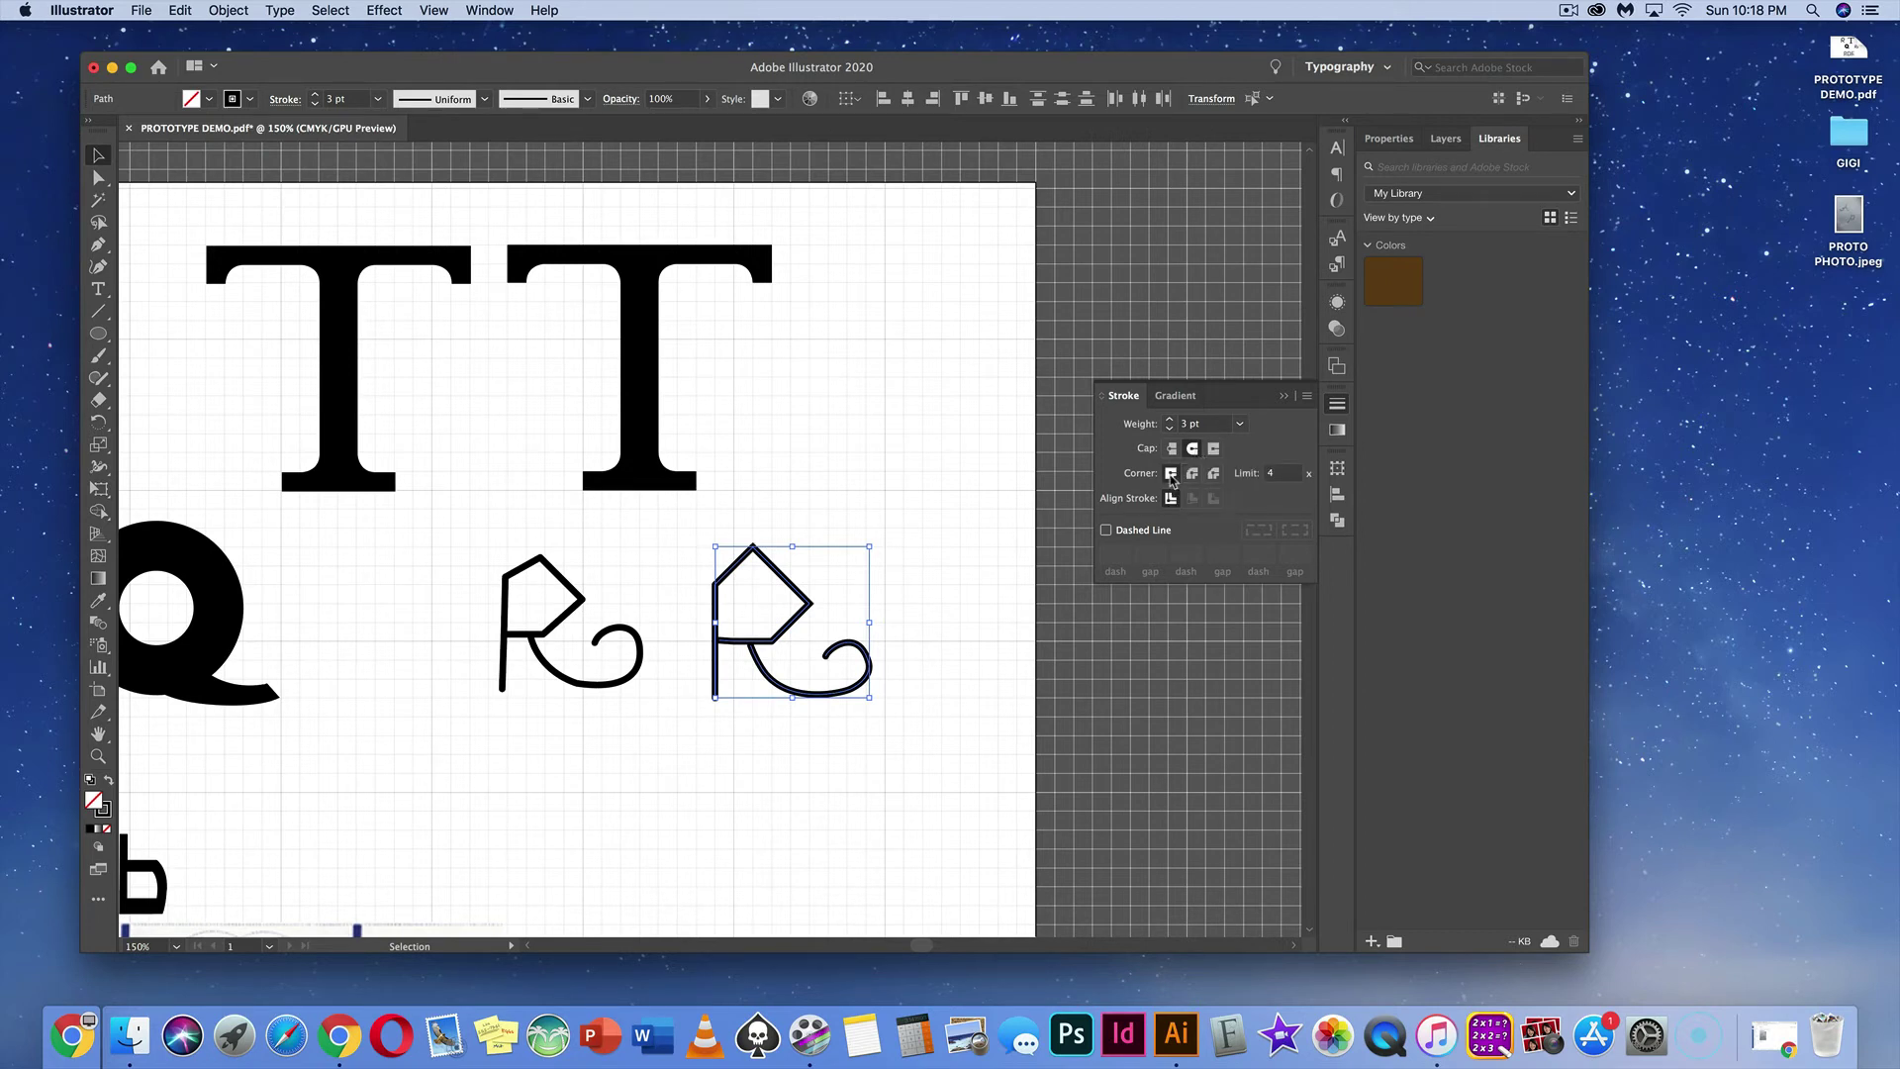
left_click(955, 573)
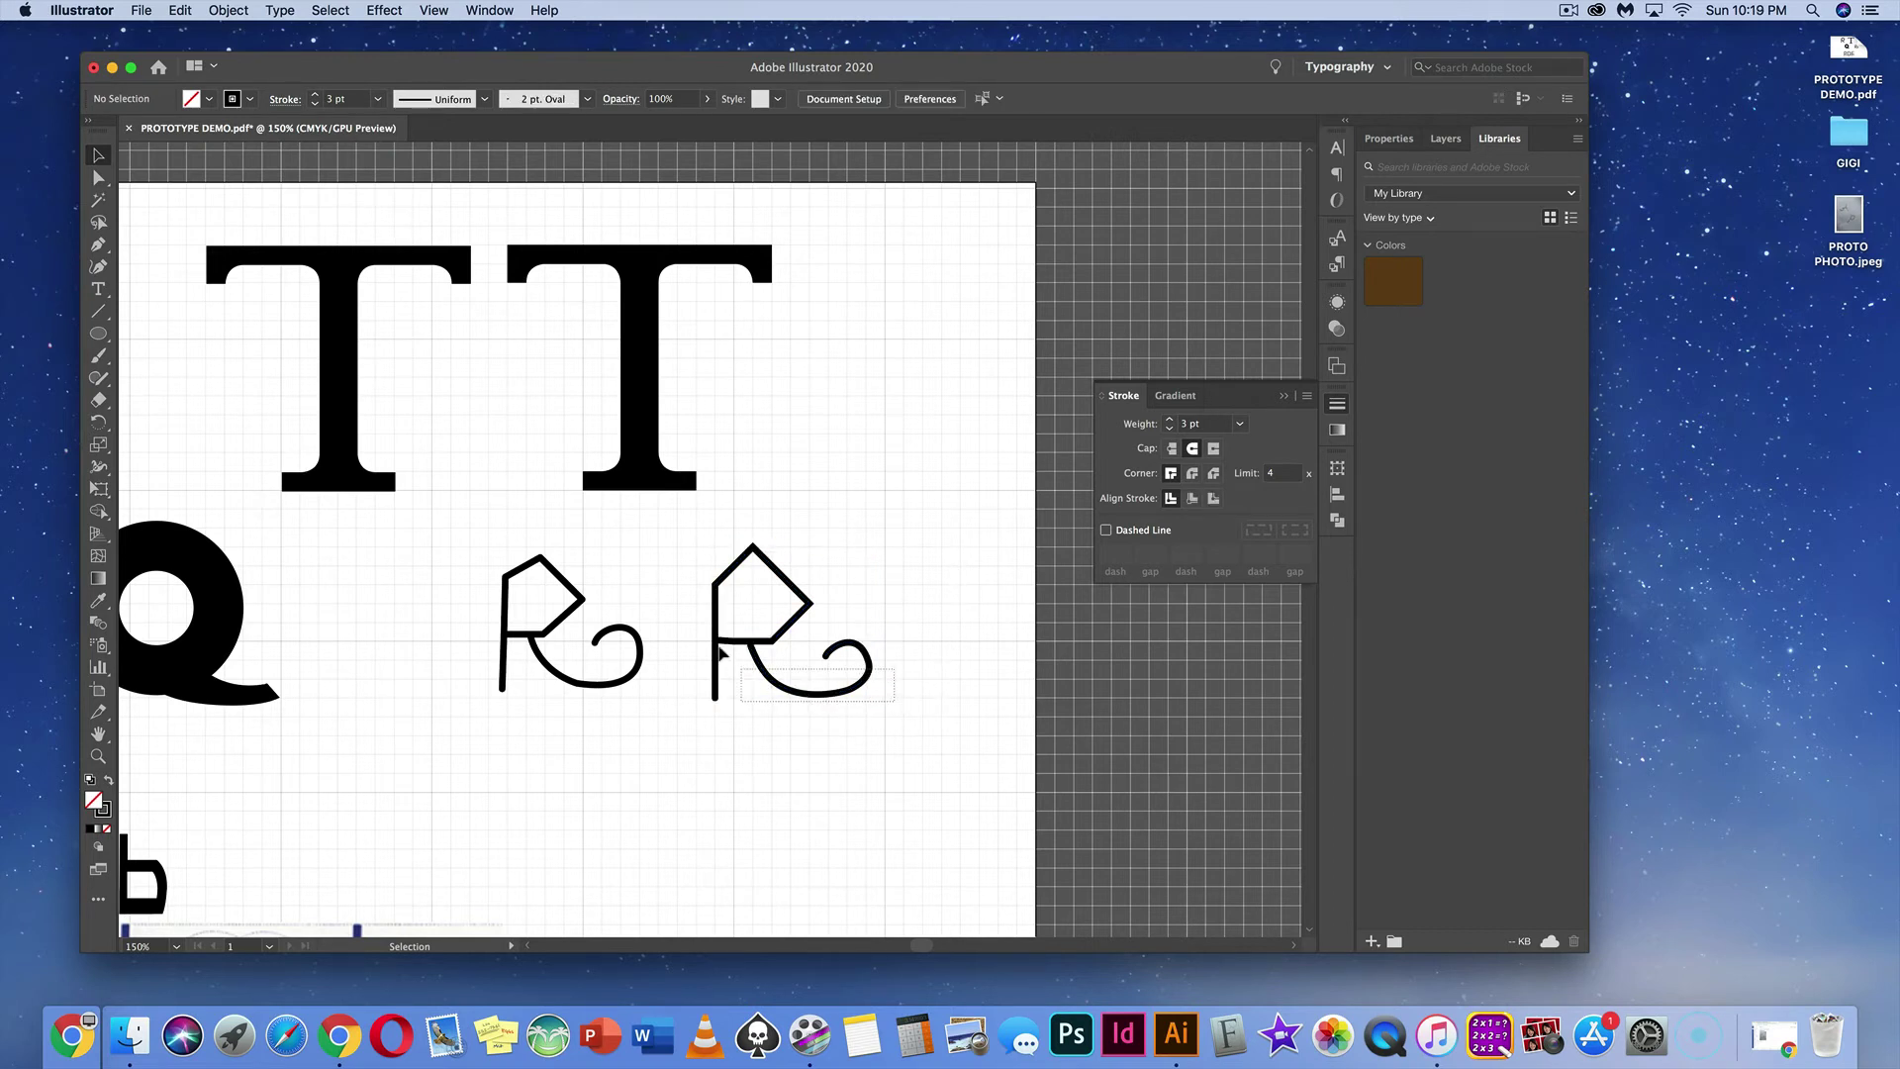
Step: Set the stroke weight of the whole new R to 8 pt and deselect it
left_click(713, 584)
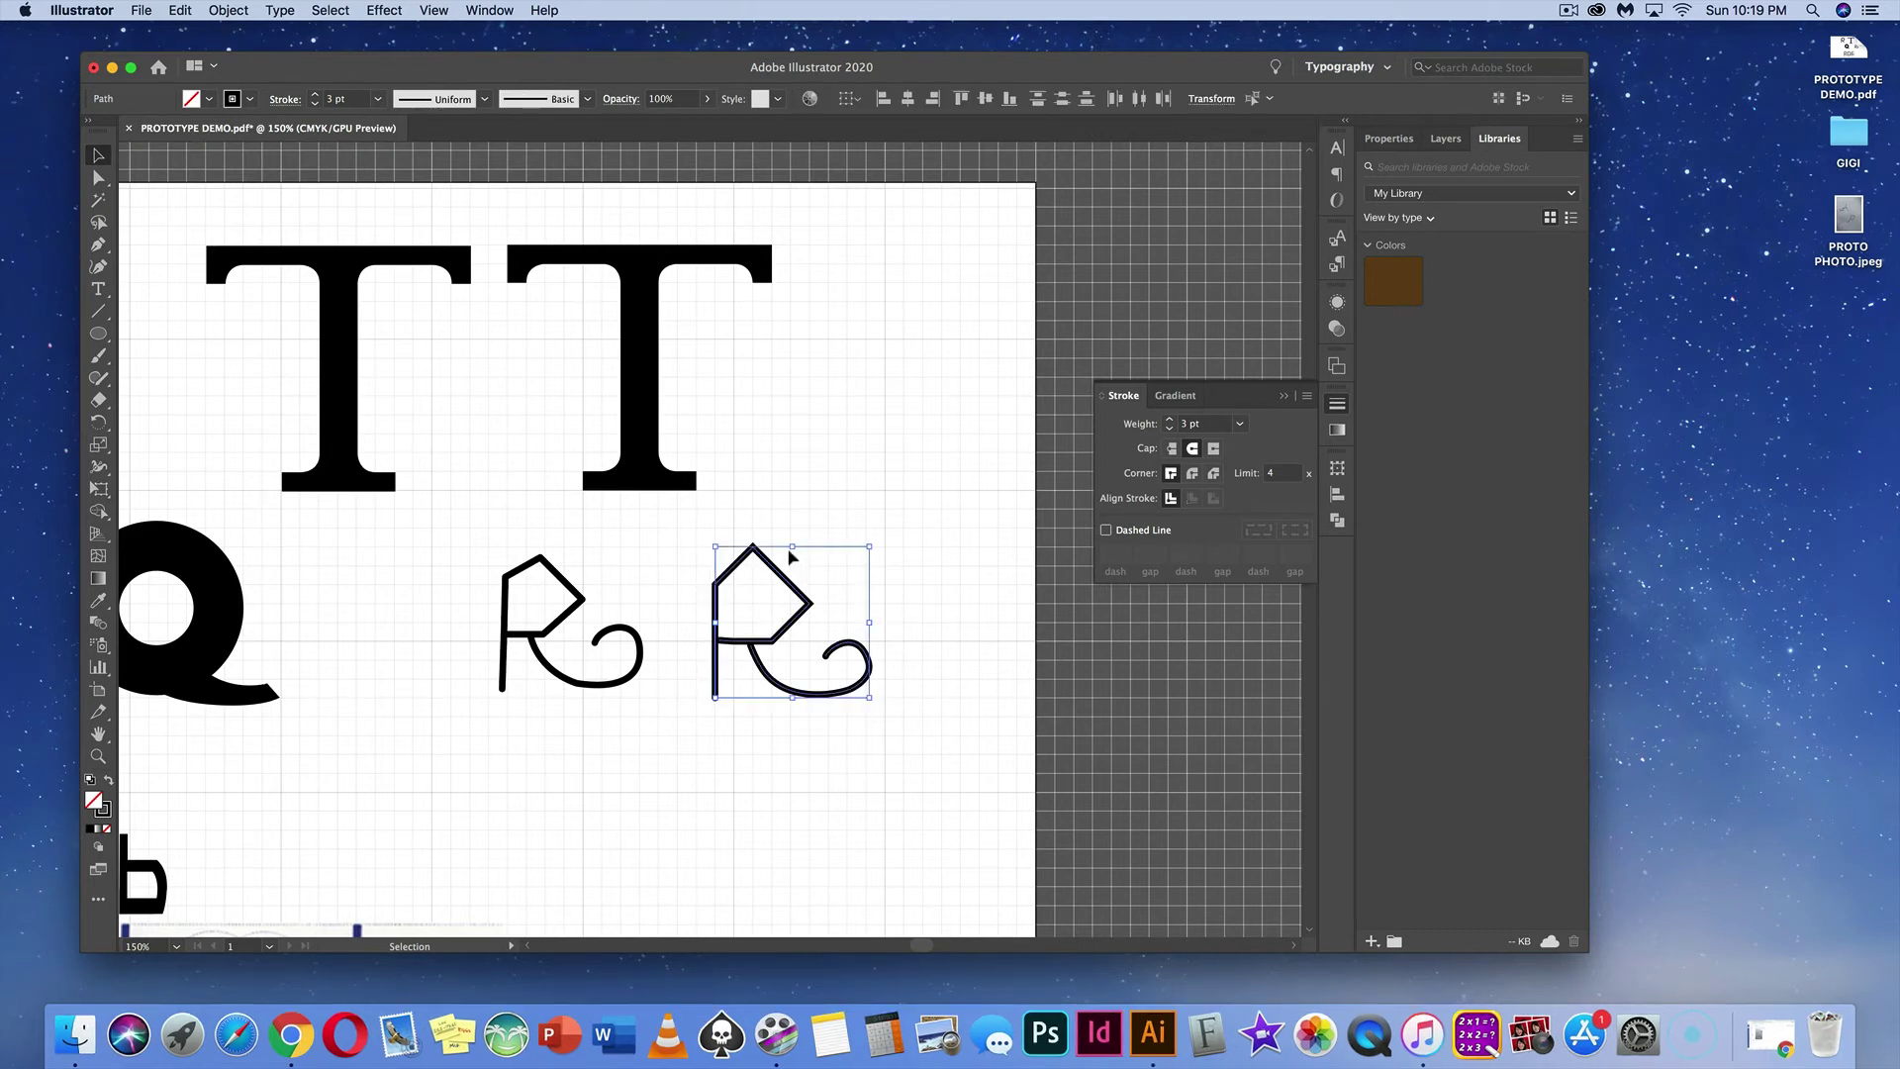
left_click(830, 423)
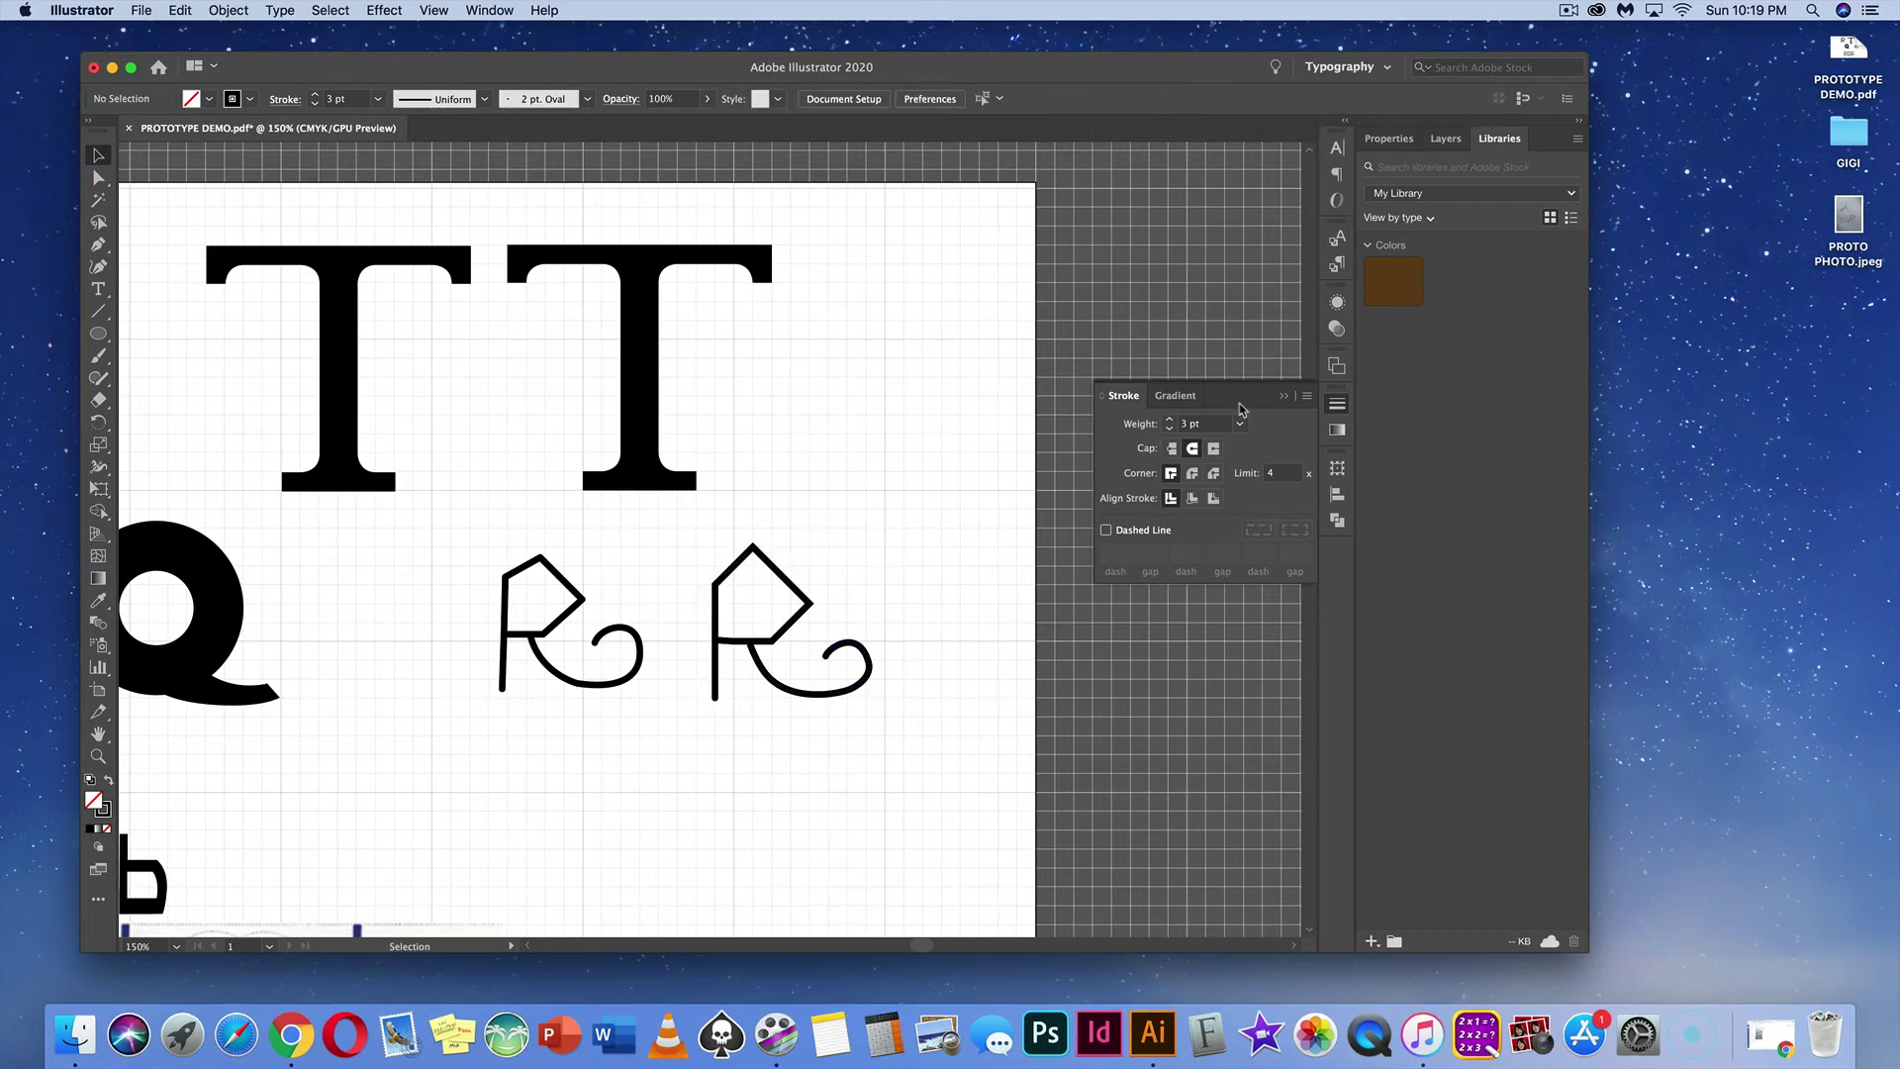
left_click_drag(857, 744, 705, 587)
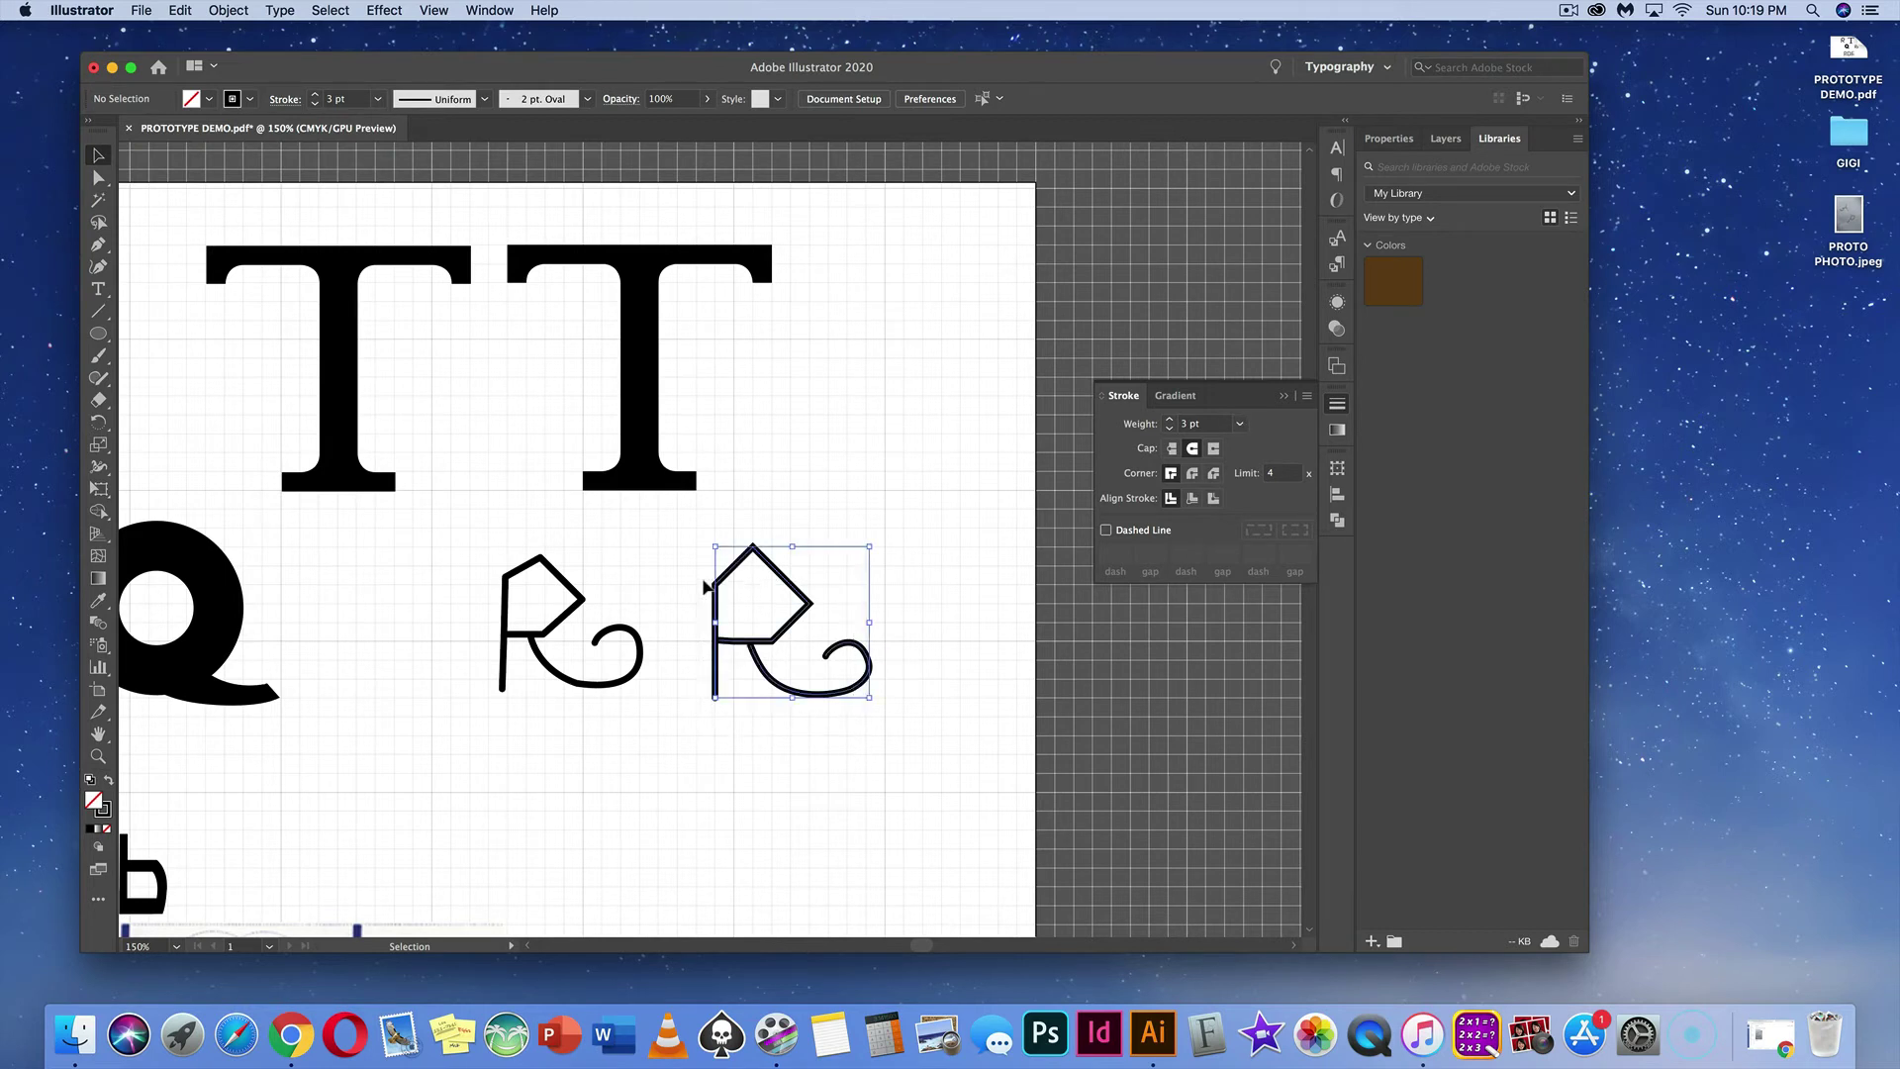
left_click(1239, 424)
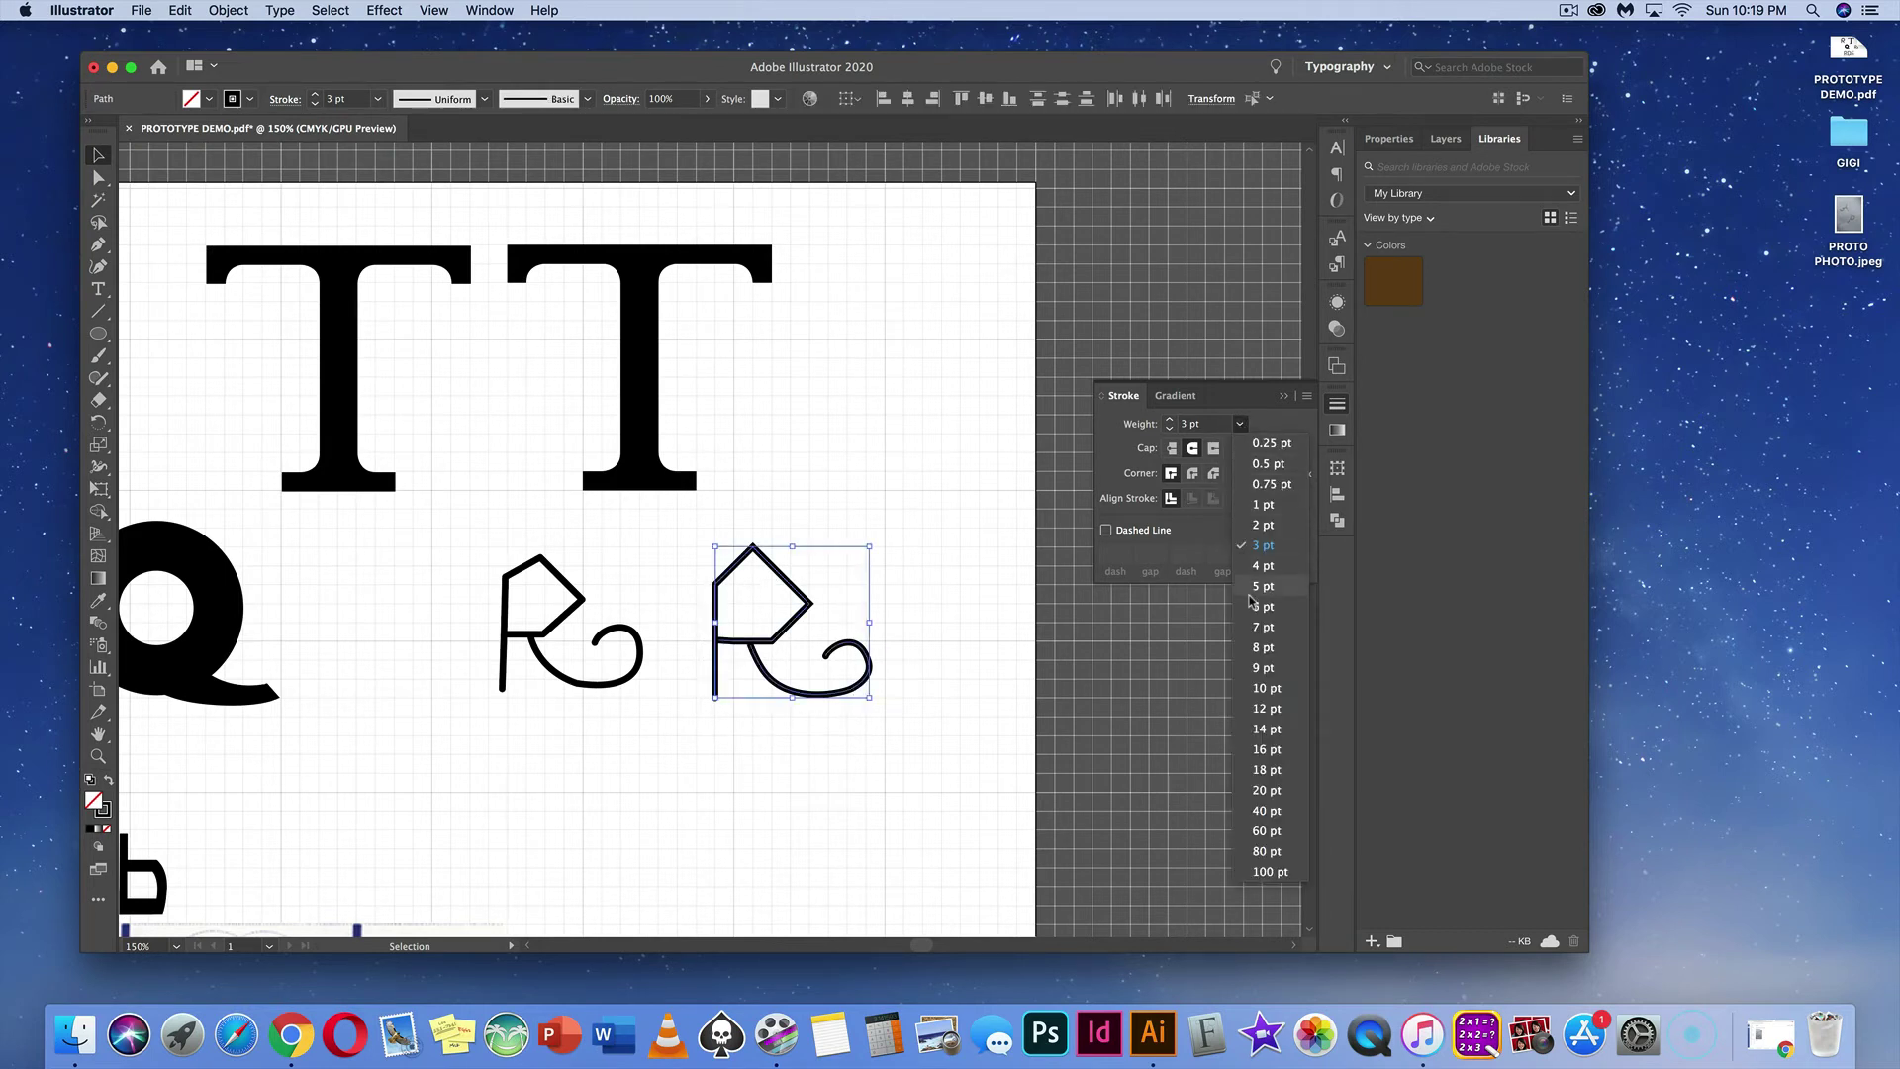
left_click(1263, 648)
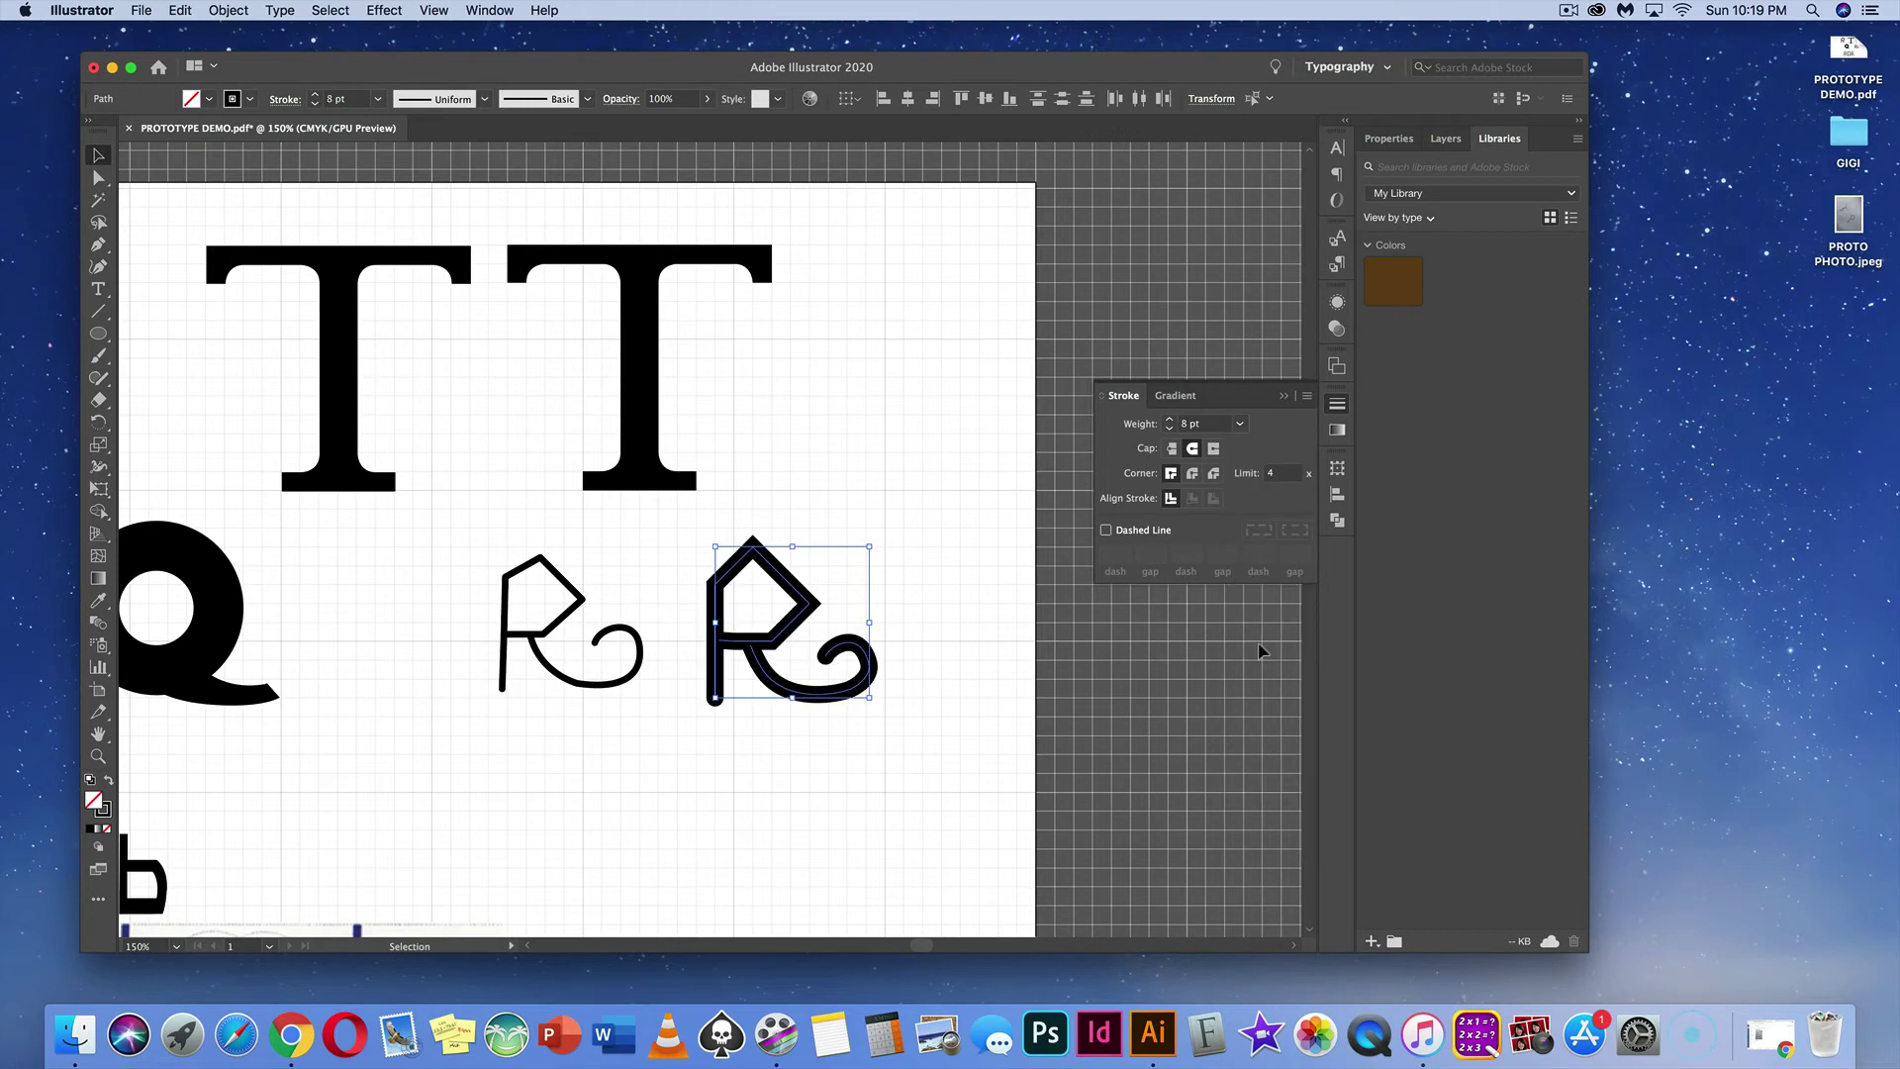
left_click(930, 667)
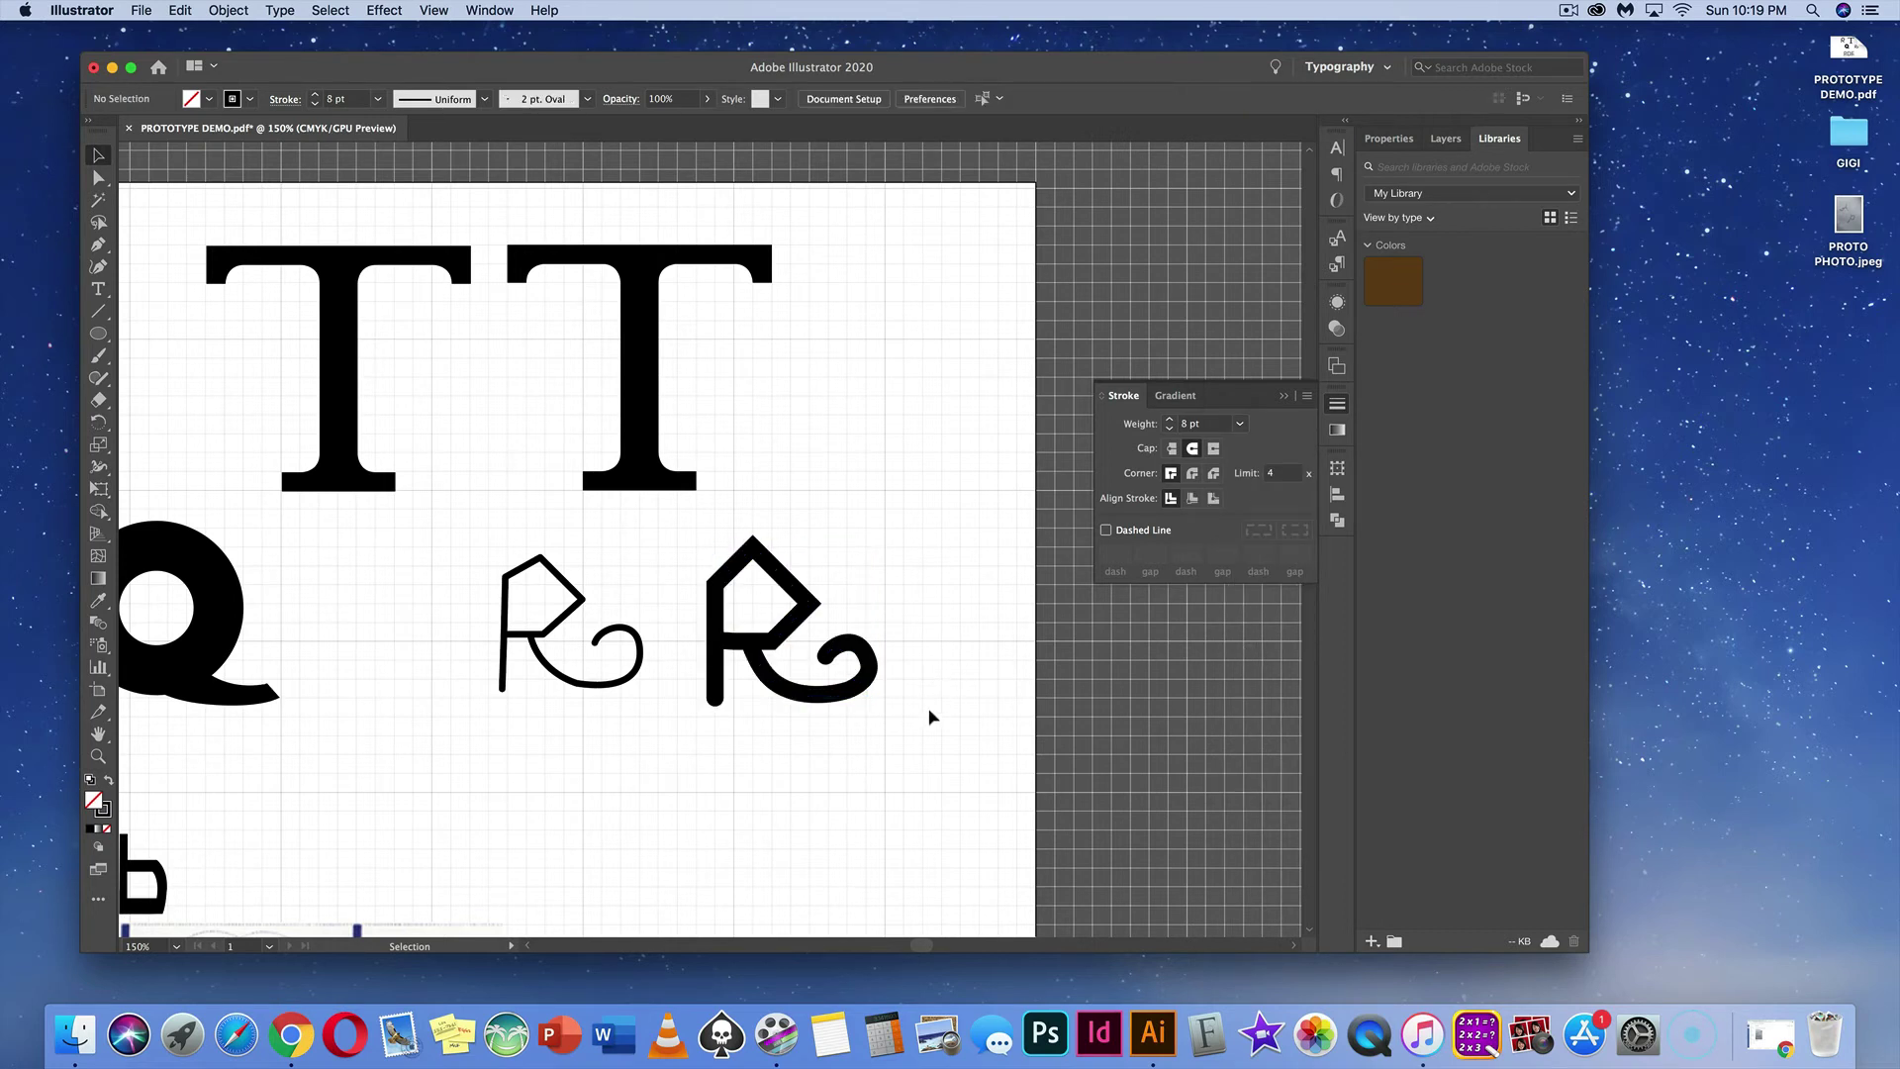
Step: Convert the new R's paths to shapes with Outline Stroke and merge them using Pathfinder Unite
left_click_drag(918, 719, 690, 562)
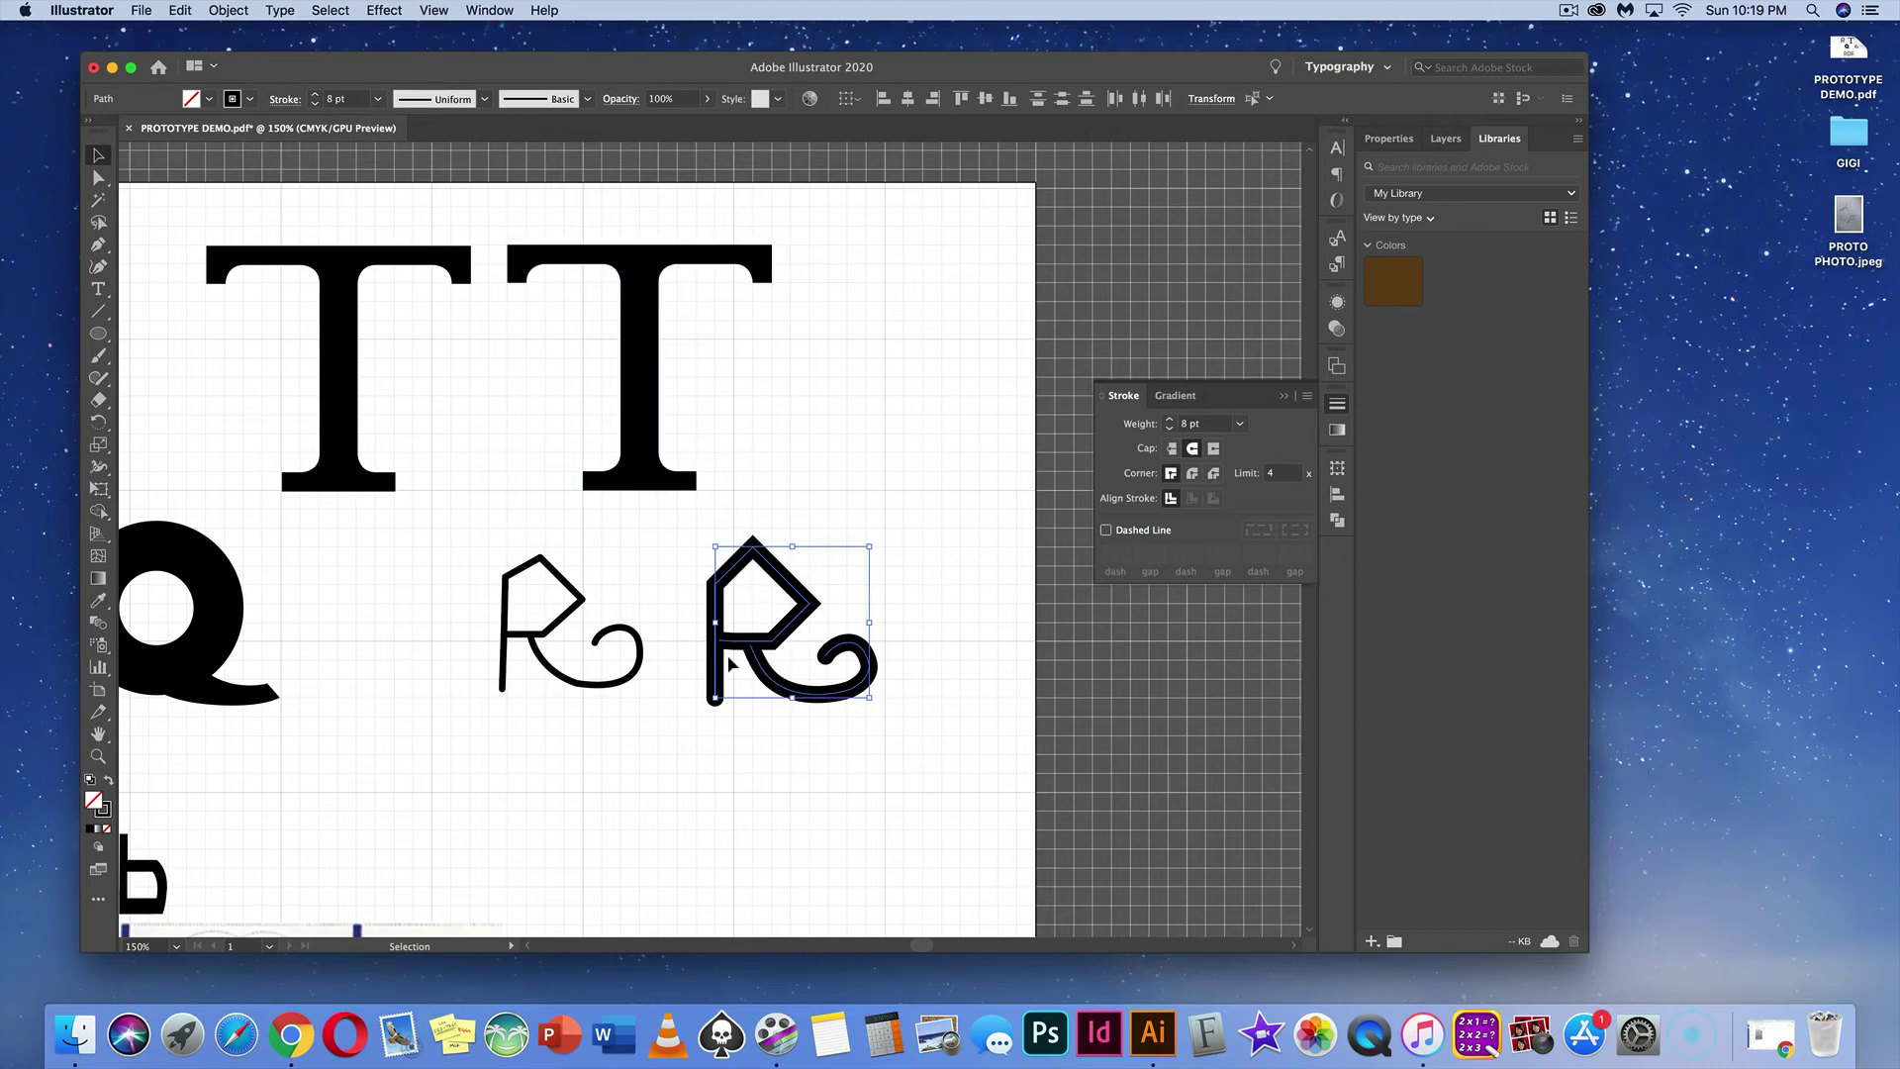
left_click(221, 12)
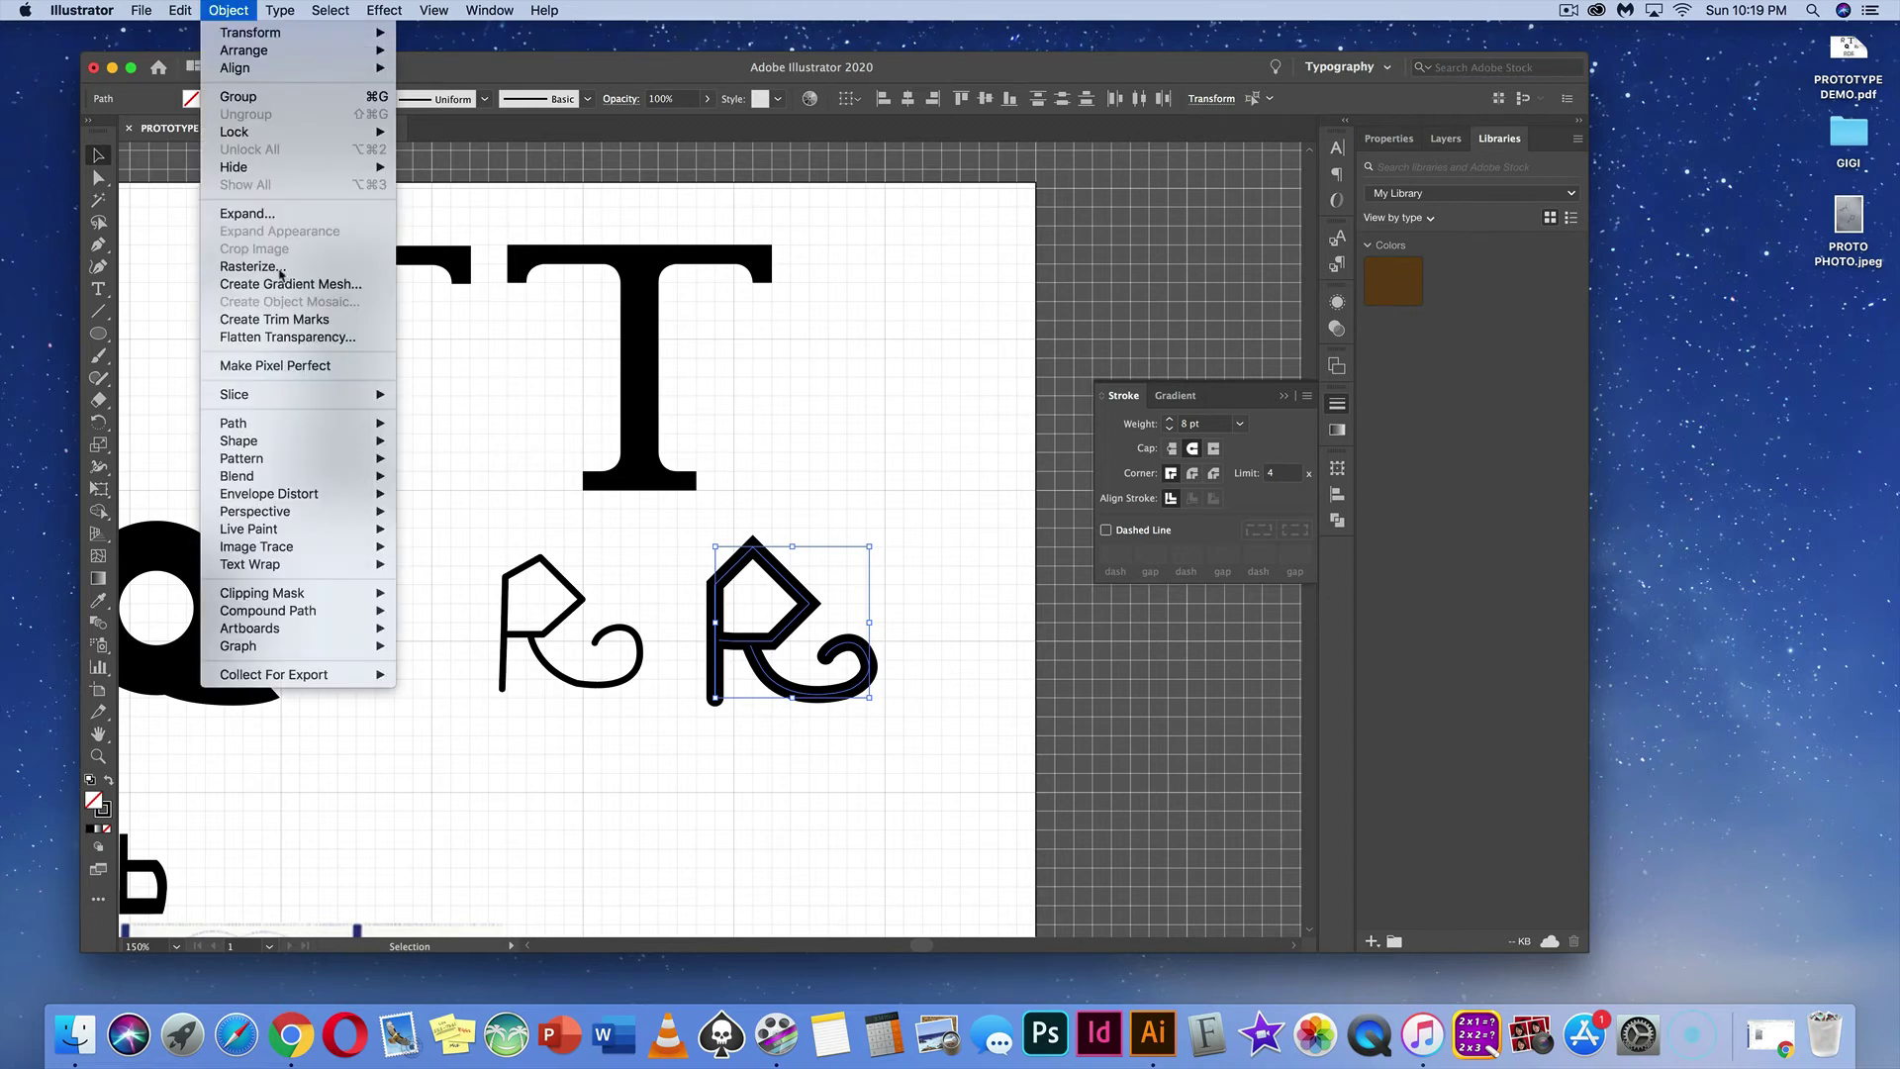
mouse_move(315, 430)
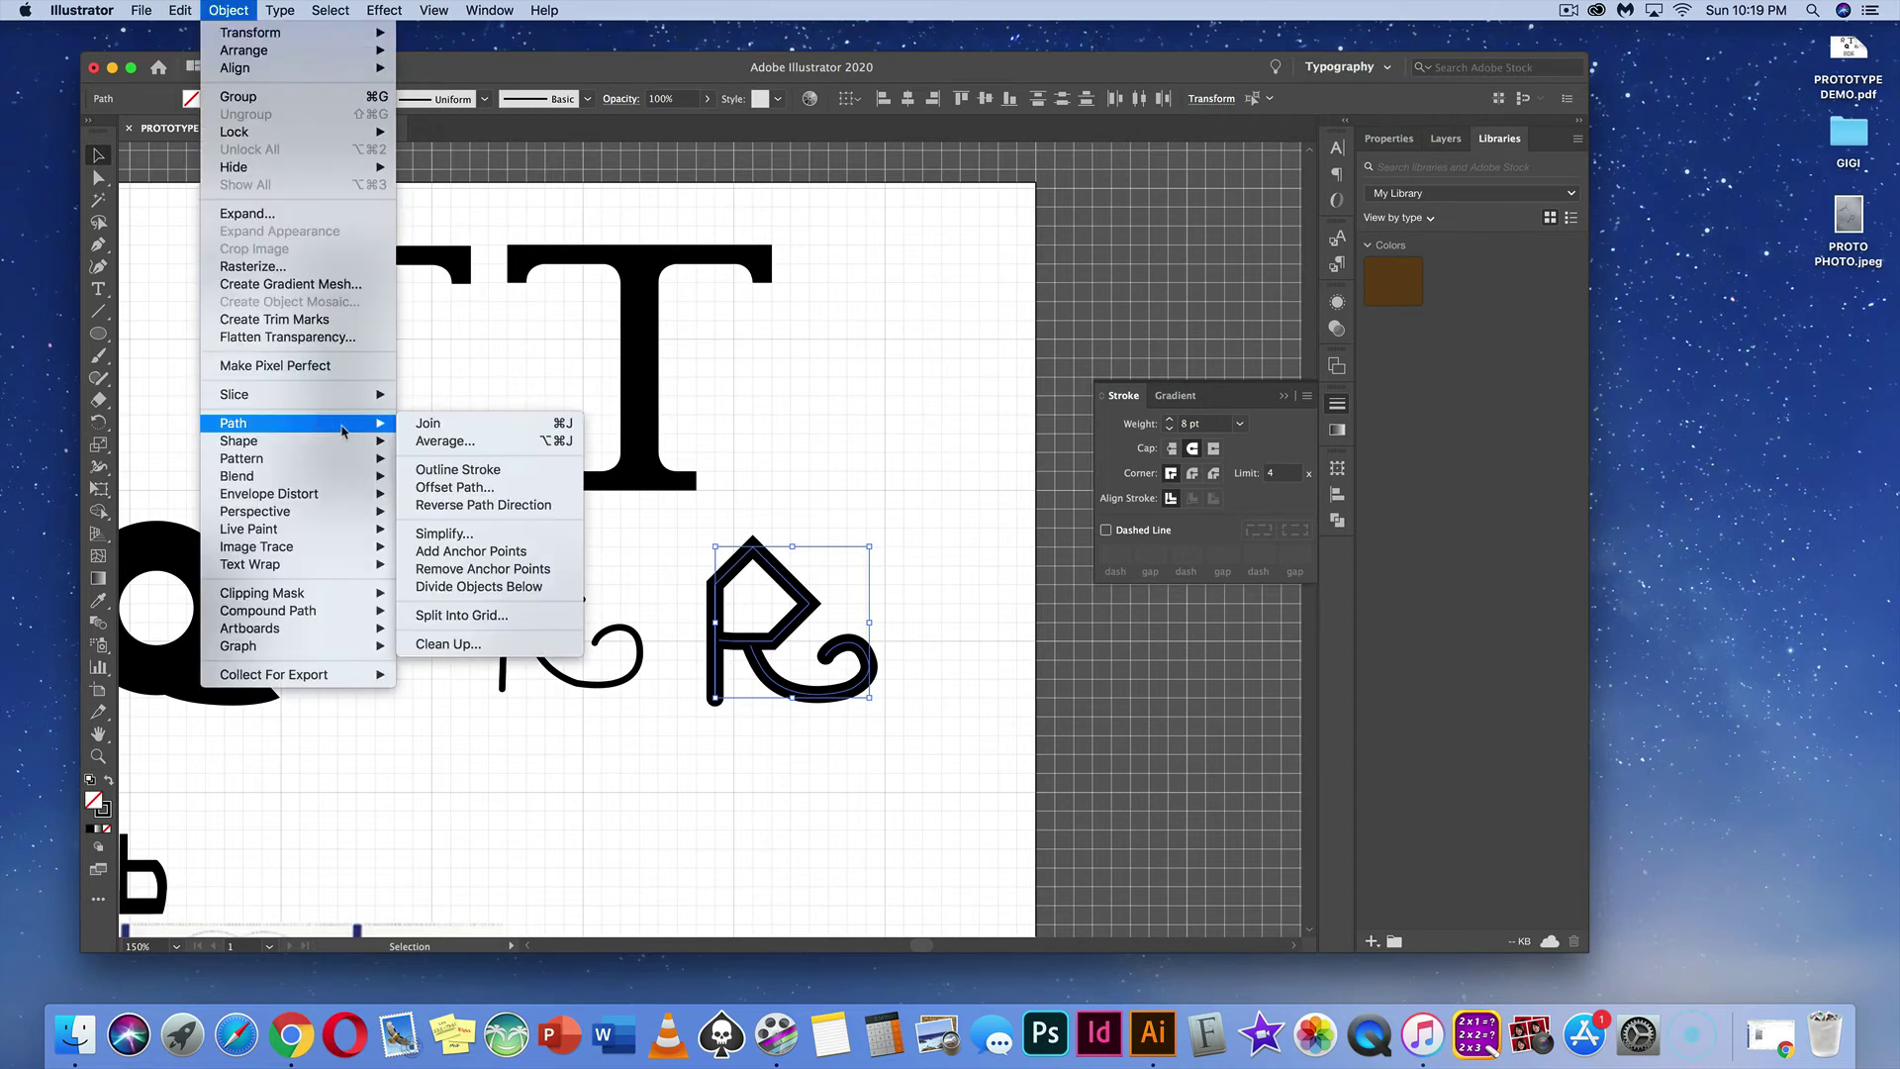
left_click(443, 474)
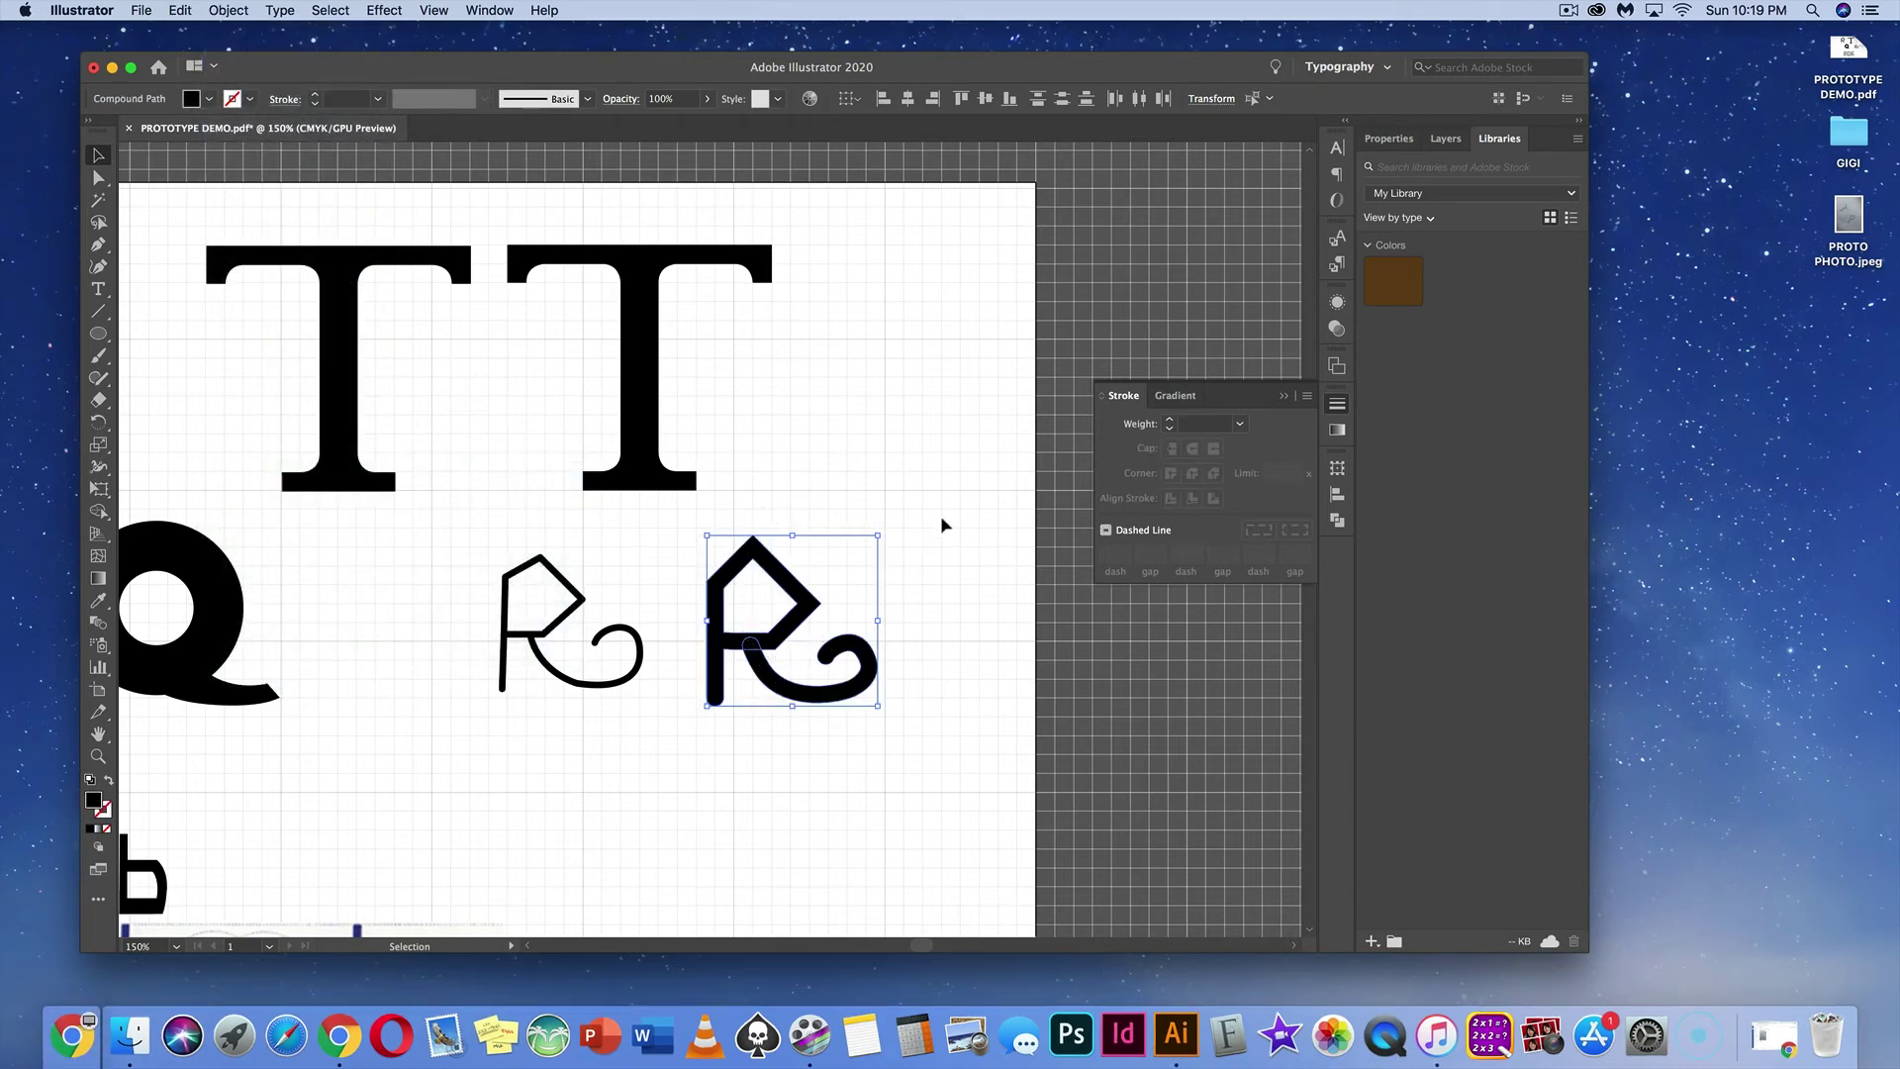
left_click(1337, 519)
left_click(1112, 508)
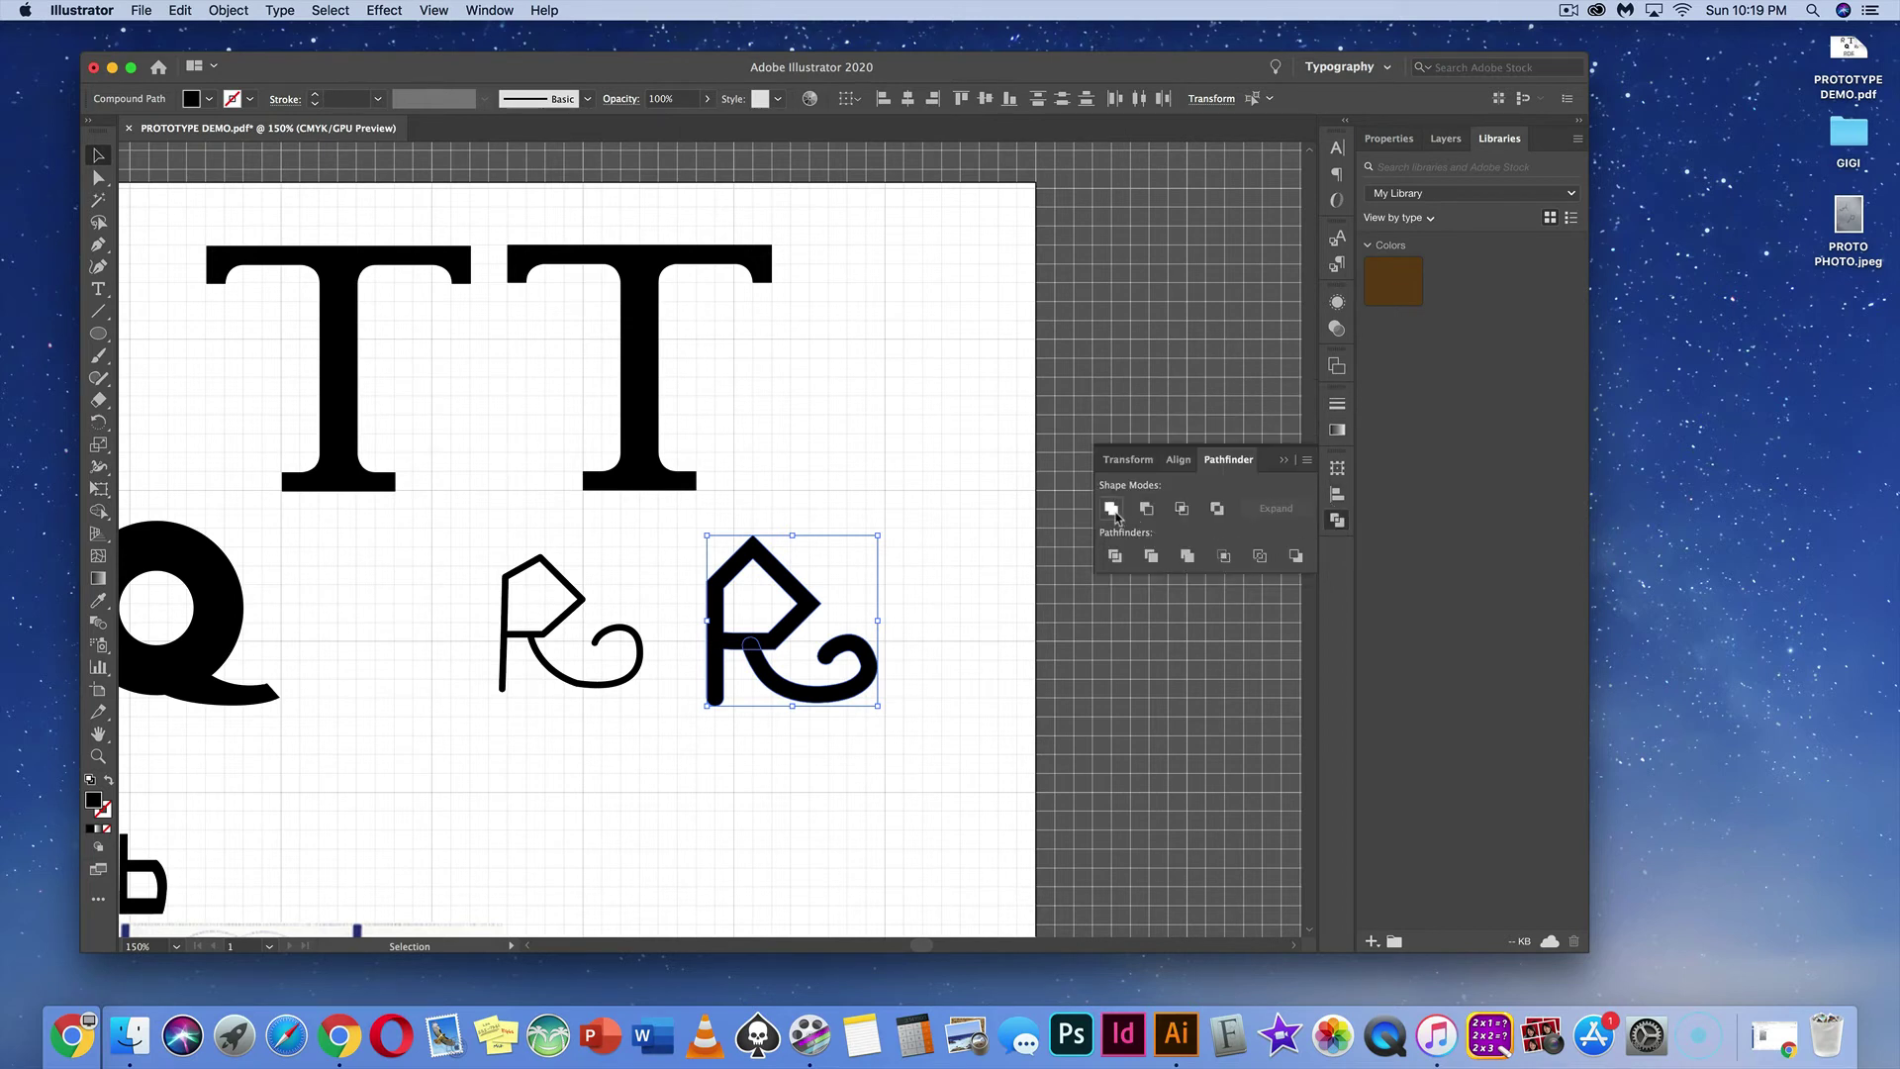
left_click(905, 474)
Step: Trace the scanned d's right edge, stem top, stem's inner edge and the bowl's upper edge with straight Pen tool segments
scroll(812, 589, "down", 1)
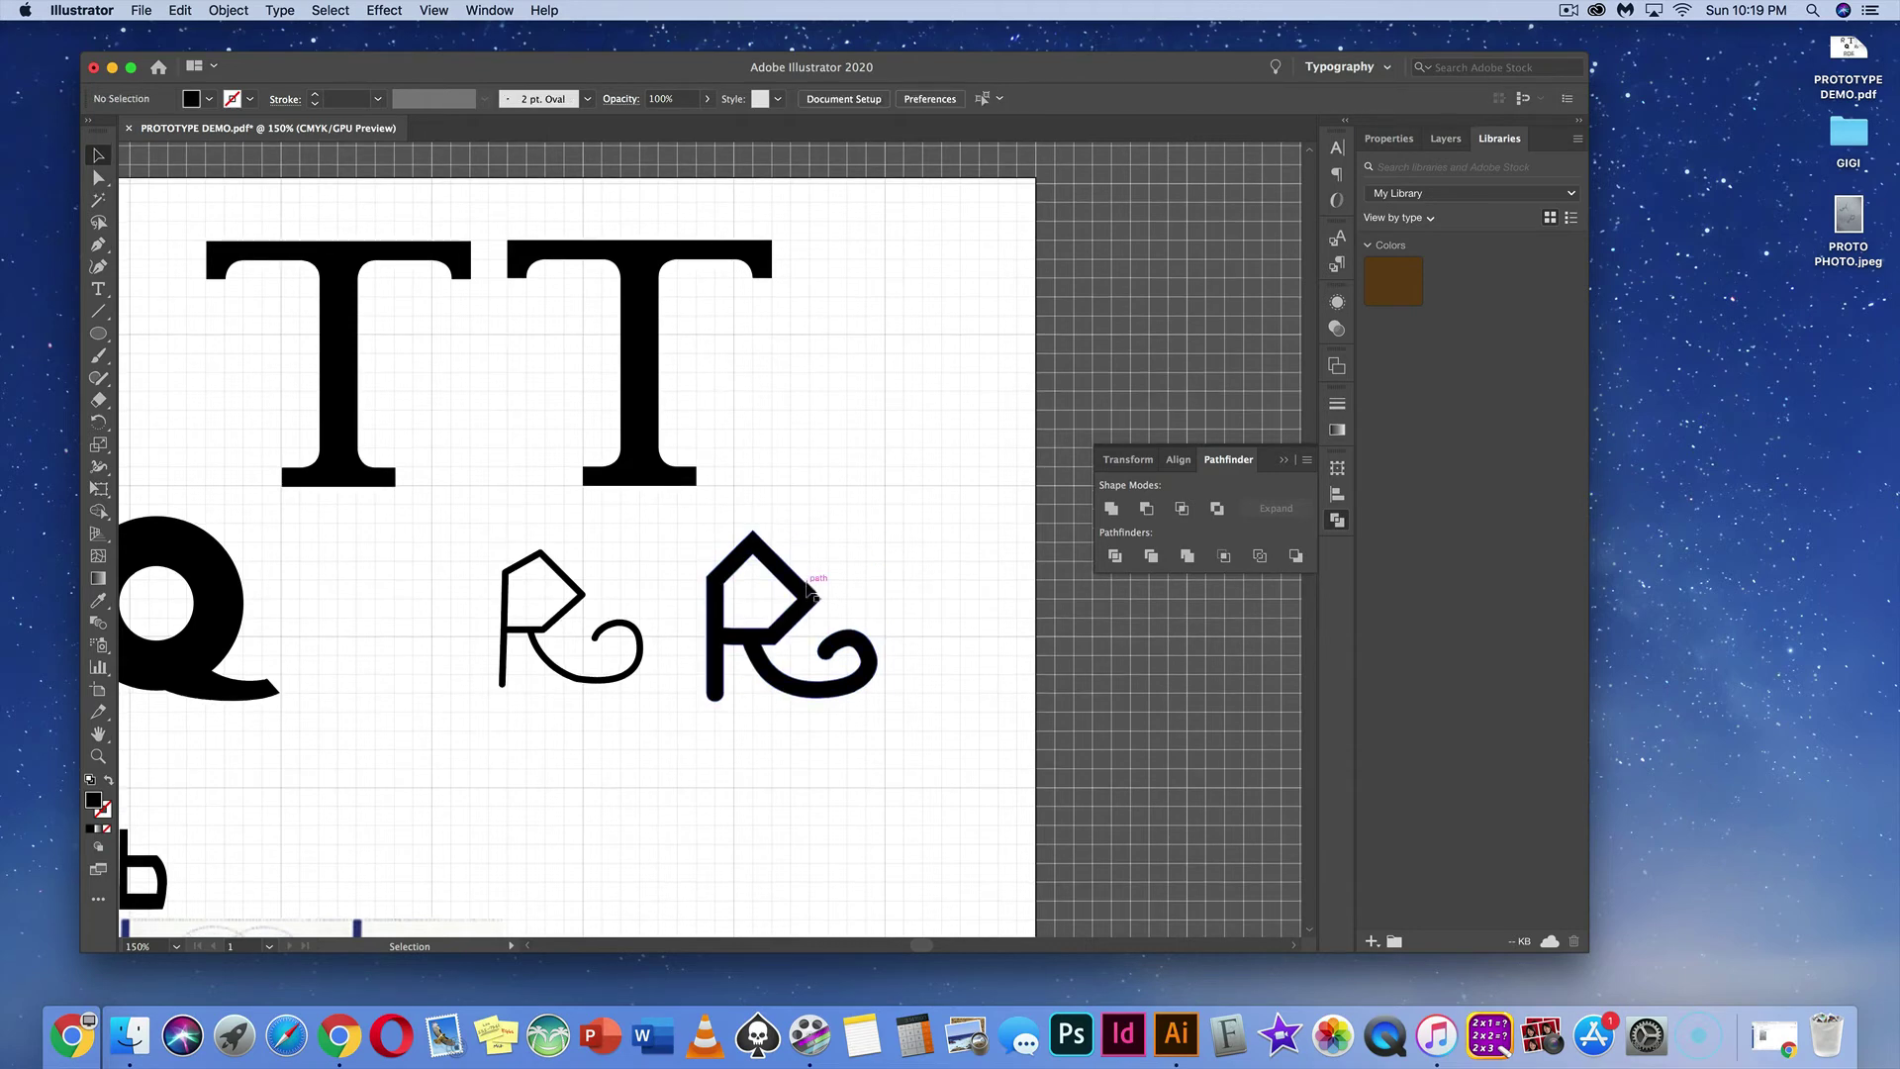
key("a")
key("super+1")
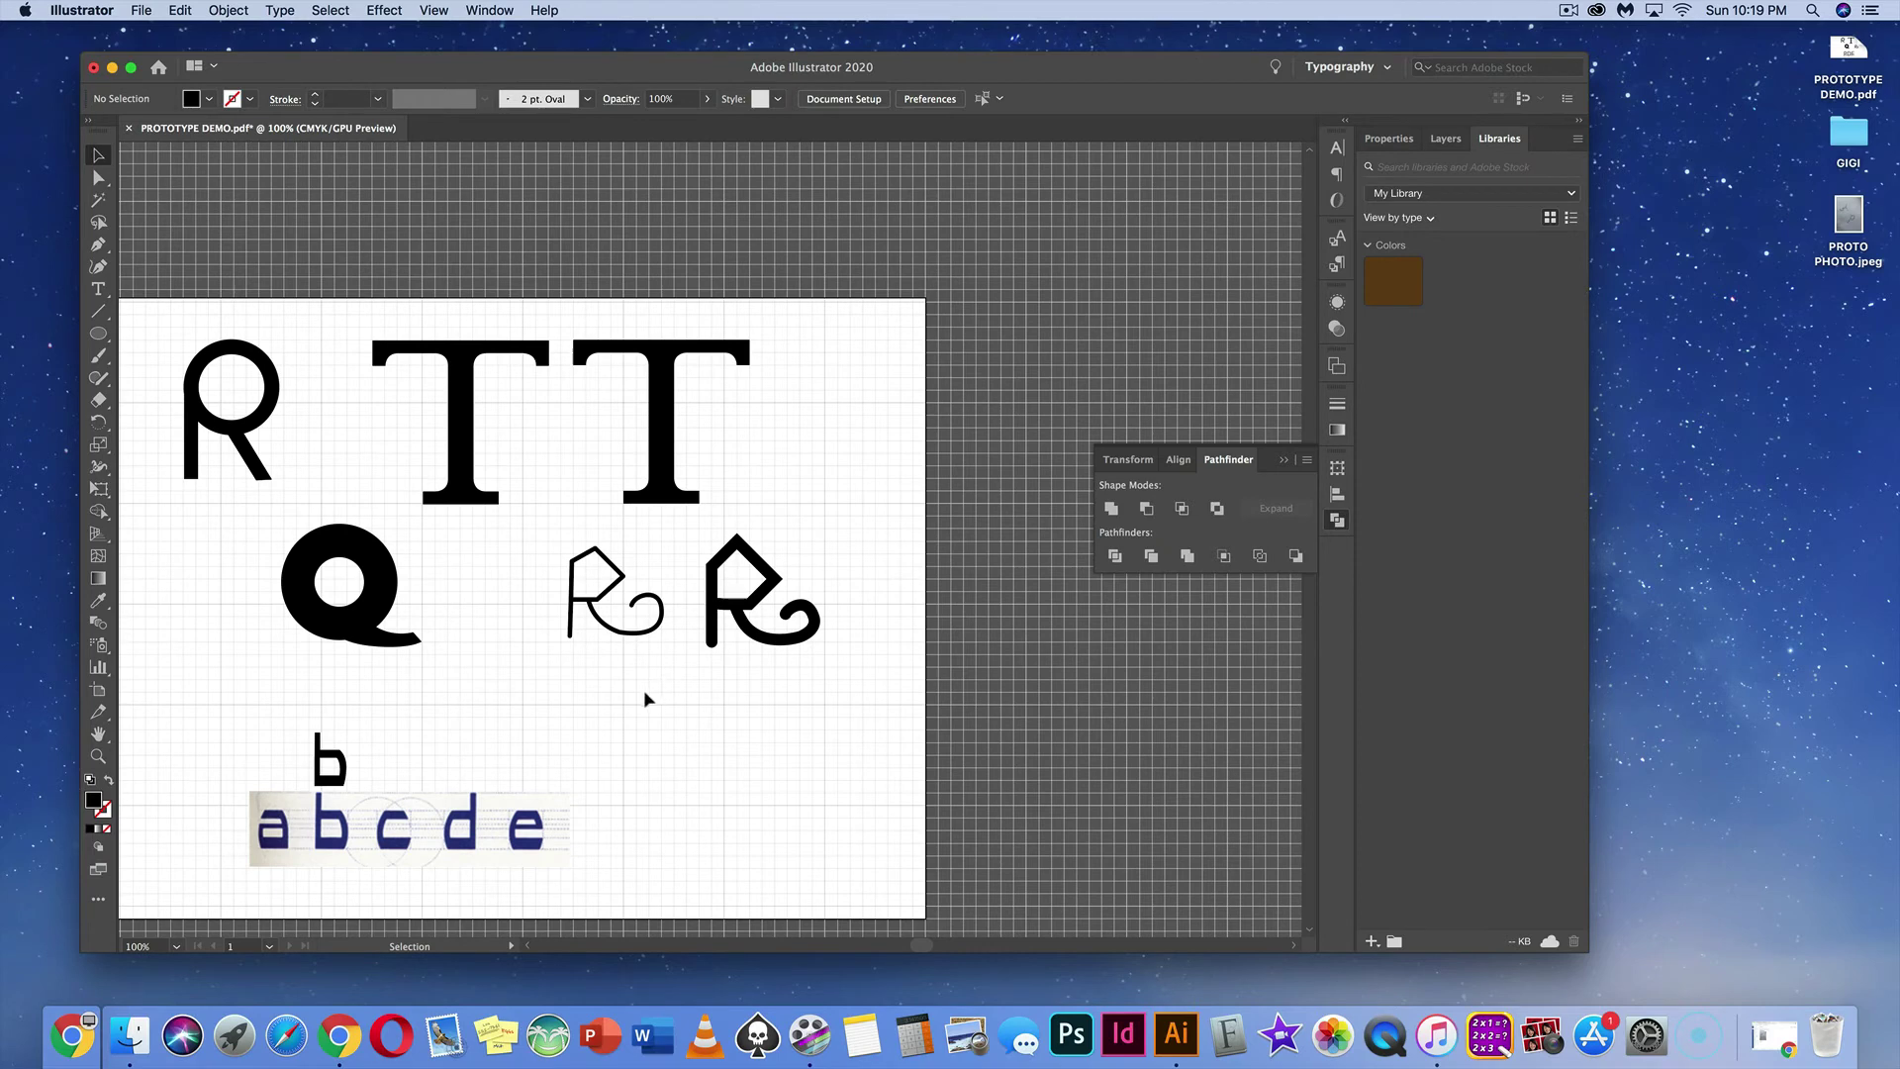
left_click_drag(637, 694, 717, 666)
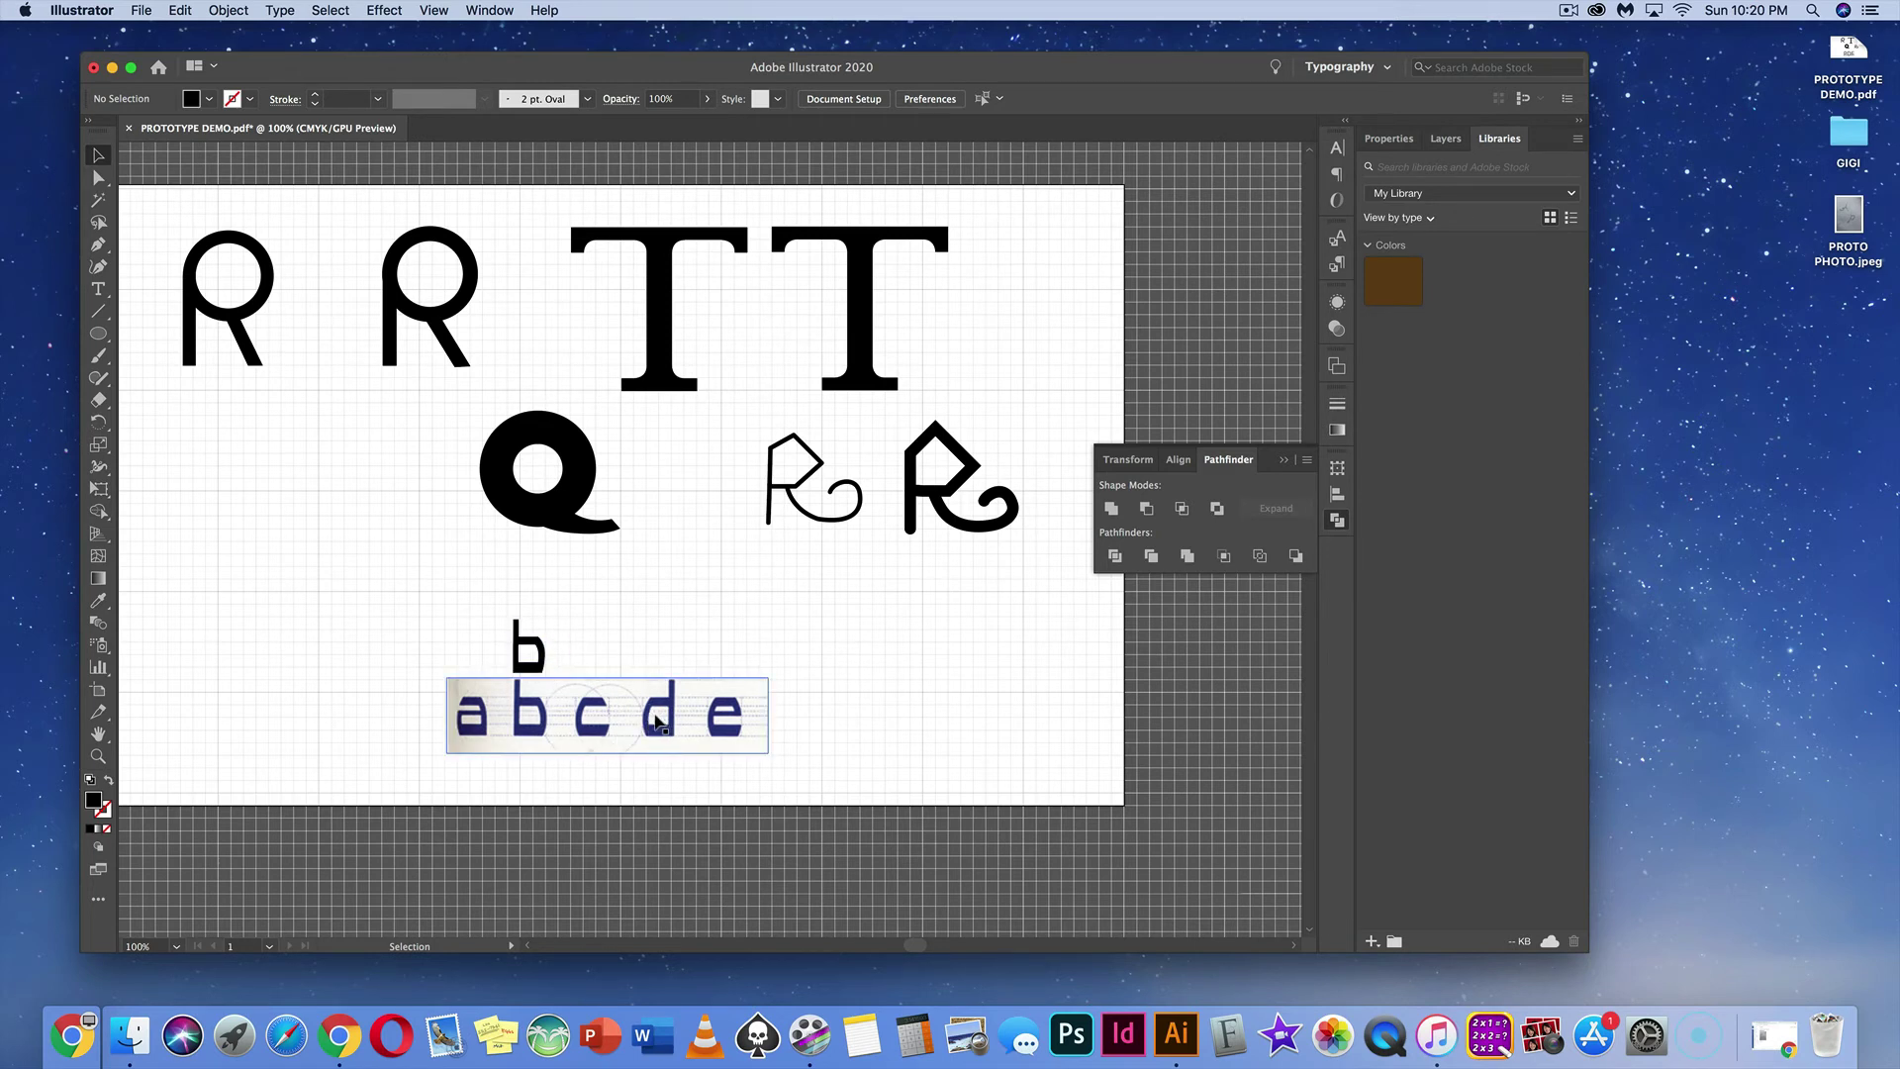
key("a")
key("super+equal")
key("super+equal")
key("super+equal")
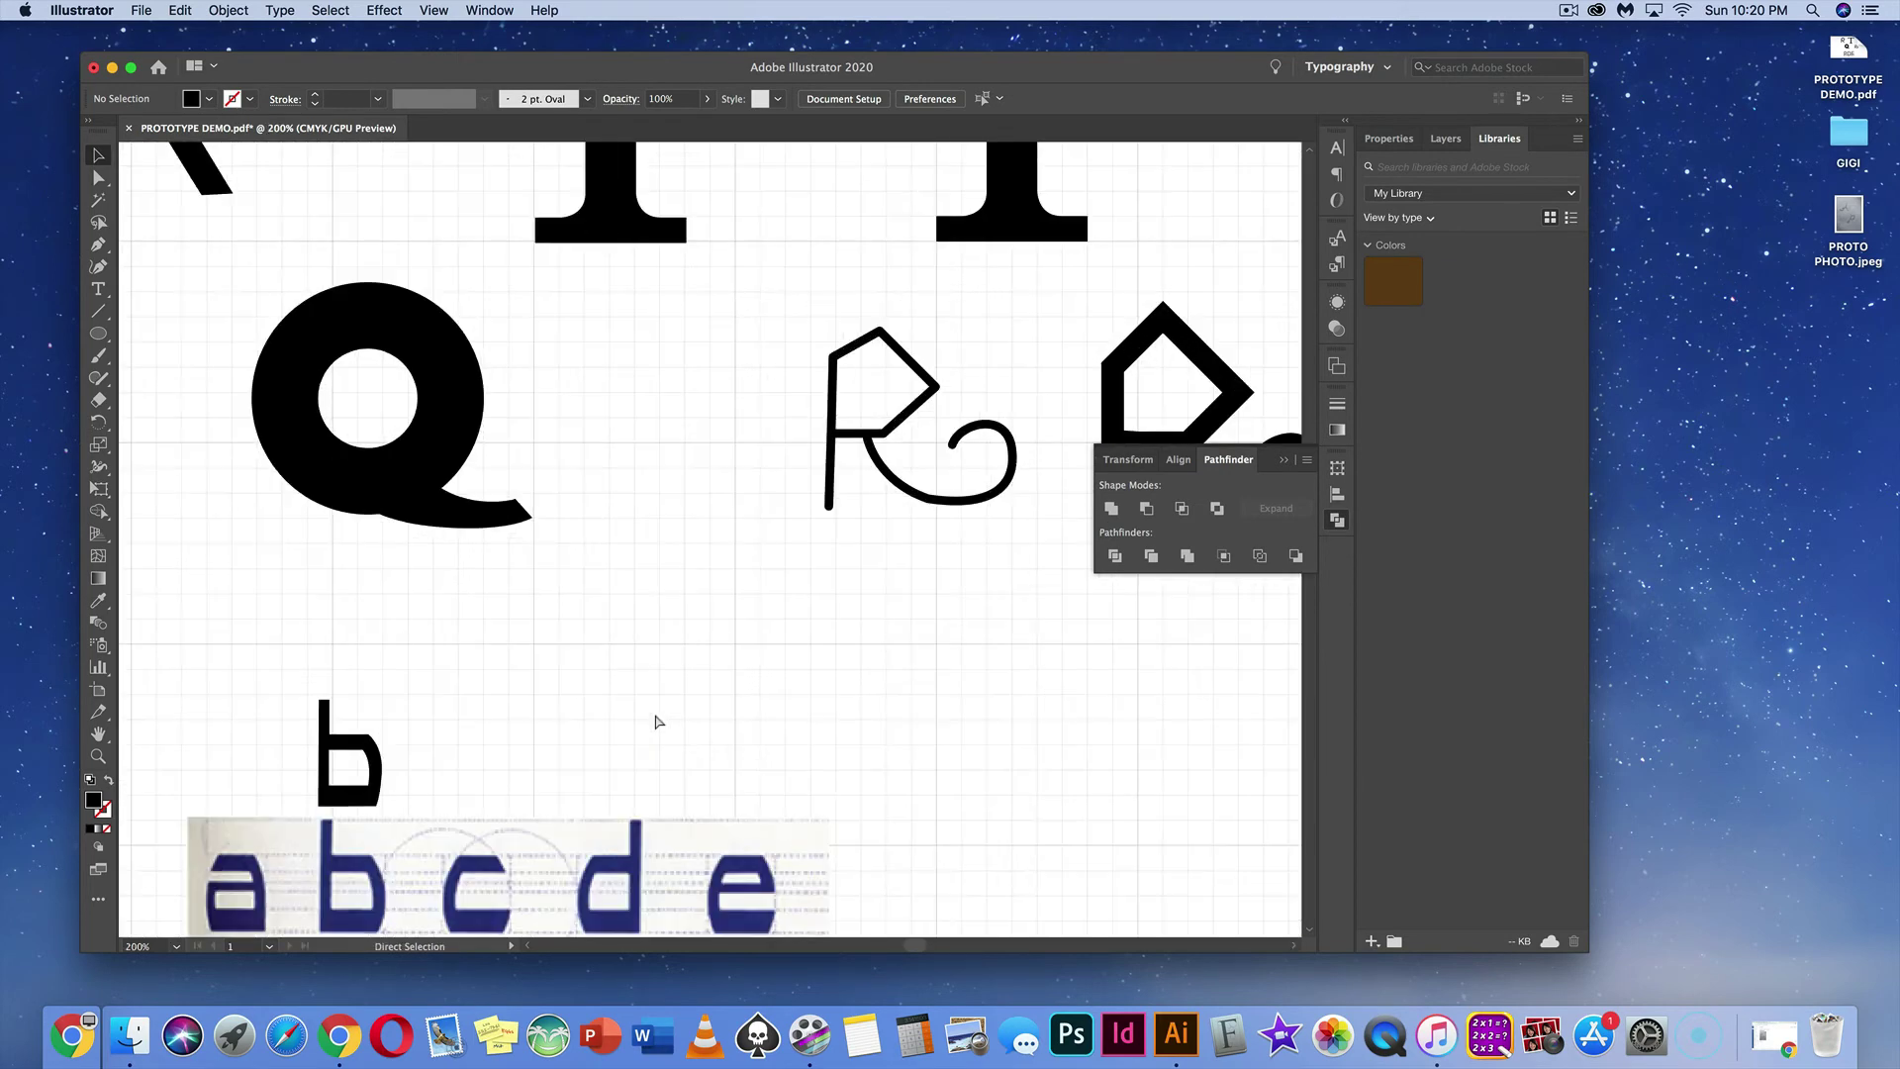
scroll(637, 601, "down", 8)
left_click_drag(601, 623, 629, 574)
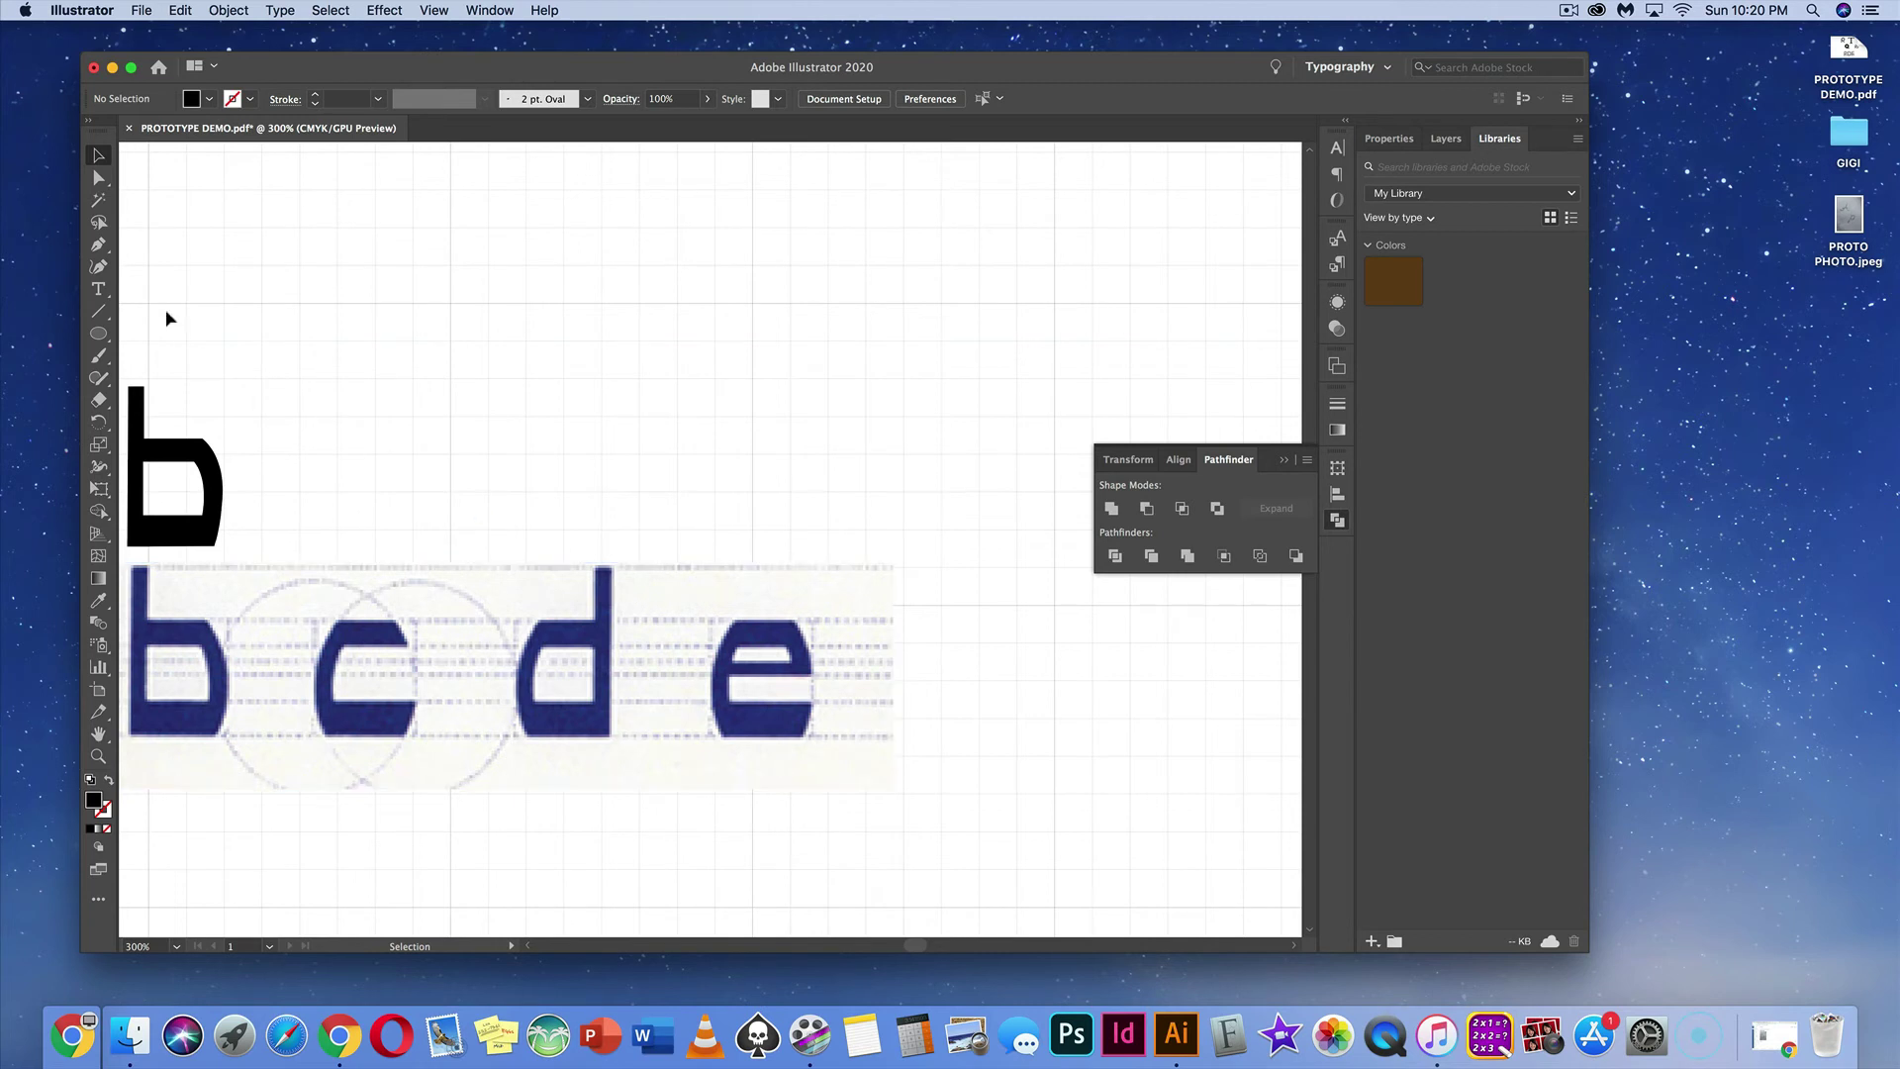
left_click(98, 245)
left_click(608, 737)
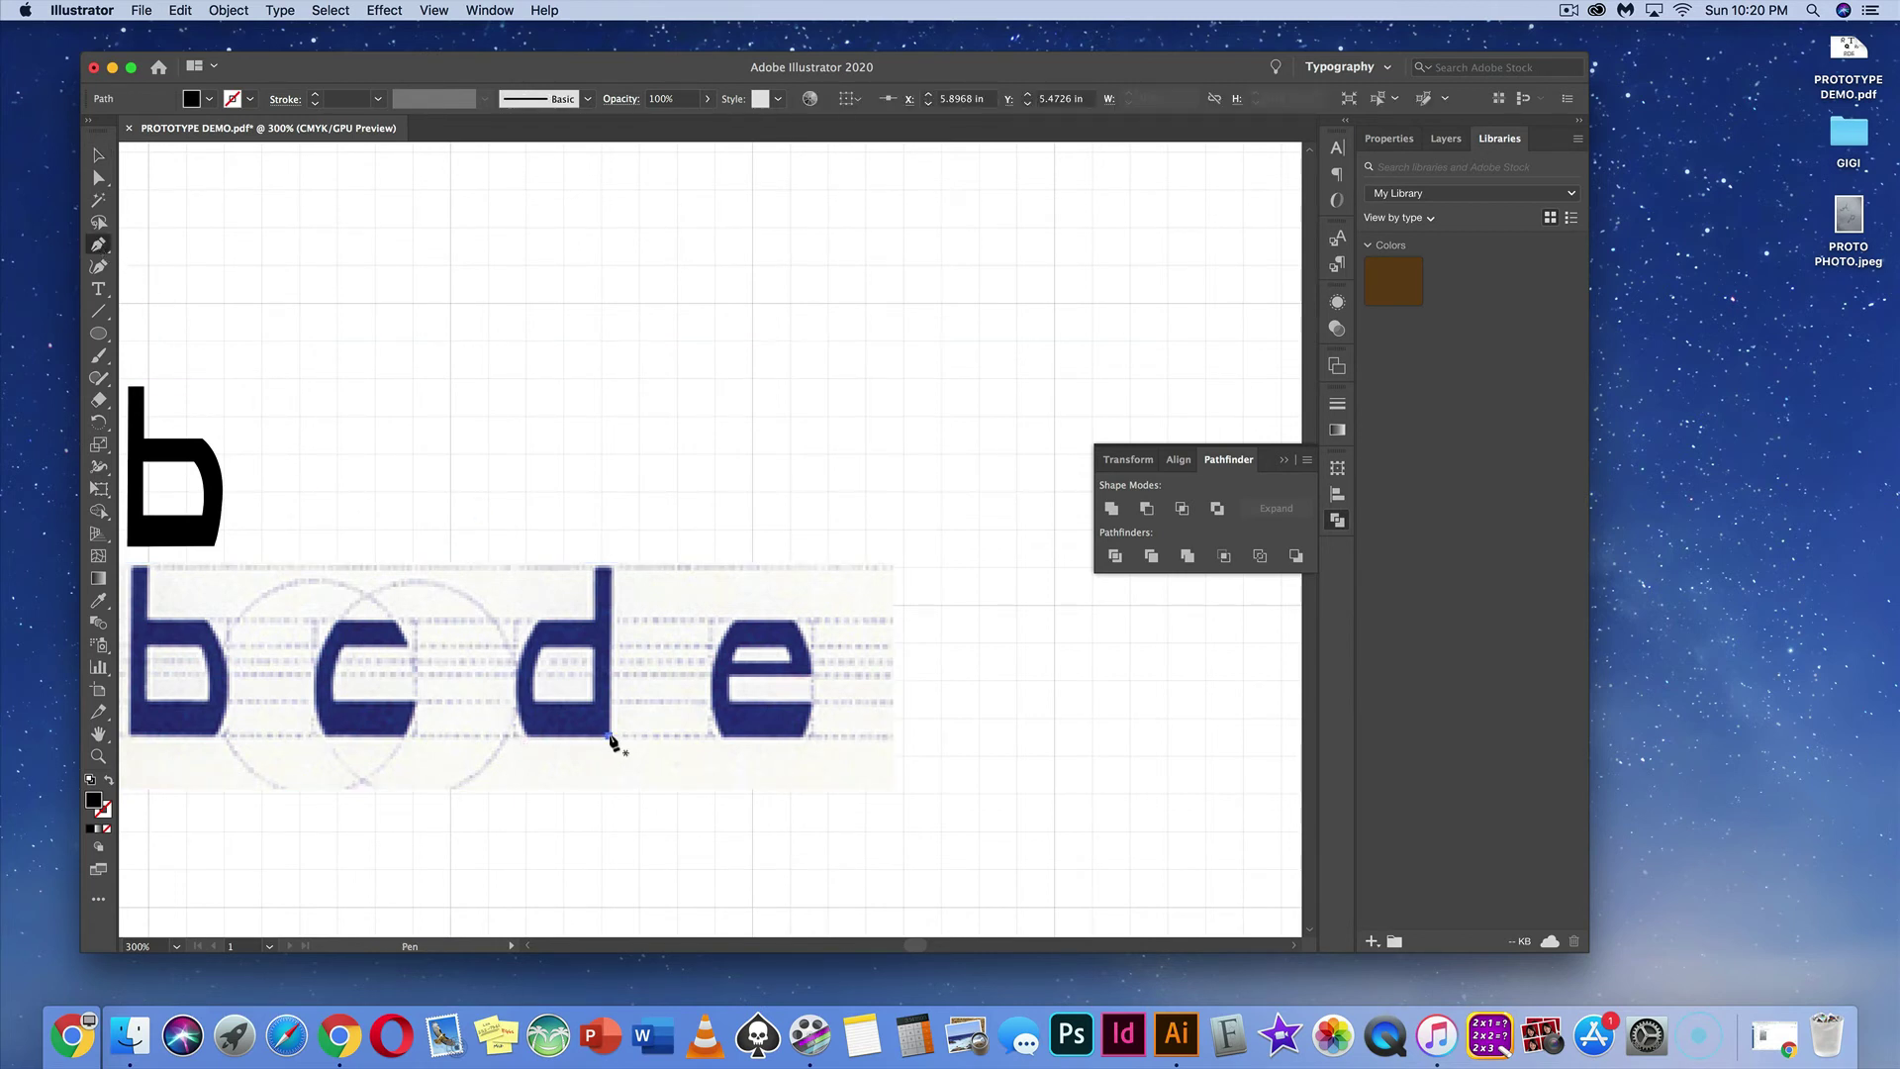
left_click(610, 570, "shift")
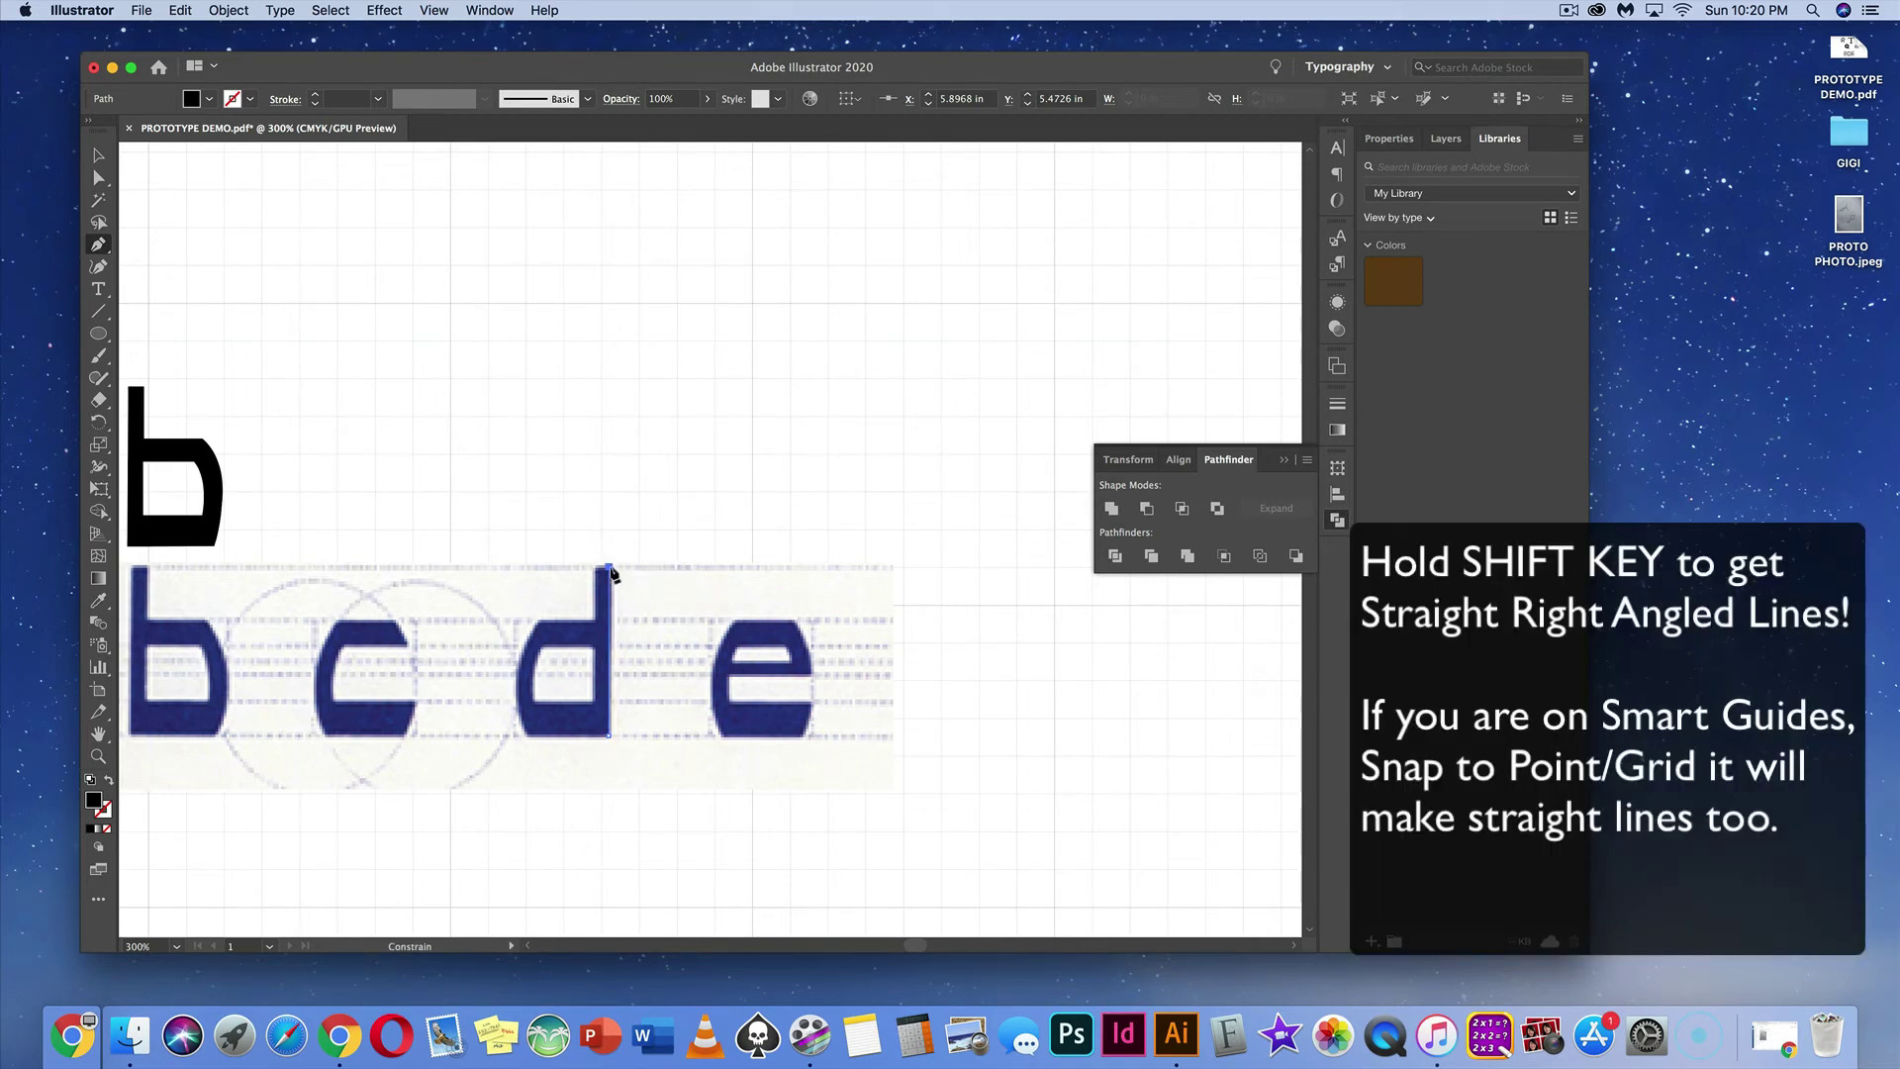
left_click_drag(599, 572, 597, 626)
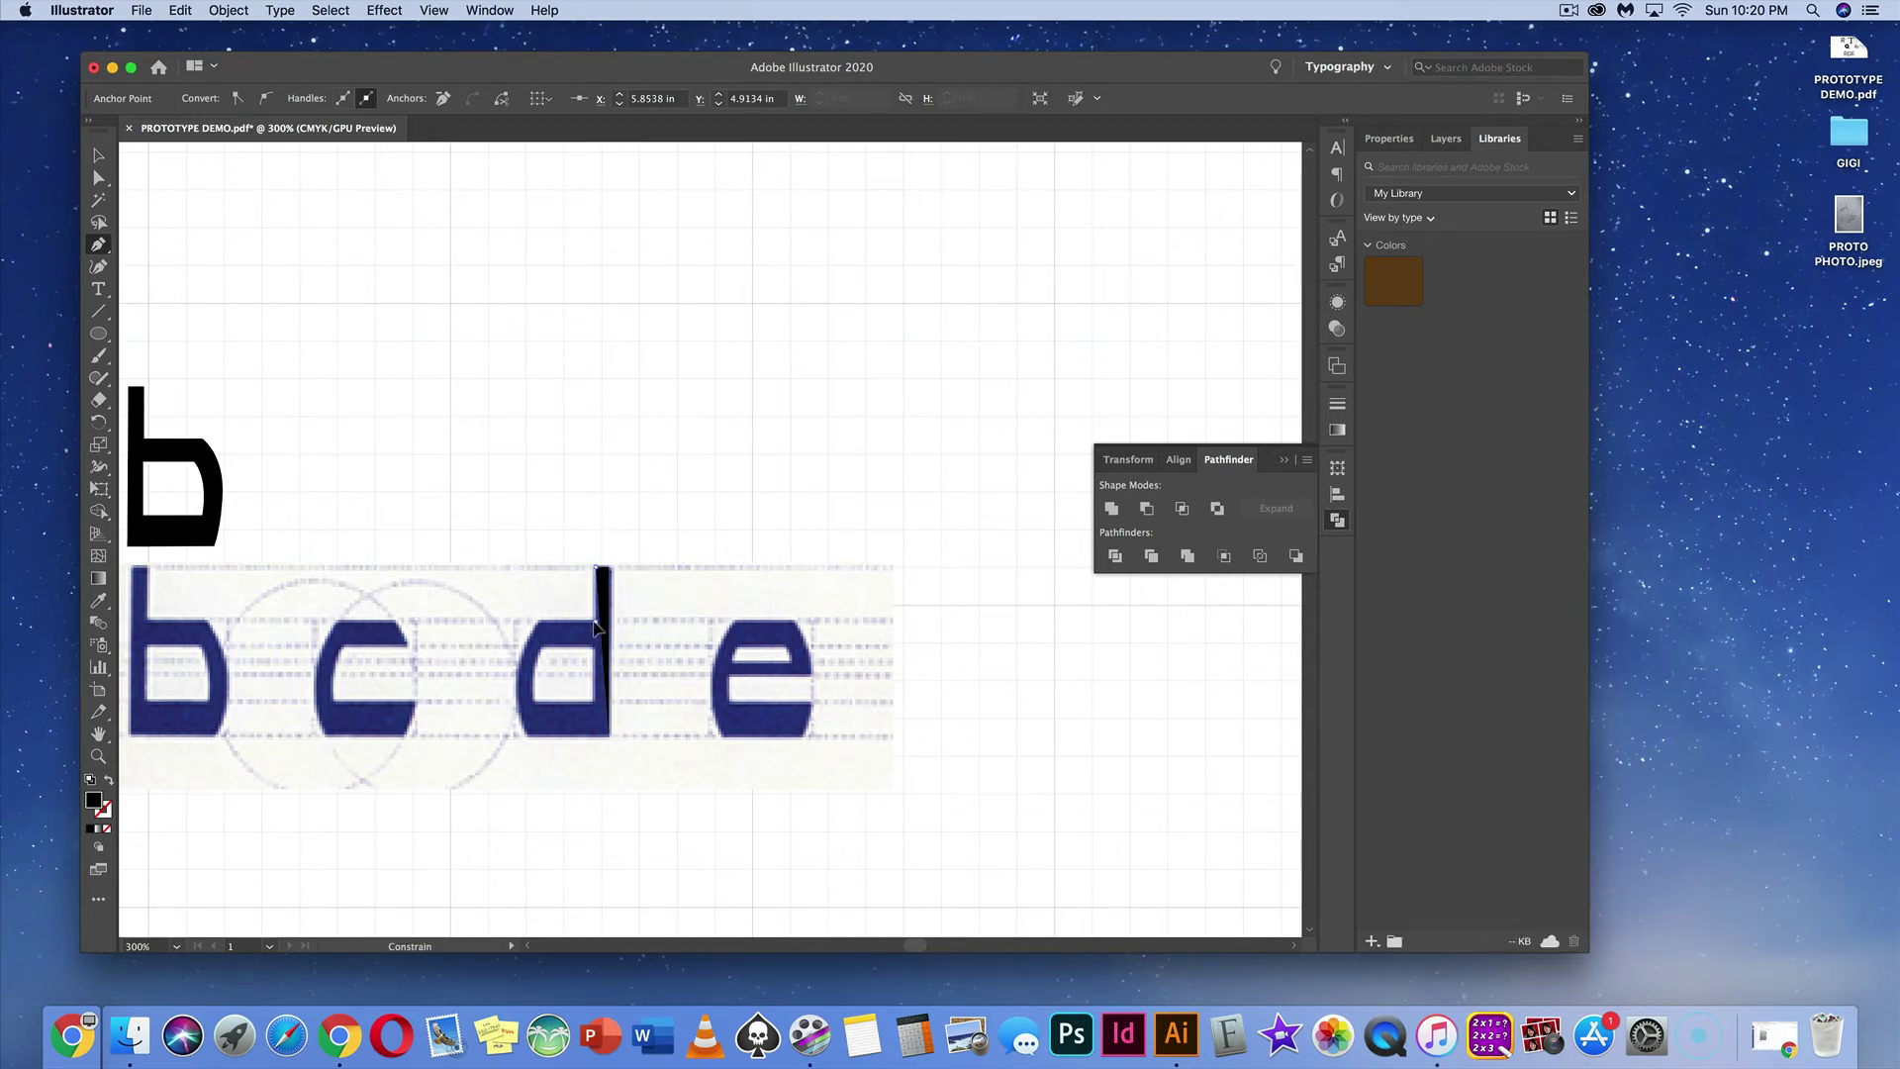
left_click(541, 623)
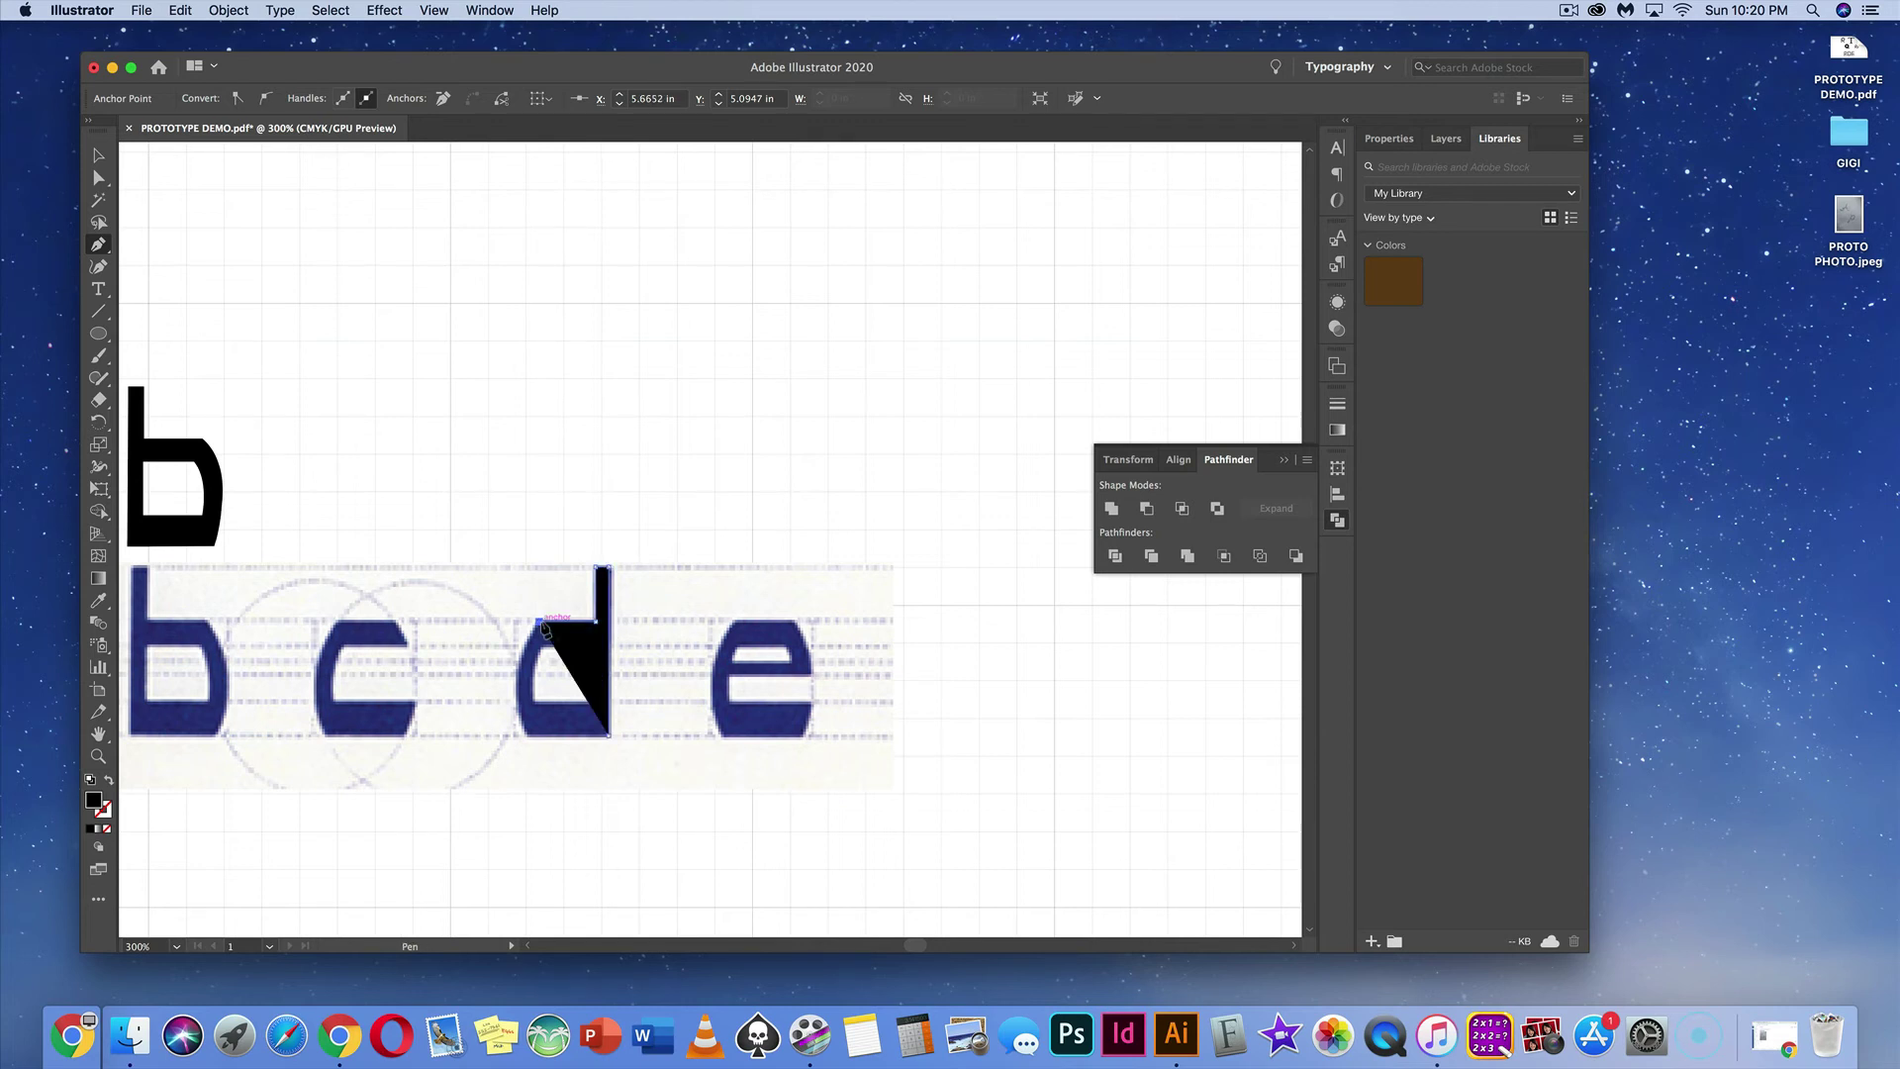
Step: Swap the path's fill to a stroke, trace the d's curved outer bowl and close the outline along the baseline
left_click(109, 780)
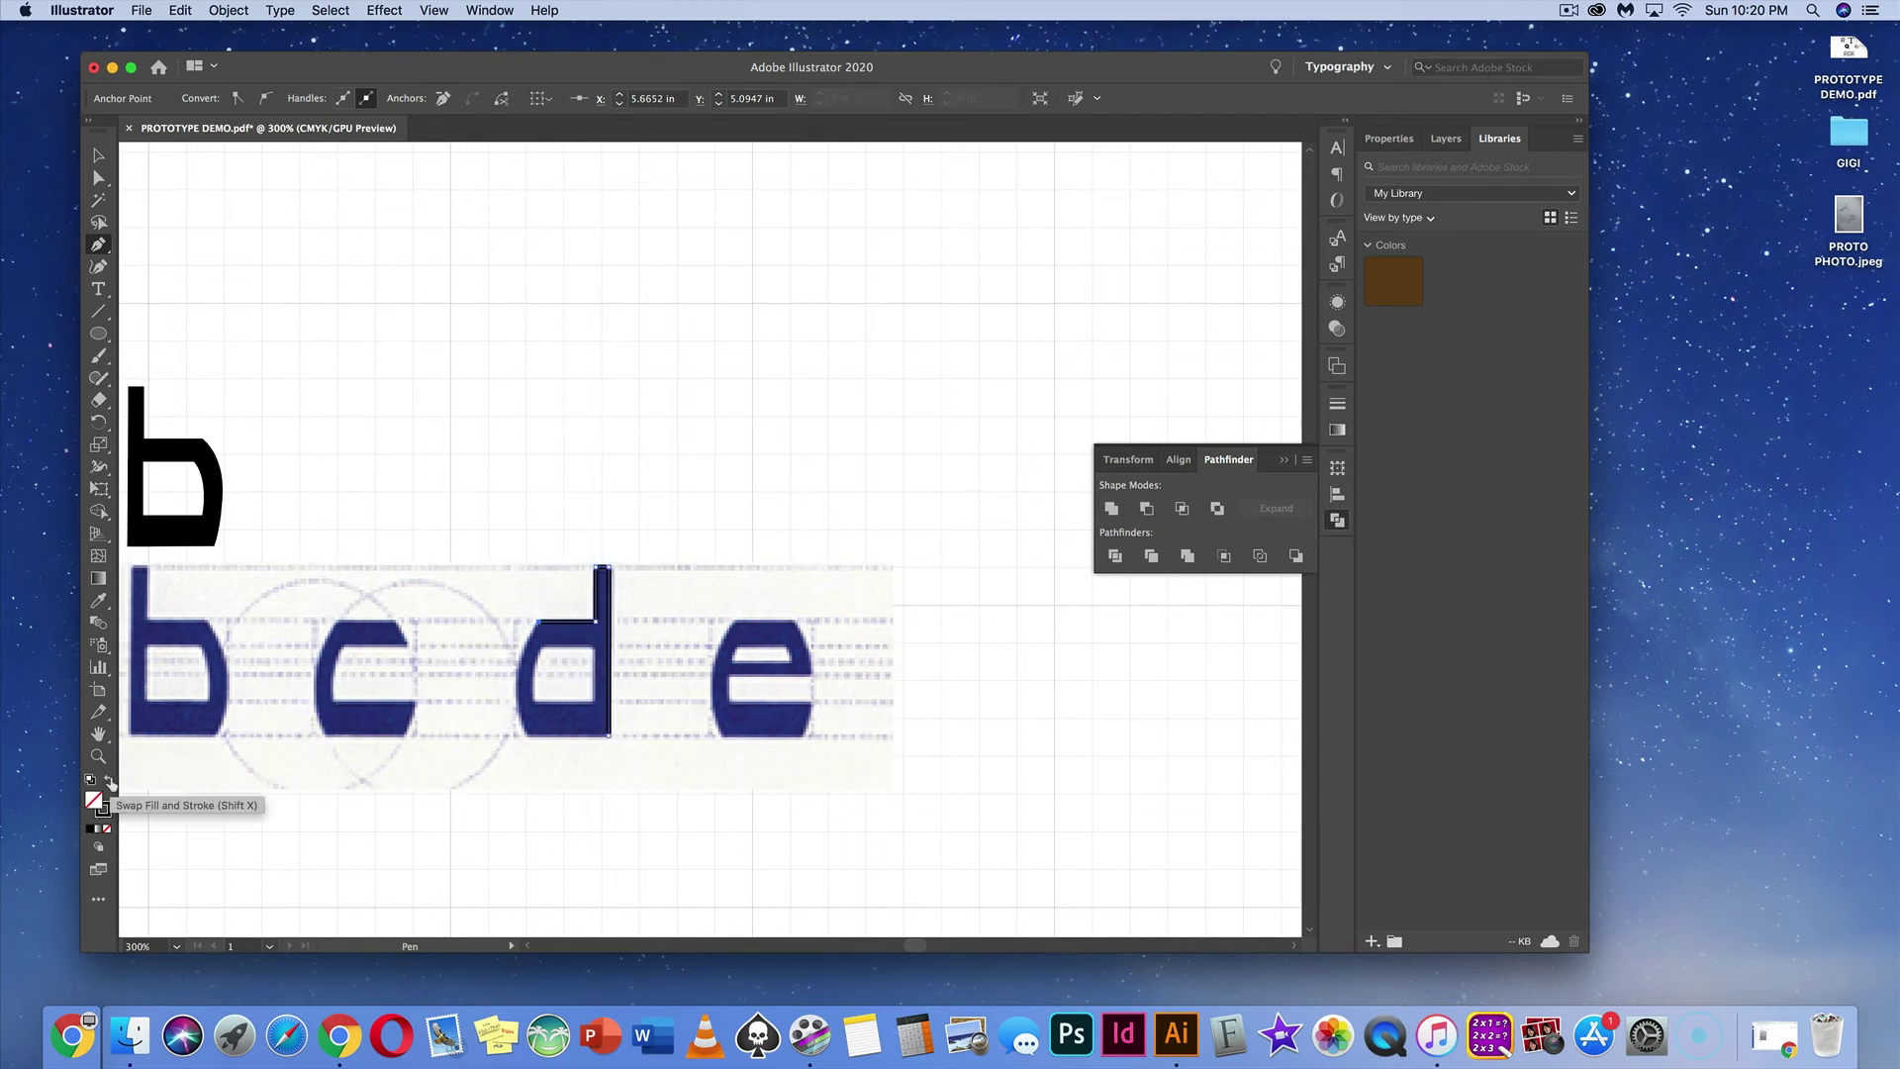
left_click(524, 662, "super")
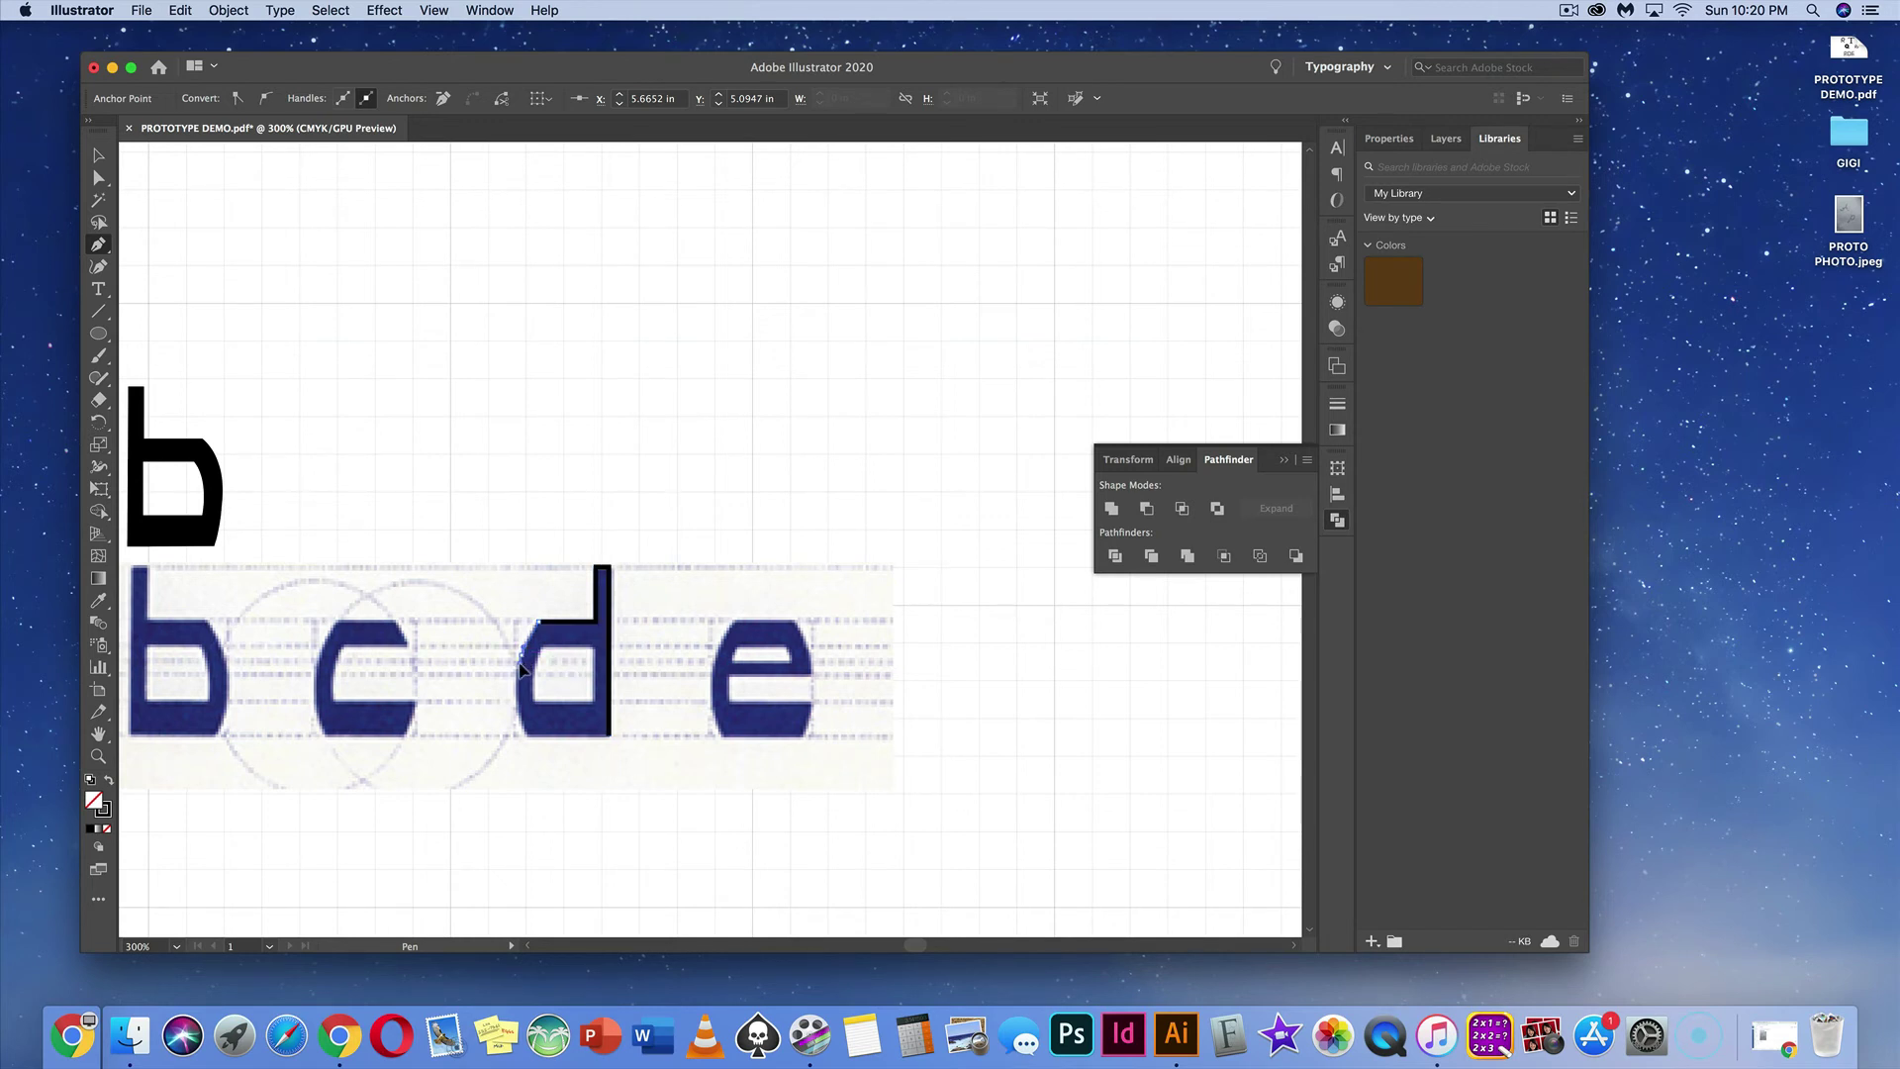
left_click_drag(520, 662, 522, 723)
left_click(525, 733)
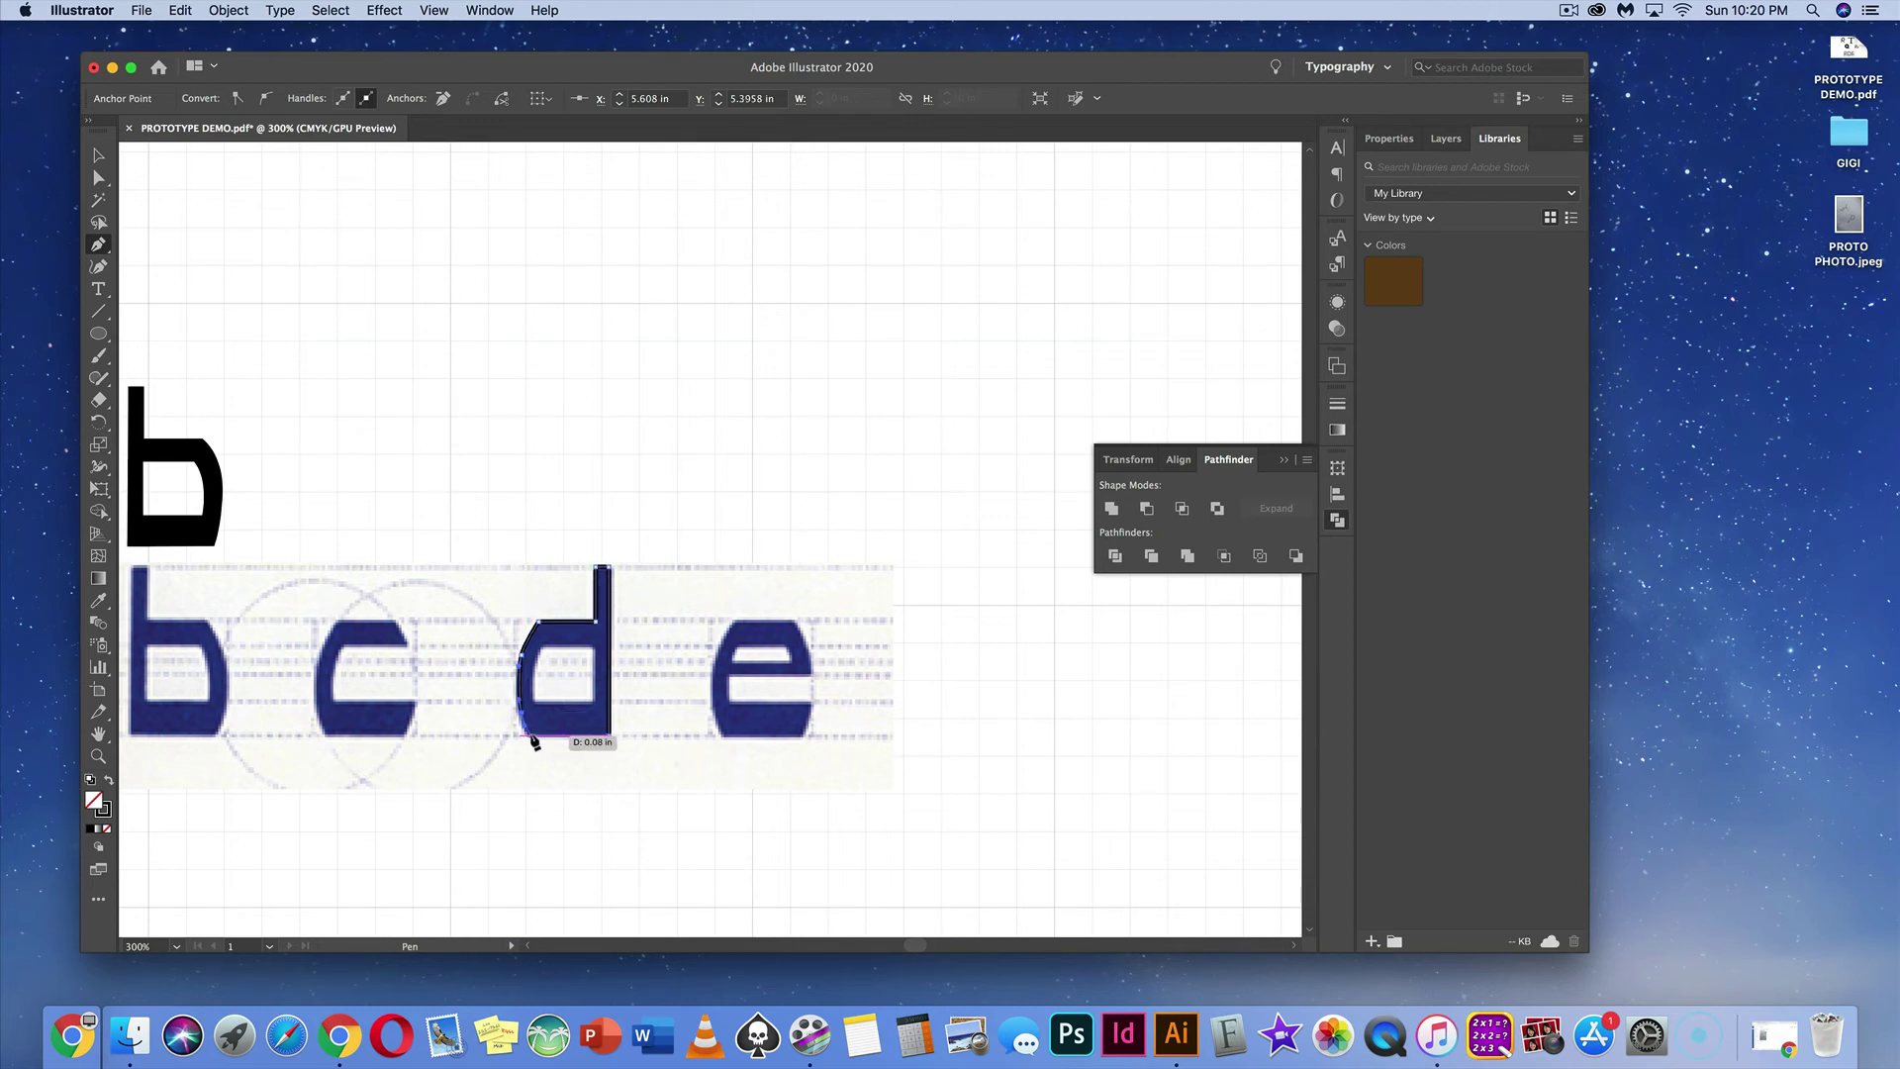
left_click(609, 737)
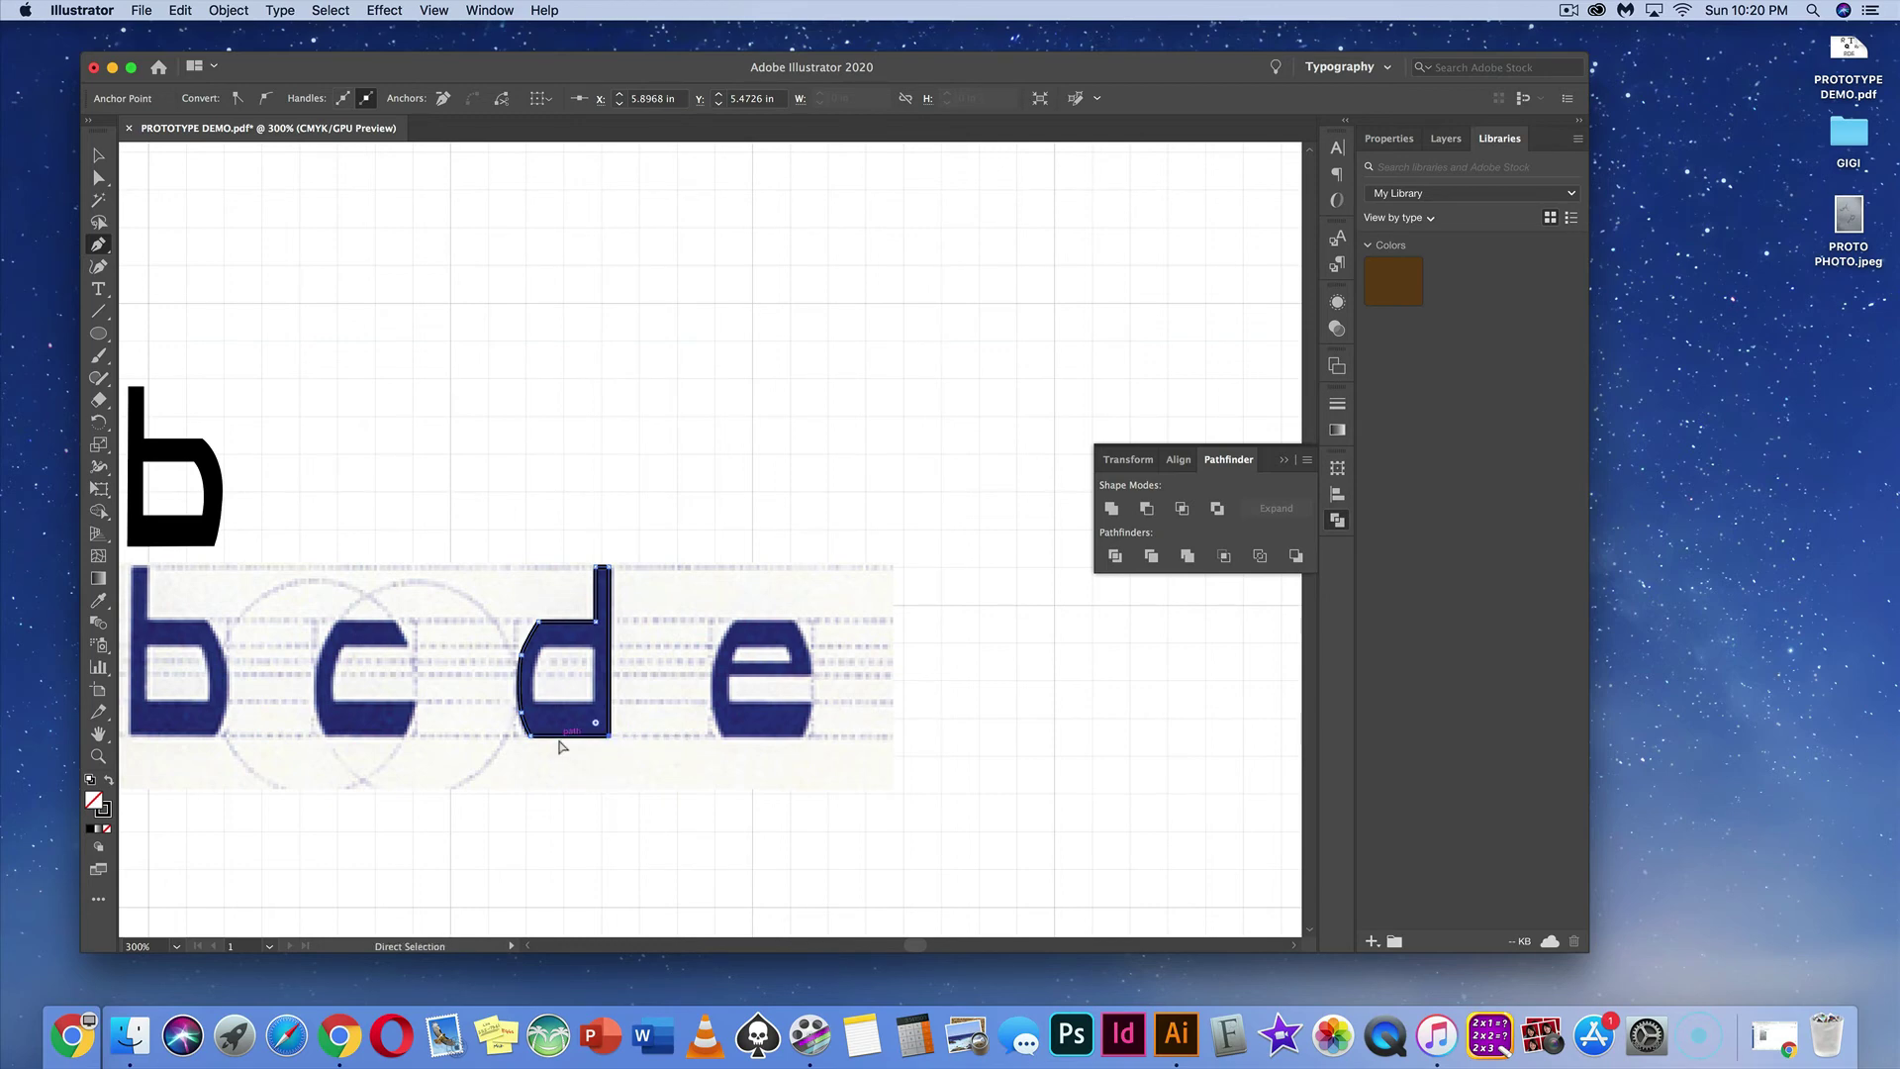
Step: Trace the inner counter of the scanned d as a separate closed Pen path with a curved left side
key("super+equal")
key("super+equal")
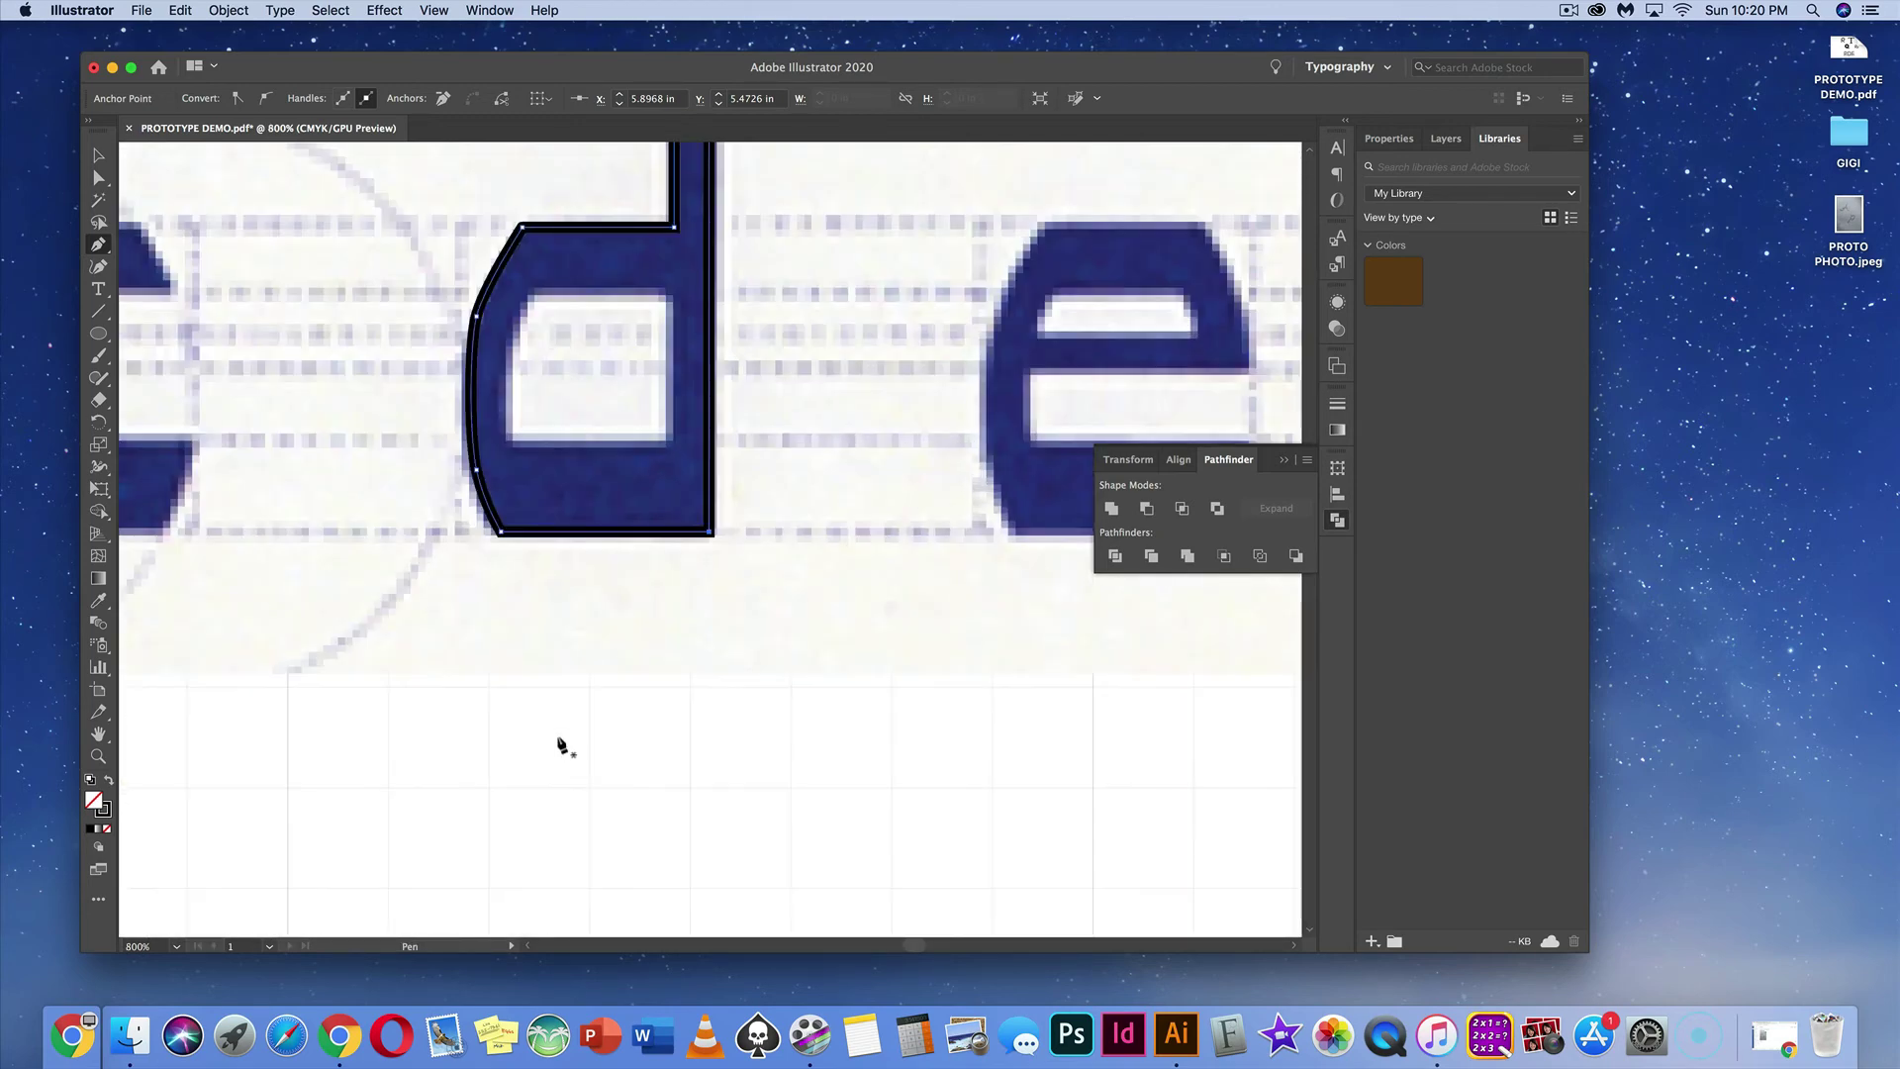
scroll(654, 630, "up", 5)
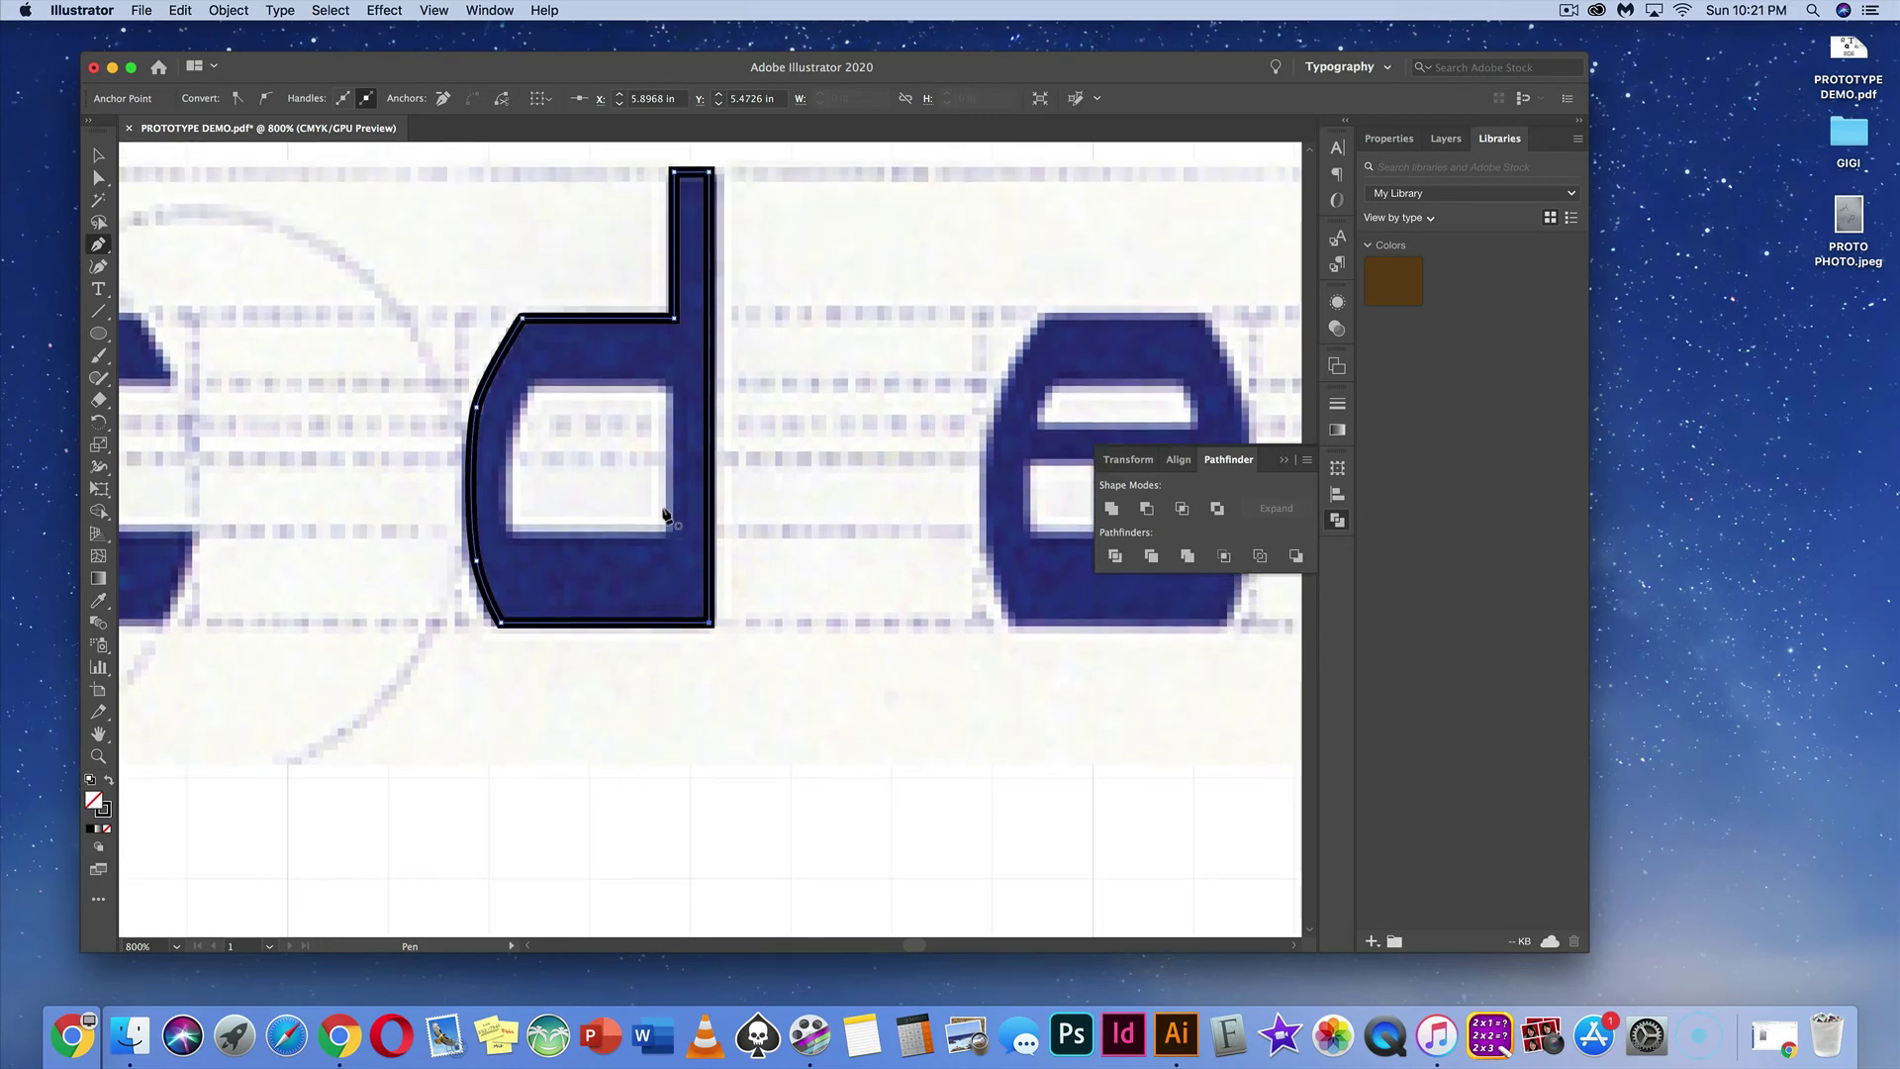
left_click(671, 386)
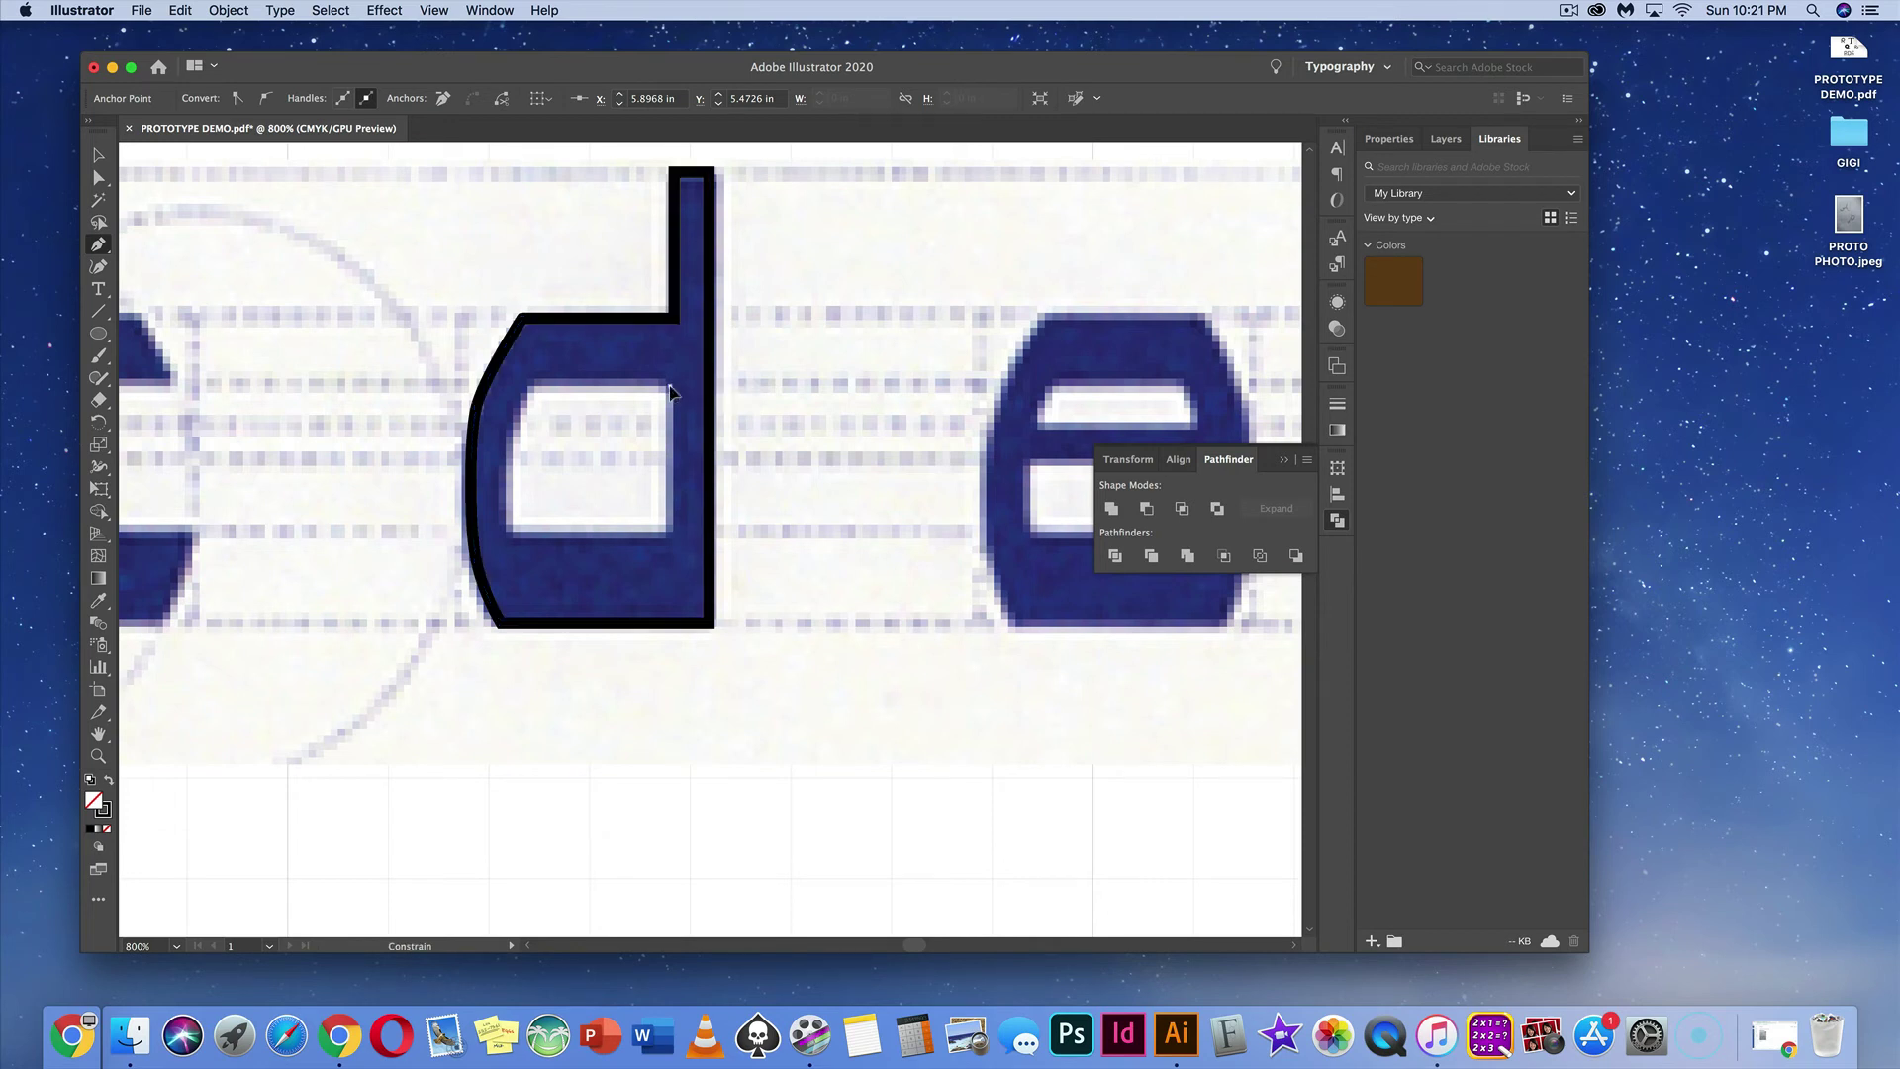
left_click(670, 533)
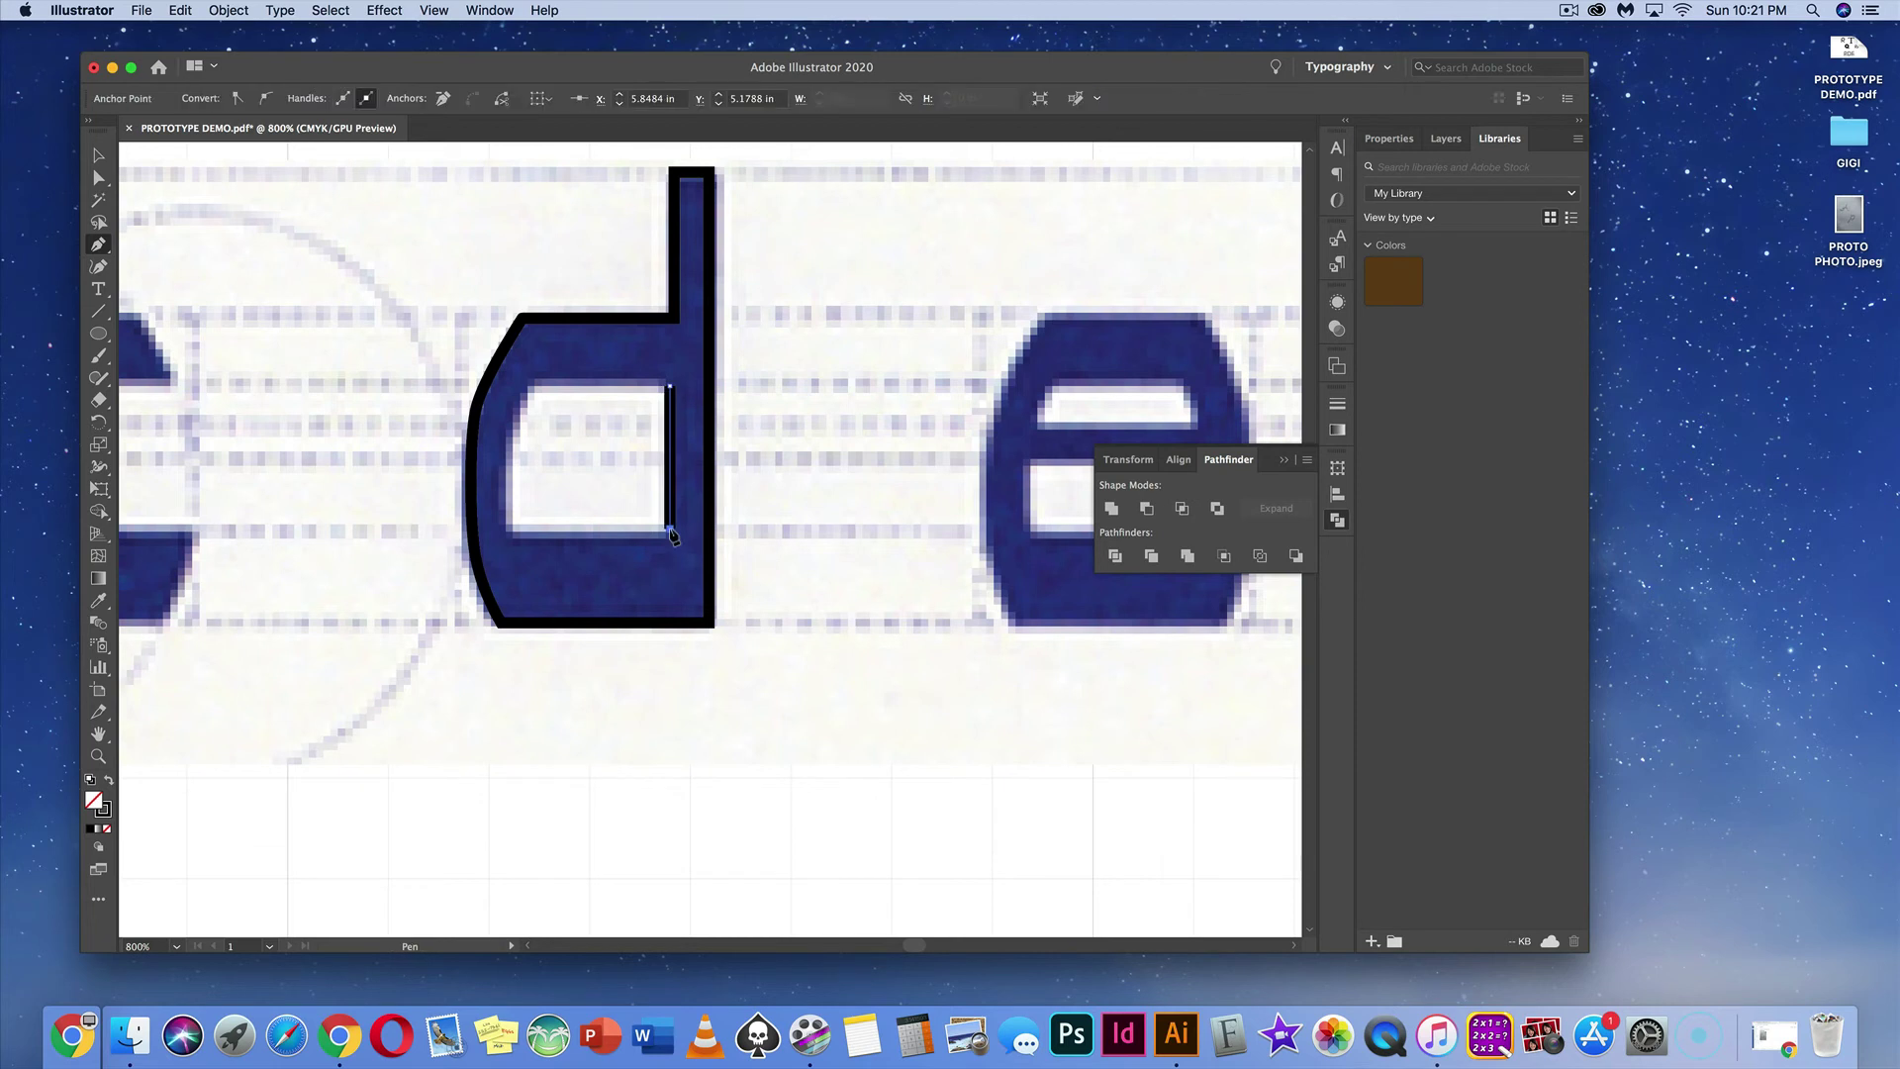
left_click(513, 533)
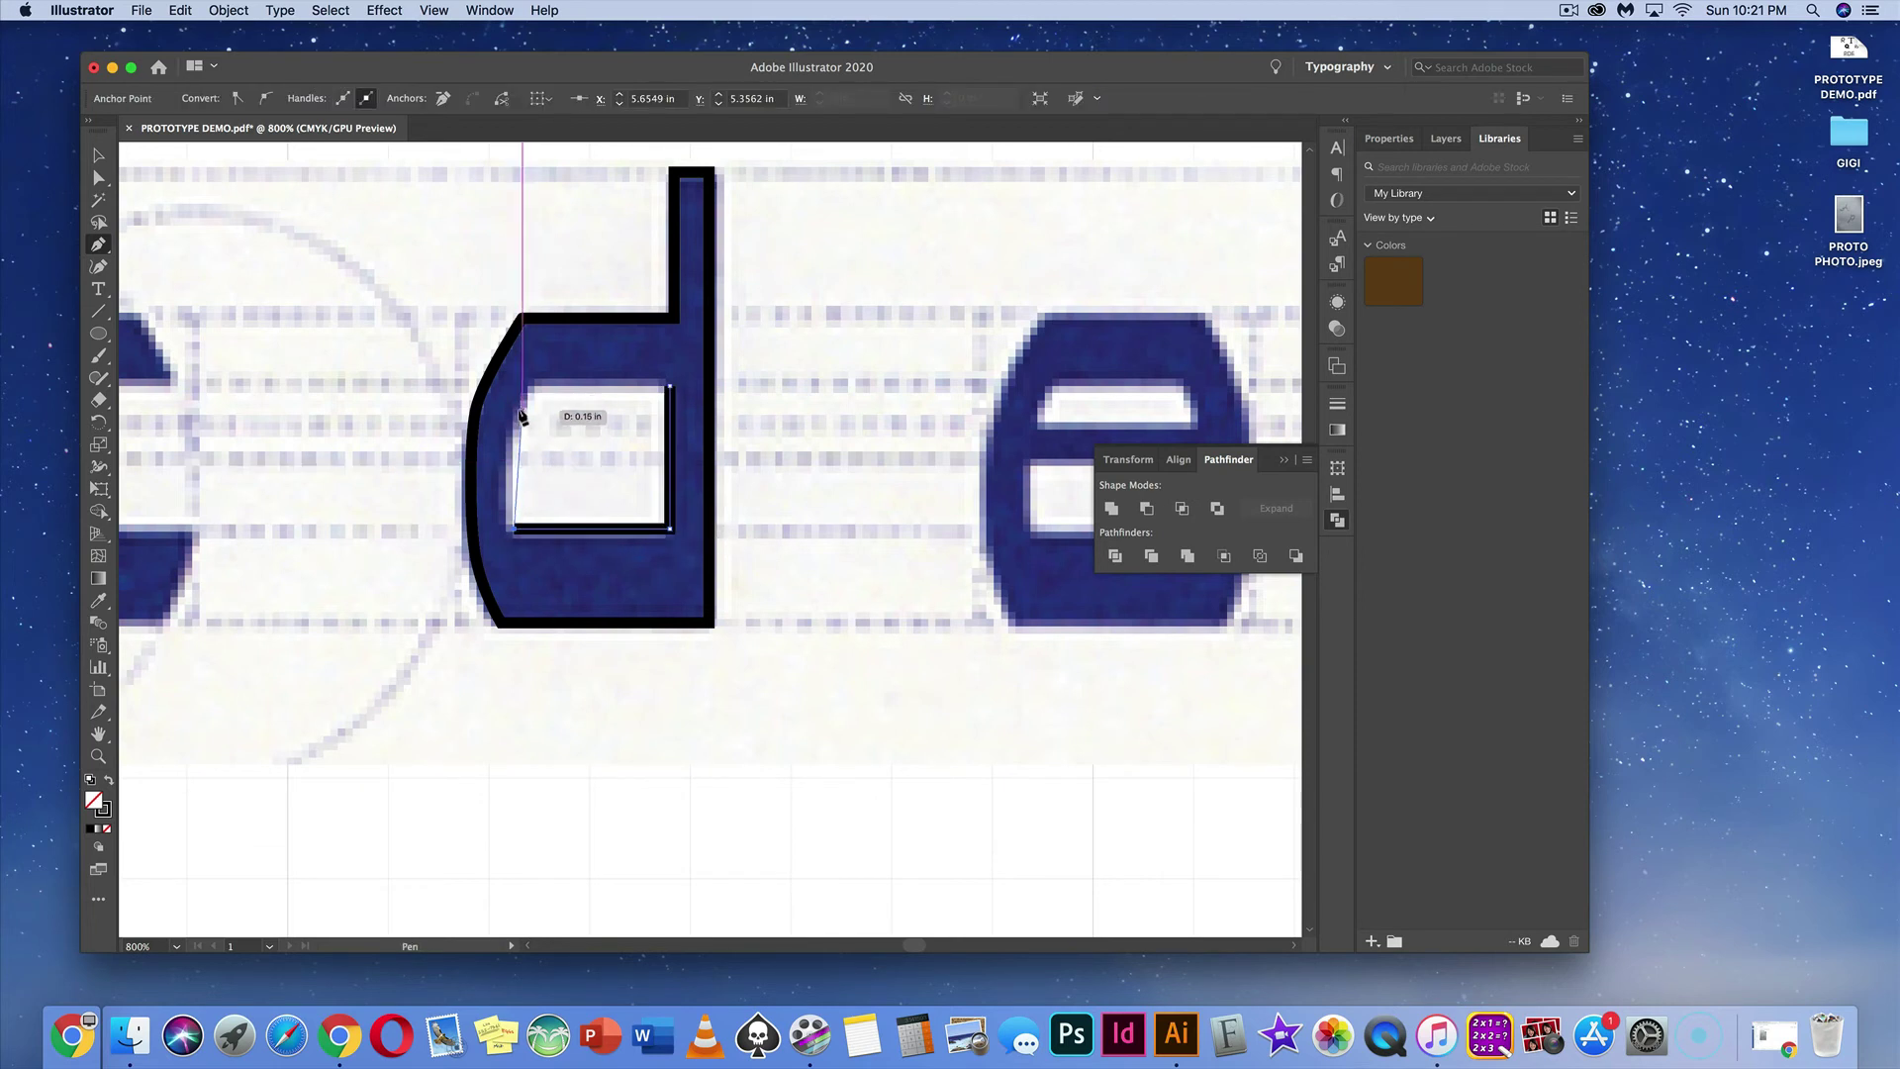
left_click_drag(533, 387, 577, 336)
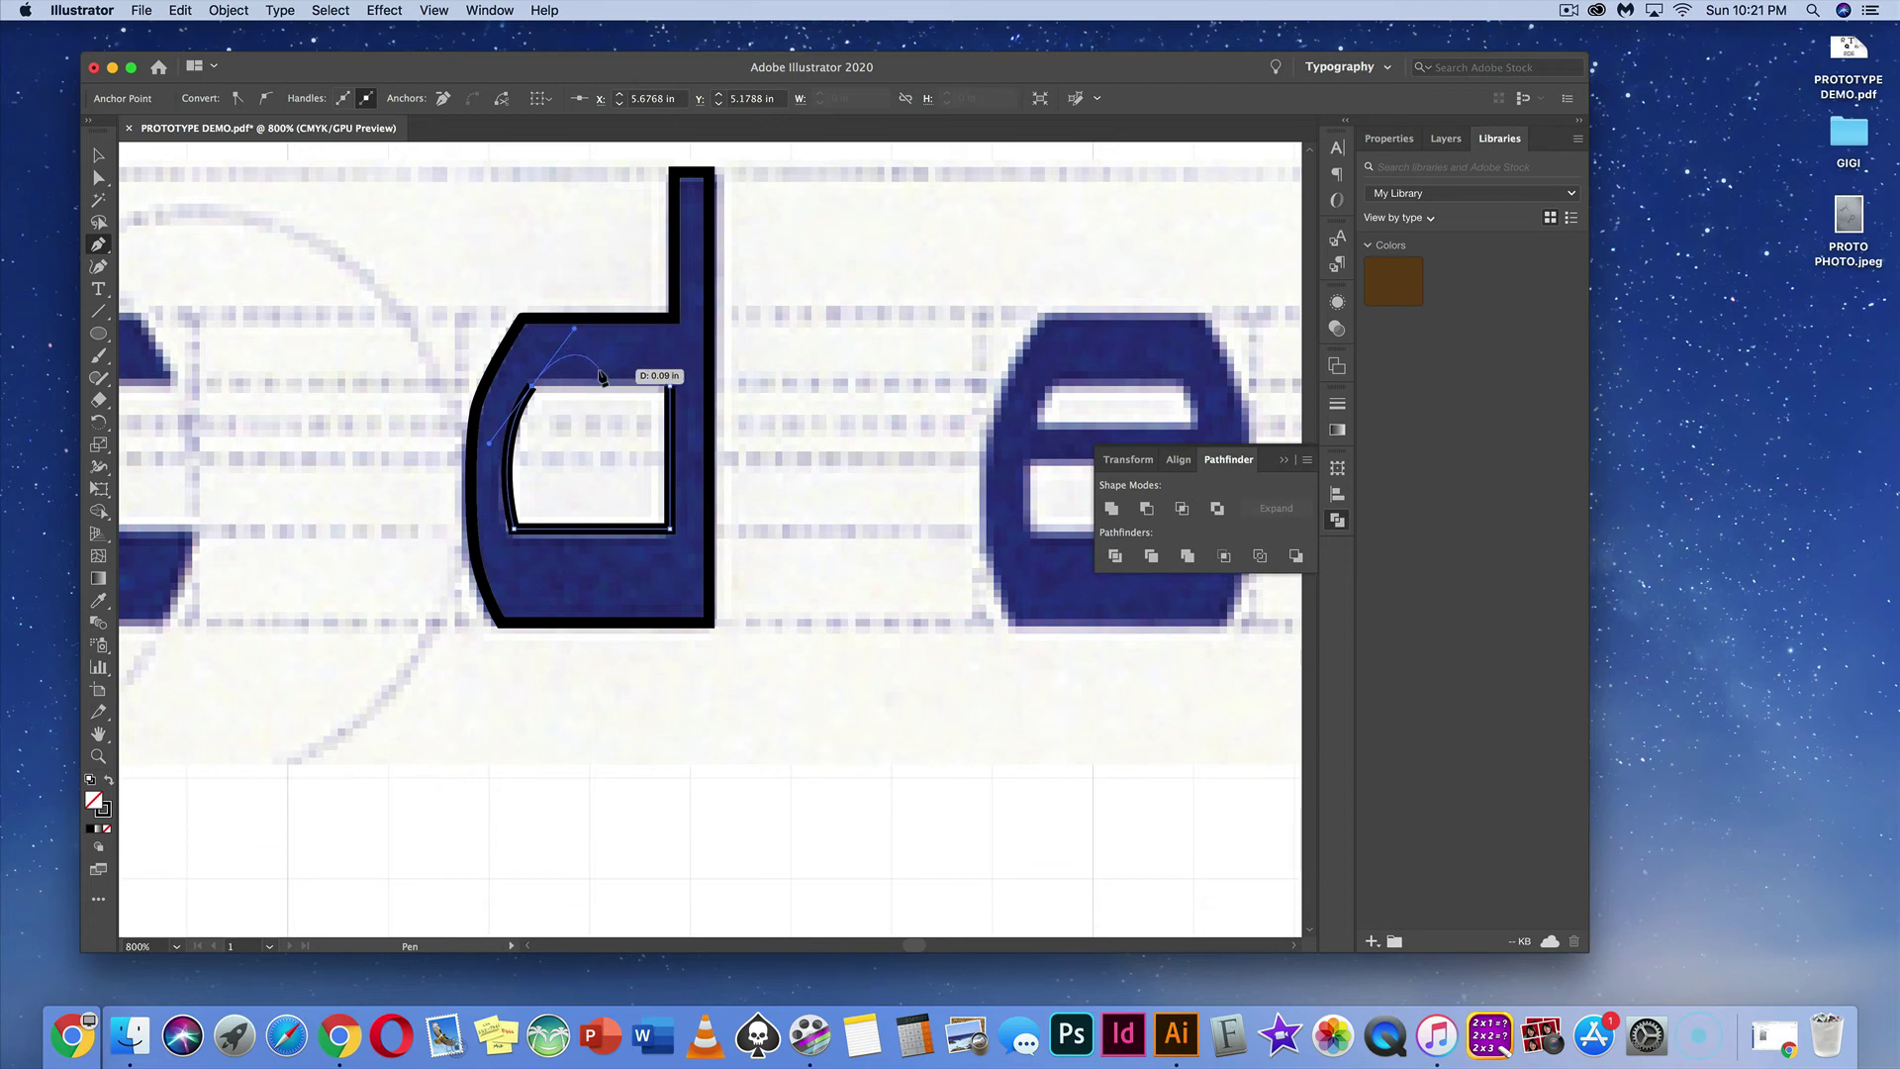
left_click(536, 395)
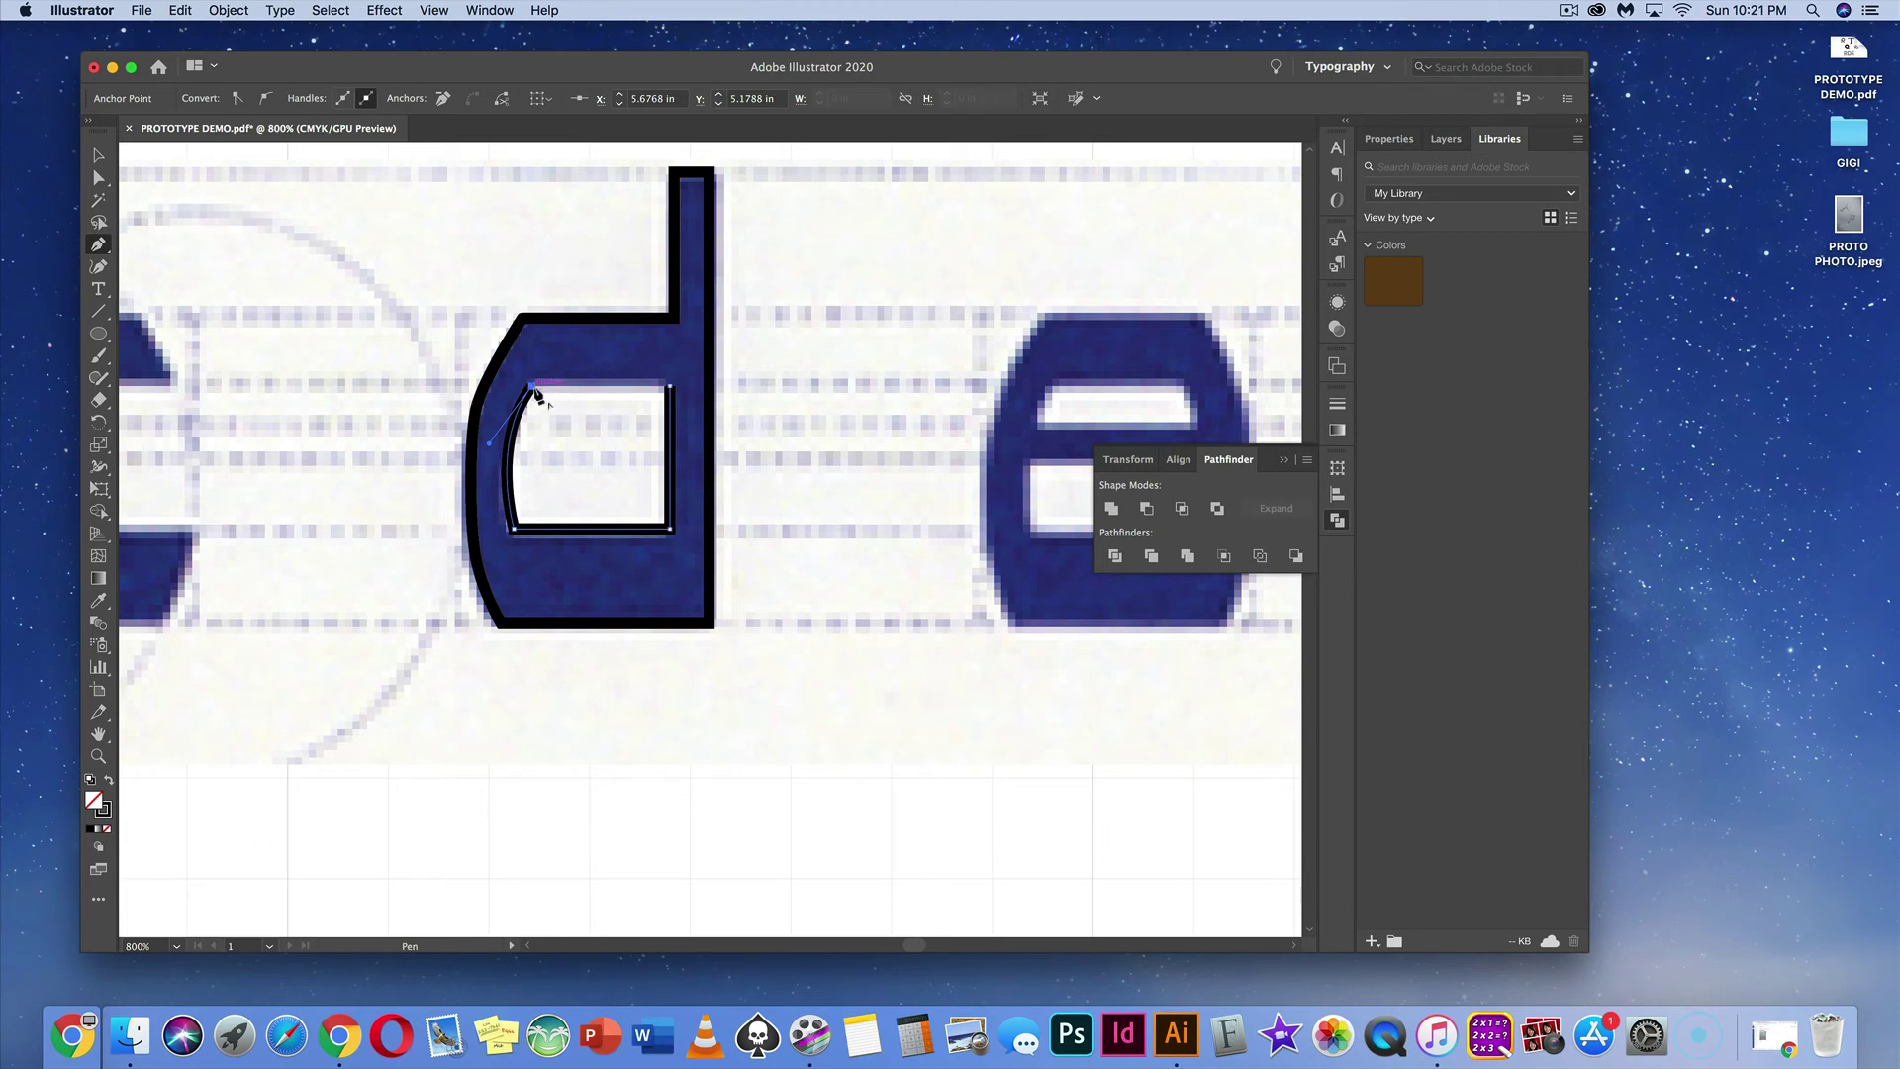
left_click(670, 387)
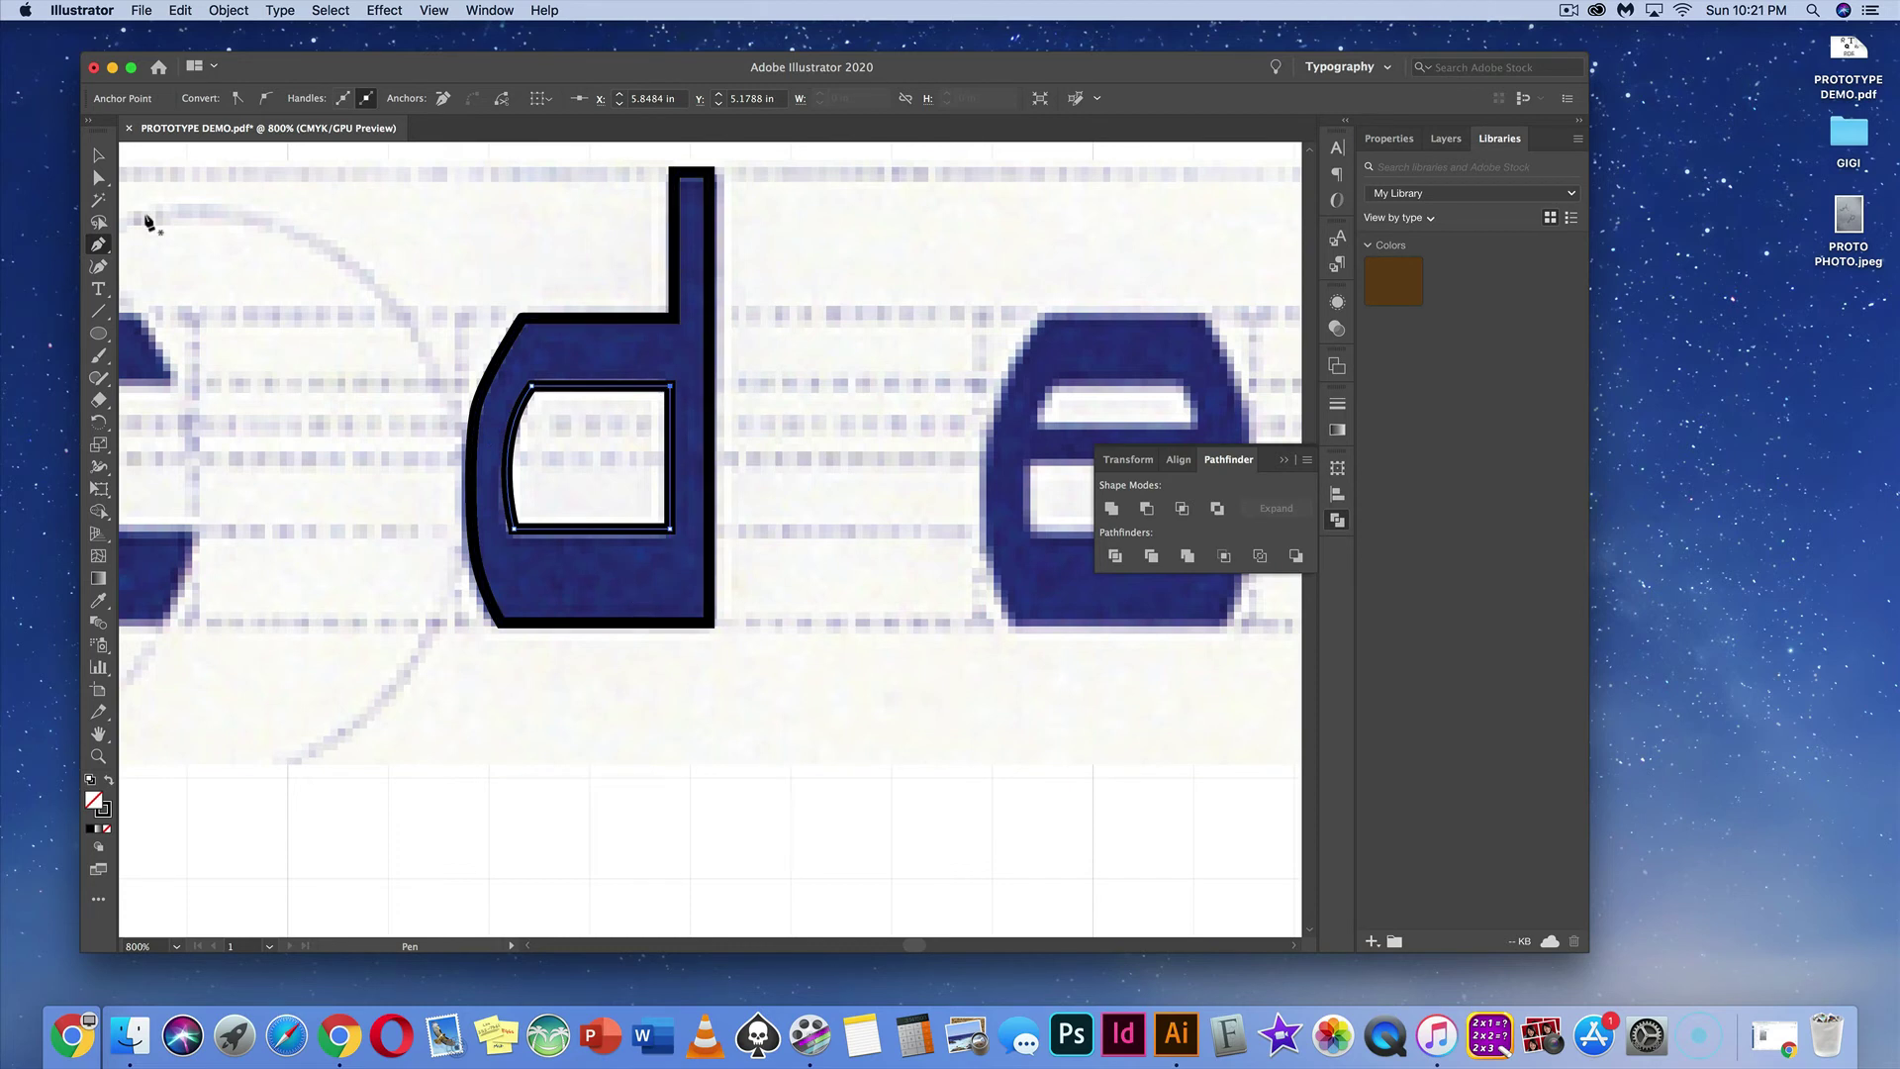
Step: Select the scanned alphabet image behind the d tracing and lock it
left_click(98, 157)
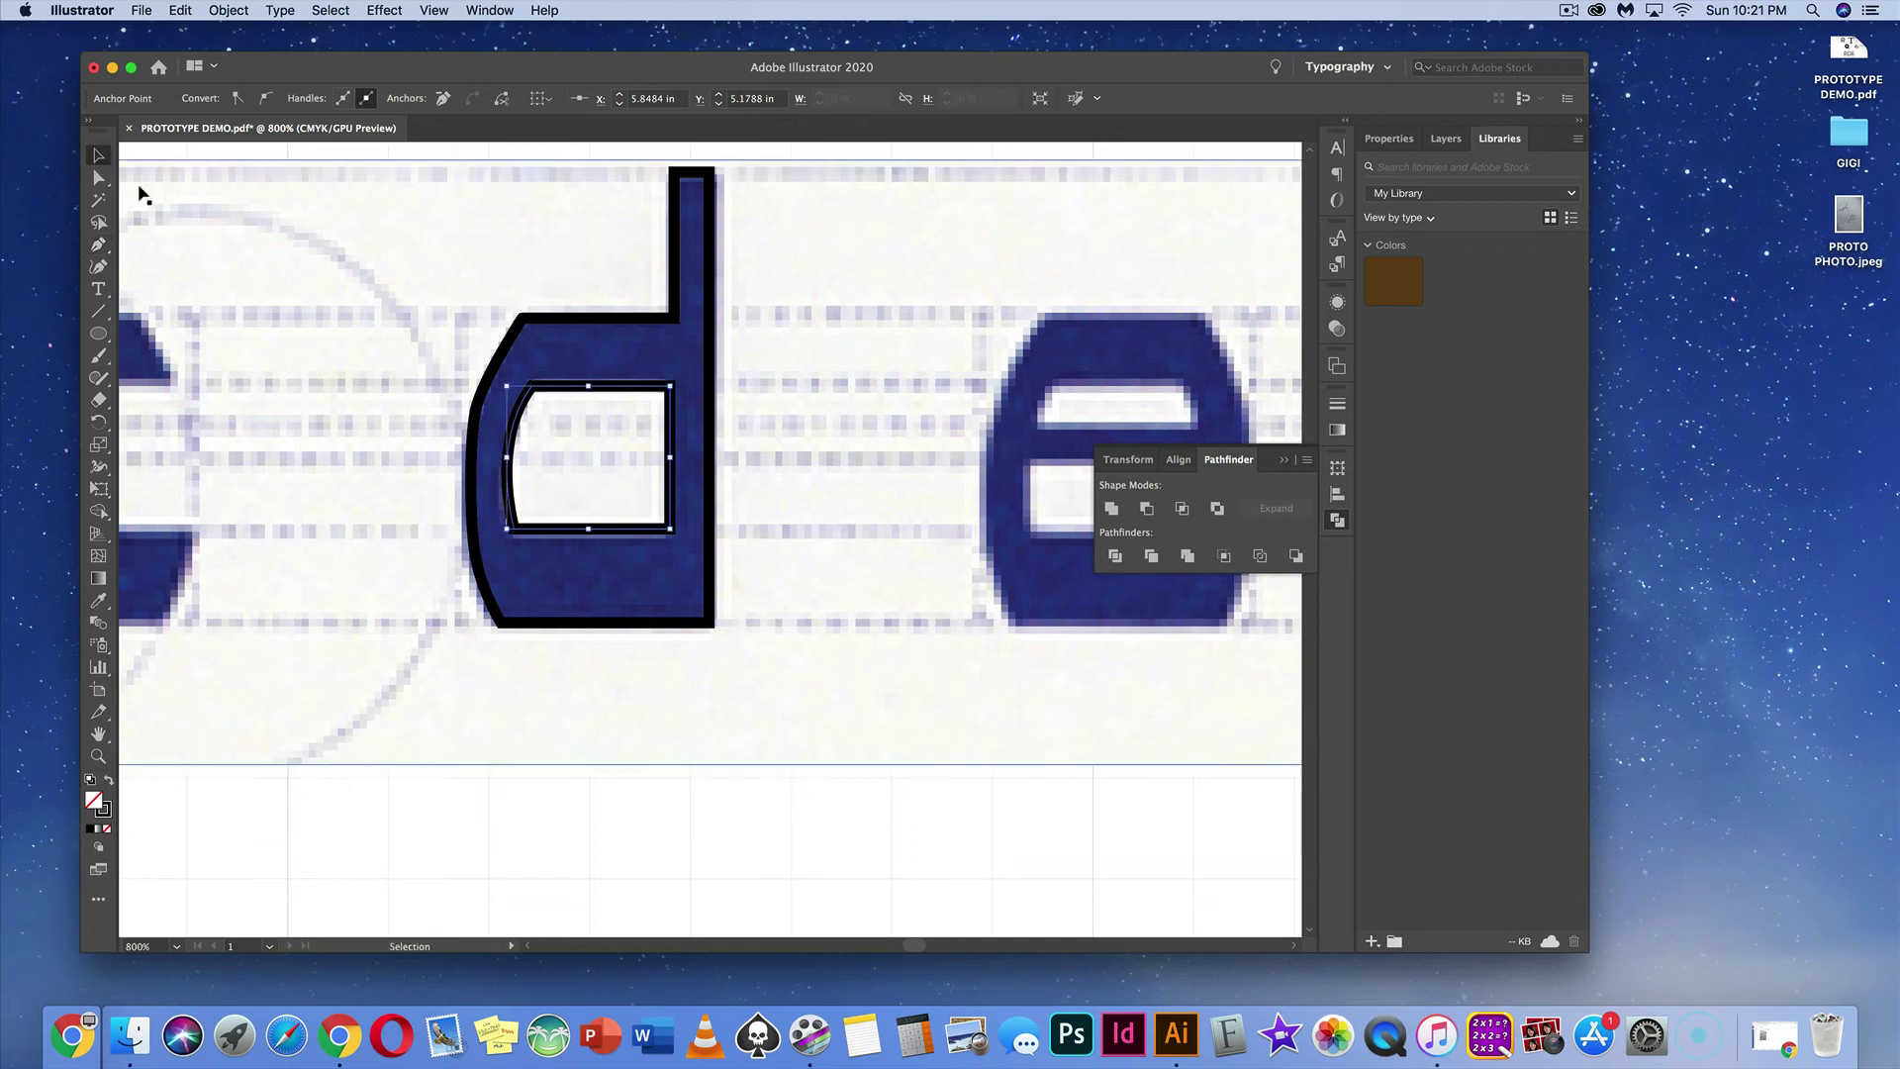
left_click(590, 322)
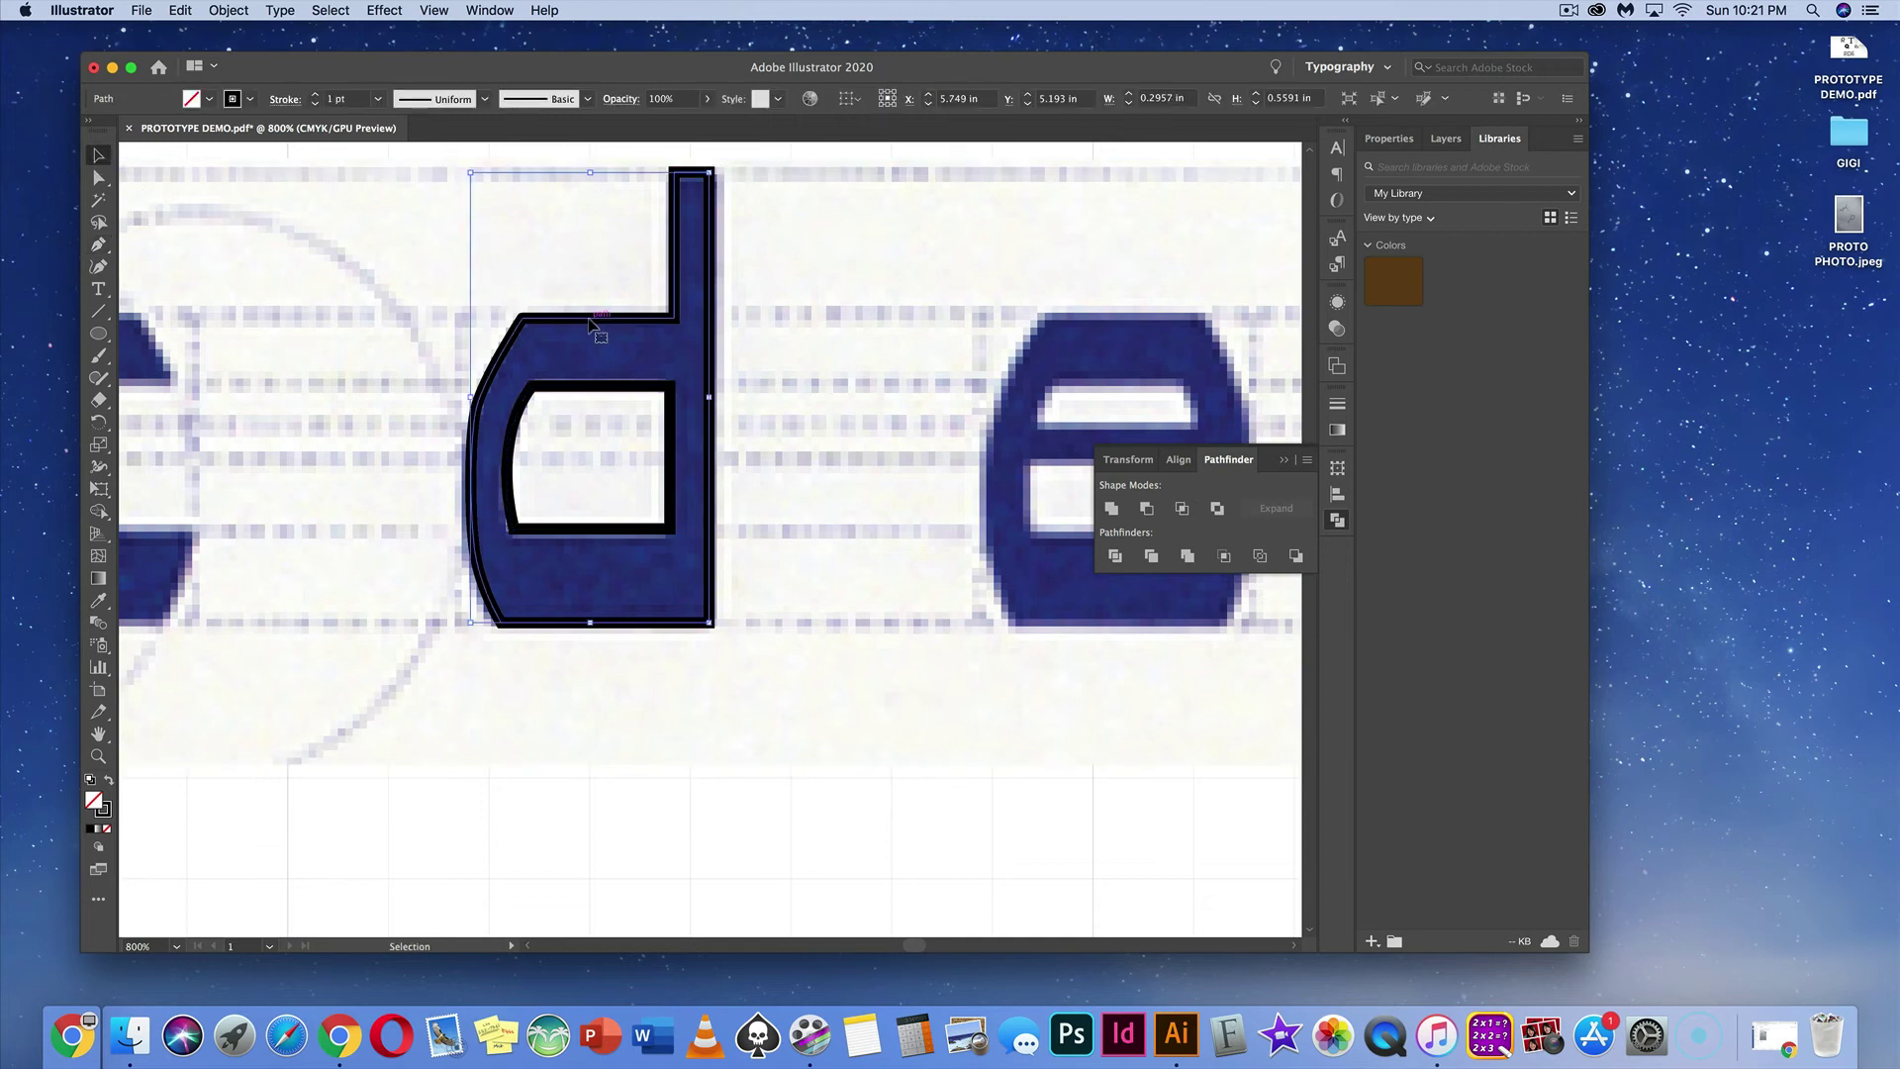
left_click(770, 443)
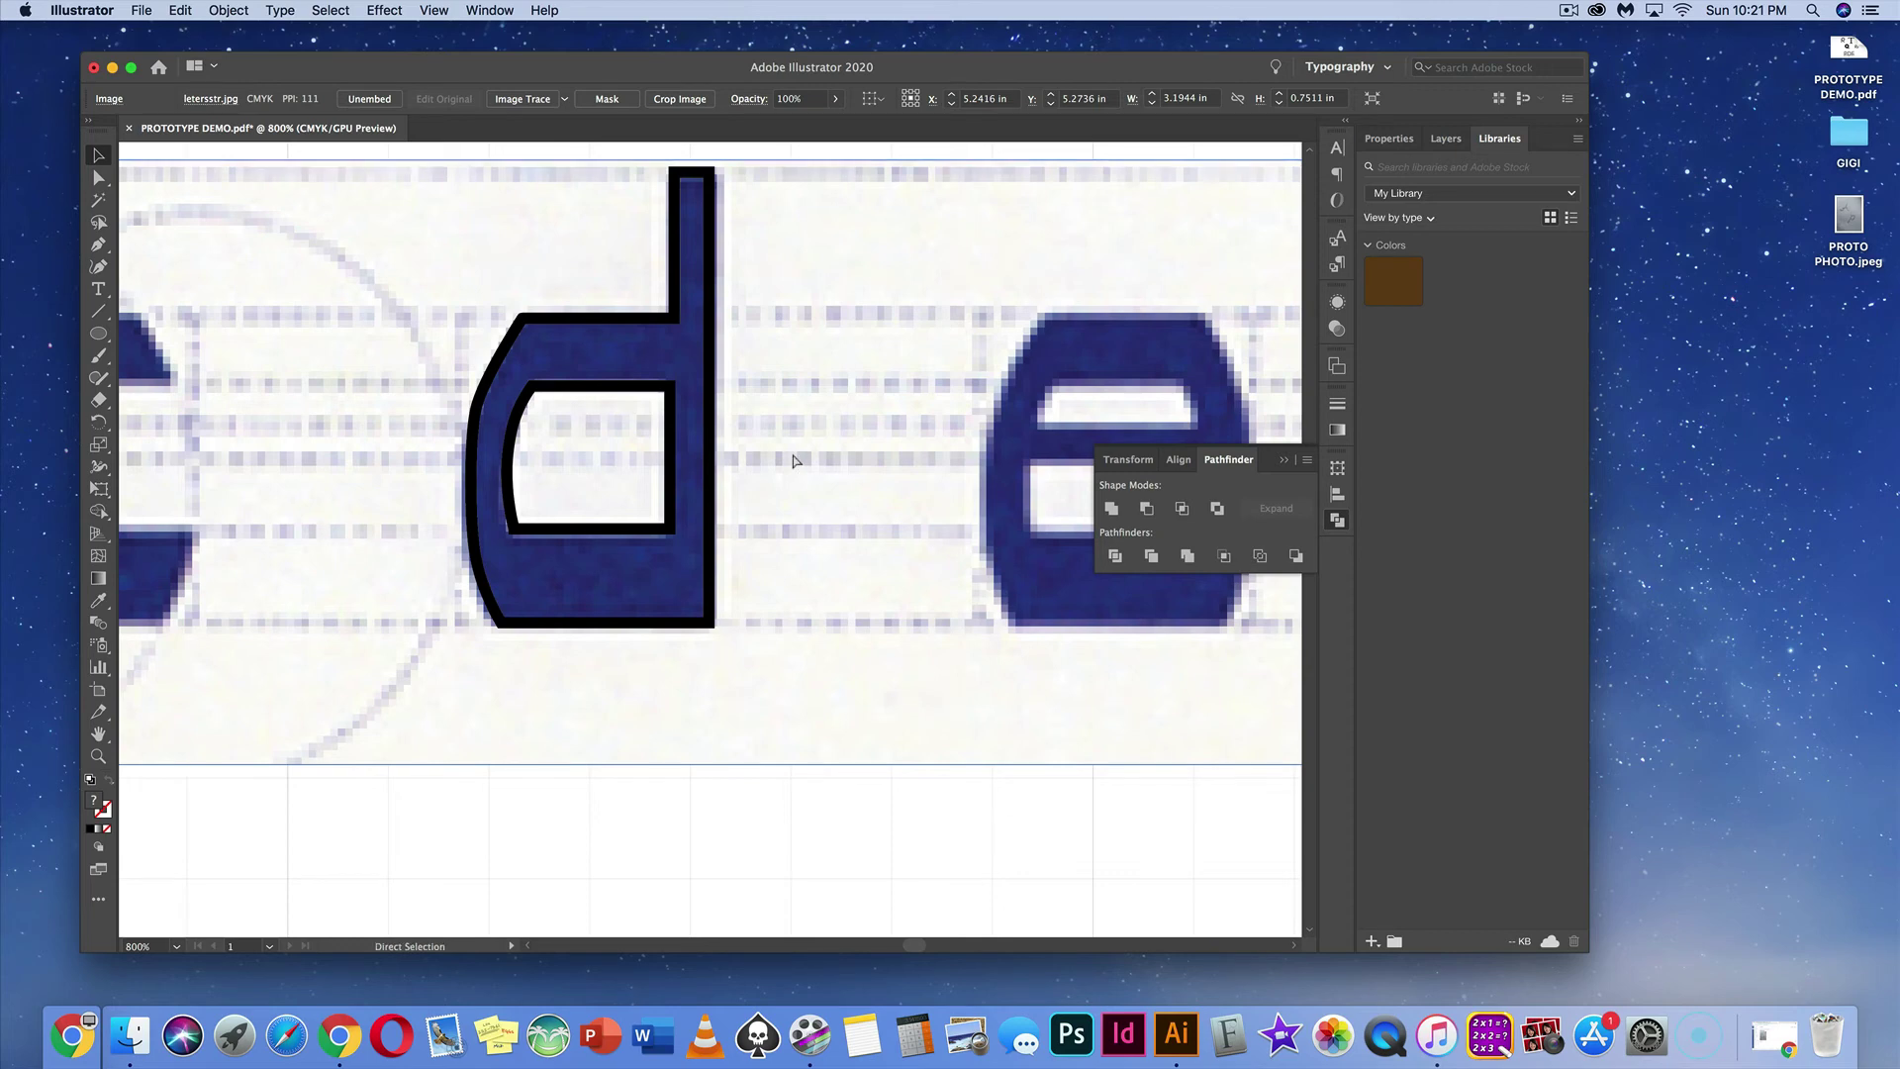
key("super+minus")
key("super+minus")
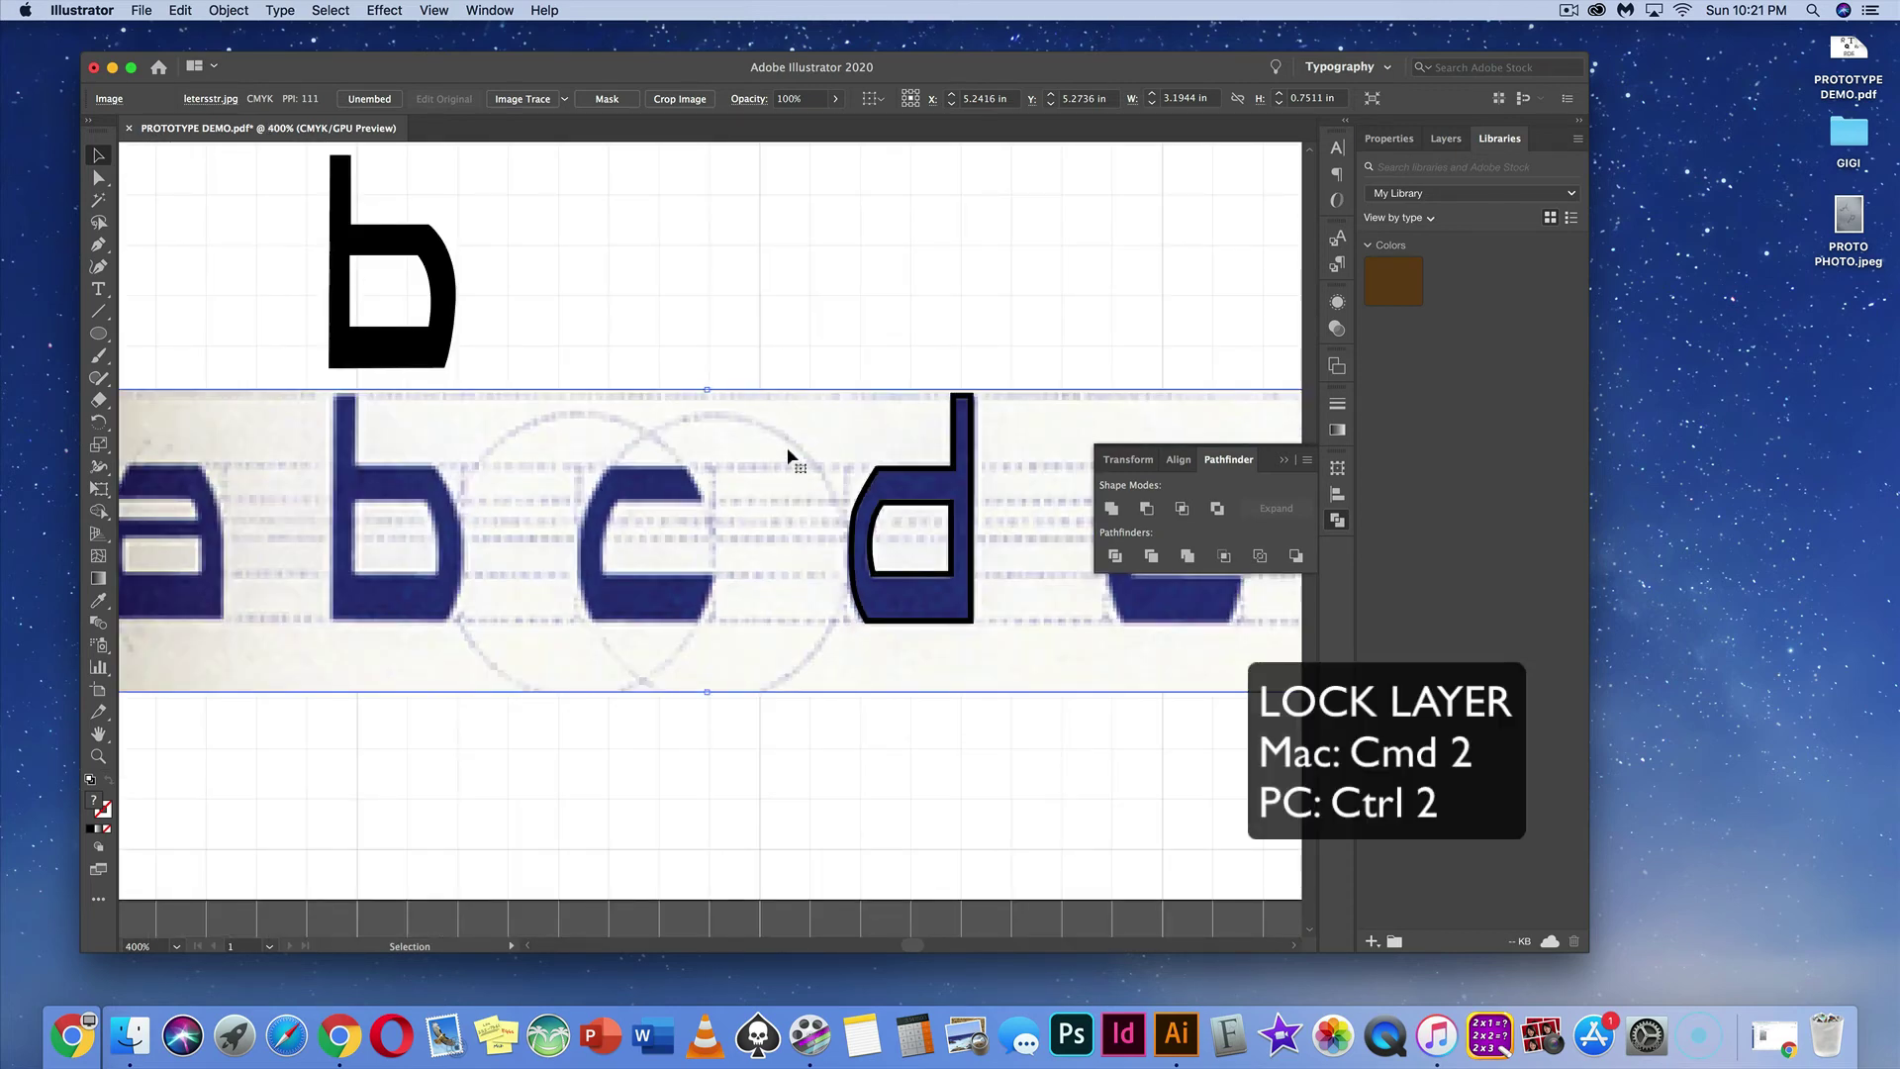
key("super+2")
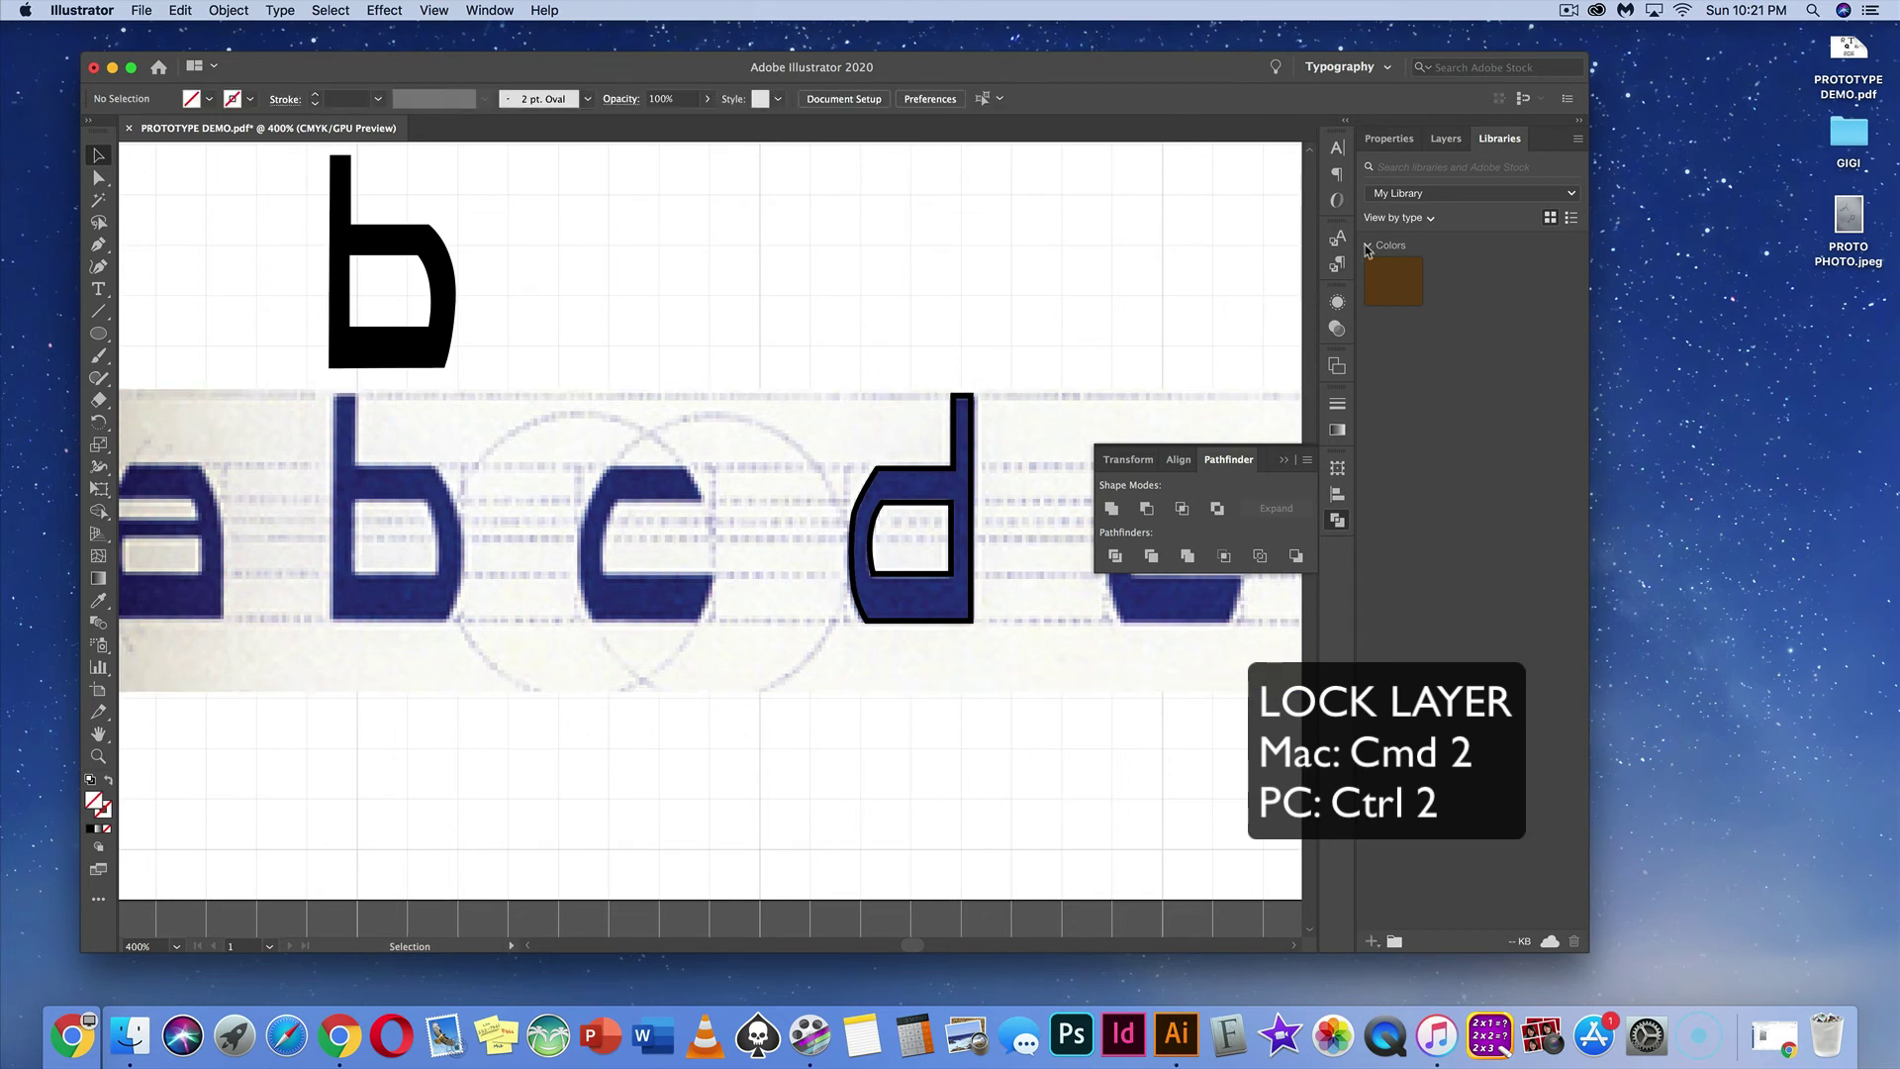
Step: Expand Layer 1's contents, unlock the scanned image, select it on the artboard and lock it again
left_click(1443, 139)
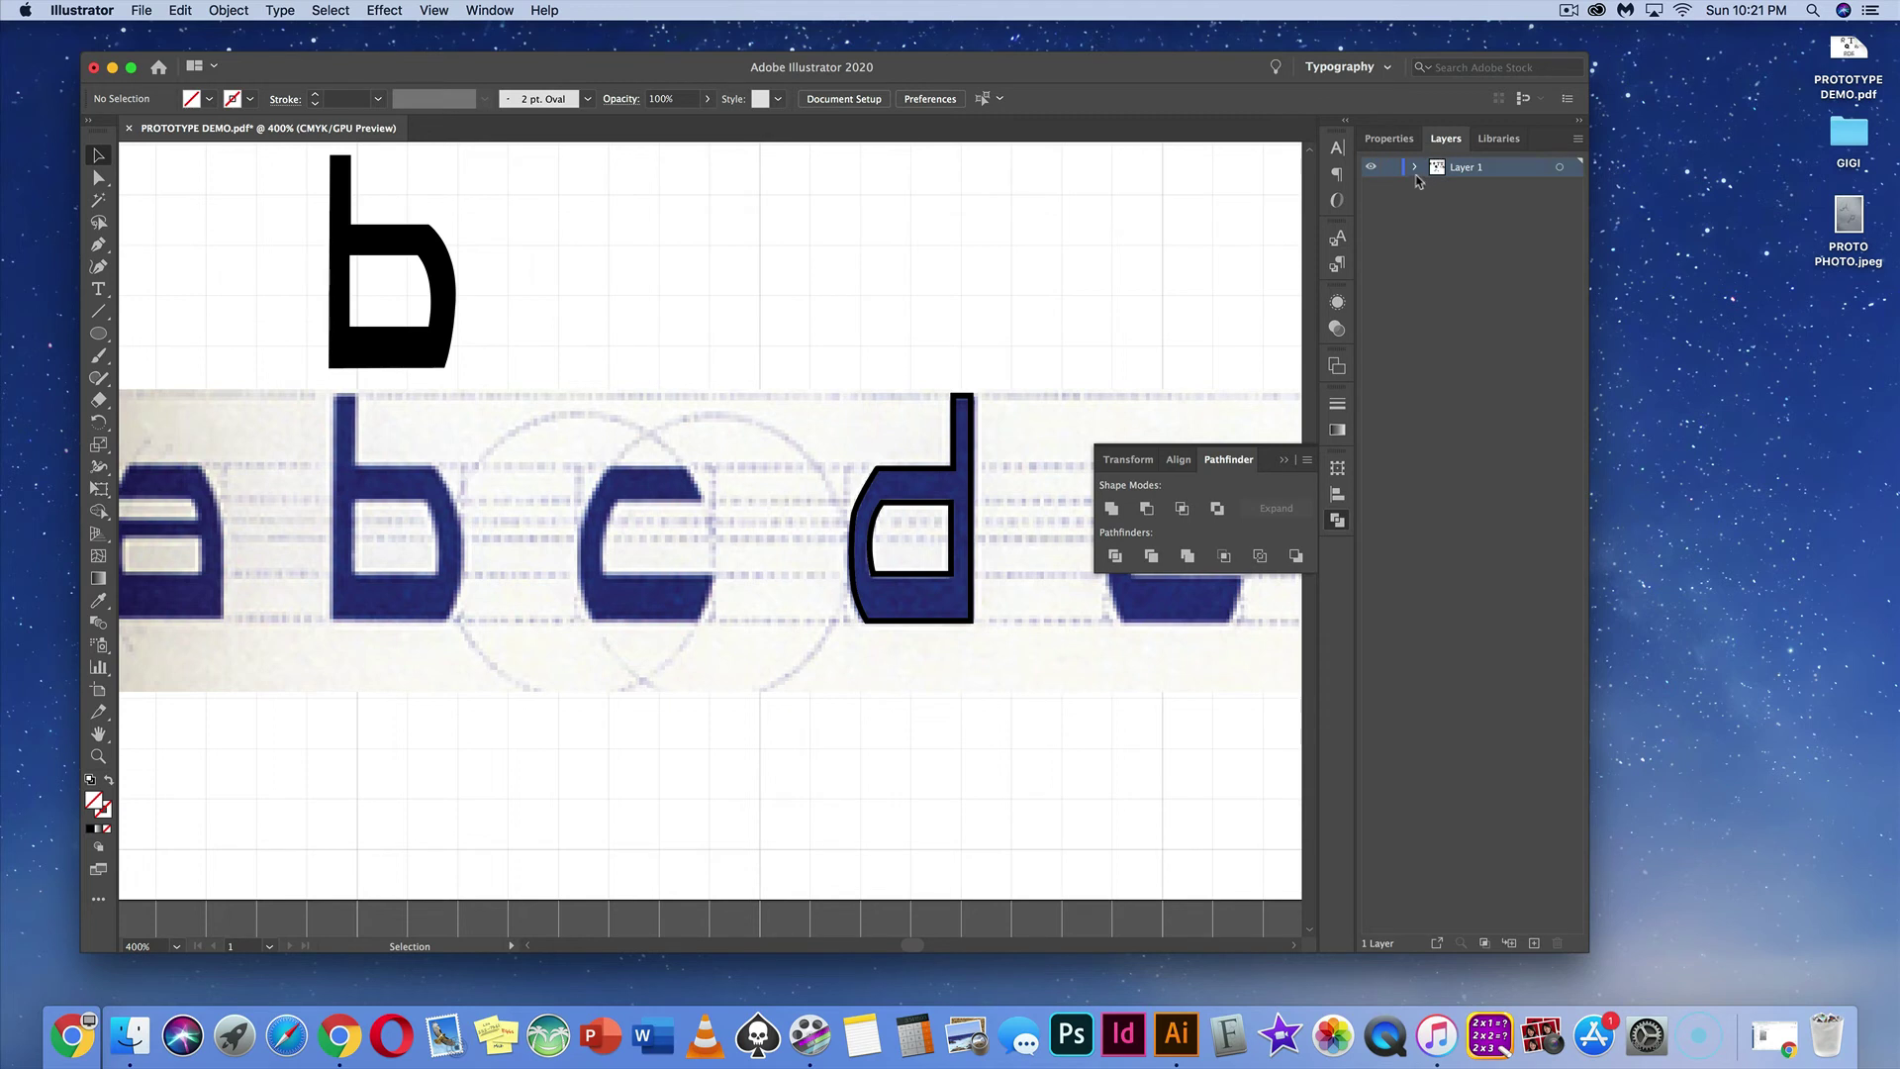
left_click(1415, 168)
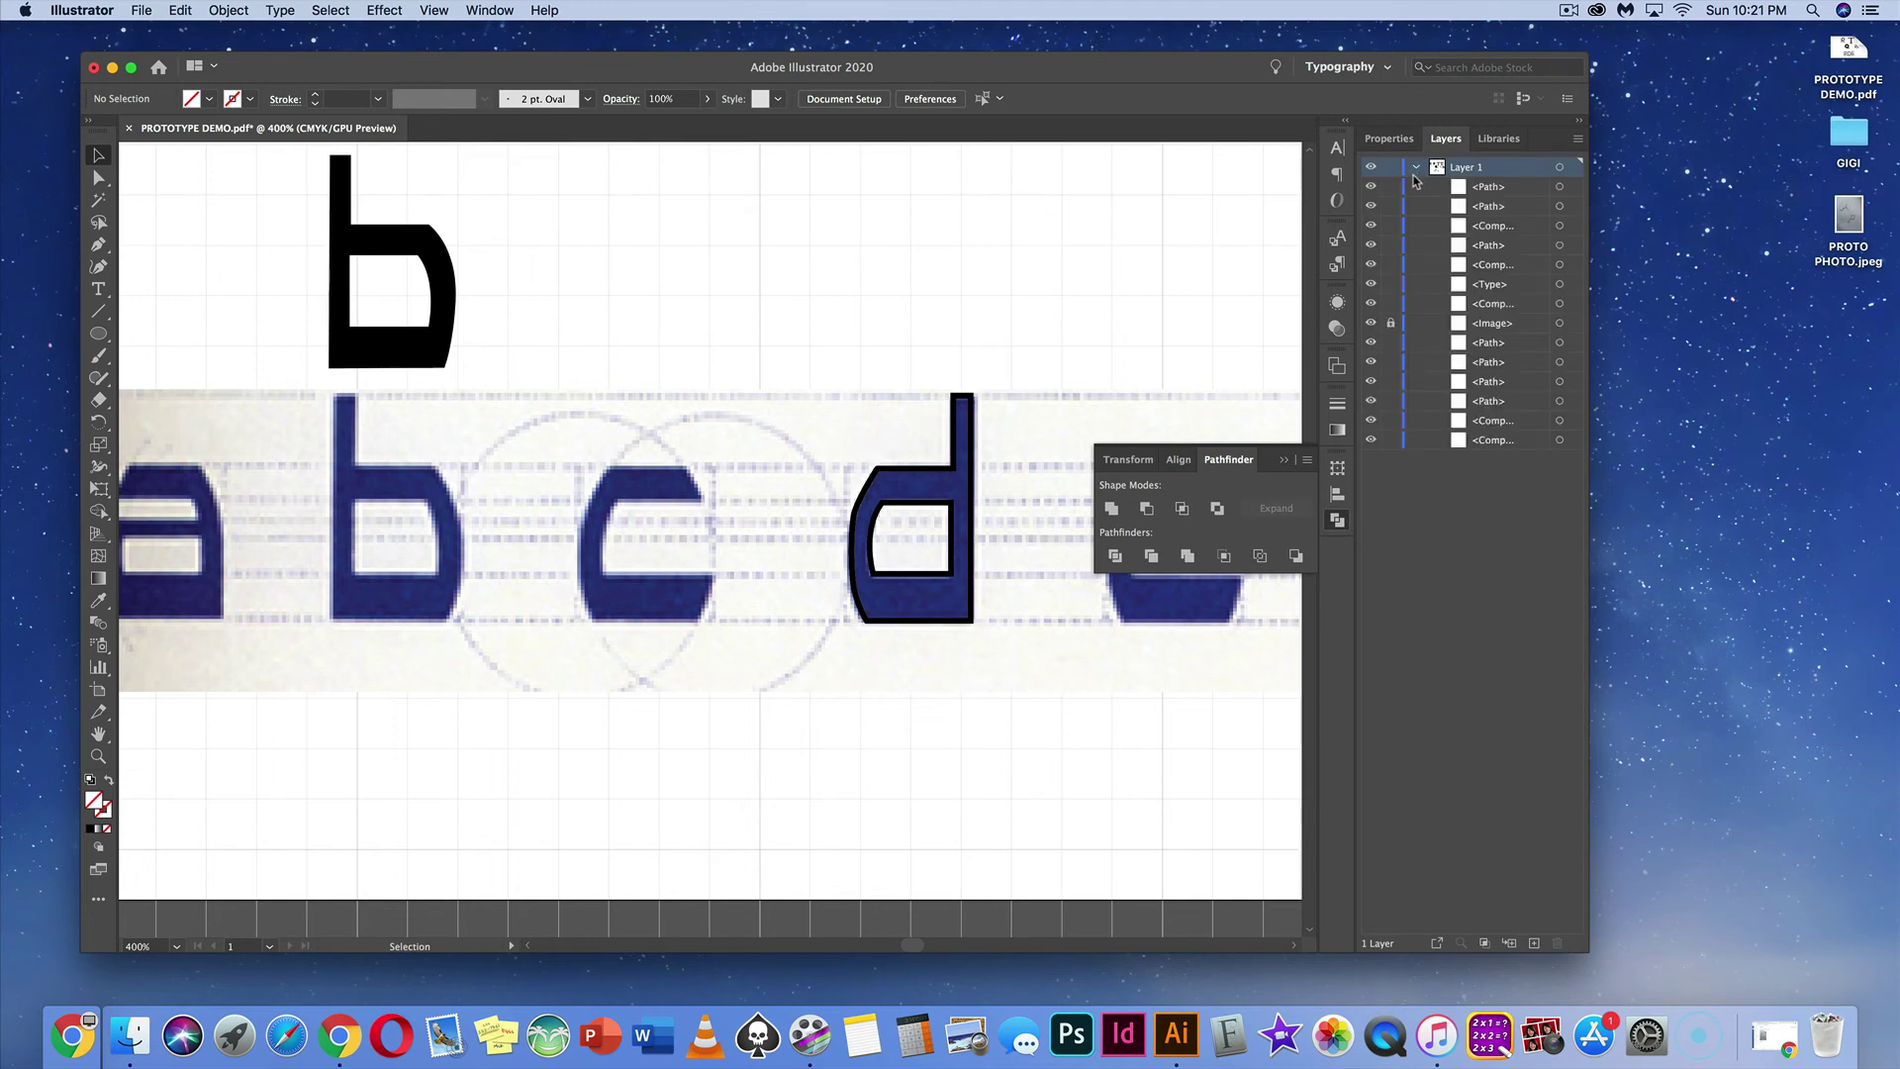
left_click(1392, 325)
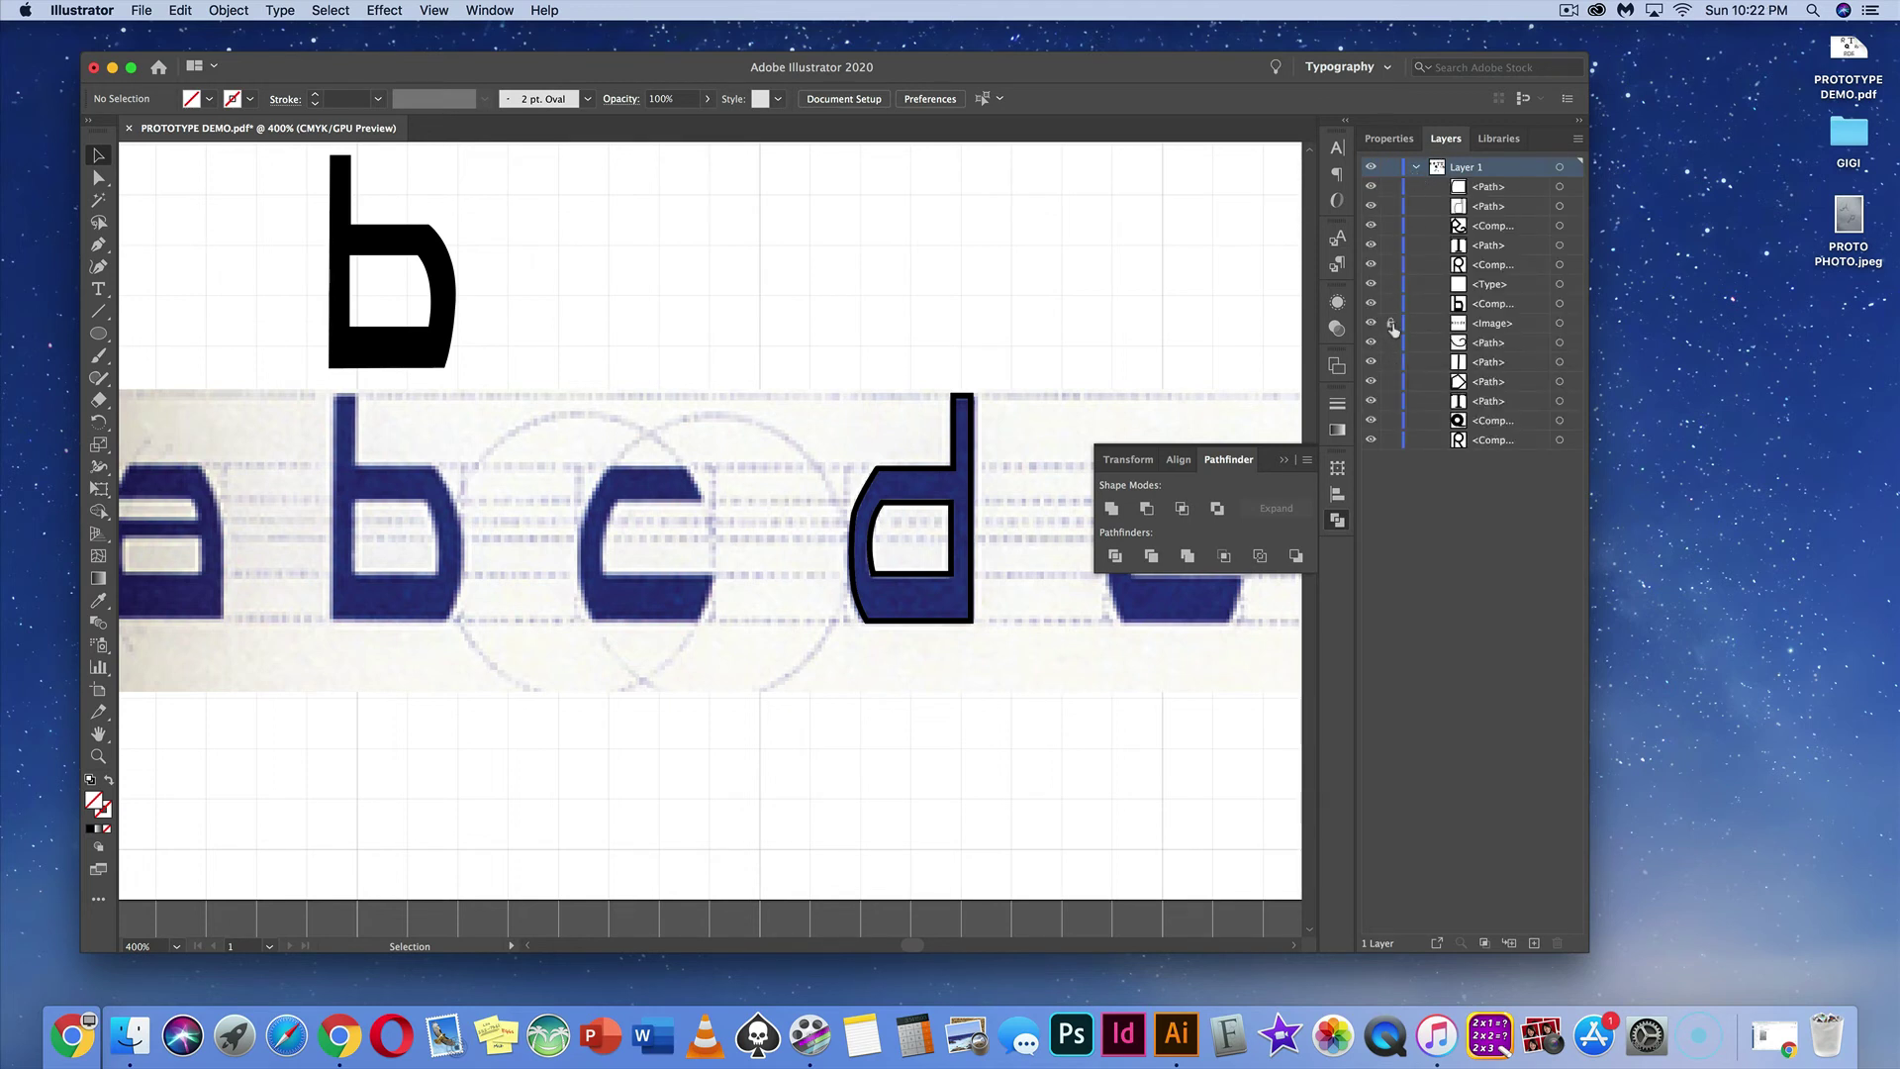
left_click(1392, 324)
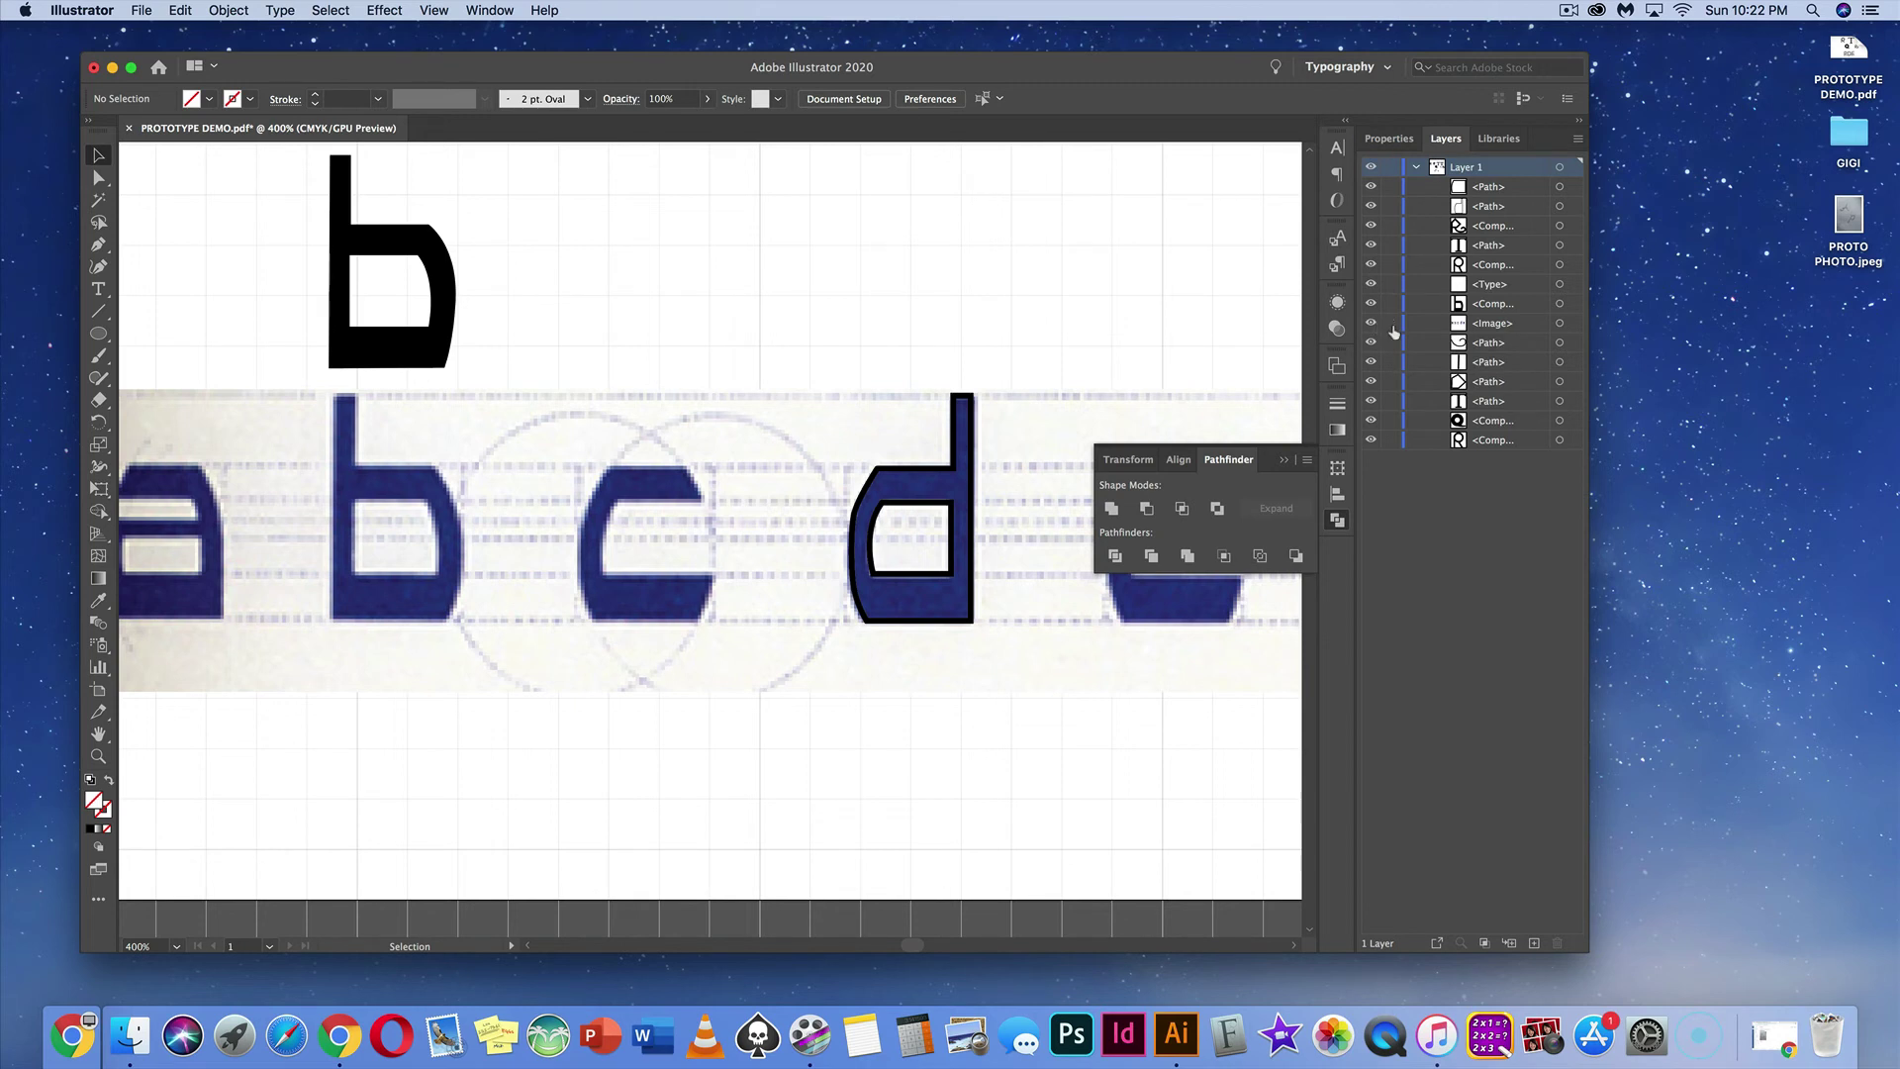
left_click(1152, 419)
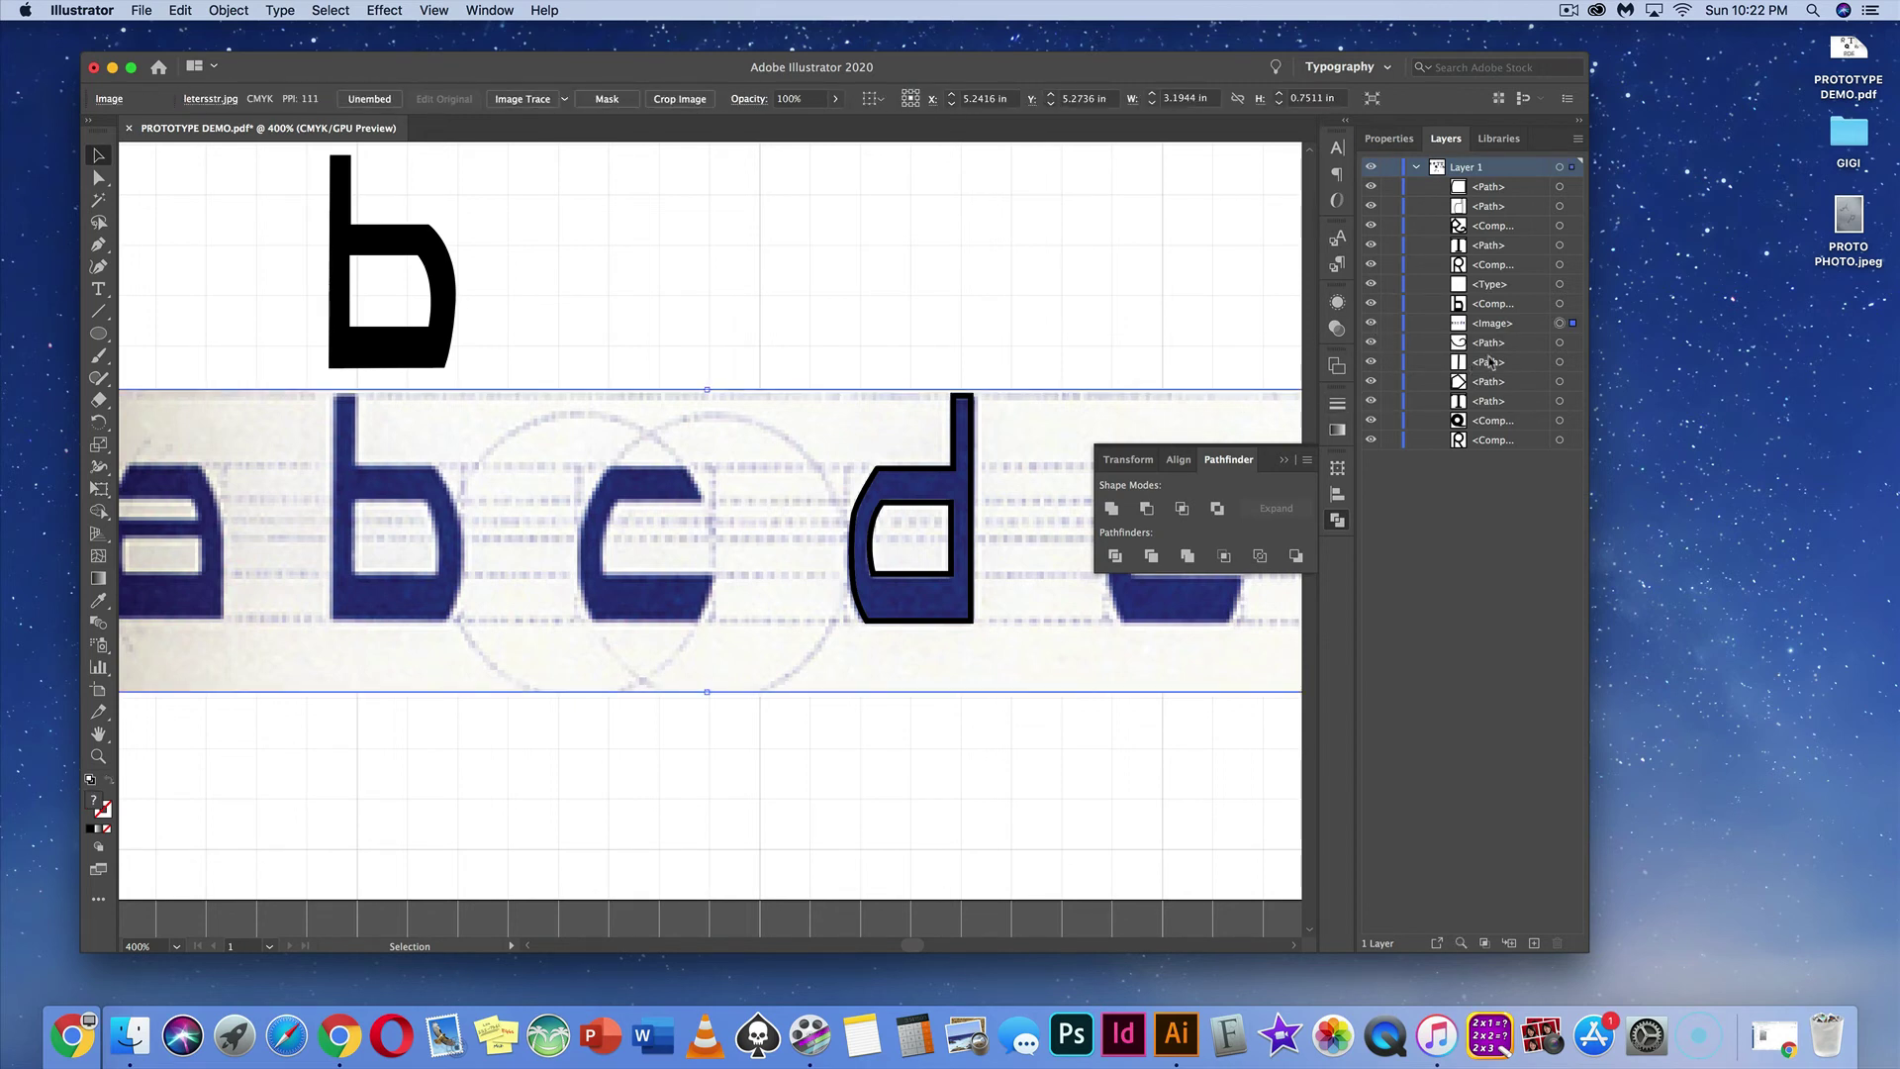
left_click(1562, 324)
left_click(1391, 325)
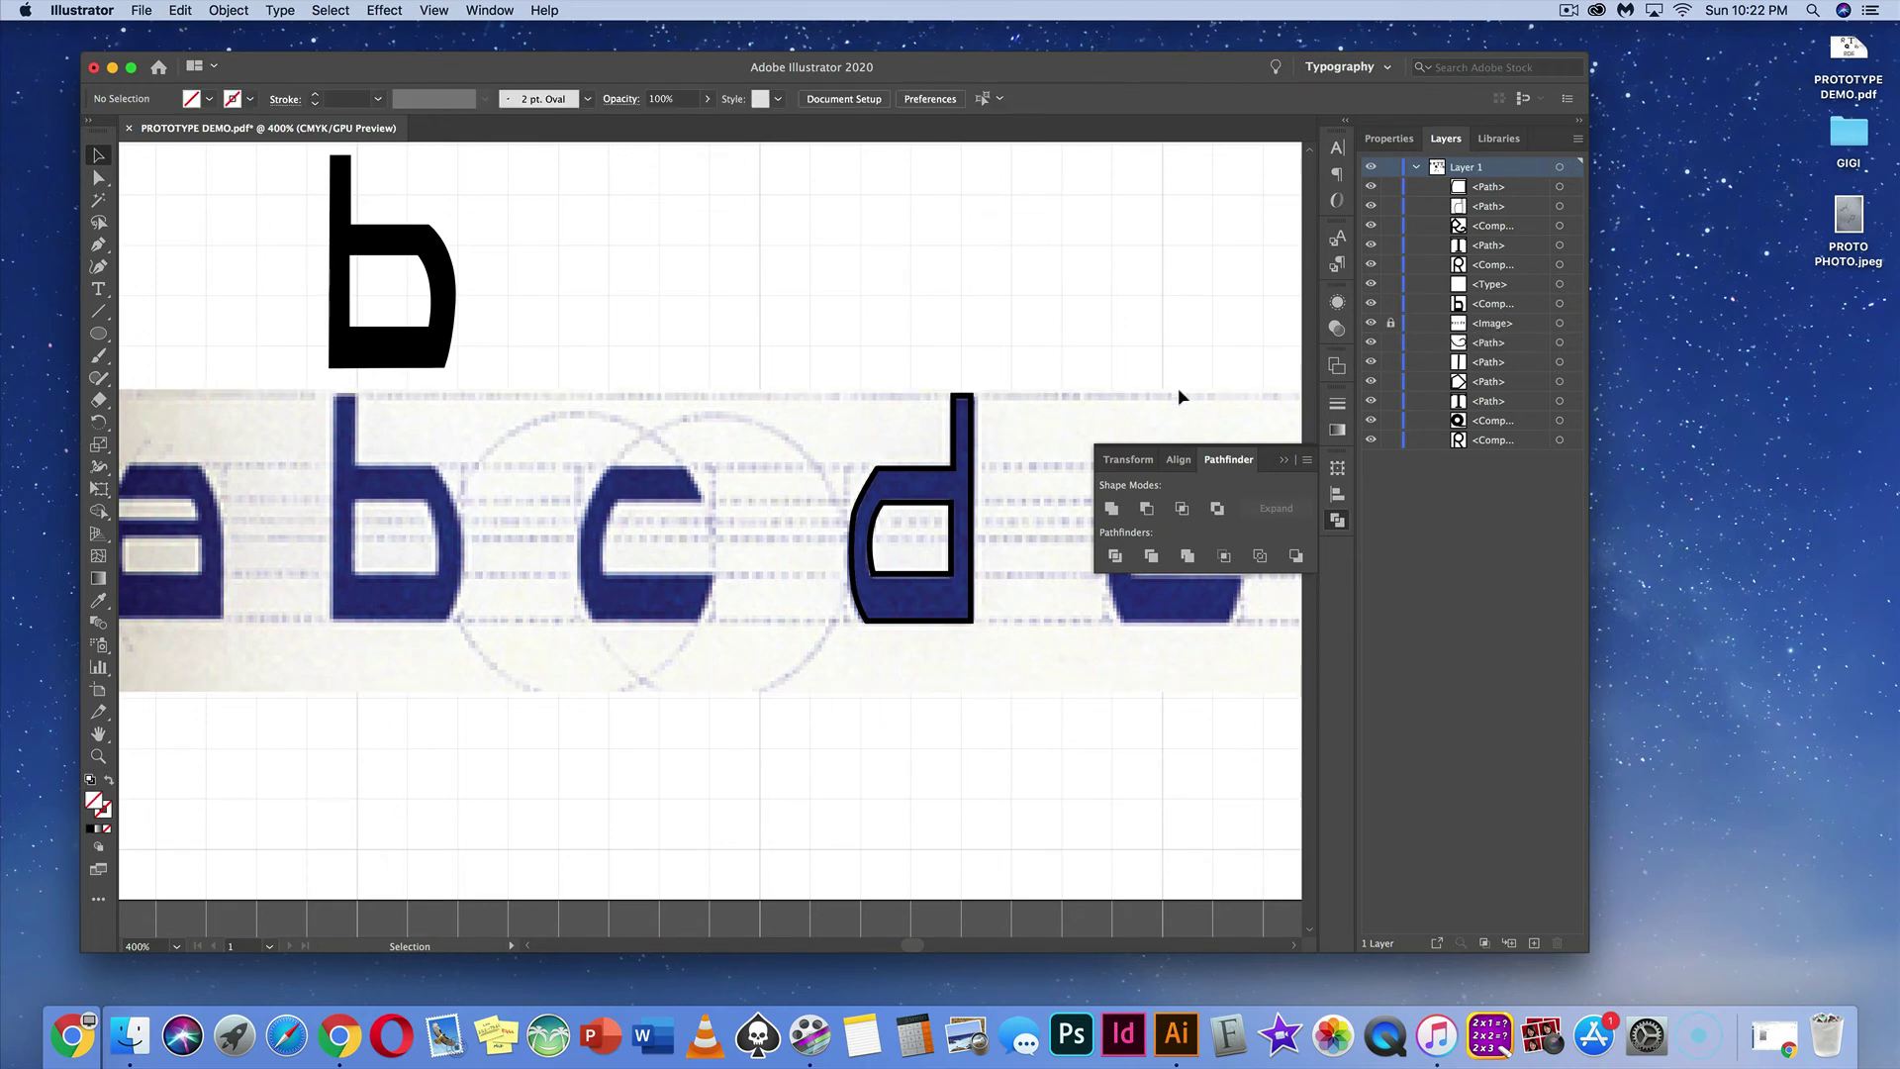
Step: Select both traced d paths, try them with a black fill and no stroke, and swap back to a black stroke
left_click_drag(1003, 550, 827, 426)
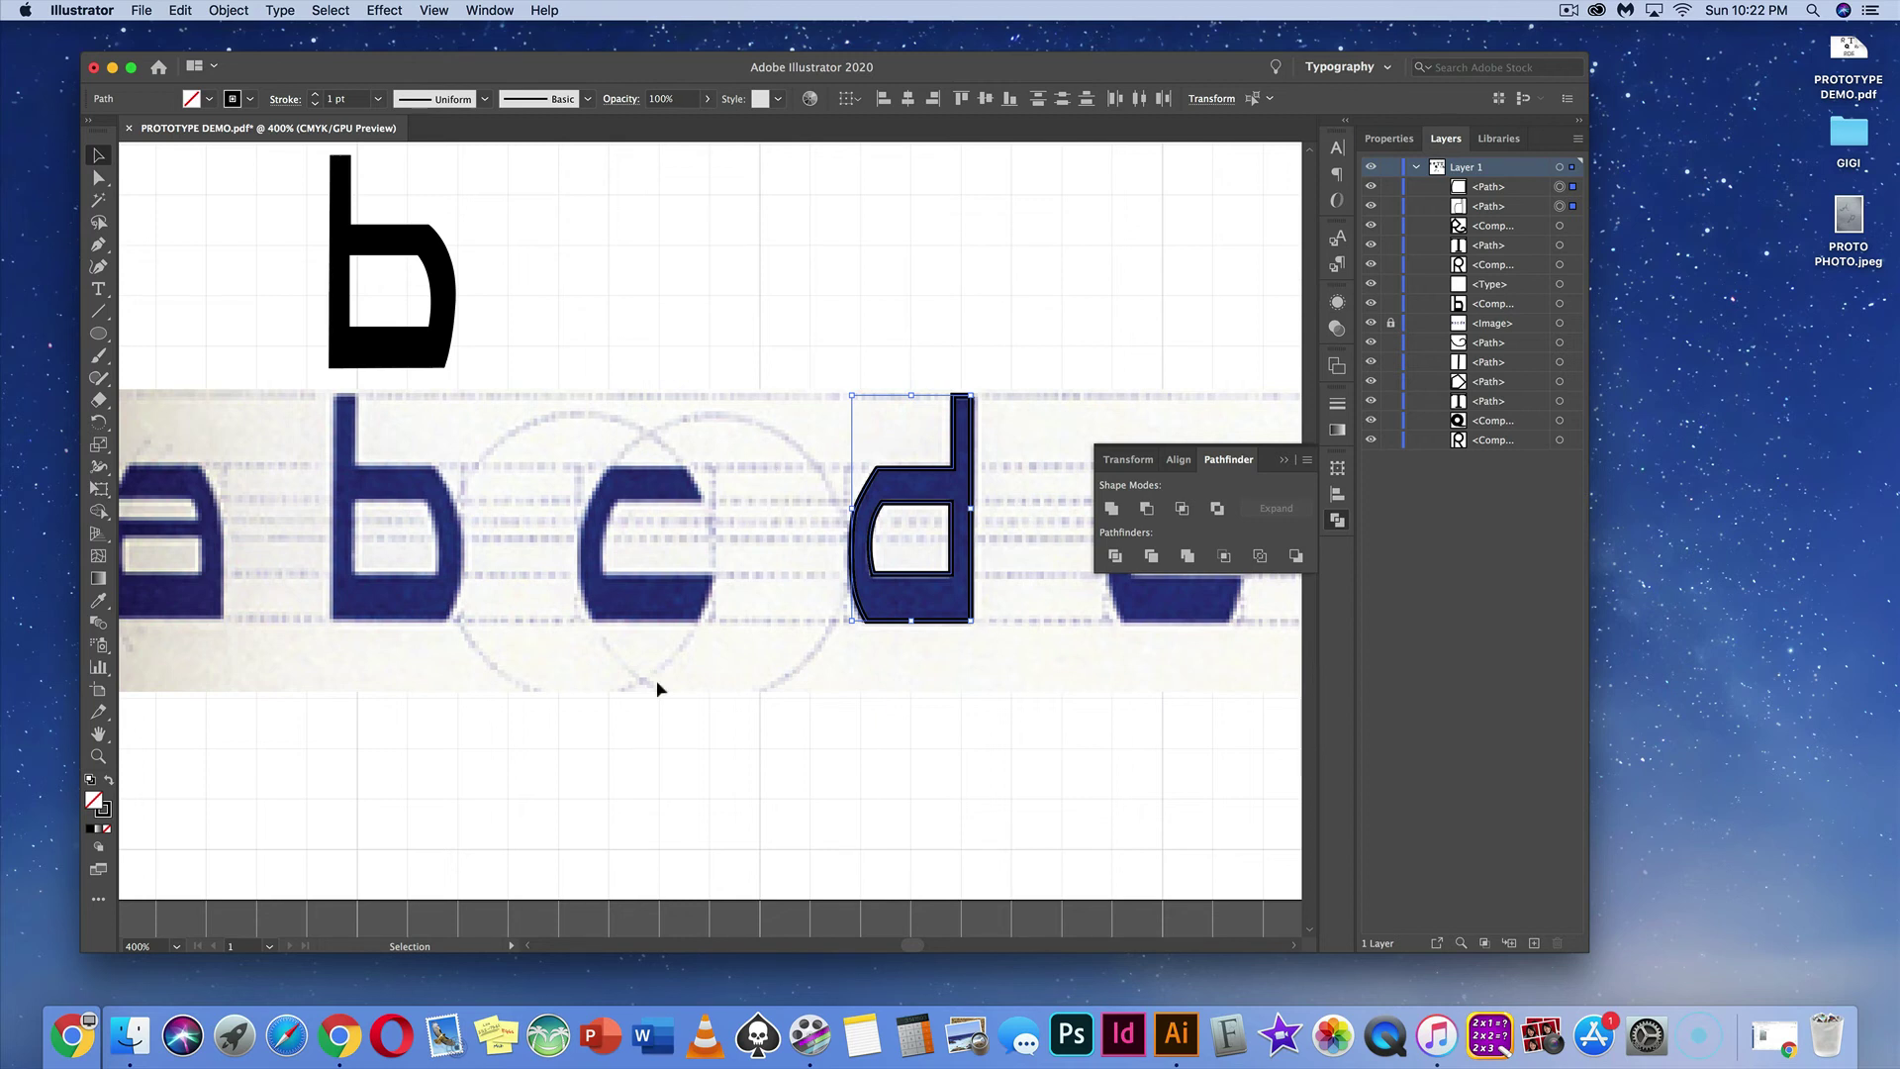
left_click(109, 781)
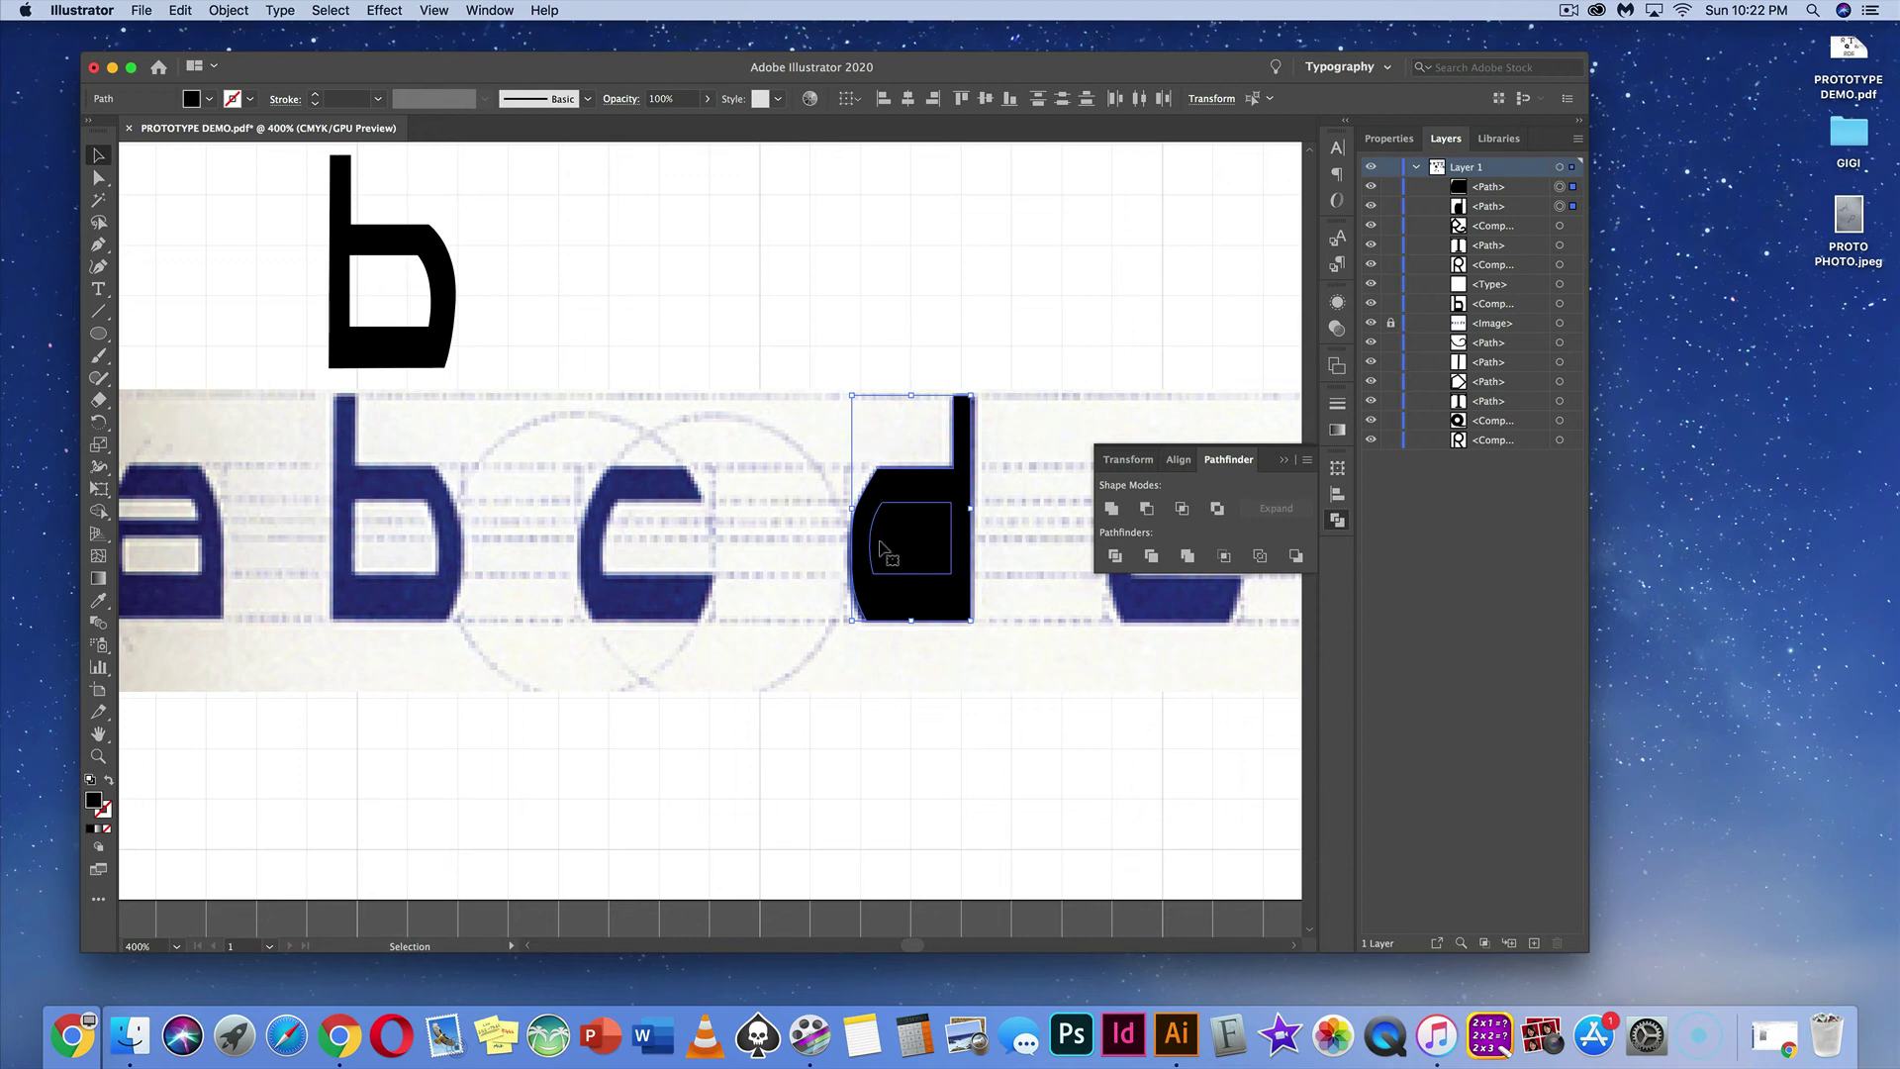
left_click(109, 780)
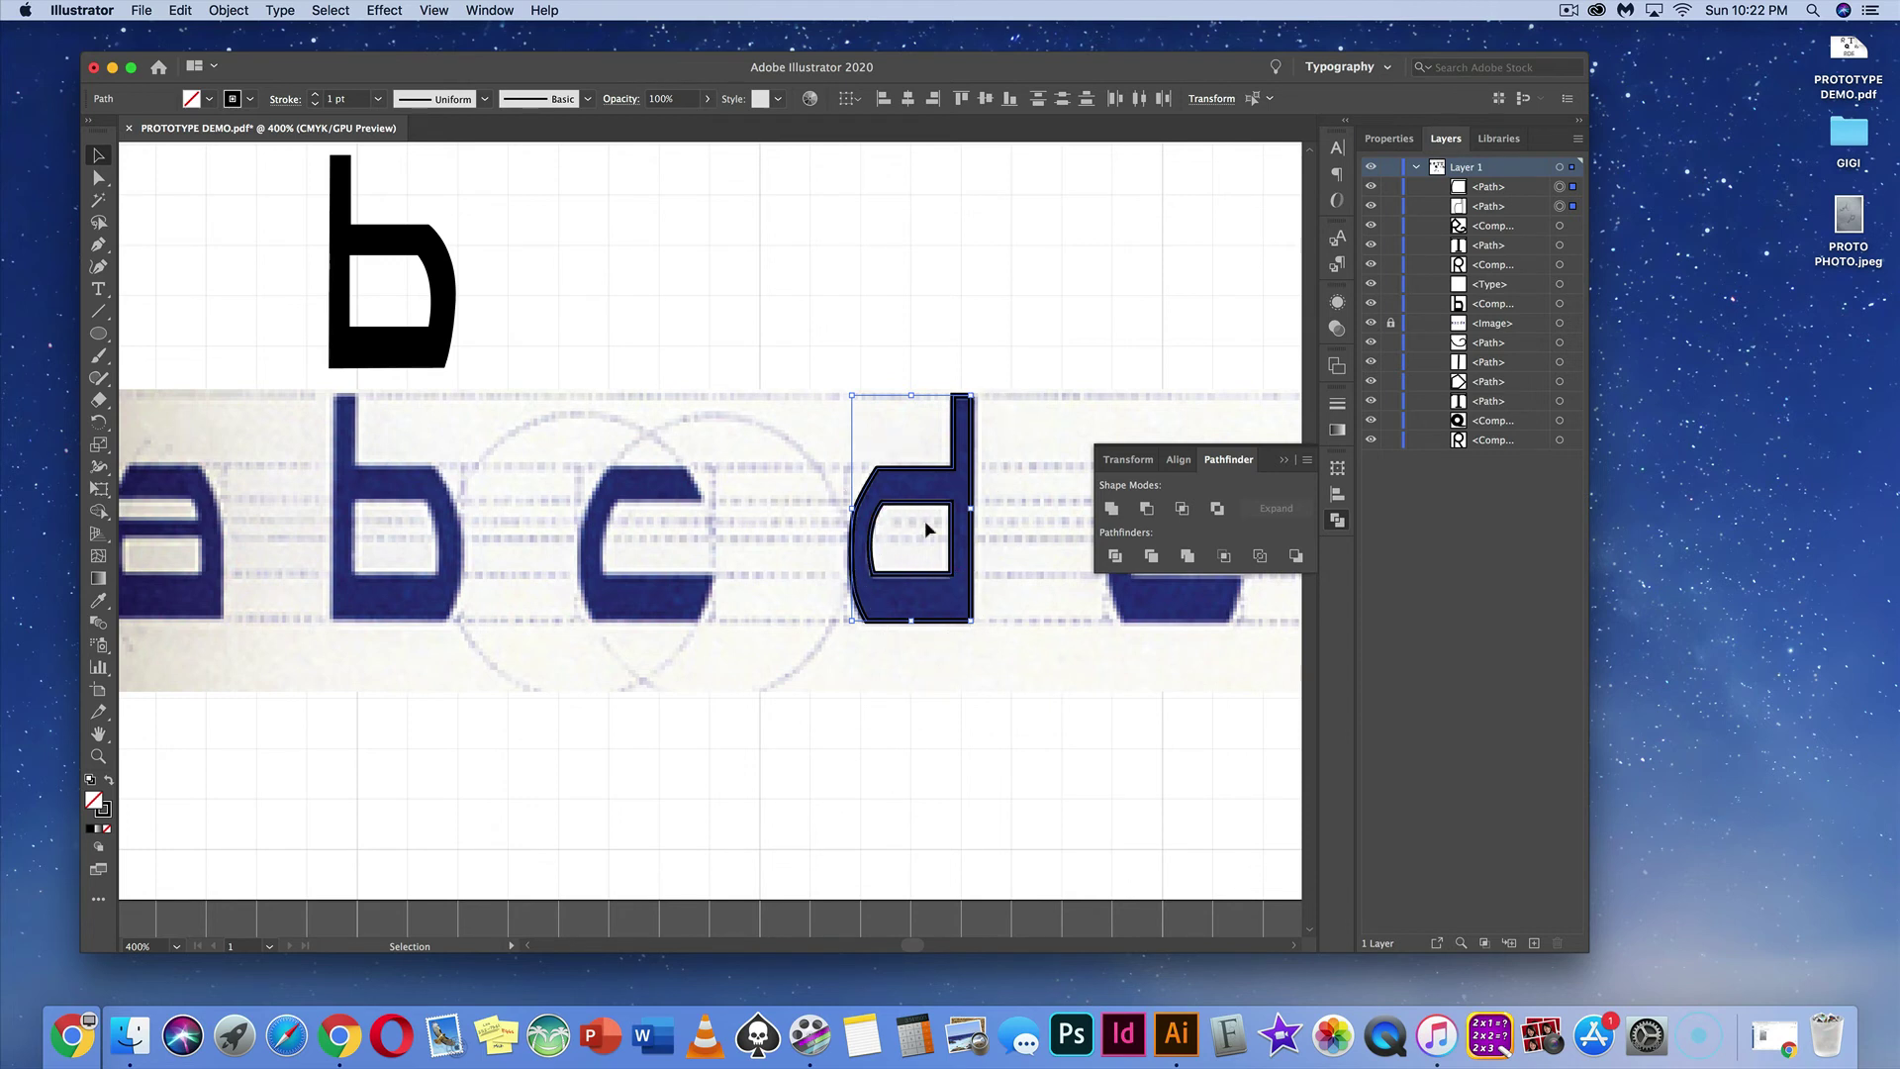
Step: Combine the two traced d paths into a compound path and give it a black fill with no stroke
left_click(230, 10)
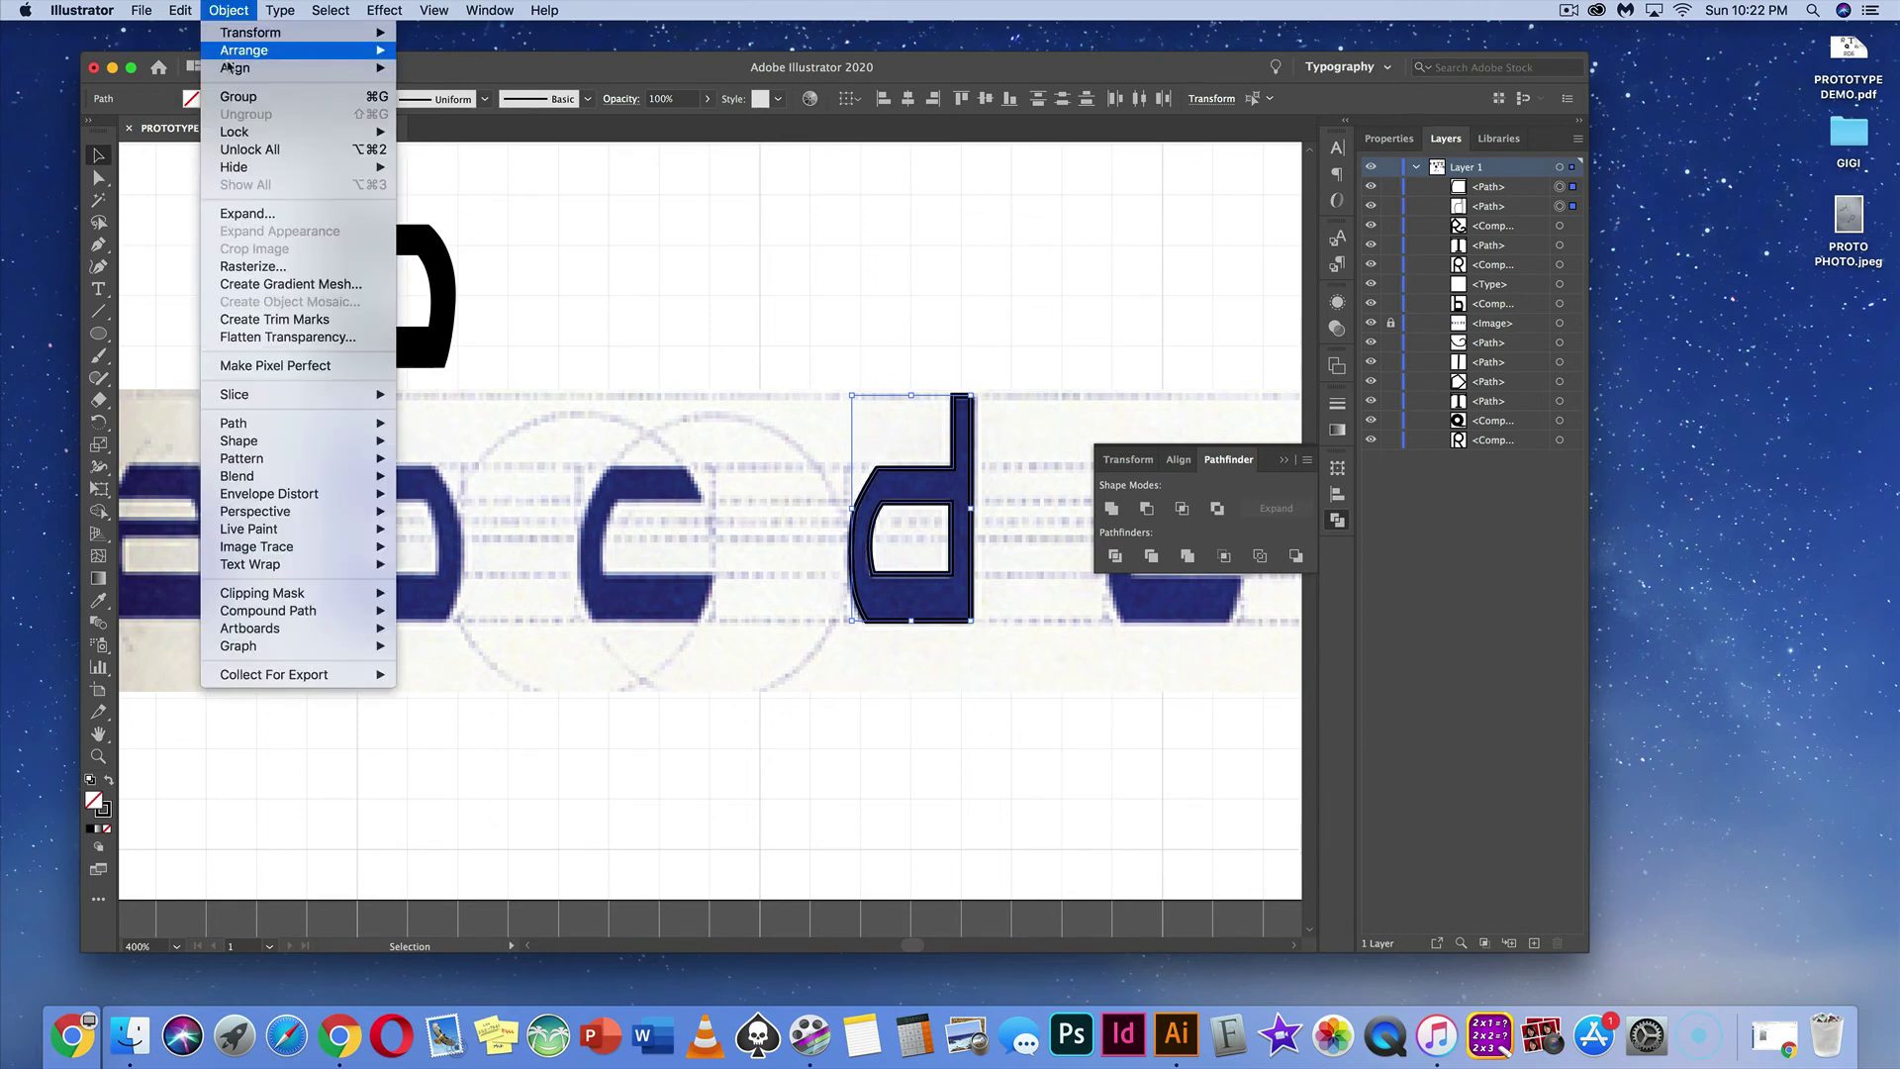
mouse_move(296, 611)
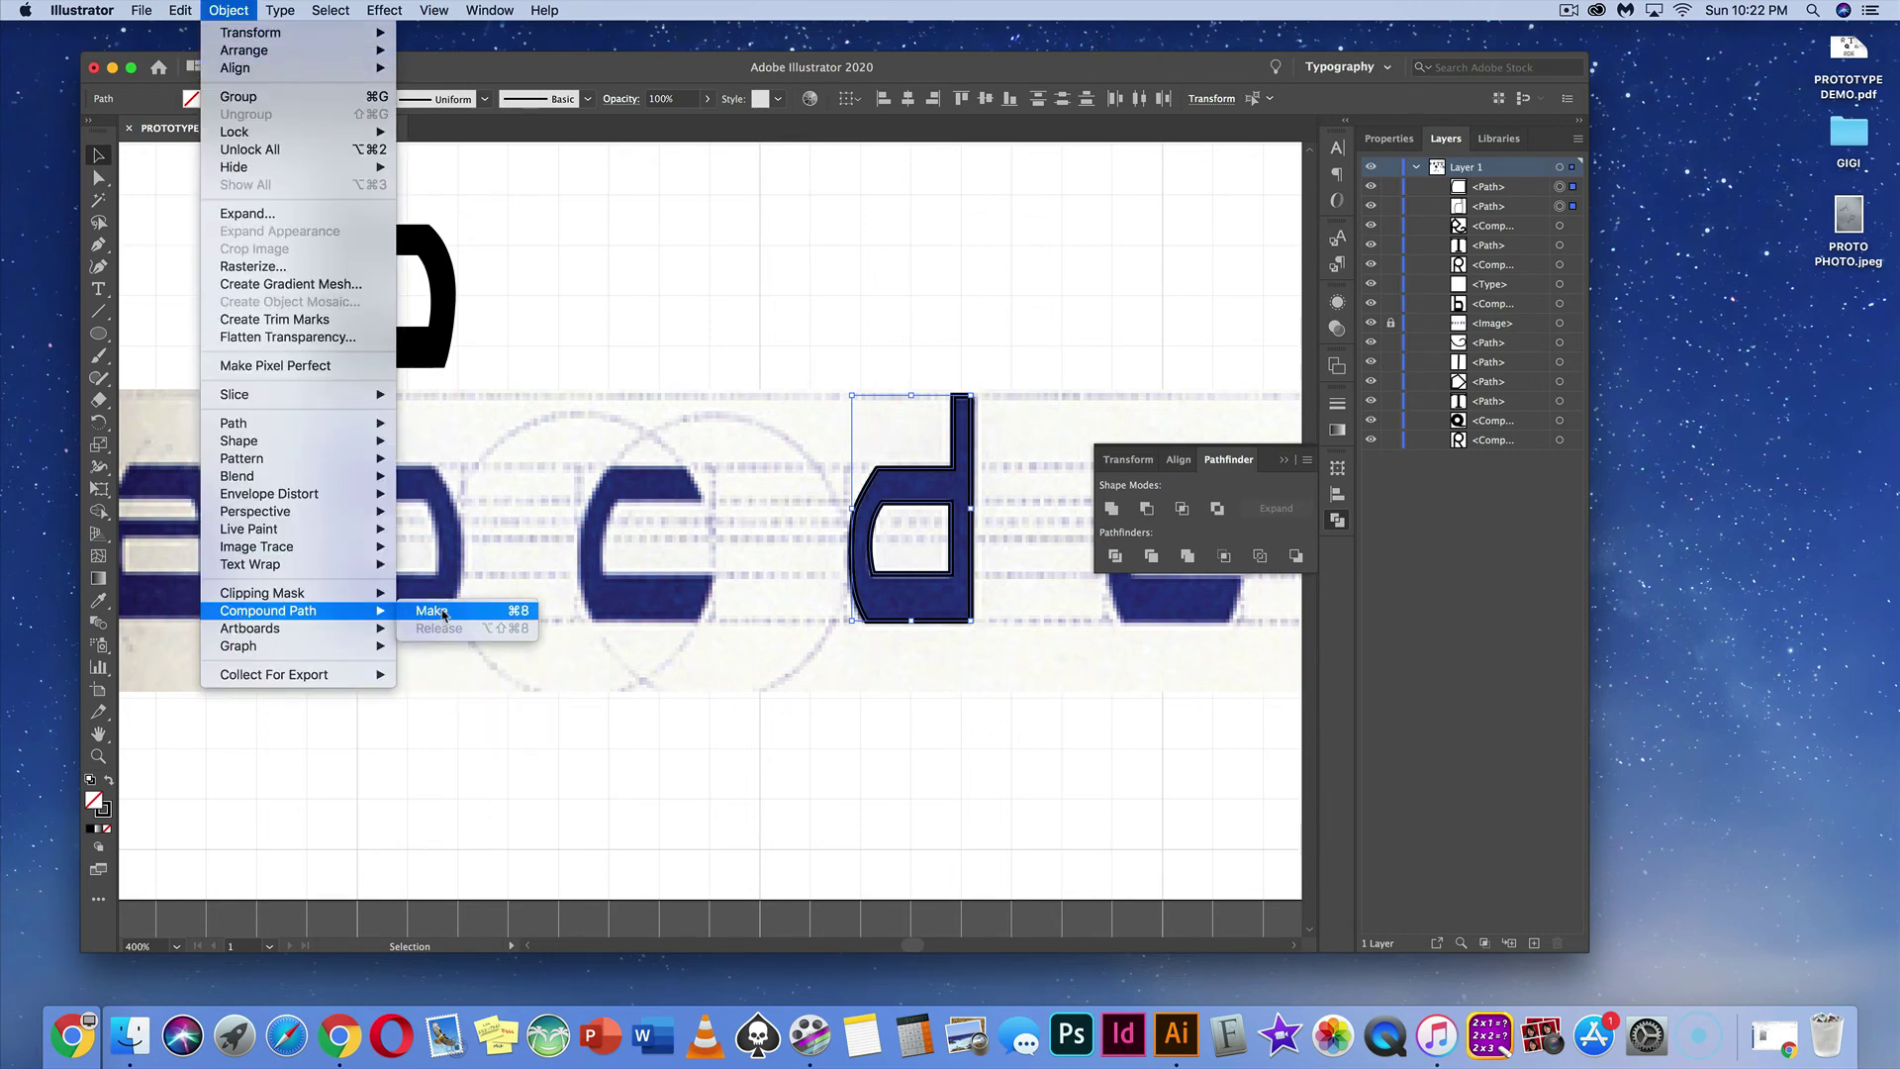
left_click(443, 612)
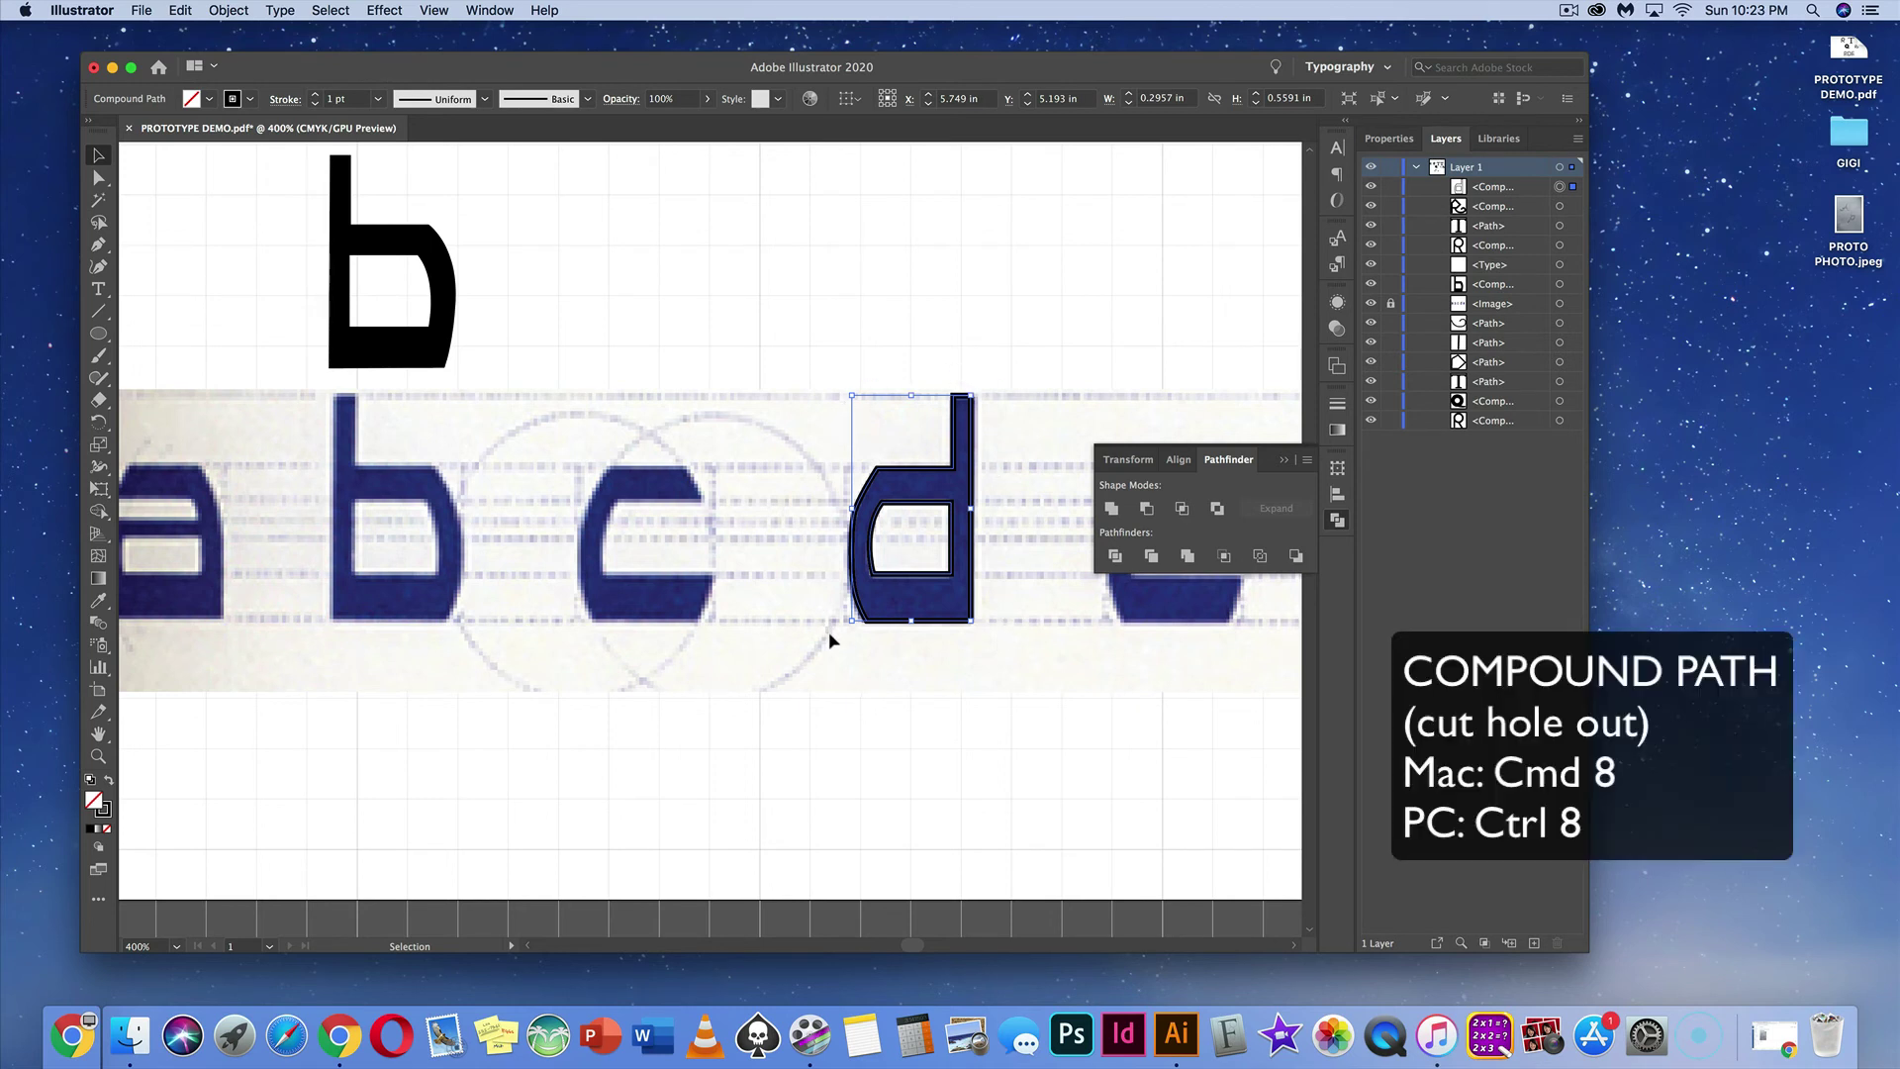
left_click(109, 780)
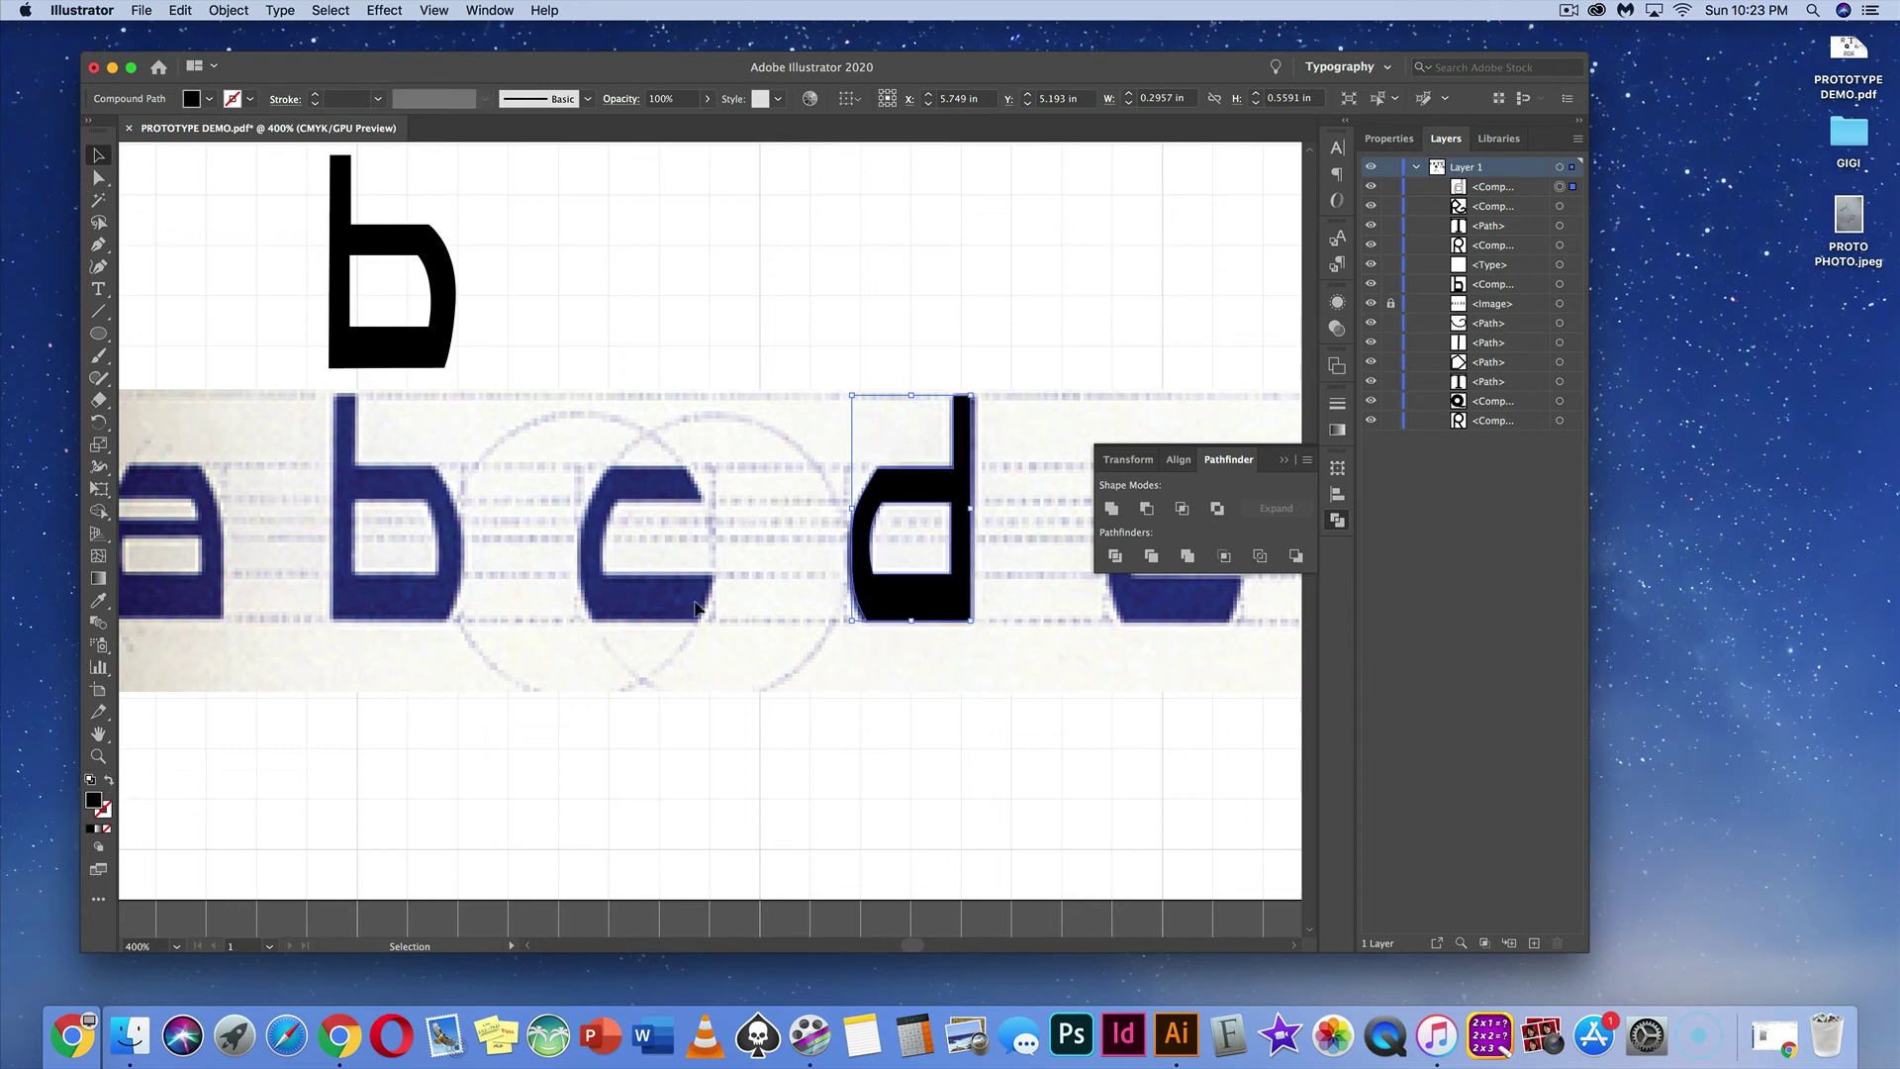
Step: Move the solid black d off the scan to just above its blue original, level with the b, and deselect it
left_click(823, 331)
left_click_drag(908, 477, 970, 267)
left_click(1021, 297)
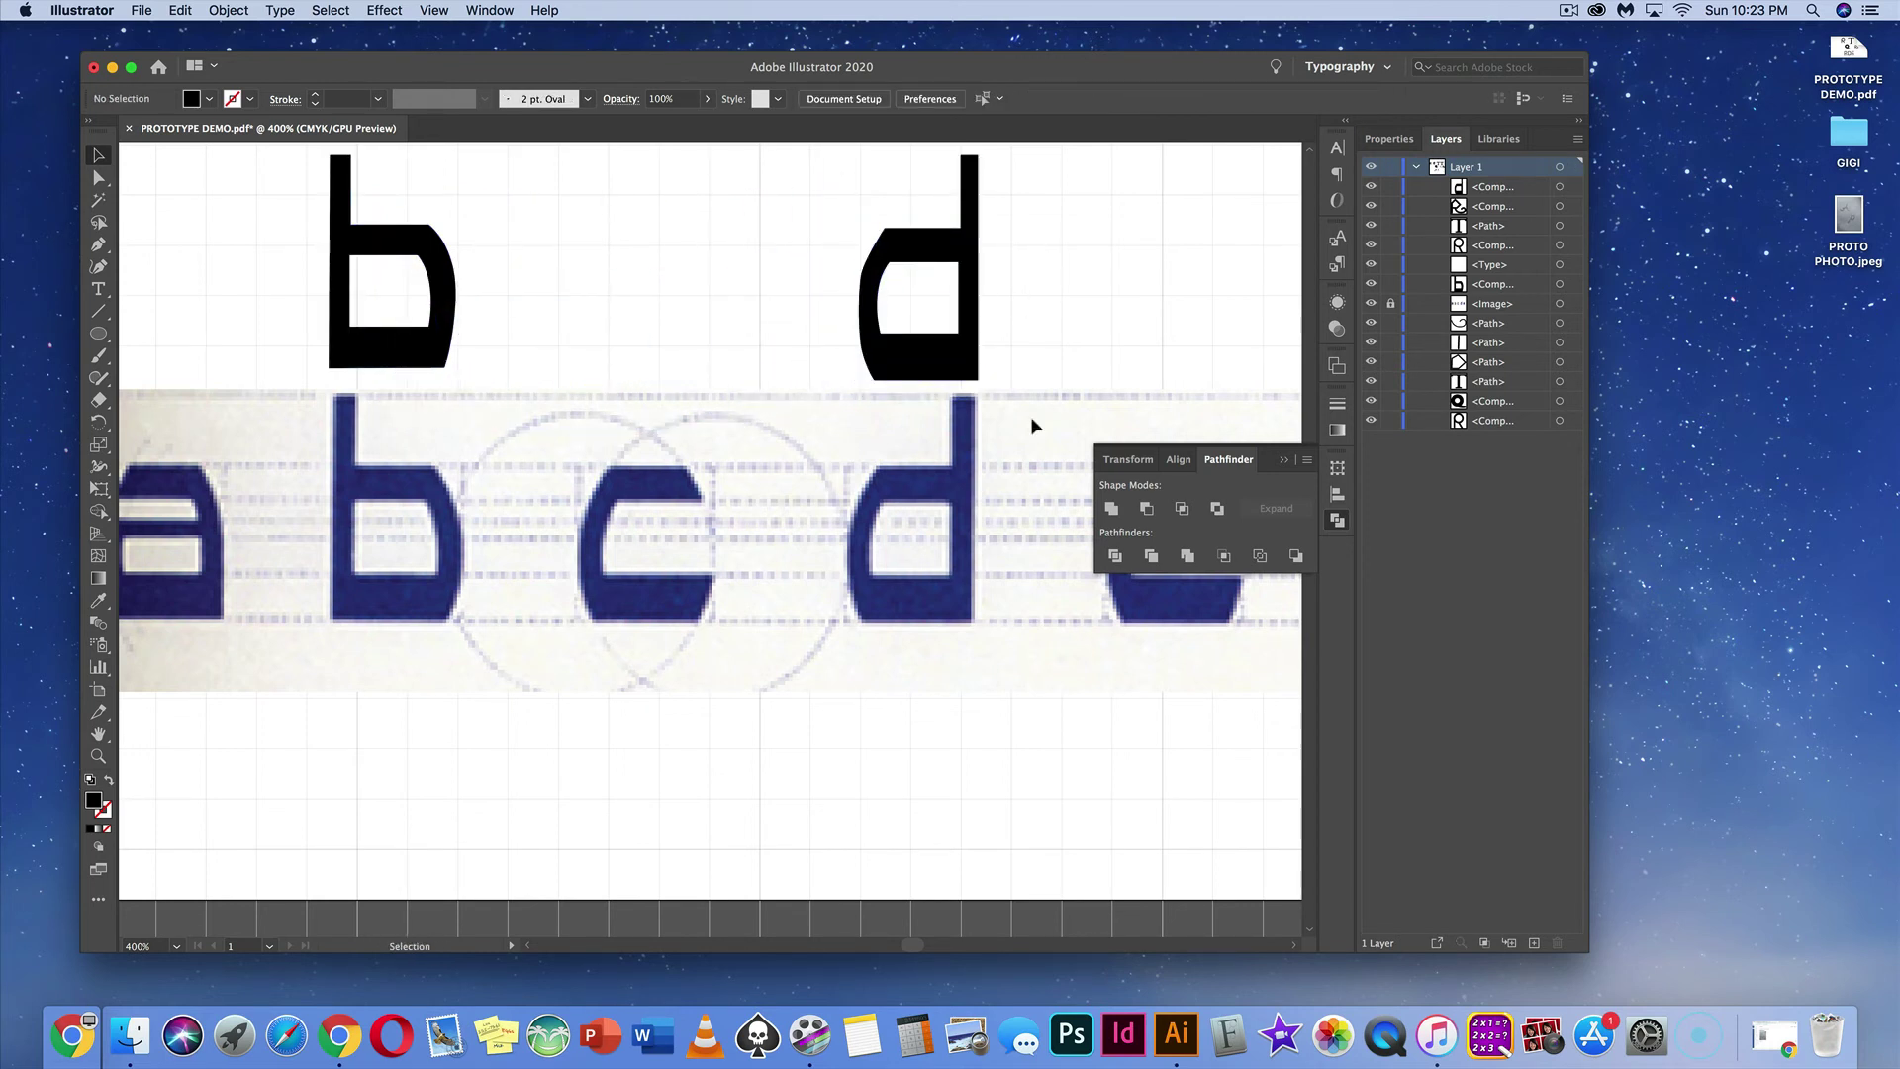
Step: Hide the document grid with the whole artboard of sample letters in view
key("super+minus")
key("super+minus")
key("super+minus")
key("super+minus")
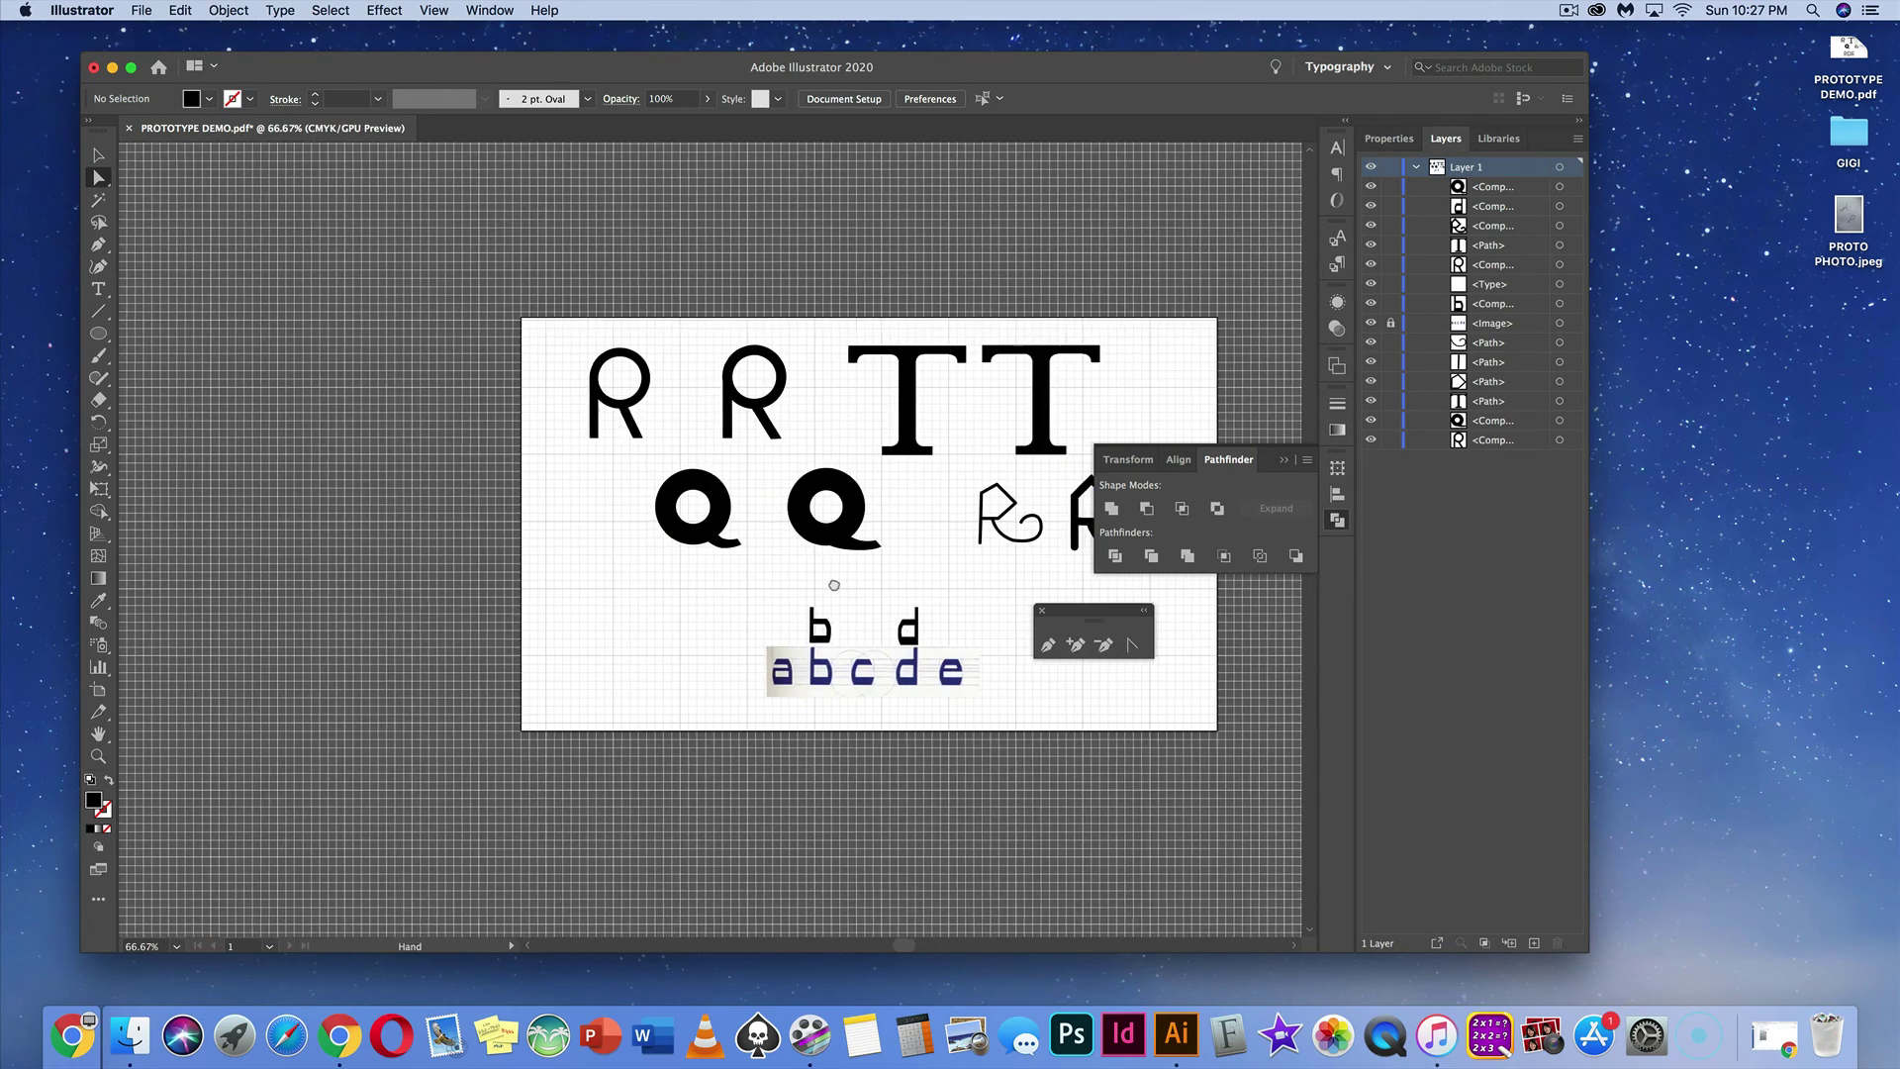
left_click_drag(868, 587, 580, 572)
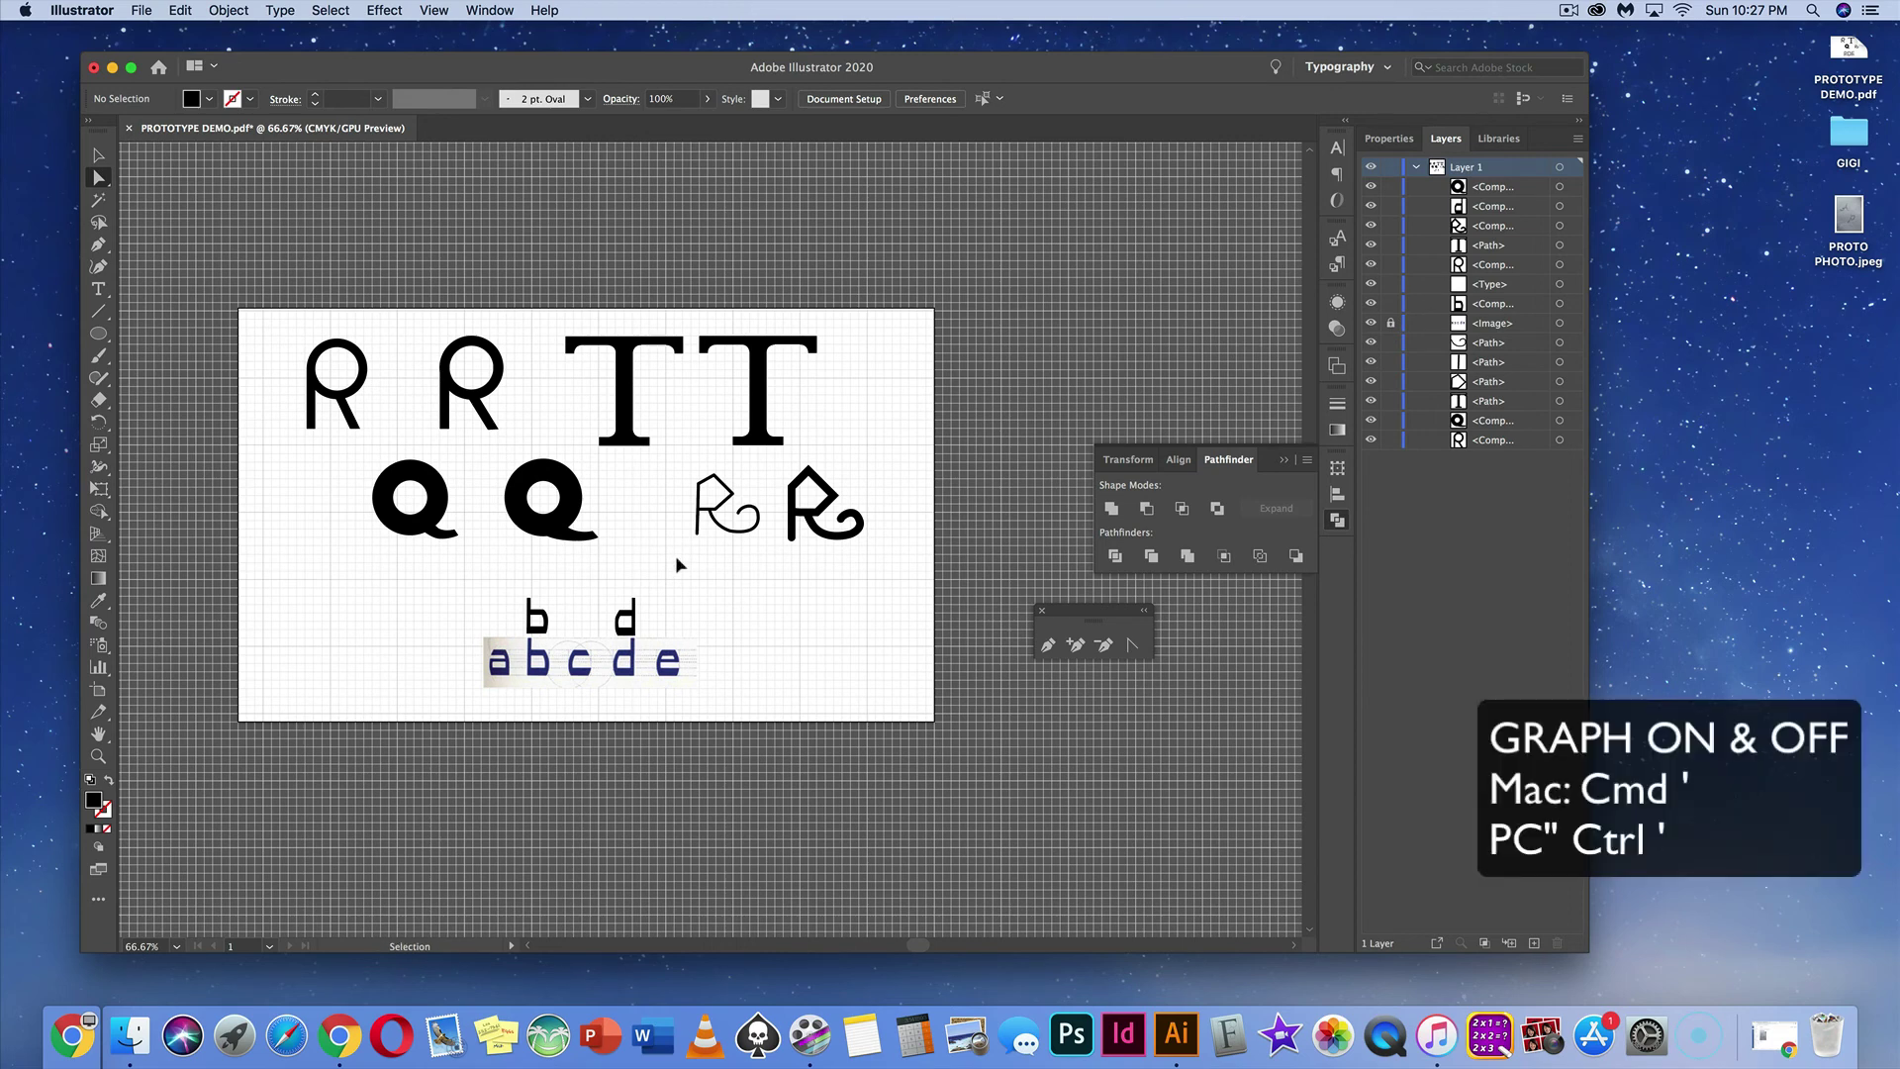
key("super+apostrophe")
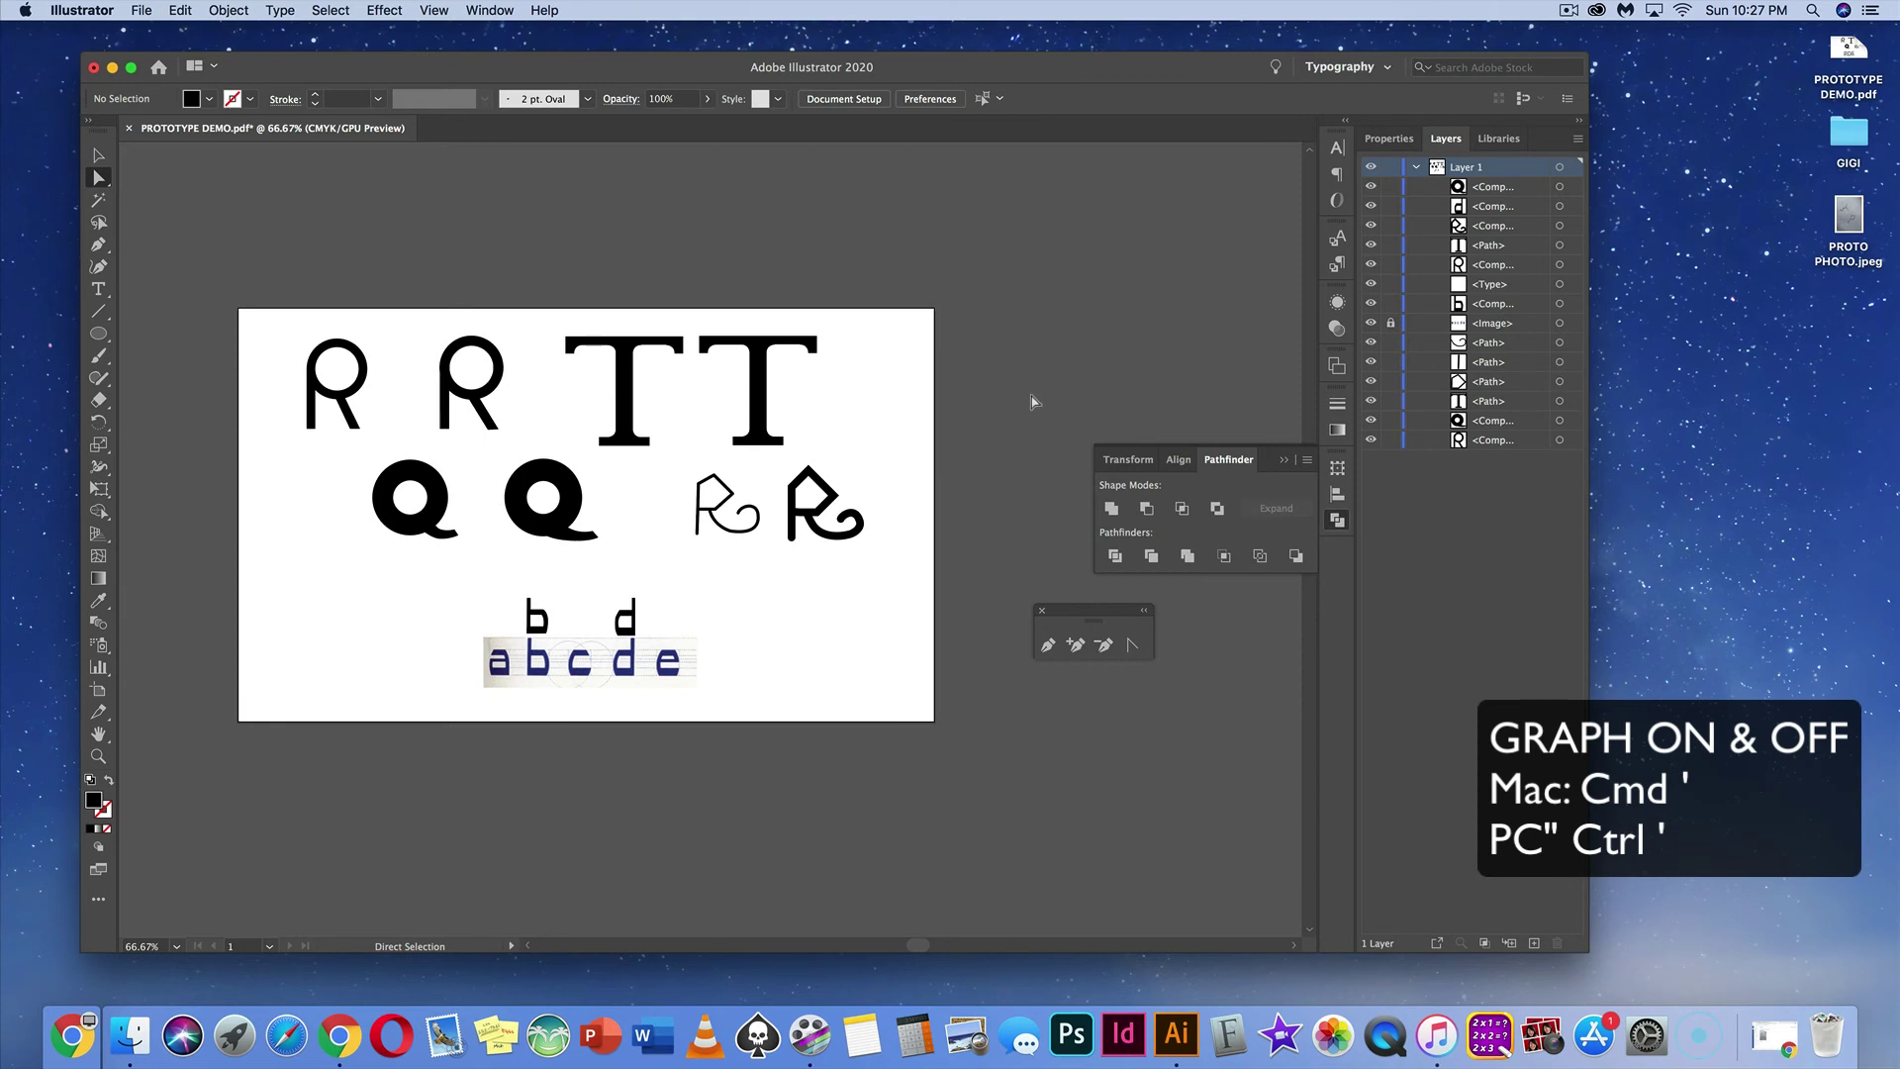
Step: Clear the floating Pathfinder and pen tool panels out of the way and add a second artboard
left_click(1284, 462)
left_click_drag(1086, 612, 1280, 574)
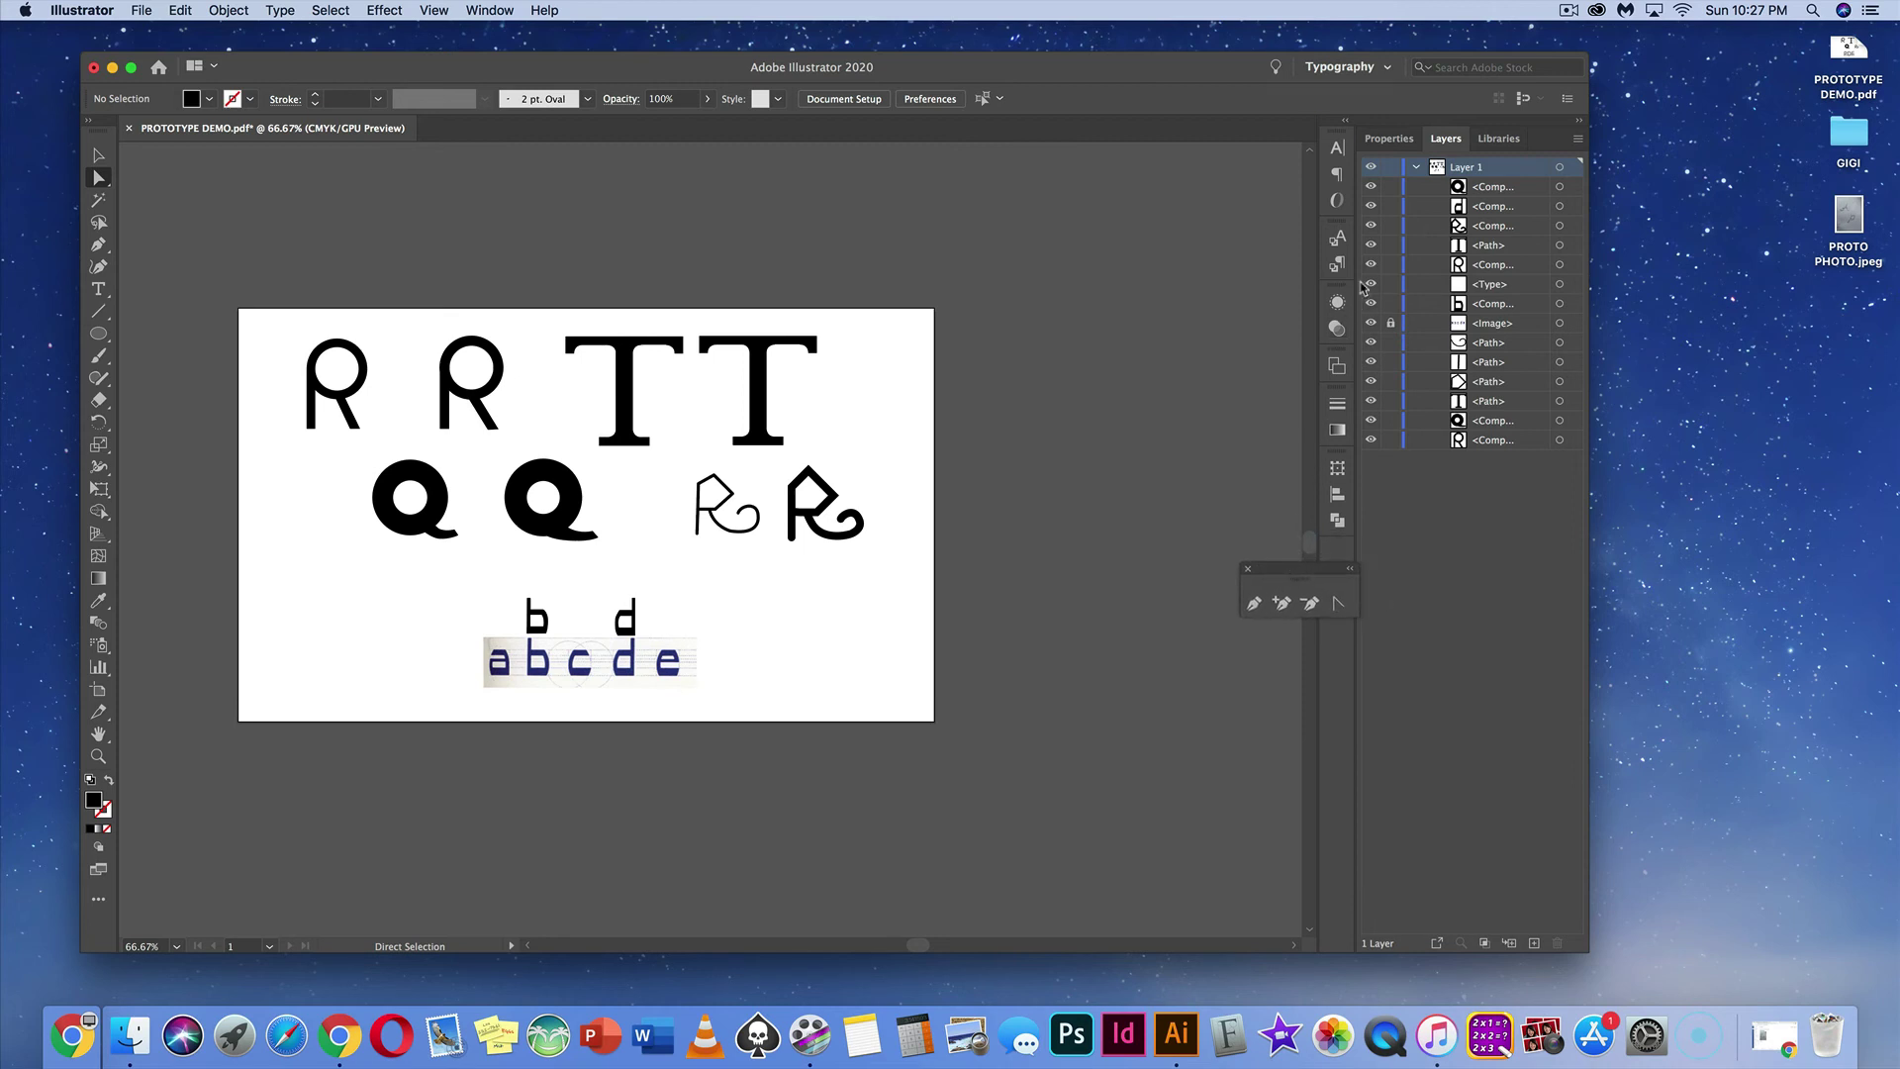
left_click(1336, 367)
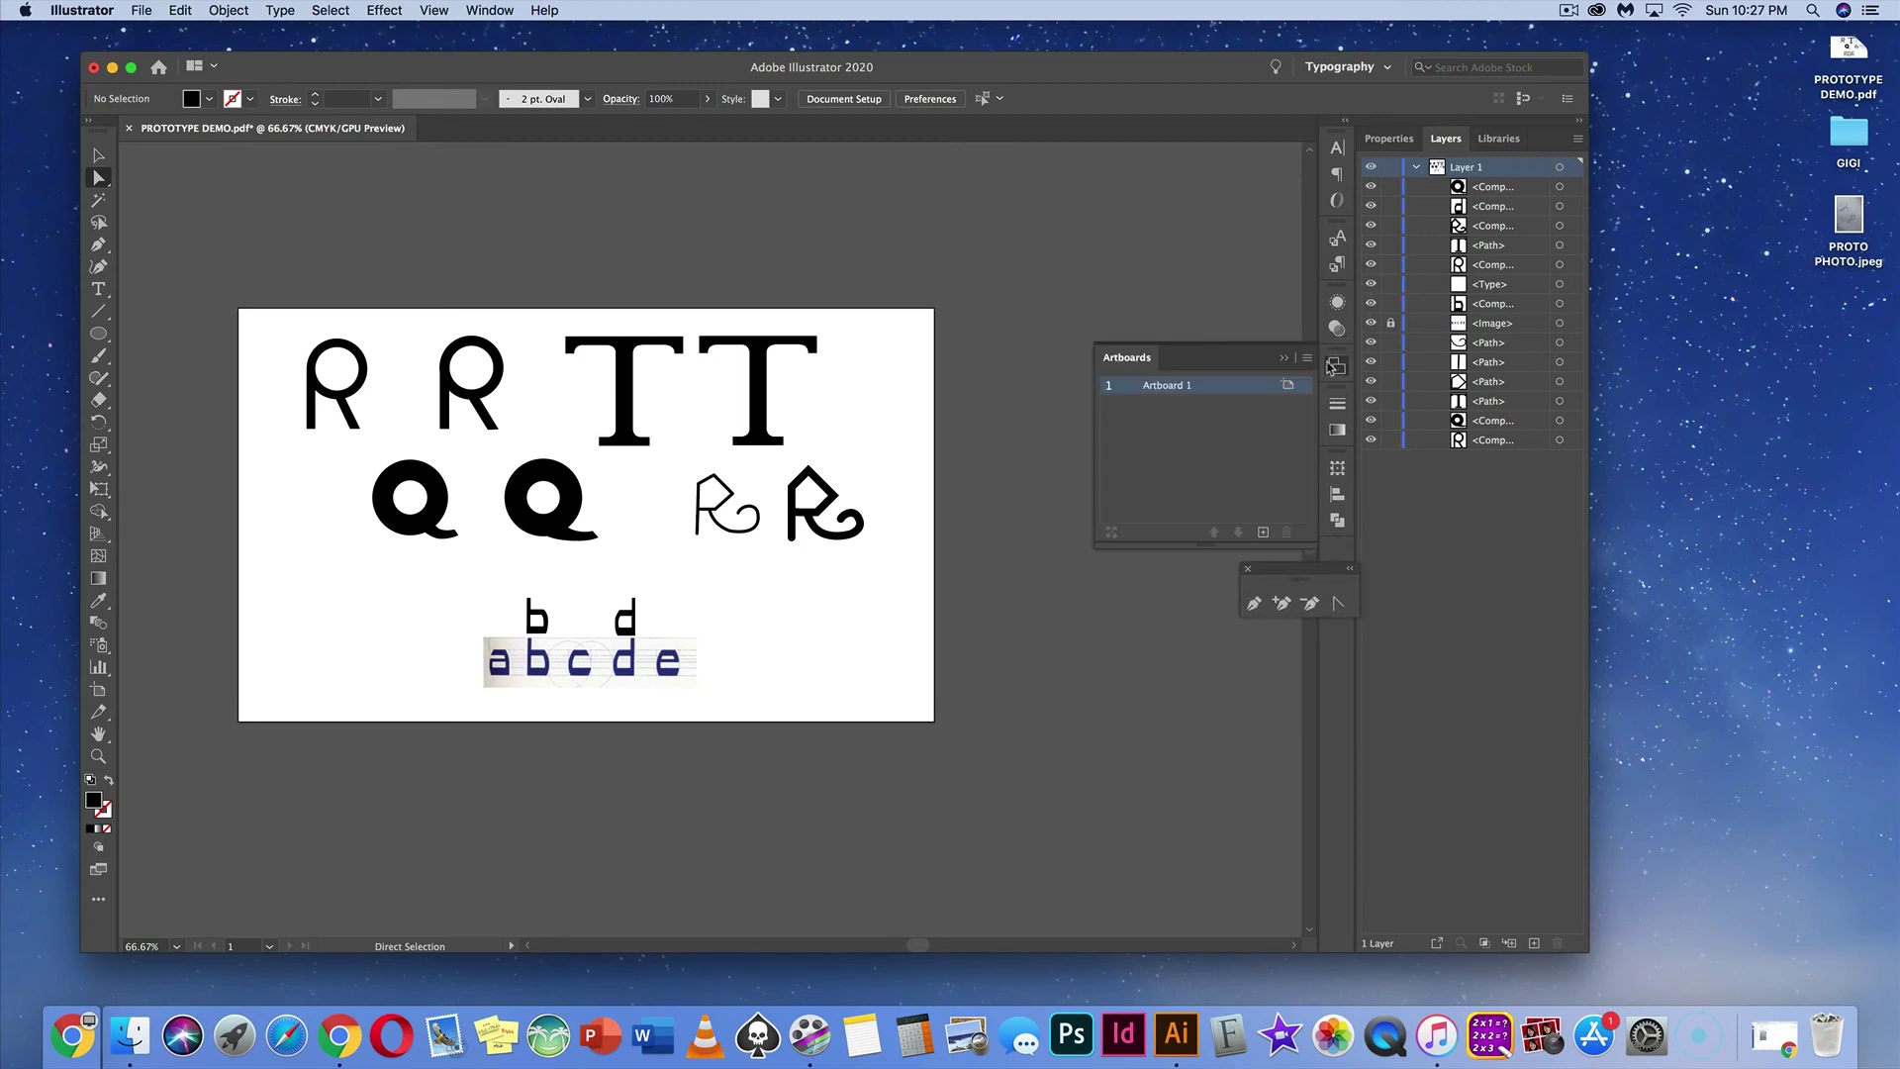
left_click(1263, 532)
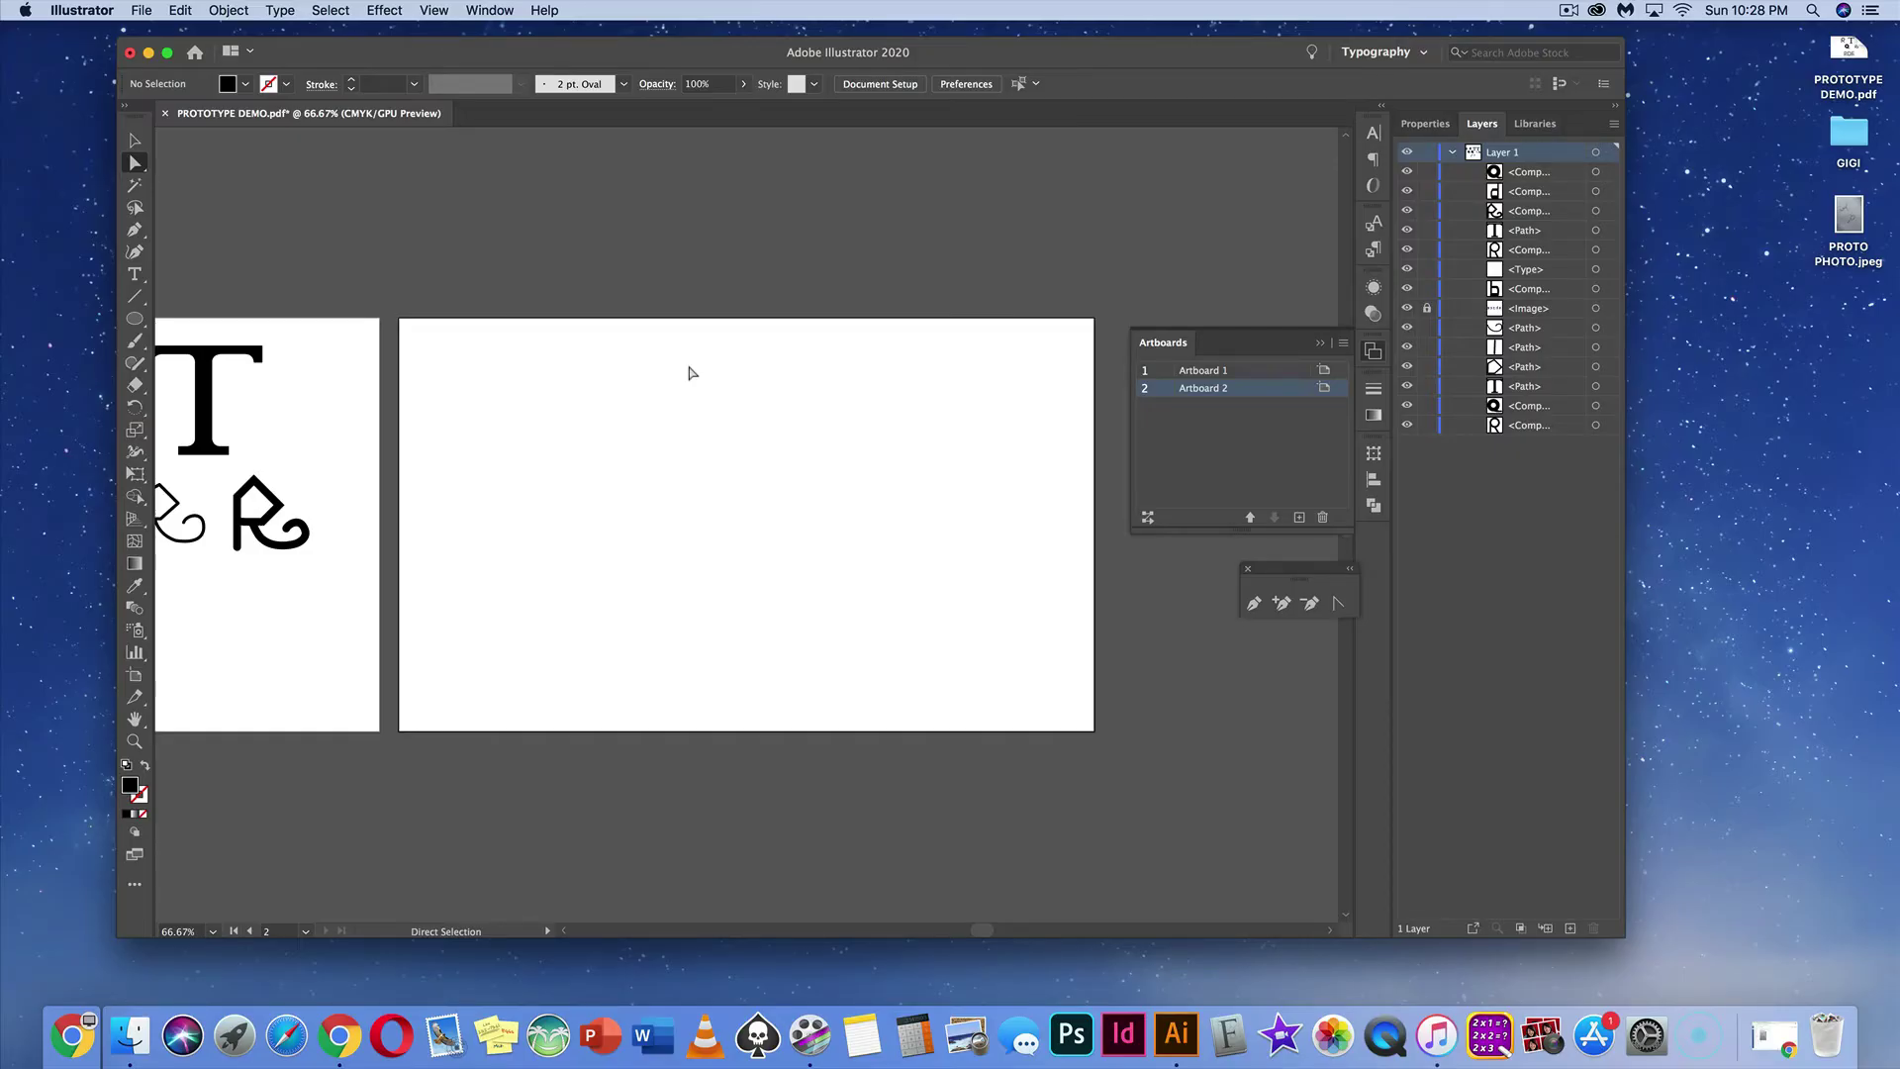
Step: Place PROTO PHOTO.jpeg on the second artboard at about 4.62 × 6.17 in, filling the artboard's height
left_click(144, 10)
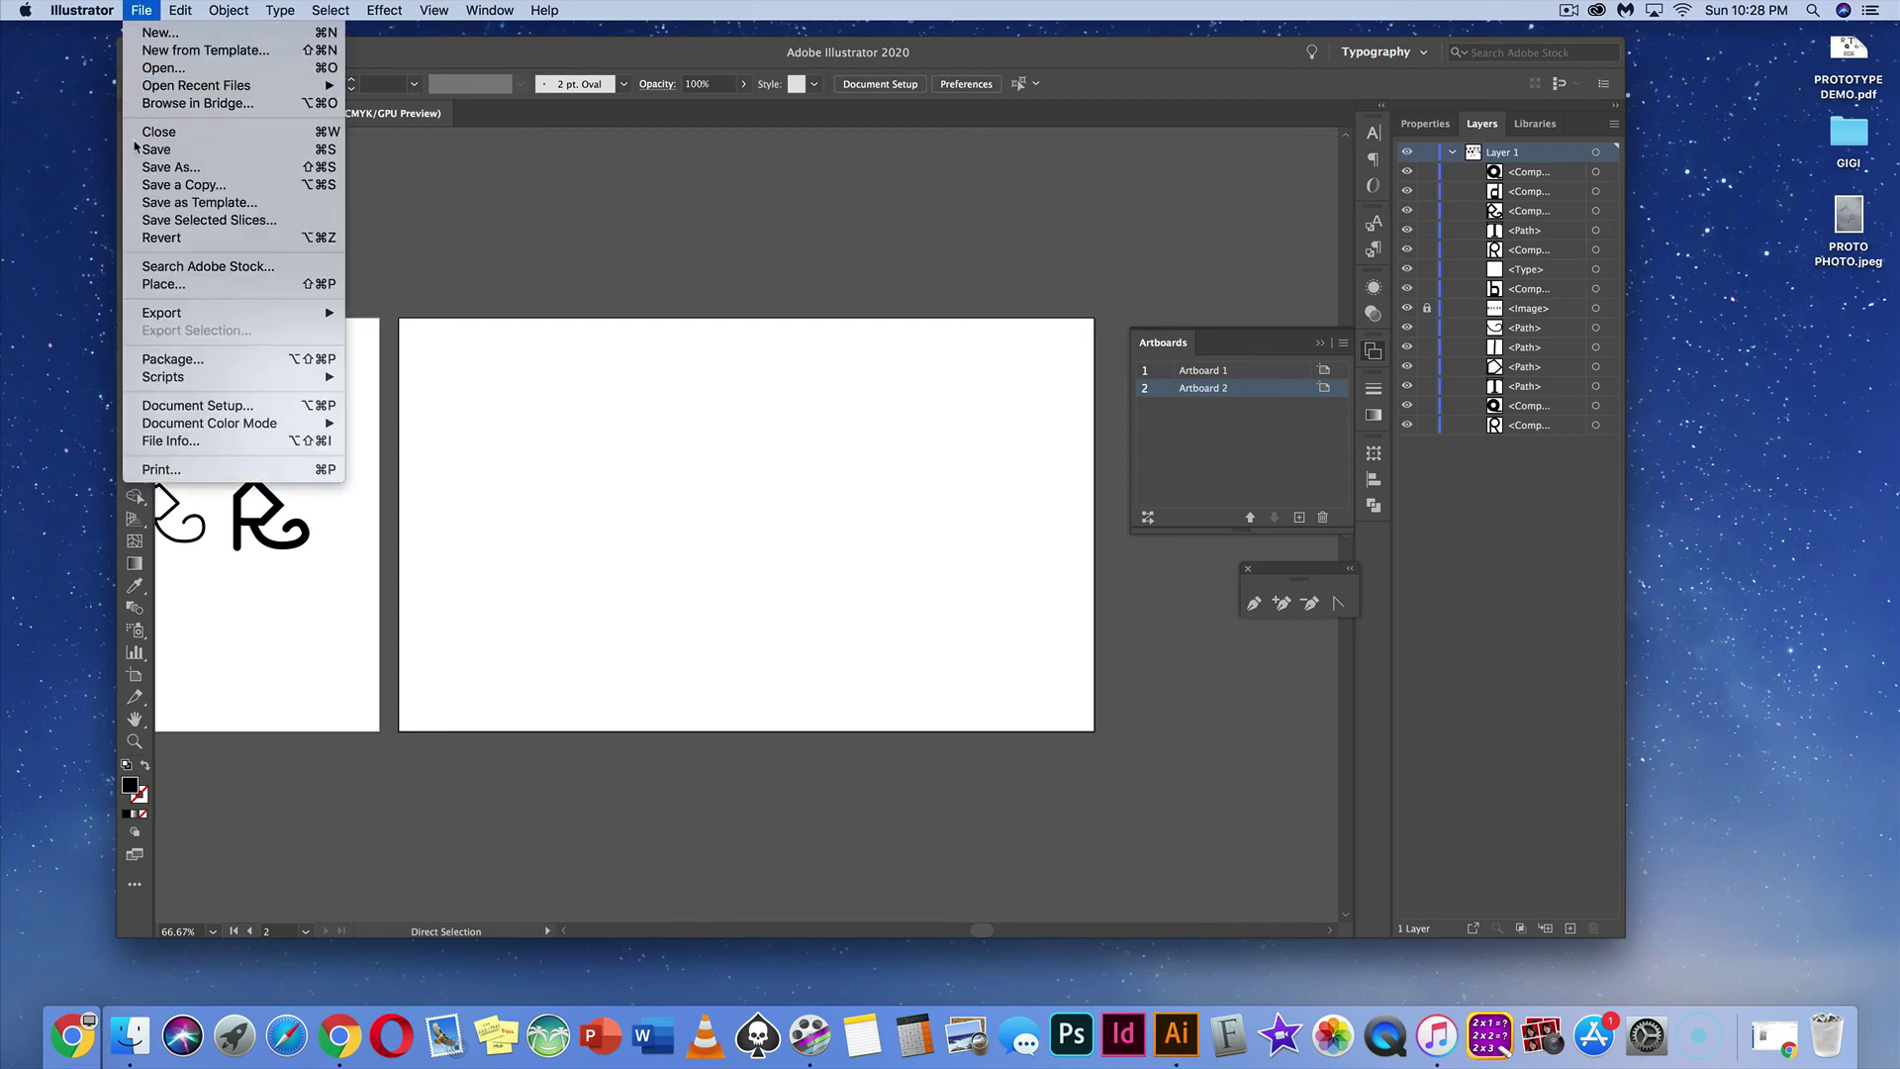
left_click(164, 284)
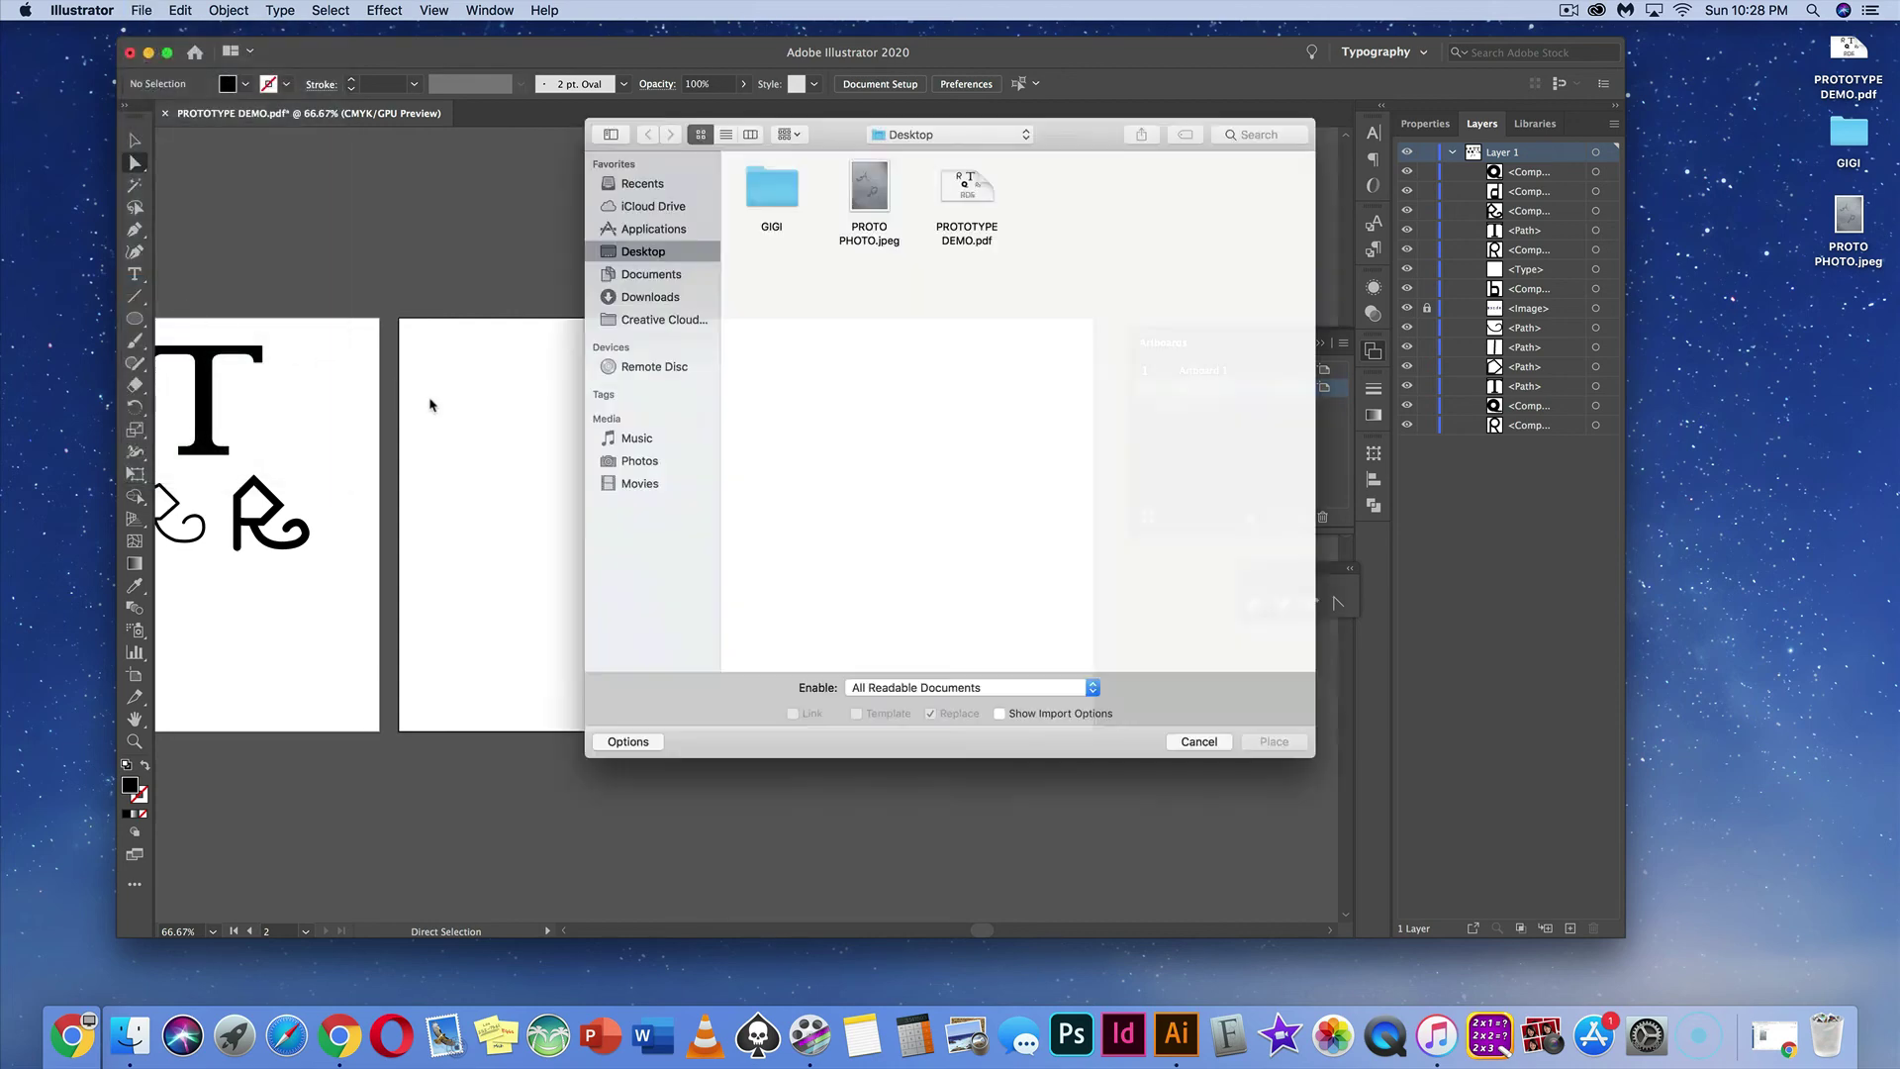
left_click(857, 171)
left_click(1280, 762)
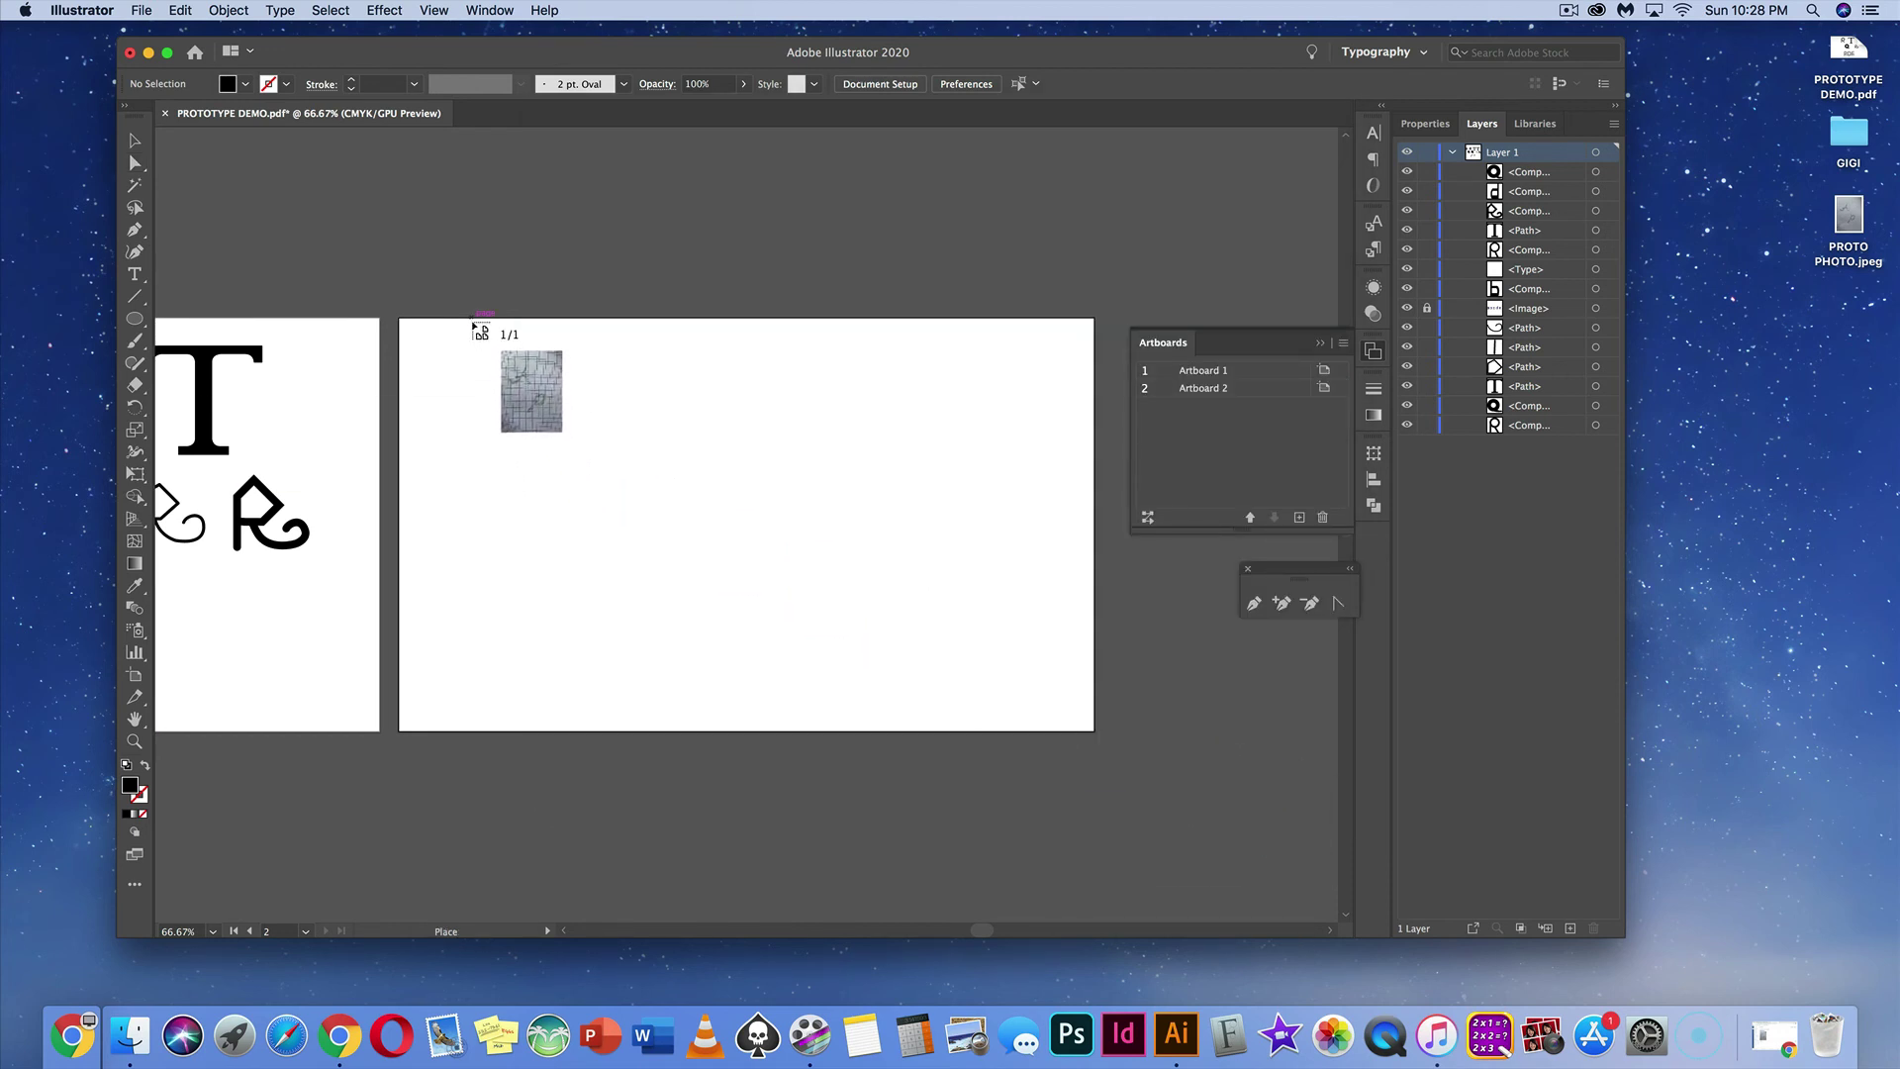
mouse_move(473, 319)
left_mouse_down()
mouse_move(721, 551)
mouse_move(976, 740)
left_mouse_up()
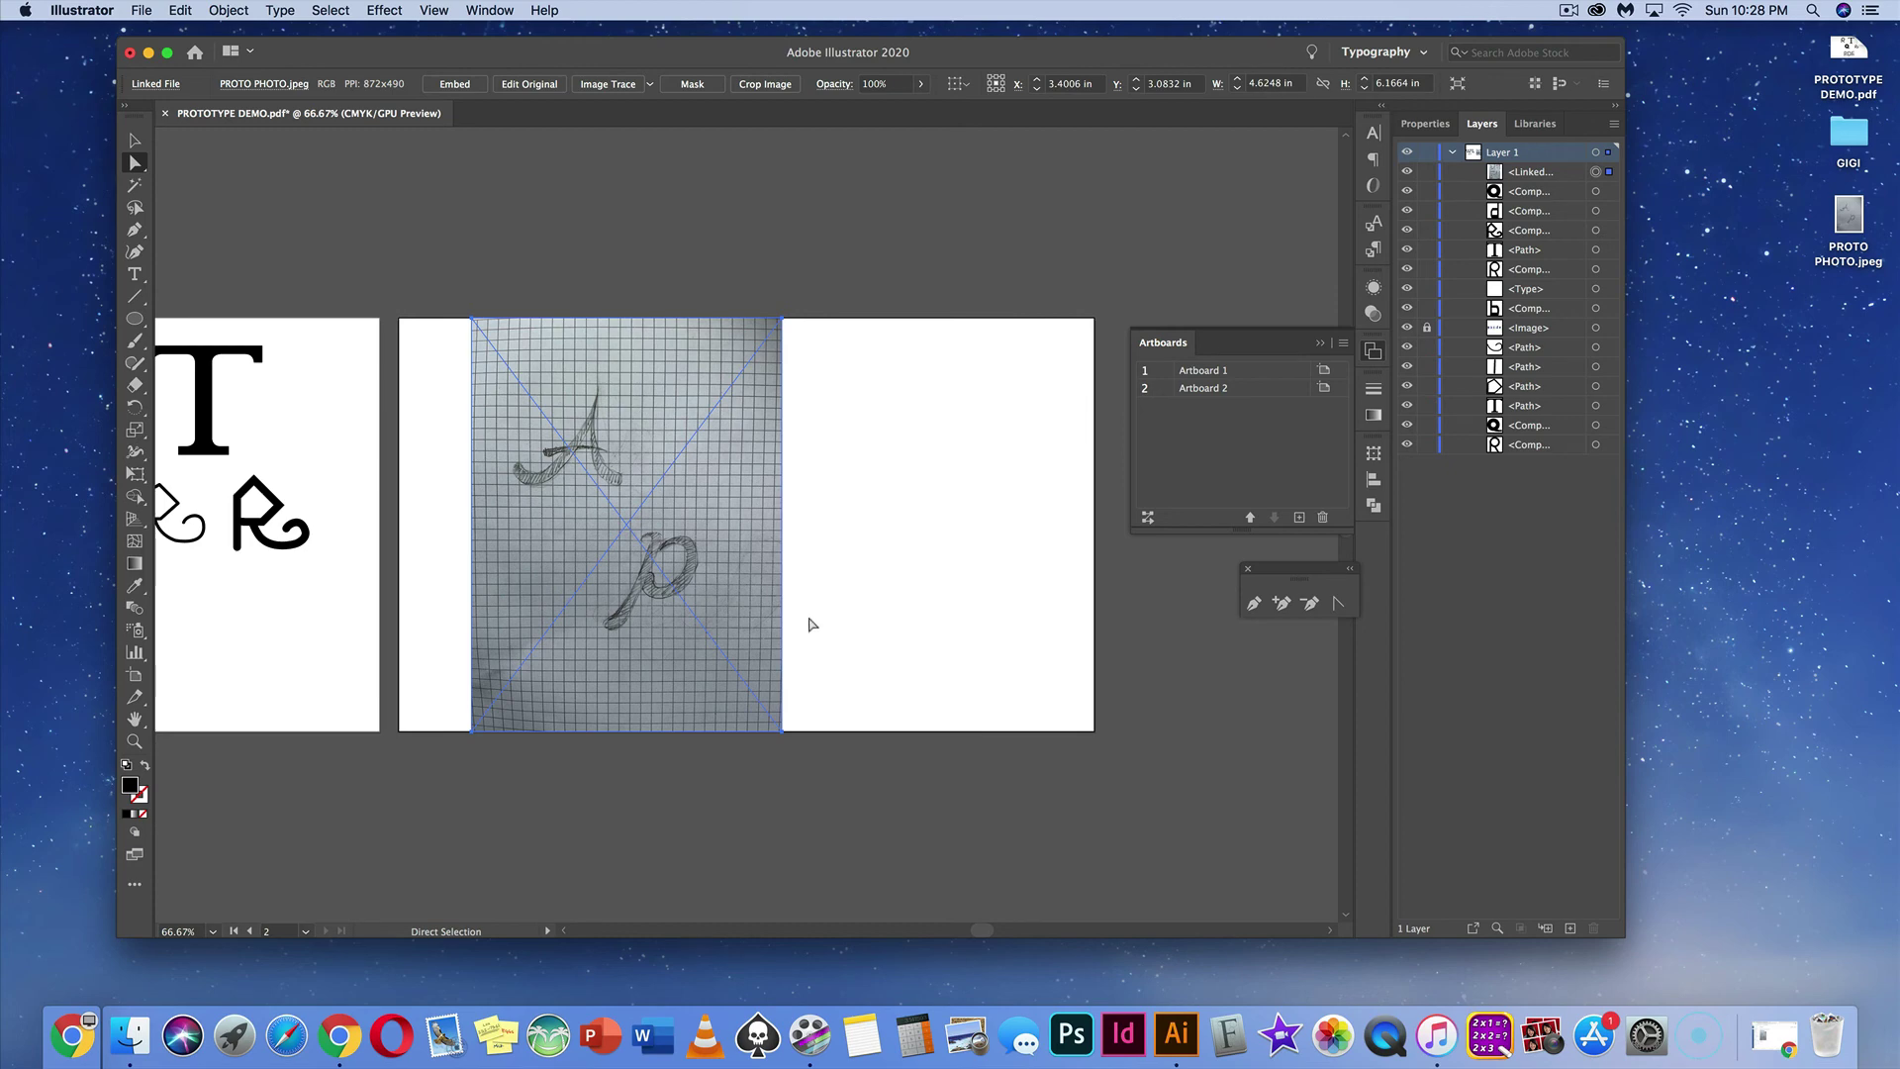
Step: Deselect the placed sketch photo and lock it in Layer 1
key("super+equal")
key("super+equal")
key("super+equal")
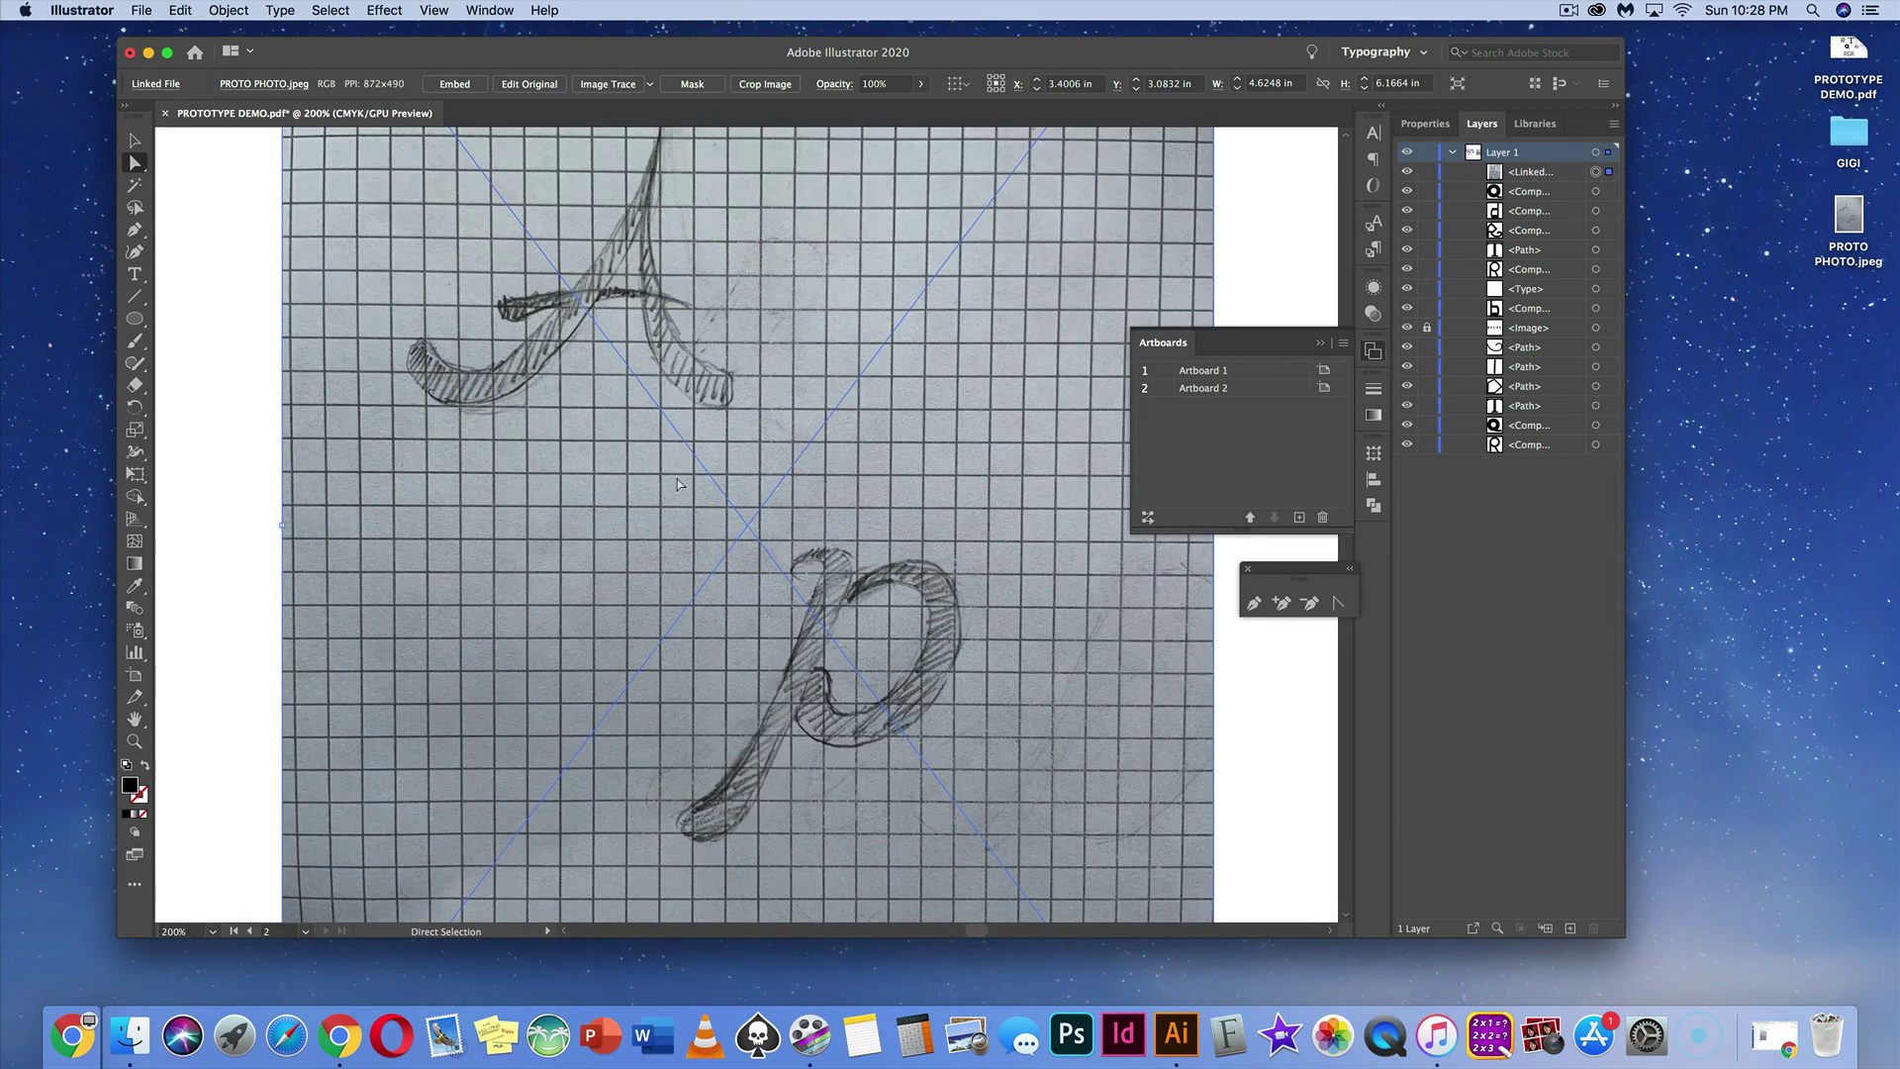
left_click_drag(685, 464, 704, 614)
key("super+minus")
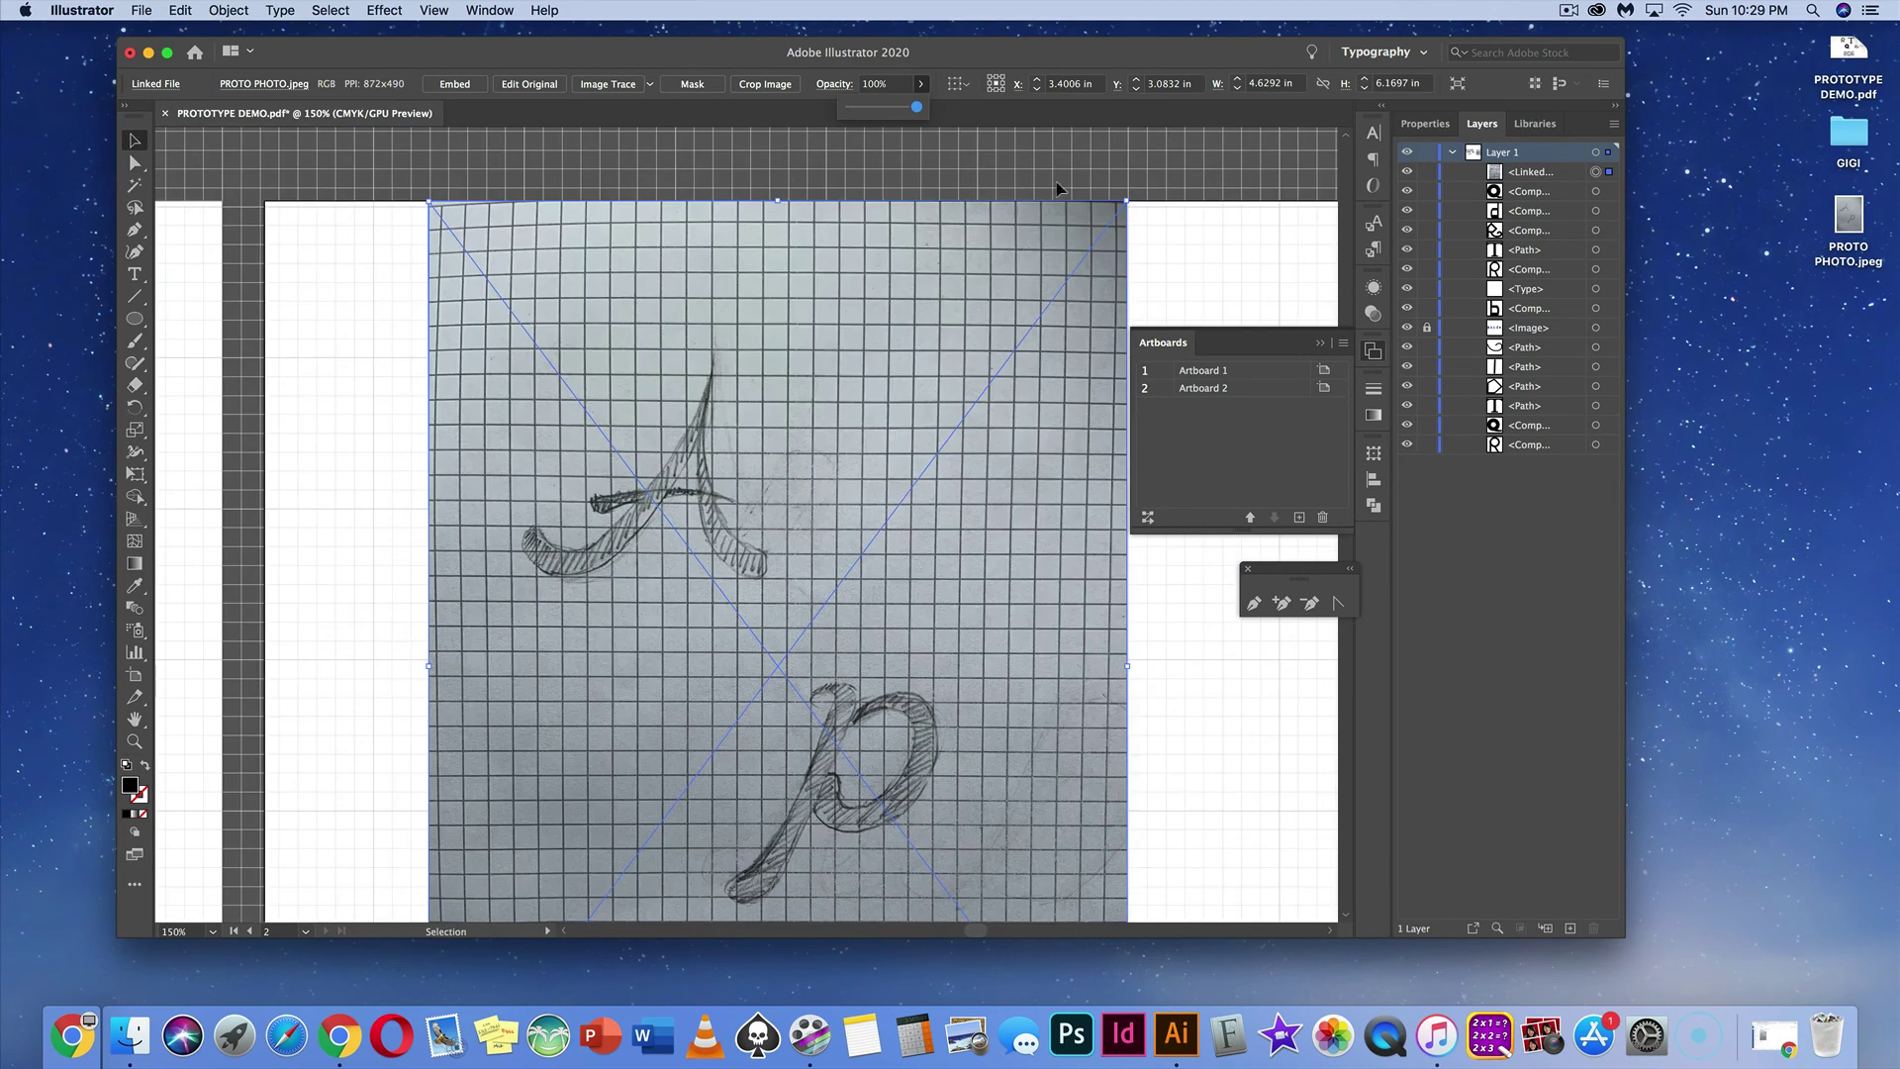
left_click(1160, 247)
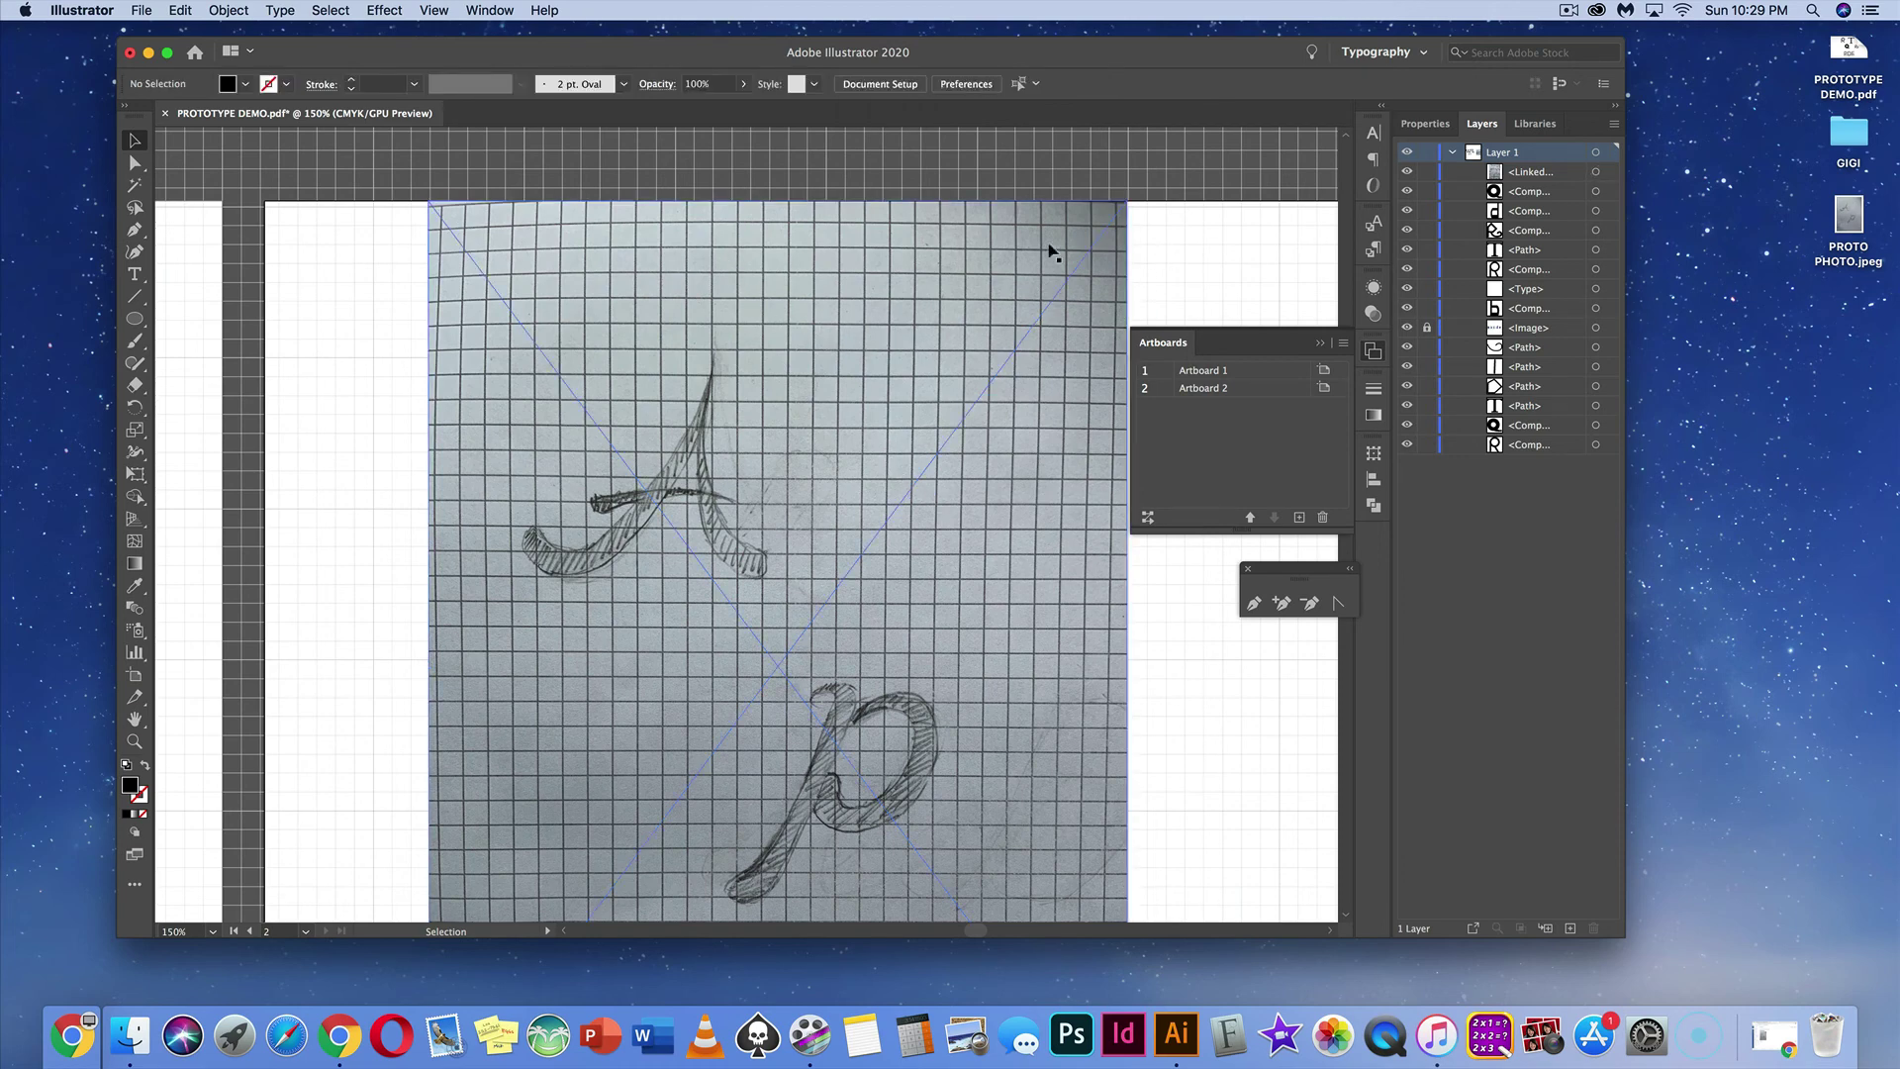
left_click(1425, 171)
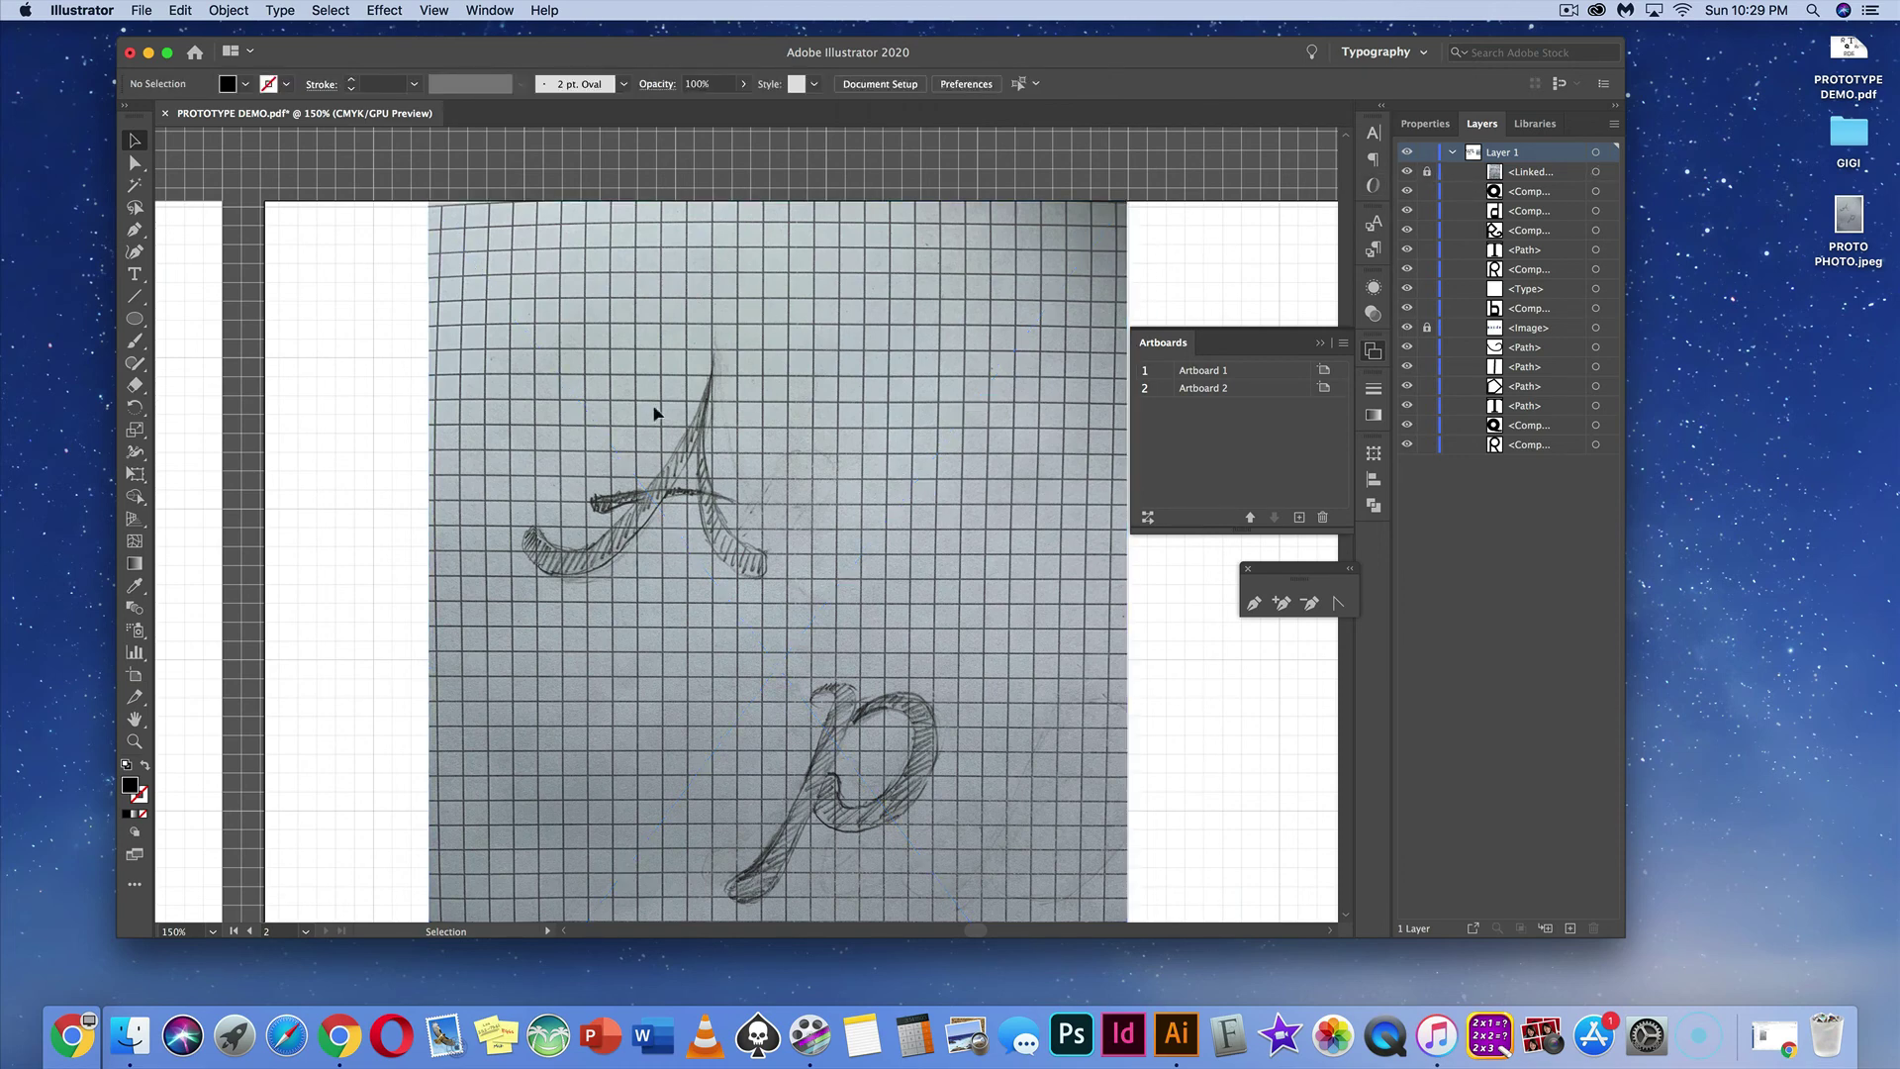
Step: Trace the sketched A's outer left edge with the Pen tool from the foot to the apex, using a black stroke and no fill
key("super+equal")
key("super+equal")
scroll(645, 405, "up", 1)
scroll(644, 406, "left", 2)
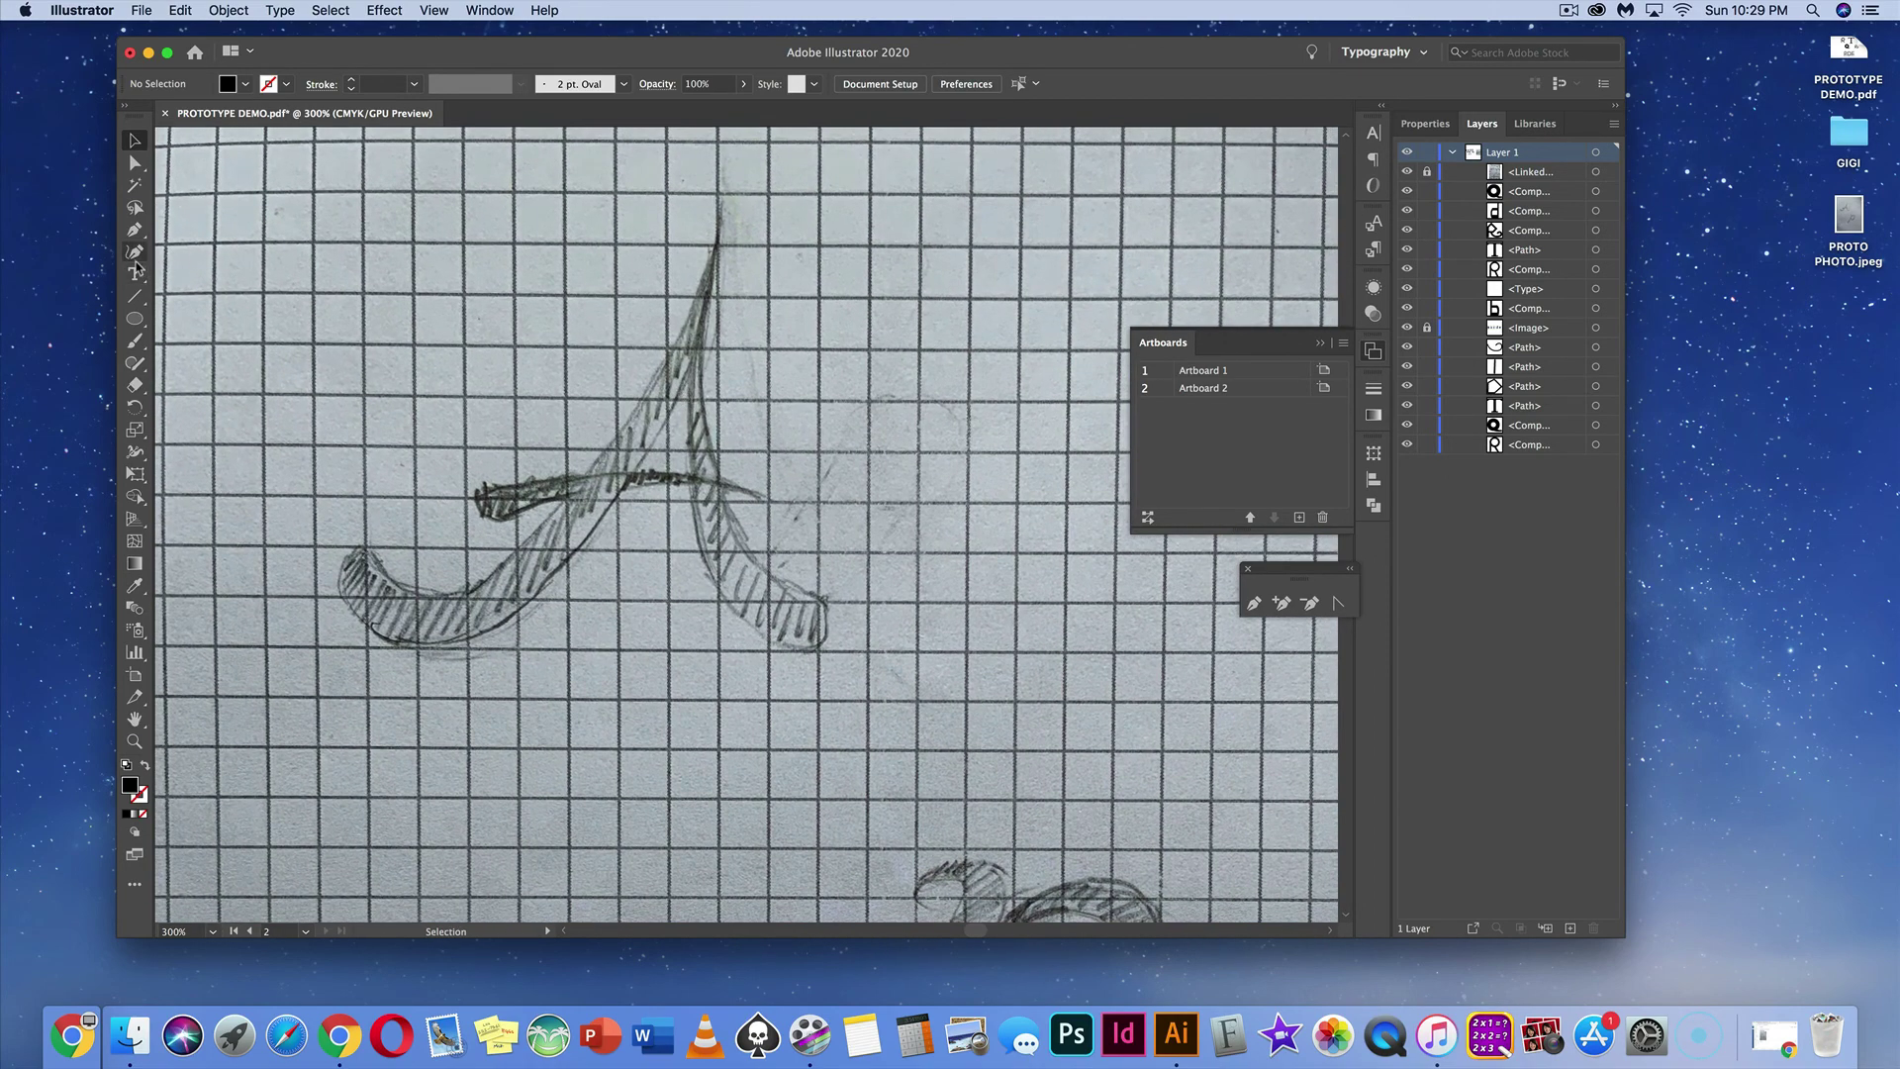
left_click(135, 229)
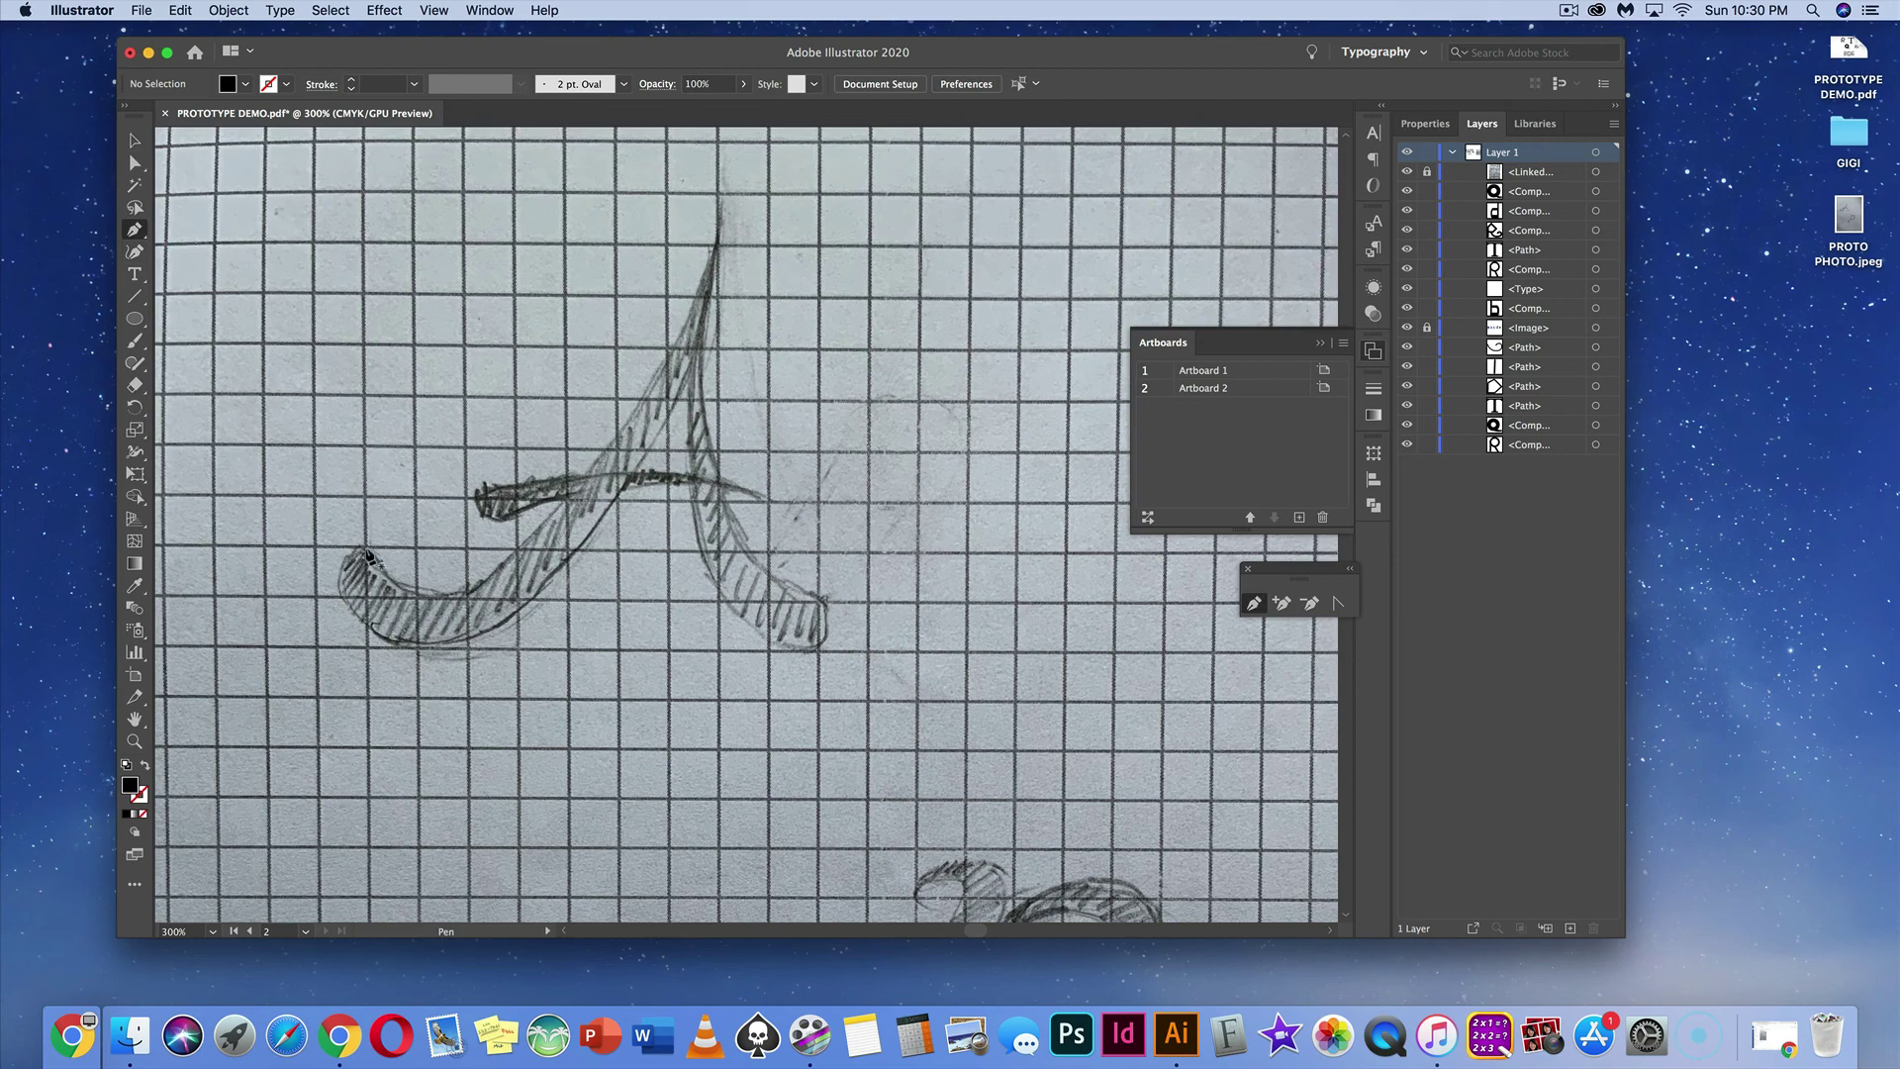
left_click_drag(366, 550, 419, 596)
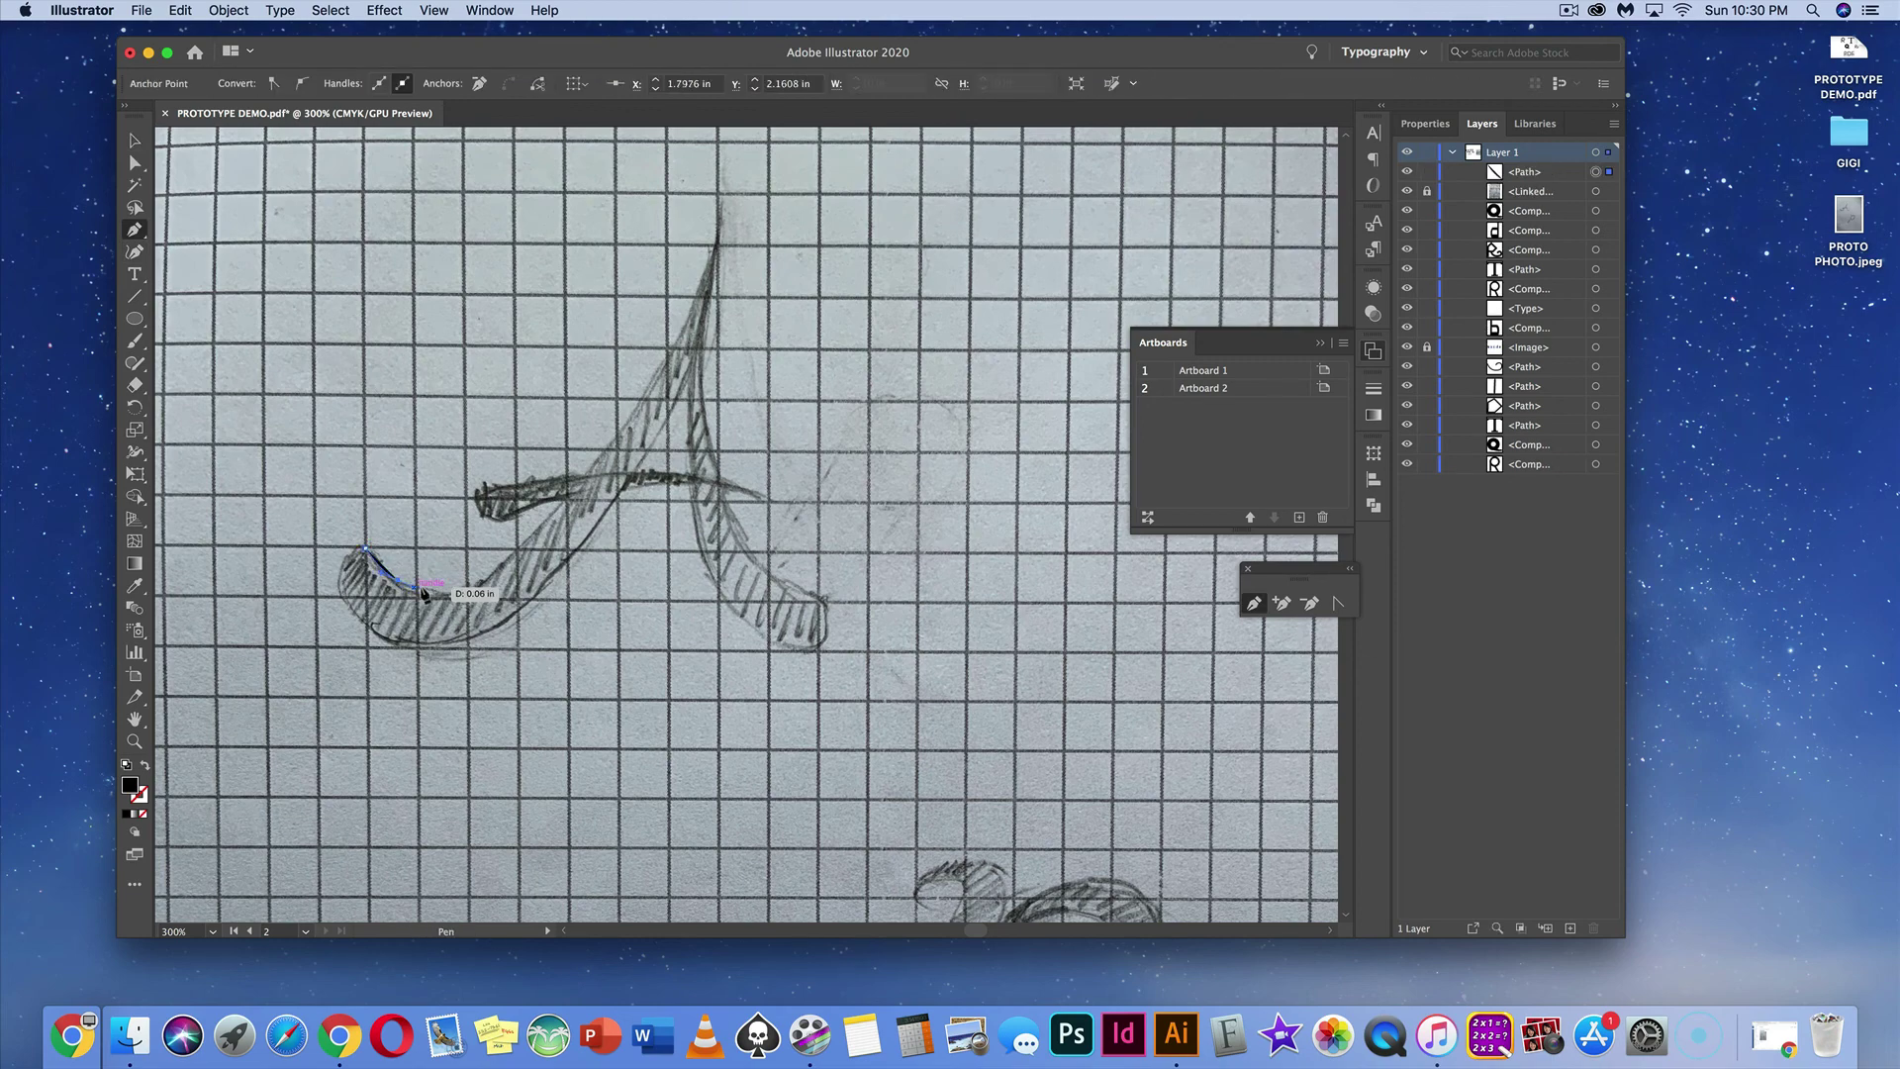
left_click_drag(543, 527, 607, 436)
left_click_drag(615, 446, 643, 428)
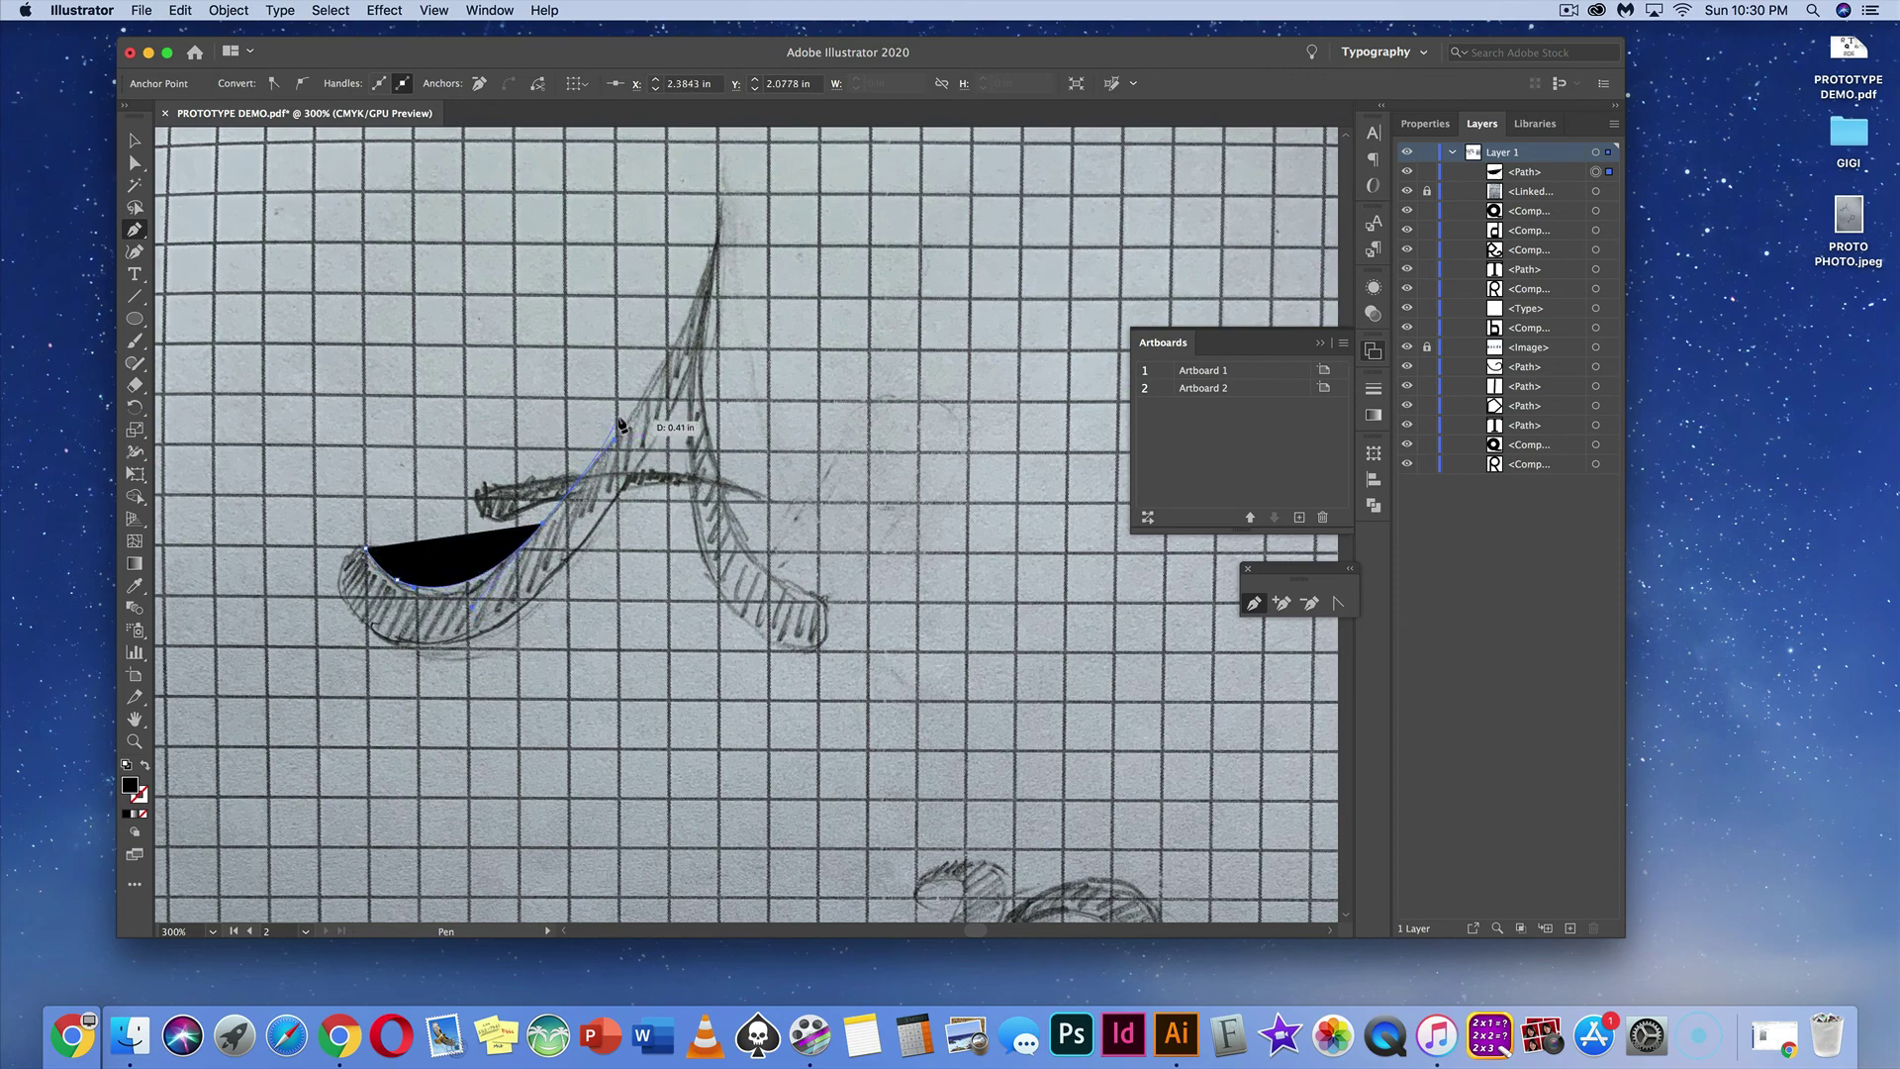
left_click_drag(718, 243, 724, 199)
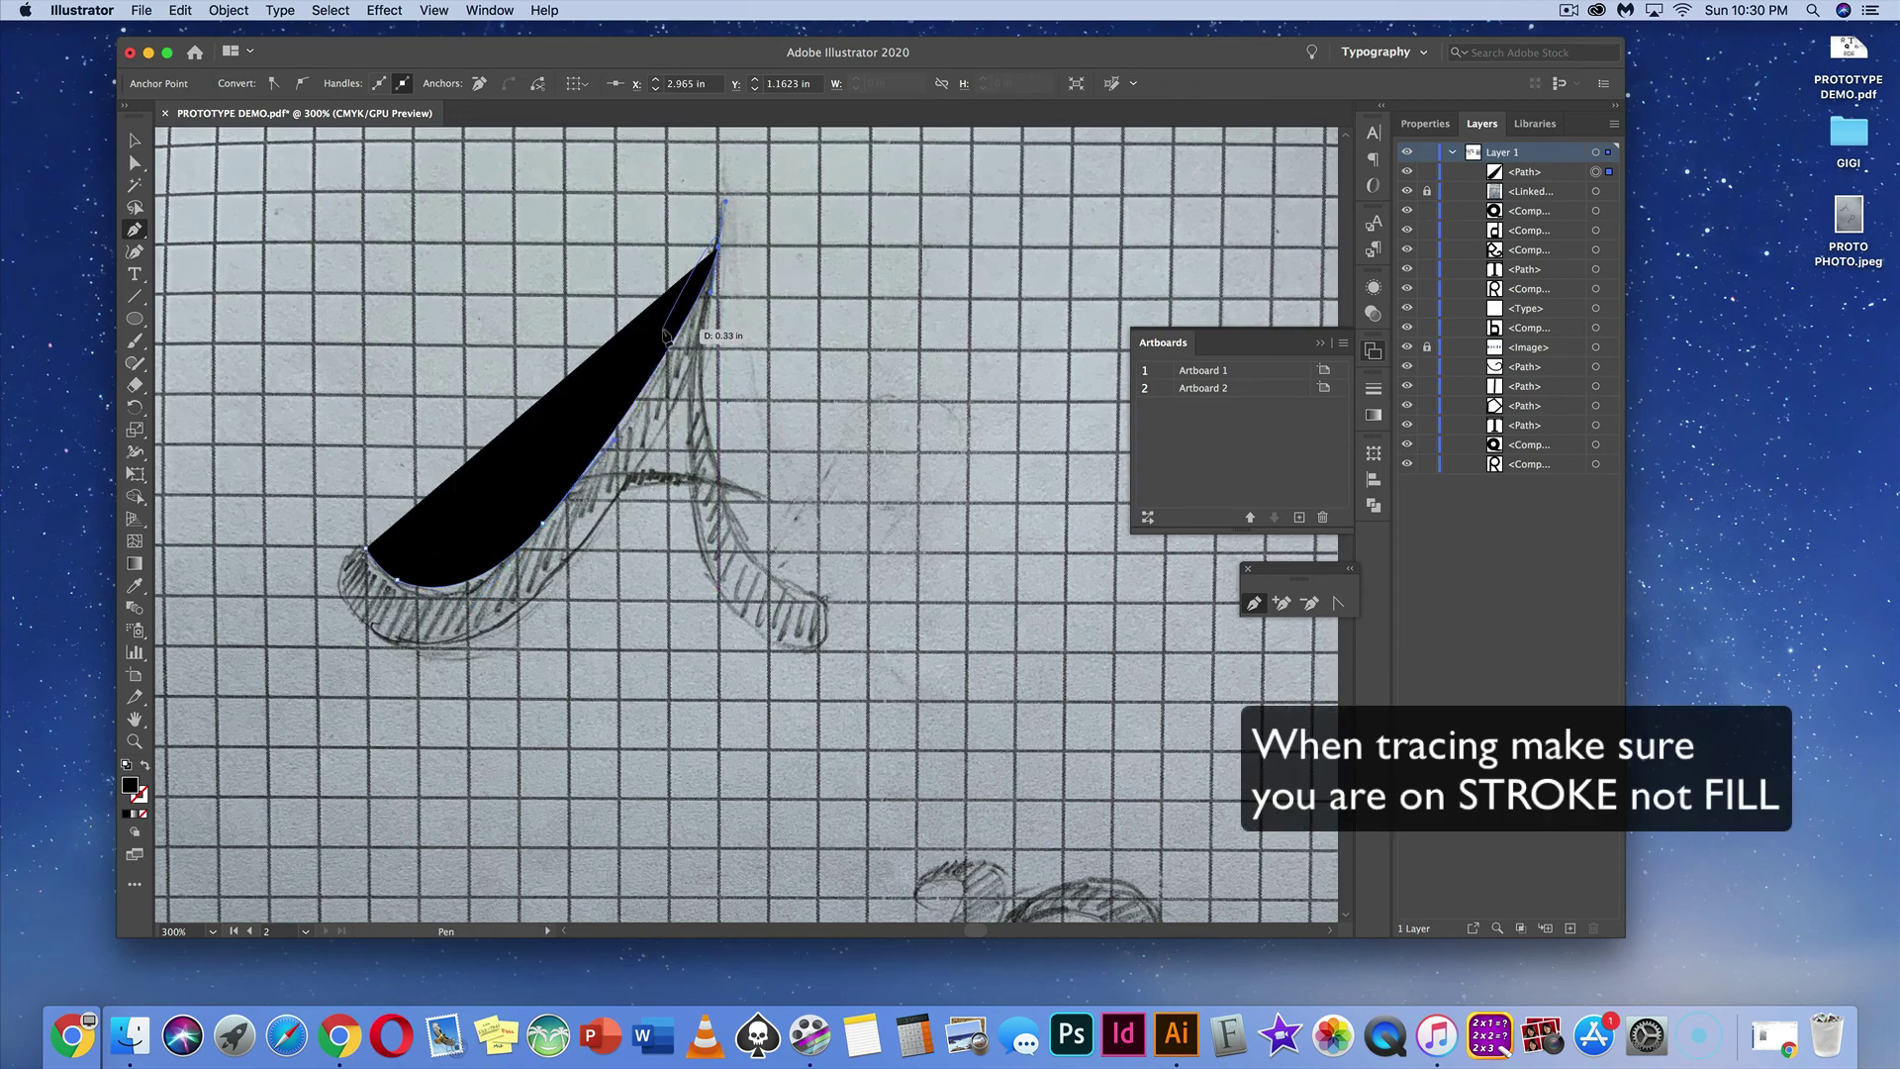
left_click(147, 767)
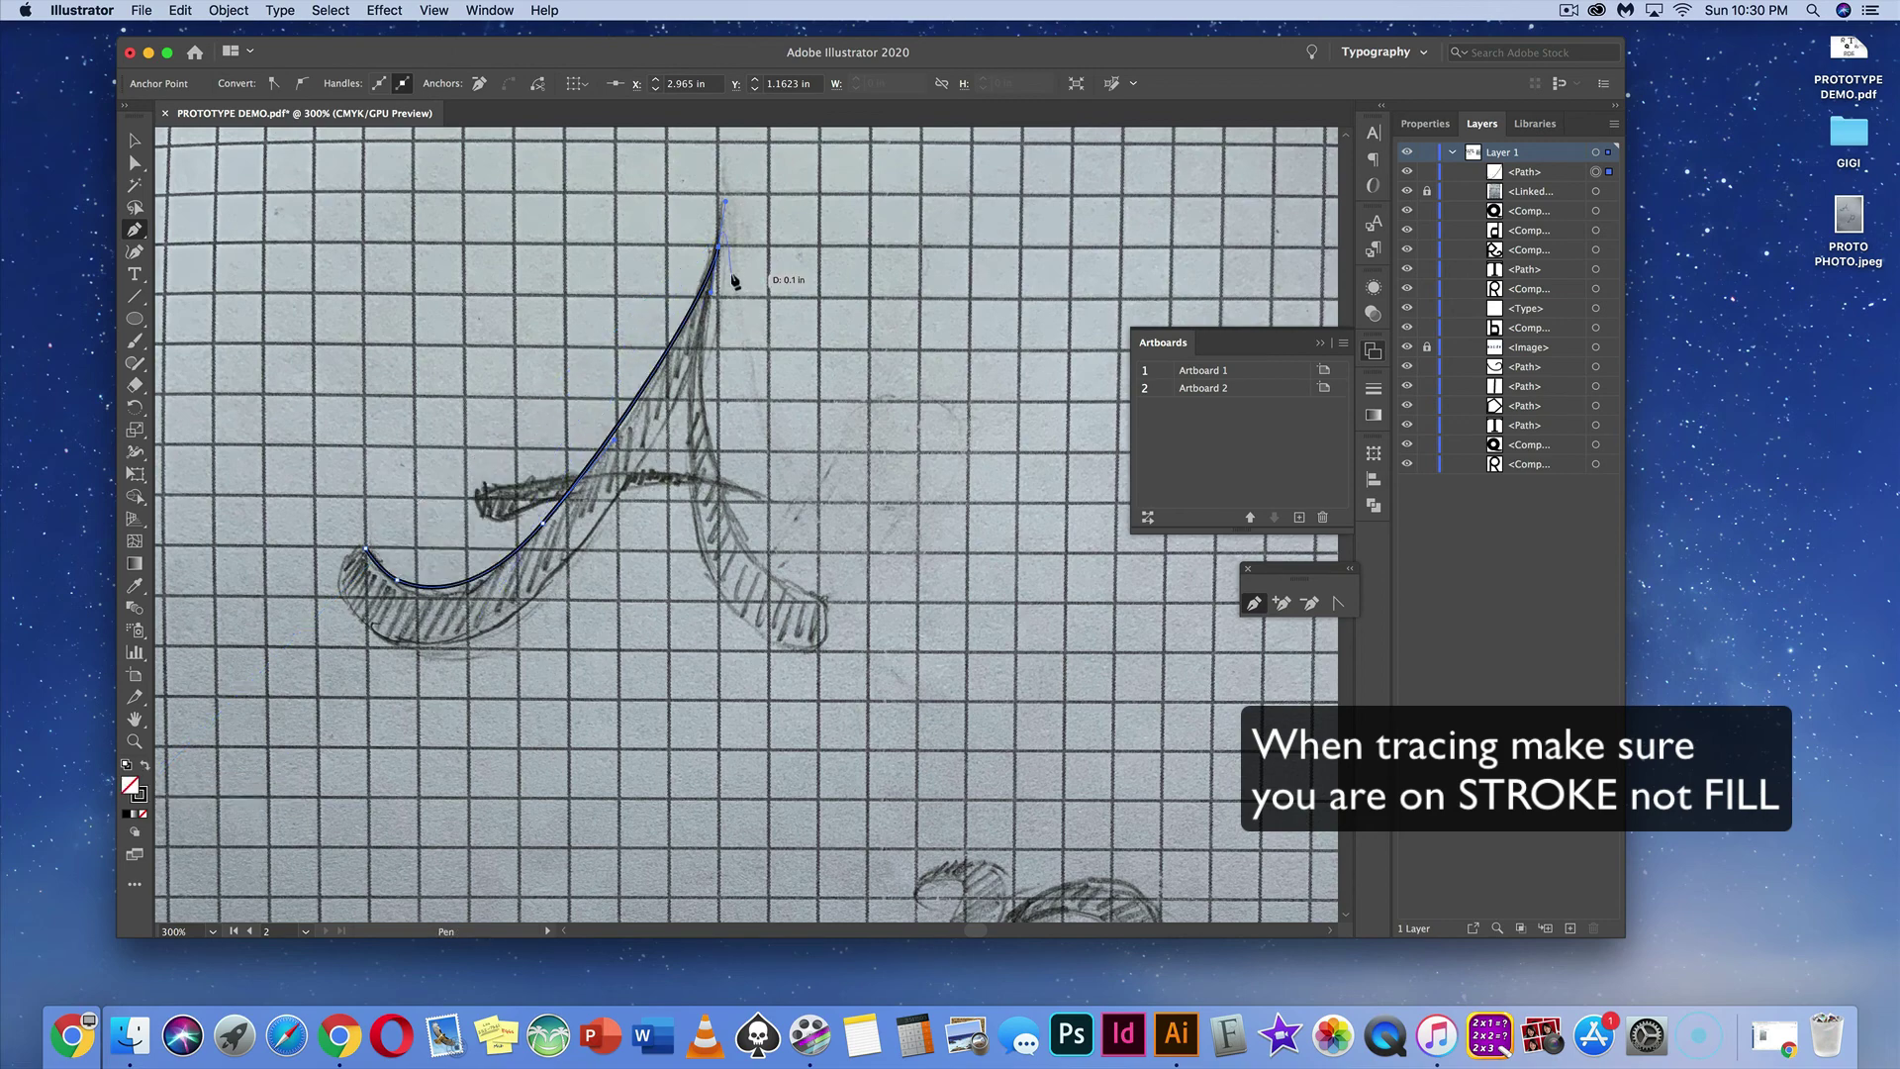
Step: Continue the A path from a sharp apex down the right leg, around its foot and up its inner edge to the inner peak
left_click_drag(719, 243, 729, 205)
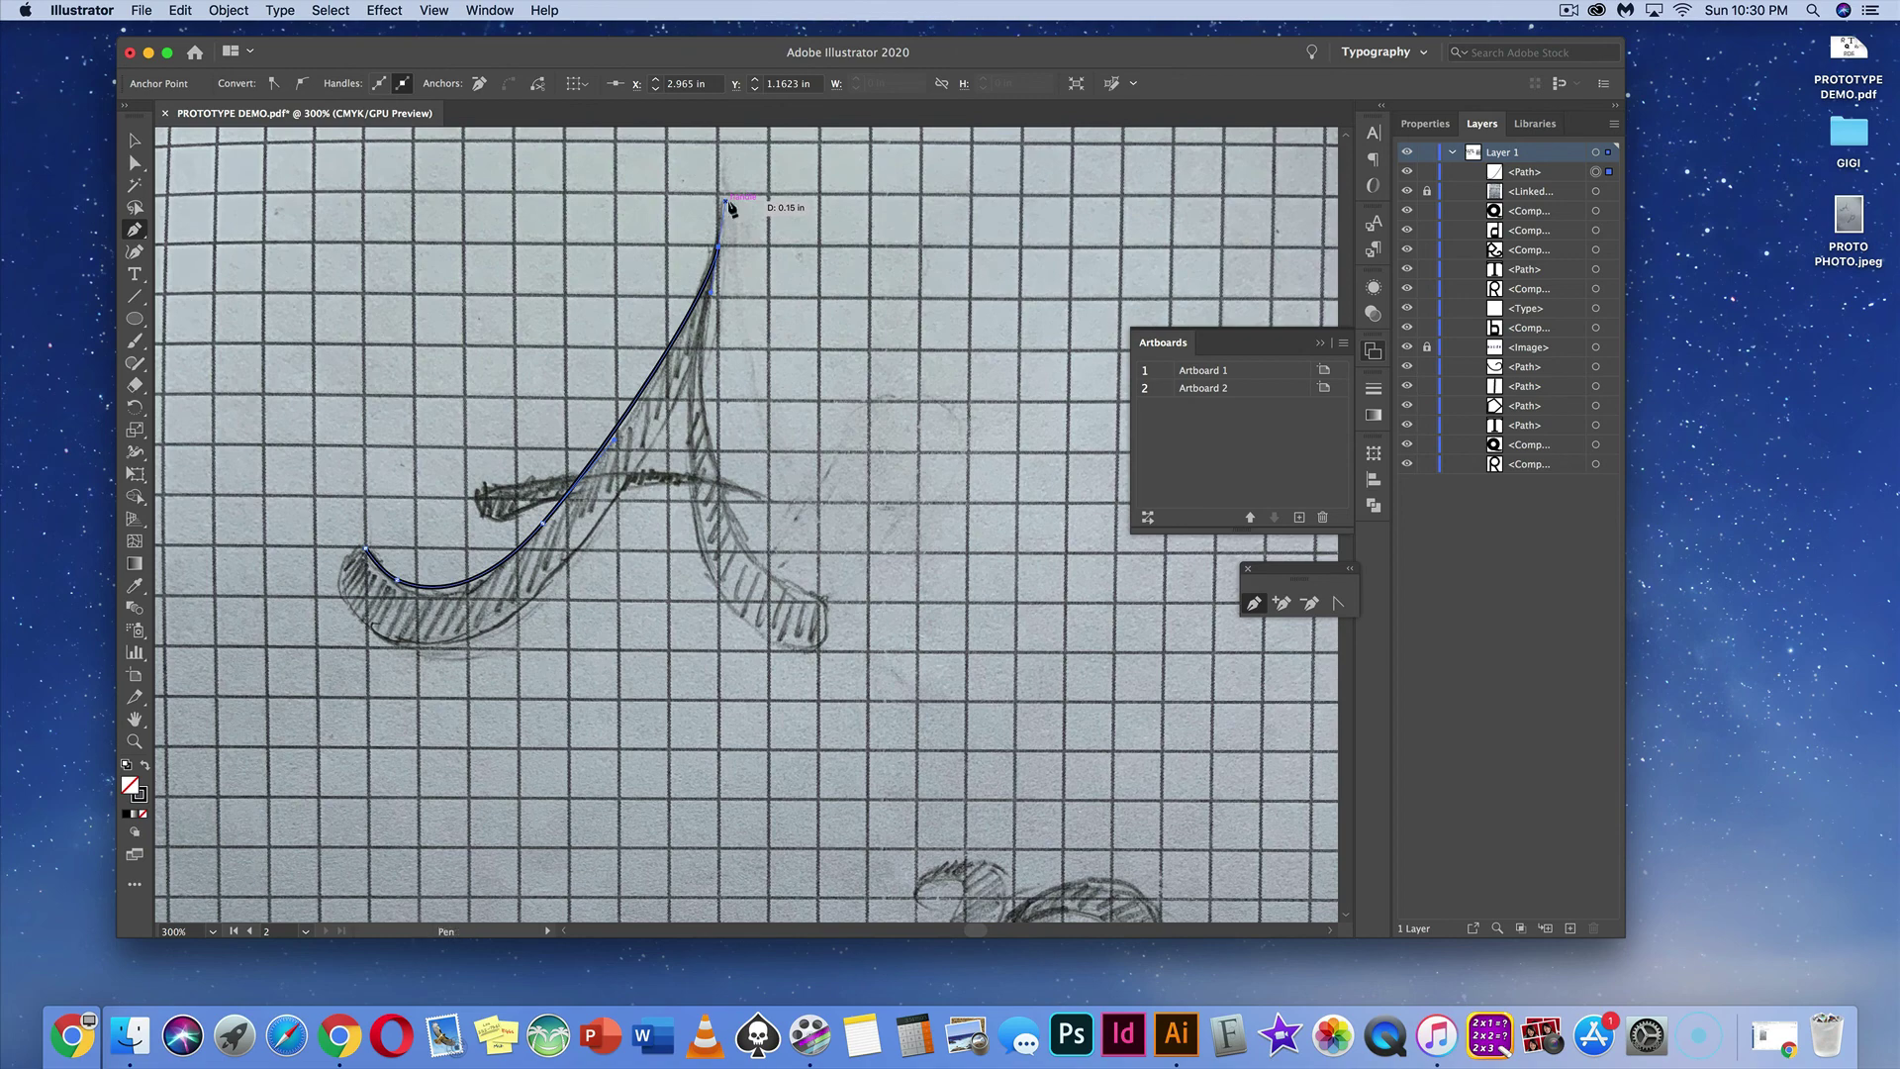
left_click_drag(726, 205, 726, 205)
left_click(719, 248)
mouse_move(719, 249)
left_mouse_down()
mouse_move(720, 485)
mouse_move(795, 576)
mouse_move(793, 605)
mouse_move(837, 614)
mouse_move(816, 653)
mouse_move(715, 577)
left_mouse_up()
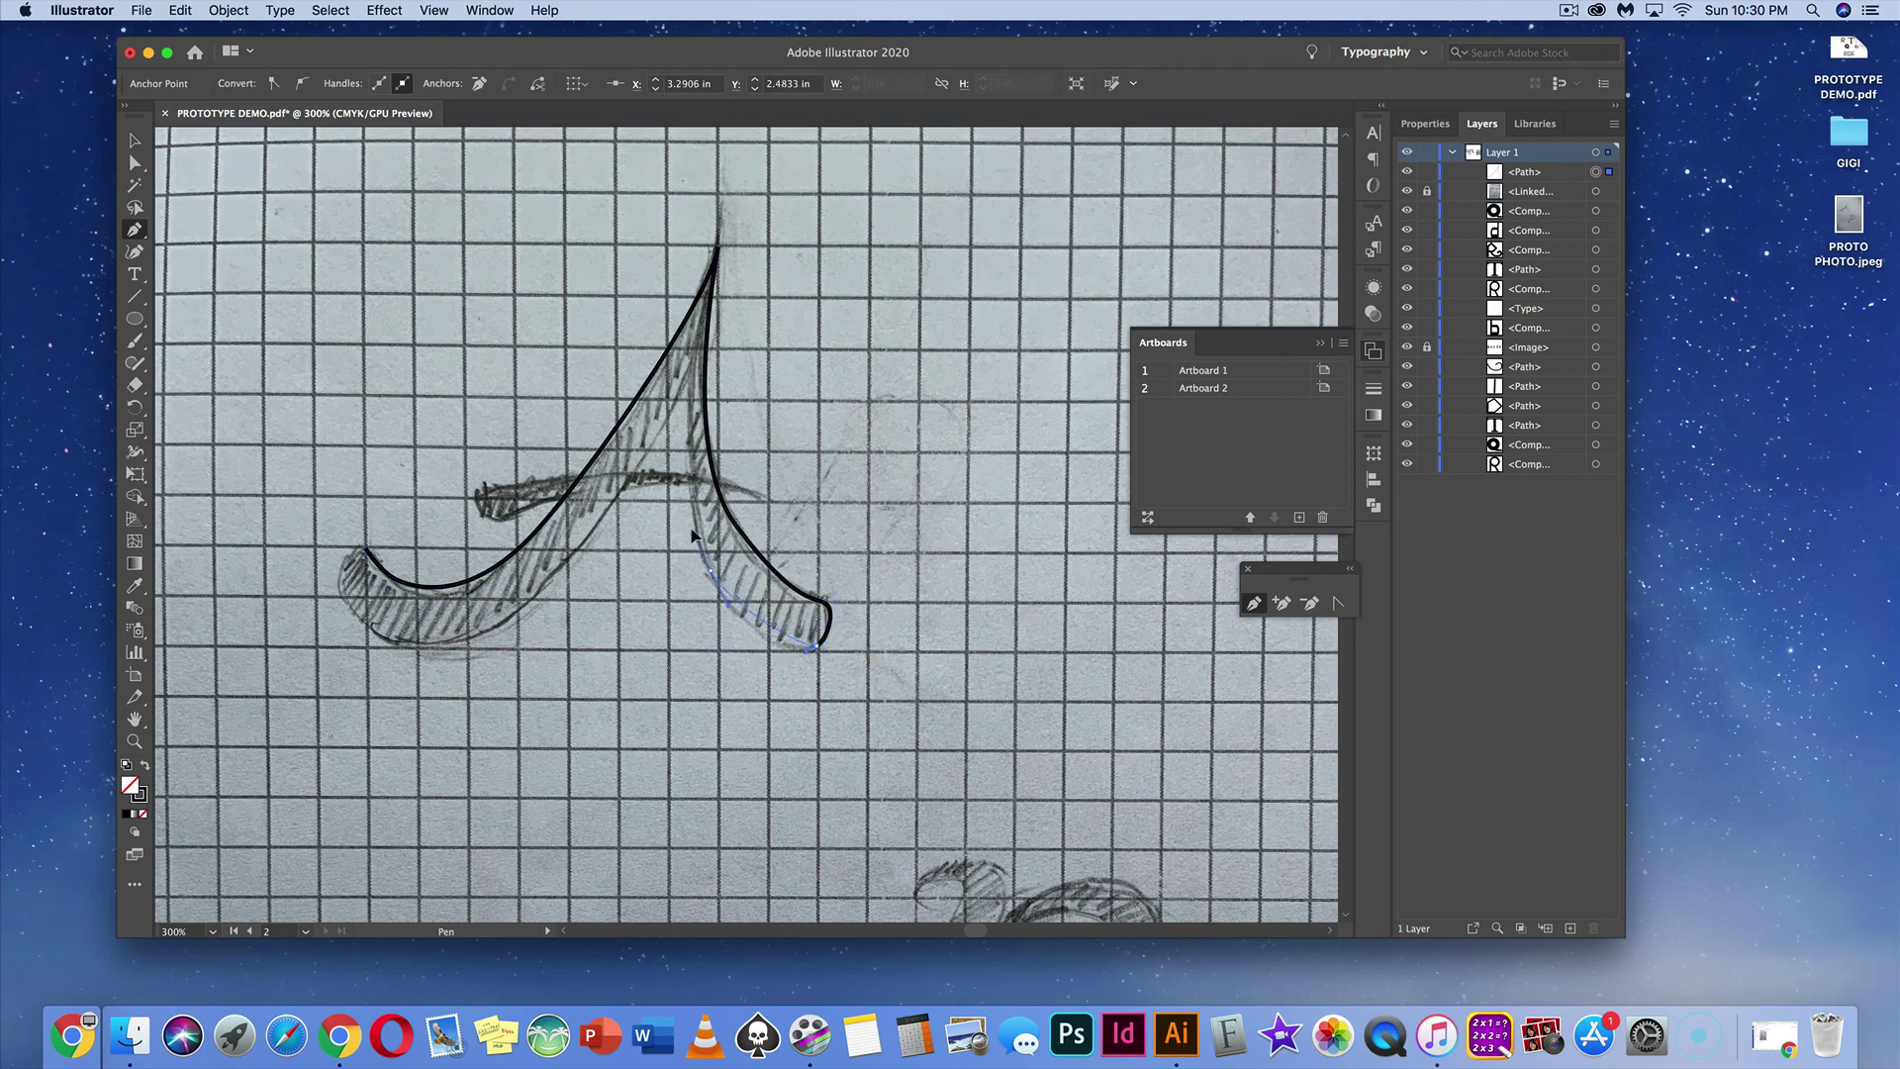
left_click_drag(694, 534, 686, 507)
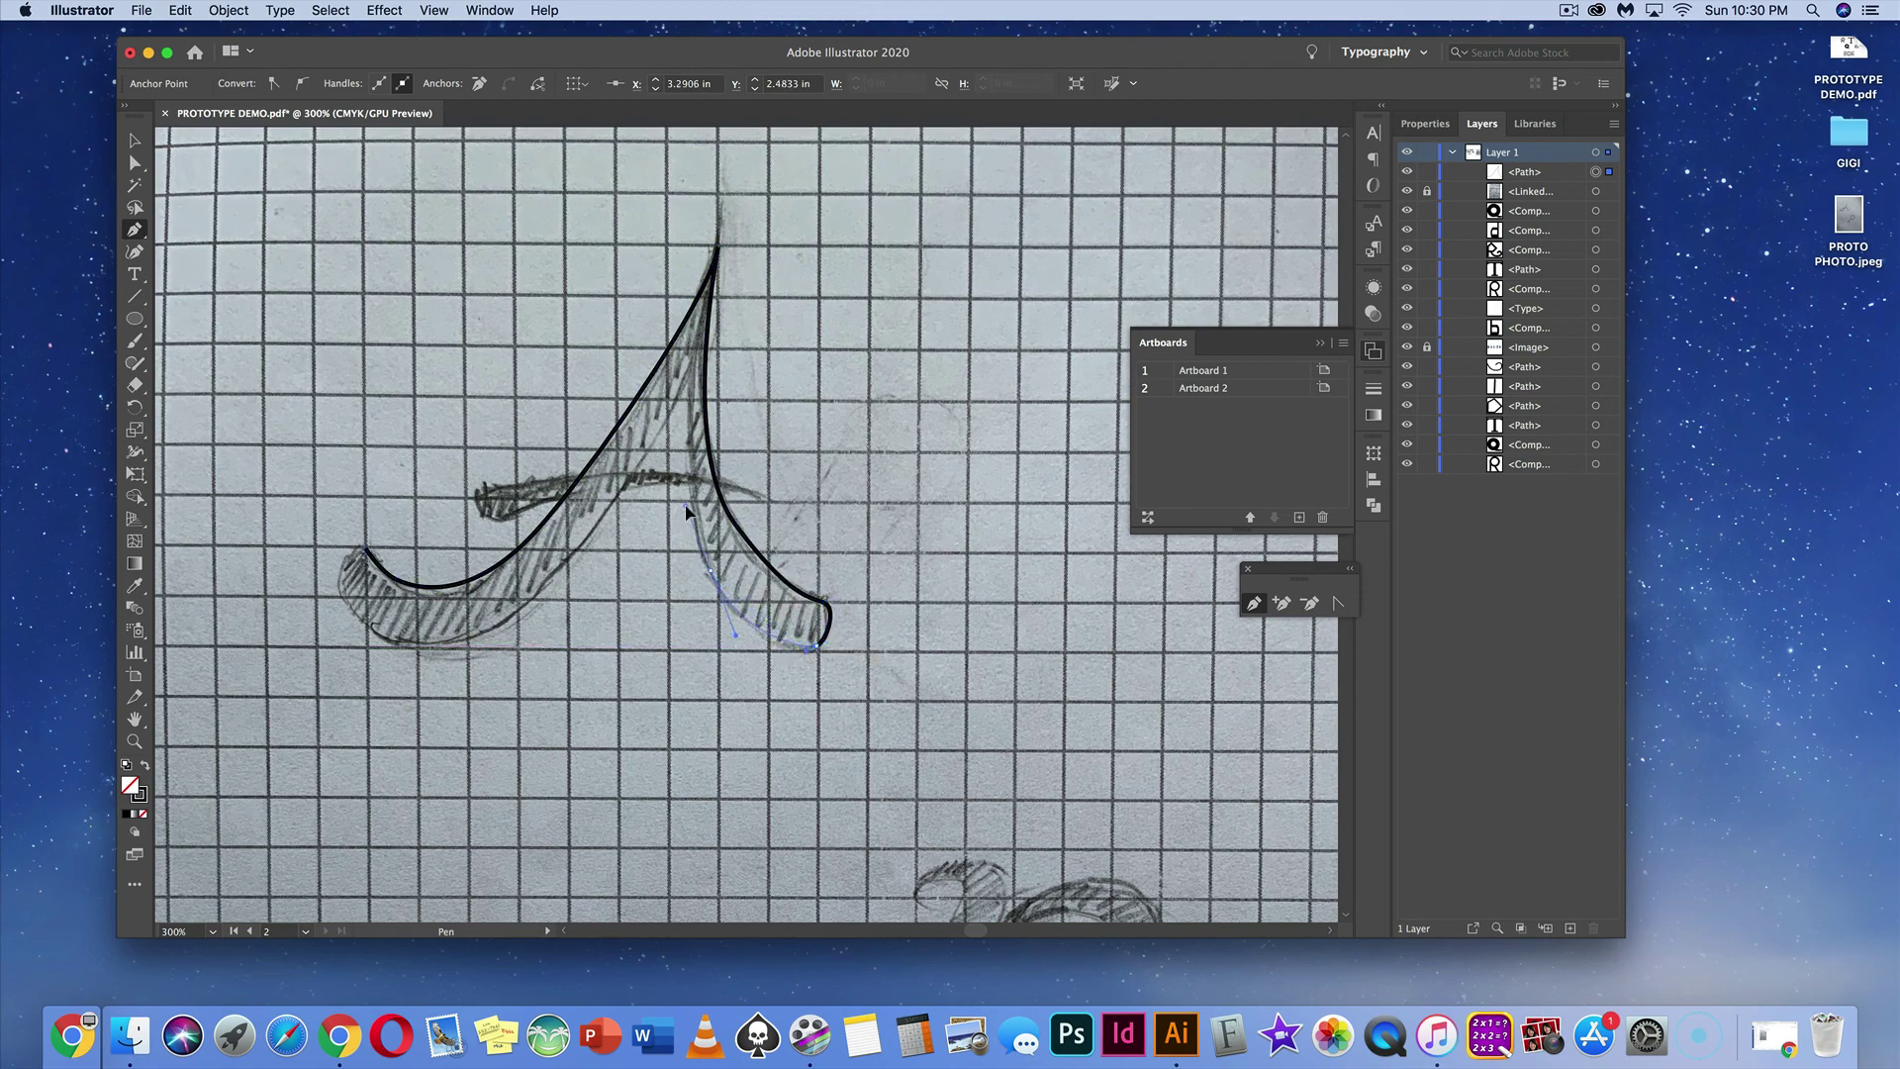
left_click(690, 374, "super")
left_click(686, 372)
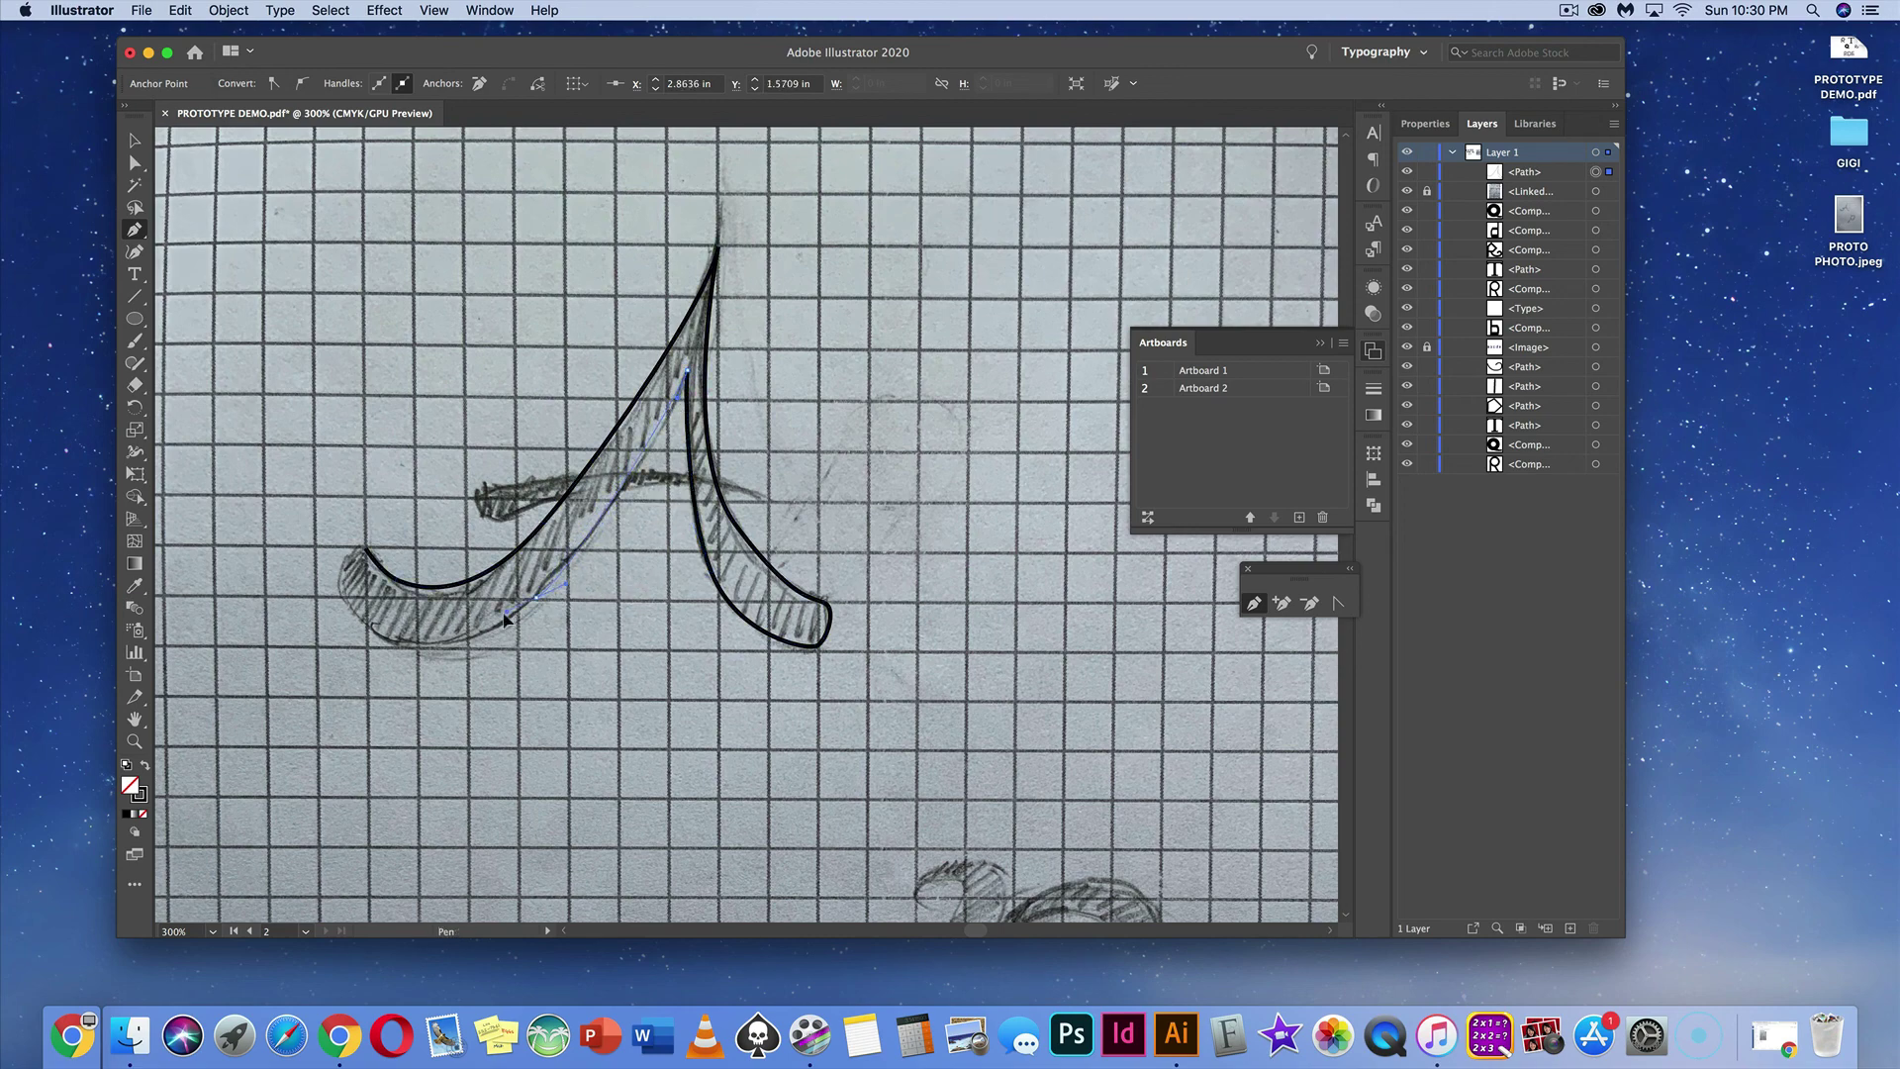
Step: Trace the left leg's inner edge around the curled foot, close the A outline at its starting point and deselect it
mouse_move(505, 618)
left_mouse_down()
mouse_move(404, 646)
mouse_move(342, 621)
left_mouse_up()
mouse_move(364, 549)
left_mouse_down()
mouse_move(430, 556)
mouse_move(406, 557)
left_mouse_up()
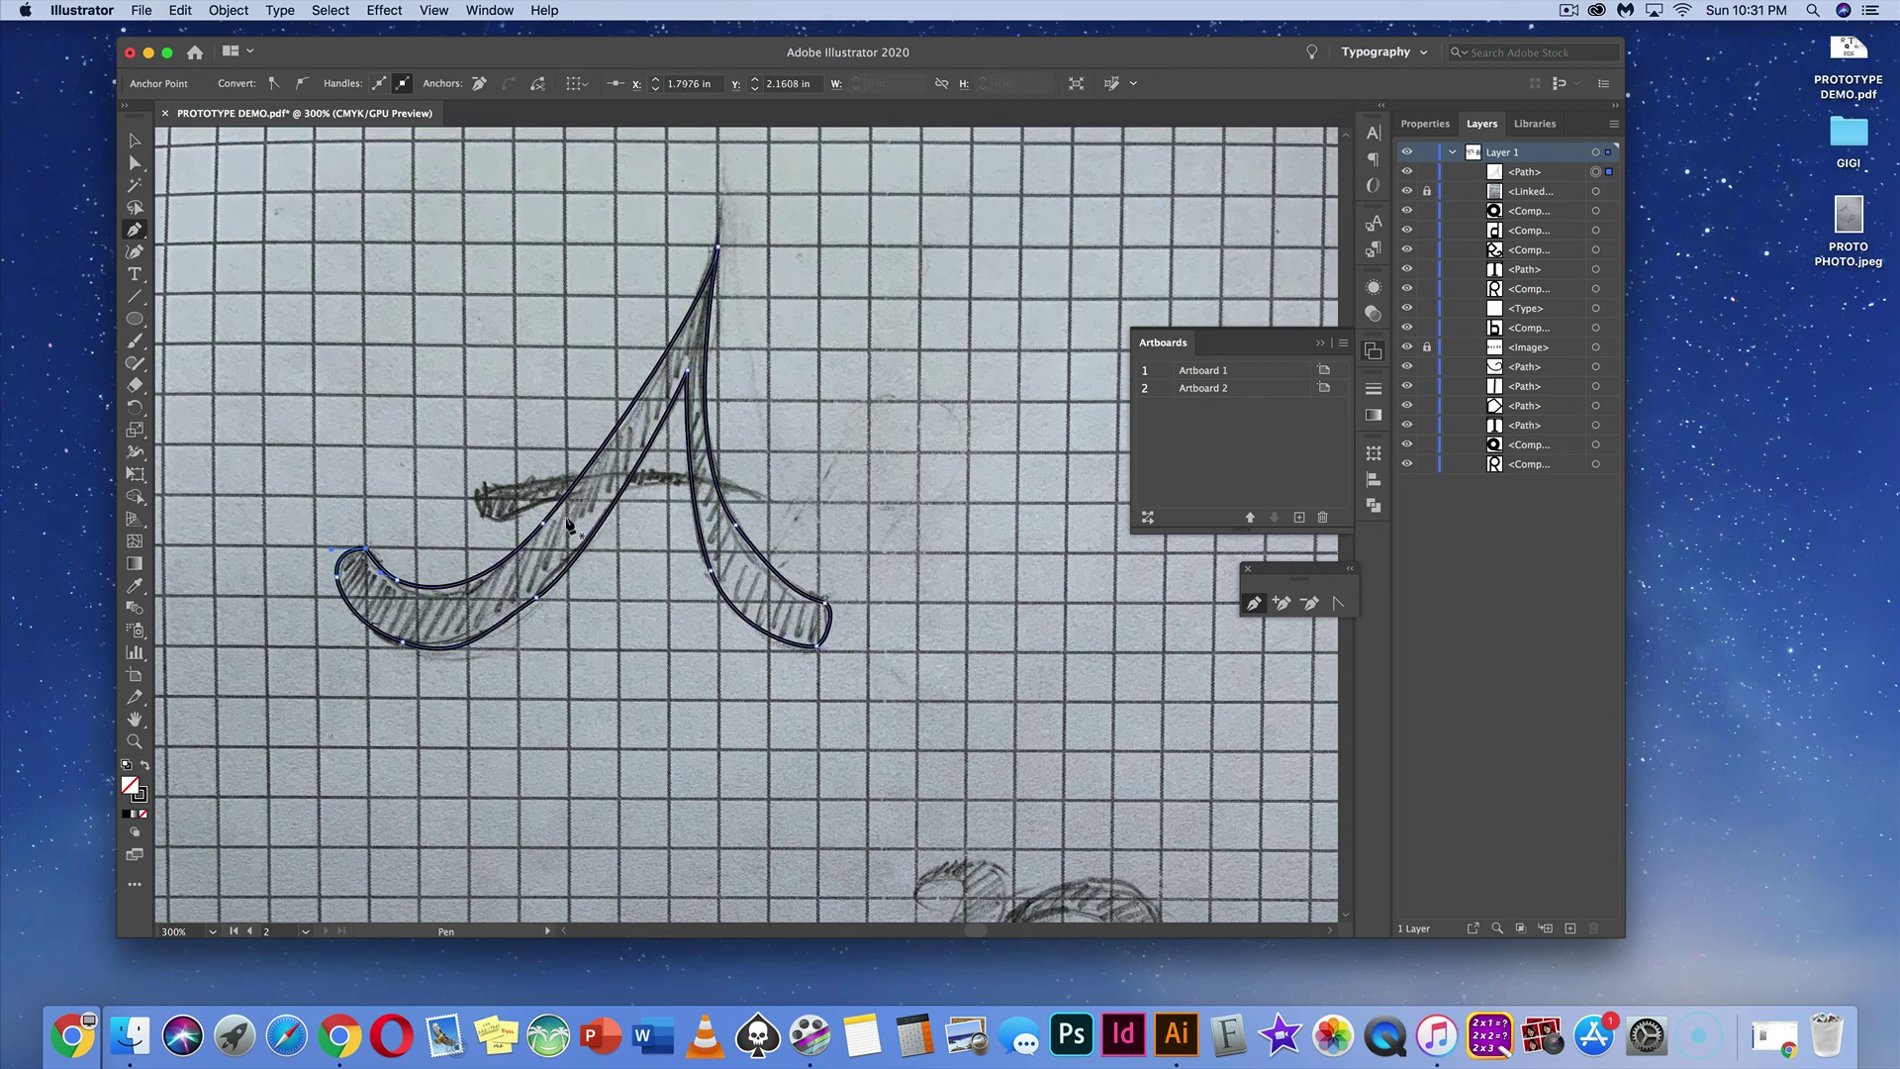
key("super+shift+a")
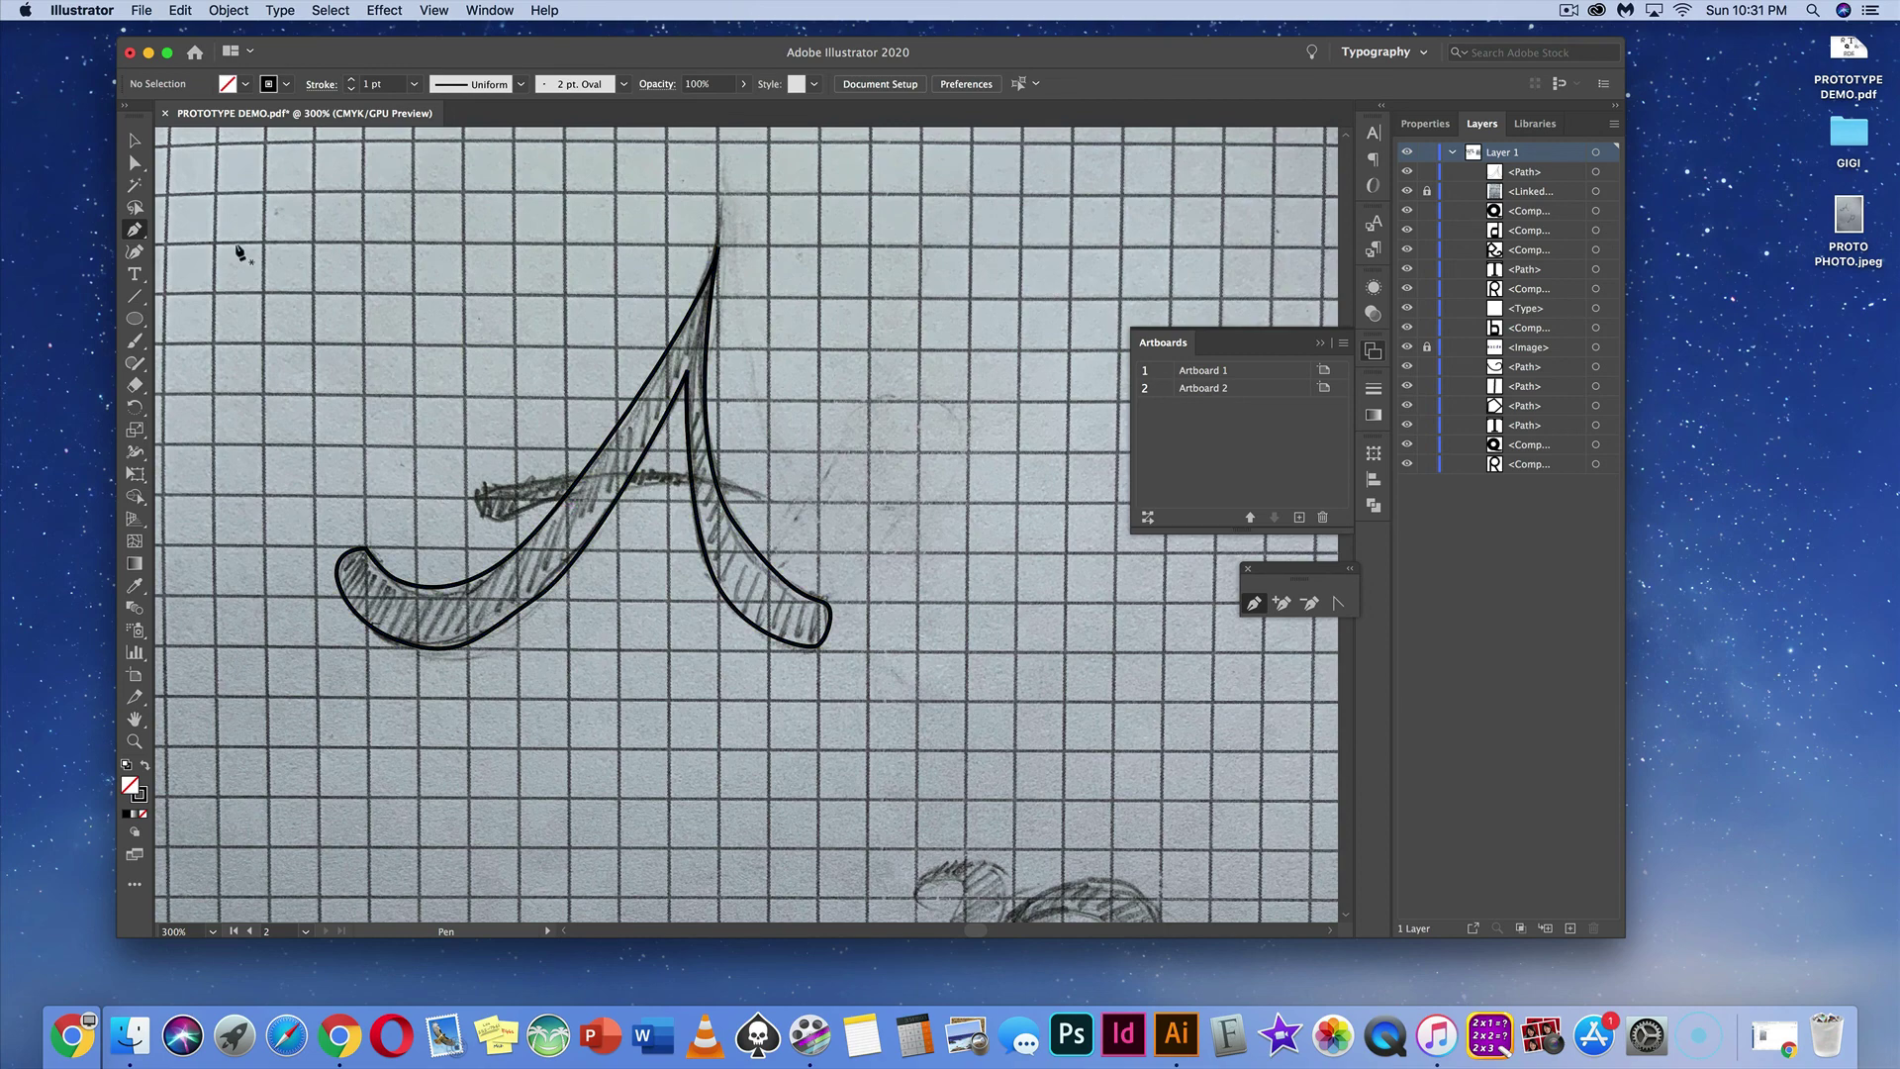
Step: Trace the upper edge of the sketched A's crossbar with the Pen tool from its left end to the pointed right tip
left_click(142, 148)
key("p")
left_click(478, 492)
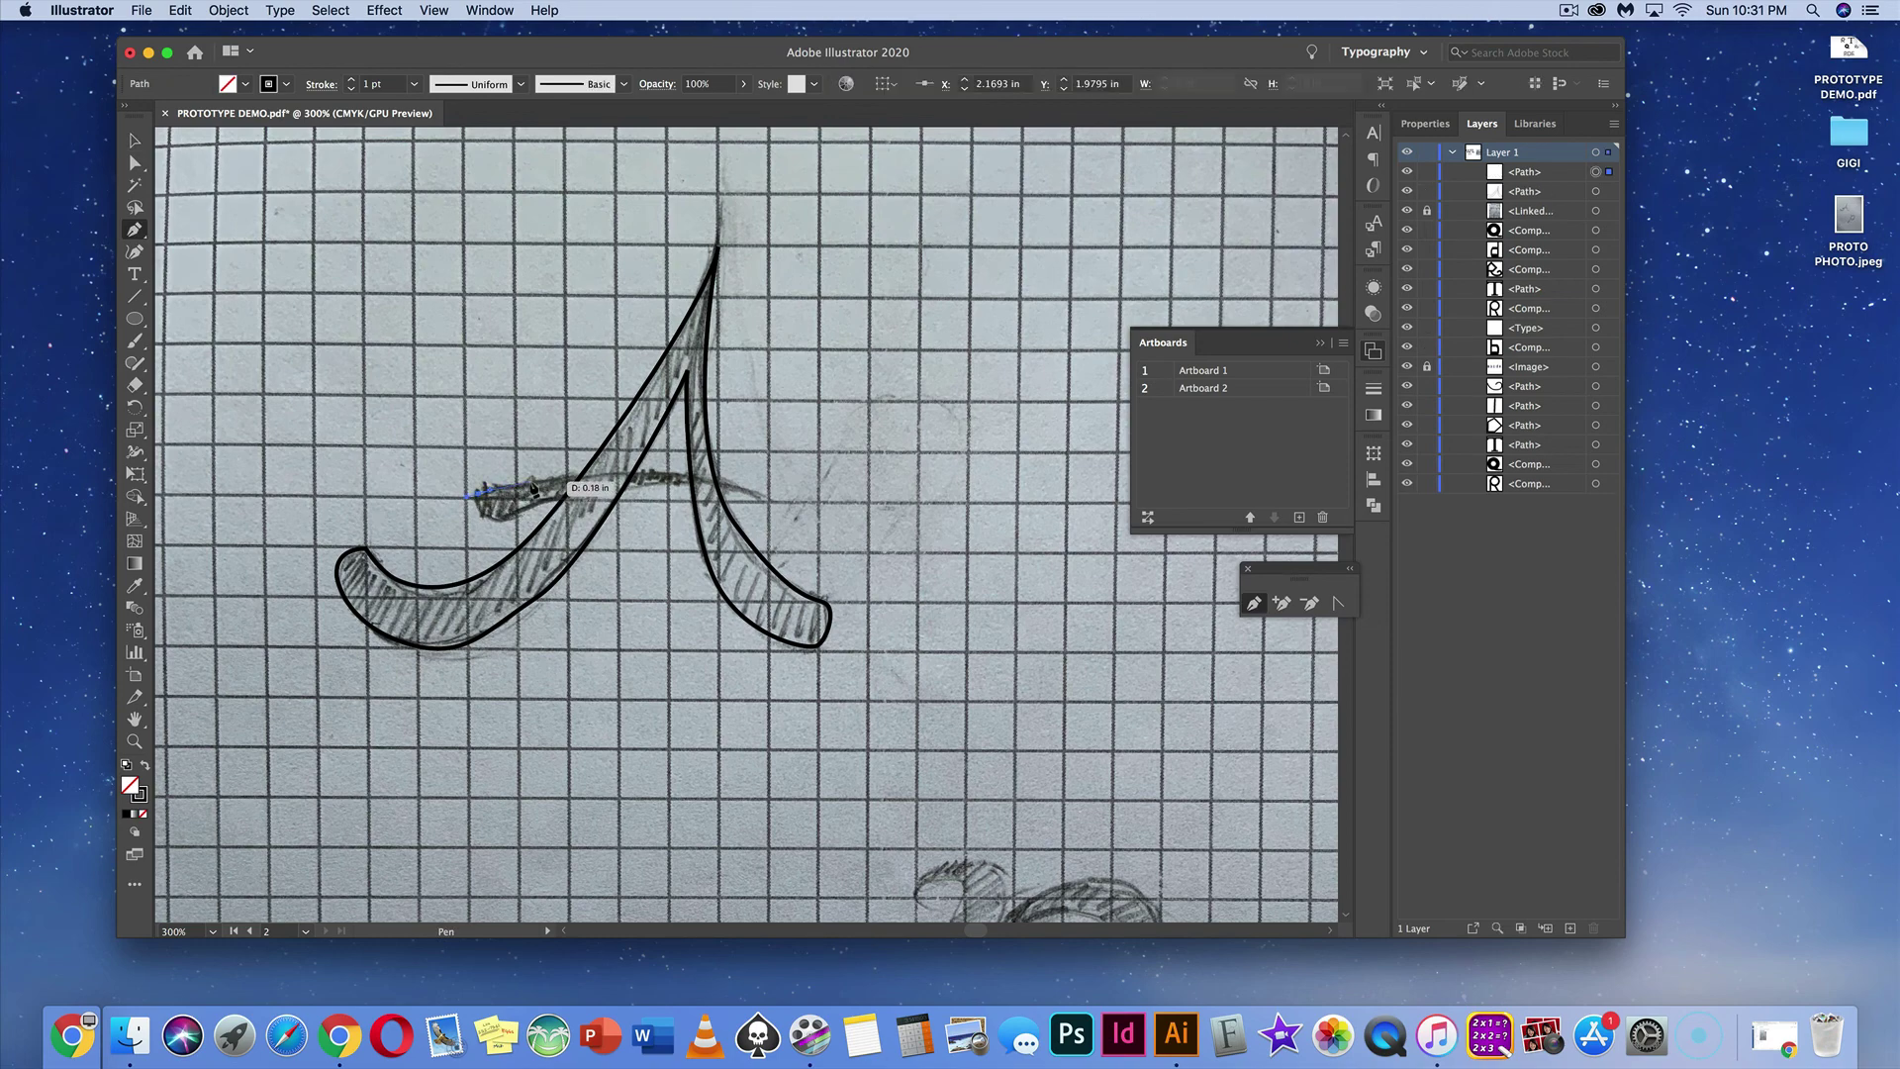
left_click(530, 482)
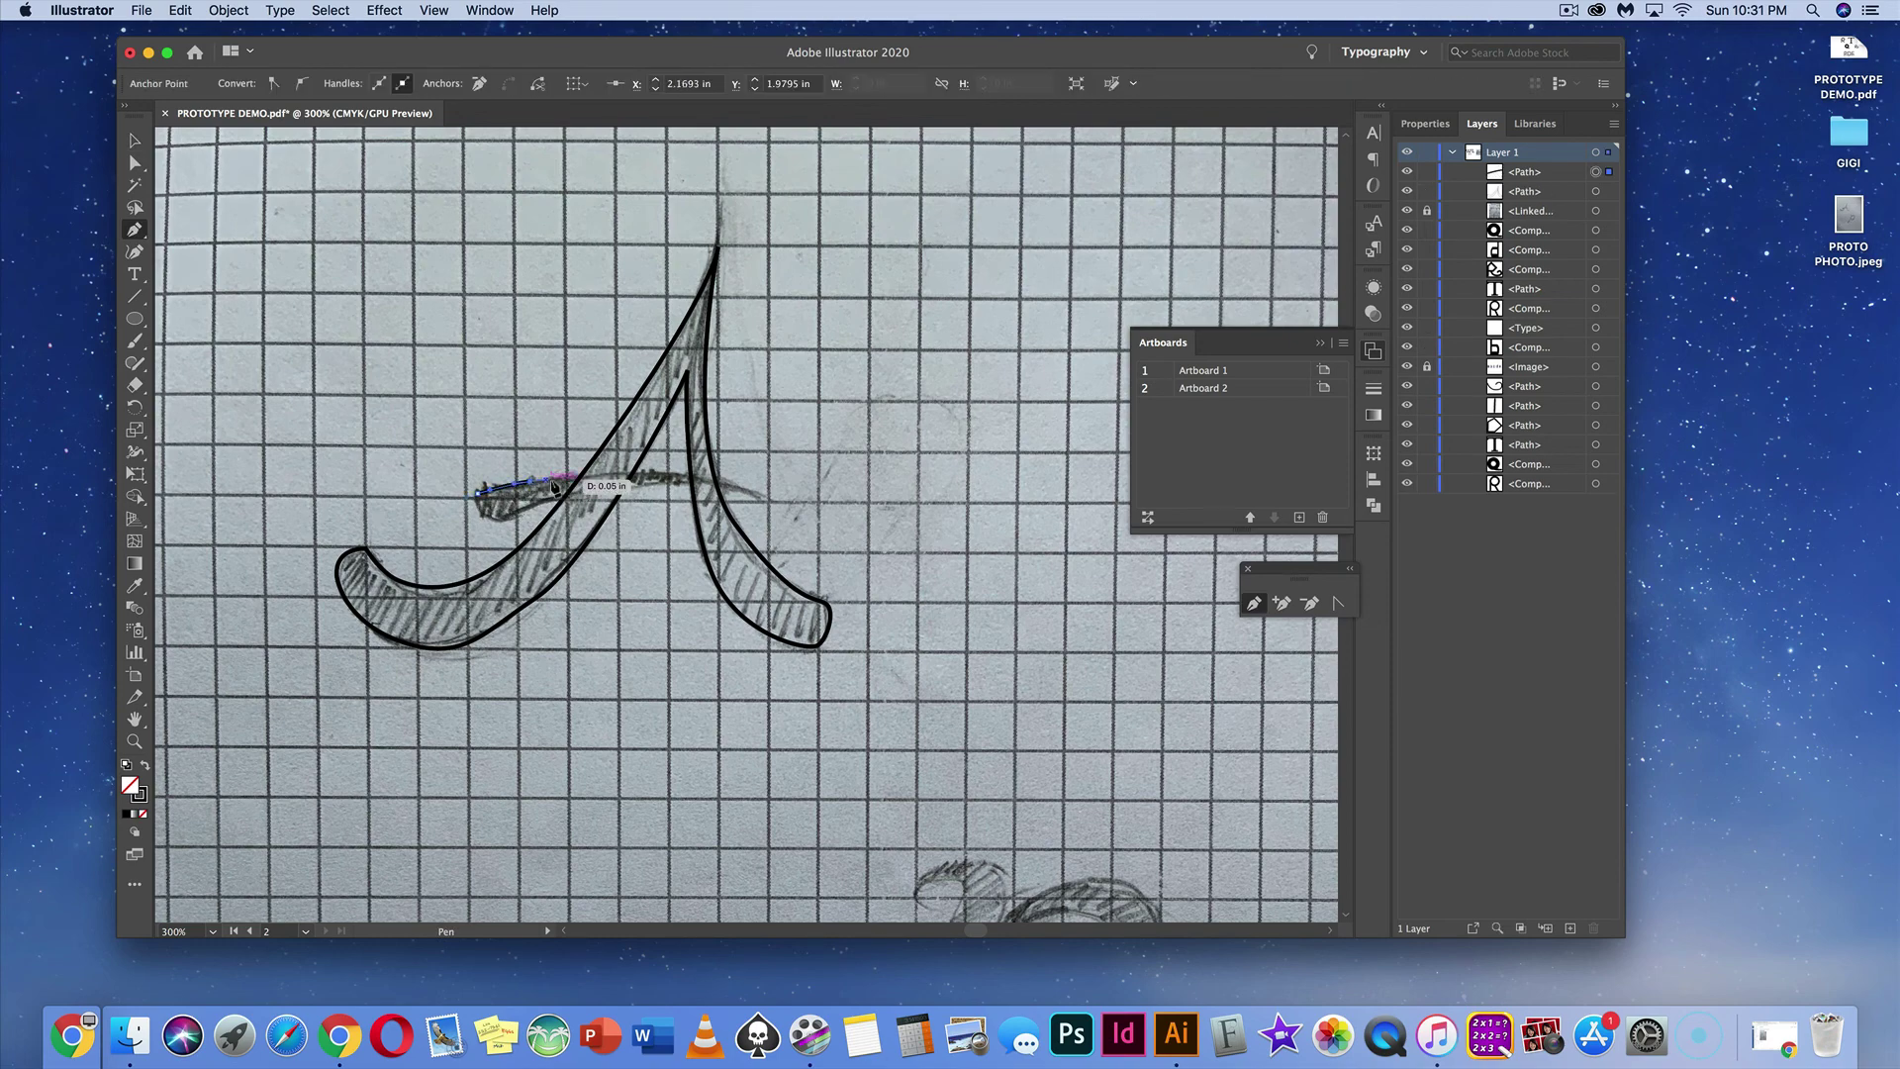
left_click(646, 473)
mouse_move(747, 500)
left_mouse_down()
mouse_move(670, 492)
mouse_move(773, 508)
left_mouse_up()
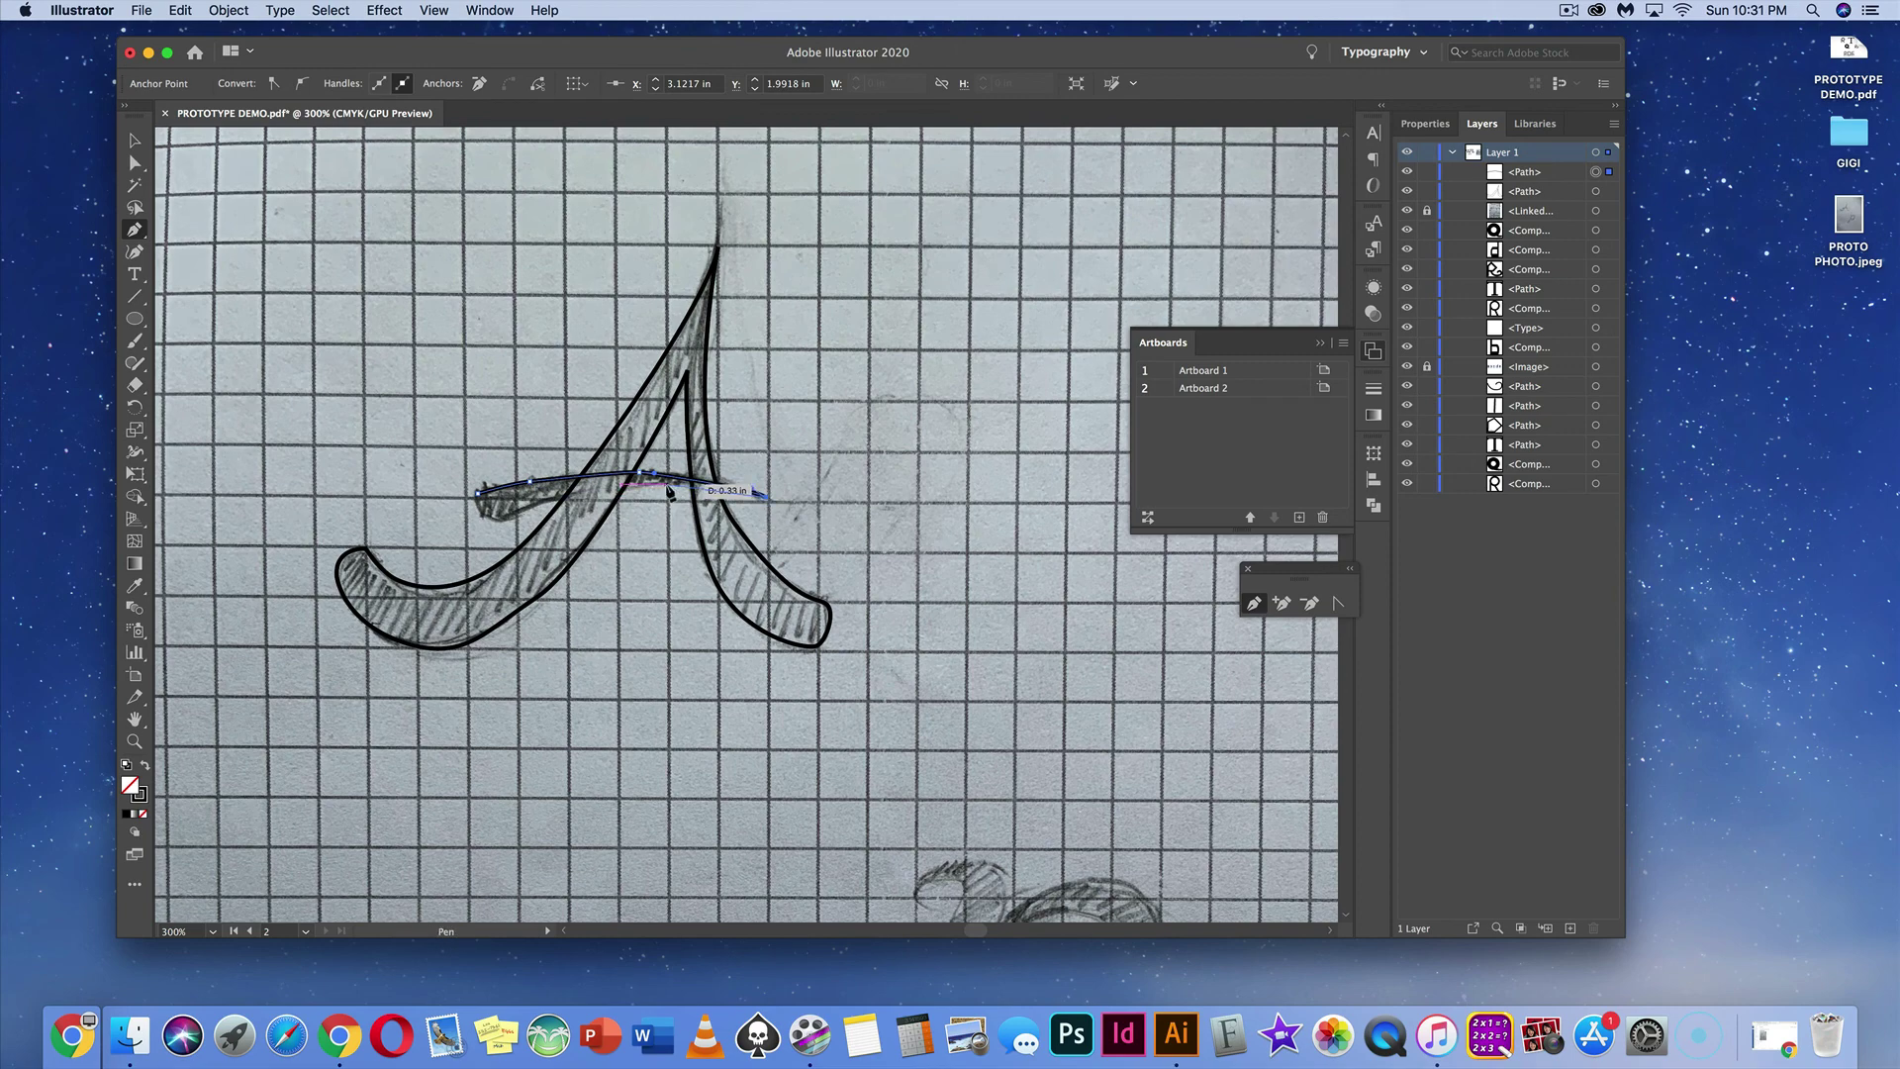
key("Escape")
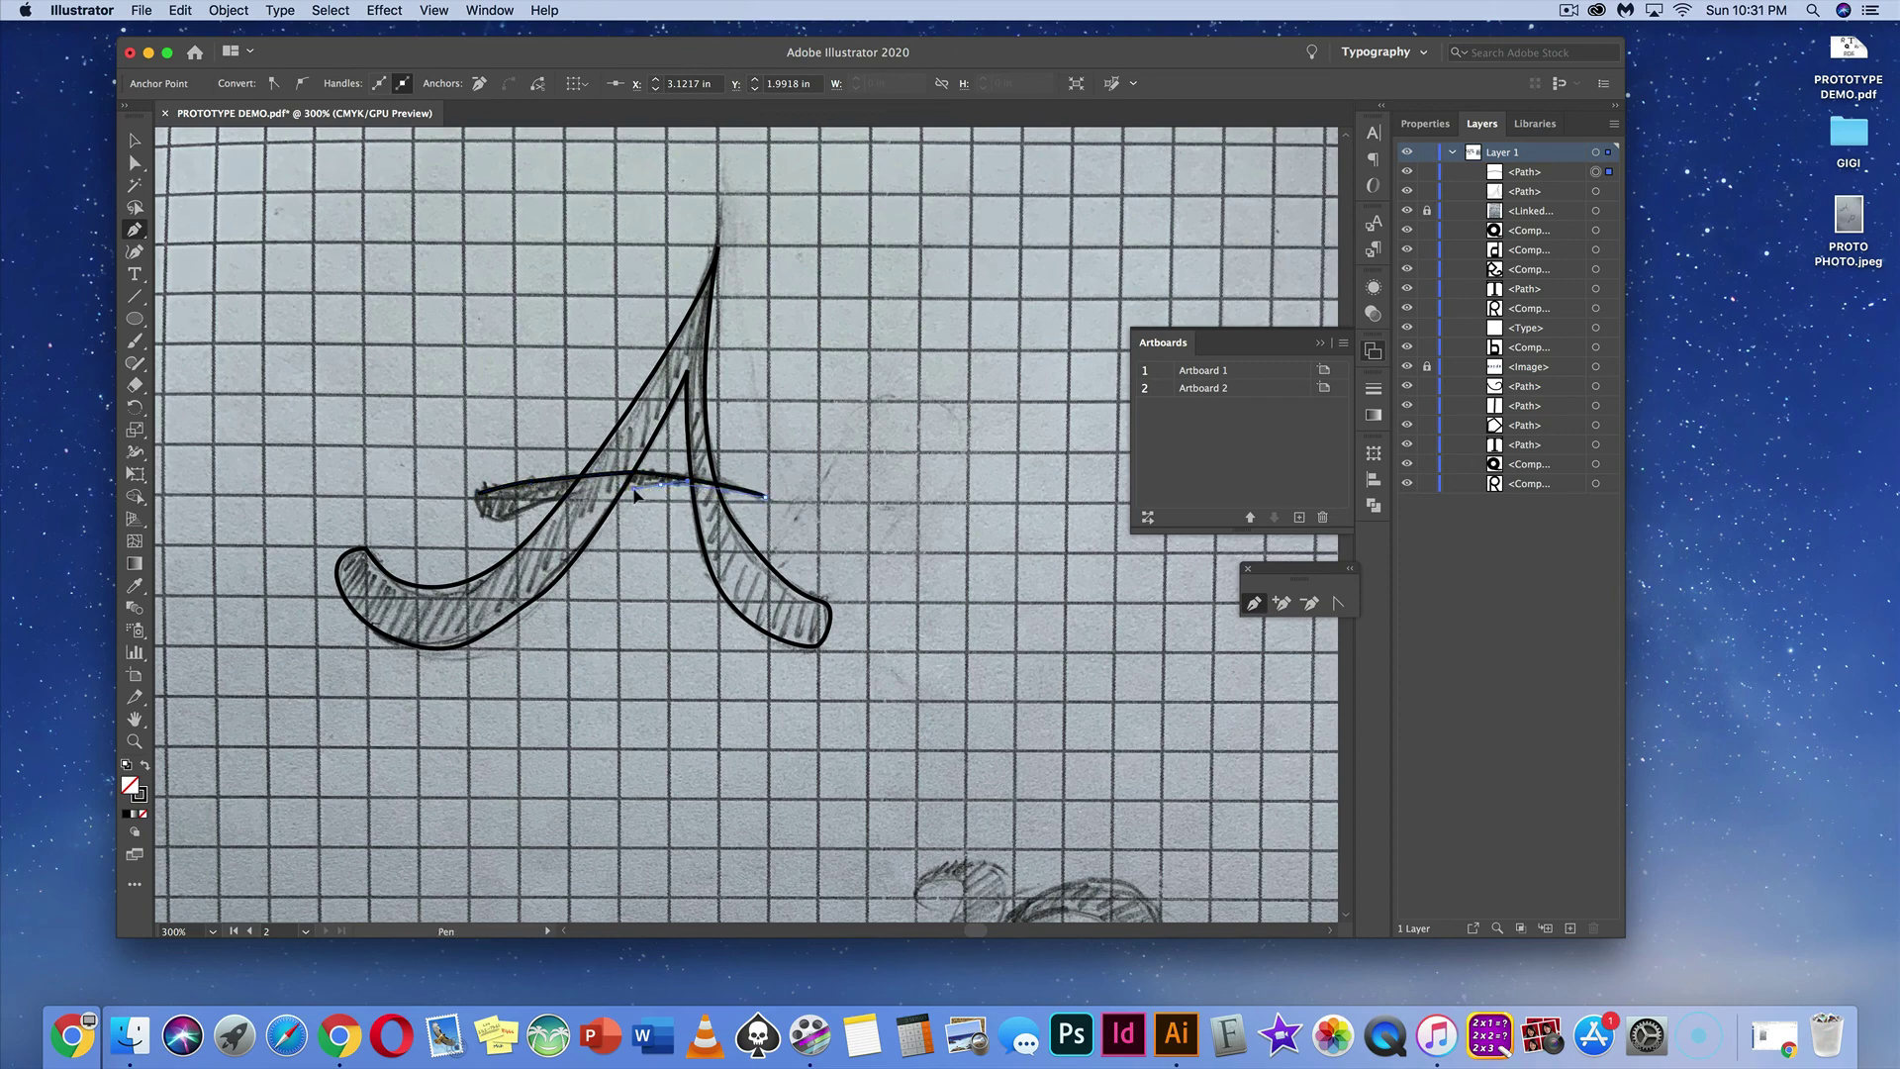
Step: Trace the crossbar's underside back around the rounded left end, close the outline at its starting point, touch up its middle anchors and deselect it
left_click_drag(635, 495, 464, 541)
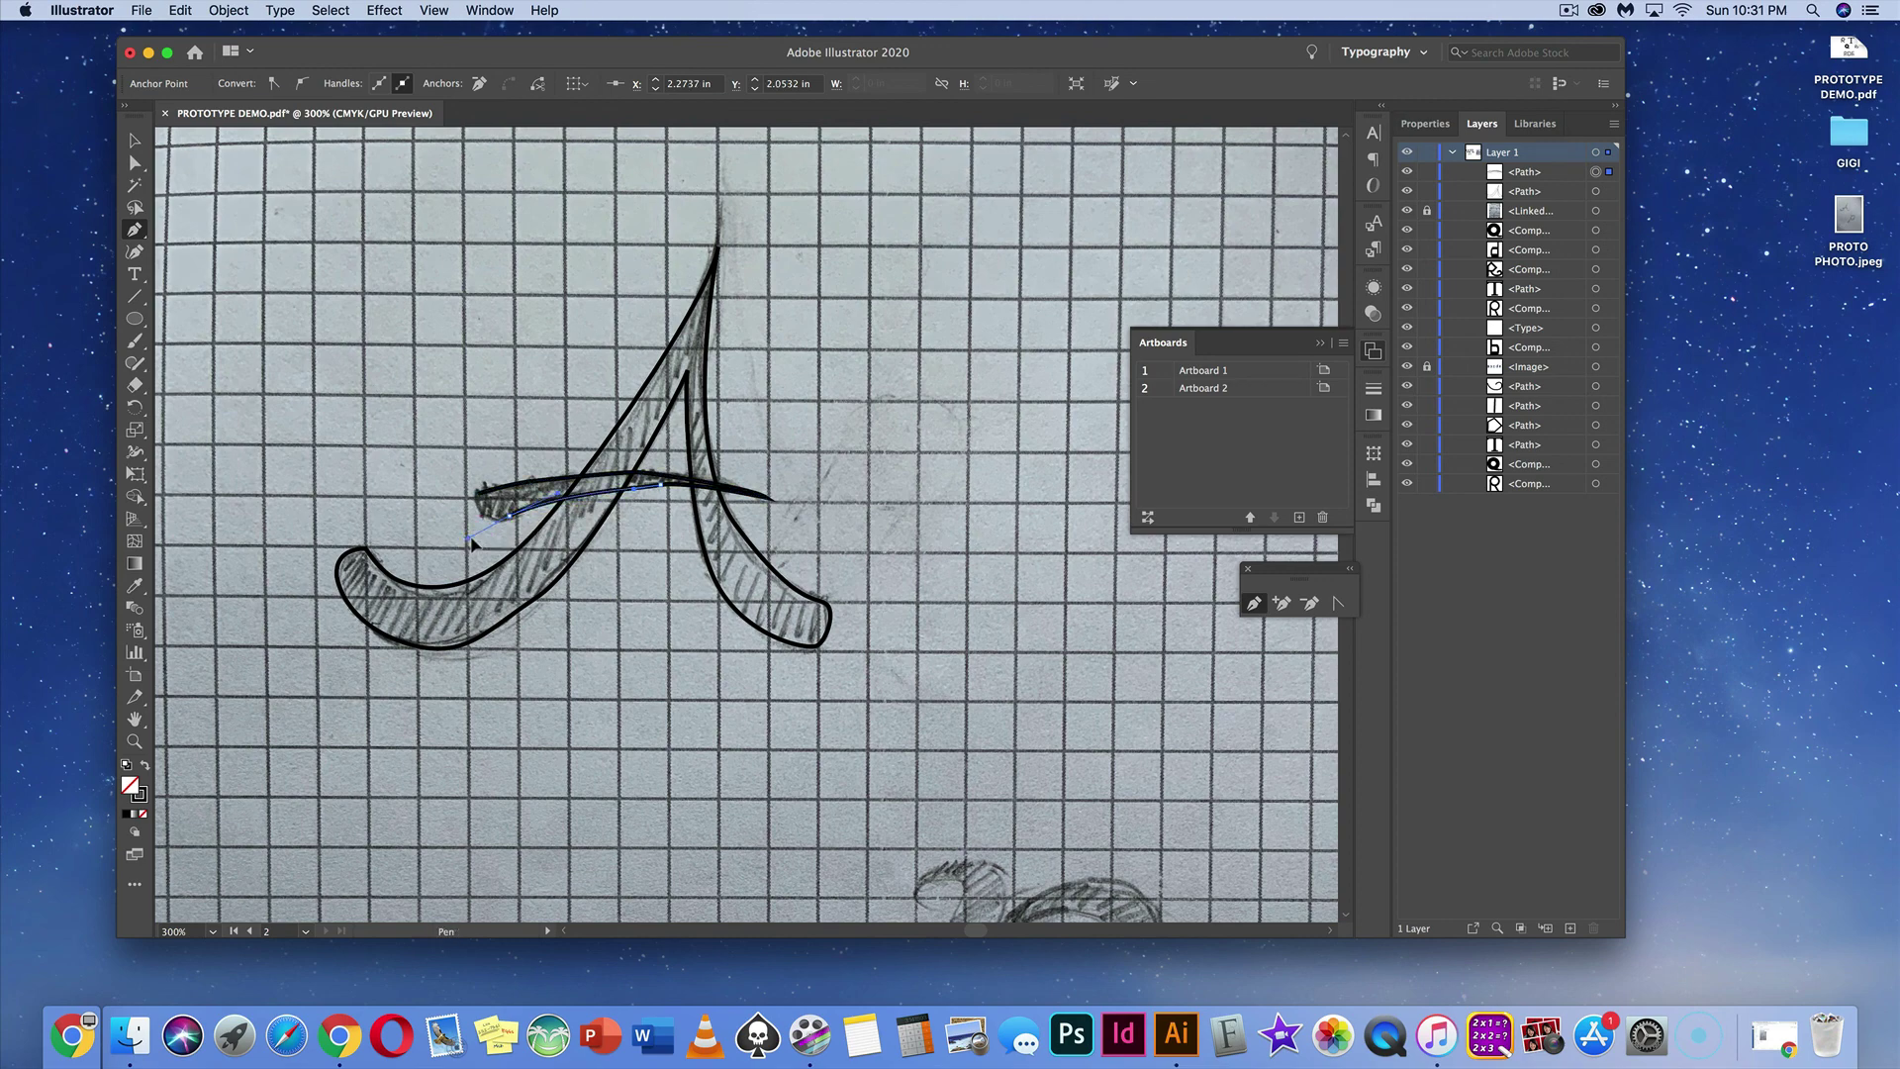
left_click(480, 495)
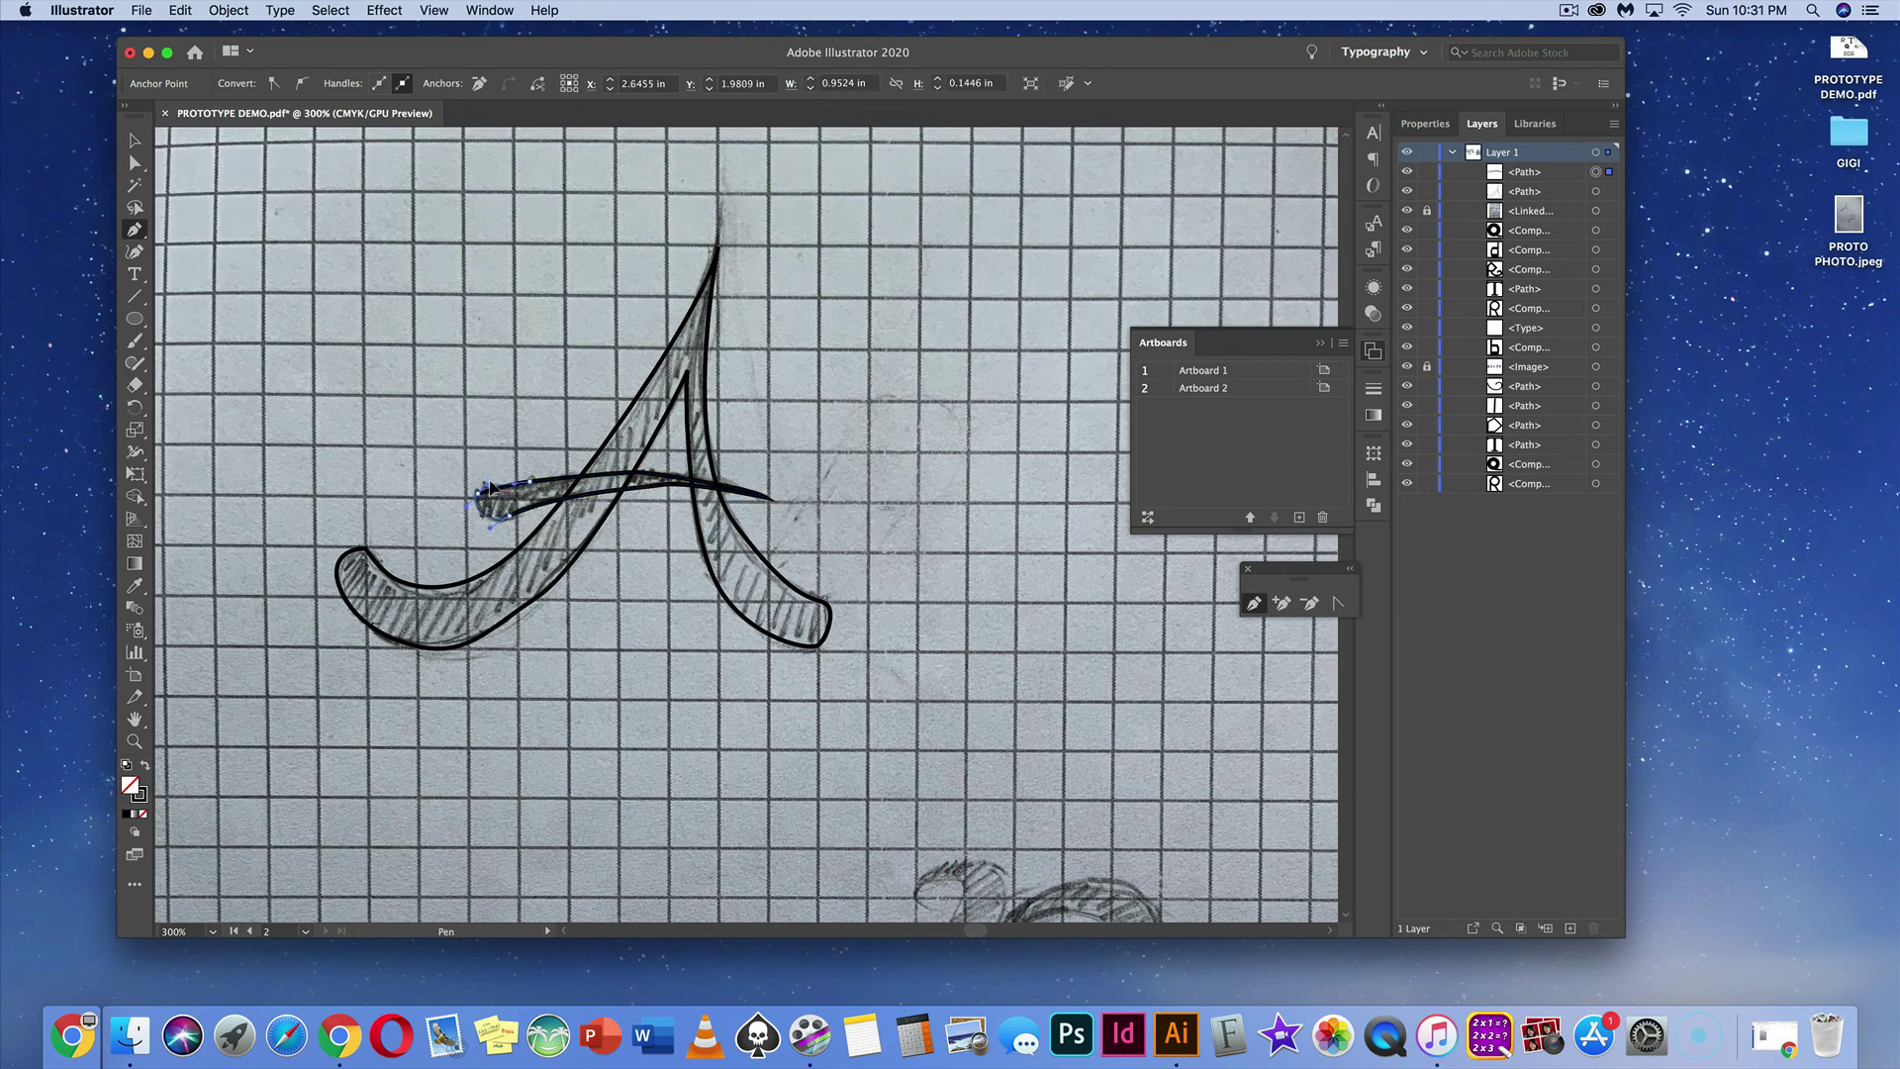
left_click(483, 492)
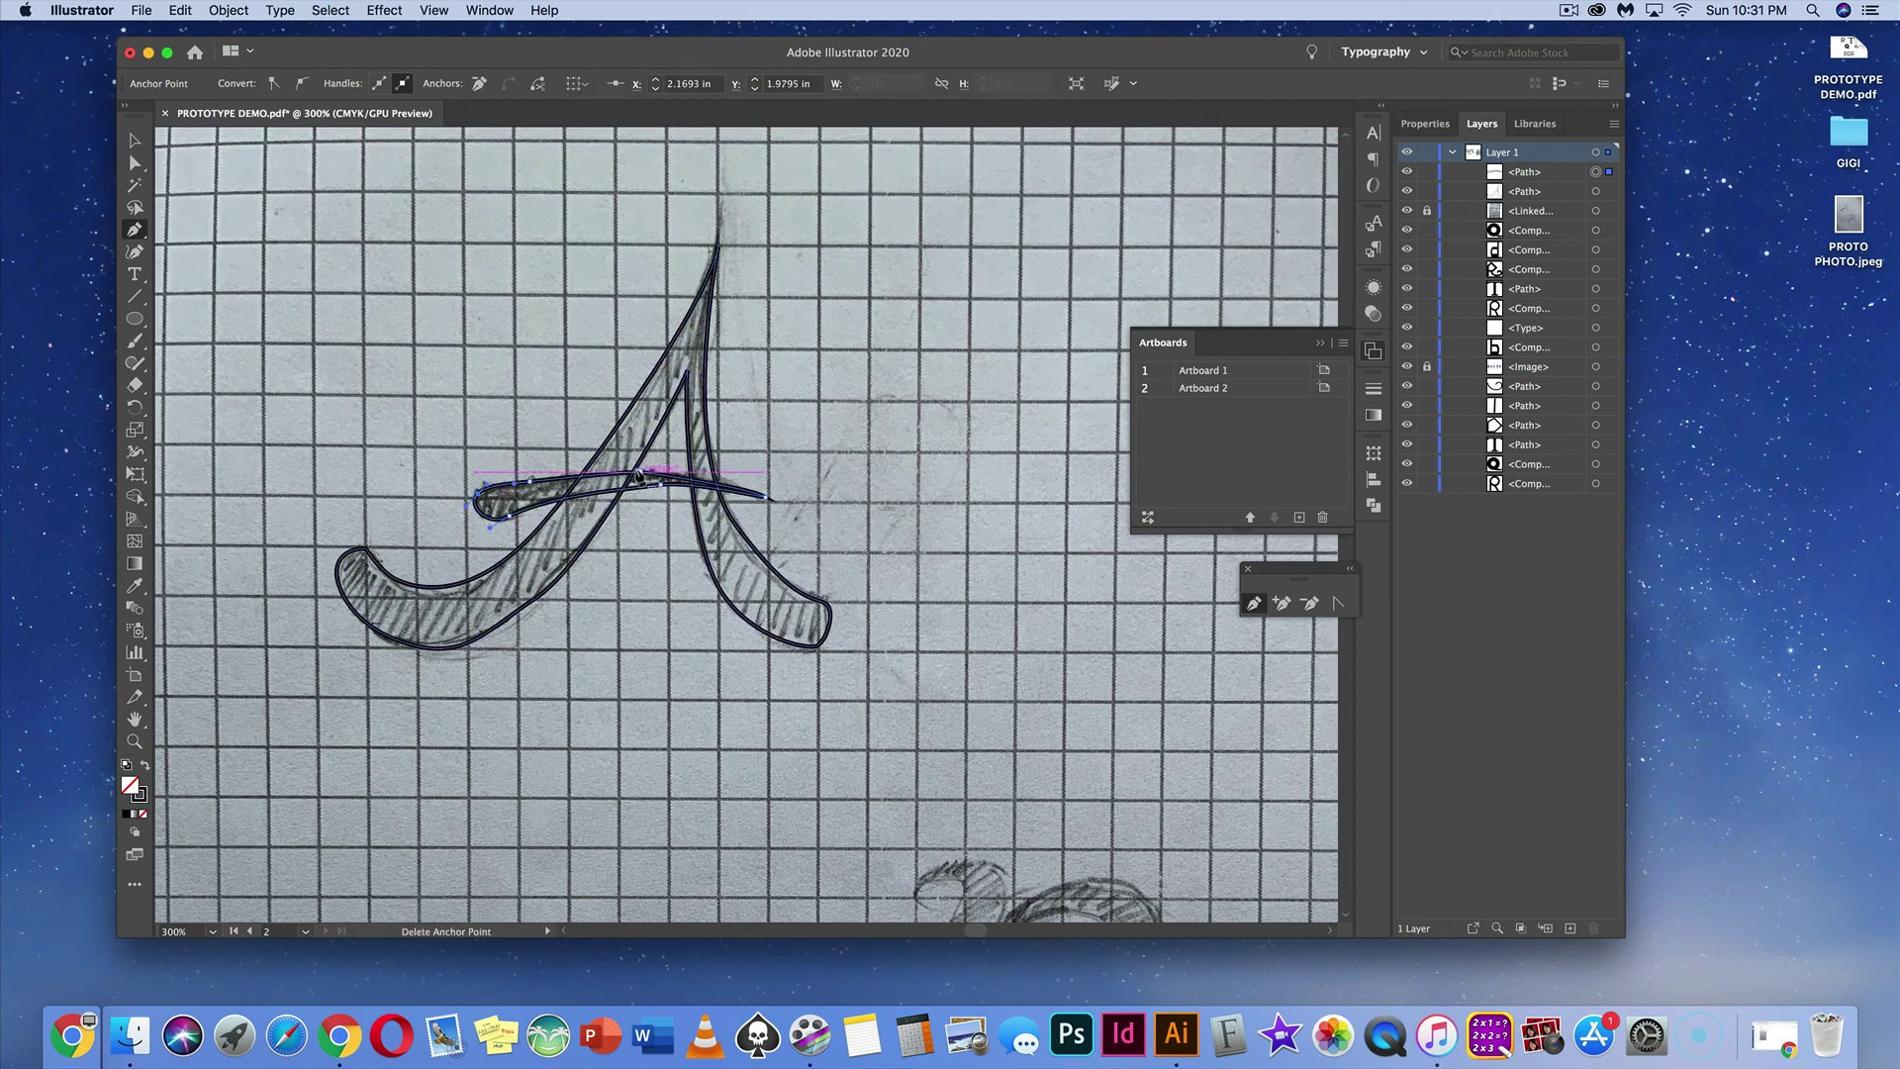
left_click(641, 478)
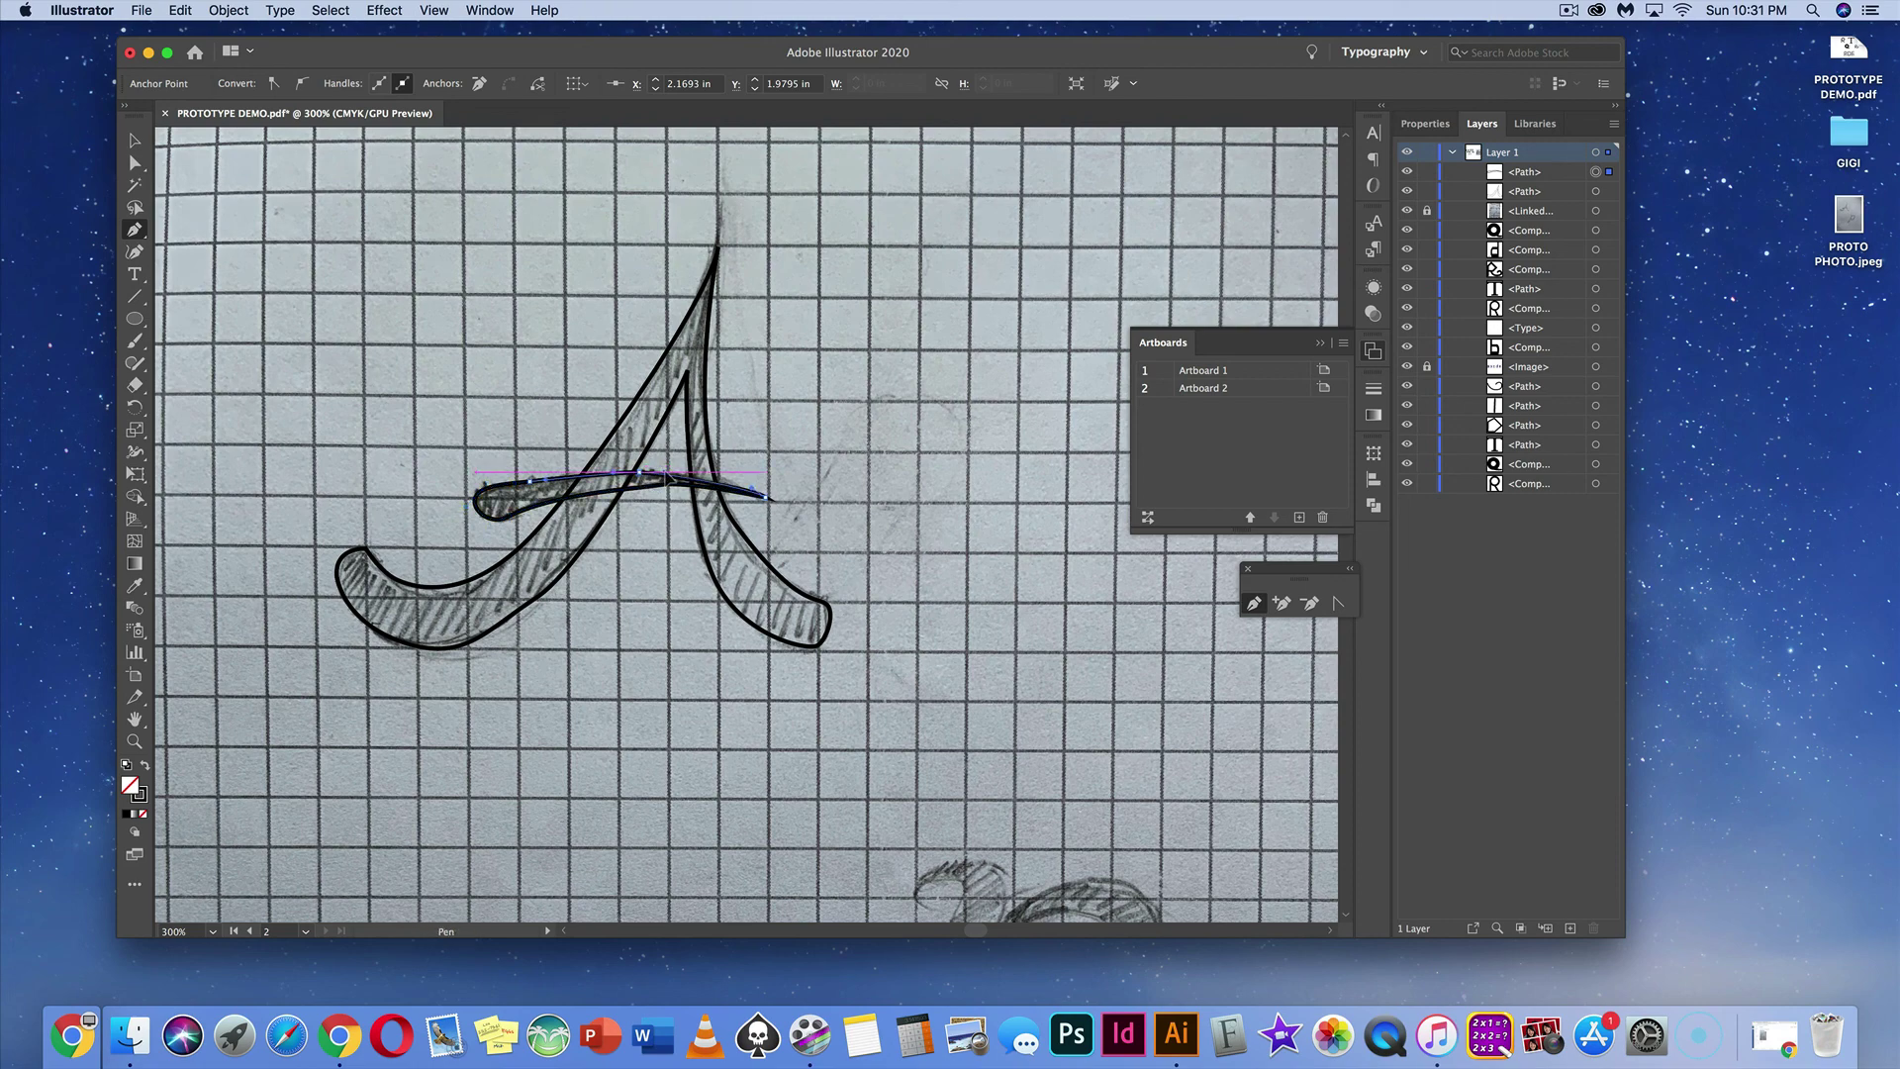
left_click(663, 482)
left_click(135, 140)
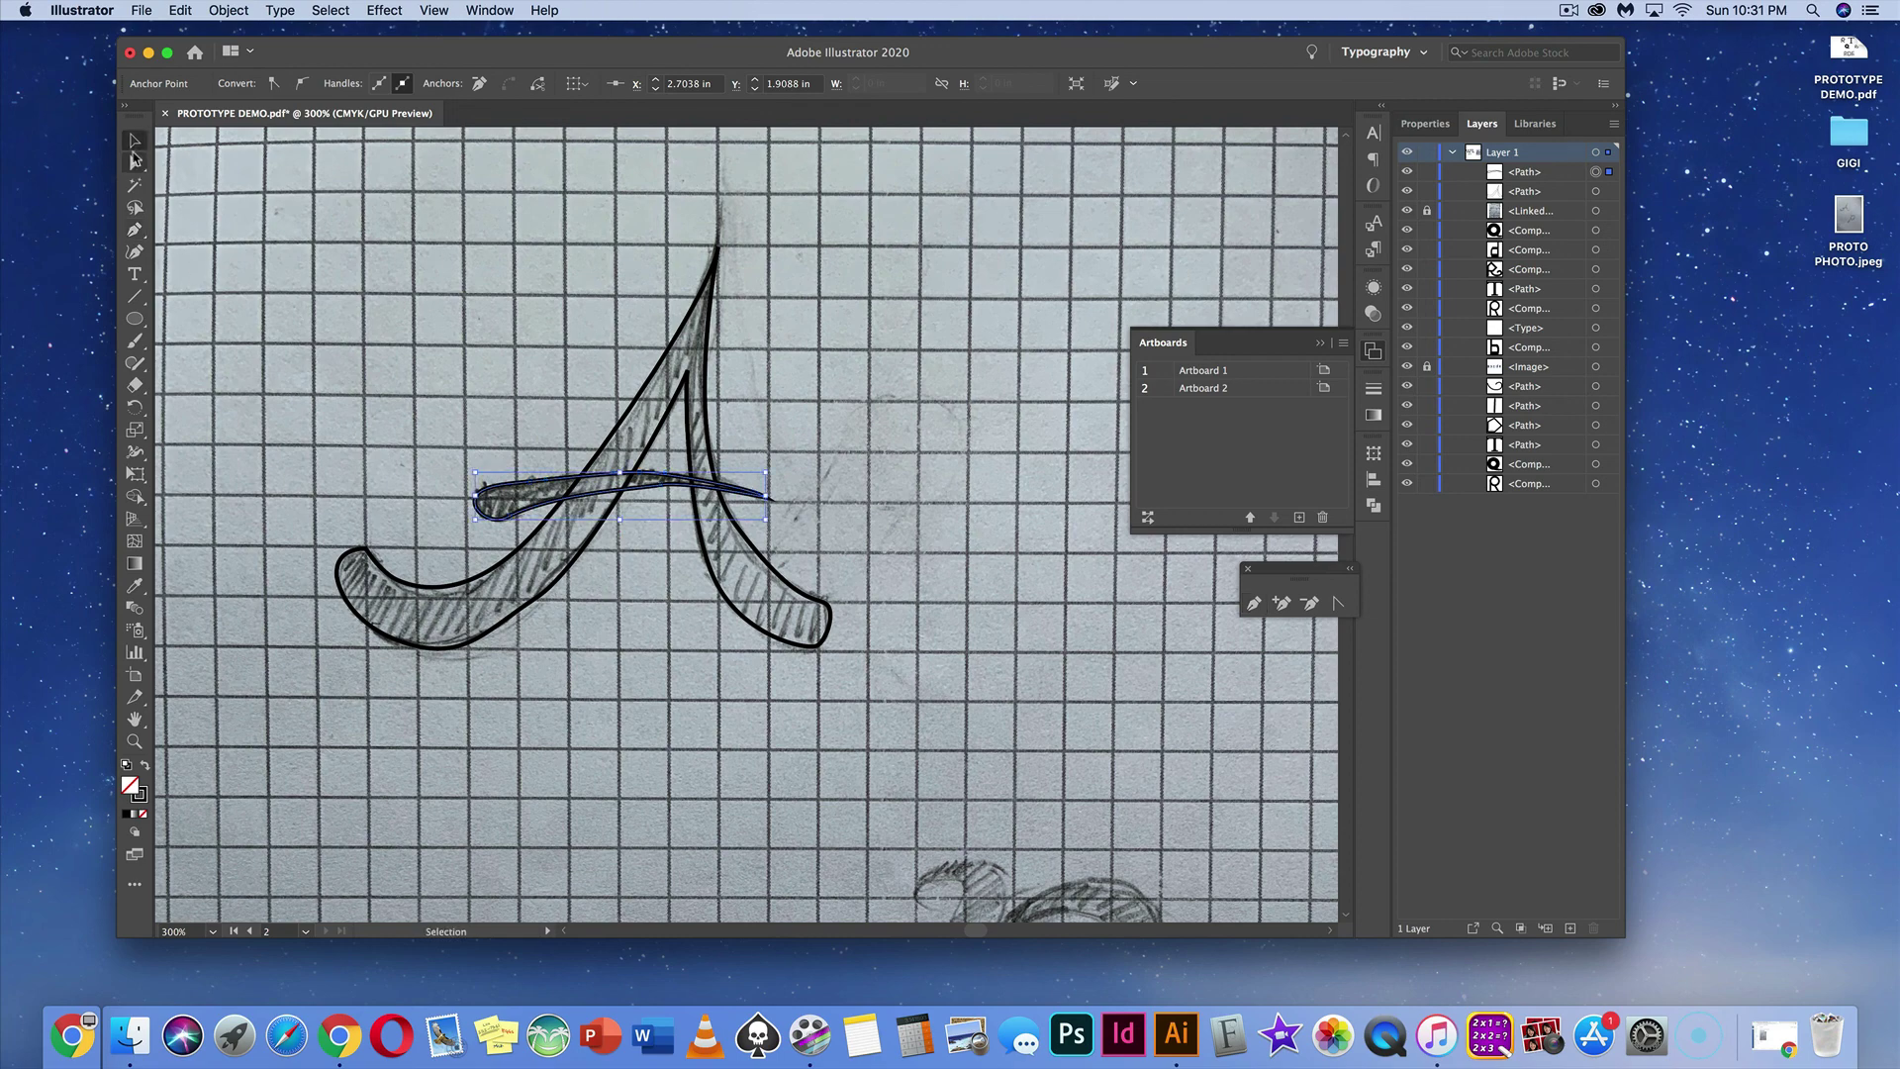
left_click(448, 400)
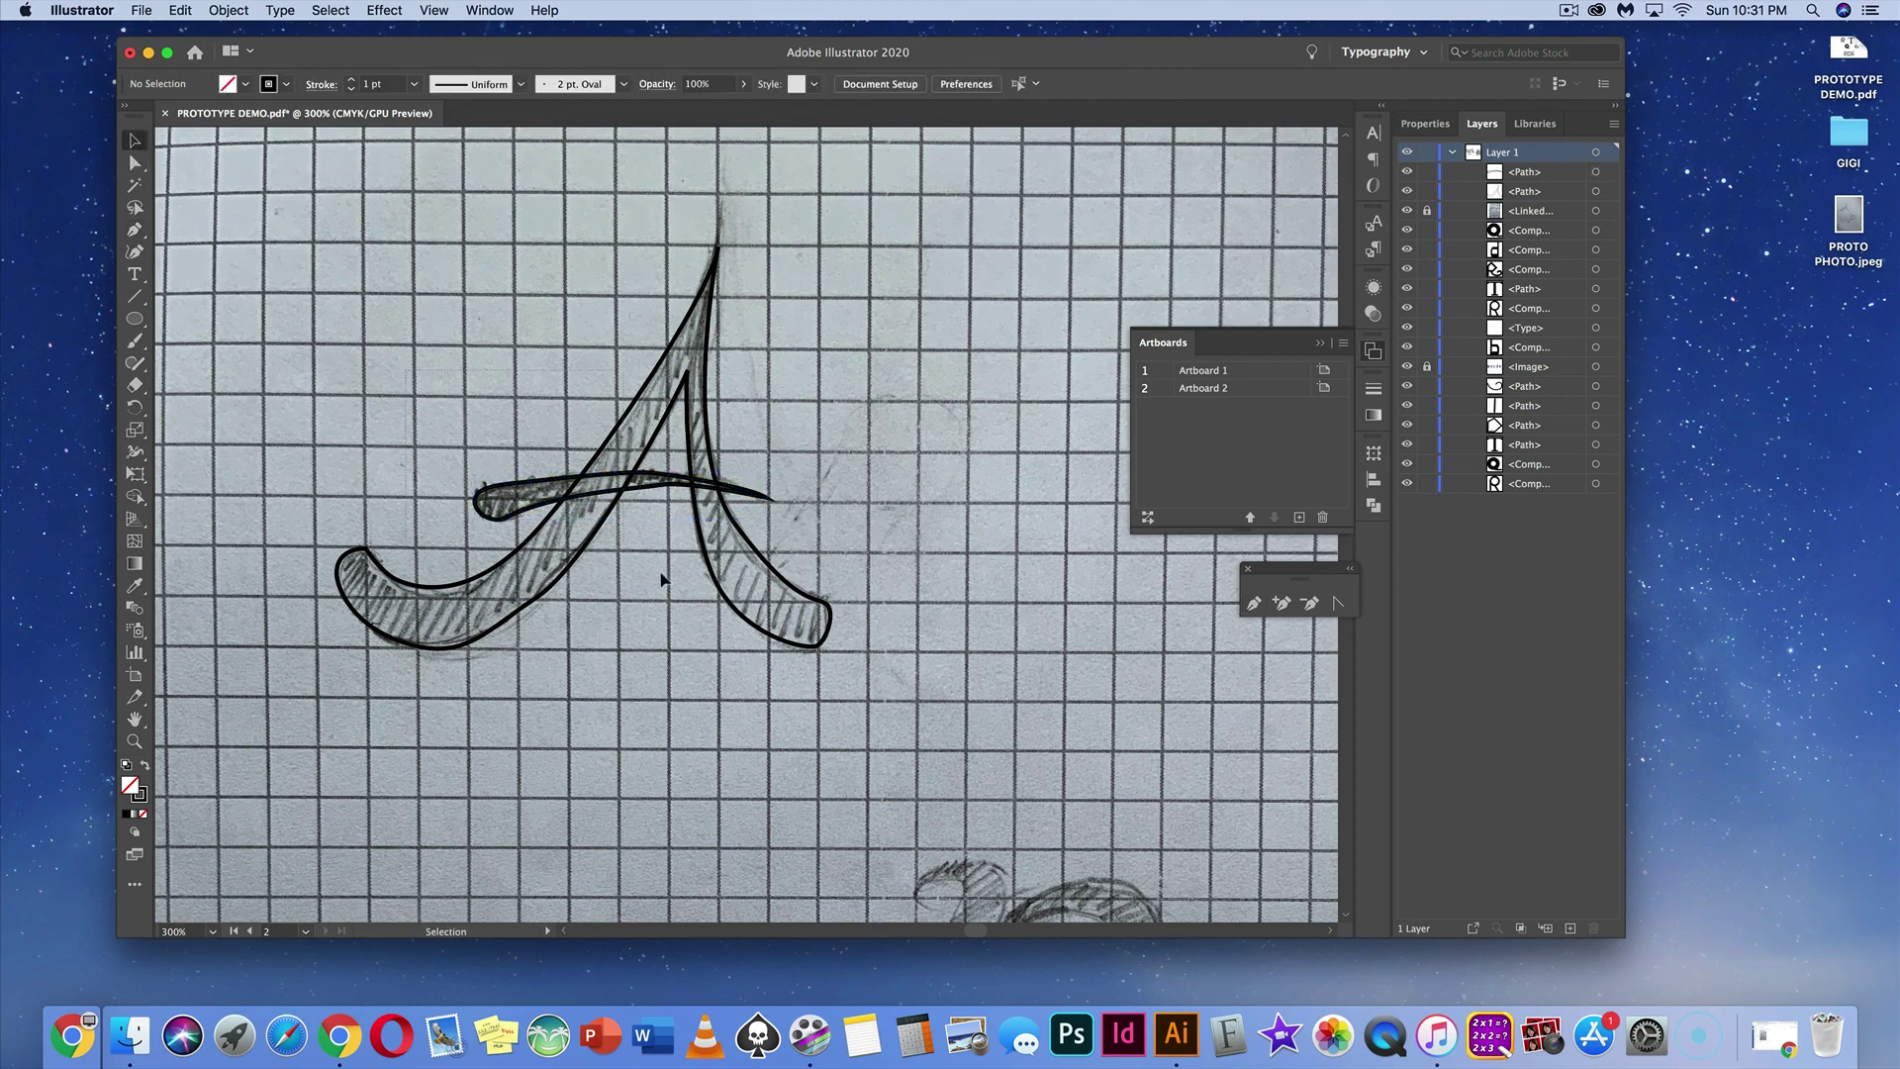
Step: Swap fill and stroke on both A paths to get a black fill without stroke, and hide the linked sketch photo
left_click_drag(814, 665, 733, 476)
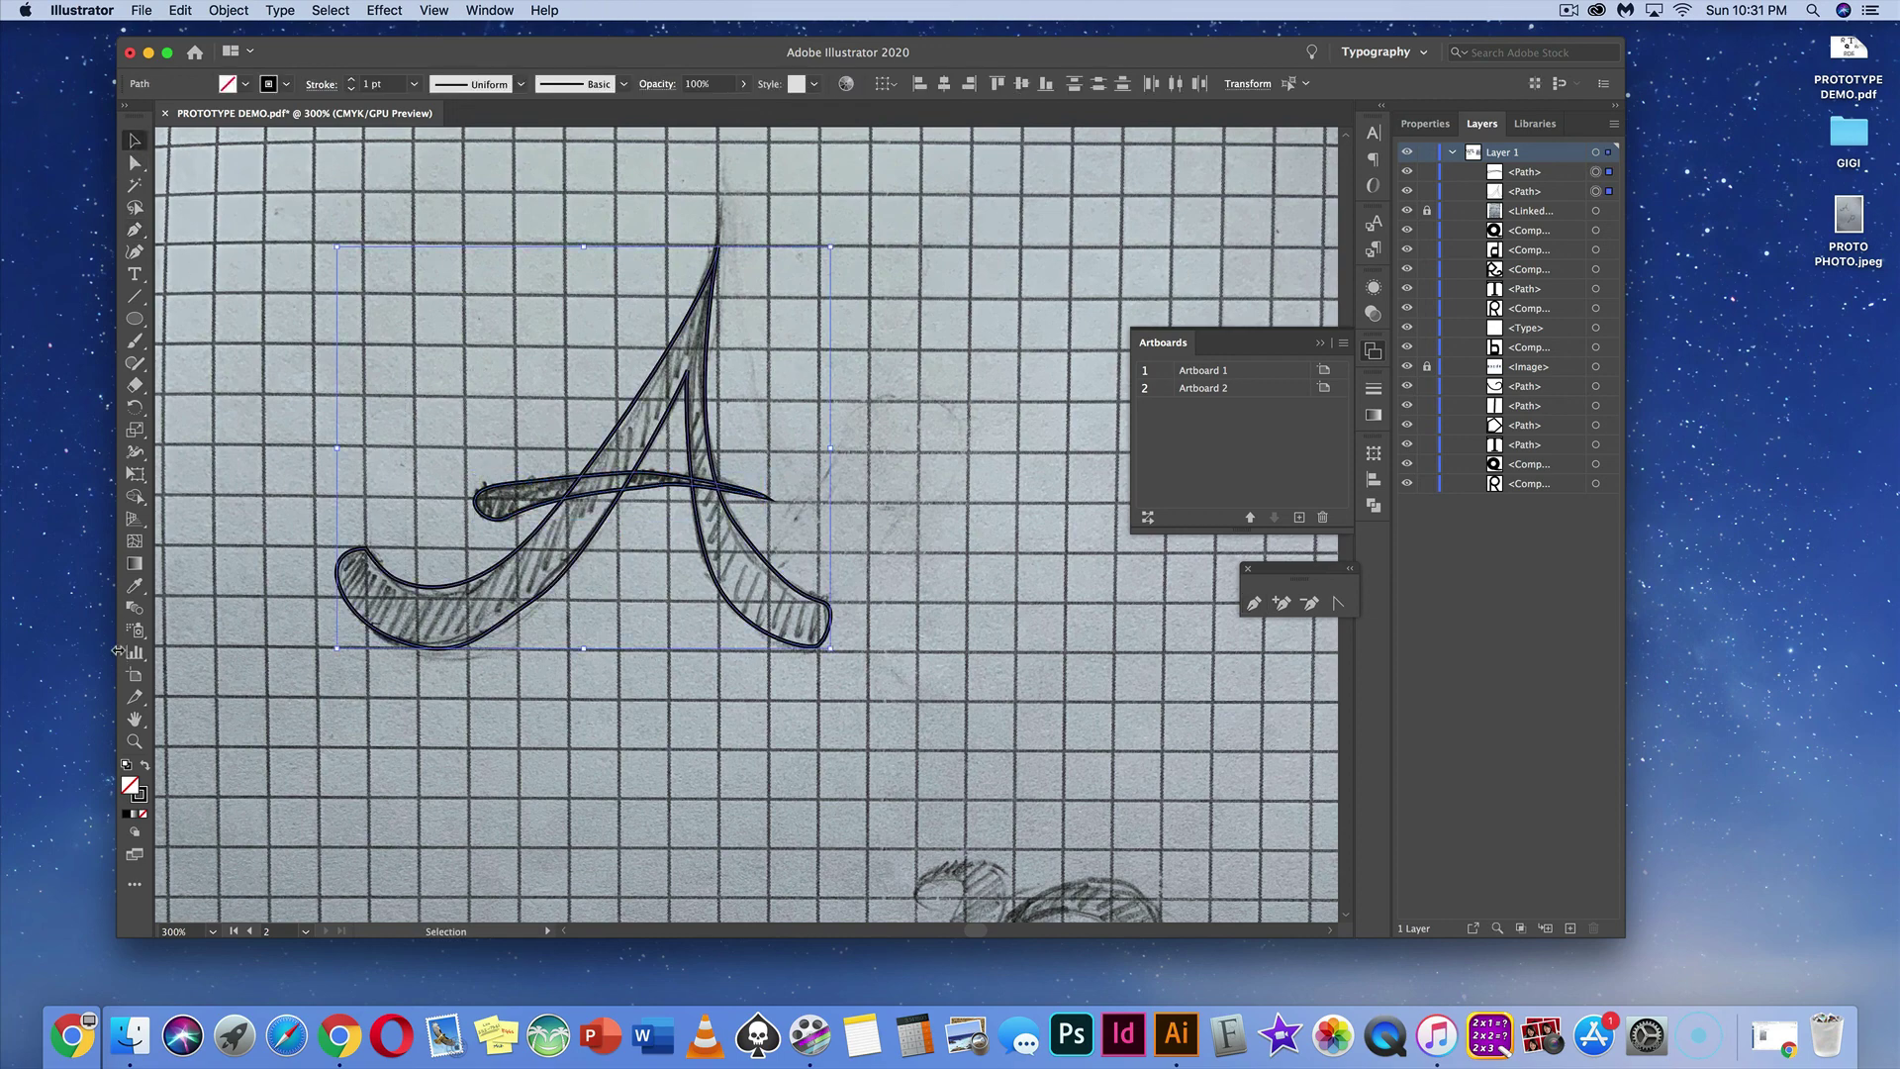
left_click(146, 767)
left_click(246, 366)
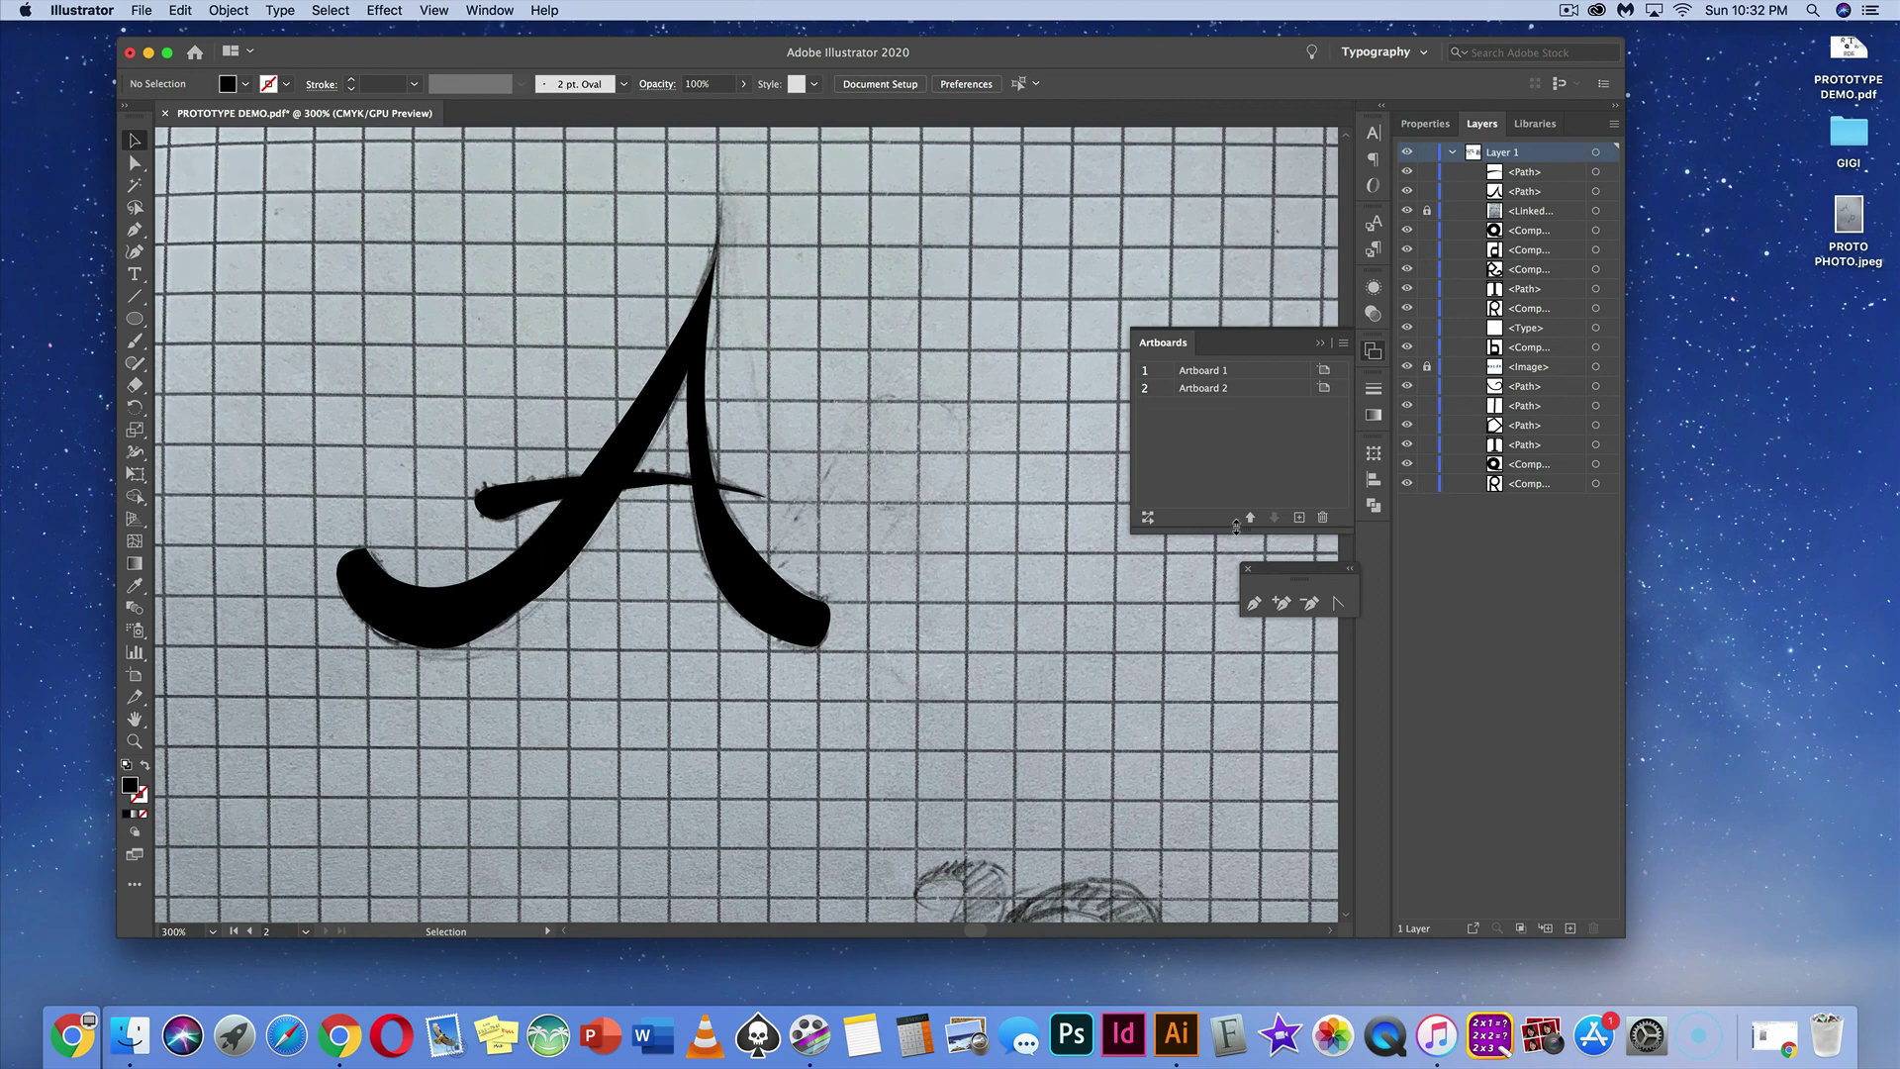
left_click(1408, 212)
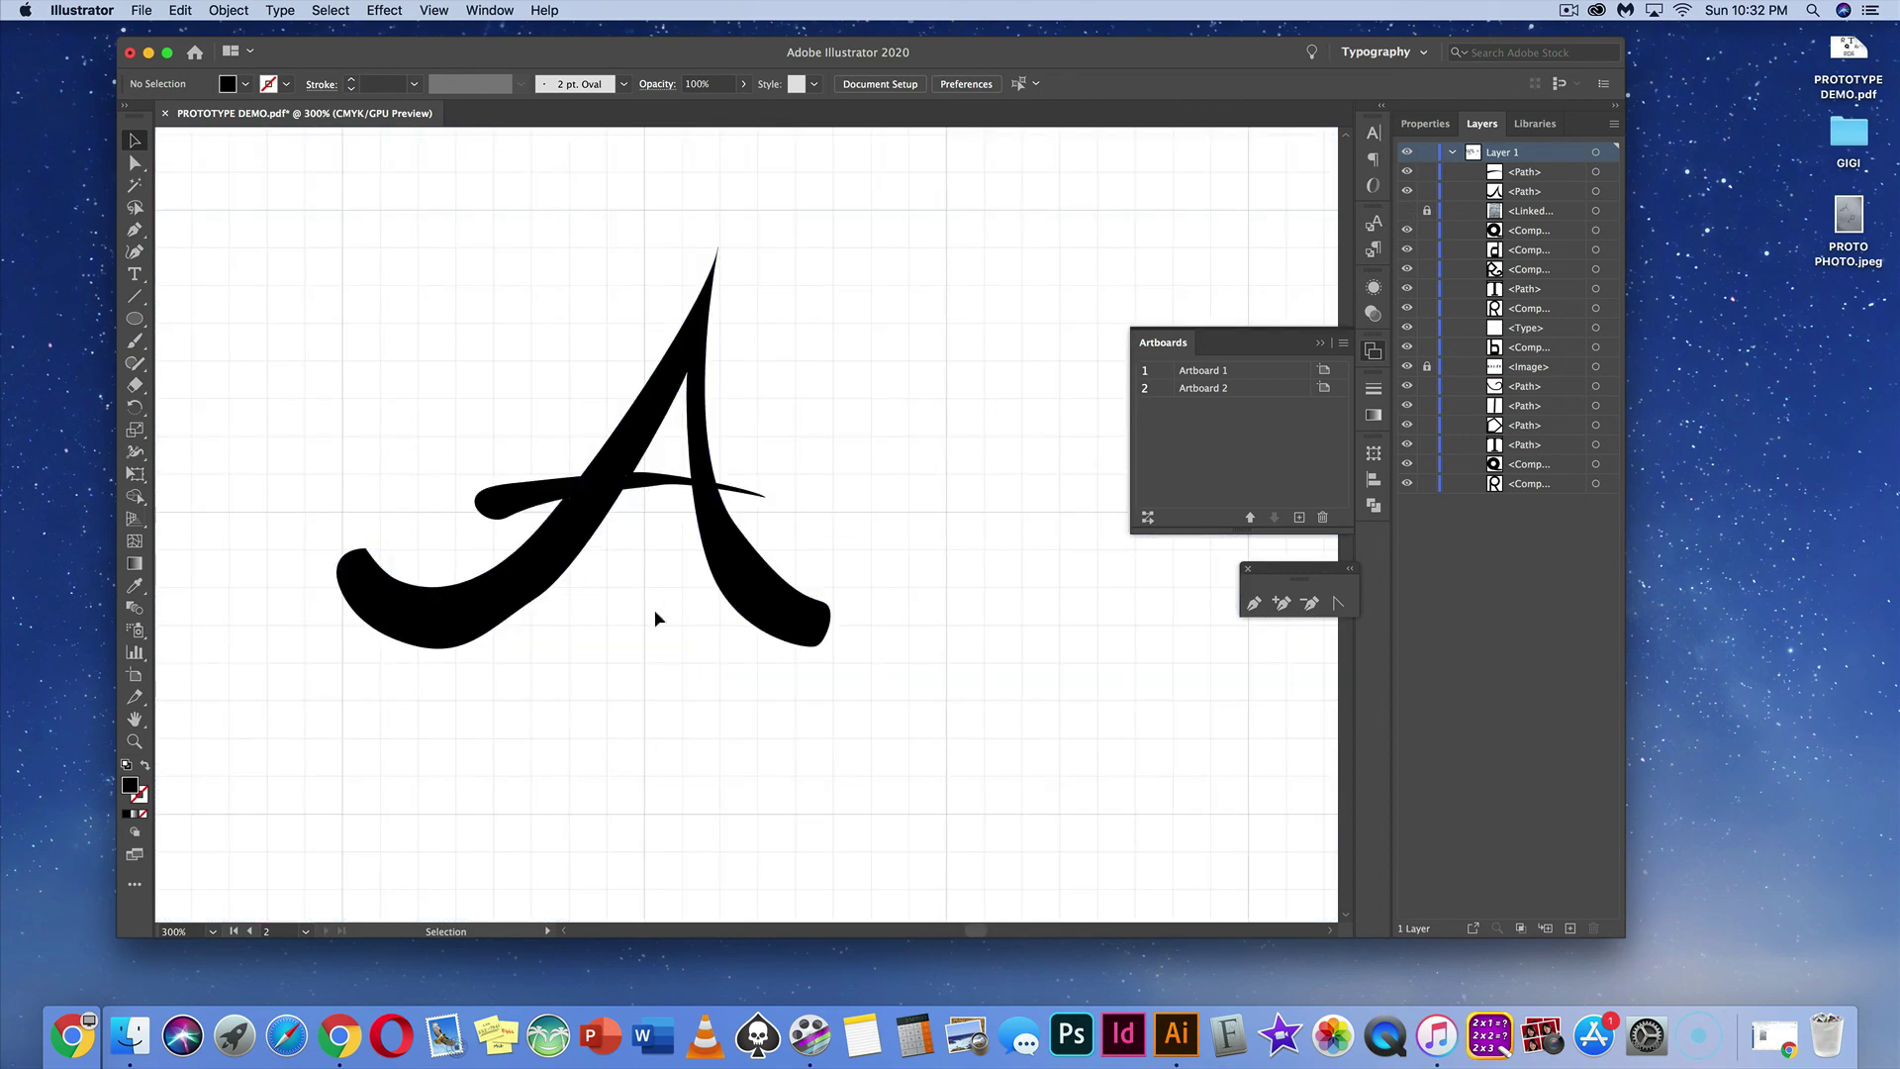
Step: Smooth the lower edge of the A's left leg by adjusting the direction handles of its lower anchor points, and deselect the path
left_click(135, 162)
left_click(507, 620)
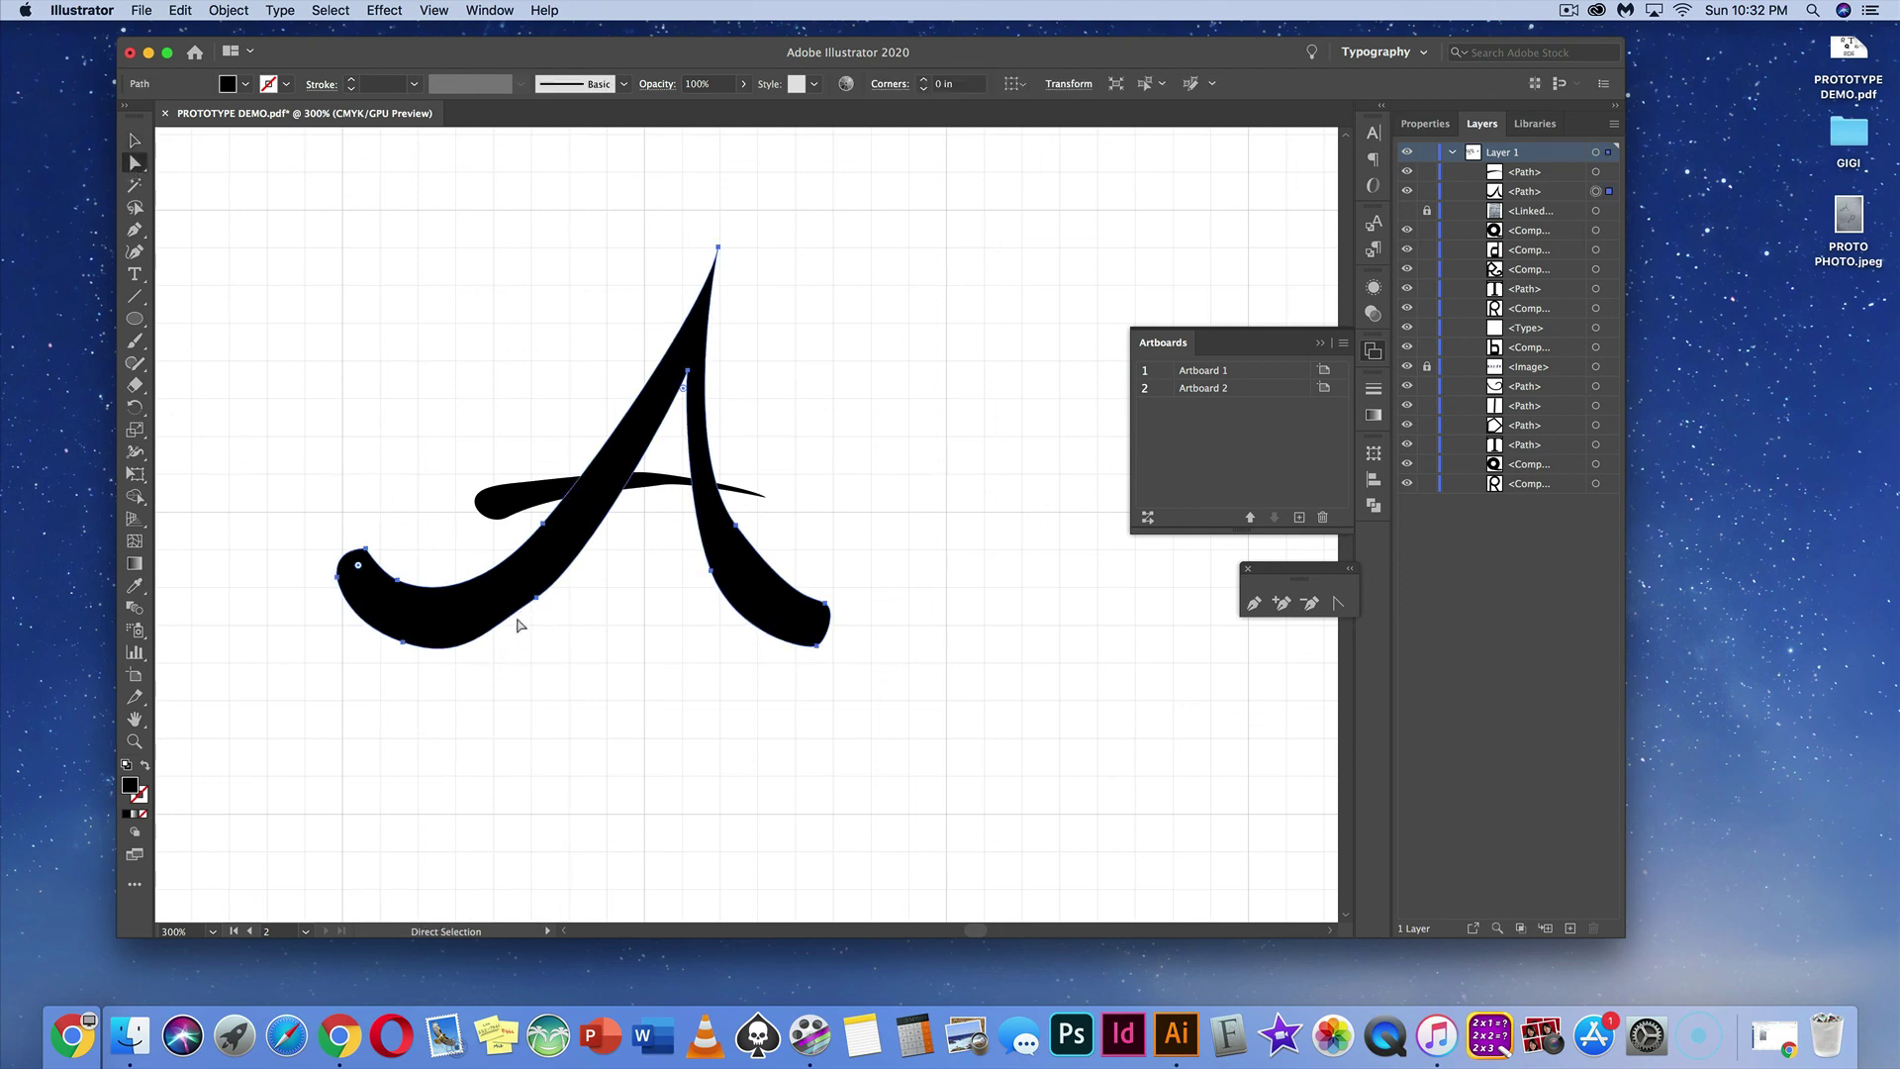
left_click(535, 600)
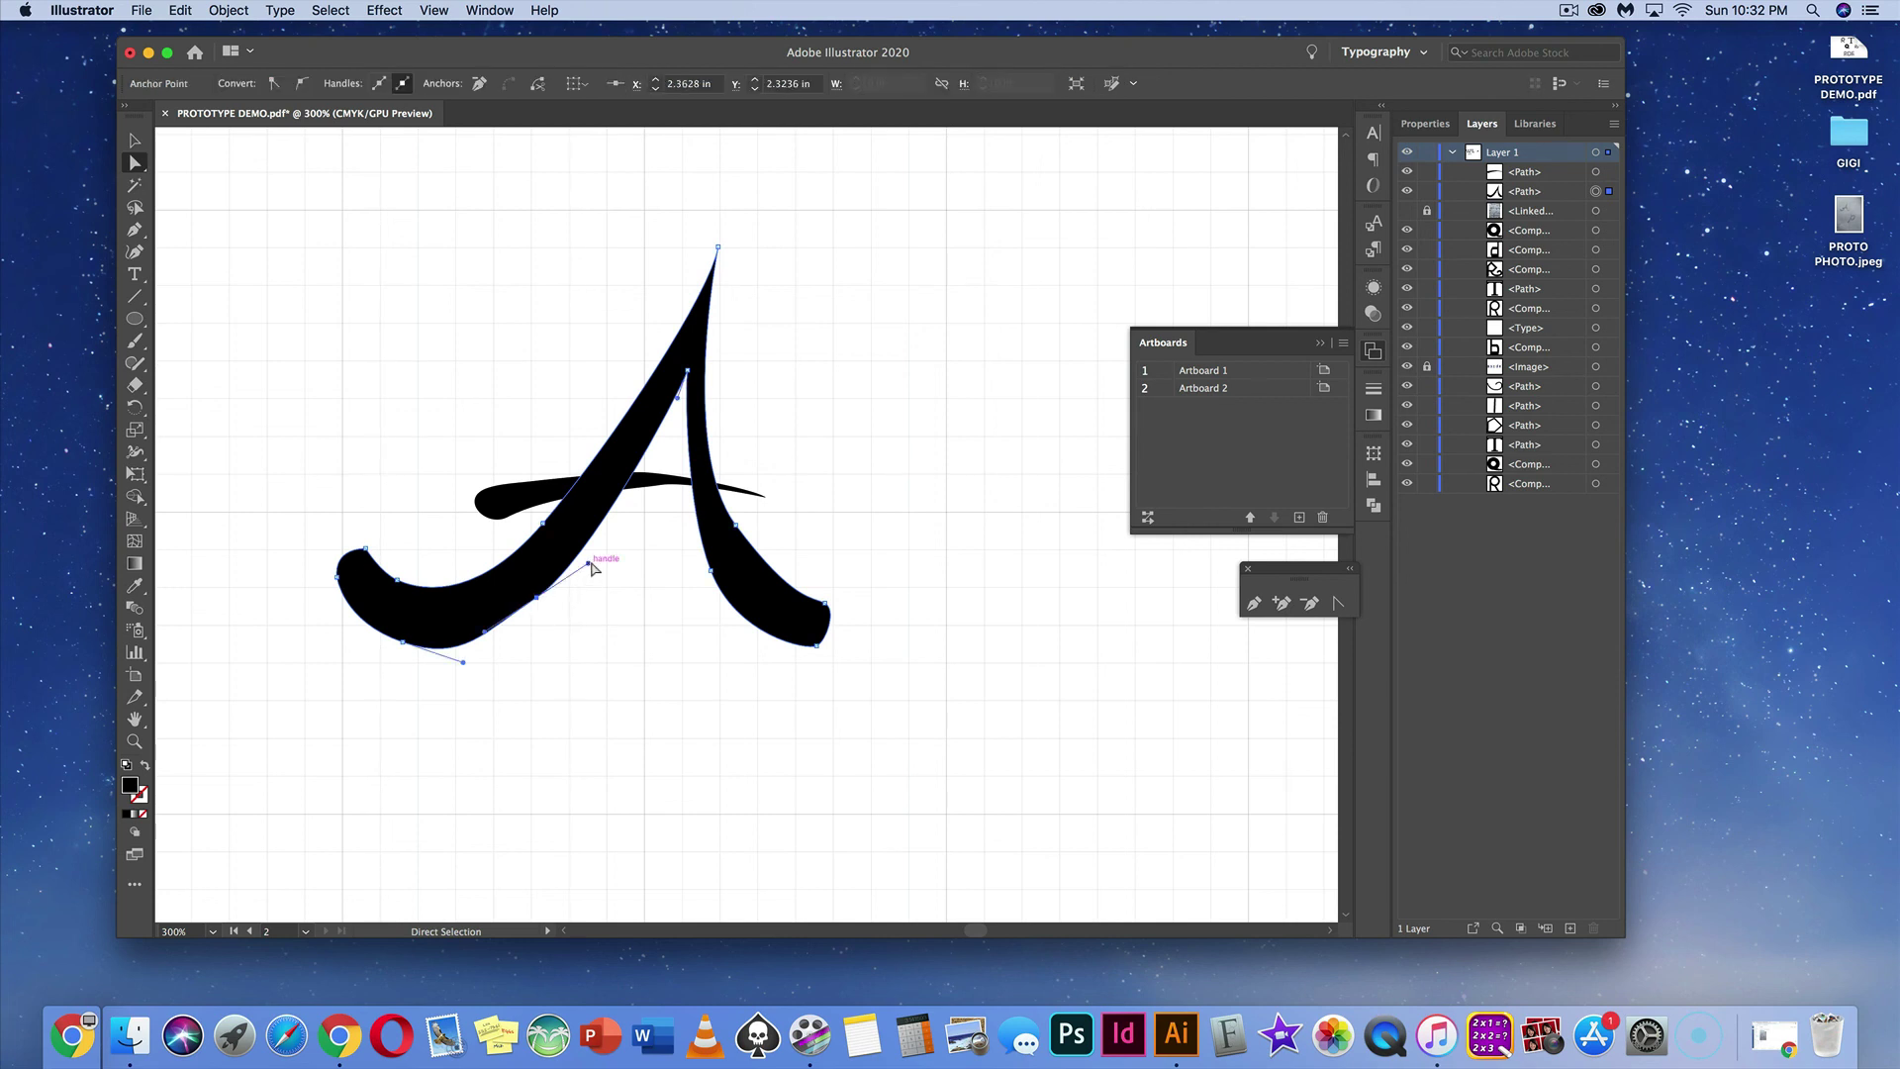
left_click_drag(589, 566, 588, 557)
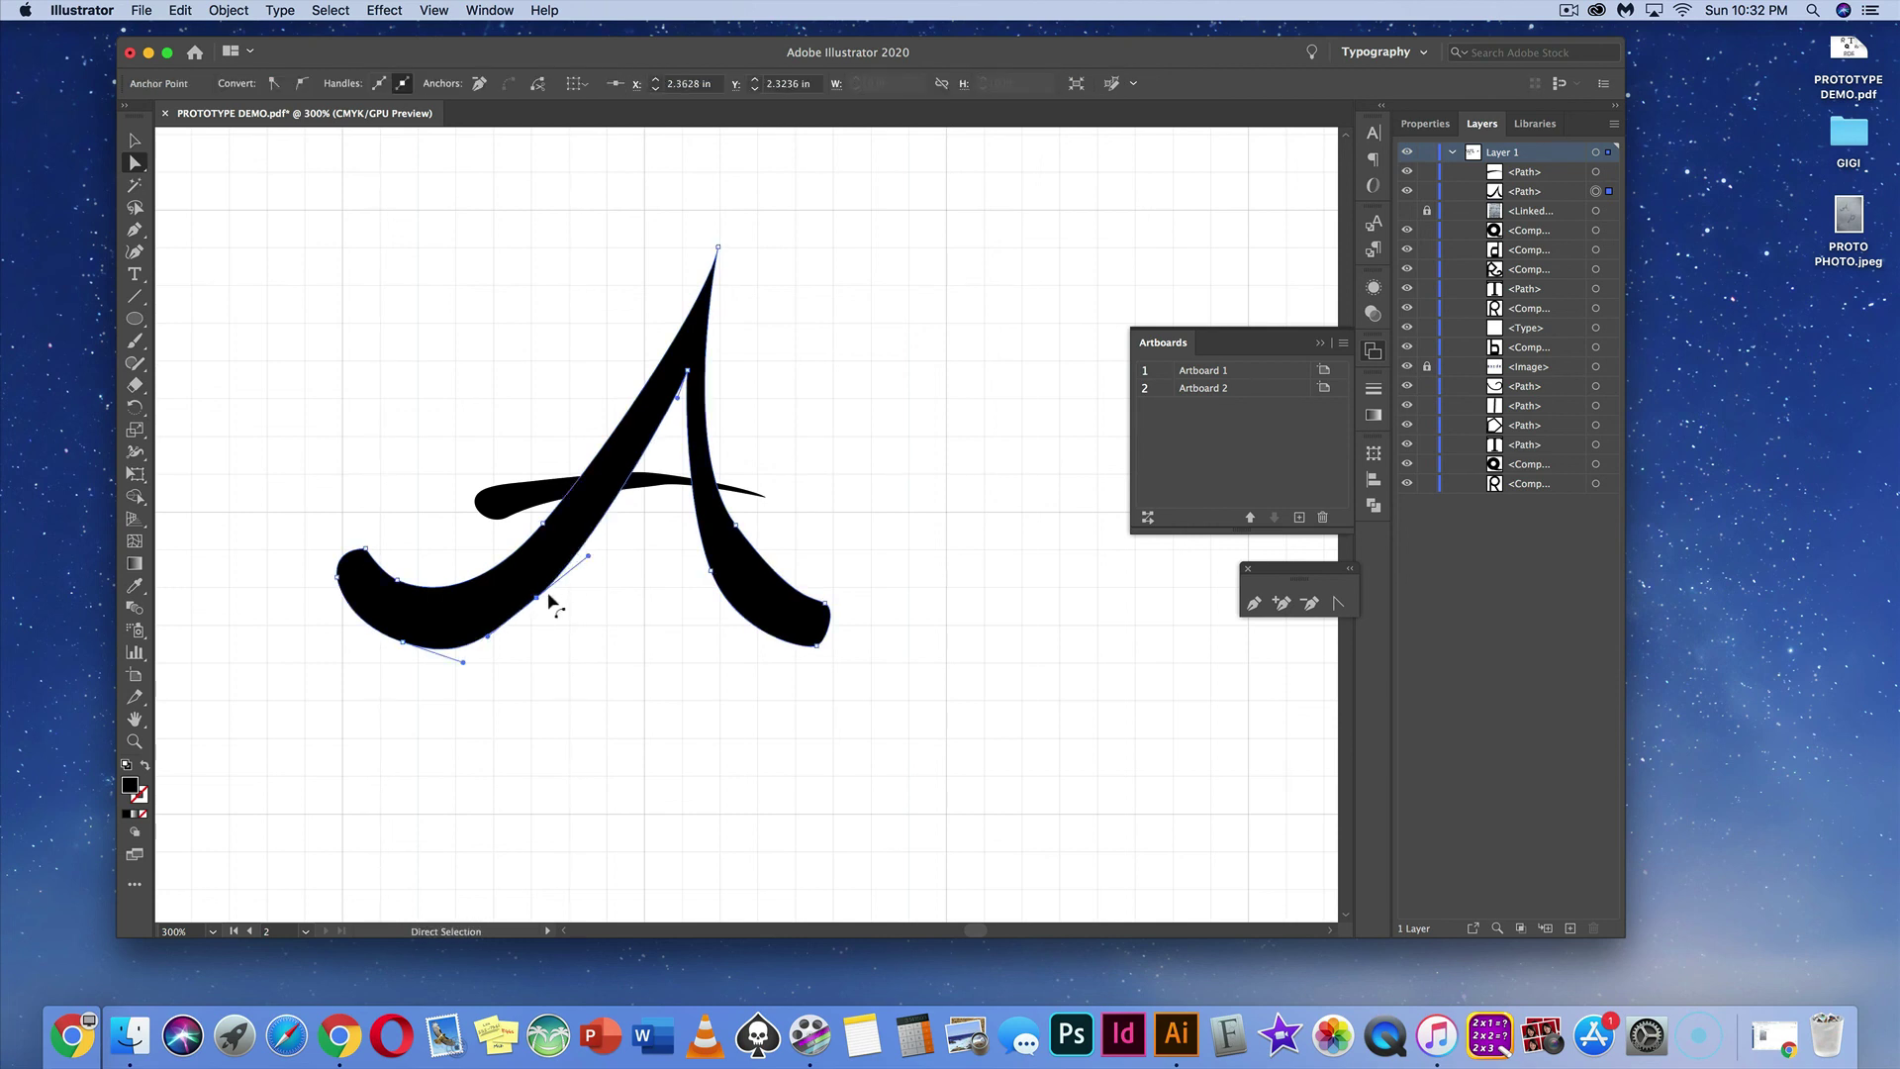
left_click_drag(498, 629, 456, 660)
left_click(519, 650)
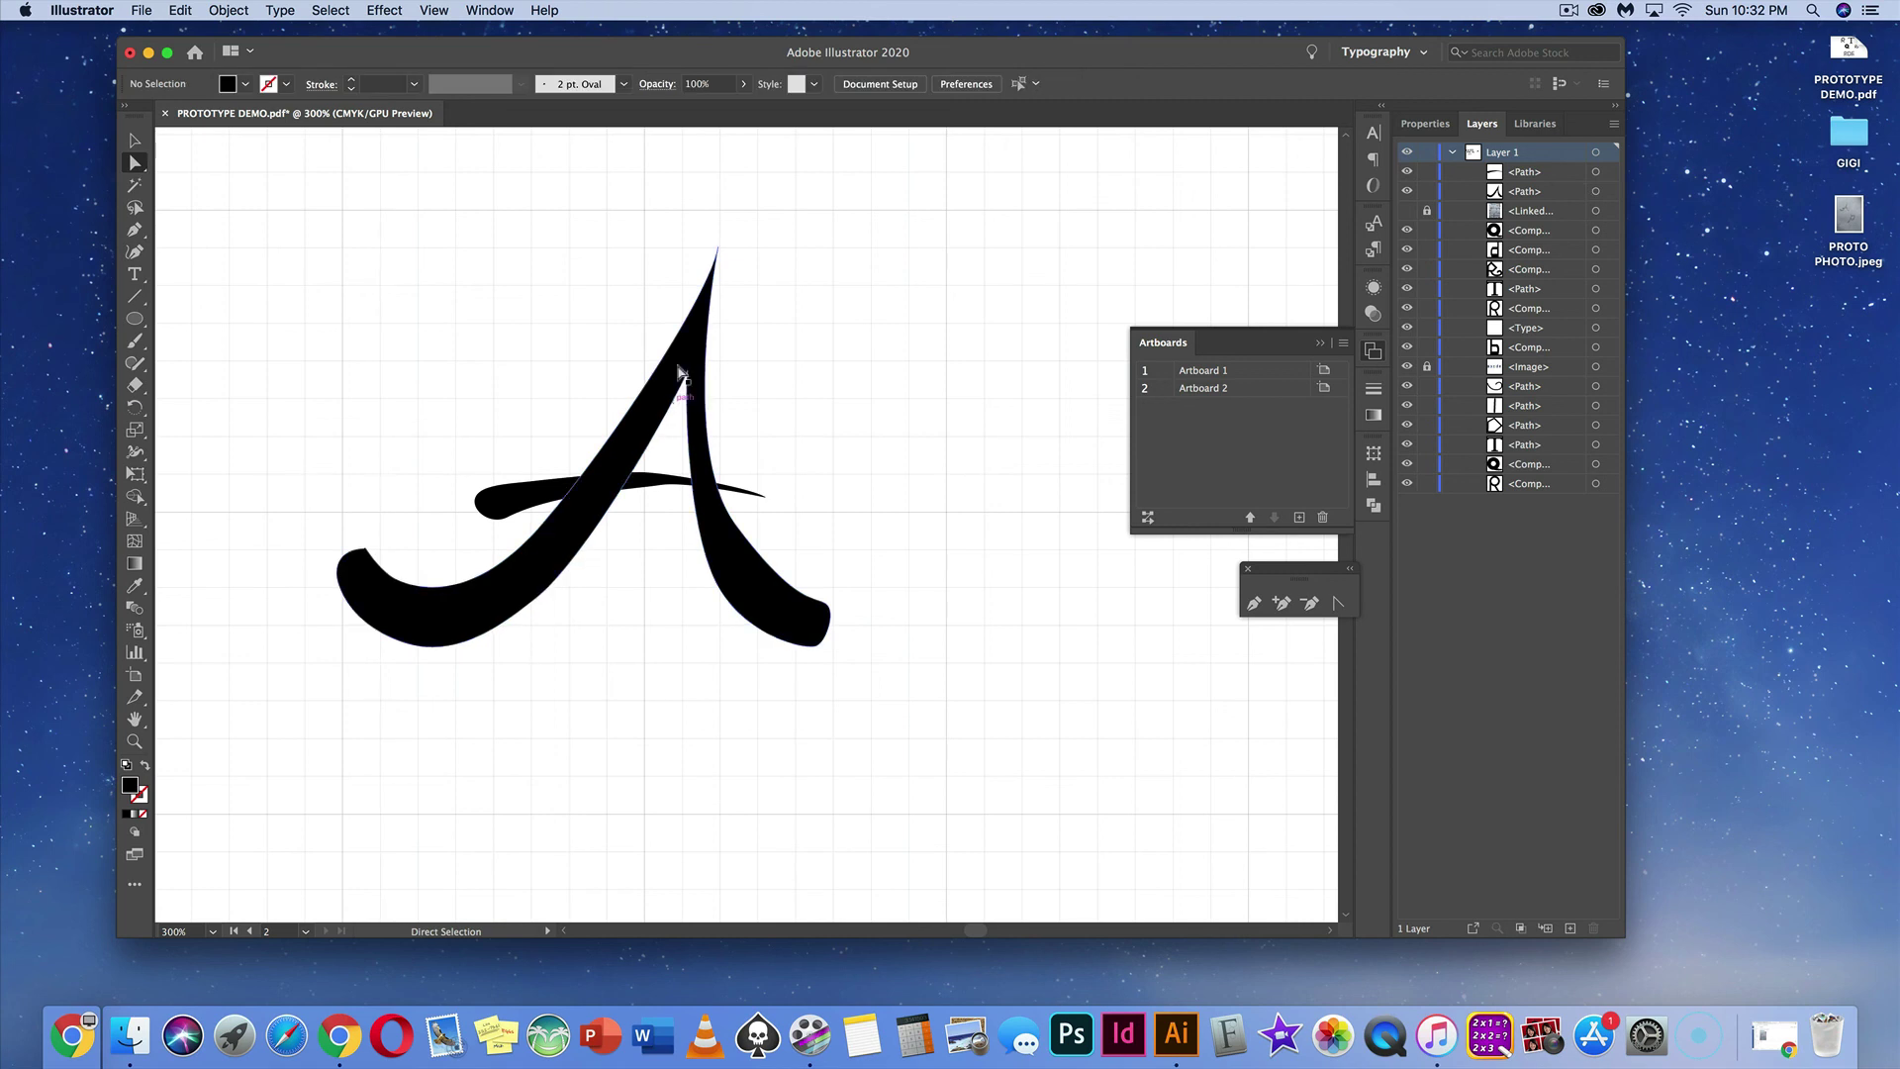
Step: Adjust the curve of the crossbar's underside near its middle anchor, turning off Smart Guides for finer control, and deselect it
left_click(681, 491)
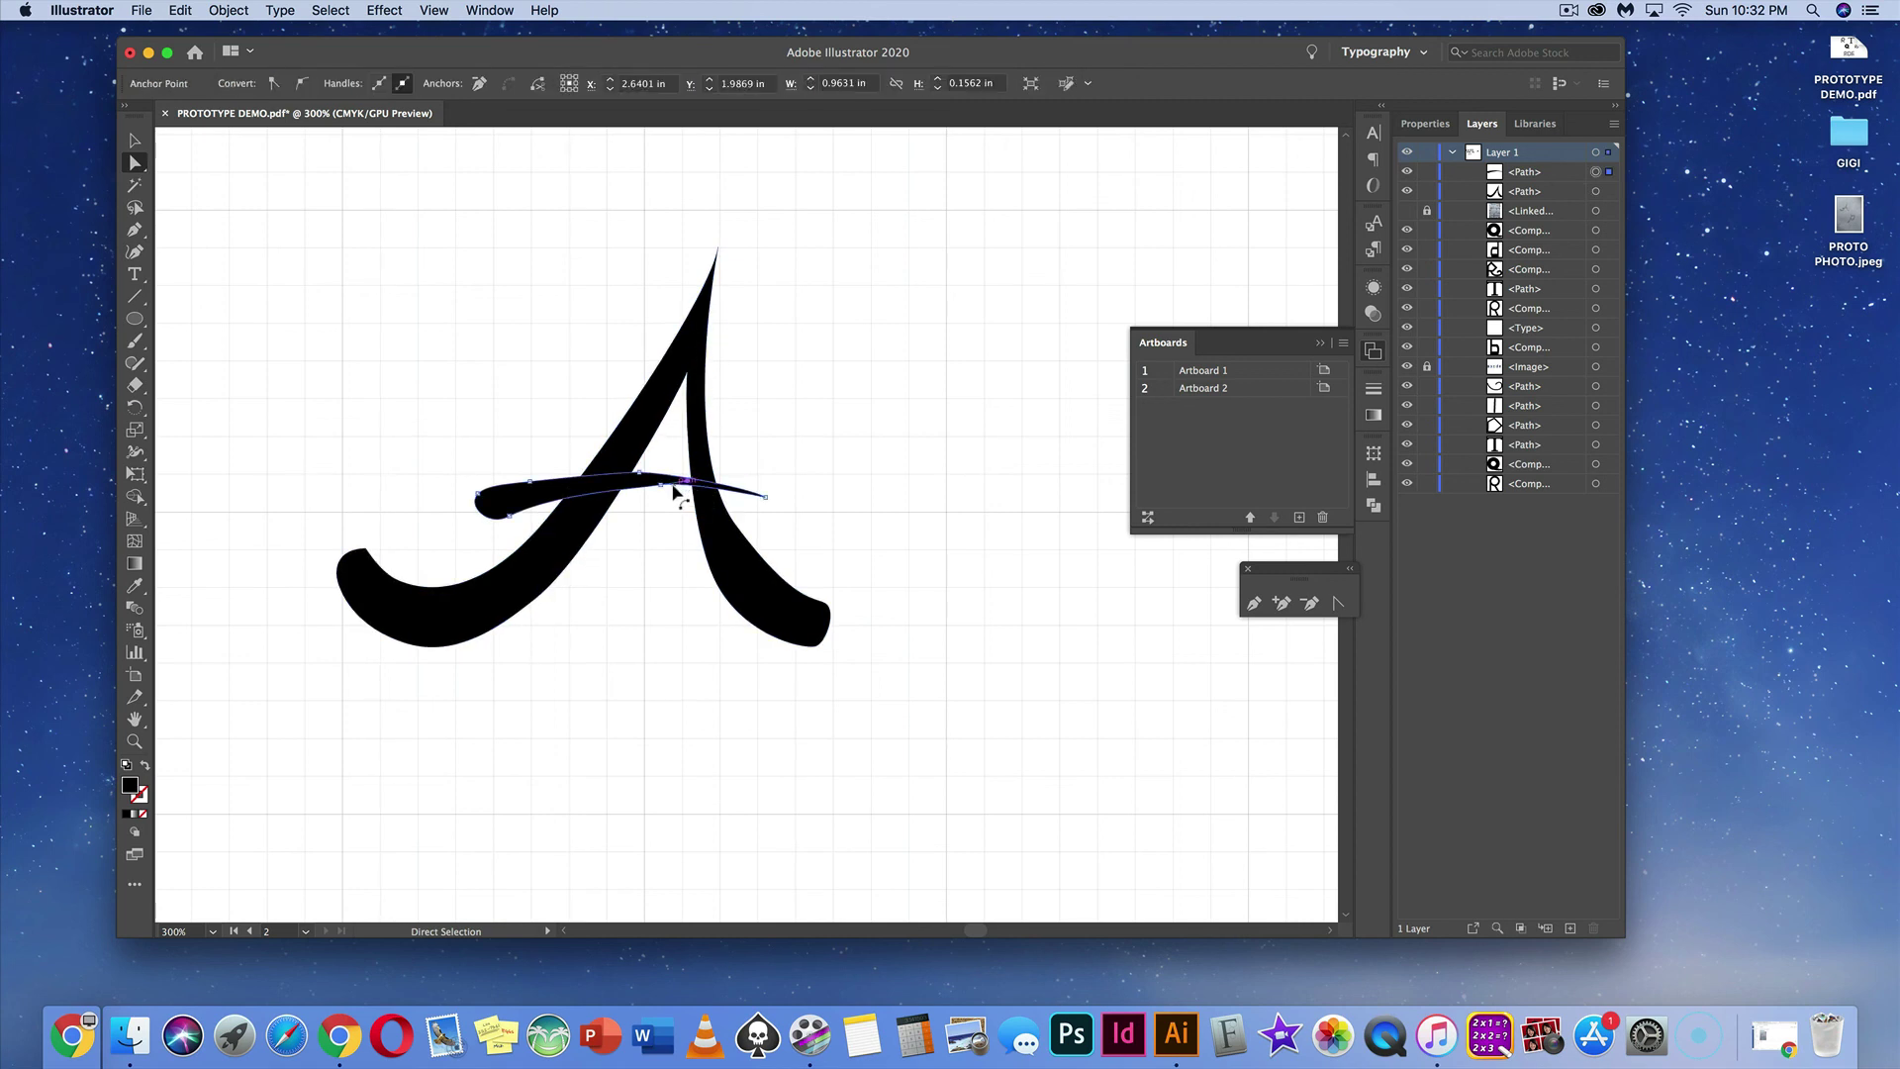
left_click(650, 483)
mouse_move(650, 482)
left_mouse_down()
mouse_move(693, 476)
mouse_move(660, 500)
mouse_move(631, 489)
left_mouse_up()
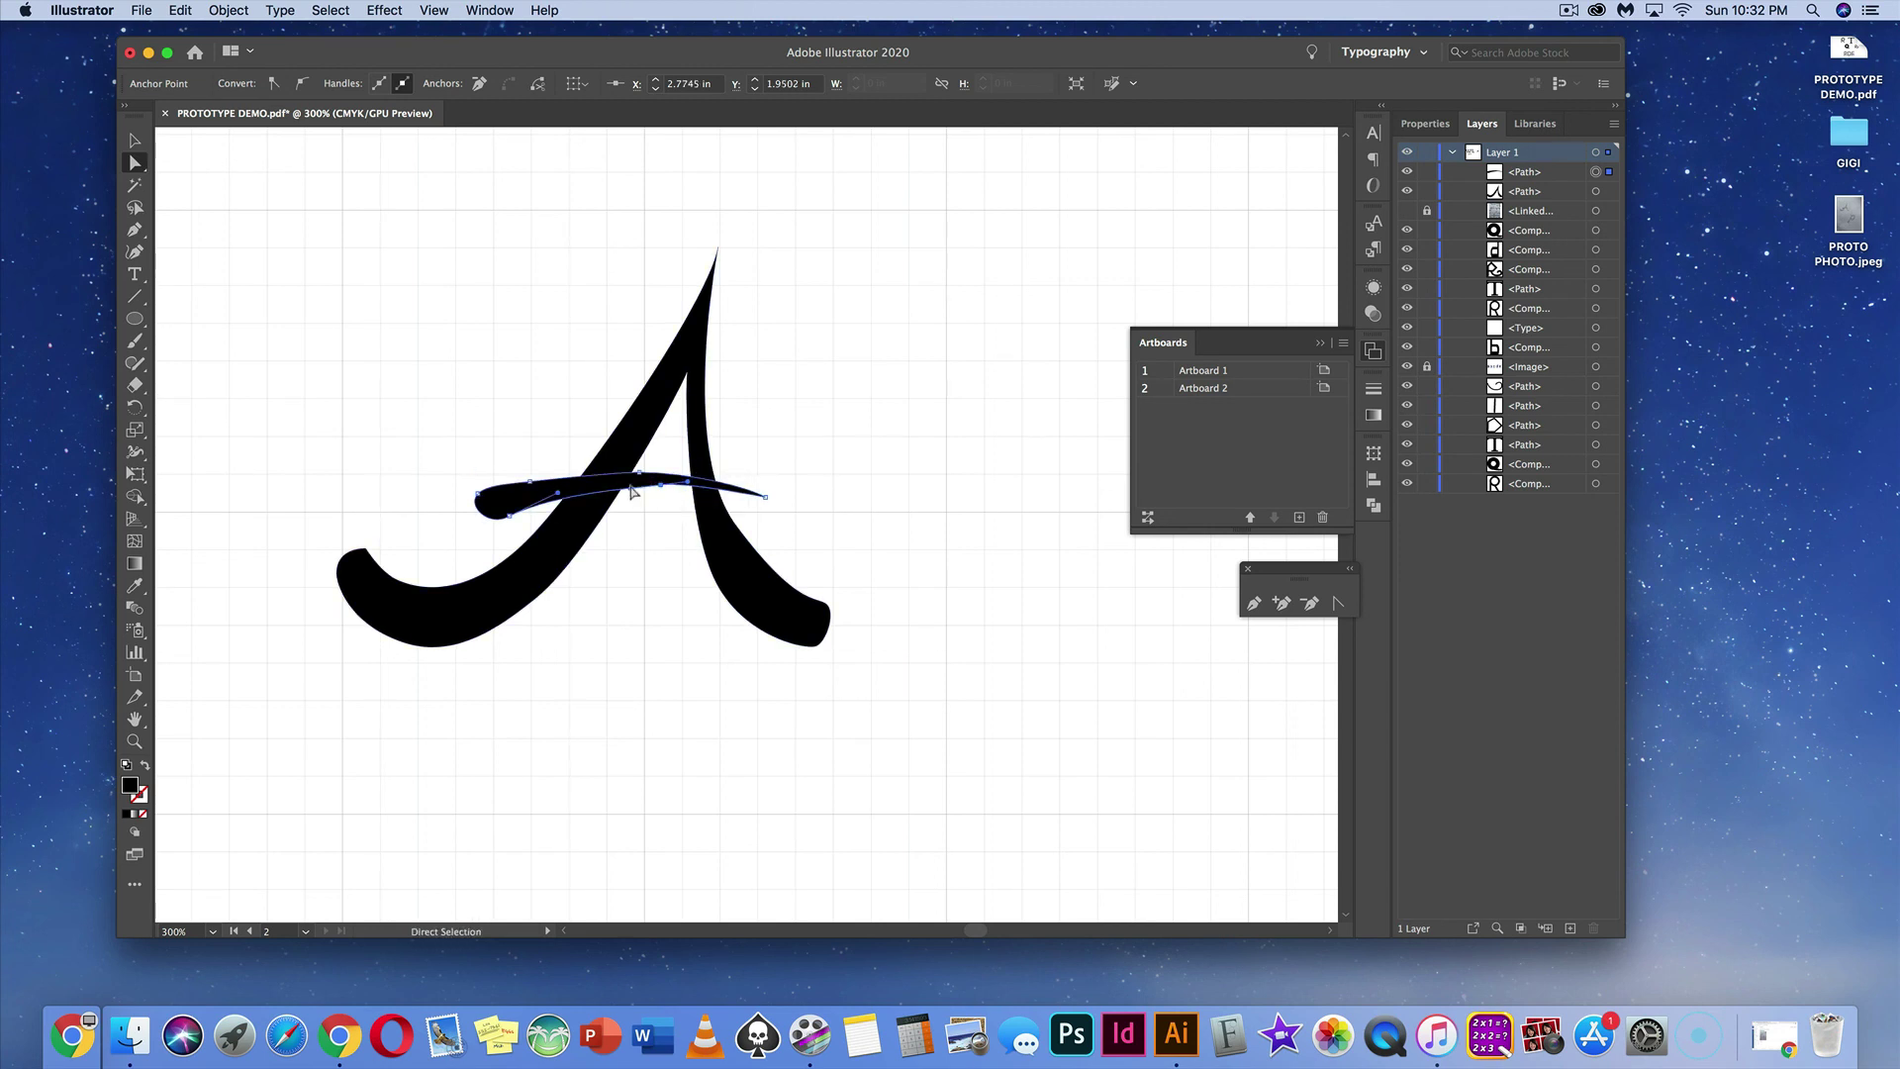
left_click(423, 10)
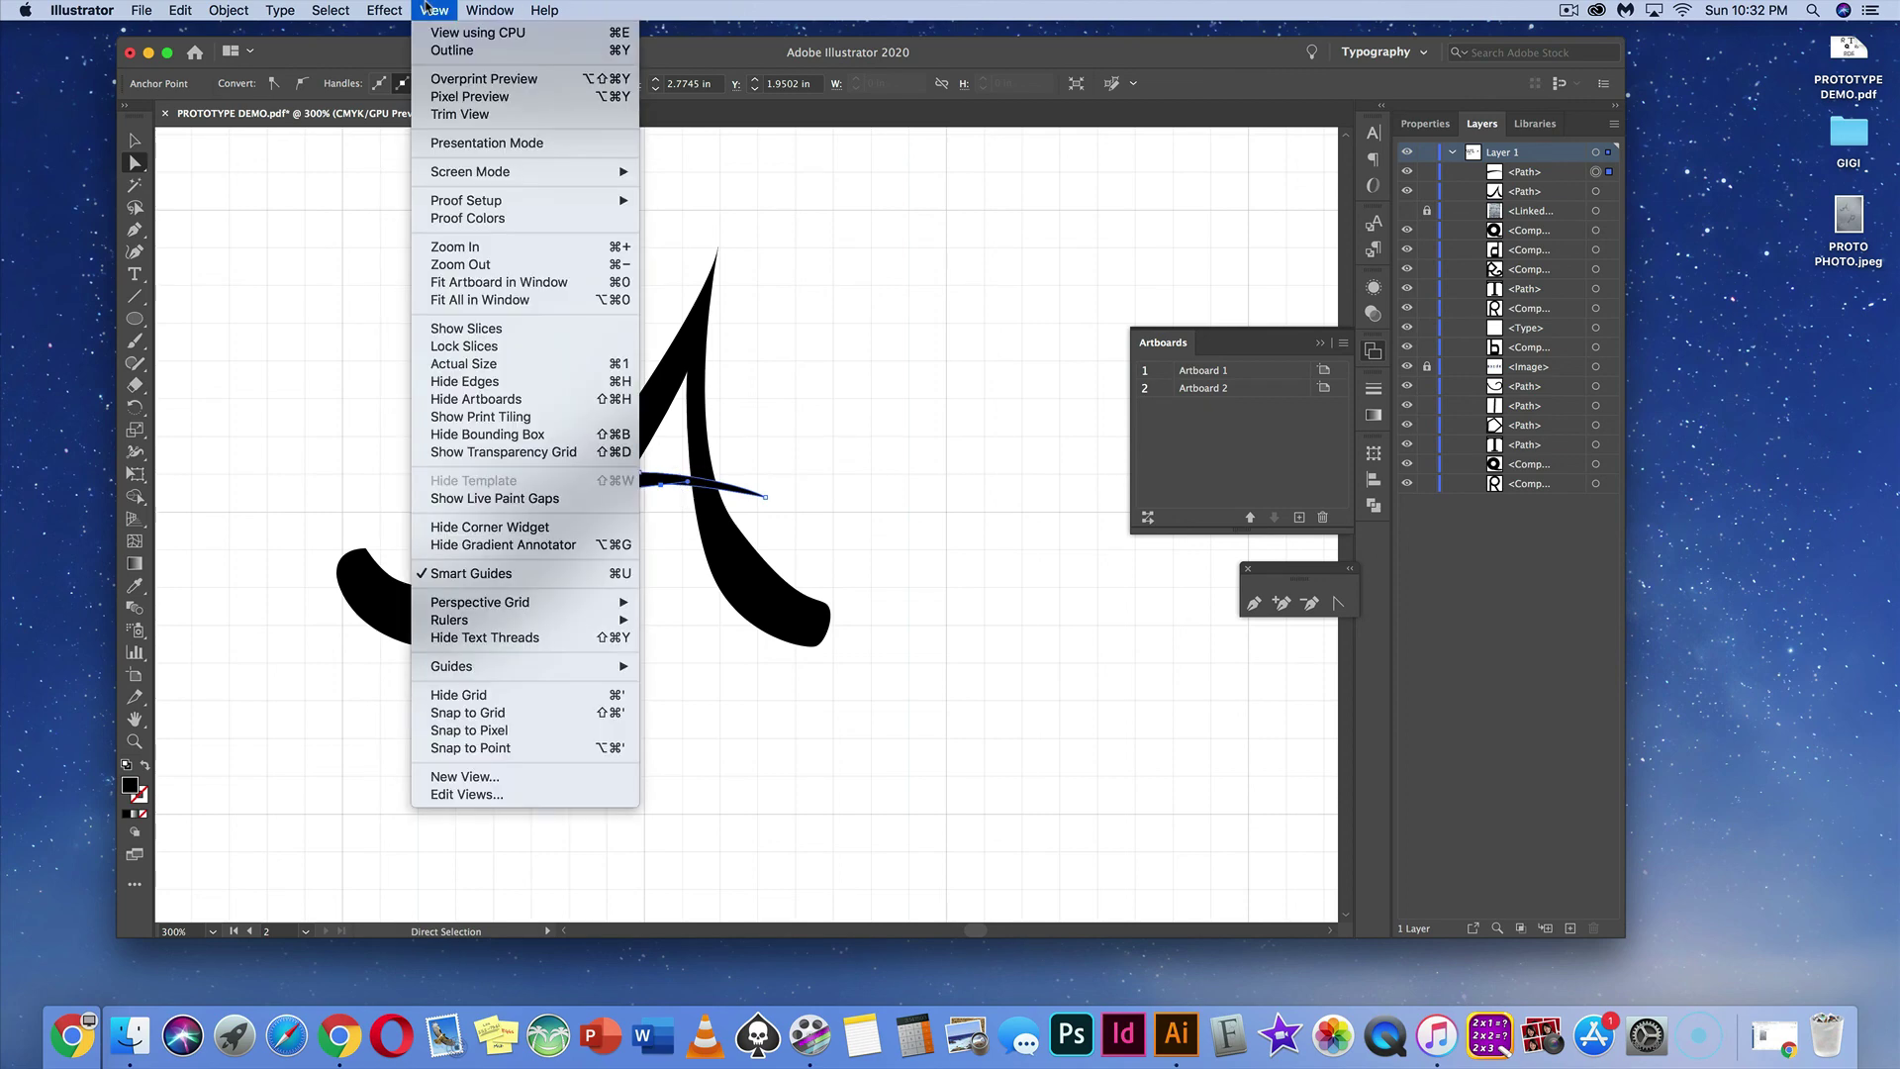
left_click(471, 574)
left_click_drag(668, 482, 663, 493)
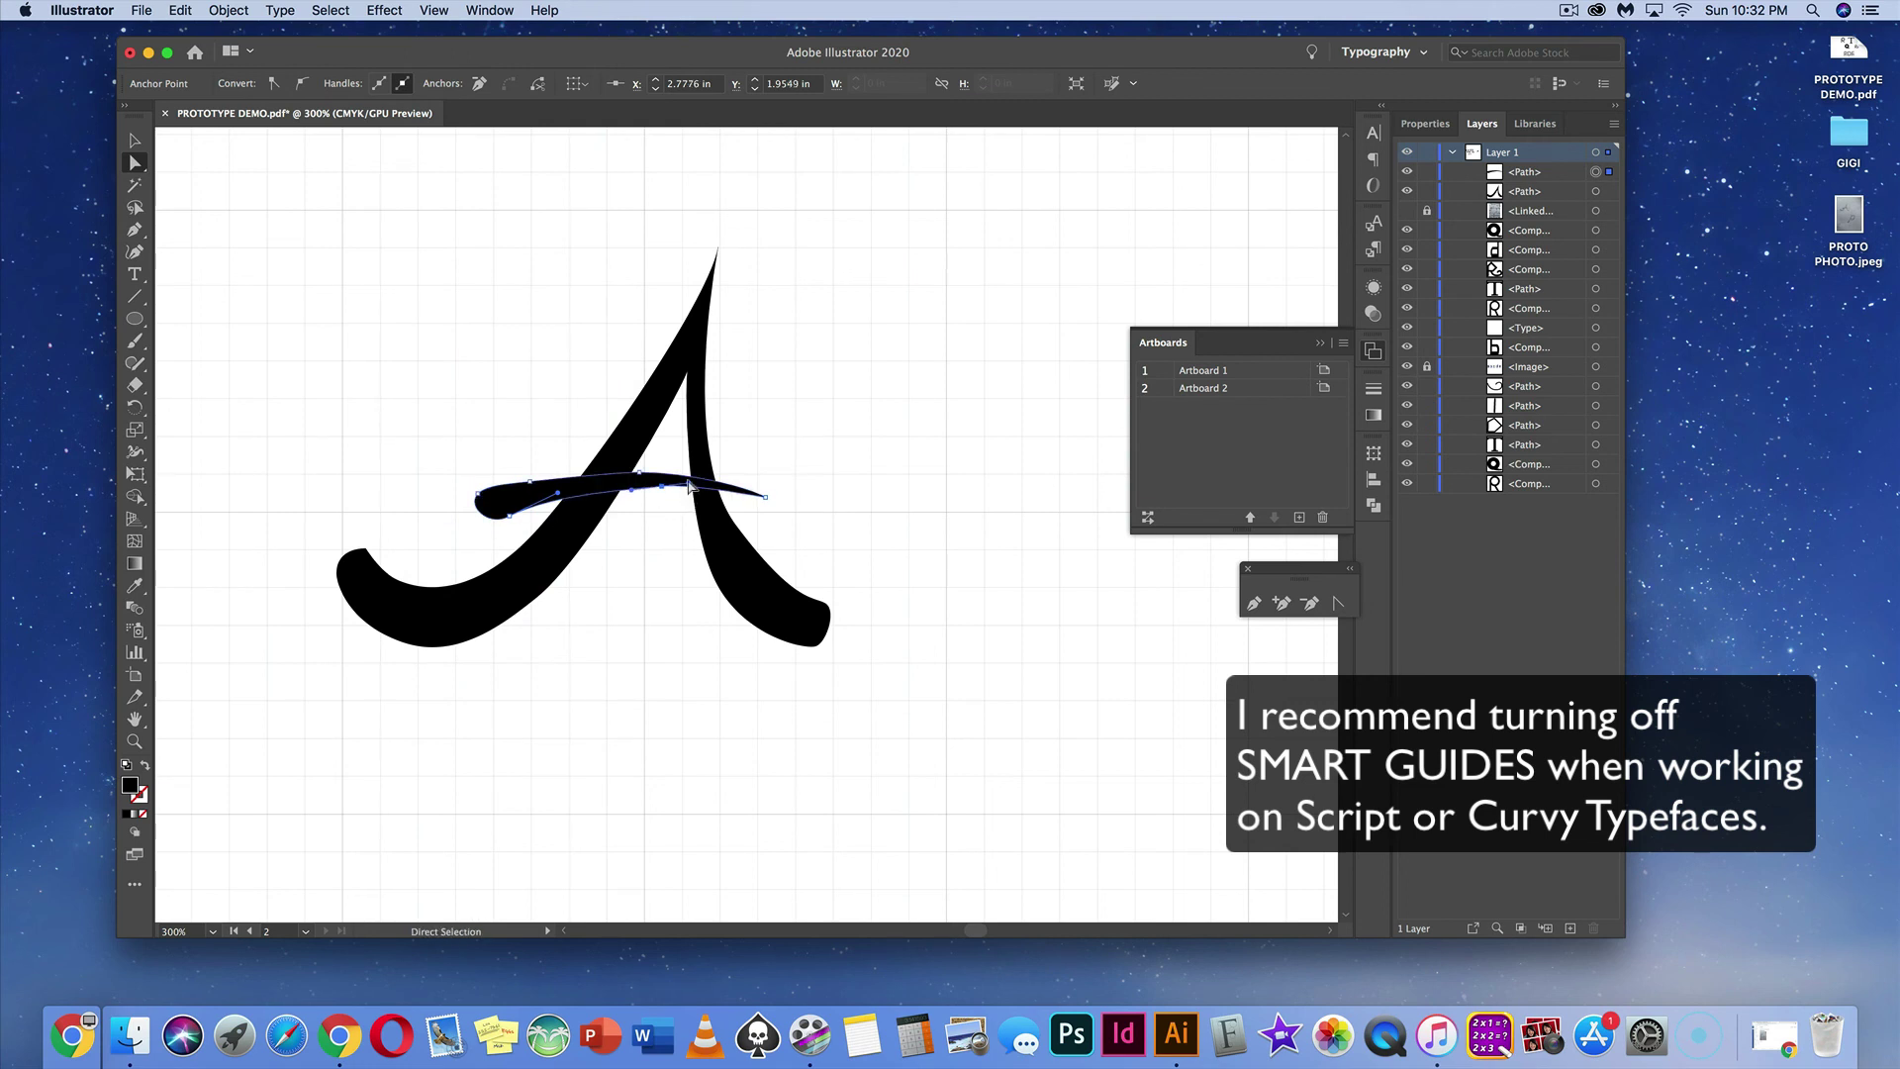
left_click(804, 443)
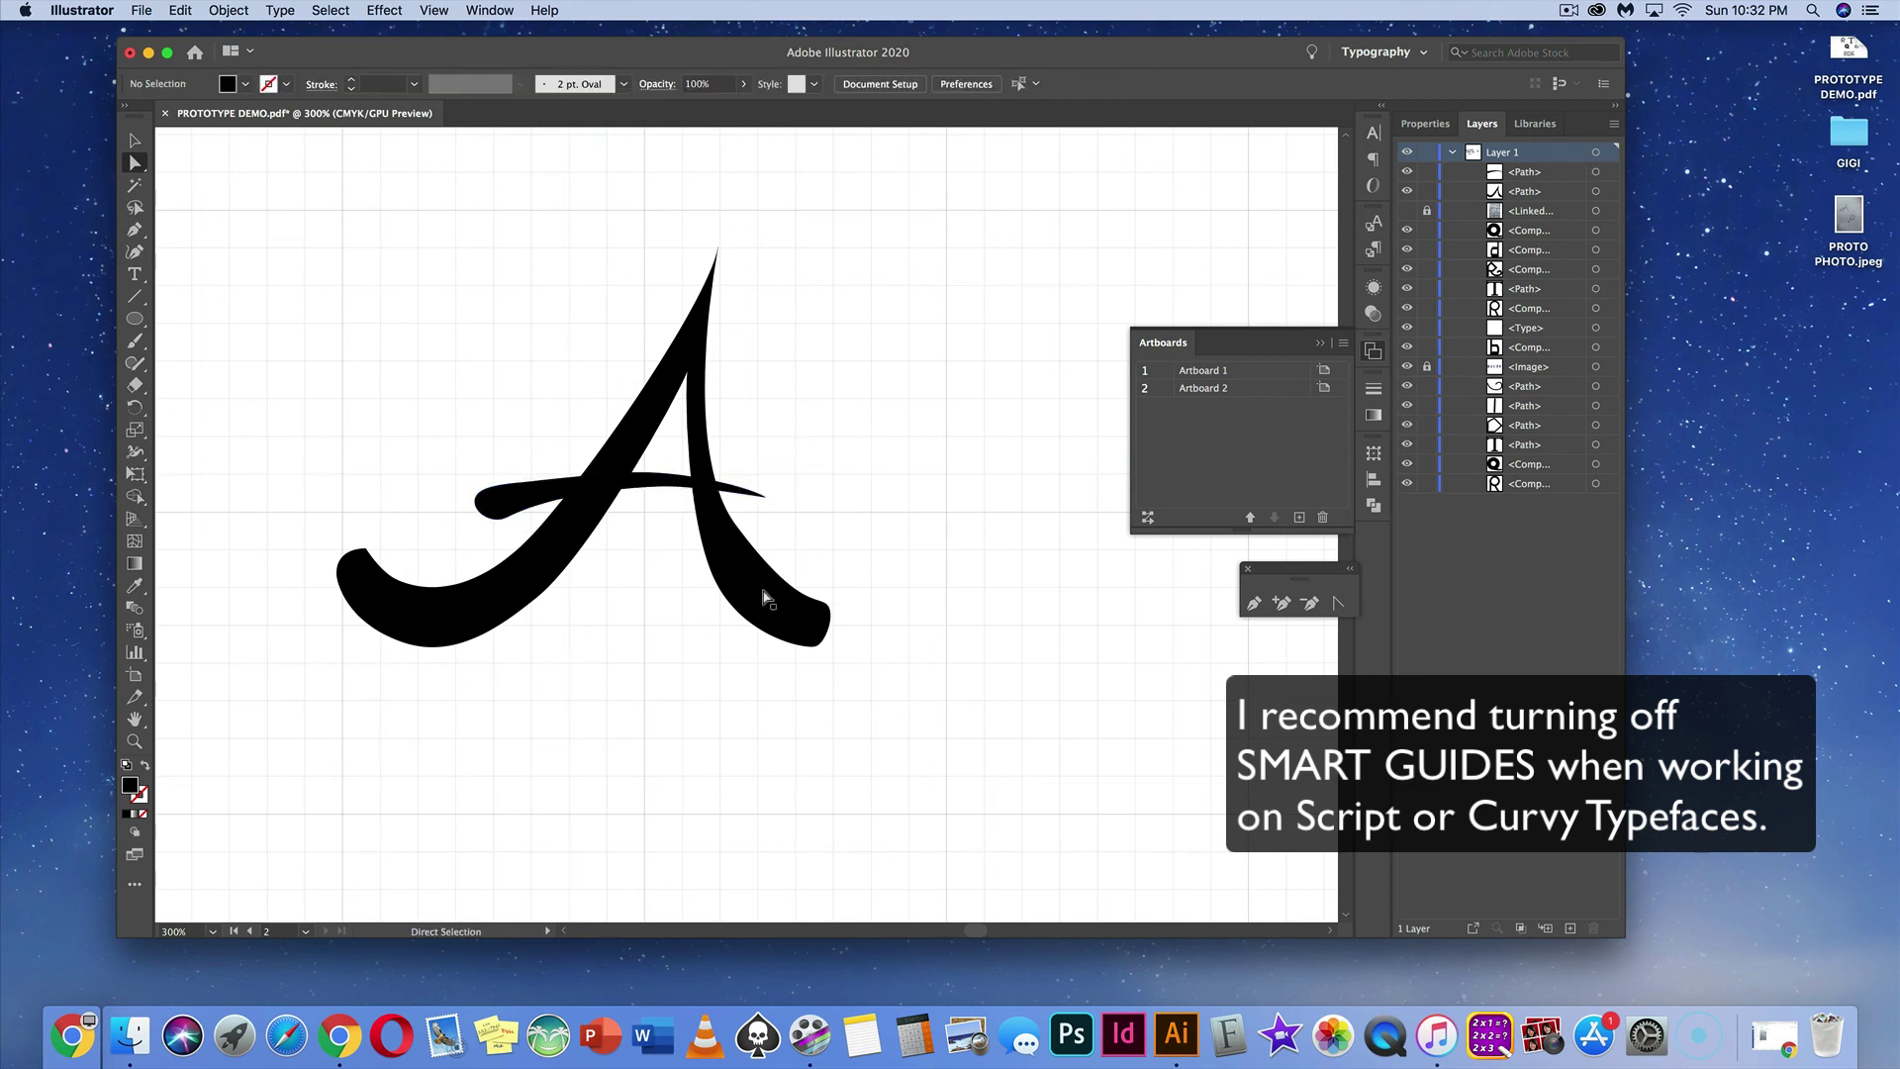
Step: Move the anchor on the crossbar's upper edge near its left end slightly up and right to smooth the curve, and deselect it
left_click(567, 492)
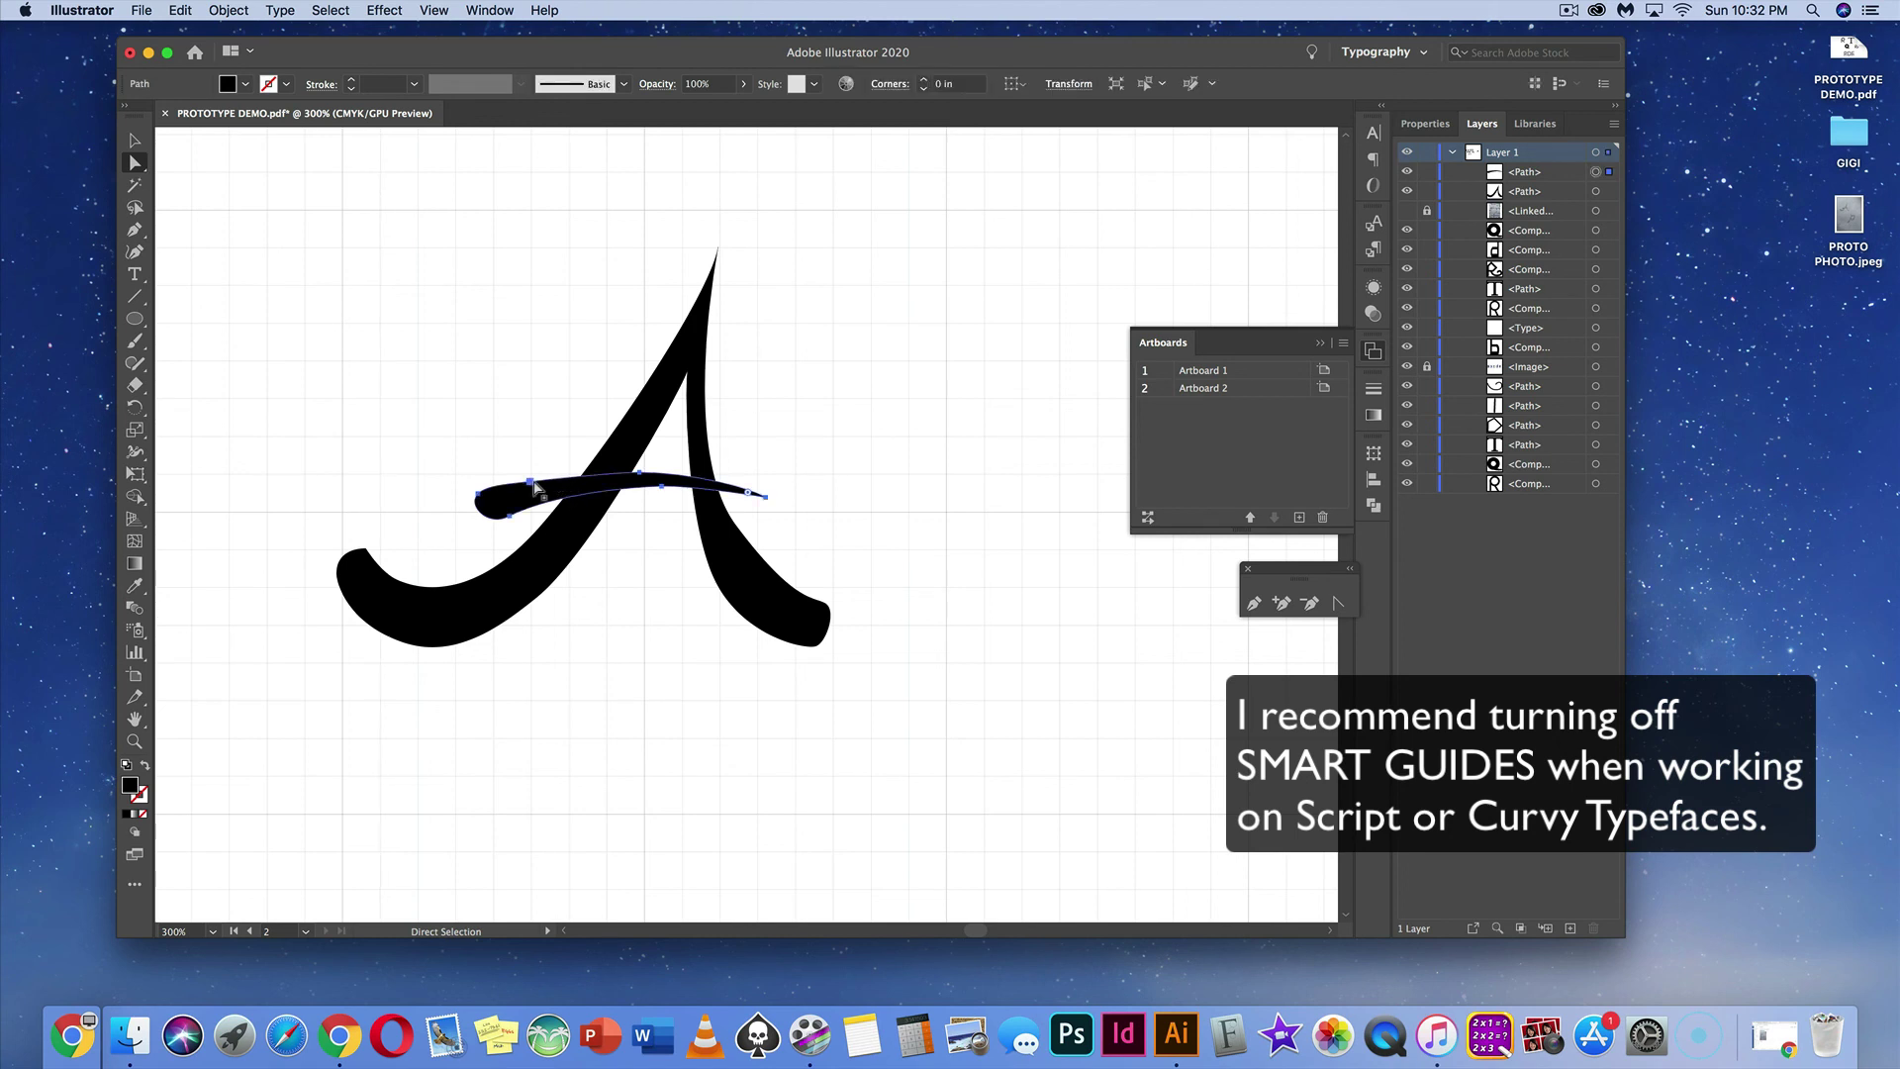
left_click(532, 483)
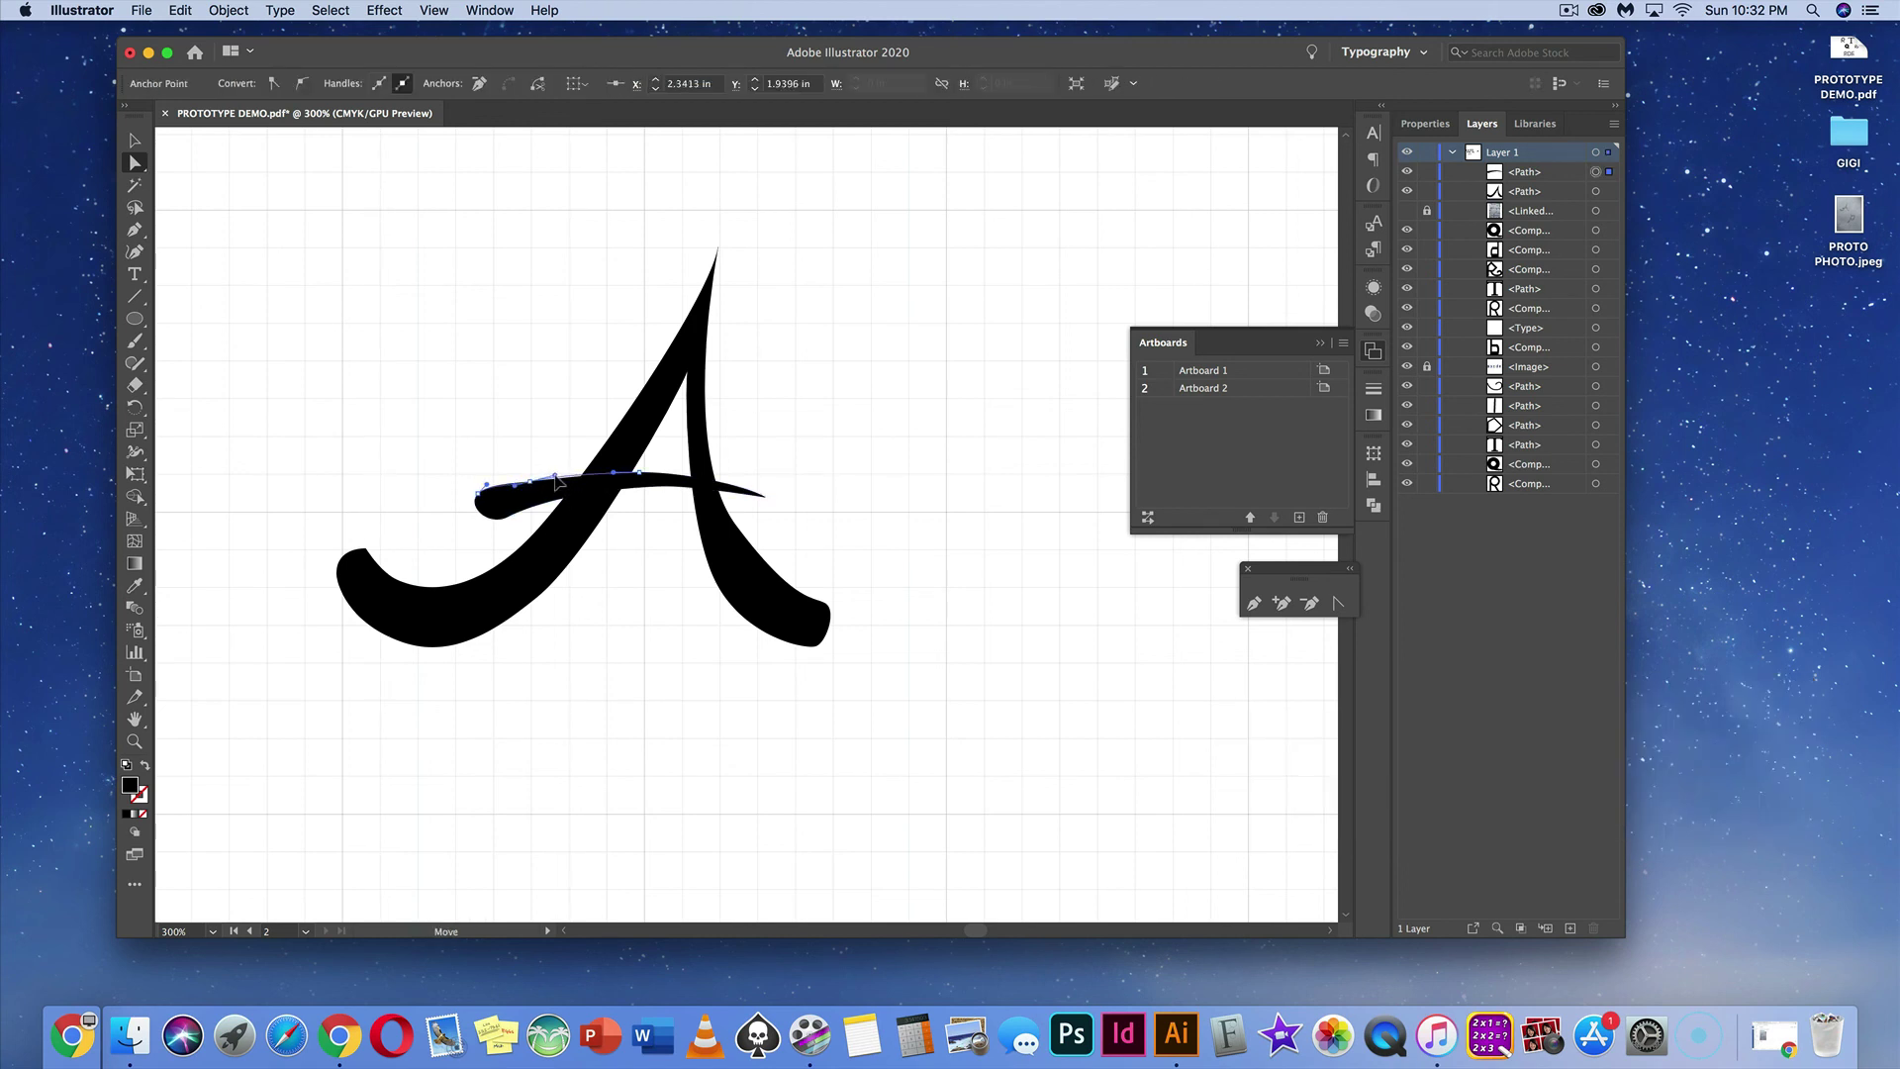
left_click_drag(530, 481, 536, 476)
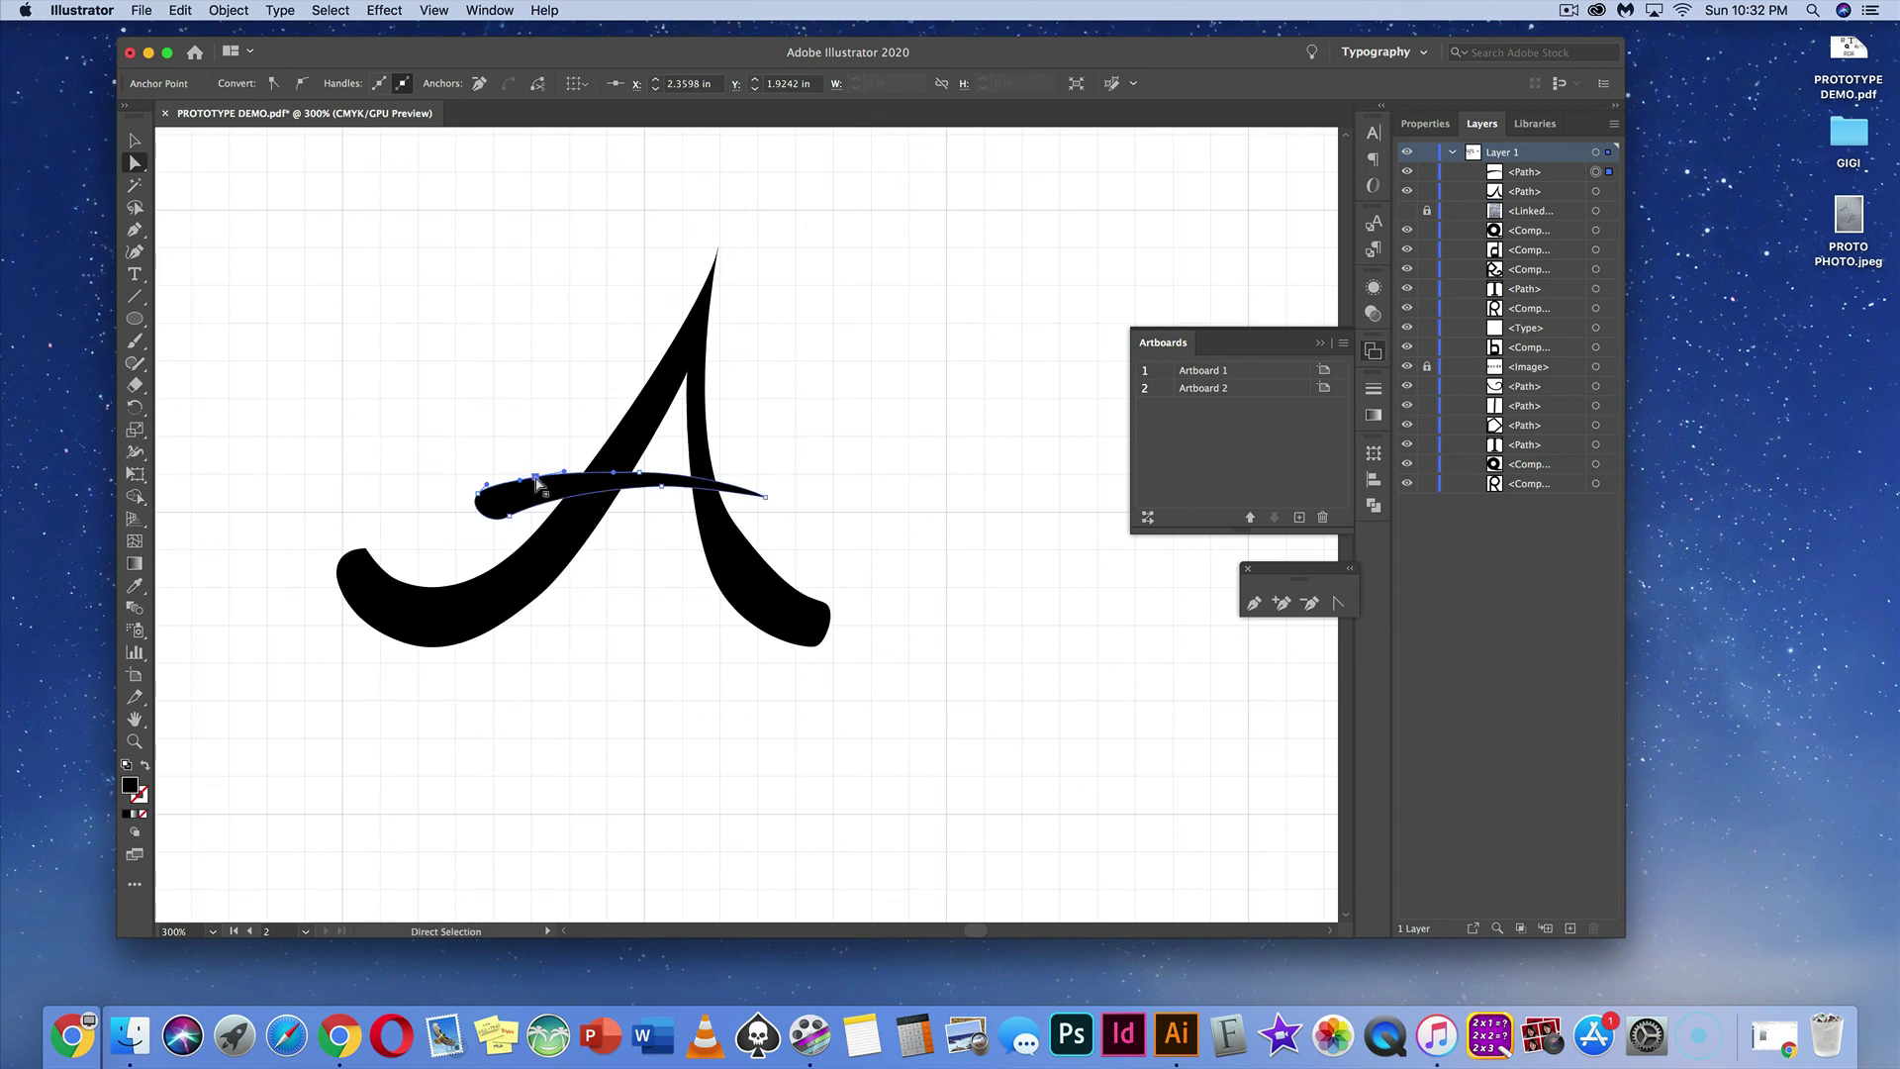
left_click(802, 556)
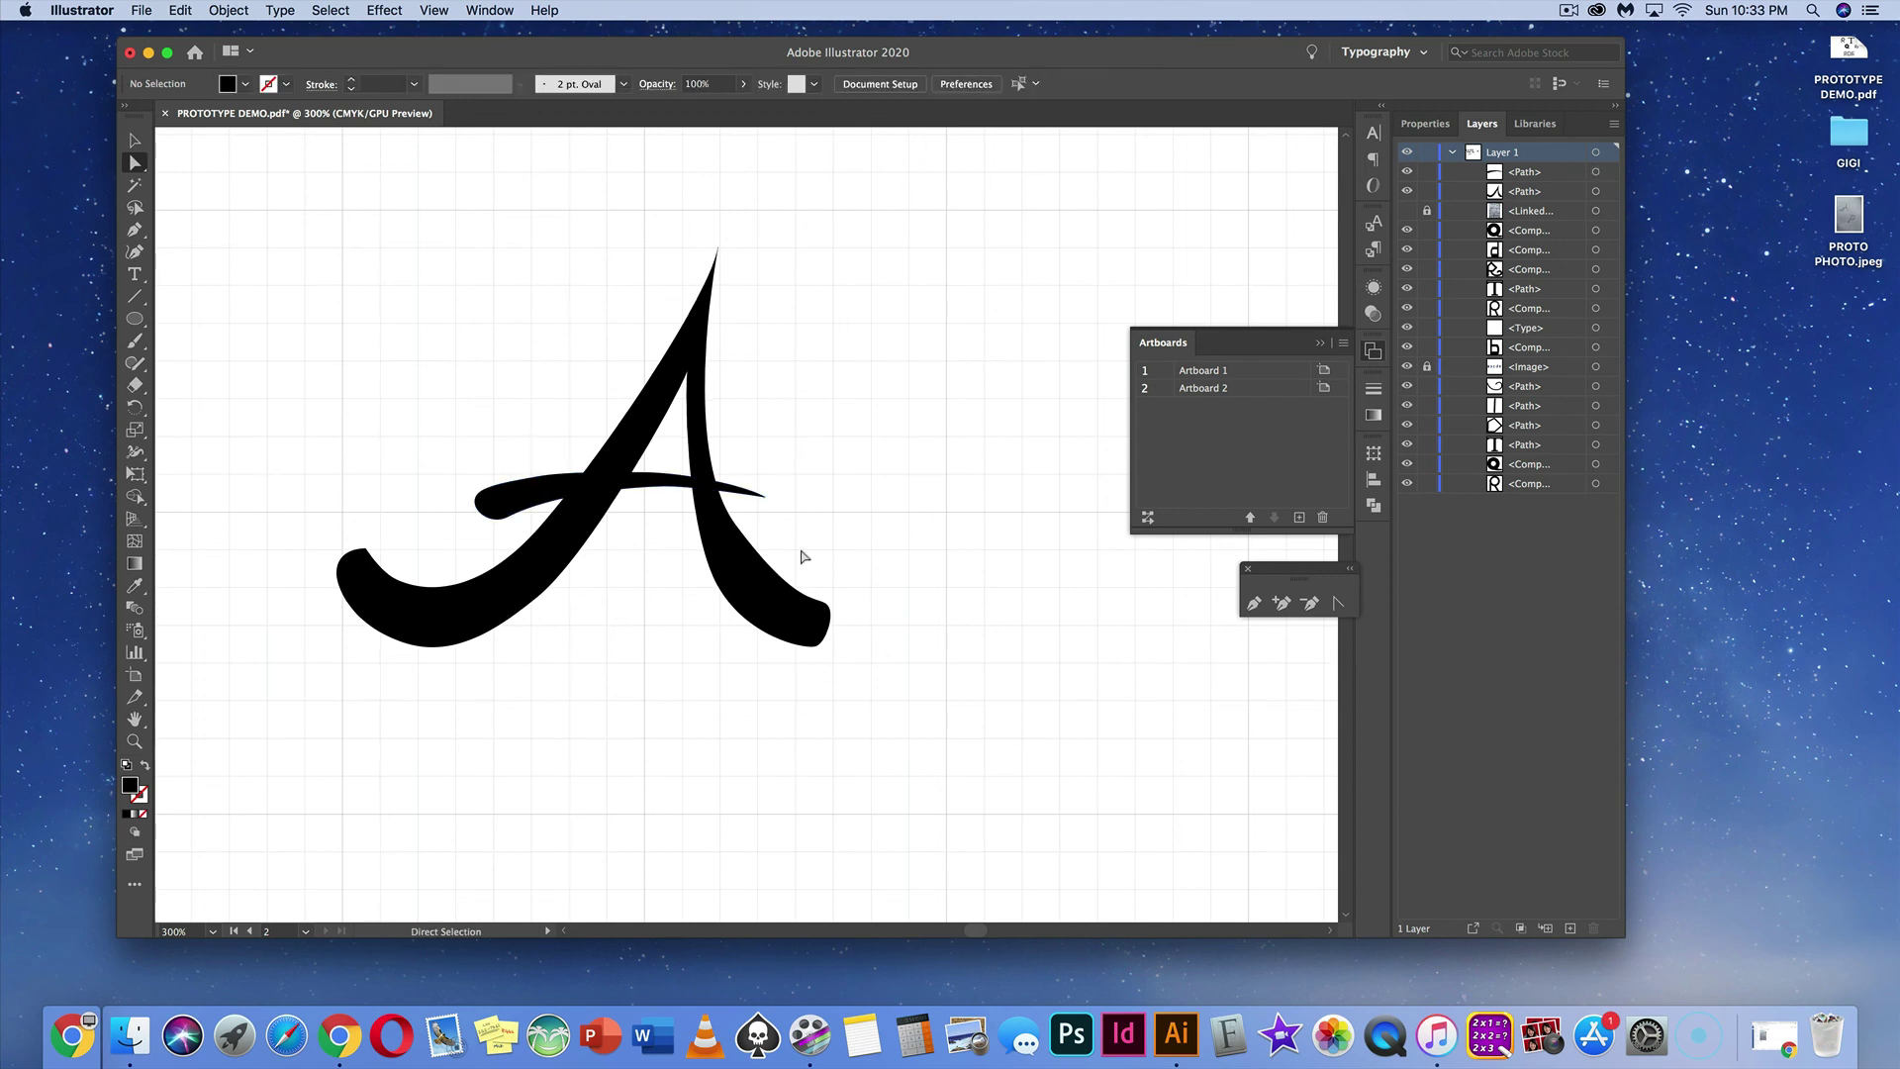